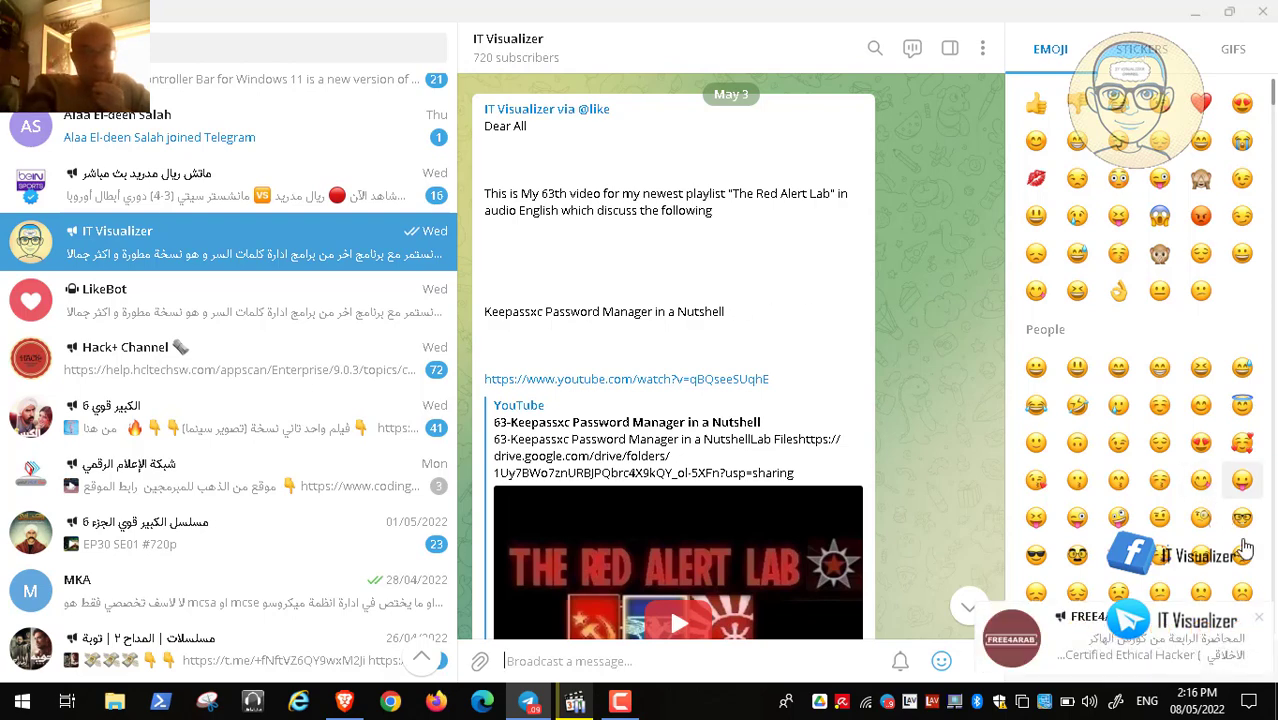
# Dismiss the IT Visualizer channel notification and minimize Telegram Desktop to reveal the host desktop
pyautogui.click(1262, 620)
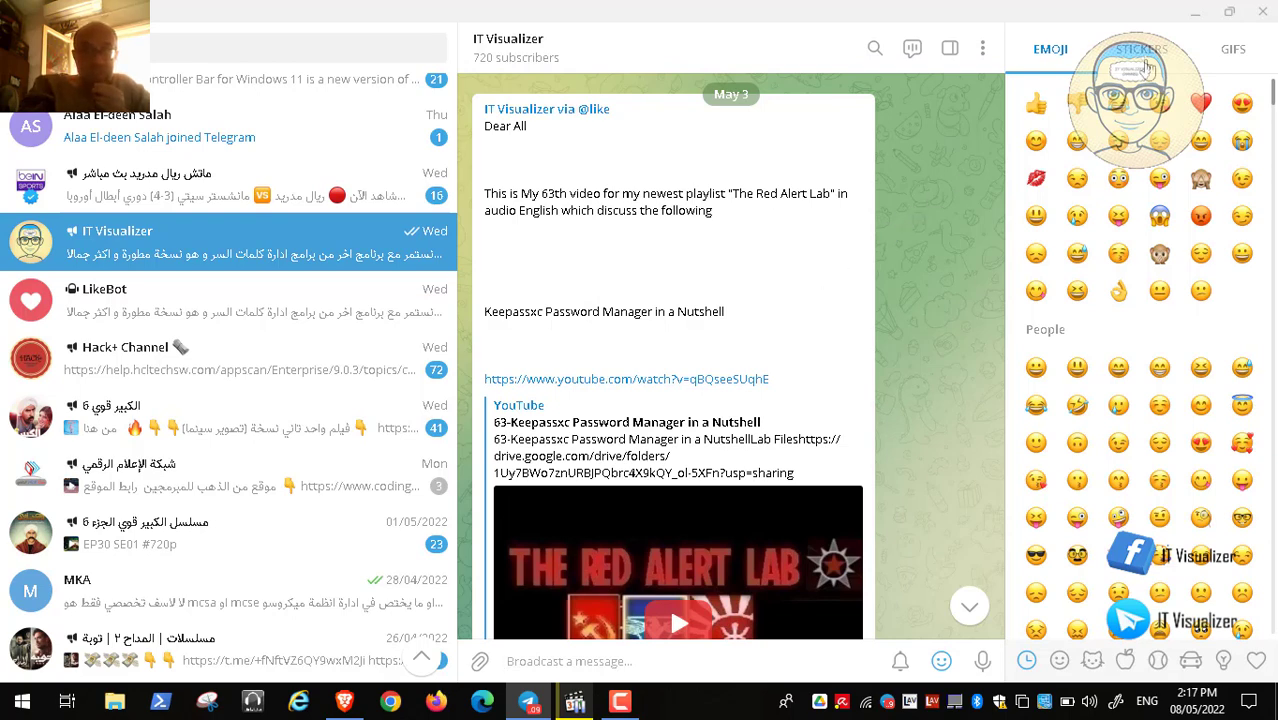
pyautogui.click(1194, 13)
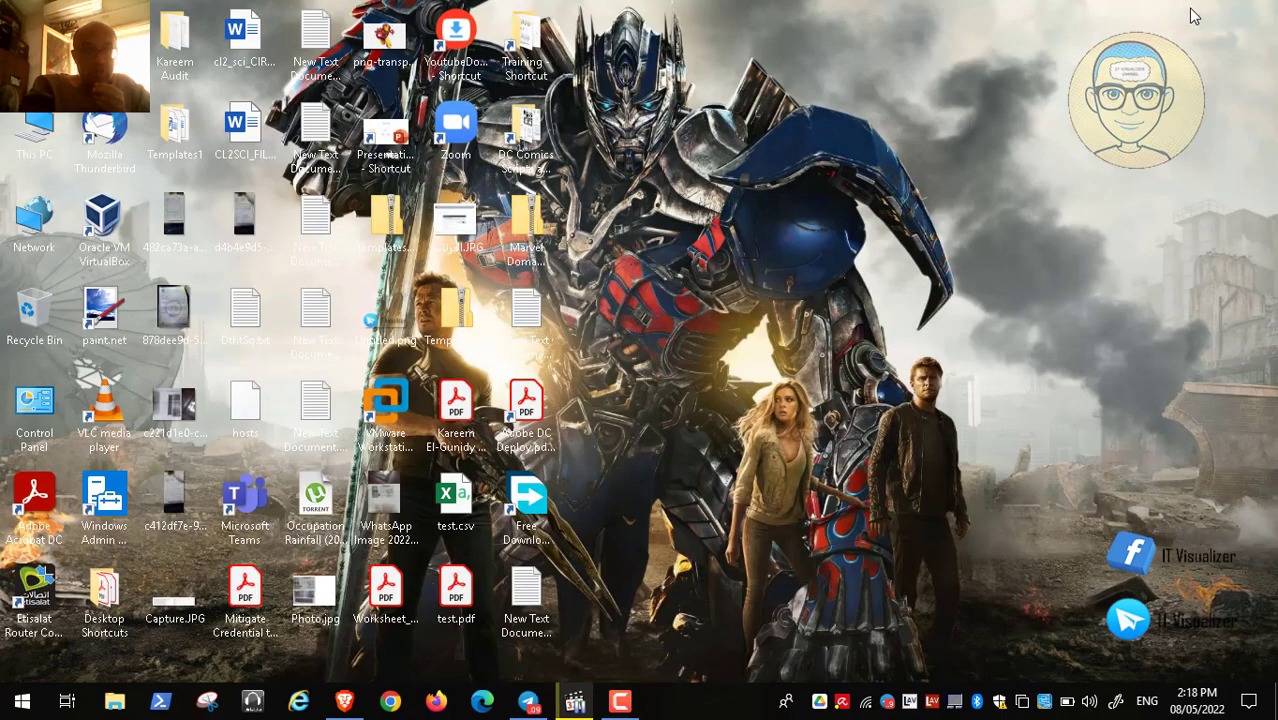
# Restore the paused Video169.mp4 in VLC from the taskbar and switch it to full screen
pyautogui.click(575, 701)
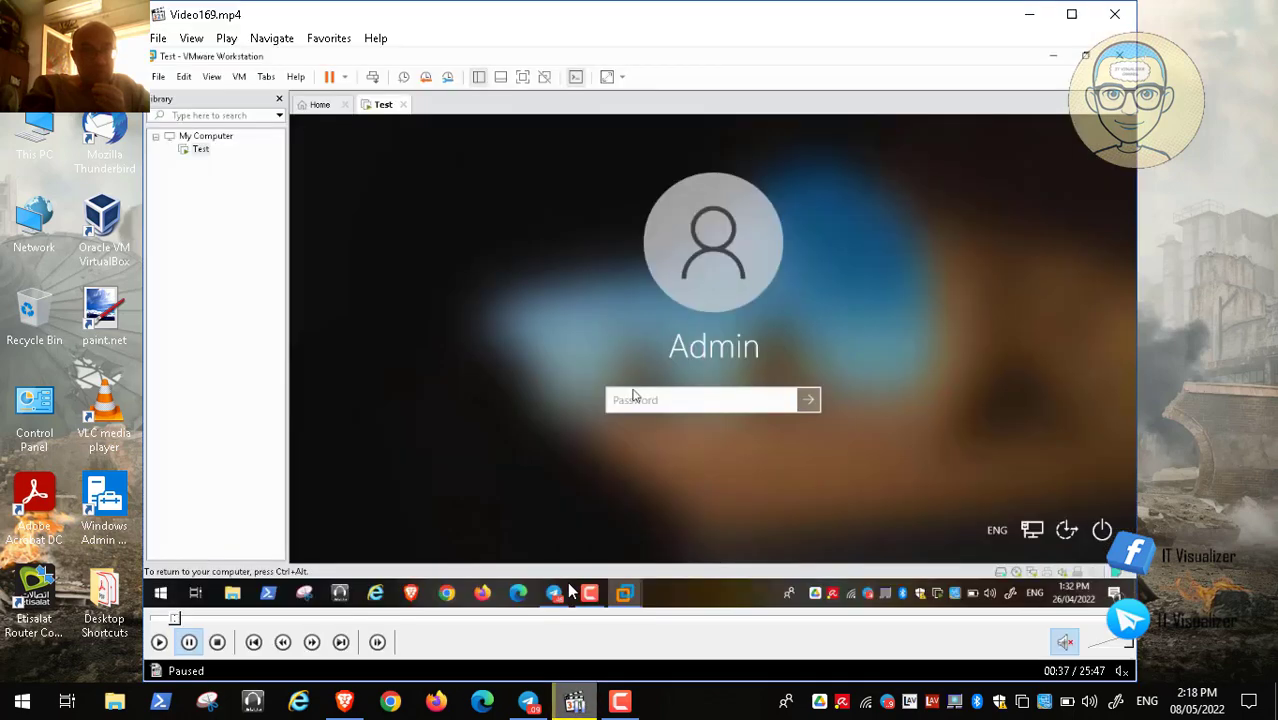
pyautogui.doubleClick(505, 281)
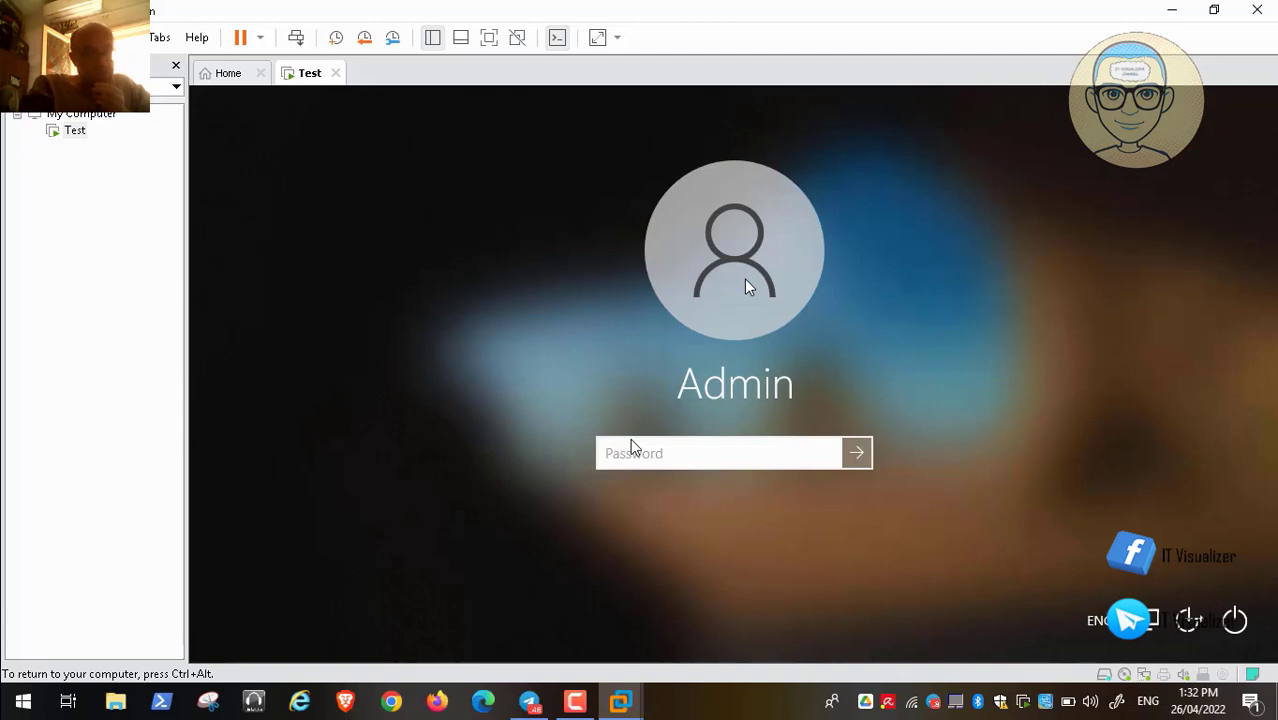
# Resume playback and sign in to the Test VM as Admin with the account password
pyautogui.click(14, 683)
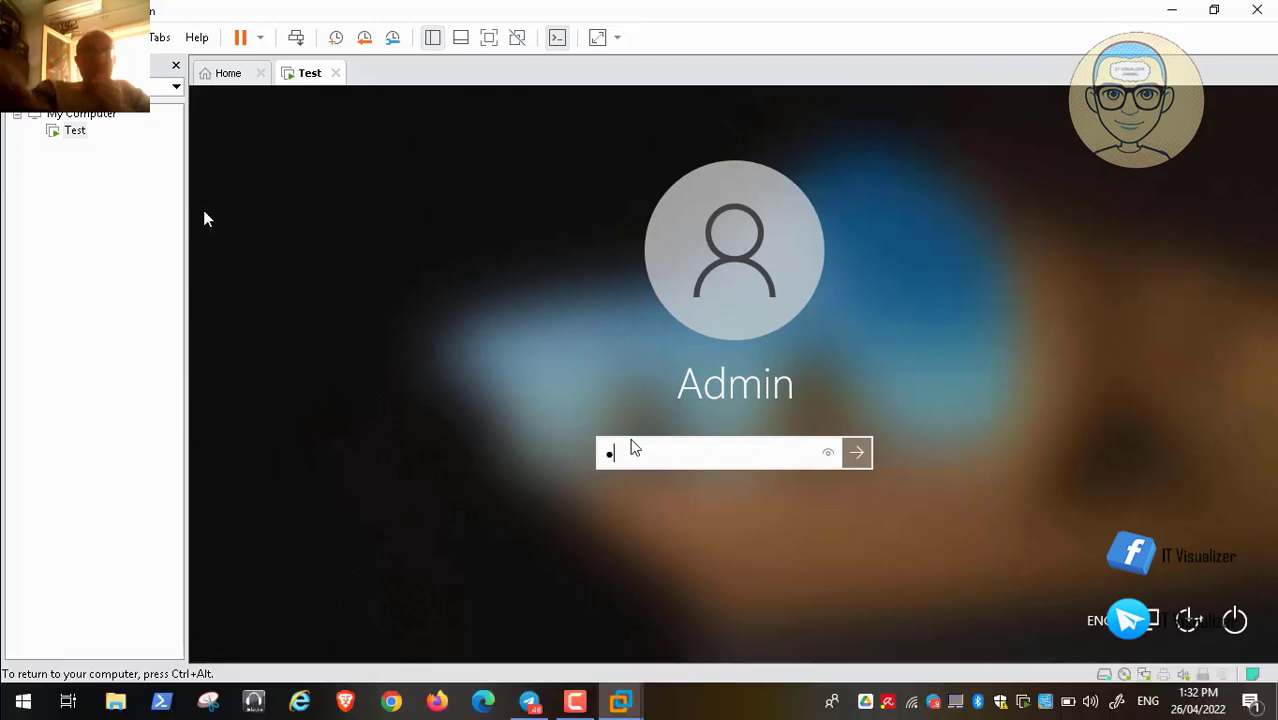
pyautogui.write('••••')
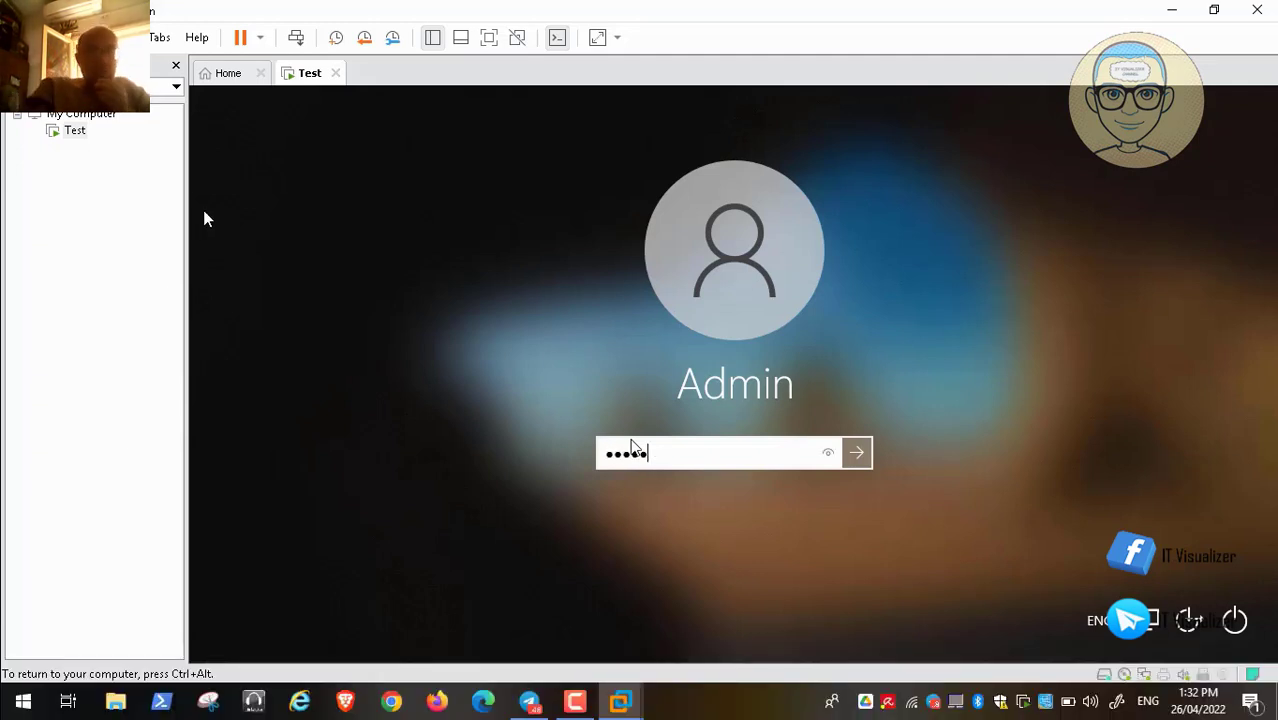
pyautogui.write('•••••')
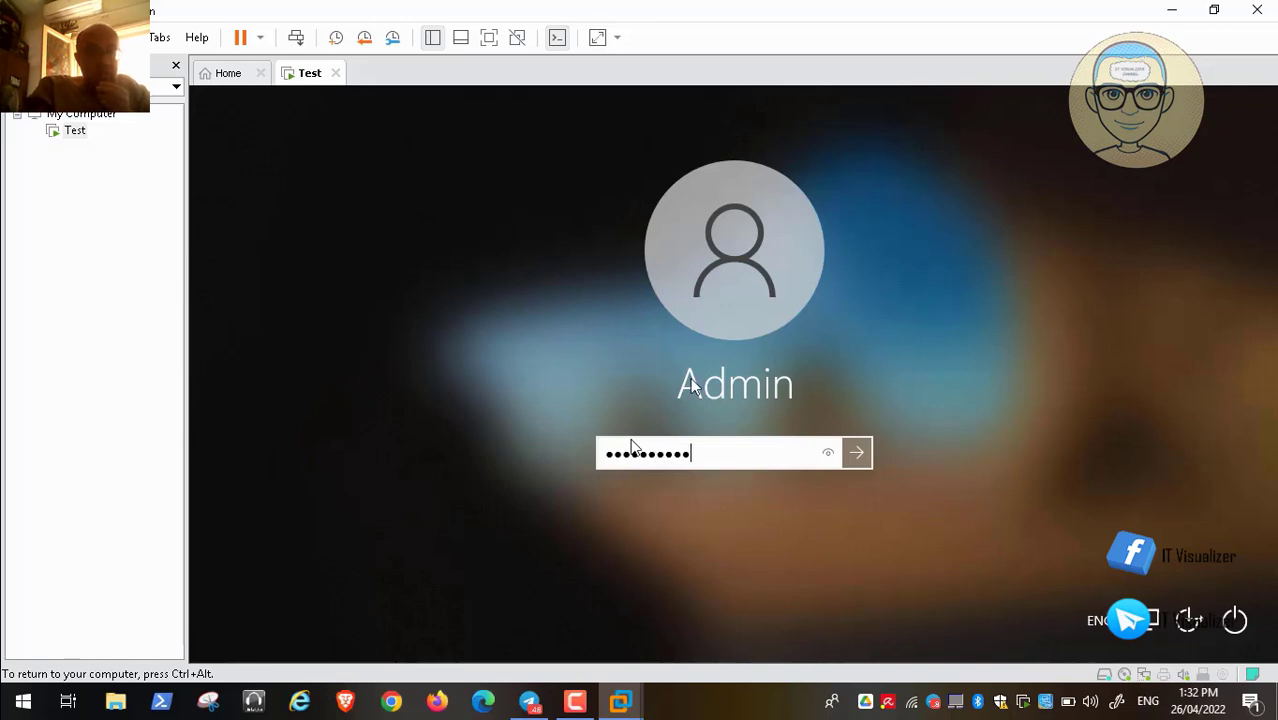
pyautogui.press('Return')
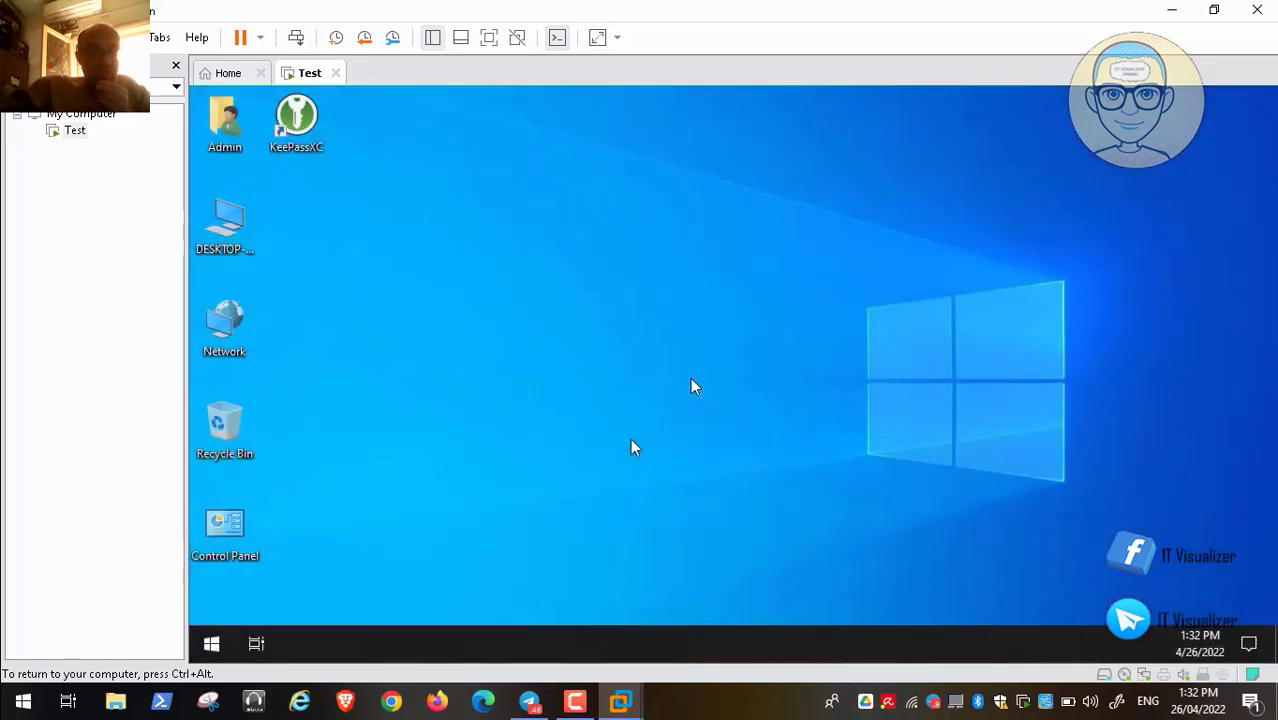
# Open Computer Management via the desktop computer icon's Manage option, skipping ahead in the recording
pyautogui.click(230, 229)
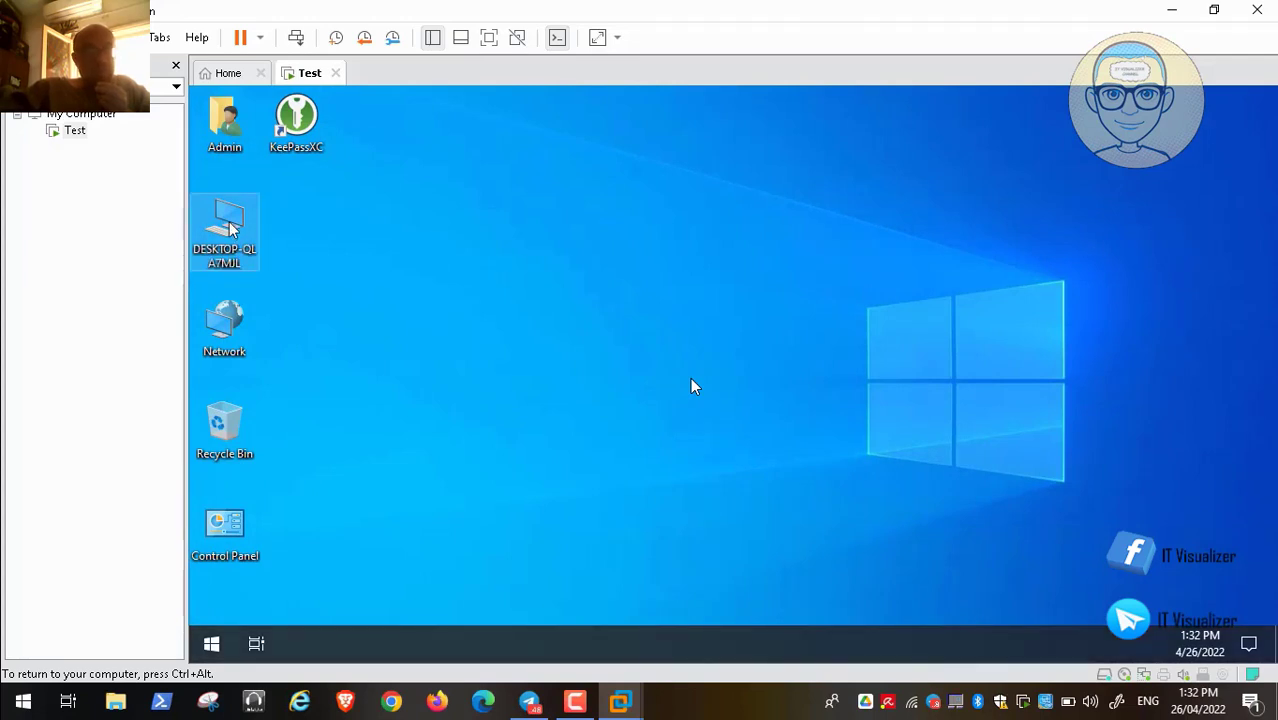
pyautogui.rightClick(230, 224)
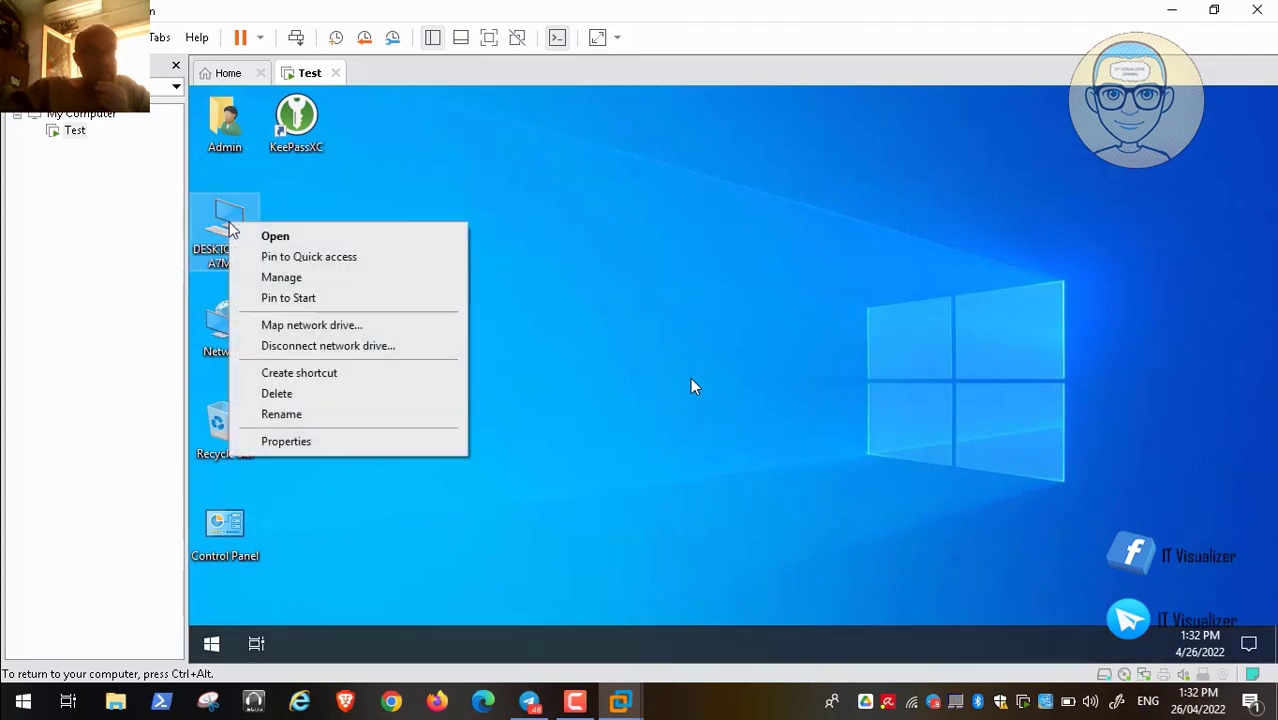
pyautogui.click(272, 278)
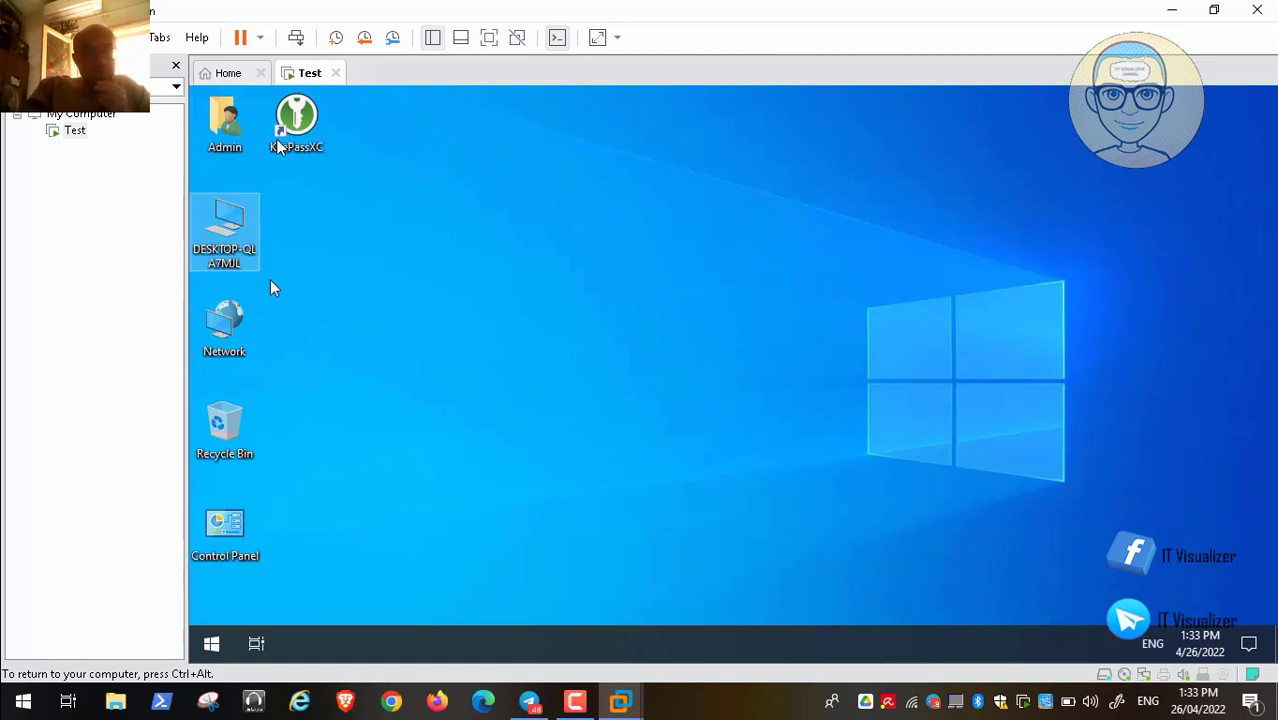
pyautogui.moveTo(225, 670)
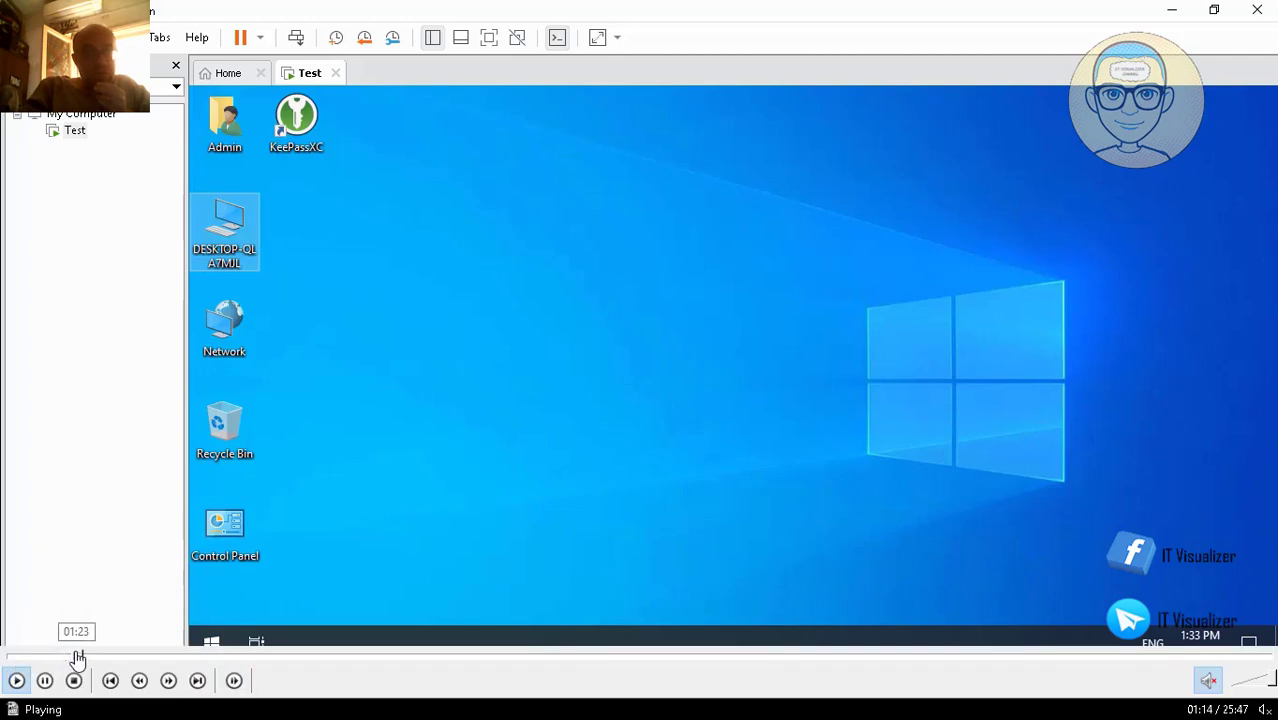
pyautogui.click(78, 657)
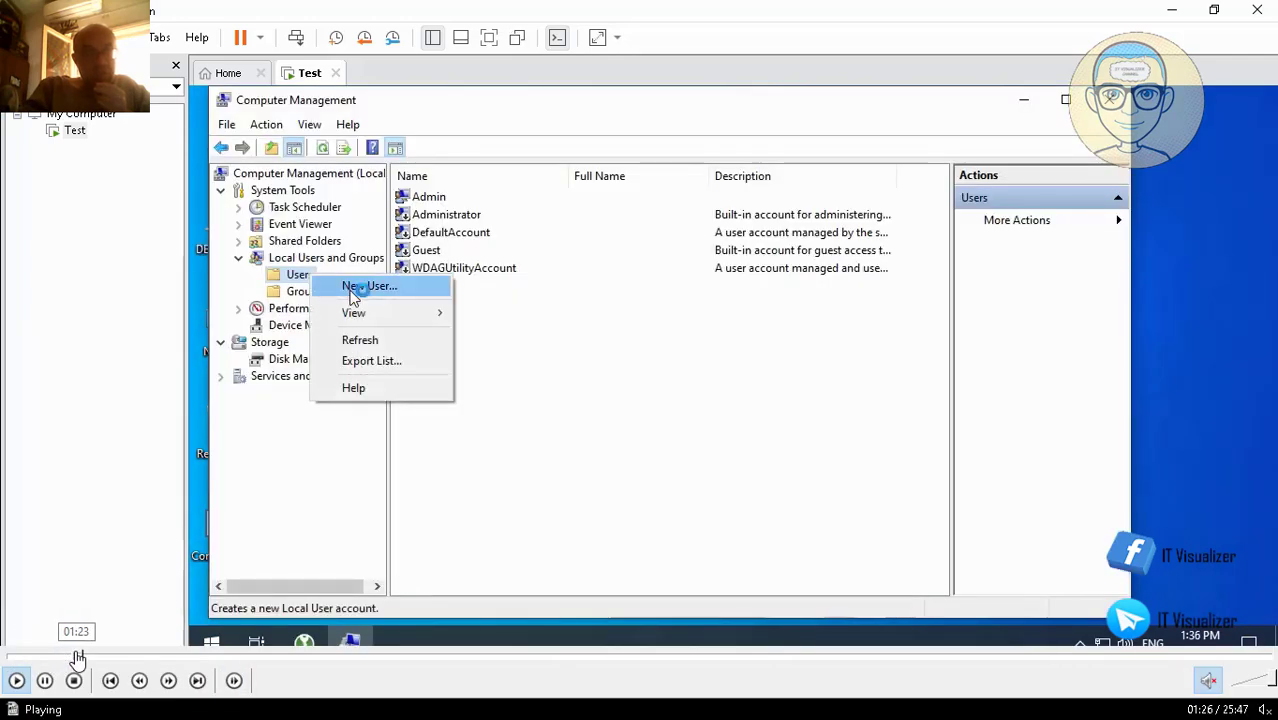
# Widen the Name column and start a New User from the Users node's context menu
pyautogui.click(73, 657)
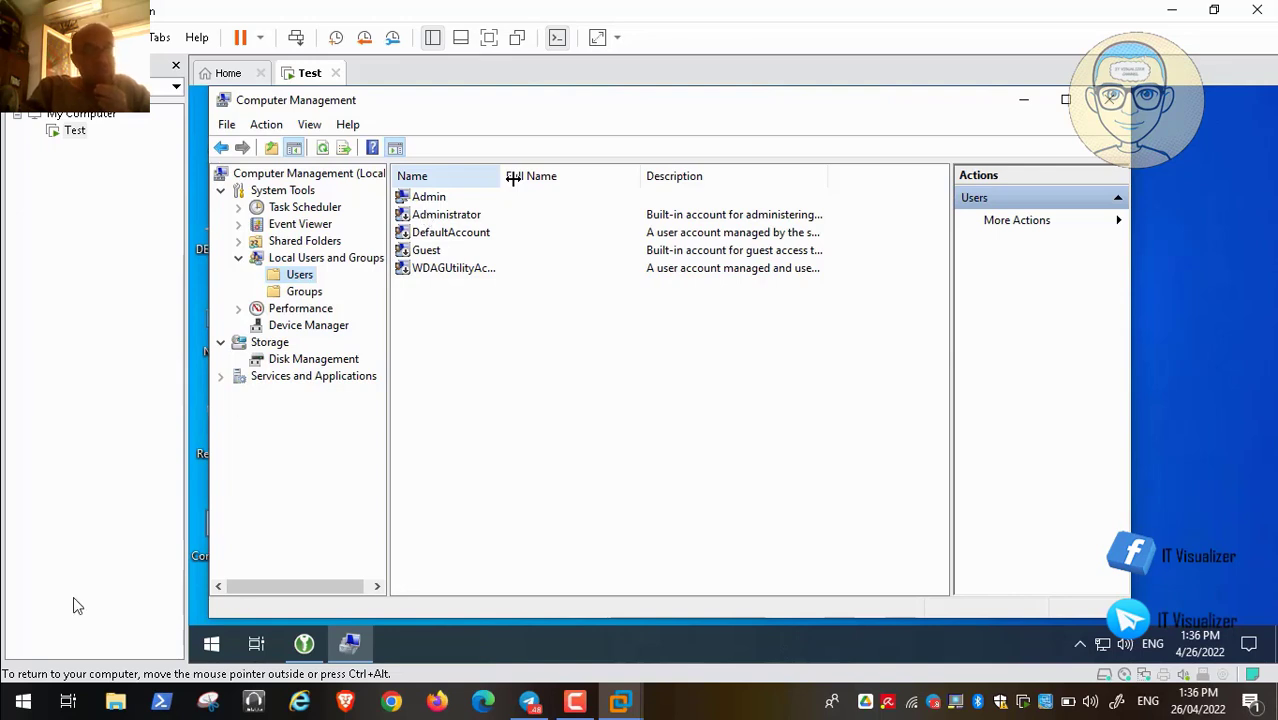
pyautogui.click(17, 685)
pyautogui.moveTo(513, 178); pyautogui.dragTo(581, 178)
pyautogui.rightClick(313, 275)
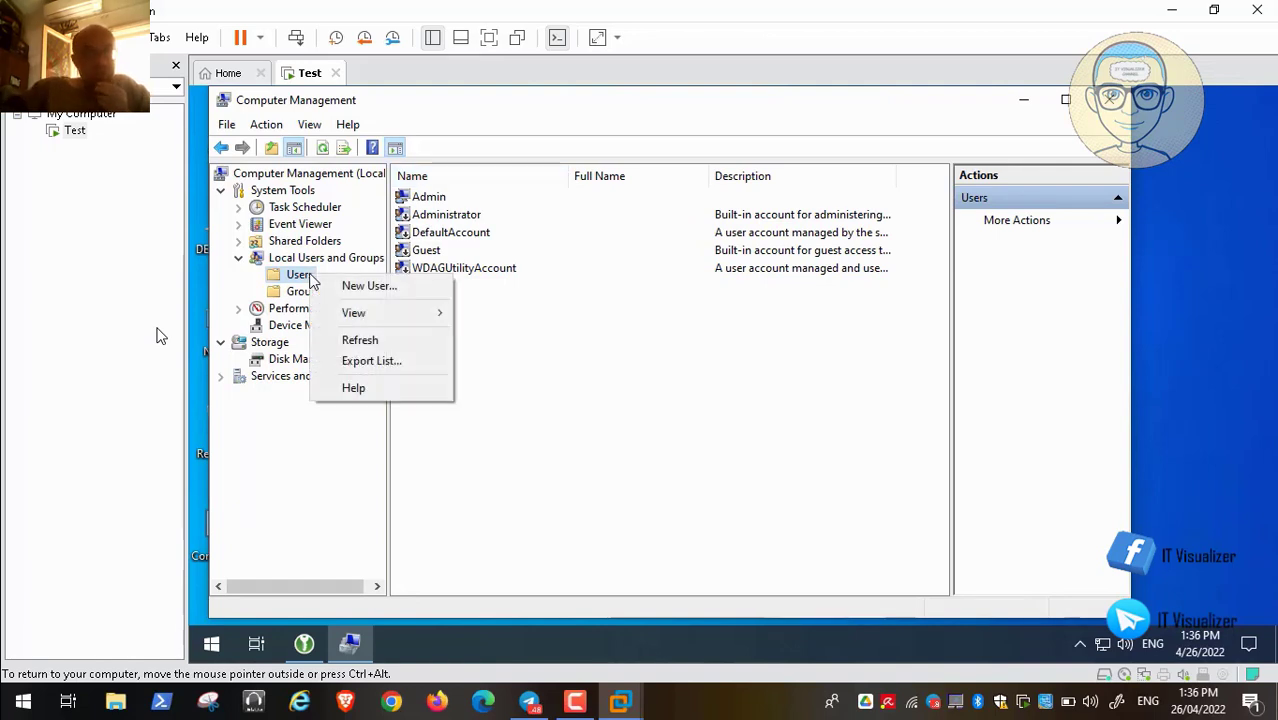
pyautogui.click(360, 287)
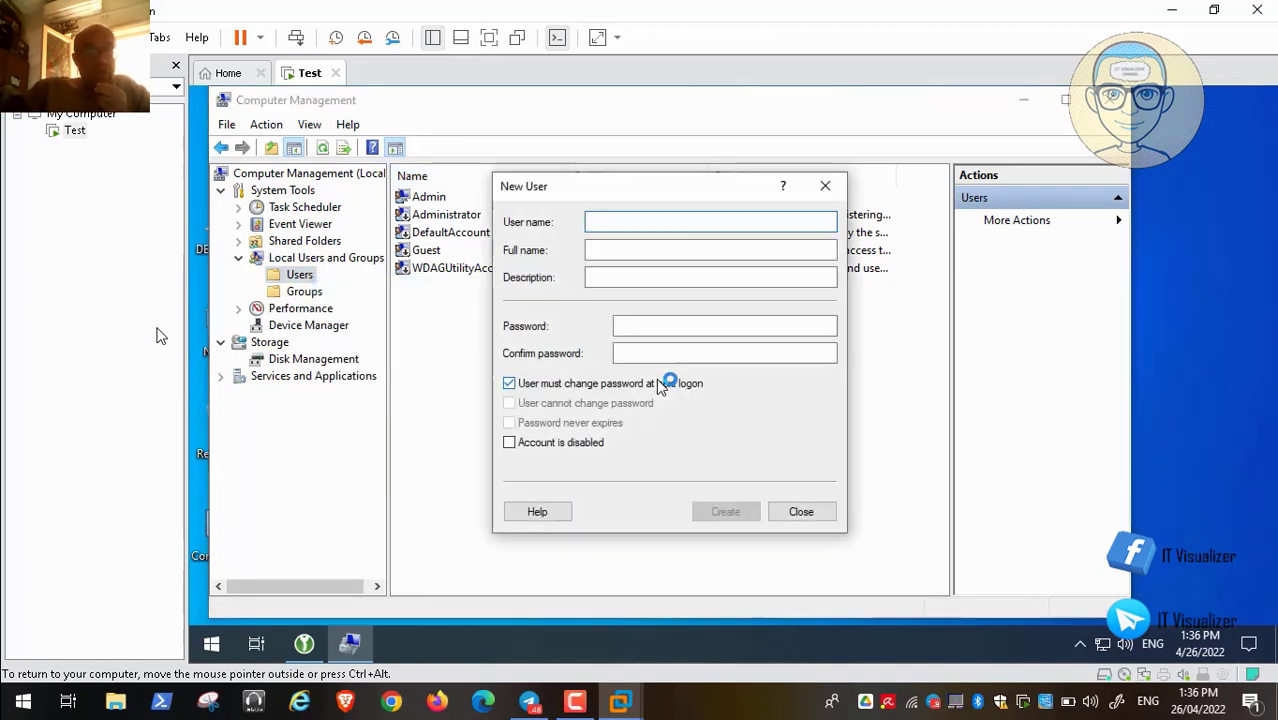
# Enter user name 'suser' with full name and description 'Standard User'
pyautogui.write('Standard')
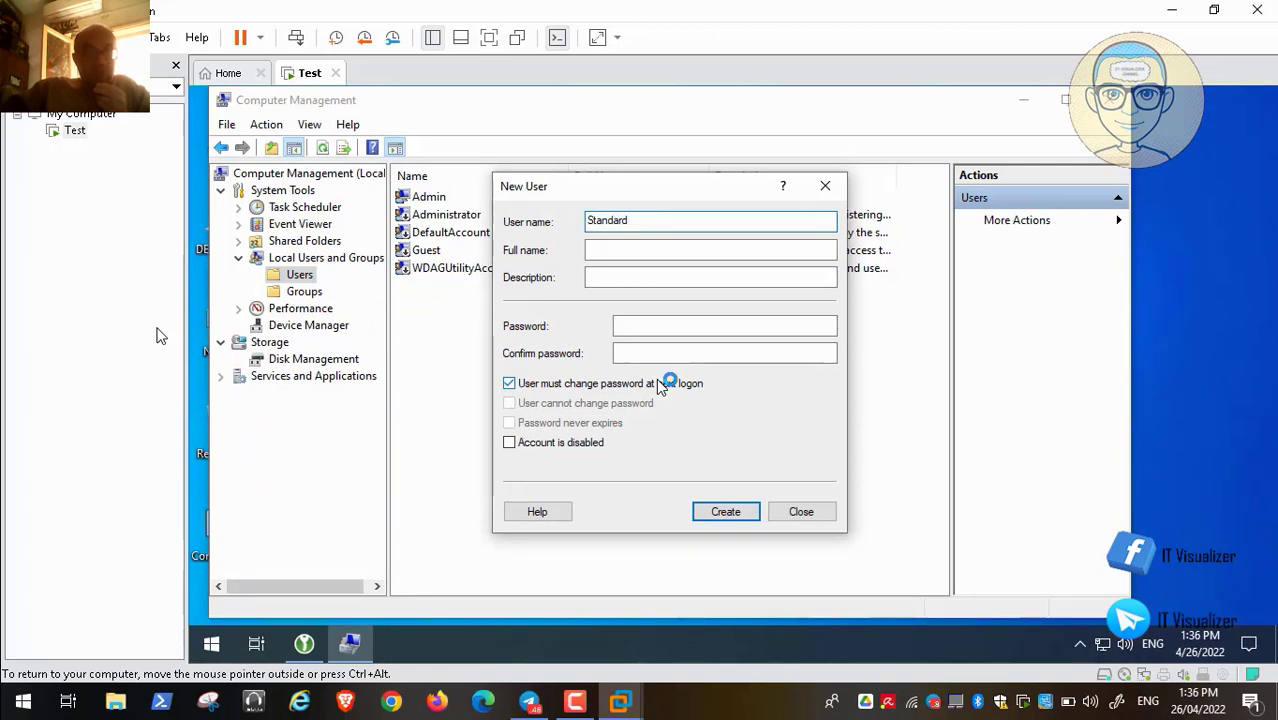
pyautogui.press('BackSpace')
pyautogui.press('BackSpace')
pyautogui.press('BackSpace')
pyautogui.press('BackSpace')
pyautogui.press('BackSpace')
pyautogui.press('BackSpace')
pyautogui.press('BackSpace')
pyautogui.press('BackSpace')
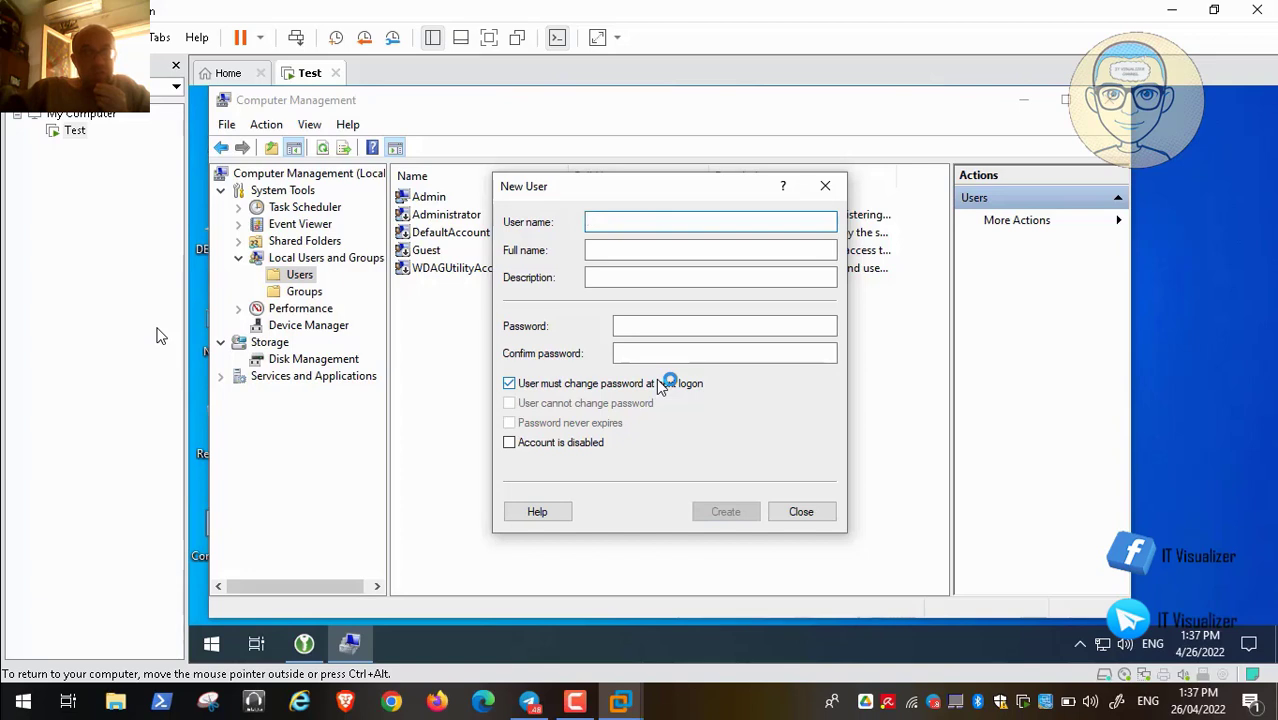
pyautogui.write('suser')
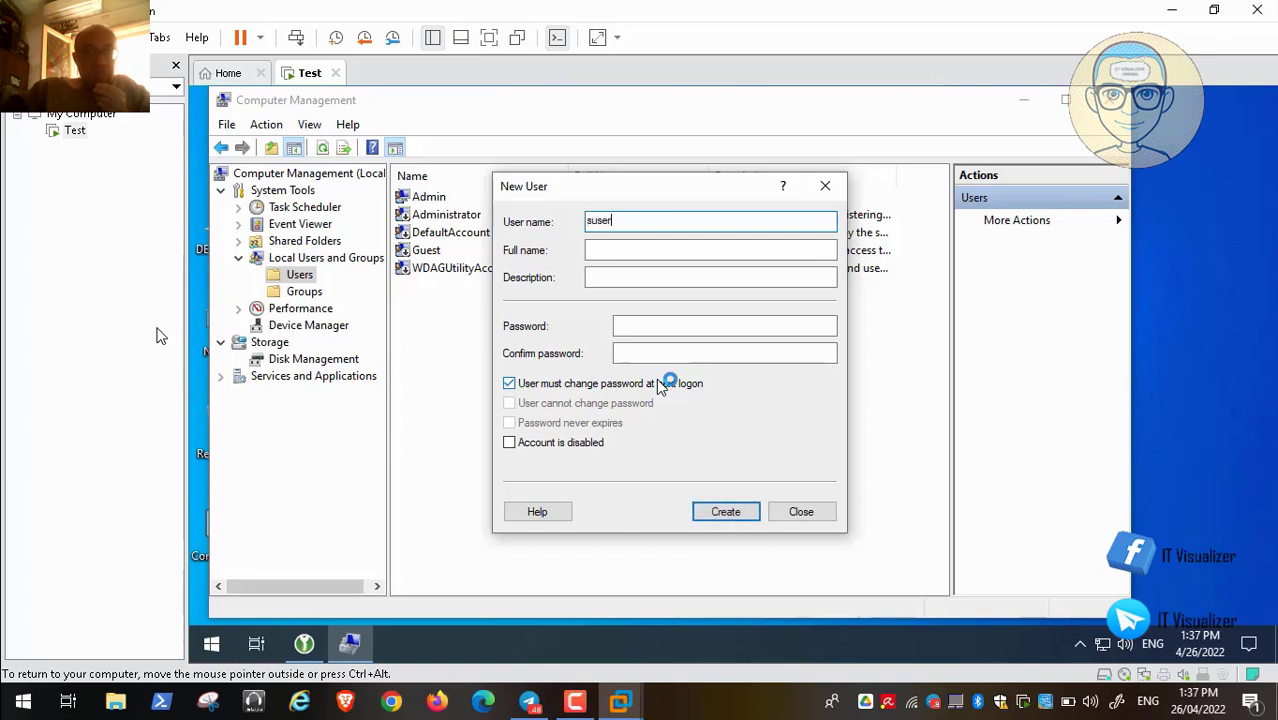
pyautogui.click(602, 252)
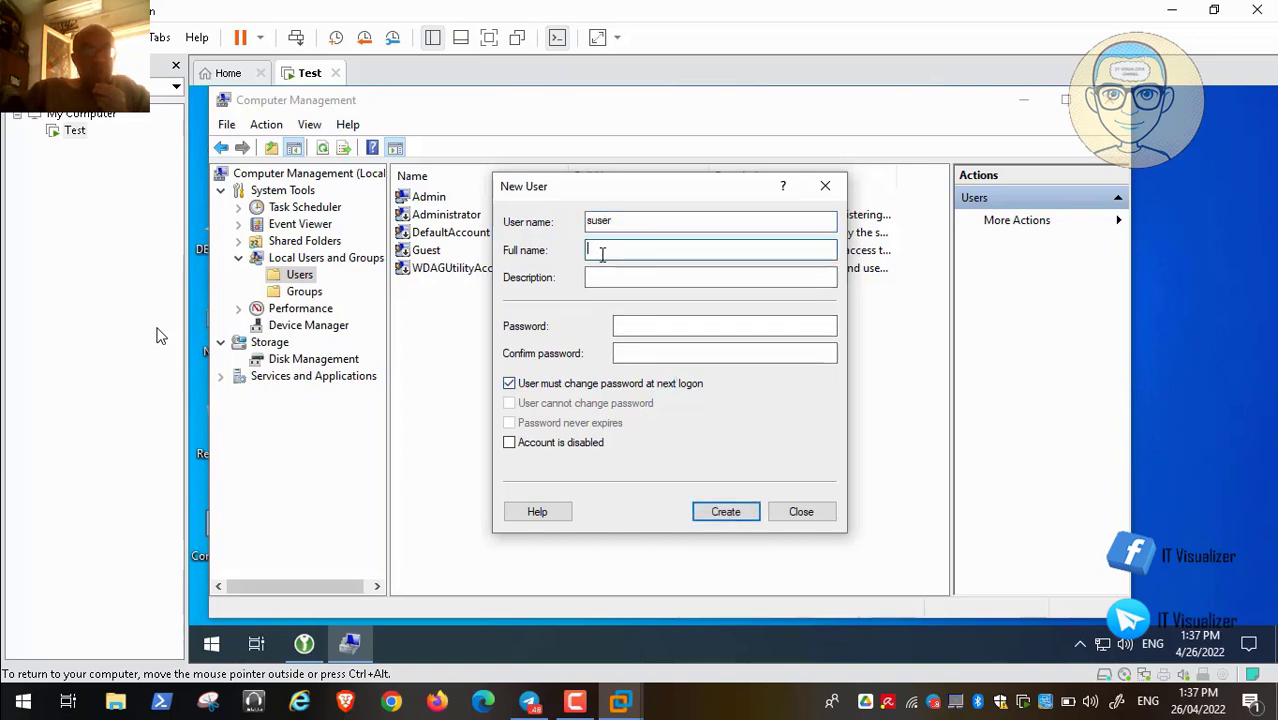
pyautogui.write('Standa')
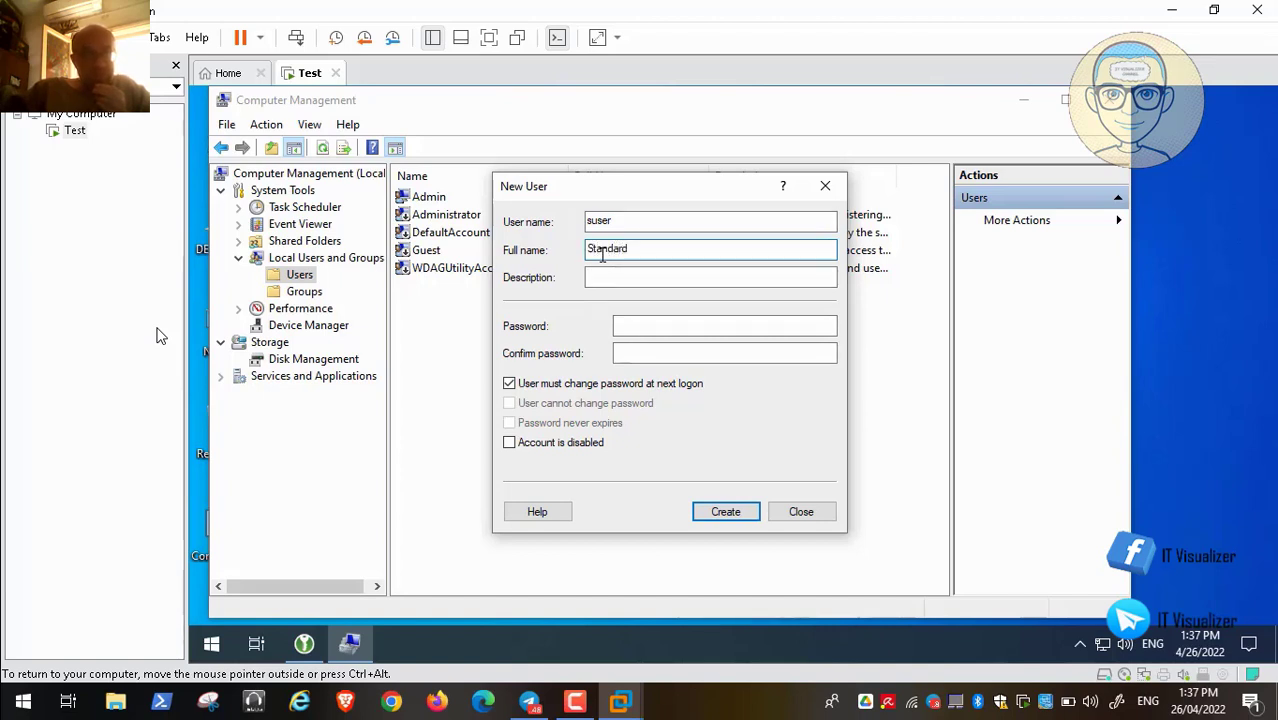
pyautogui.write('rd User')
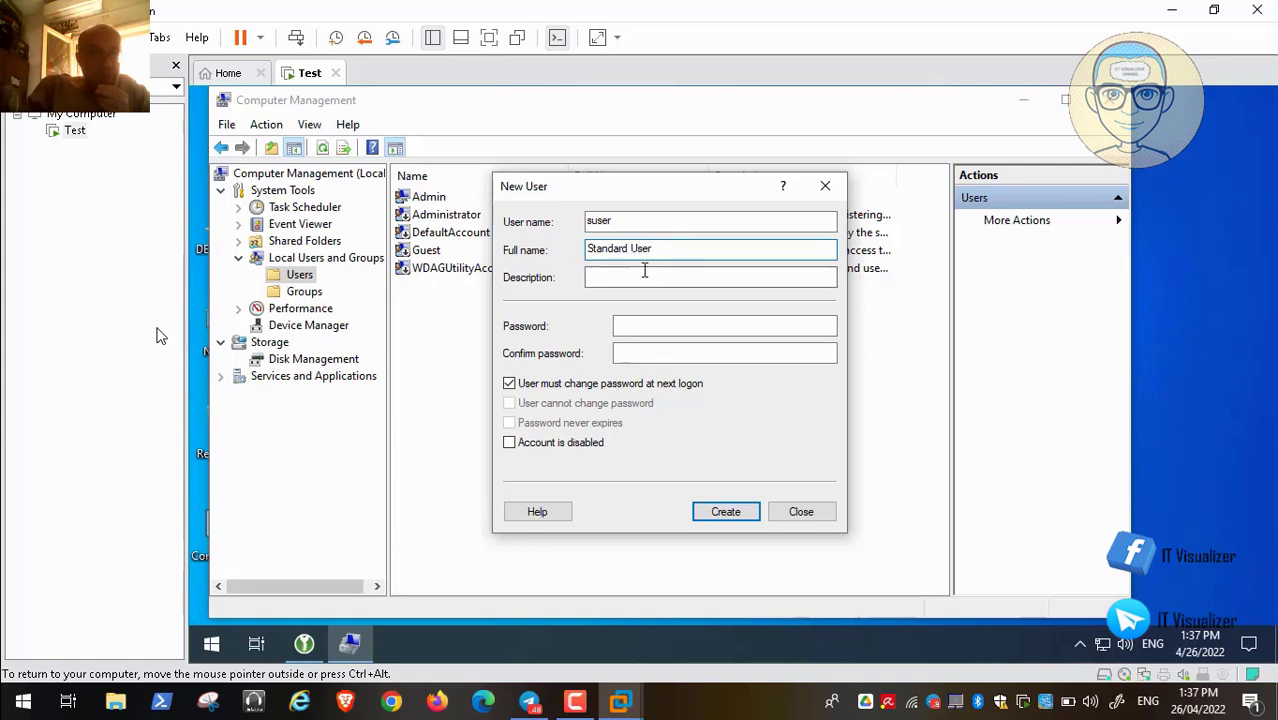
pyautogui.click(631, 280)
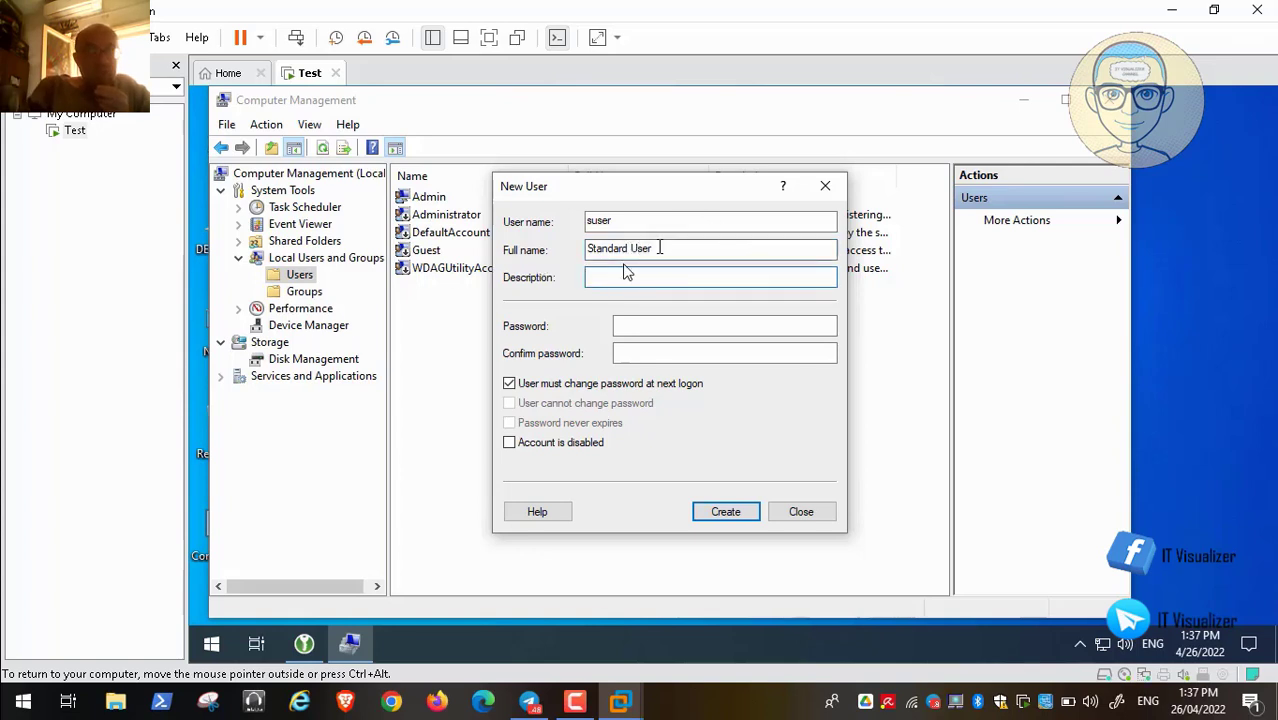
pyautogui.moveTo(662, 250); pyautogui.dragTo(557, 251)
pyautogui.hotkey('ctrl', 'c')
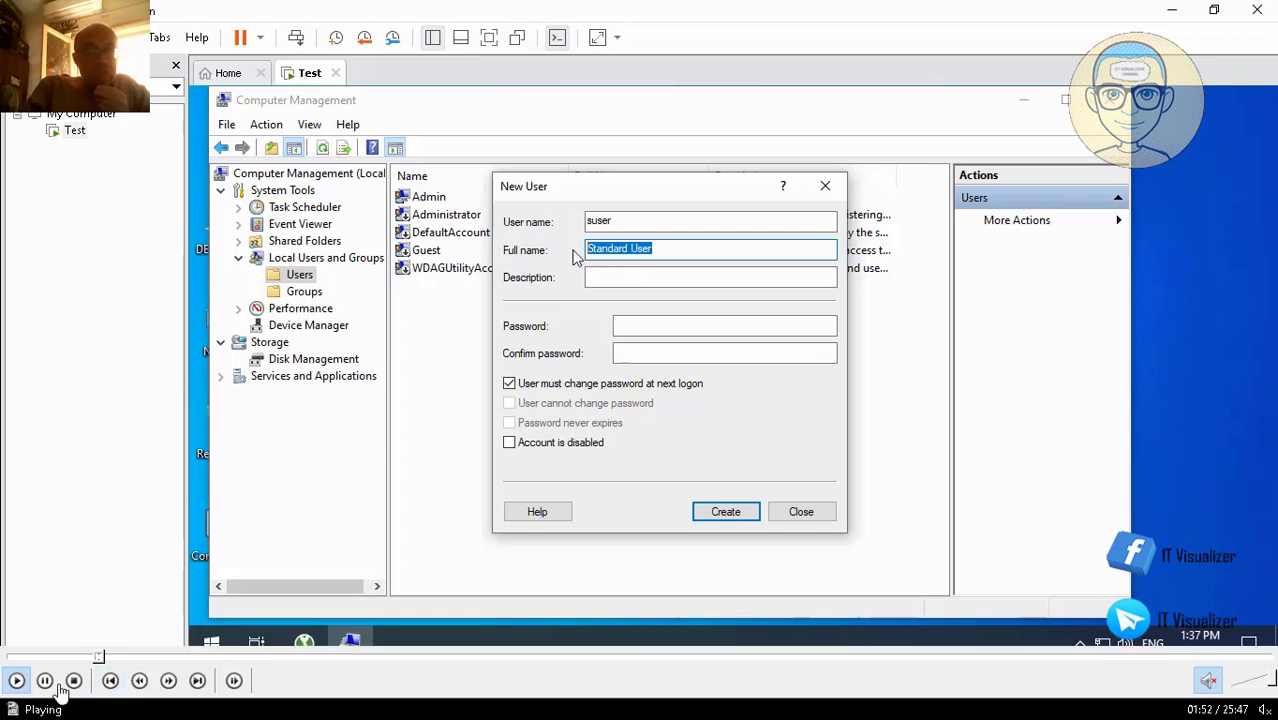
pyautogui.click(607, 273)
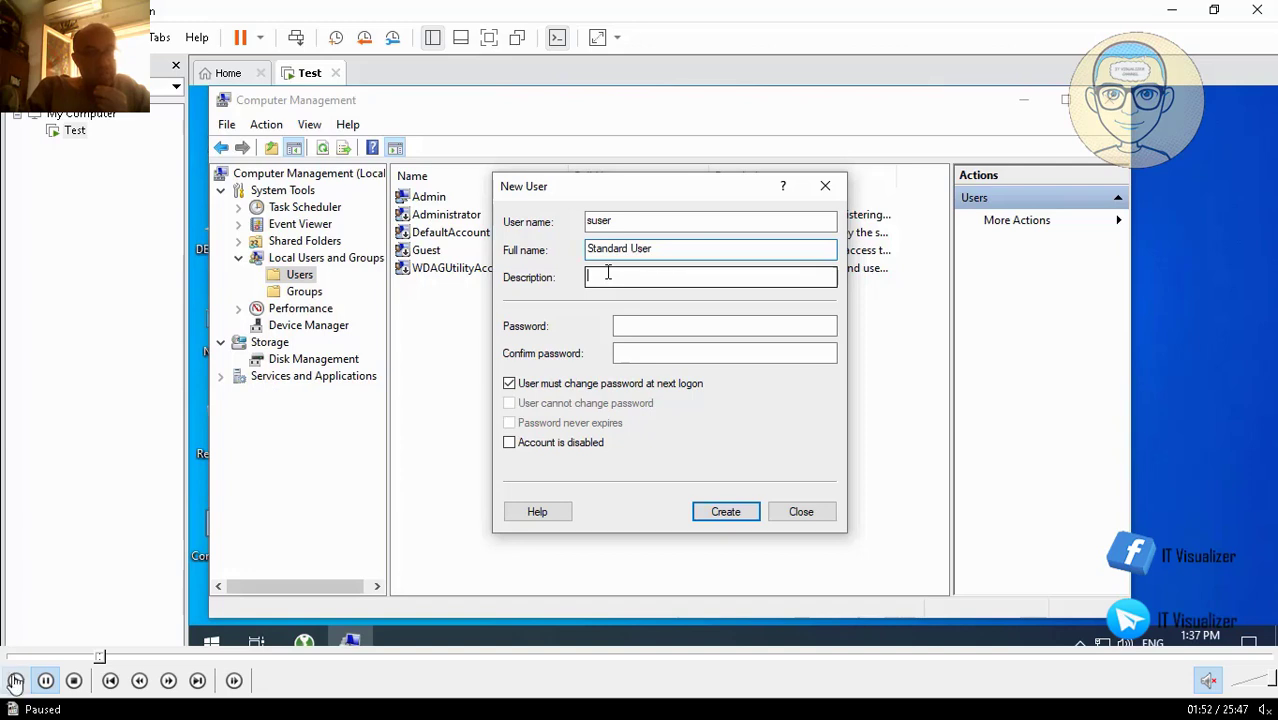
pyautogui.hotkey('ctrl', 'v')
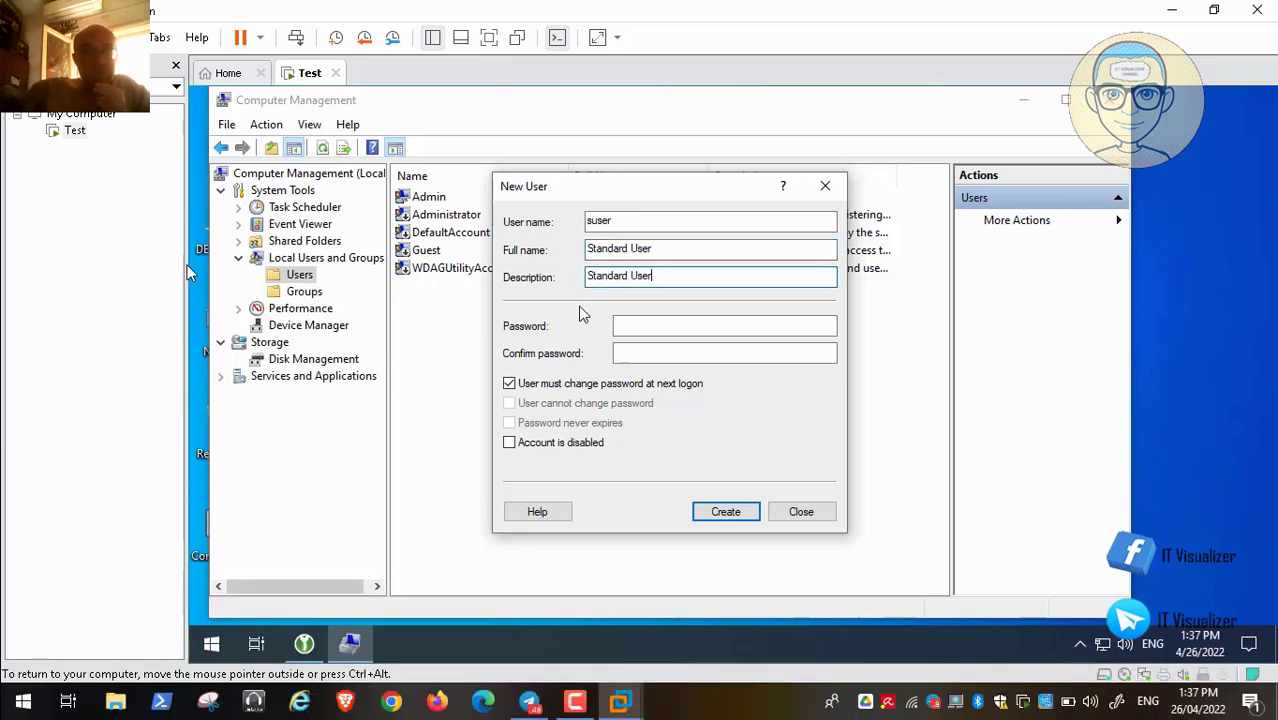
# Untick the forced password change, set and confirm the password, create the account and close the form
pyautogui.click(510, 385)
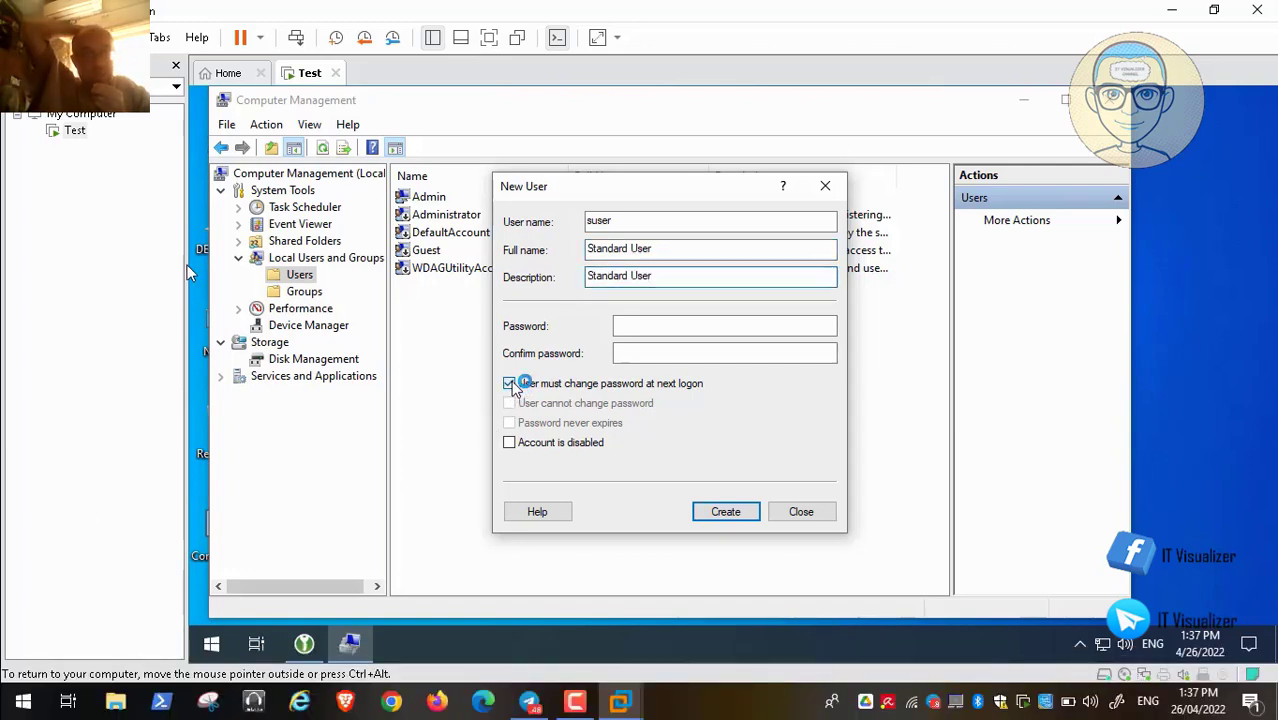
pyautogui.click(645, 326)
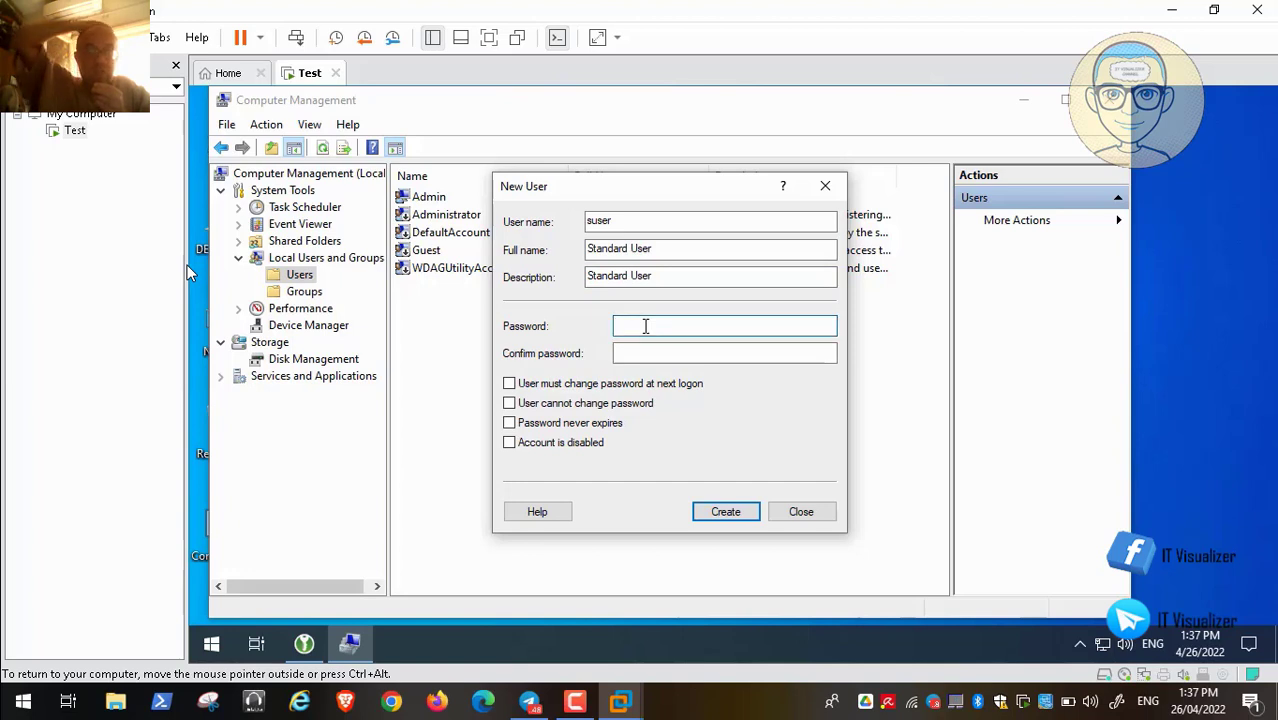
pyautogui.write('12345')
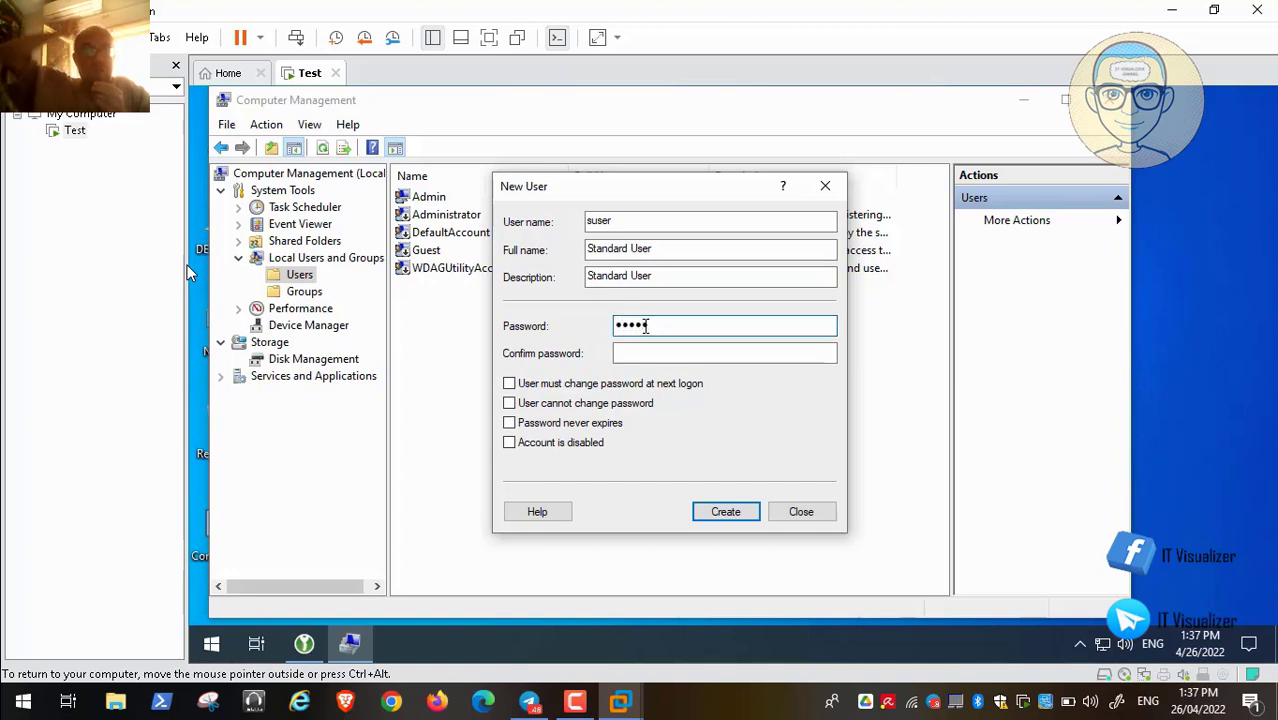
pyautogui.write('678')
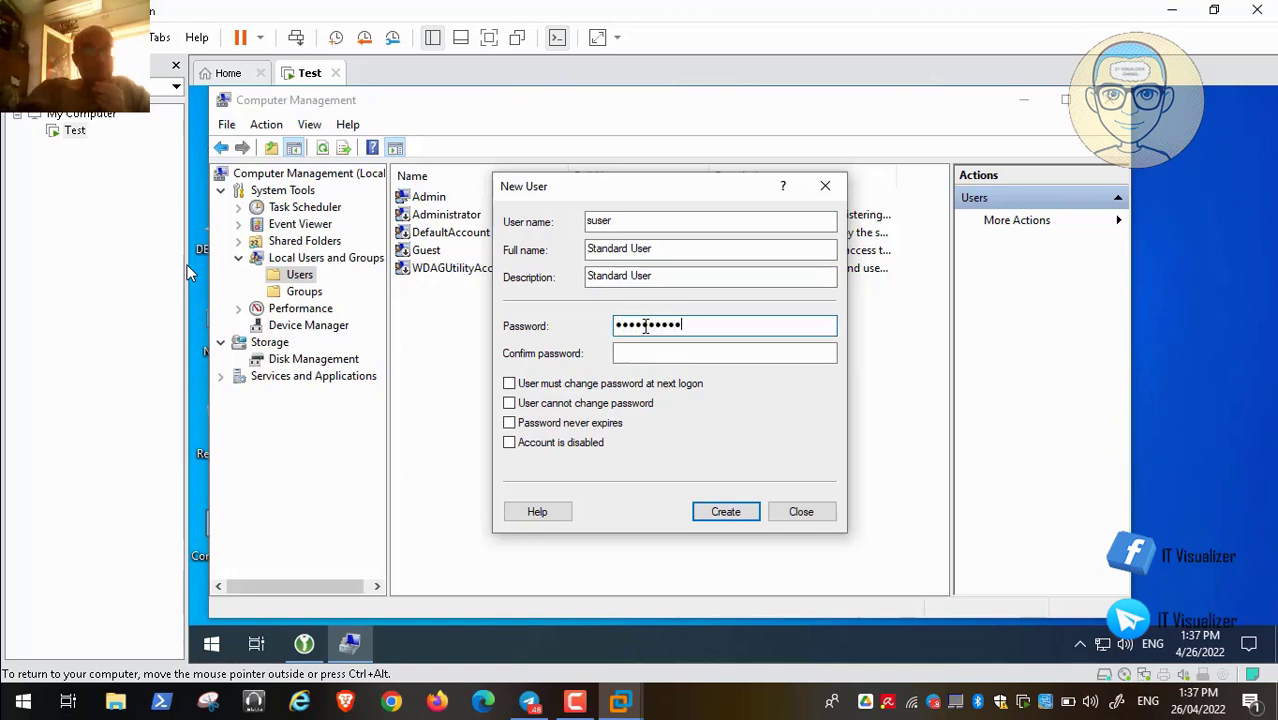
pyautogui.press('Tab')
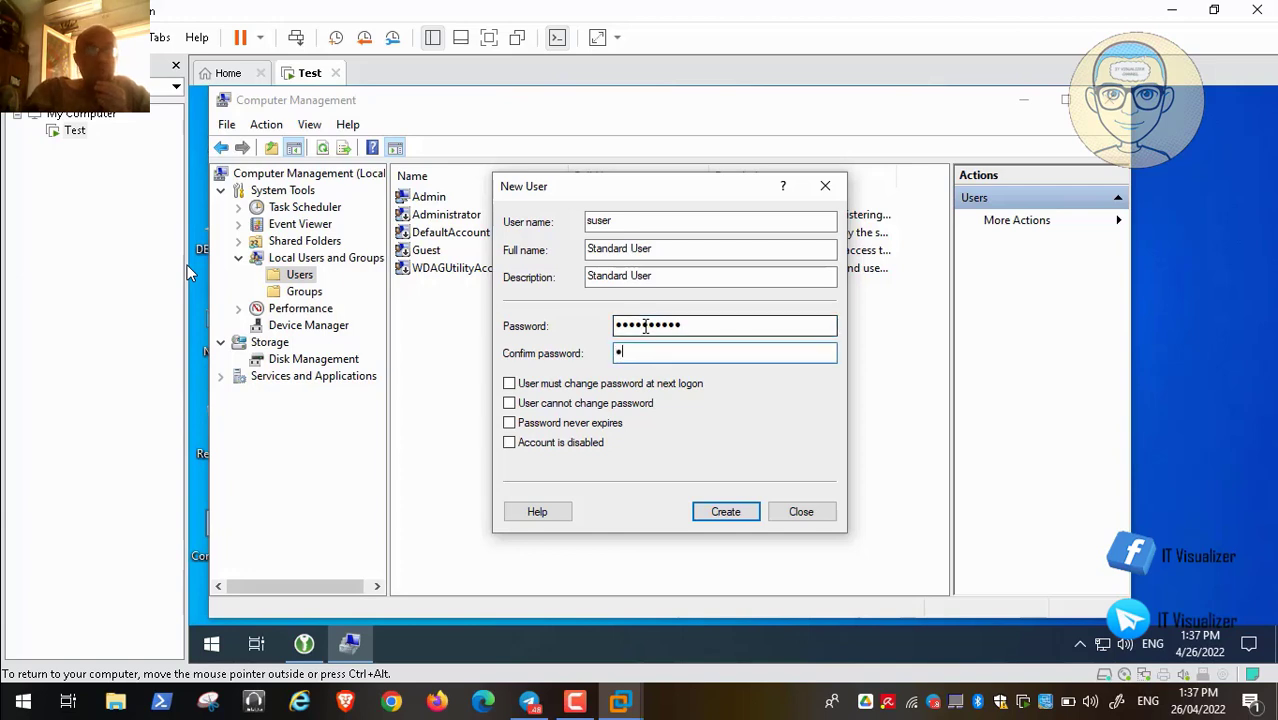
pyautogui.write('•••••')
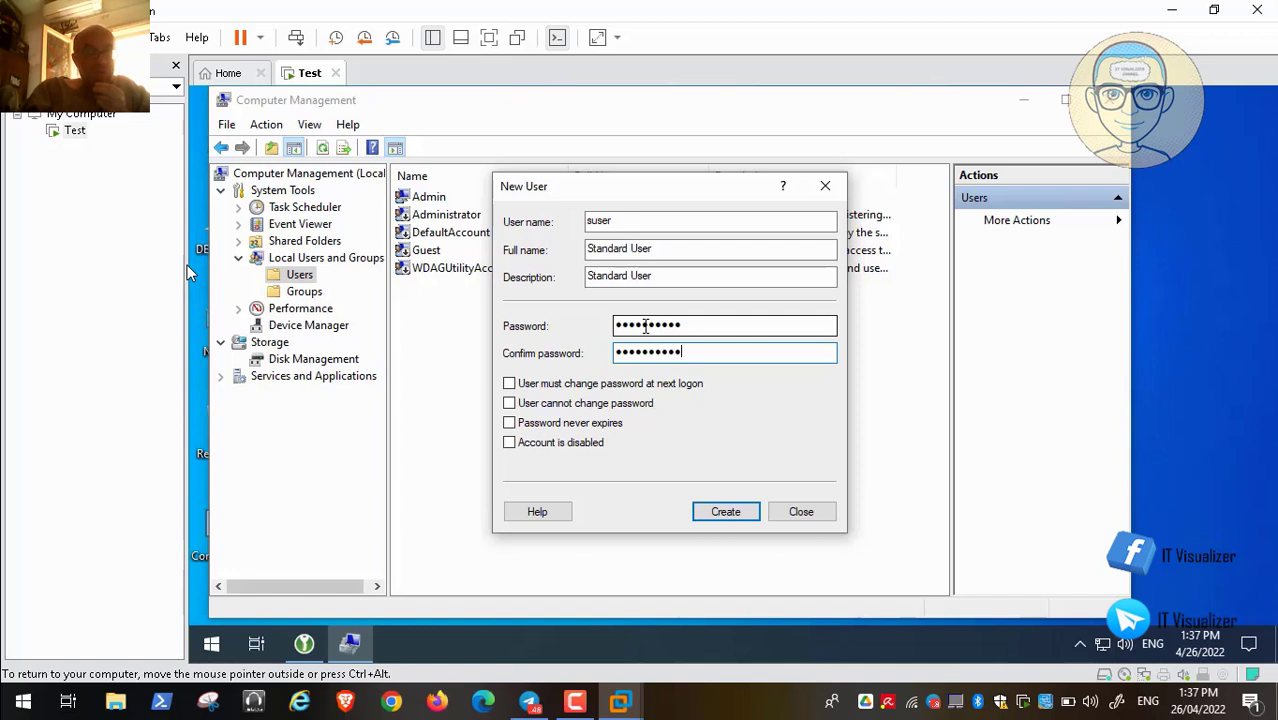
pyautogui.click(727, 515)
pyautogui.click(808, 512)
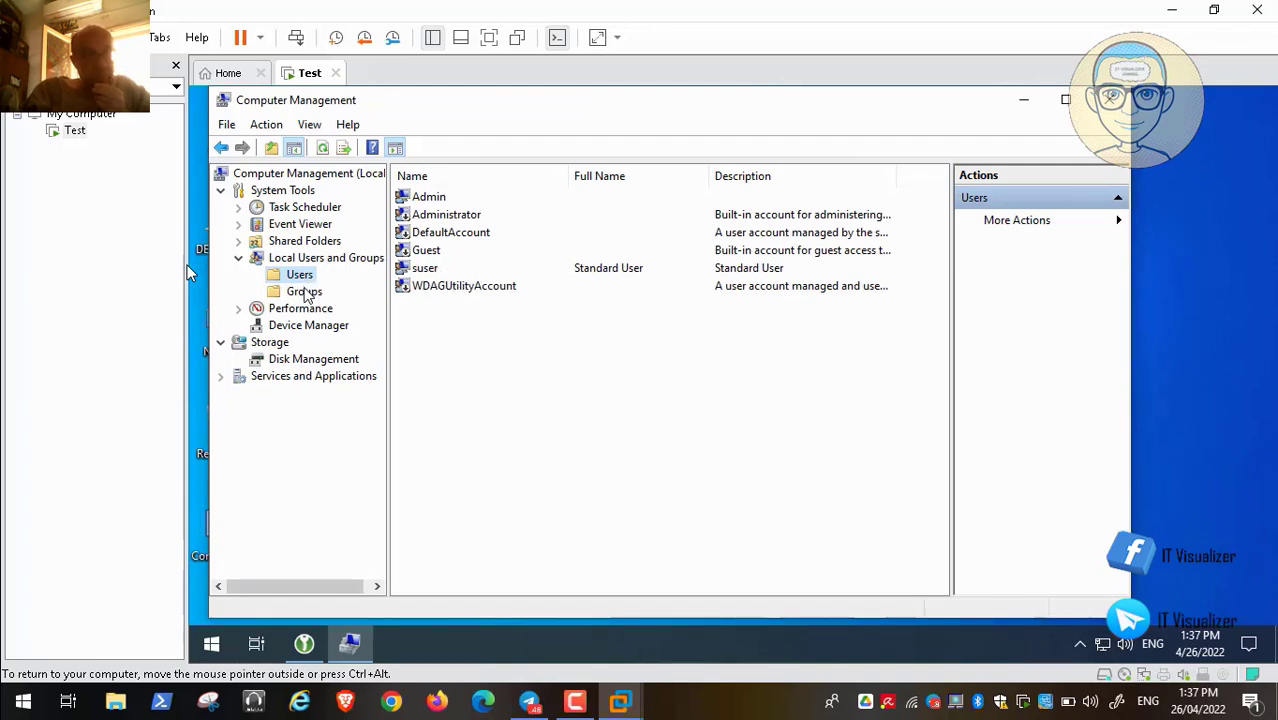
# Open the Users group's properties, verify suser is a member, and cancel out without changes
pyautogui.click(305, 293)
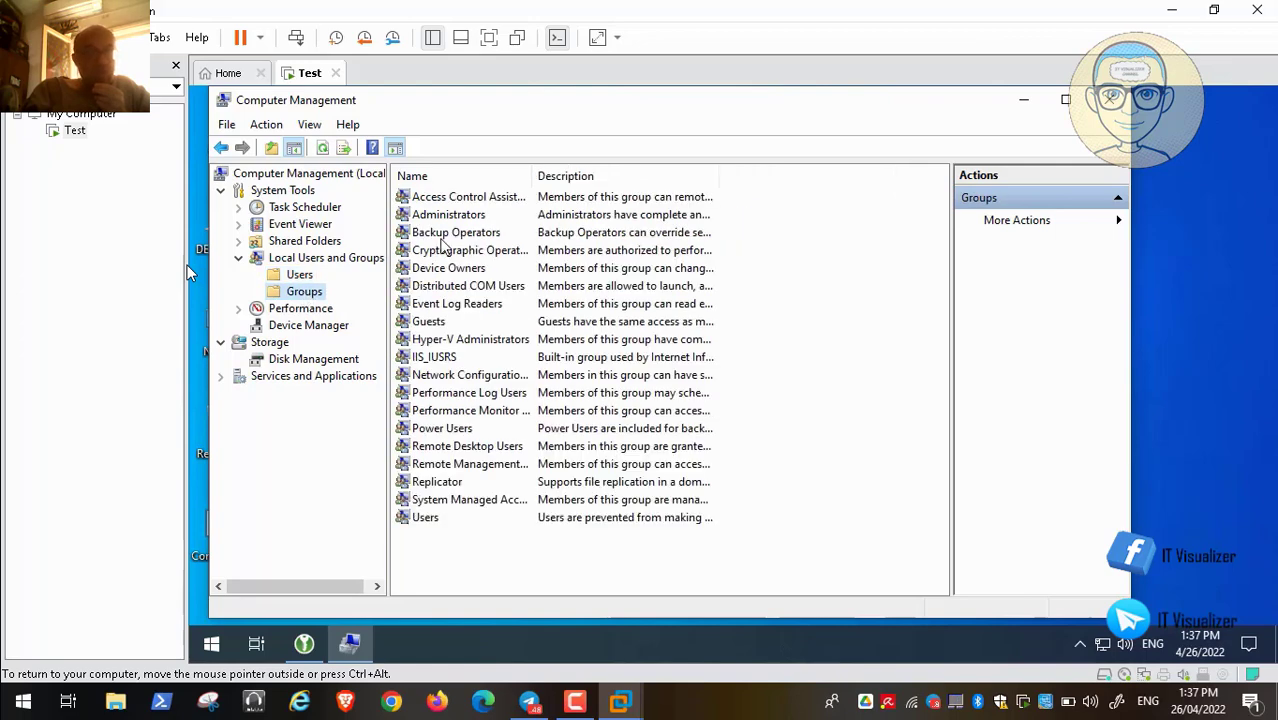
pyautogui.click(427, 518)
pyautogui.doubleClick(427, 518)
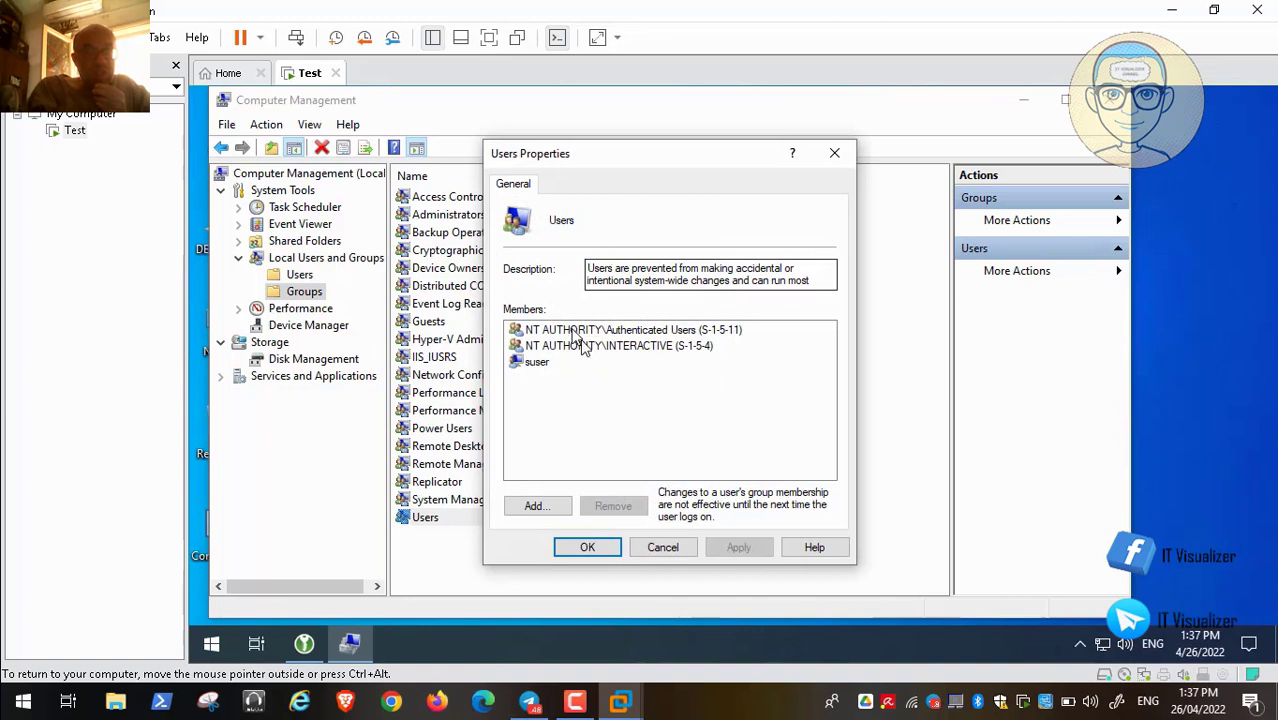
pyautogui.click(543, 366)
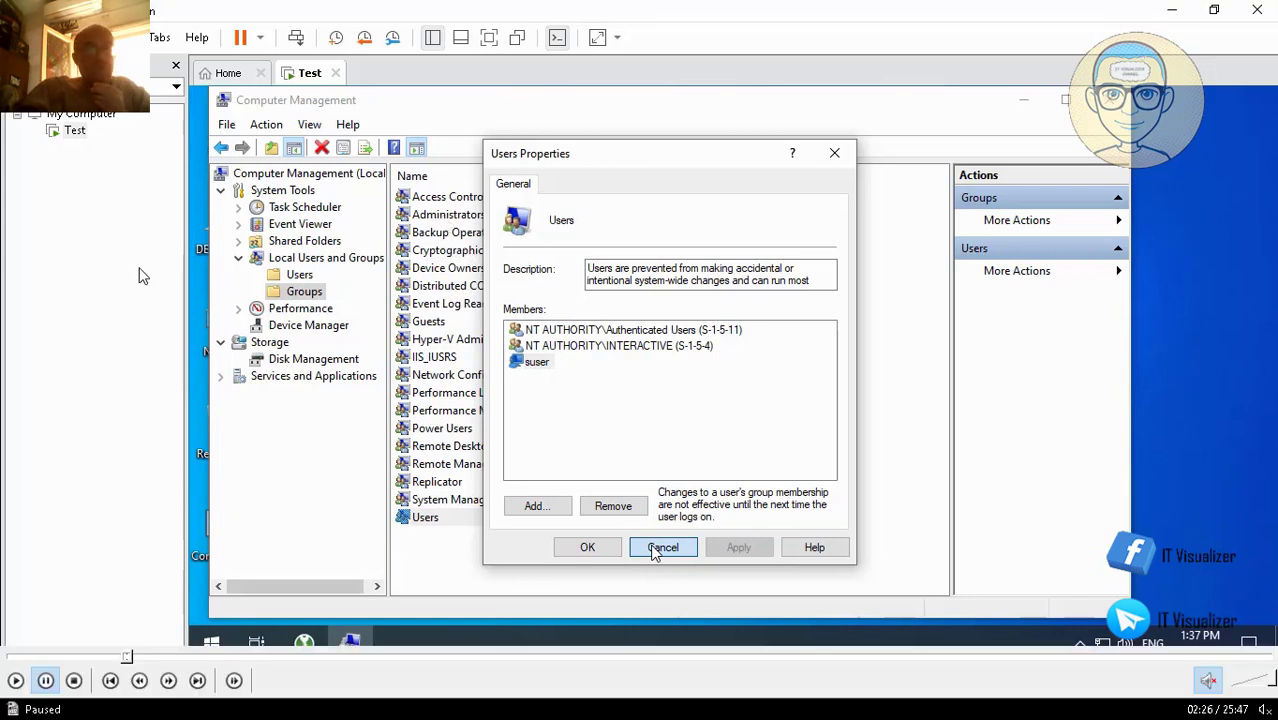
pyautogui.click(655, 548)
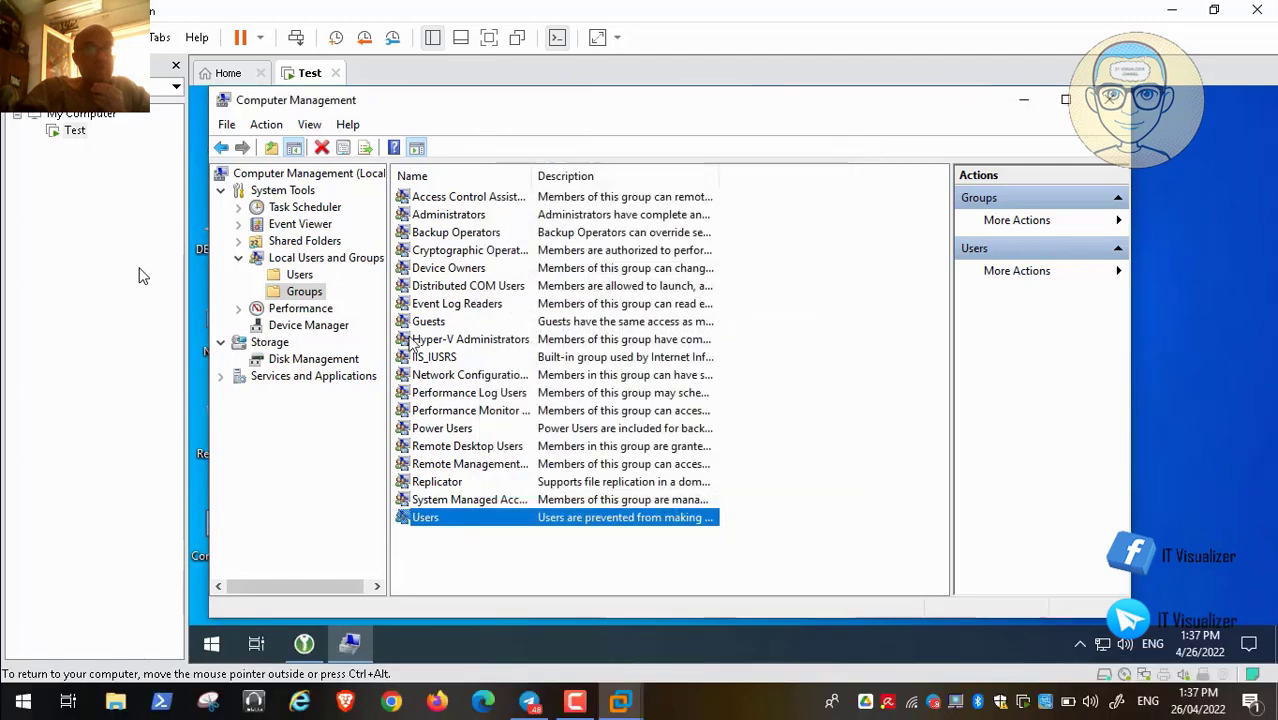
pyautogui.click(301, 276)
# Start a new user 'admin2' with full name and description 'Administrator Number 2'
pyautogui.rightClick(301, 276)
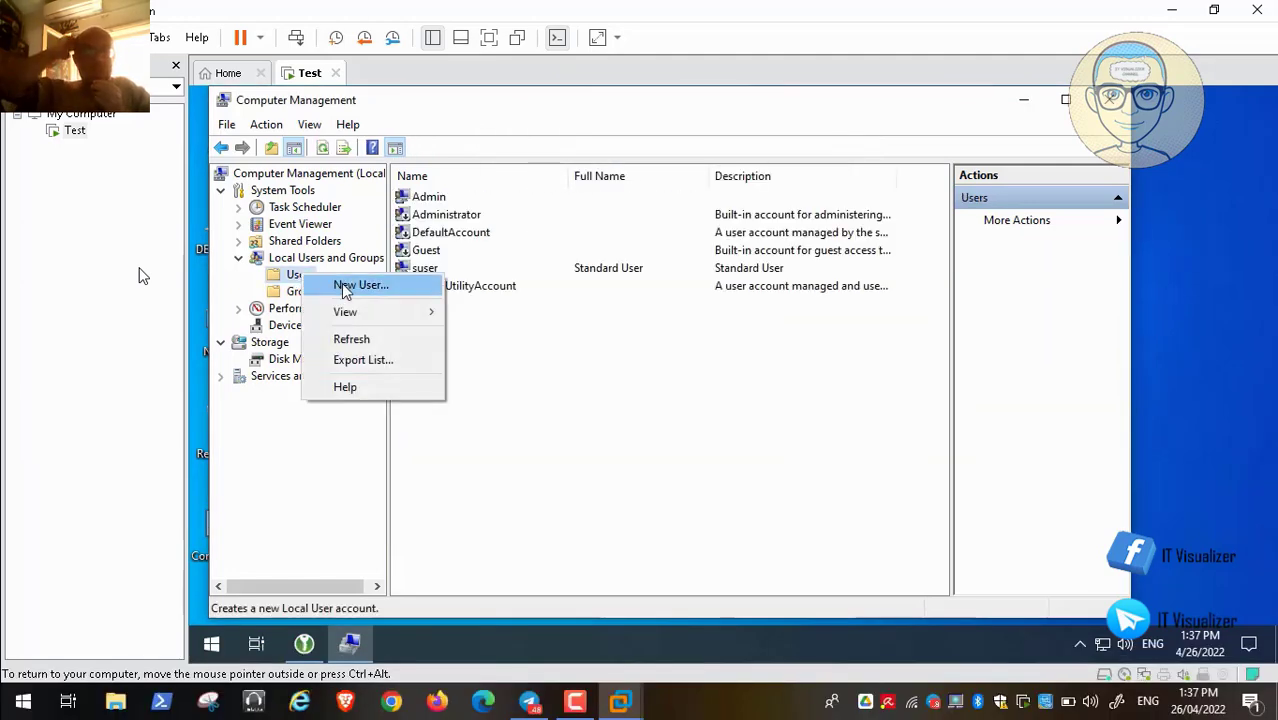
pyautogui.click(345, 287)
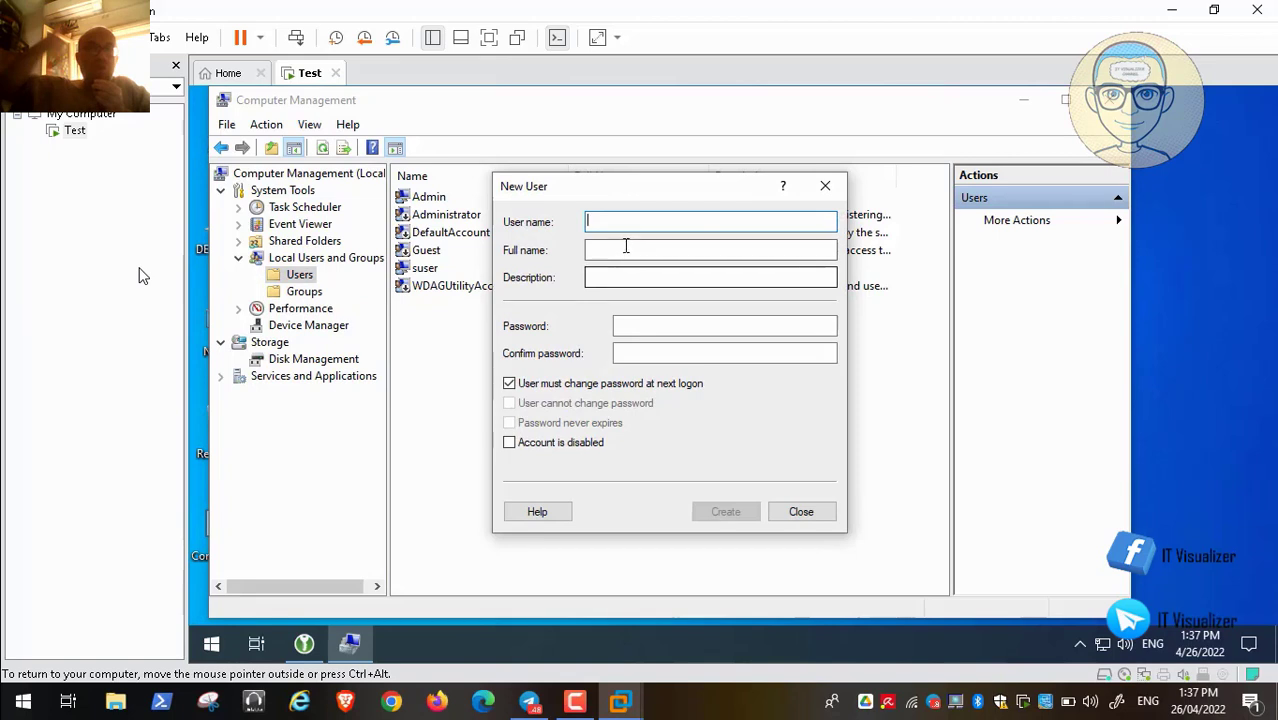
pyautogui.write('admin2')
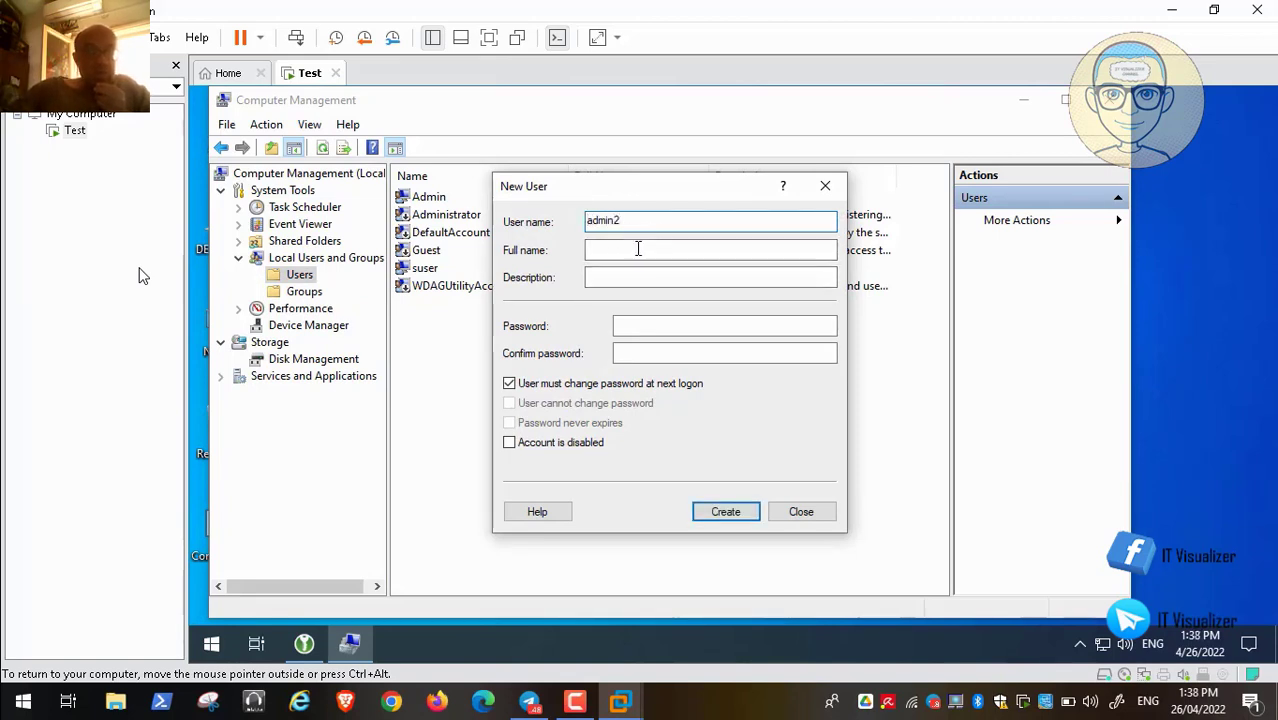
pyautogui.click(628, 251)
pyautogui.write('A')
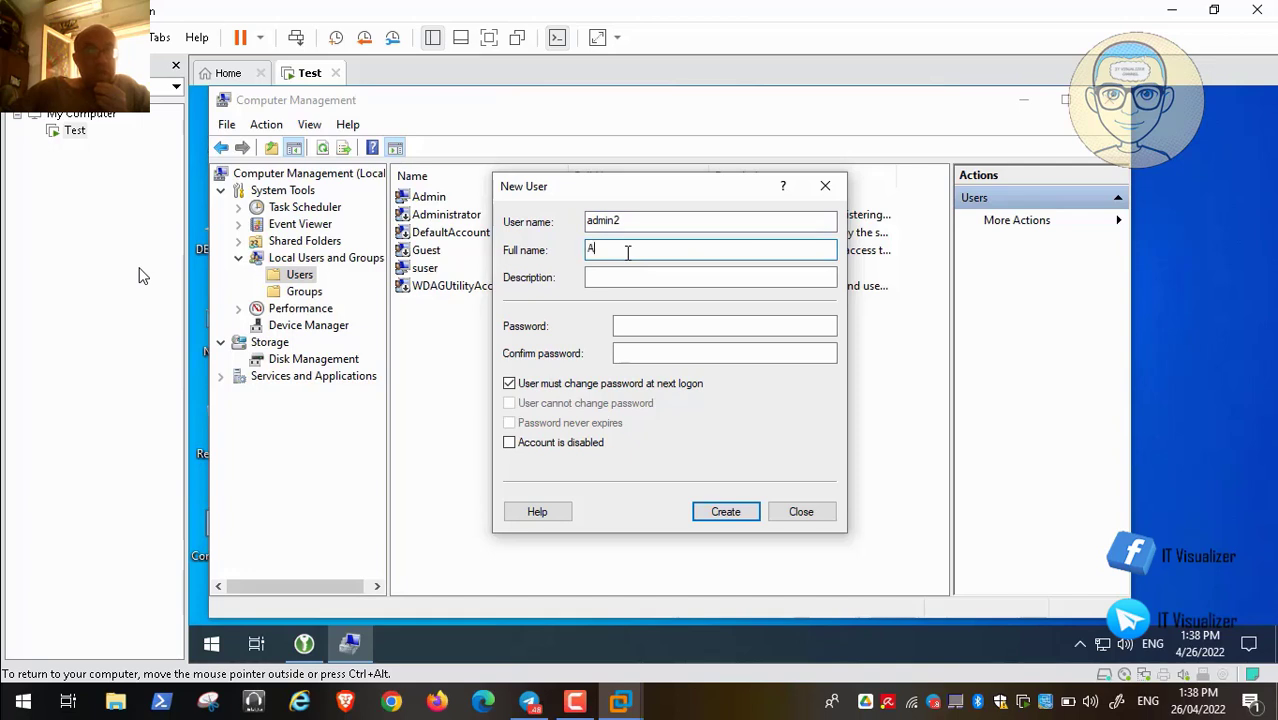
pyautogui.write('dministrat')
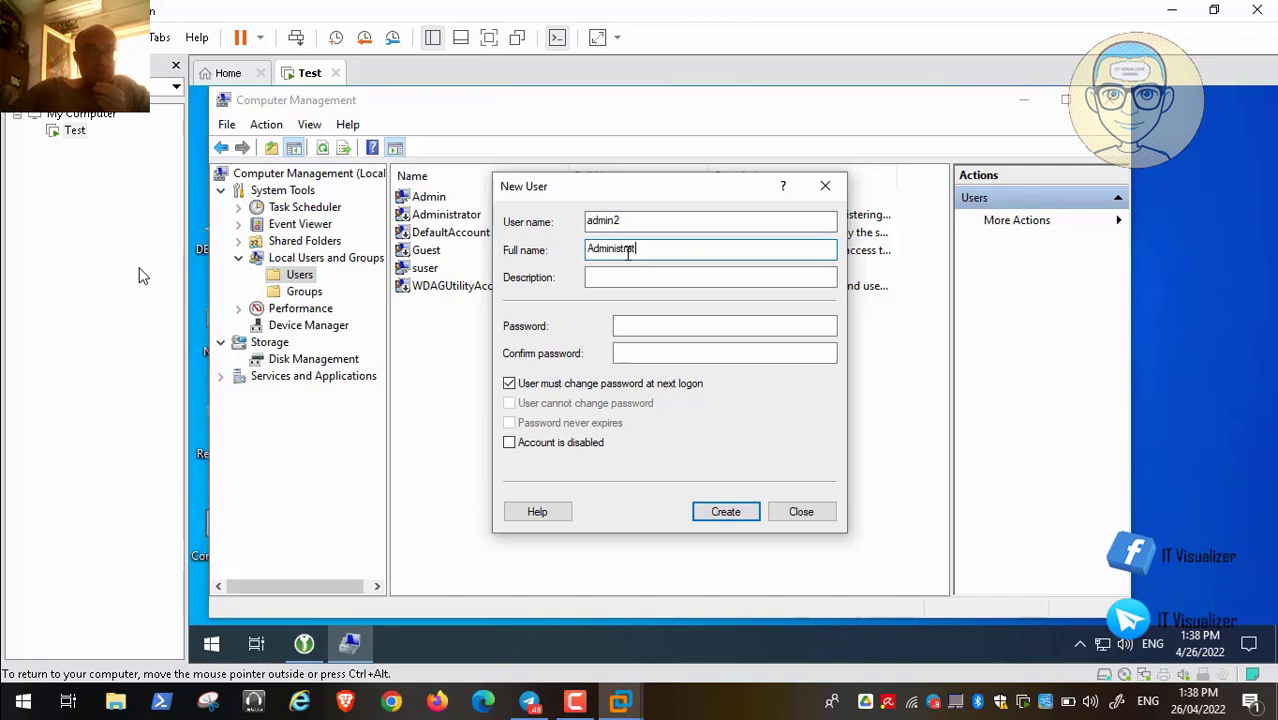
pyautogui.write('or Number 2')
pyautogui.moveTo(725, 249); pyautogui.dragTo(579, 250)
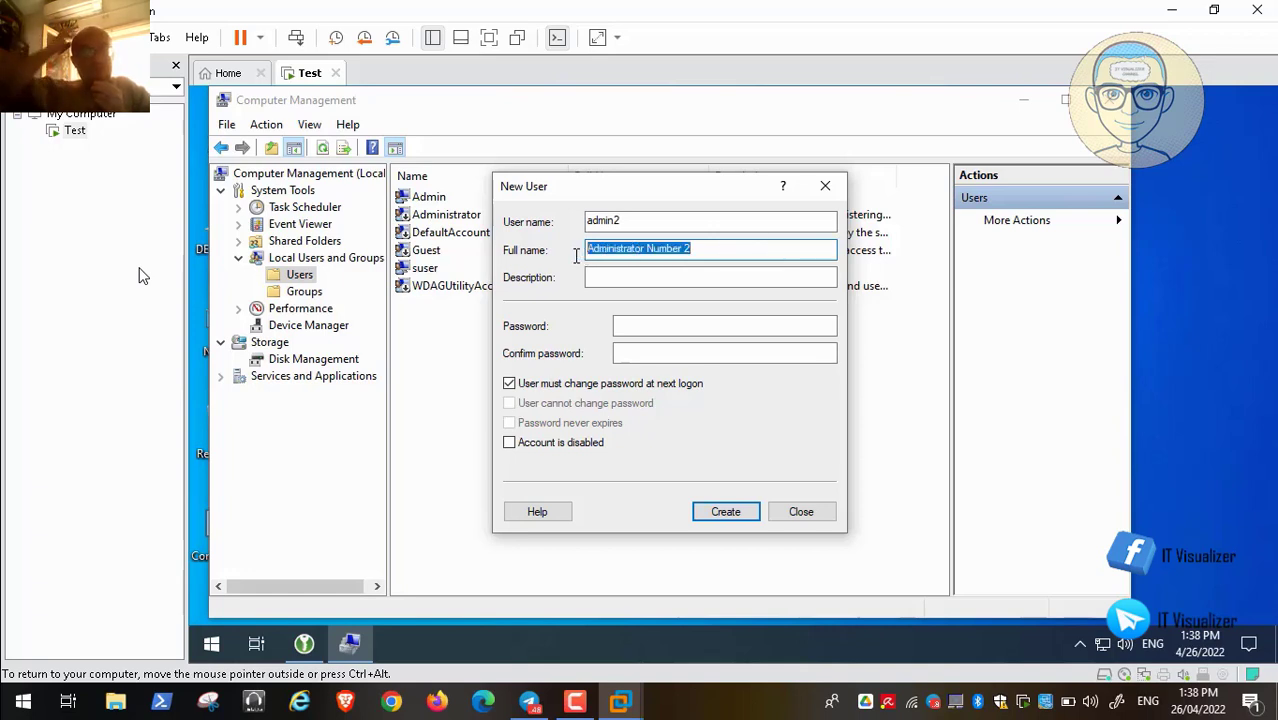
pyautogui.hotkey('ctrl', 'c')
pyautogui.click(604, 277)
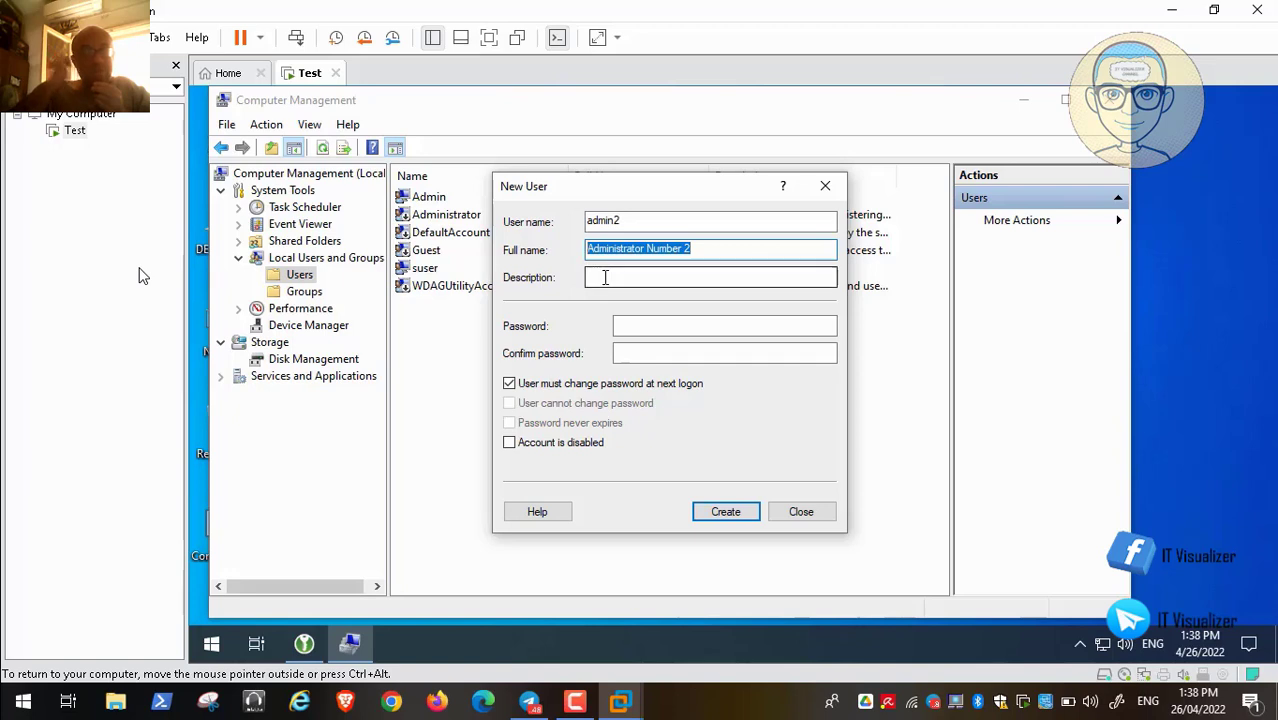
pyautogui.hotkey('ctrl', 'v')
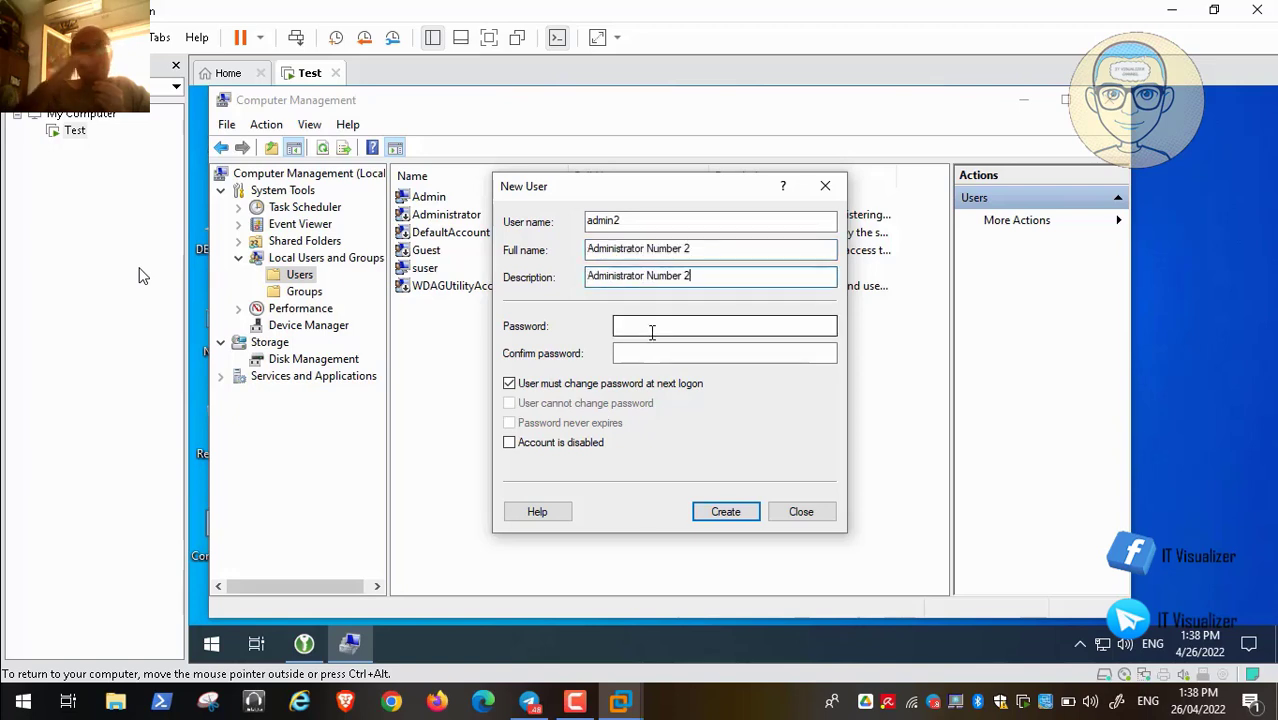
# Untick the forced password change, set and confirm the password, and create admin2
pyautogui.click(509, 383)
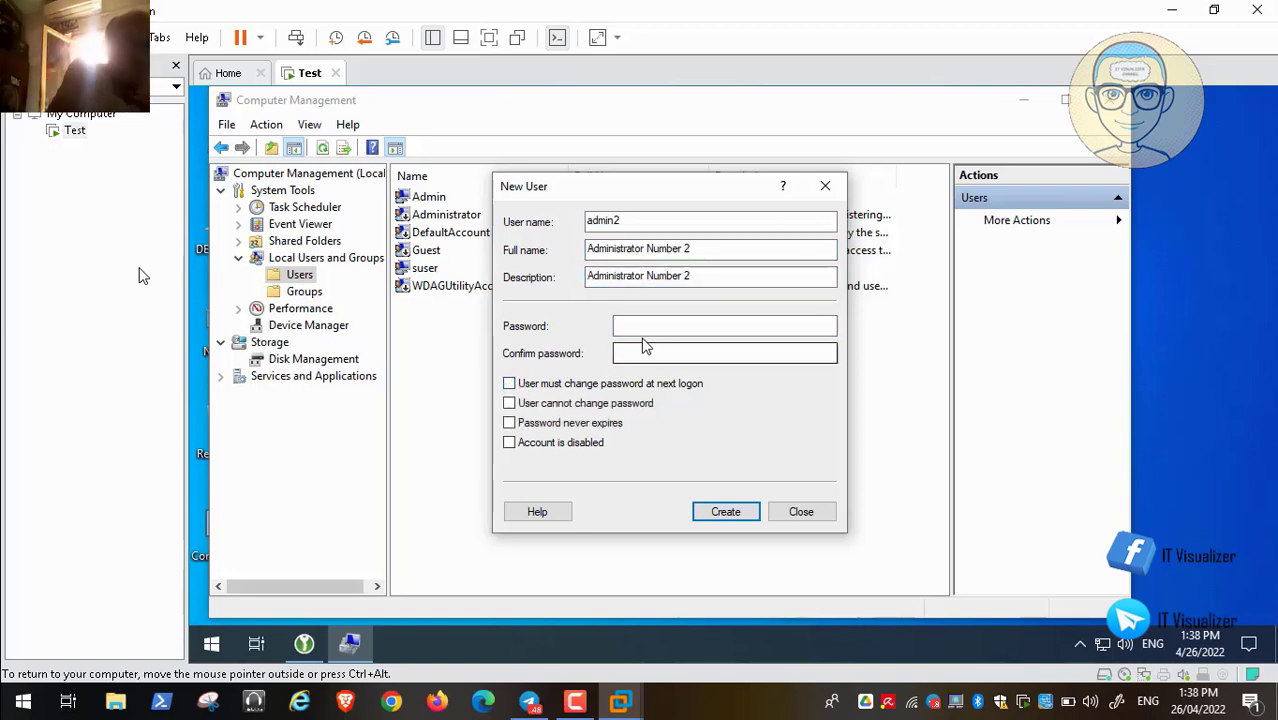
pyautogui.click(630, 322)
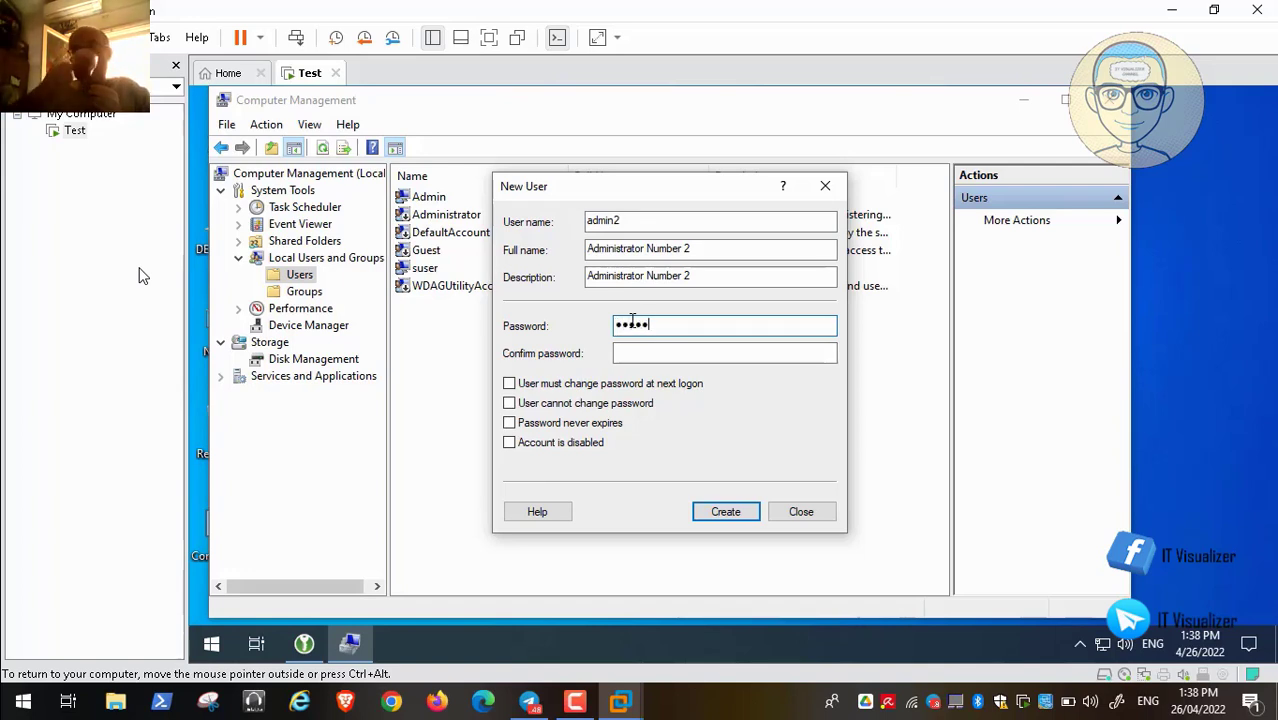
pyautogui.write('*********')
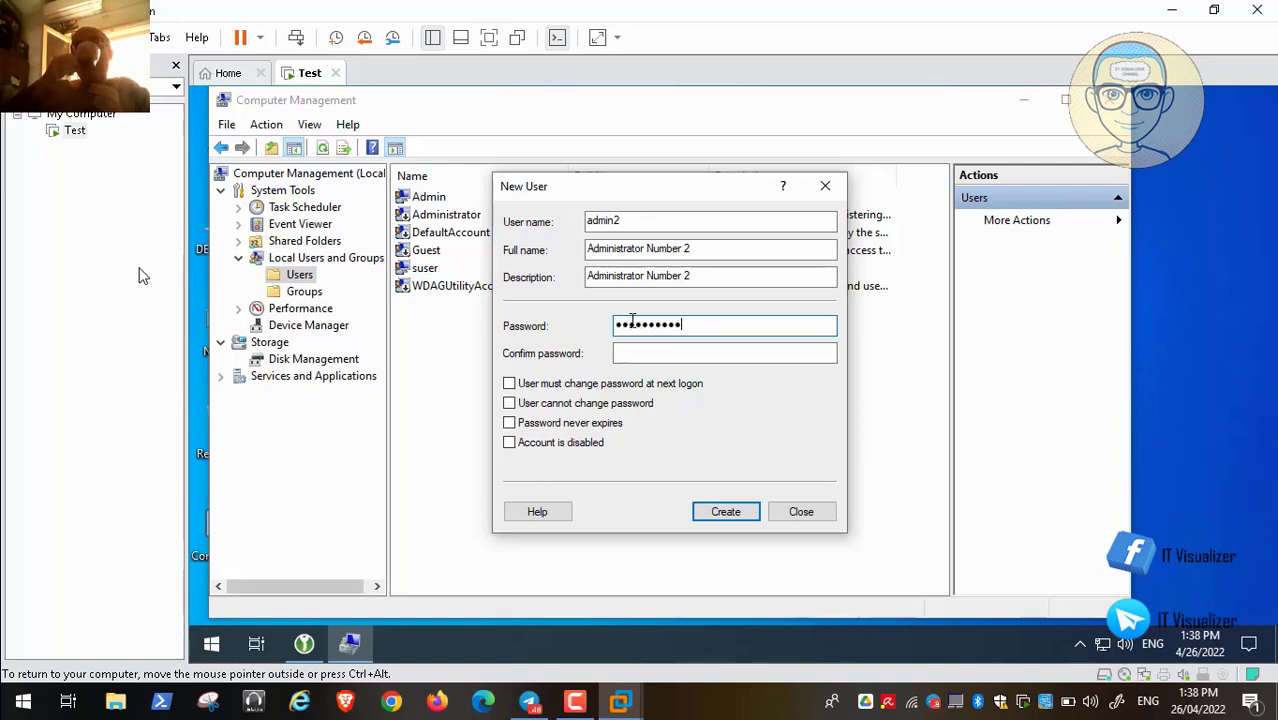
pyautogui.press('Tab')
pyautogui.write('**')
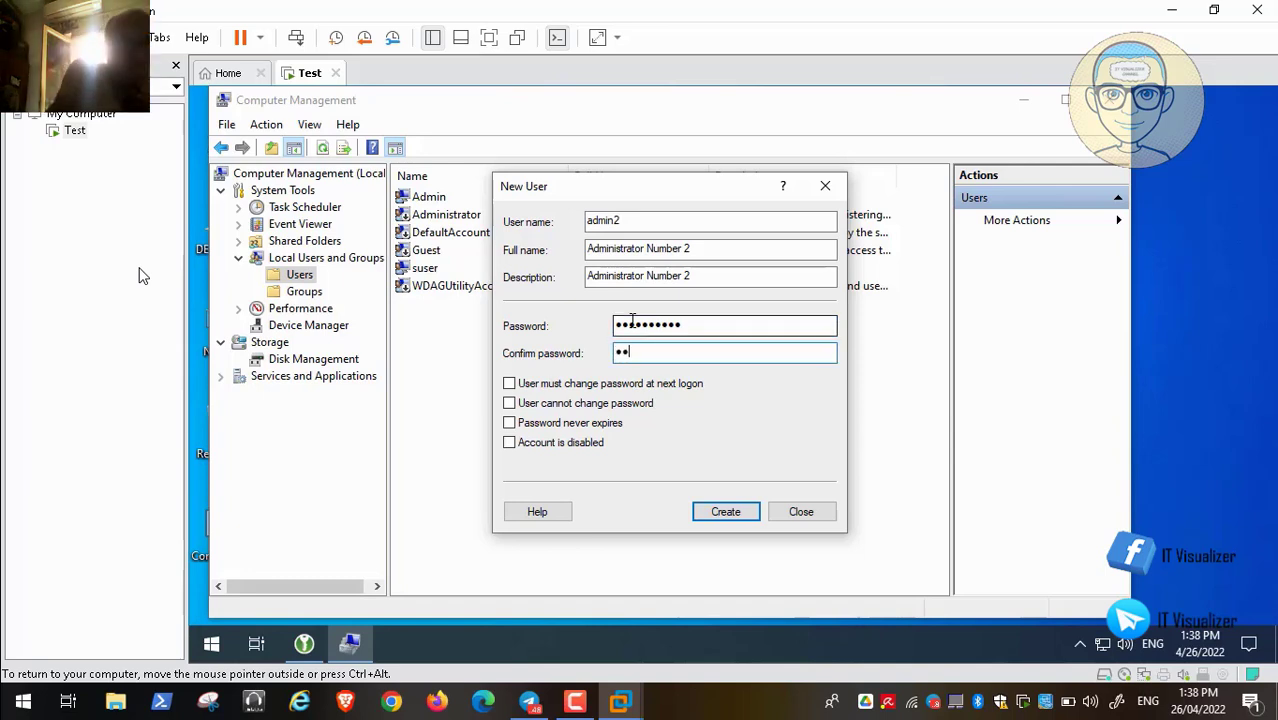
pyautogui.write('*******')
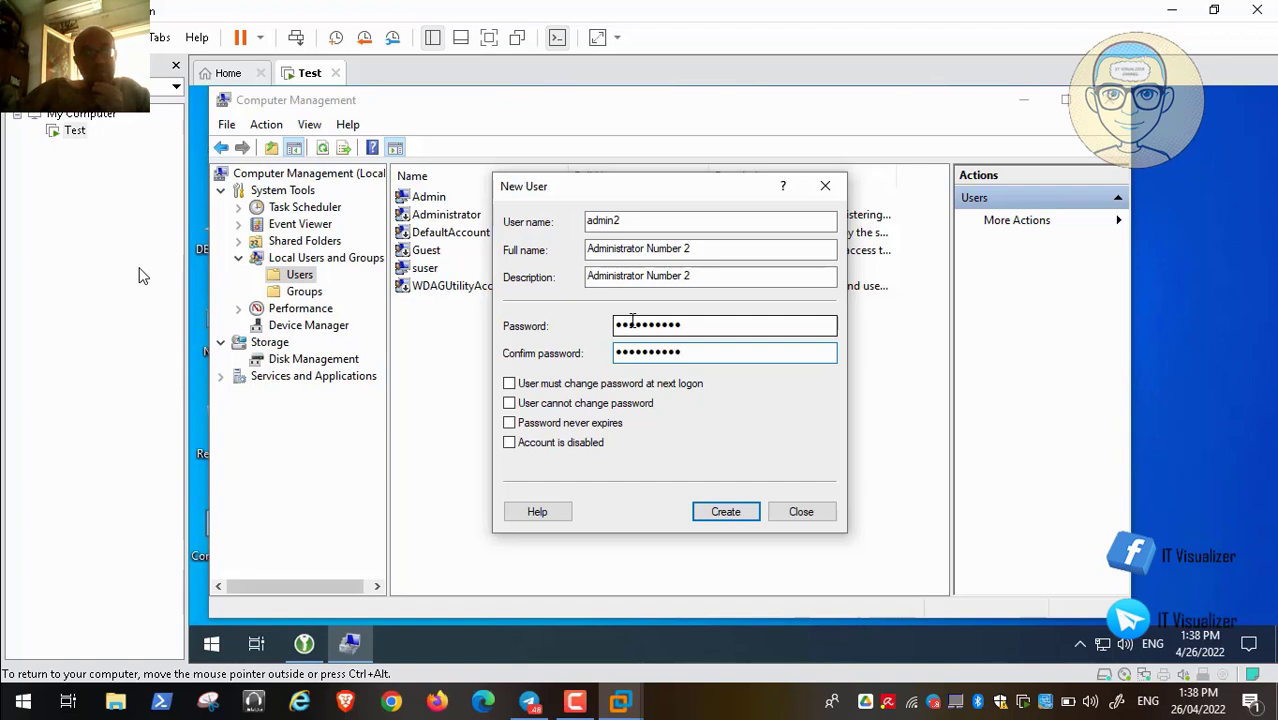
pyautogui.click(737, 516)
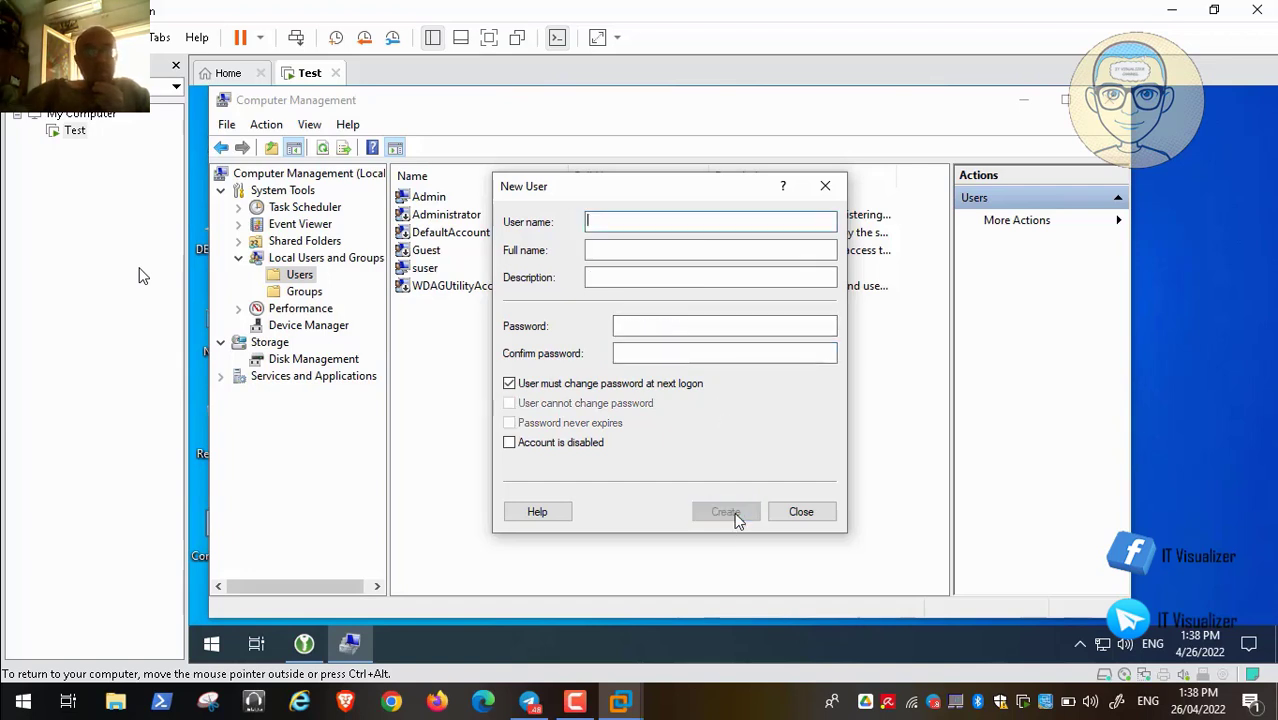
# Close the New User form and open the Administrators group to view its members Admin and Administrator
pyautogui.click(801, 512)
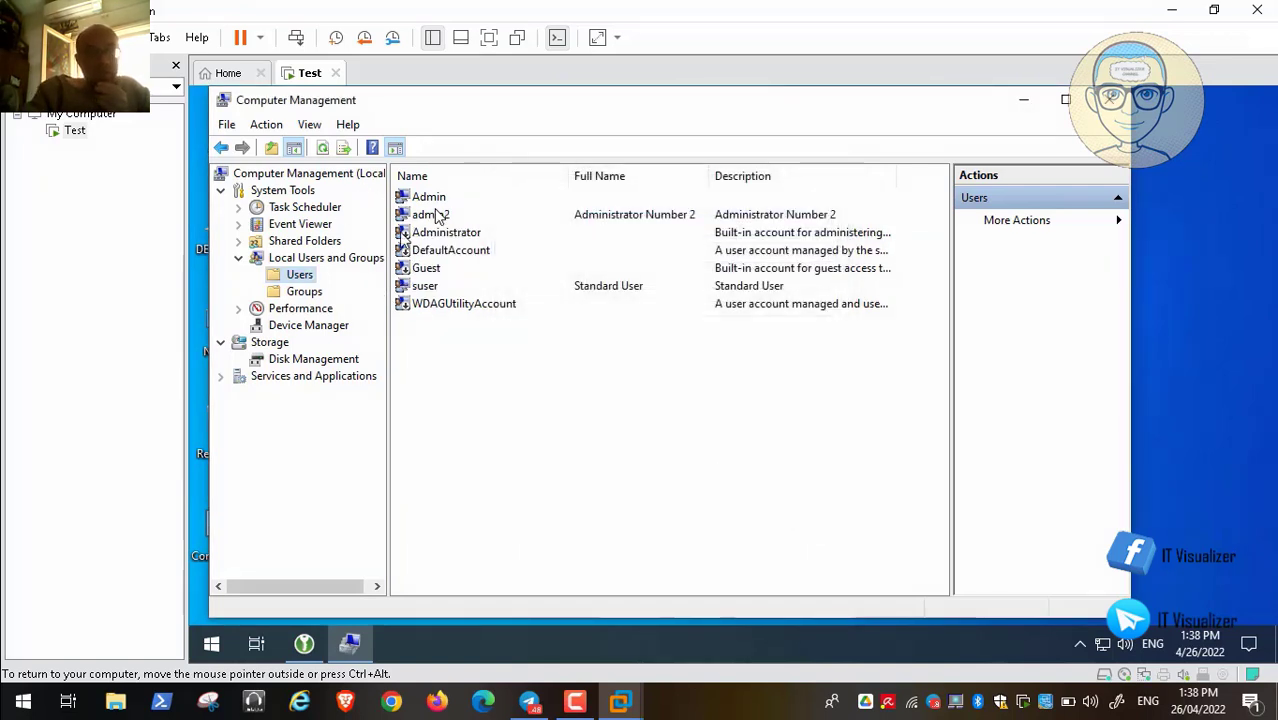
pyautogui.click(304, 291)
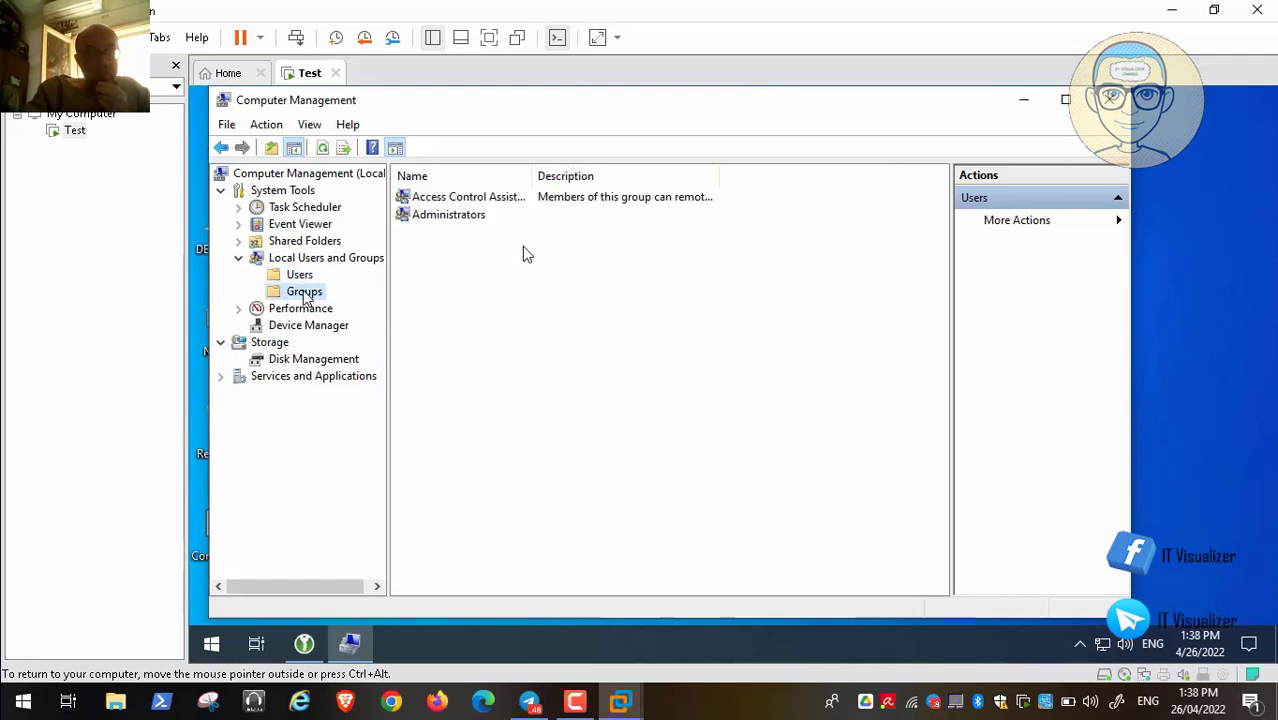
pyautogui.doubleClick(462, 216)
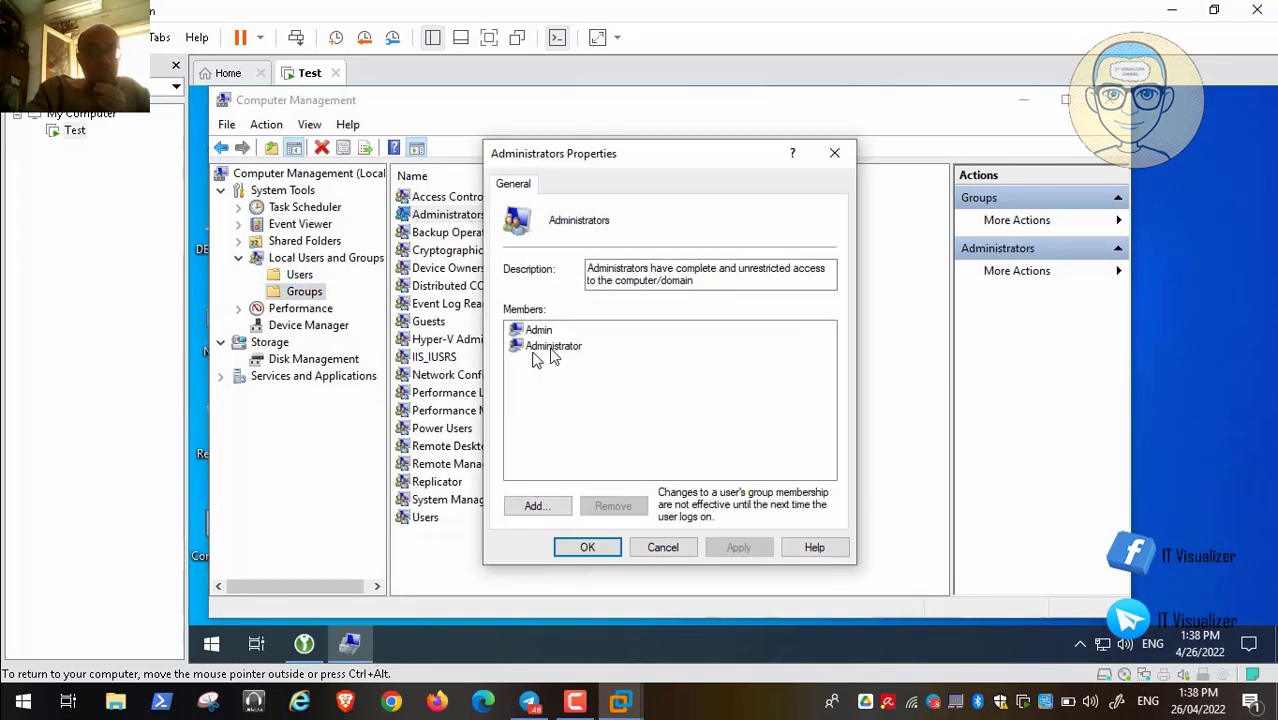
pyautogui.click(540, 330)
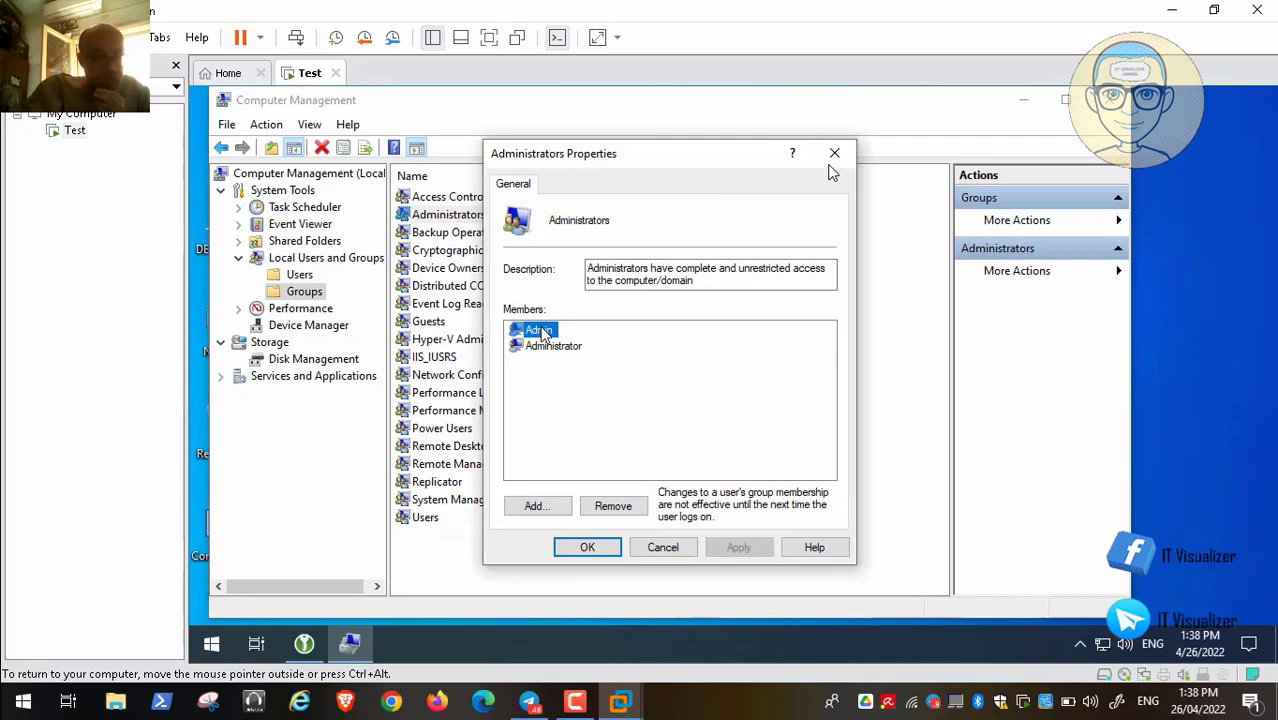
pyautogui.doubleClick(706, 173)
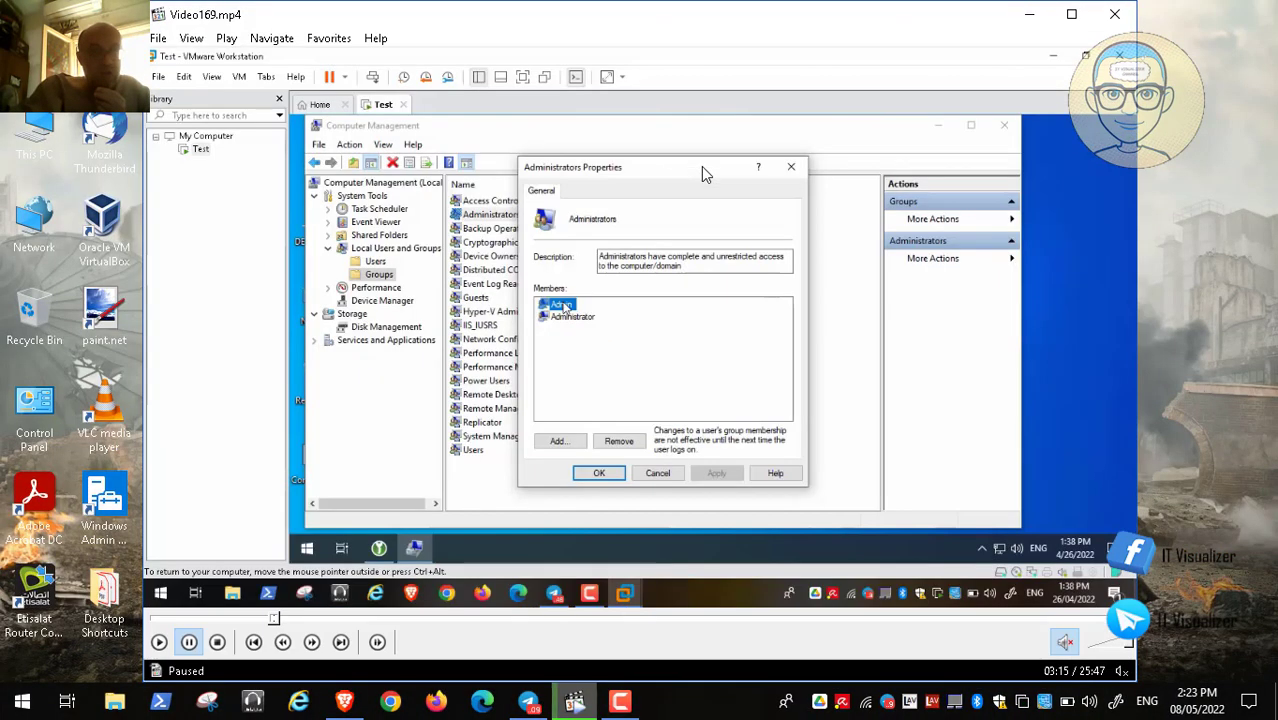
pyautogui.click(620, 706)
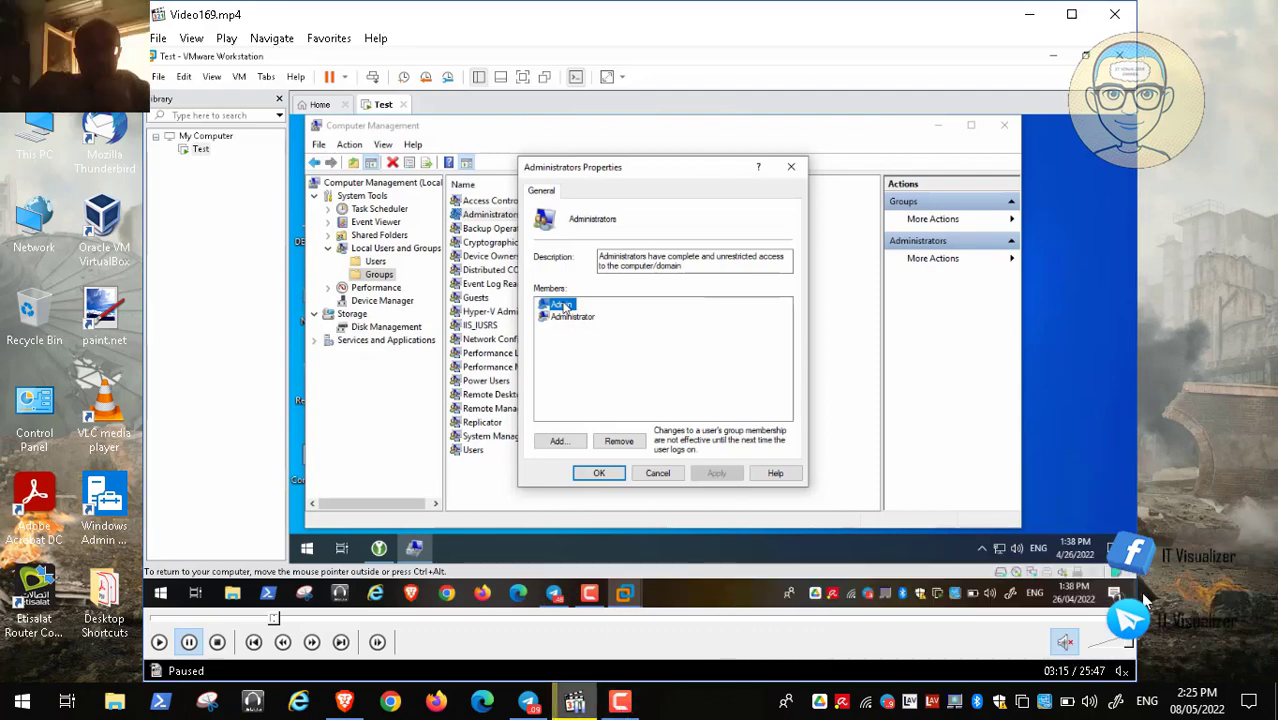
pyautogui.doubleClick(562, 356)
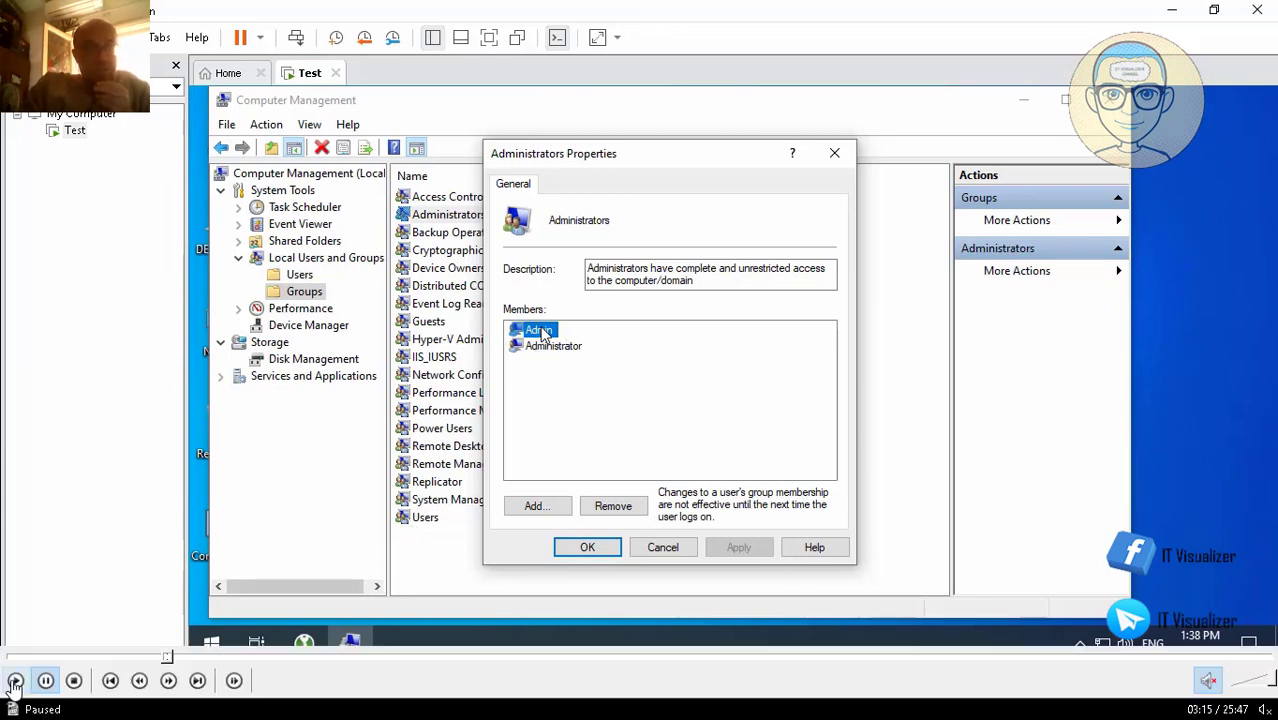
# Remove admin2 from the Users group members and apply the change
pyautogui.click(14, 688)
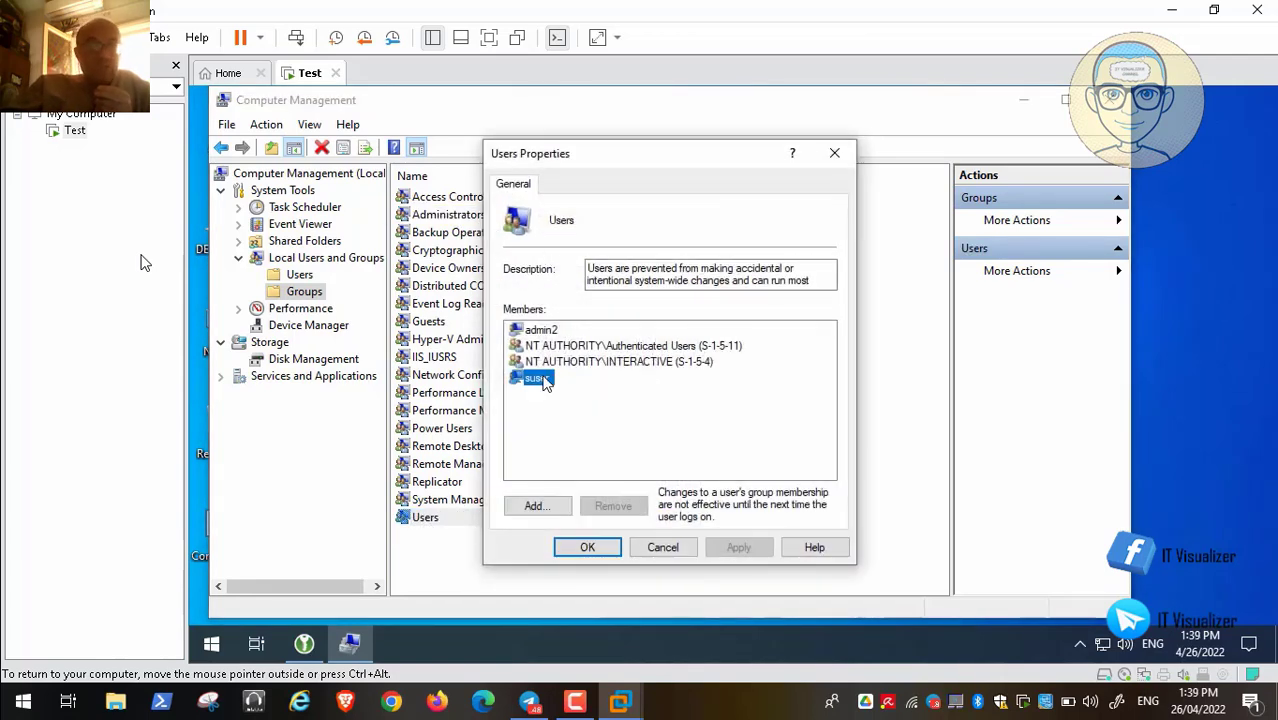
pyautogui.click(549, 331)
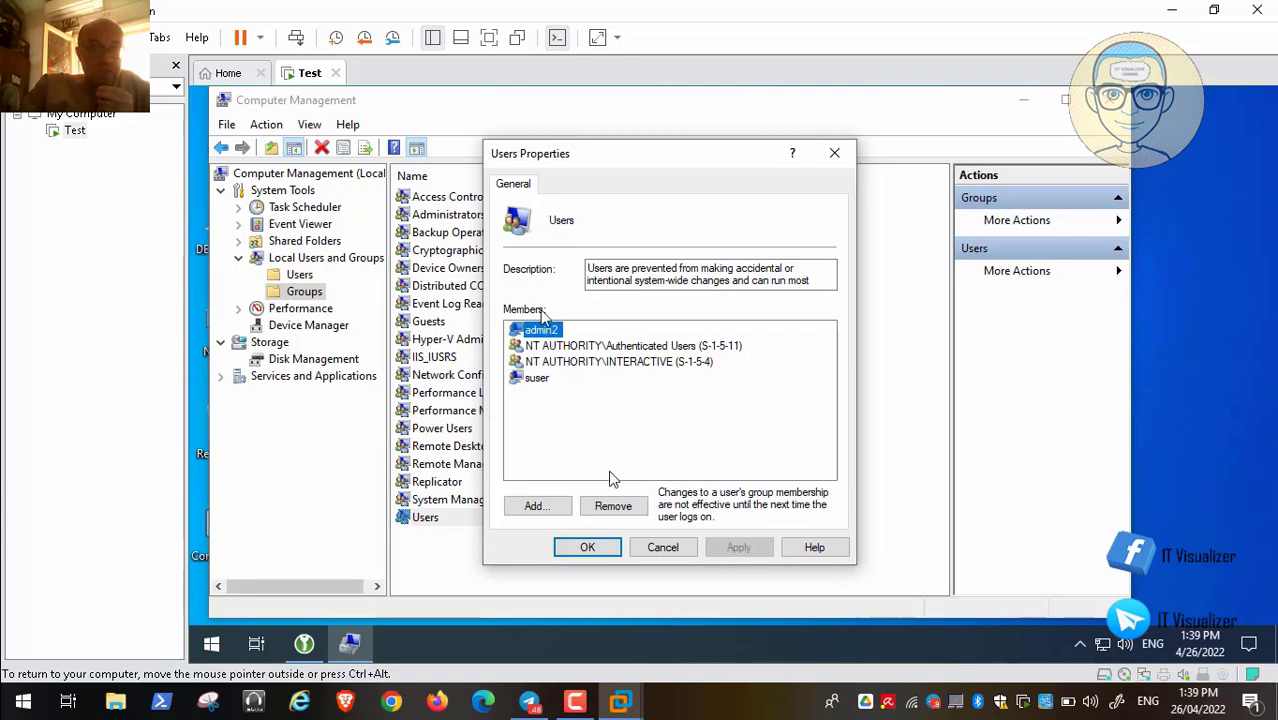
pyautogui.click(627, 508)
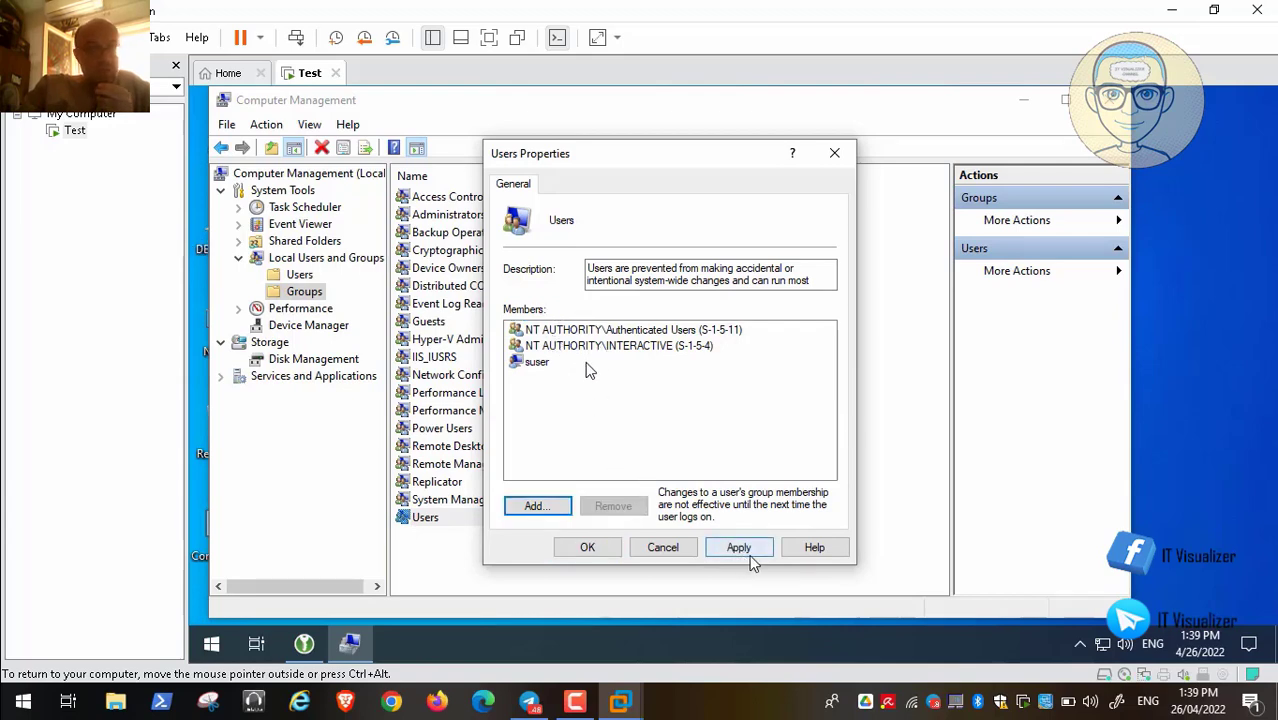
pyautogui.click(755, 550)
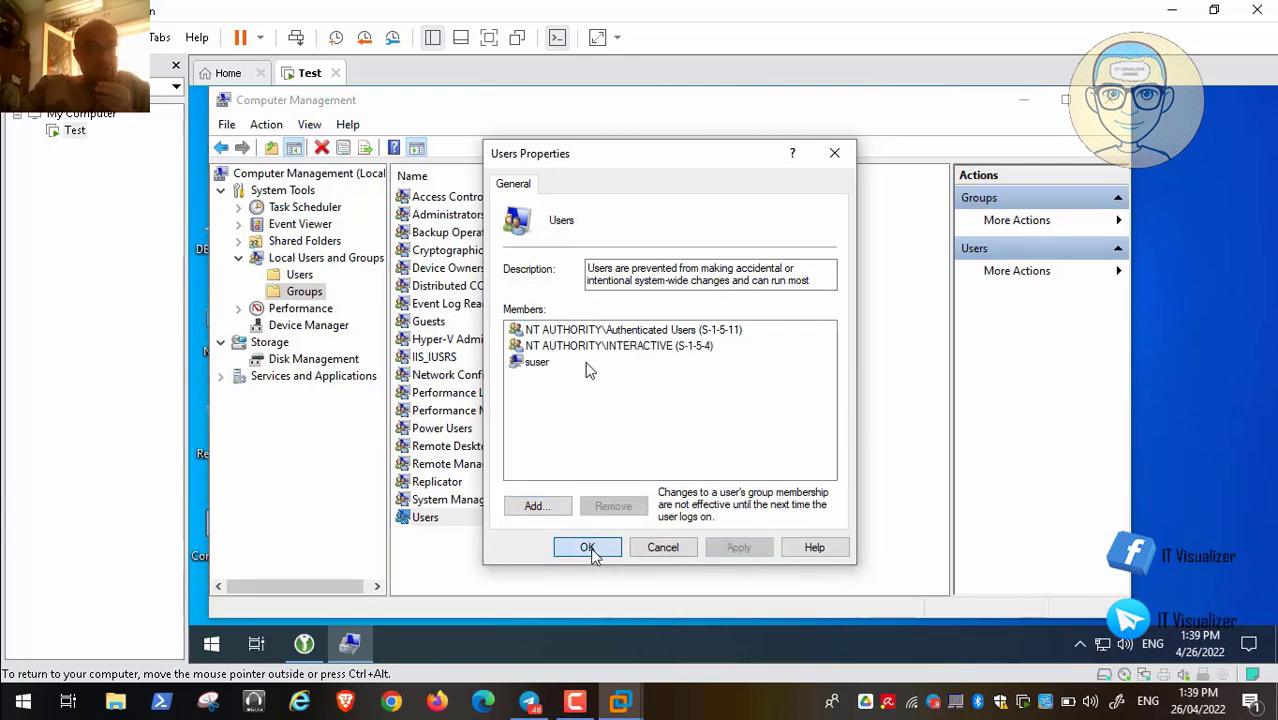
pyautogui.click(596, 550)
# Check admin2 is still in Administrators, then close Computer Management
pyautogui.doubleClick(450, 215)
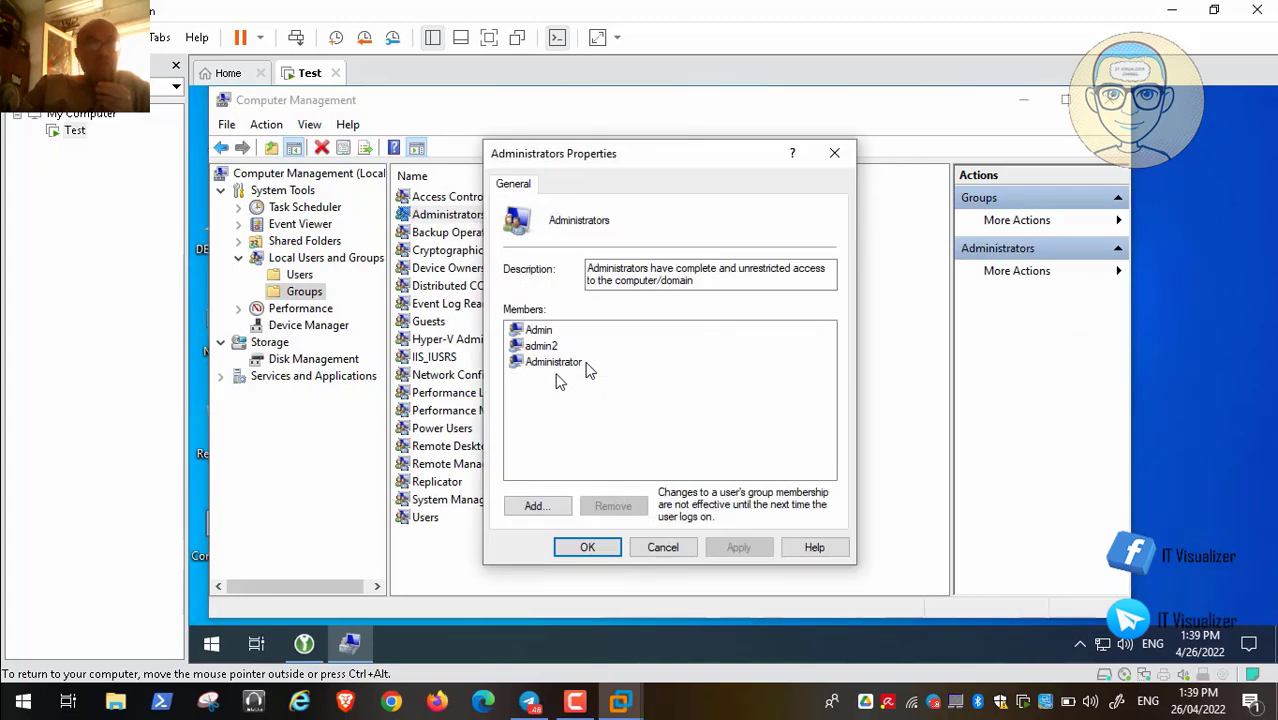
pyautogui.click(610, 548)
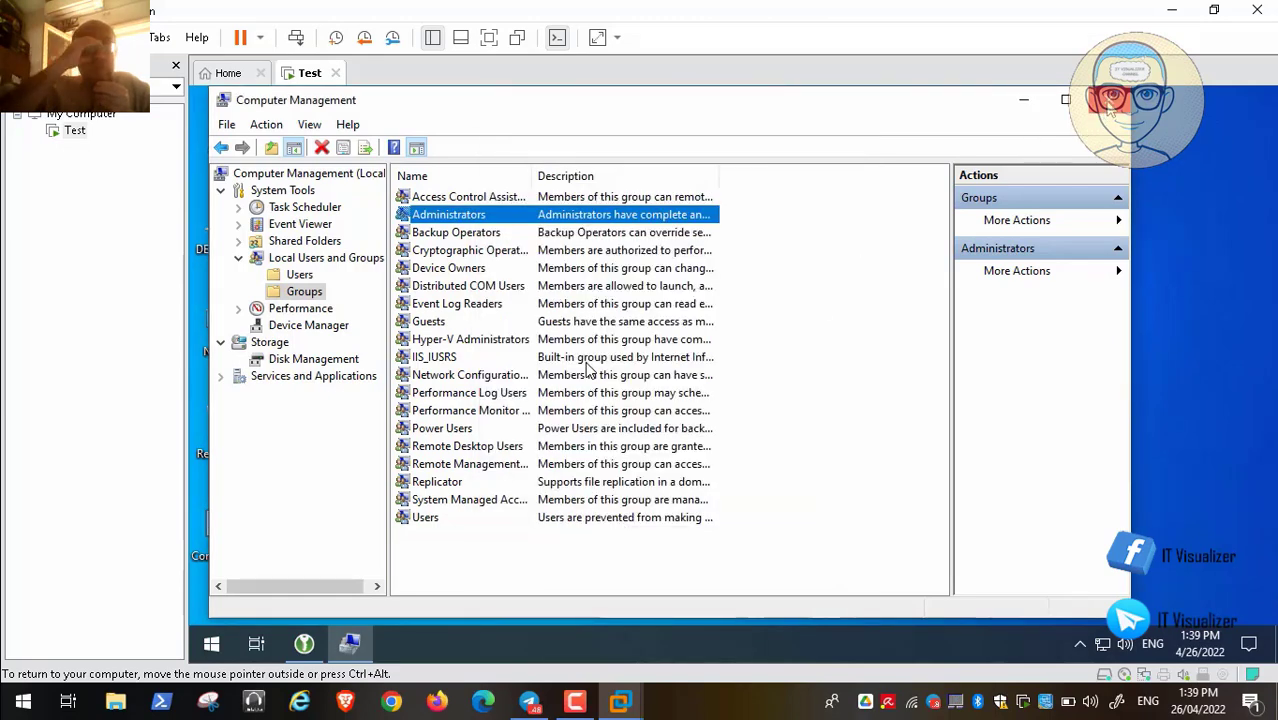
pyautogui.click(1110, 106)
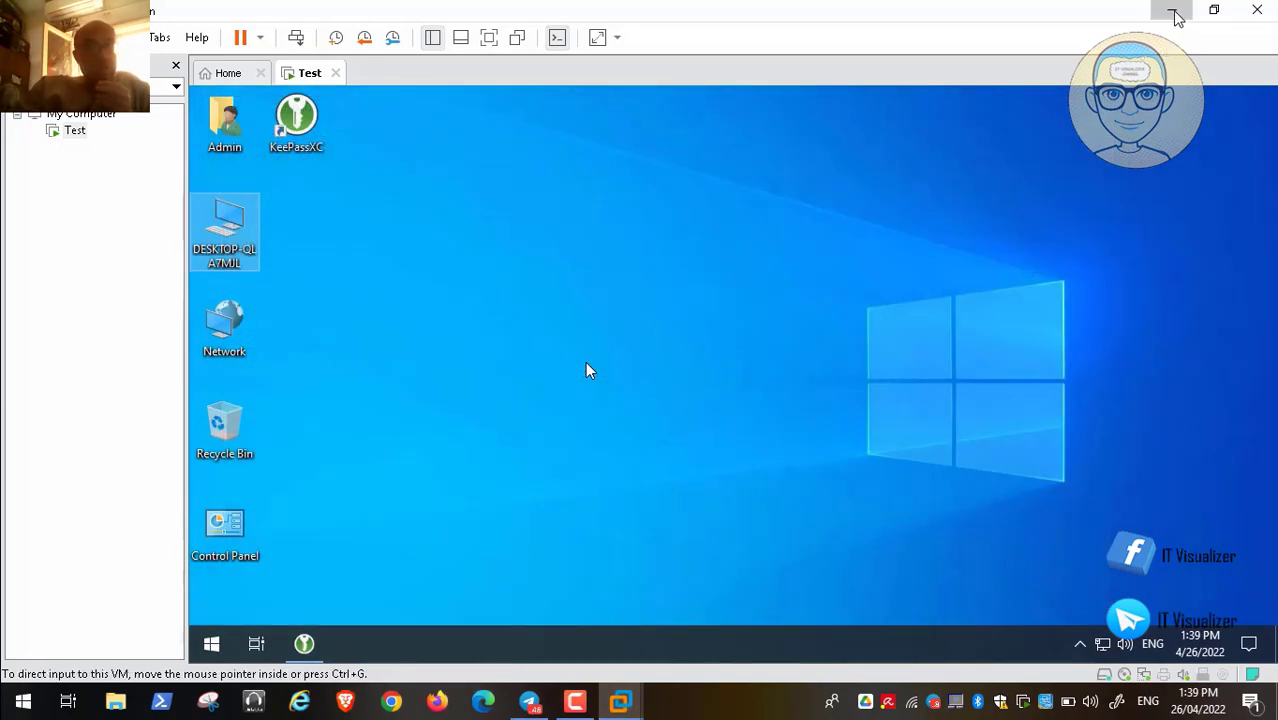
# Minimize the VMware window, then play Video169.mp4 full screen in the video player
pyautogui.click(1175, 12)
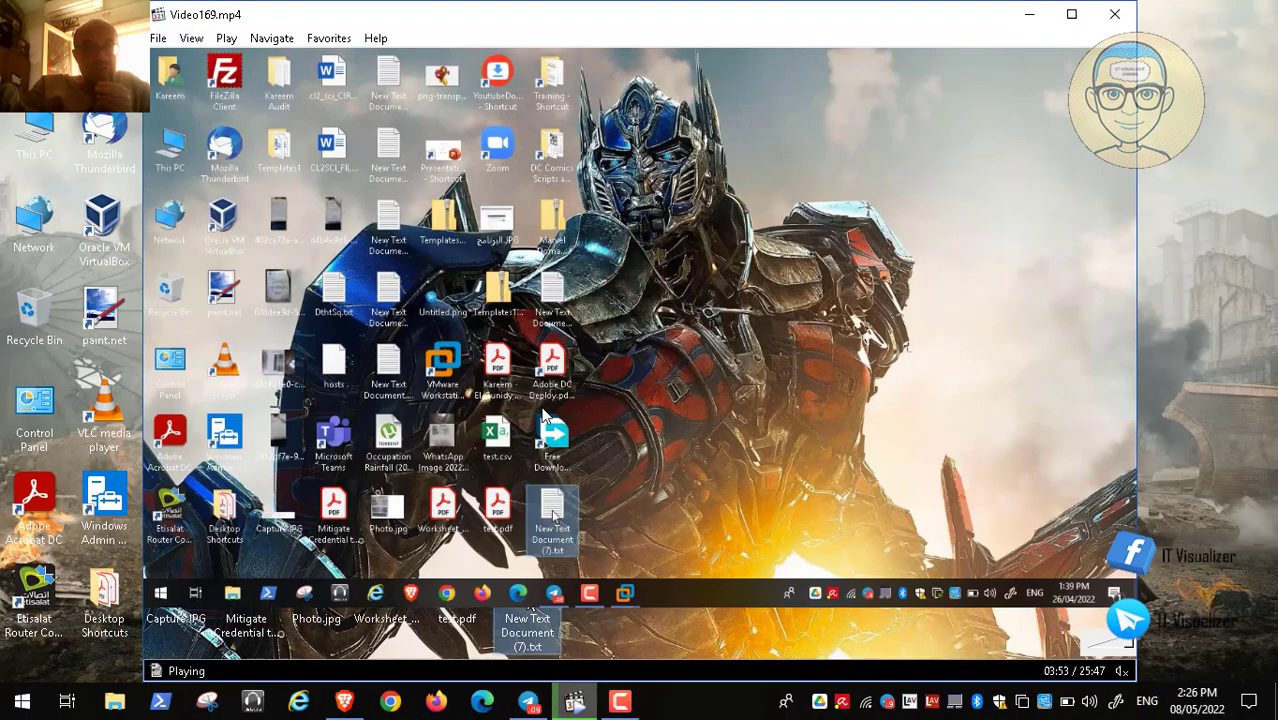
pyautogui.click(187, 643)
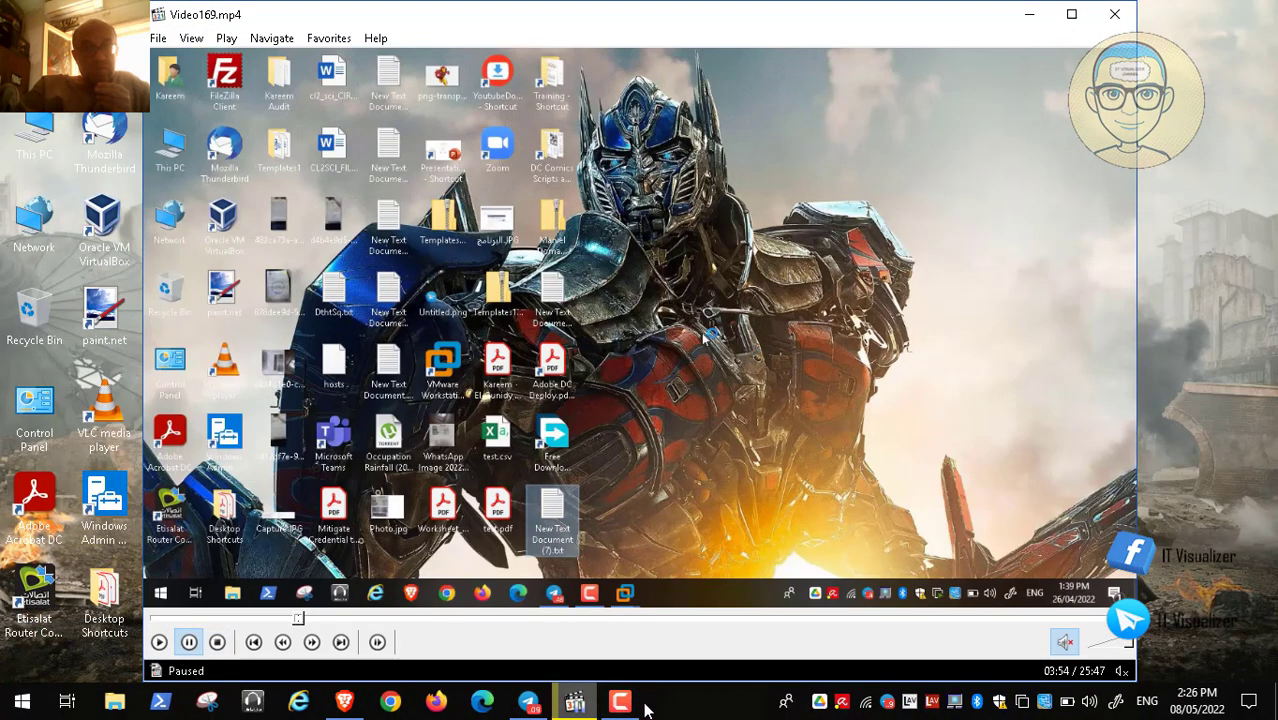
pyautogui.click(620, 700)
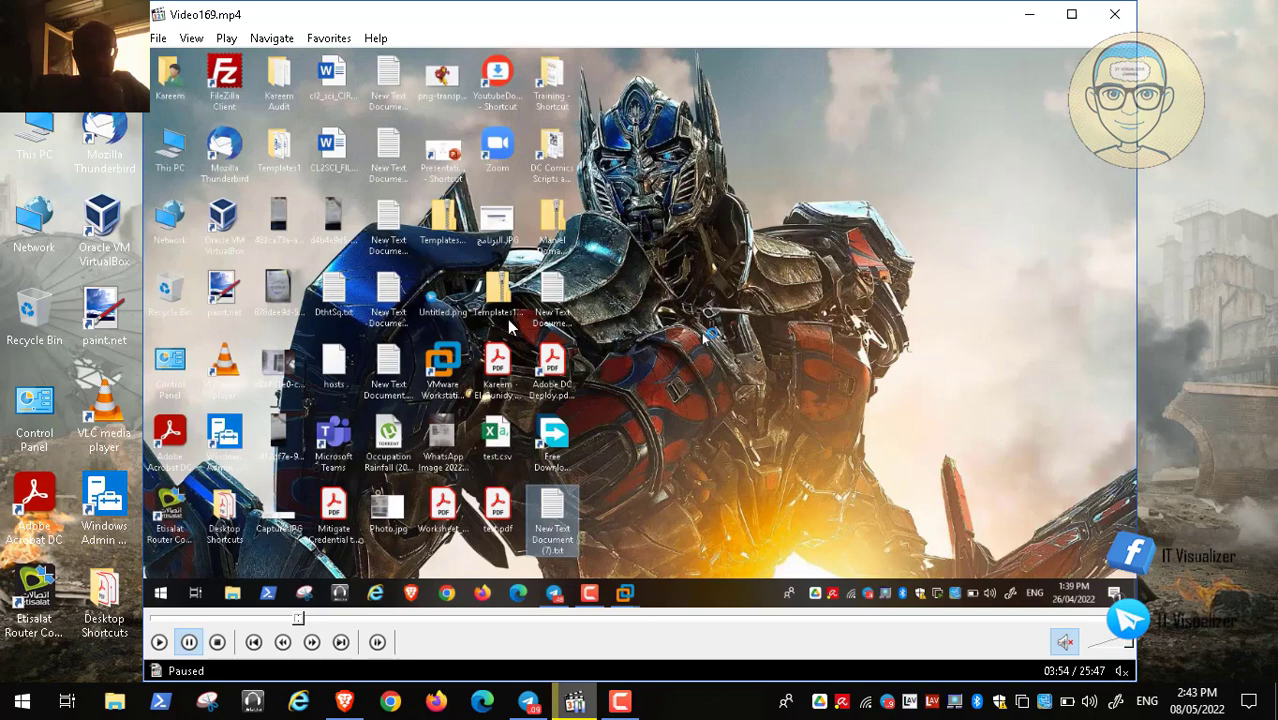
pyautogui.doubleClick(507, 319)
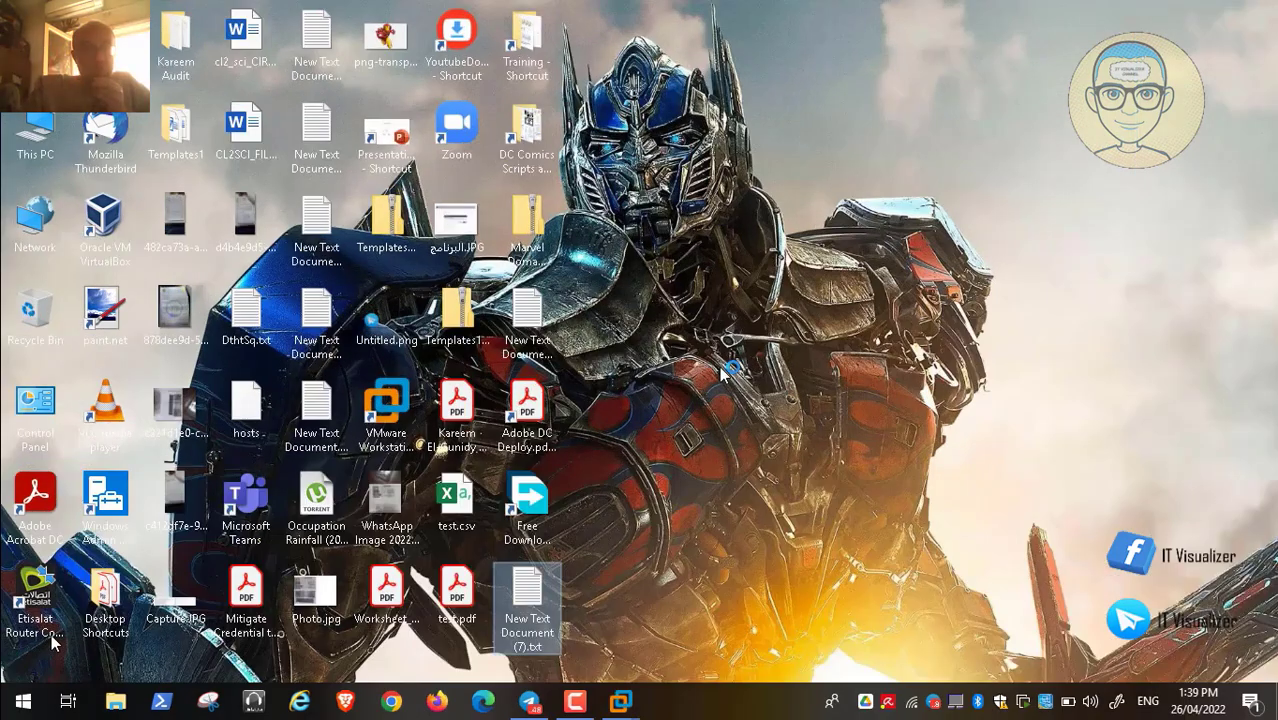
pyautogui.click(15, 681)
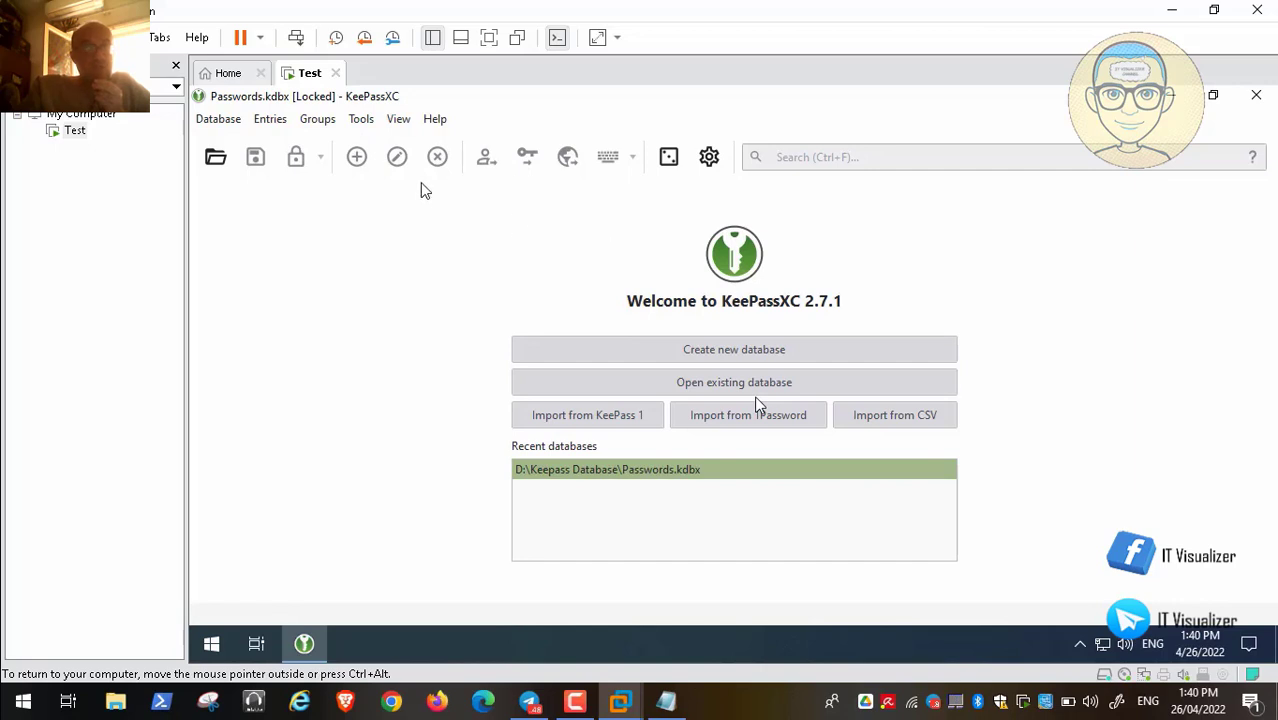
# Check the Passwords.kdbx password by revealing and hiding it, then unlock the database
pyautogui.moveTo(60, 672)
pyautogui.press('space')
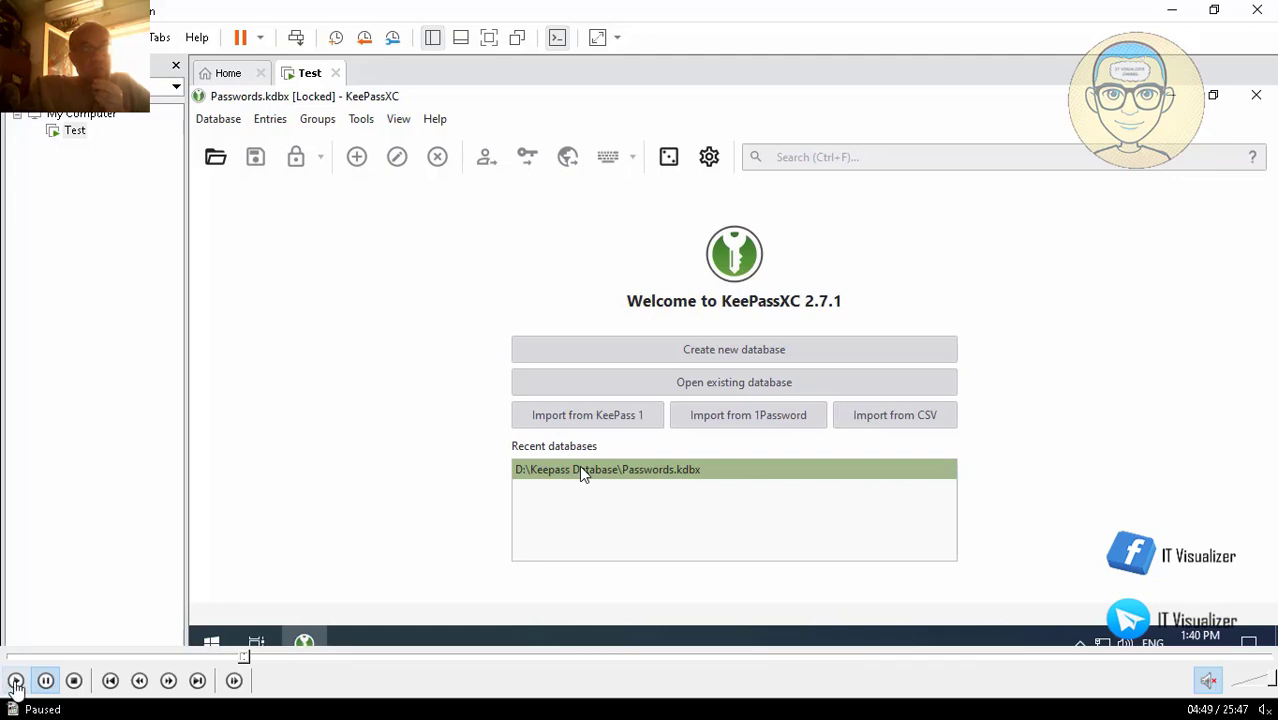
pyautogui.click(15, 680)
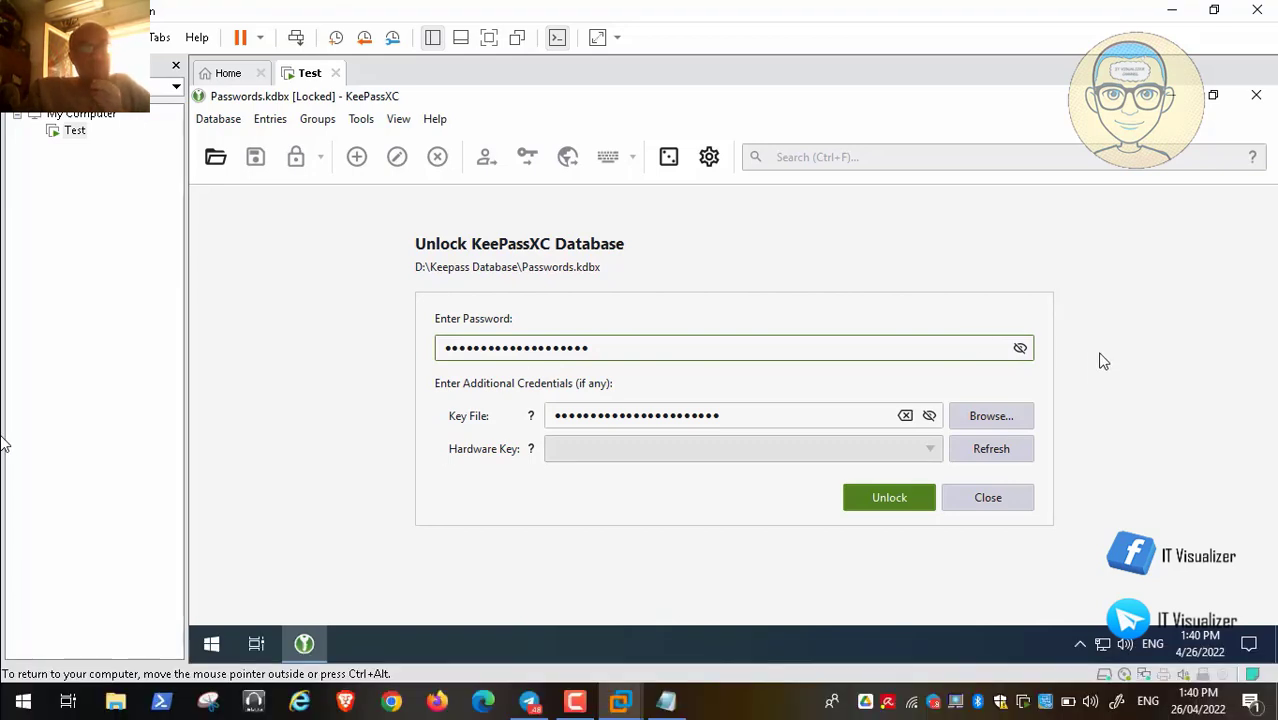
pyautogui.click(1020, 348)
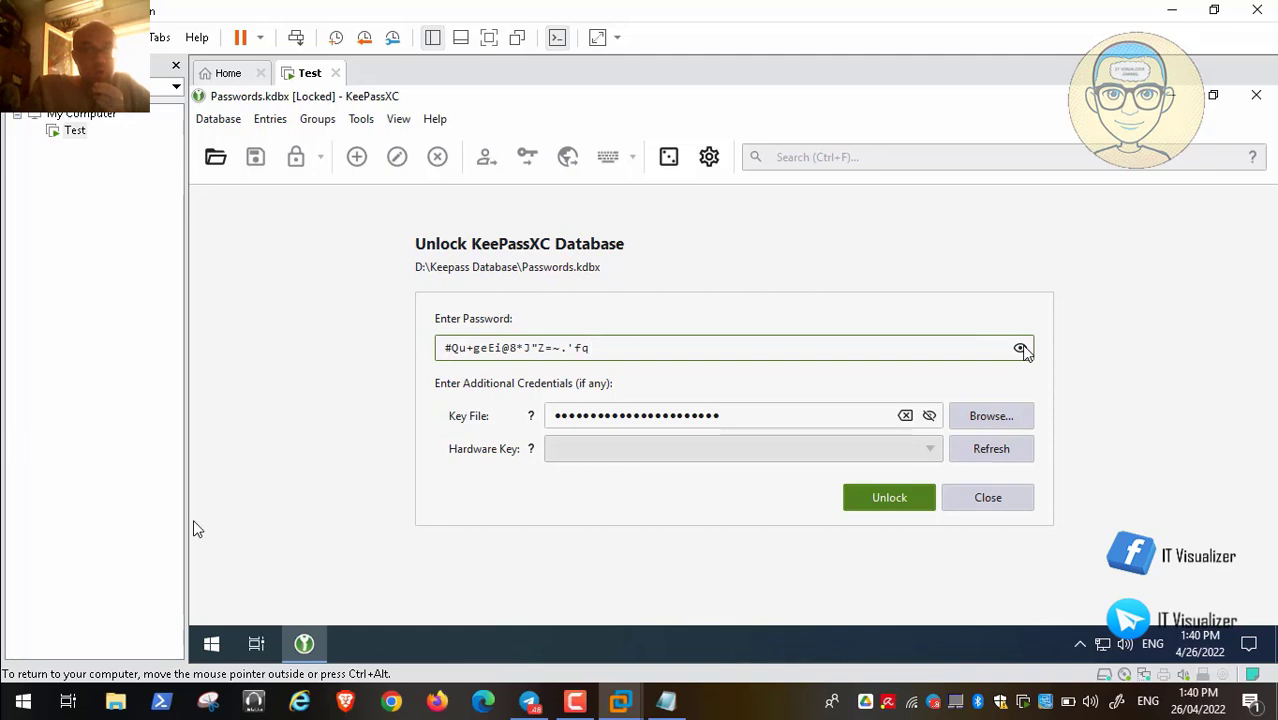
pyautogui.click(1020, 348)
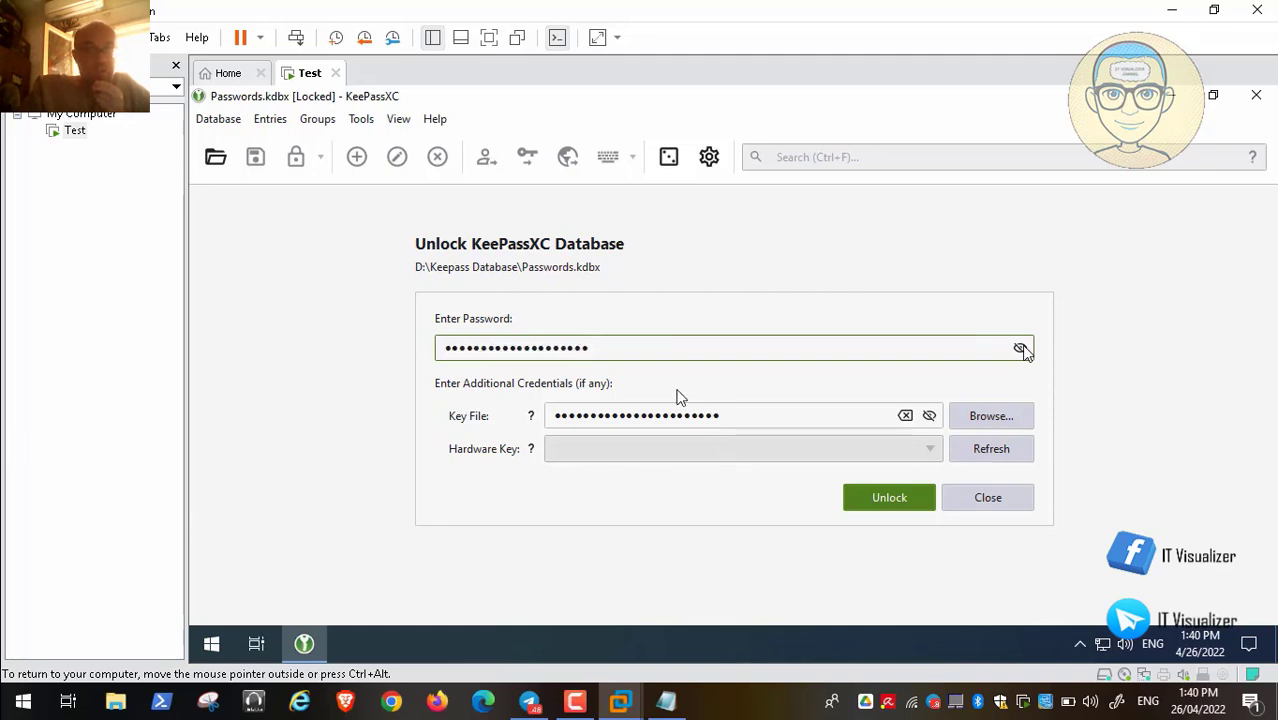
pyautogui.click(889, 504)
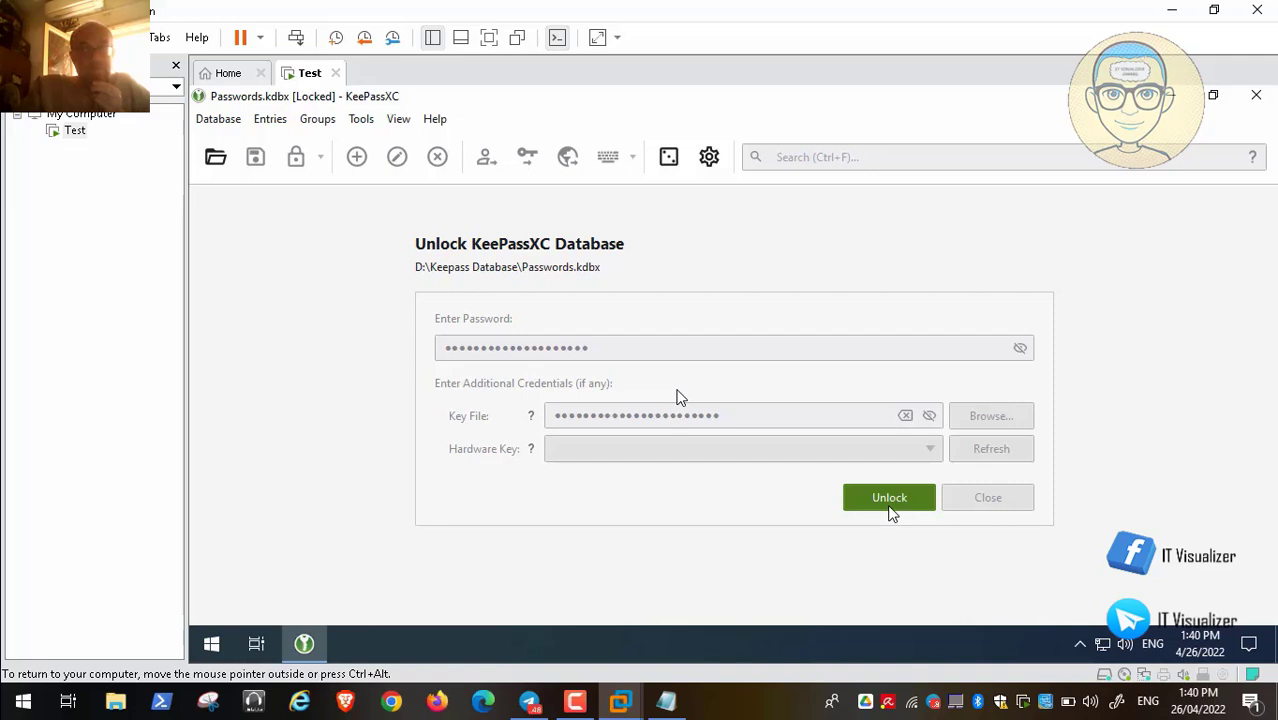
# Review the entry in the E-mail group, then close KeePassXC
pyautogui.click(575, 712)
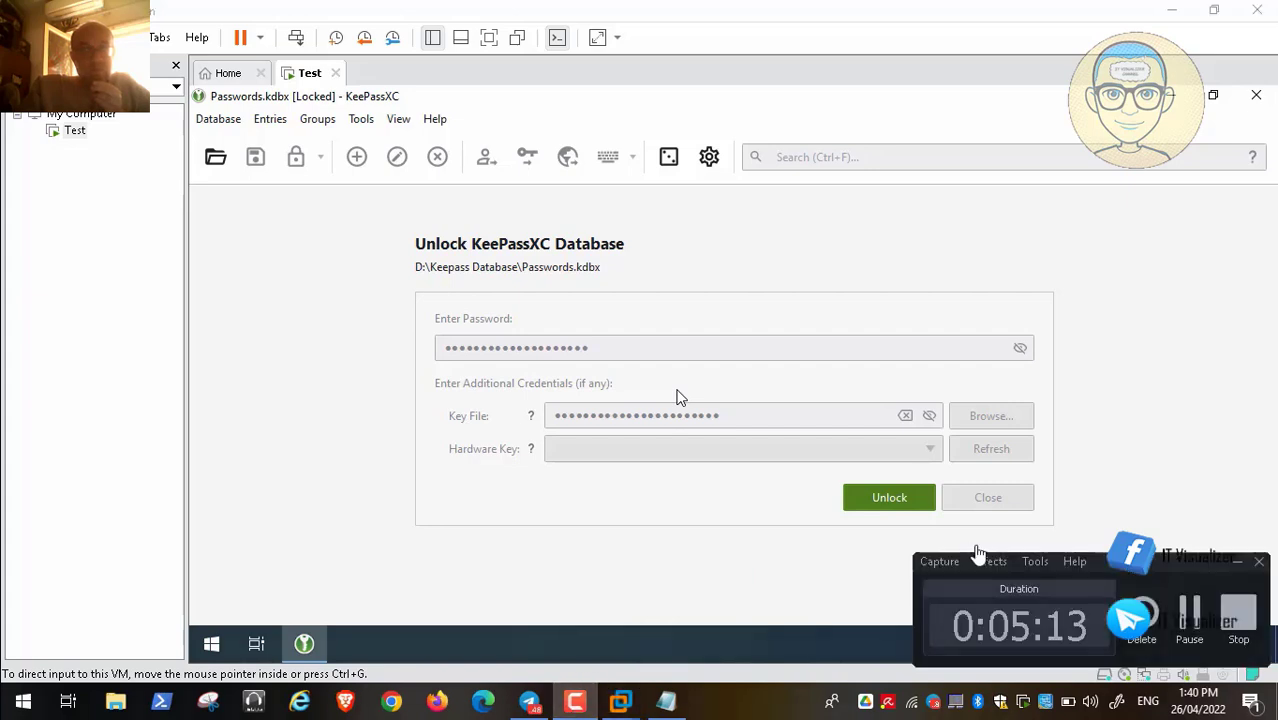
pyautogui.click(1200, 621)
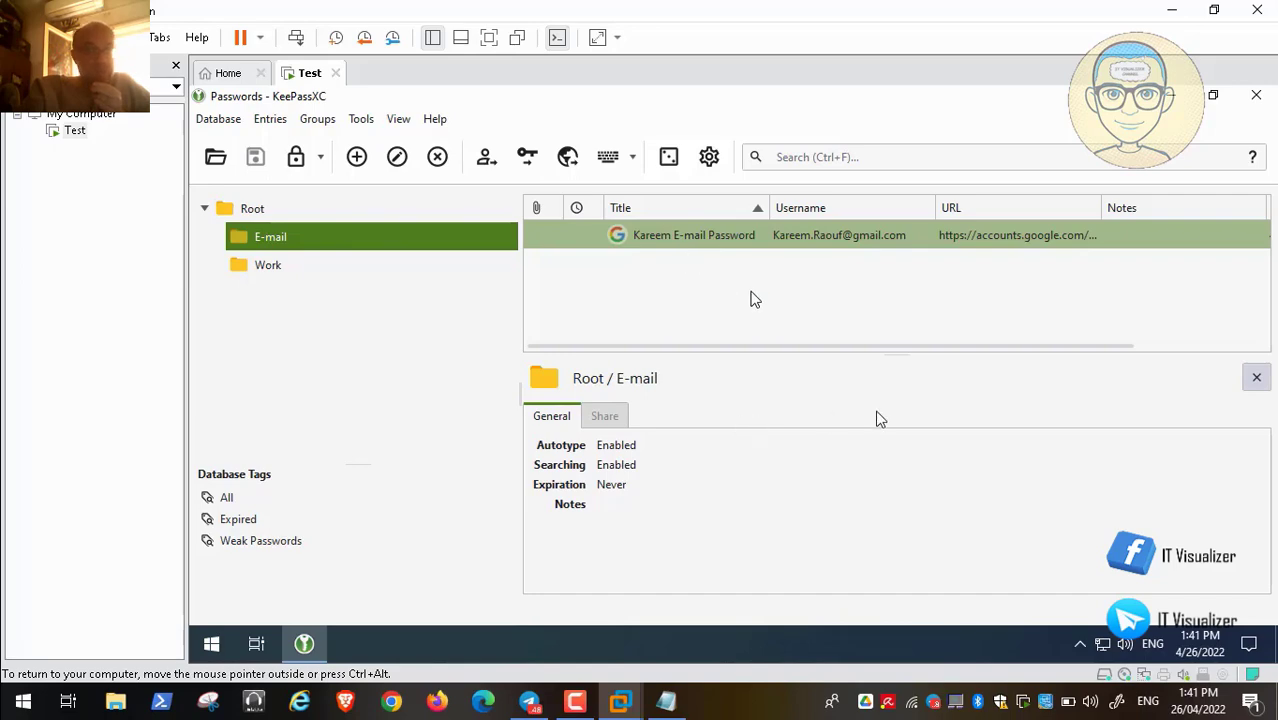
pyautogui.click(1256, 95)
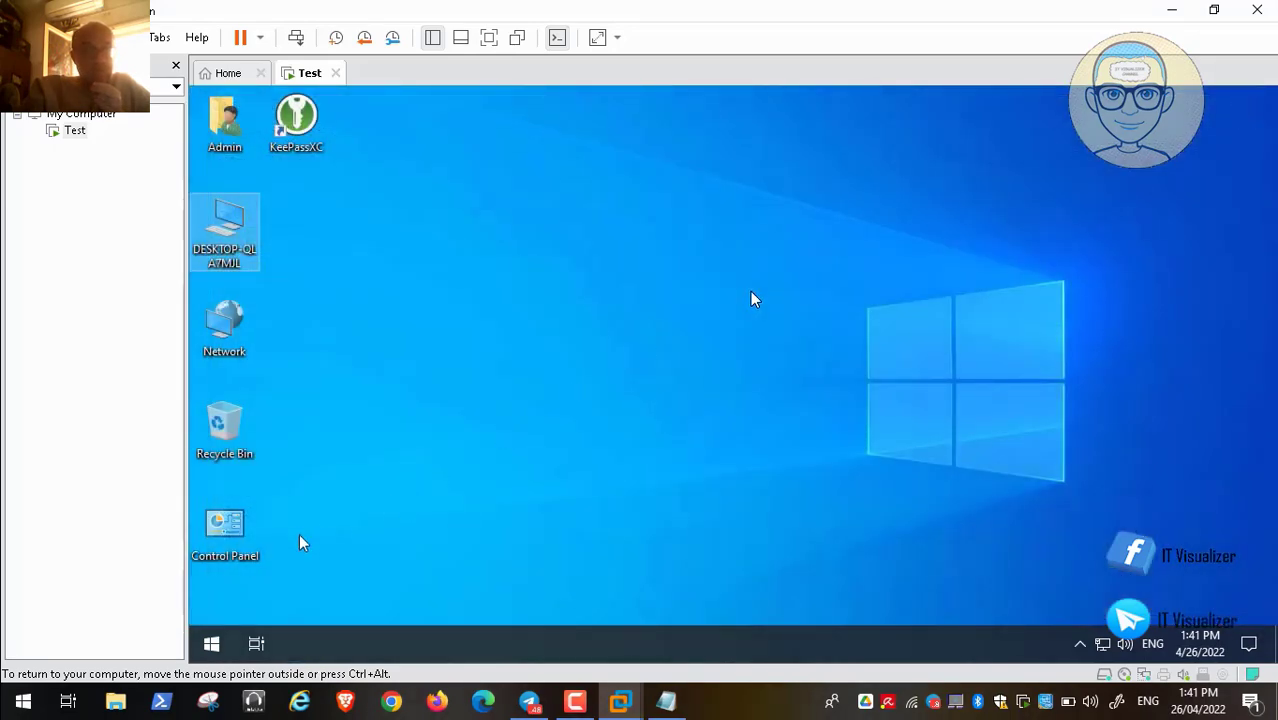
# Sign out of the Admin guest account from the Start quick menu and dismiss the lock screen
pyautogui.click(209, 641)
pyautogui.rightClick(210, 643)
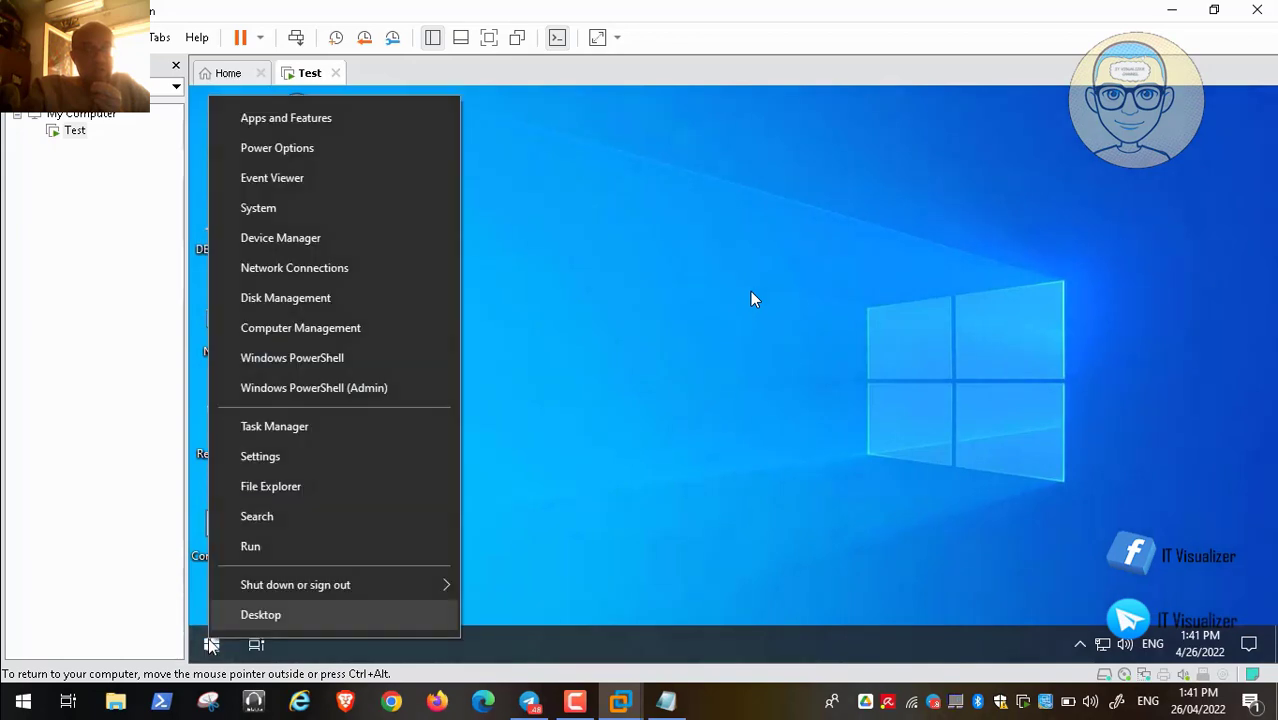
pyautogui.moveTo(305, 590)
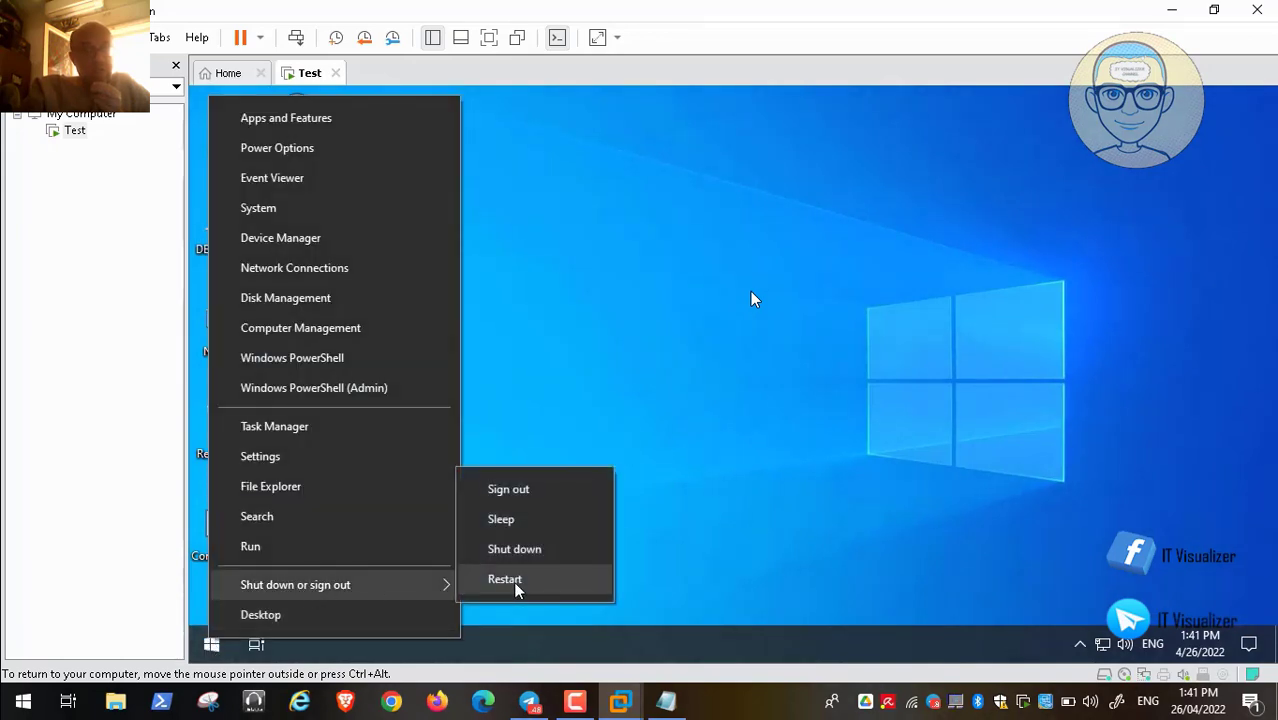
pyautogui.click(519, 492)
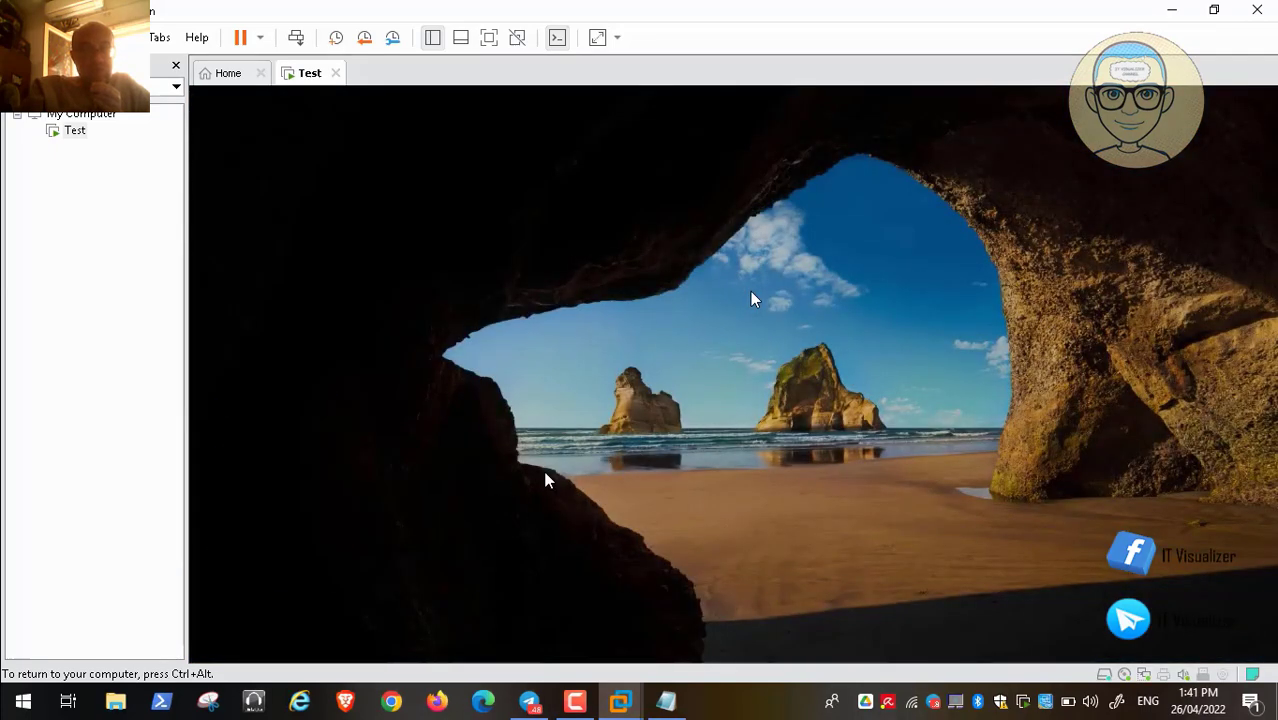
pyautogui.click(546, 481)
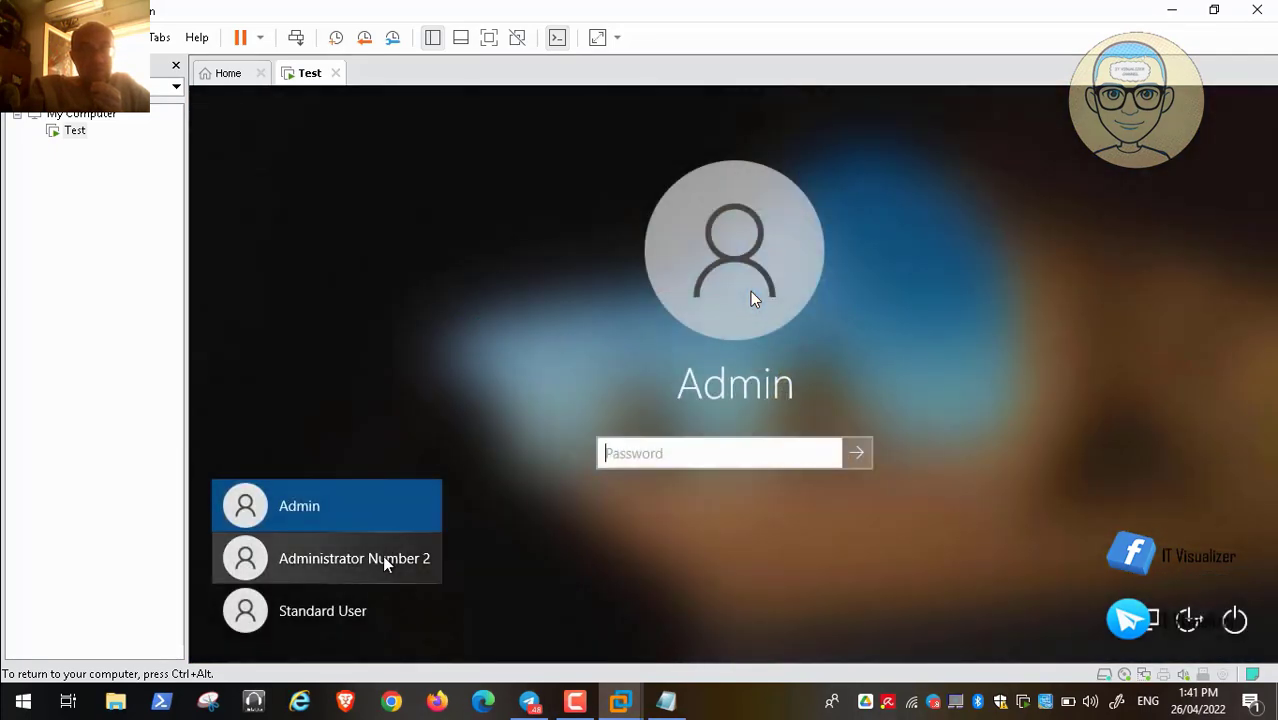
# Sign in as Standard User with its password, then release input from the VM
pyautogui.click(365, 614)
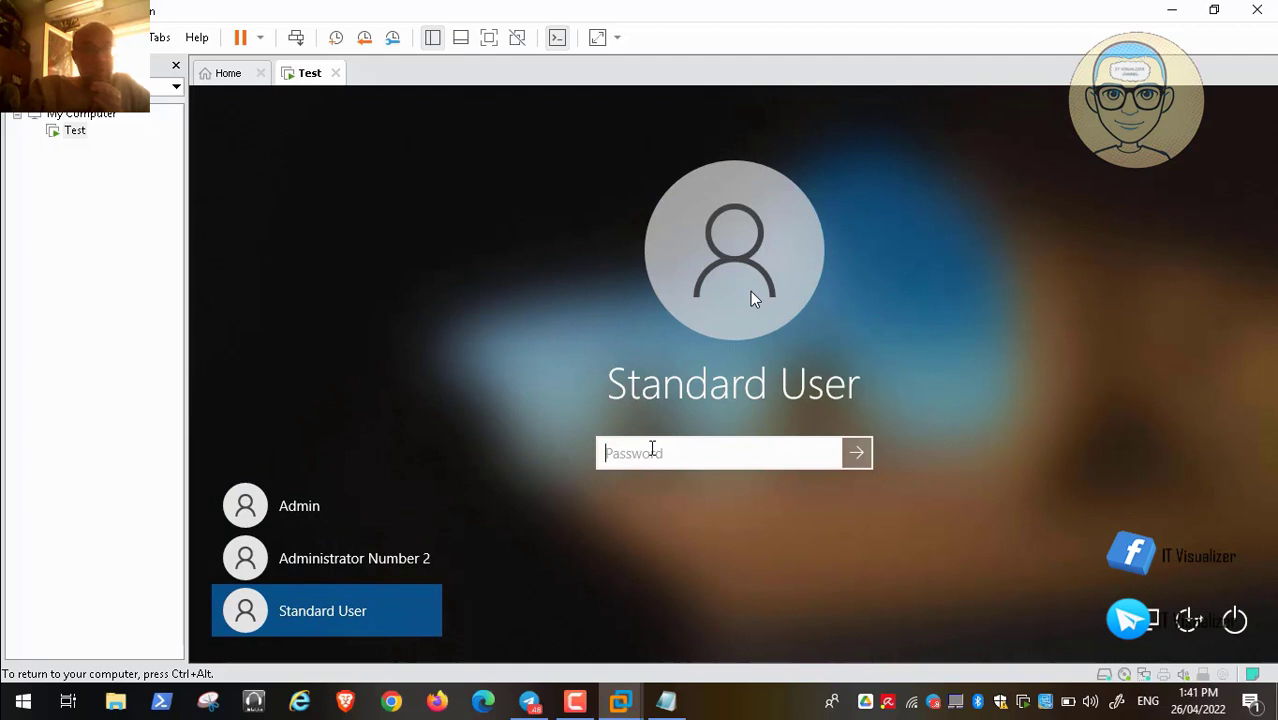
pyautogui.write('*****')
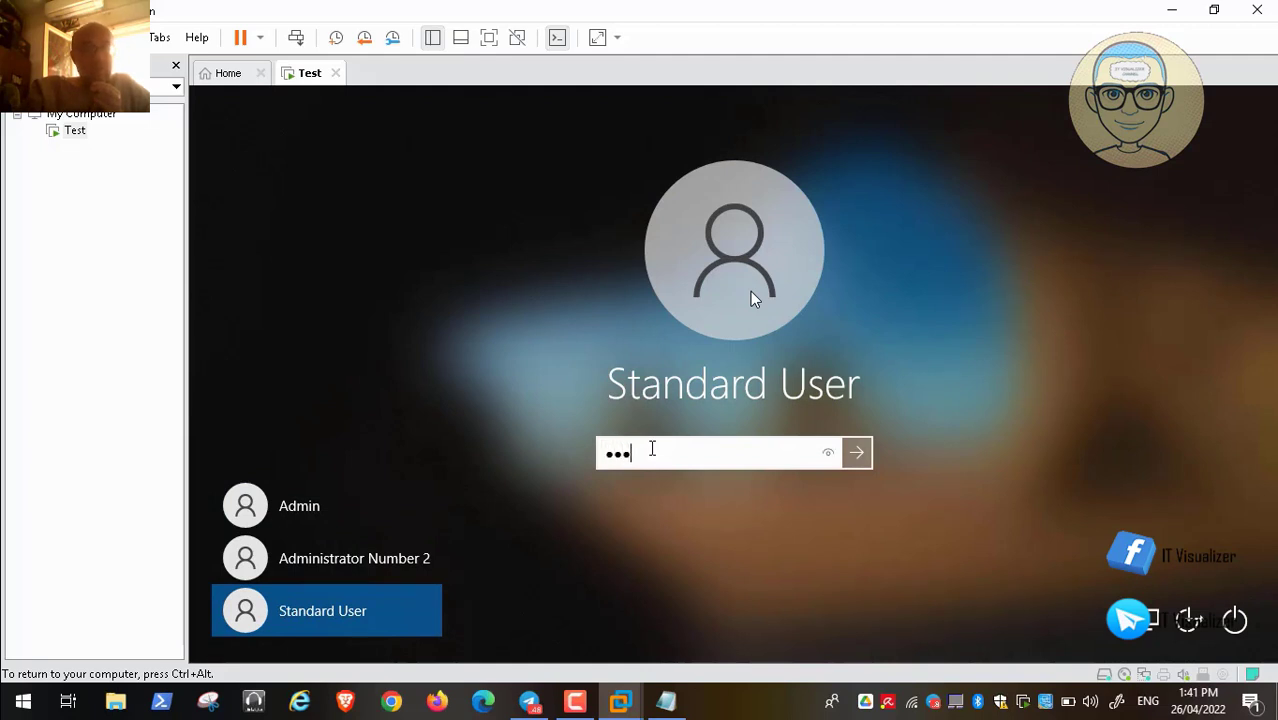
pyautogui.write('*****')
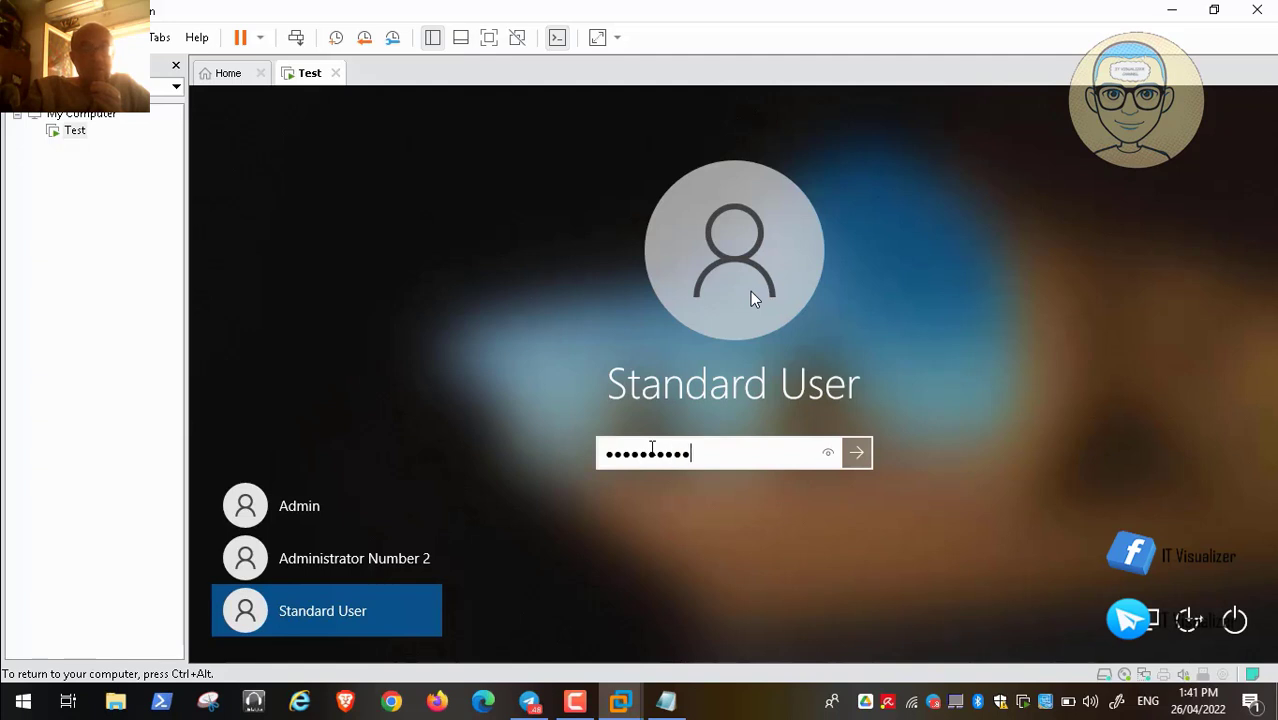
pyautogui.press('Return')
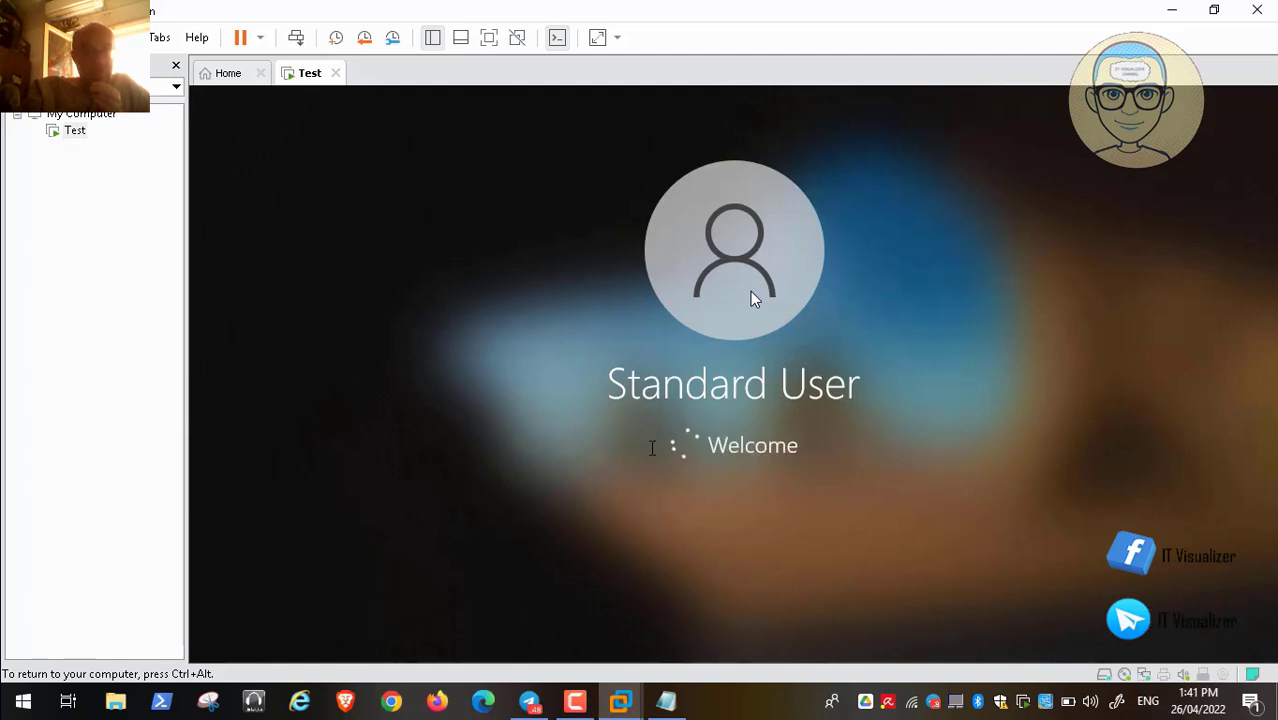
pyautogui.hotkey('ctrl', 'alt')
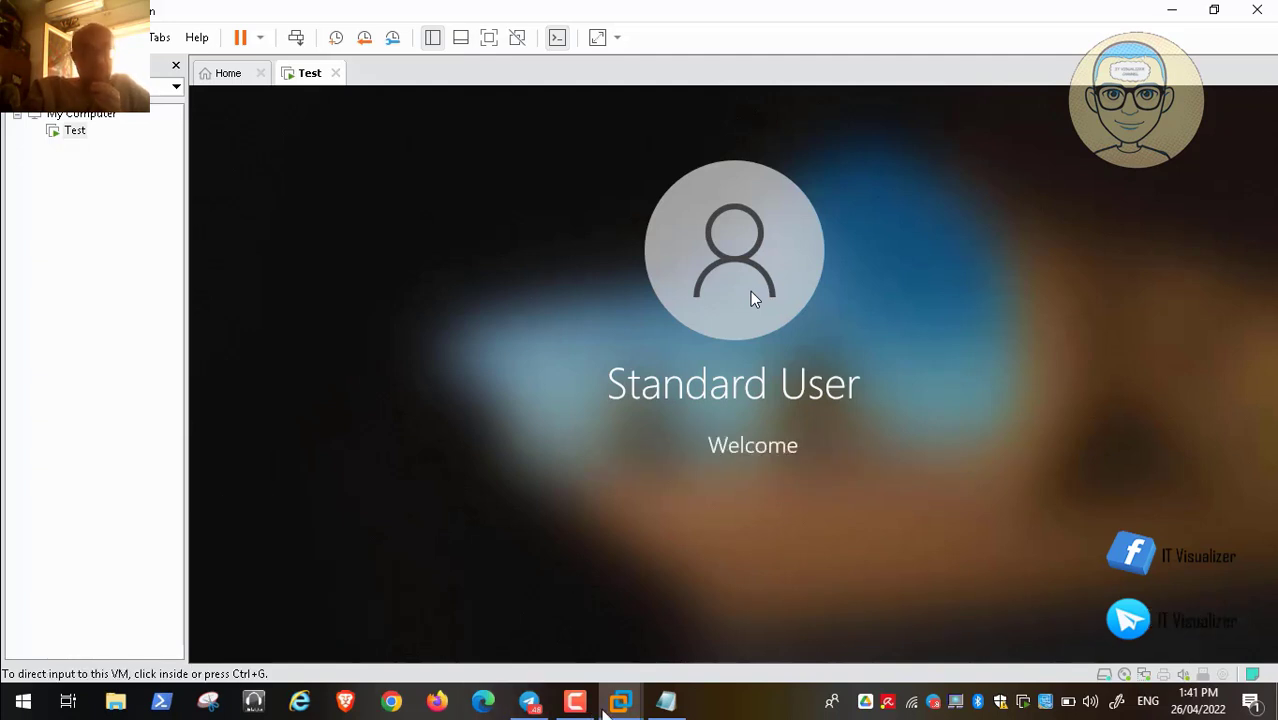
pyautogui.click(578, 702)
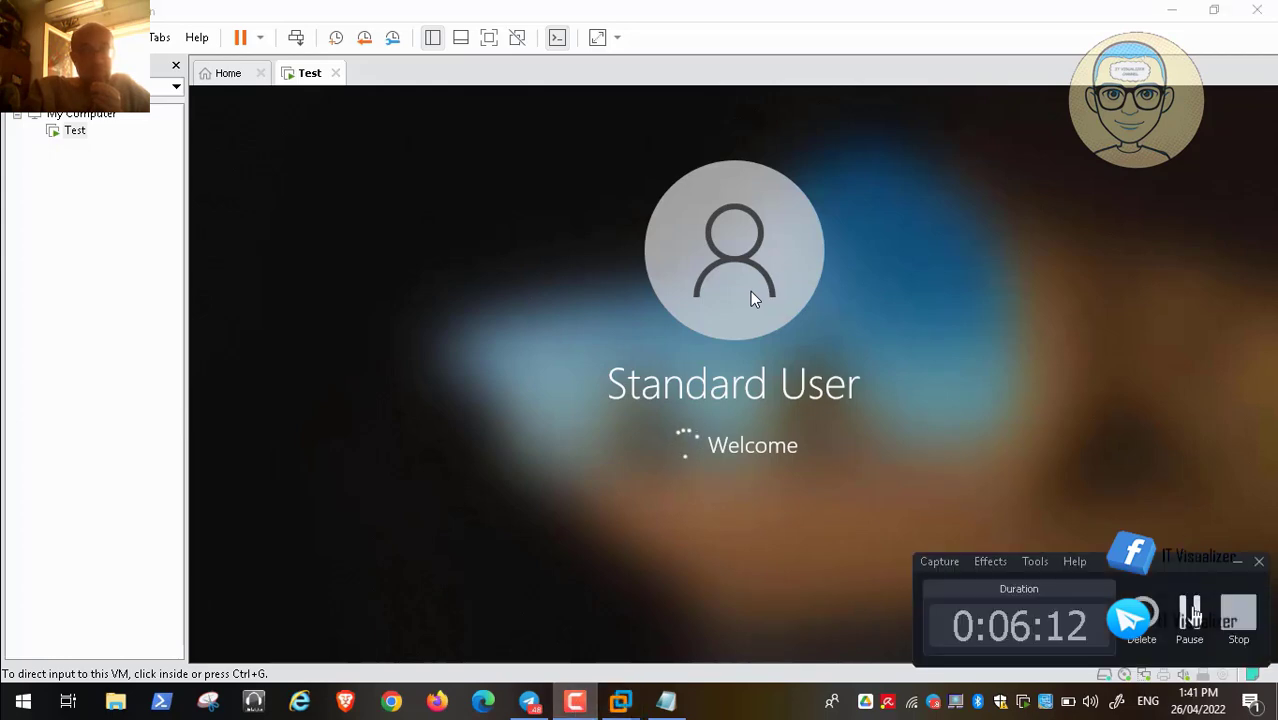
pyautogui.click(1187, 610)
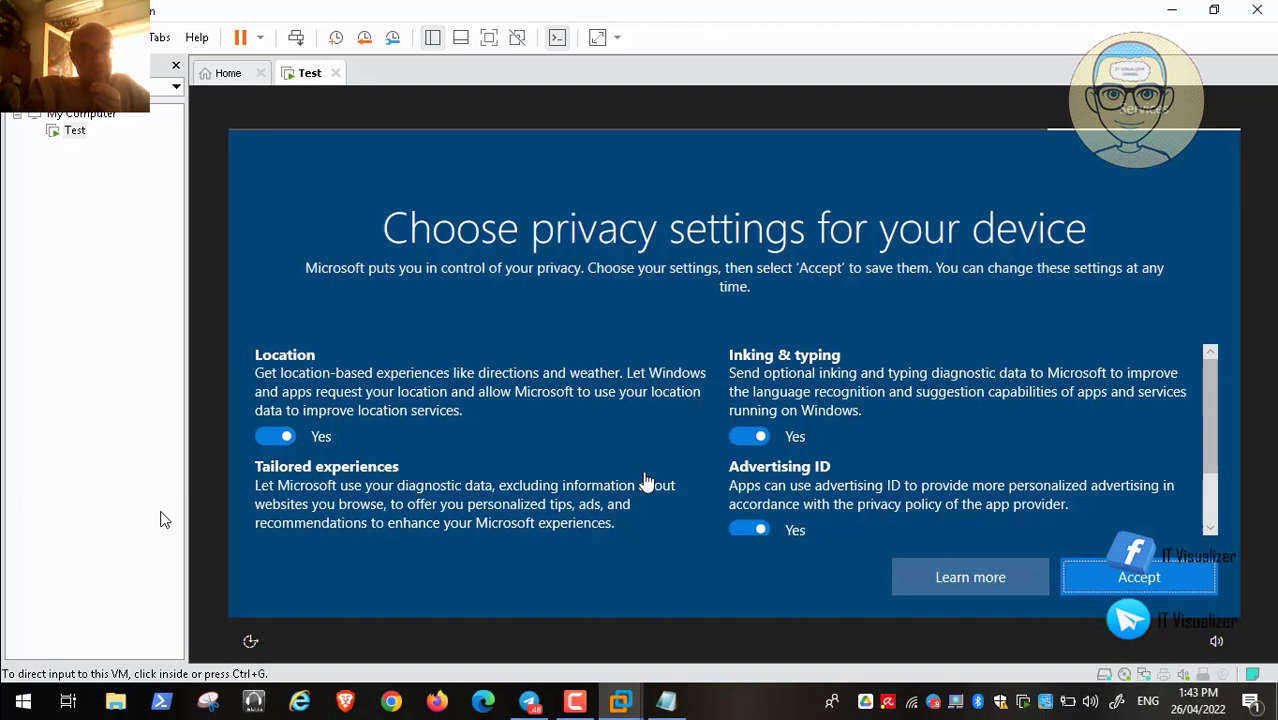
# Set Location, Tailored experiences, Advertising ID and Inking & typing to No, then accept
pyautogui.click(270, 436)
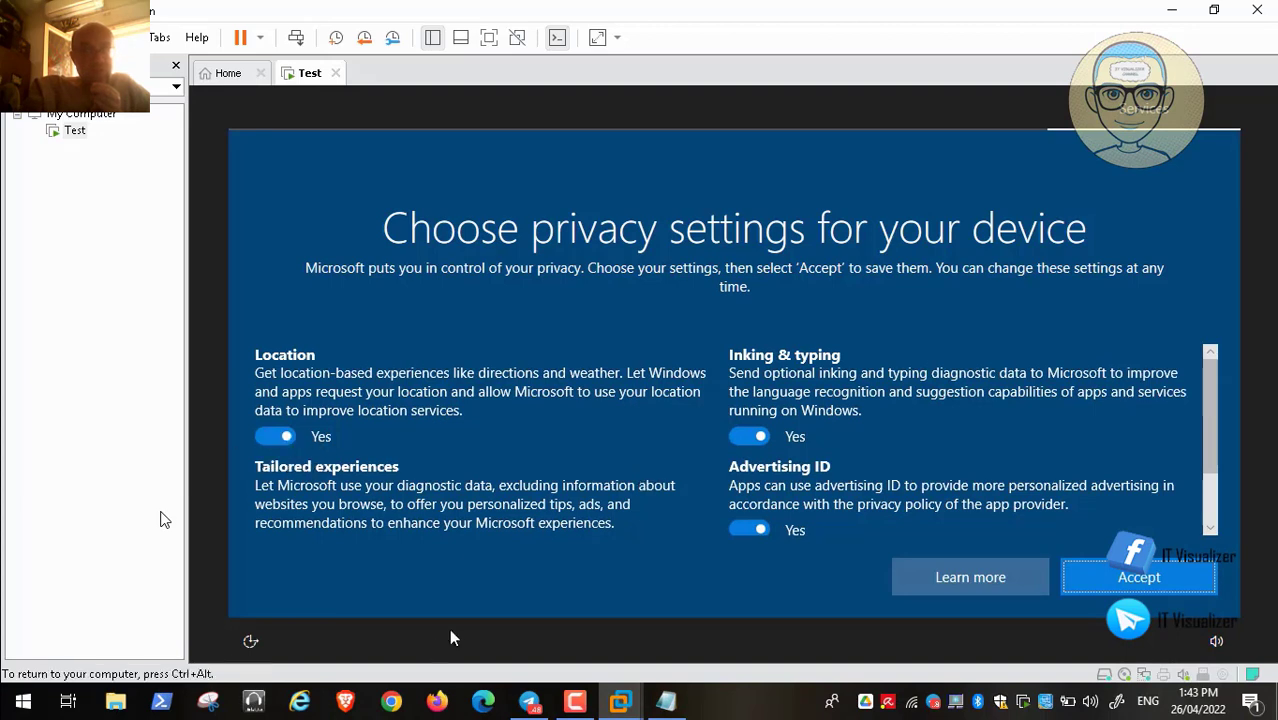
pyautogui.click(272, 437)
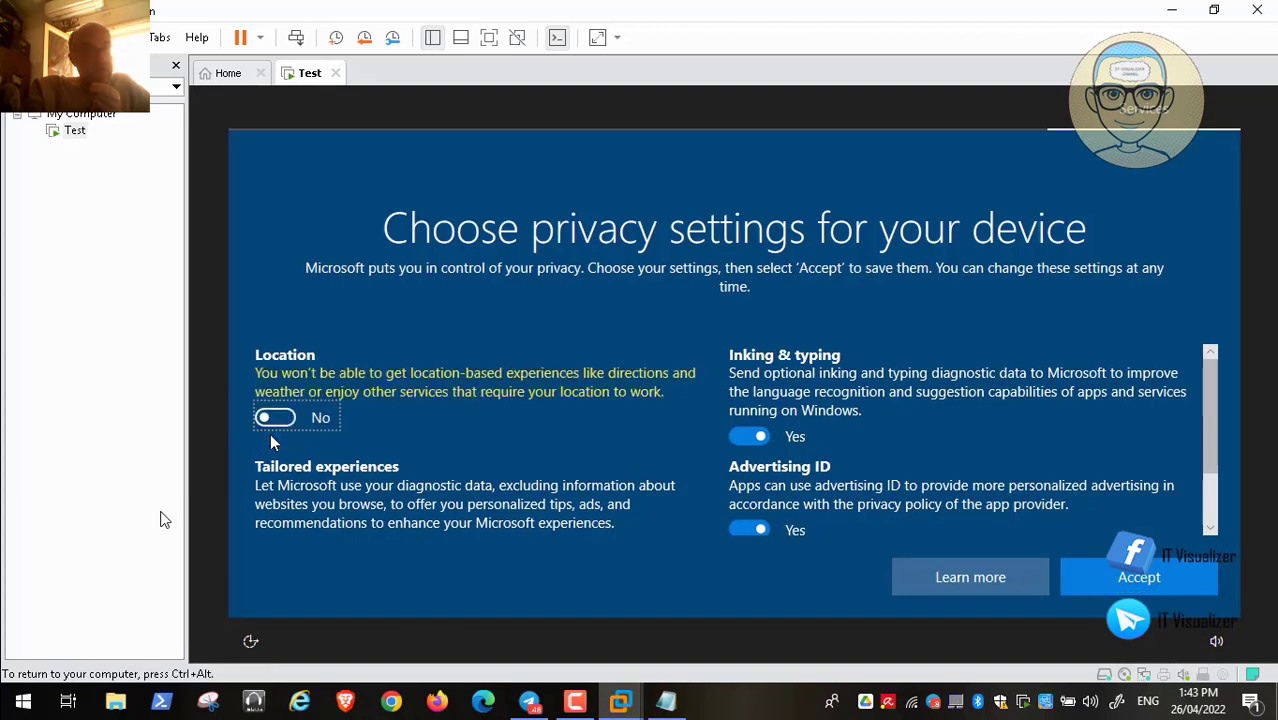
pyautogui.moveTo(1208, 406); pyautogui.dragTo(1209, 462)
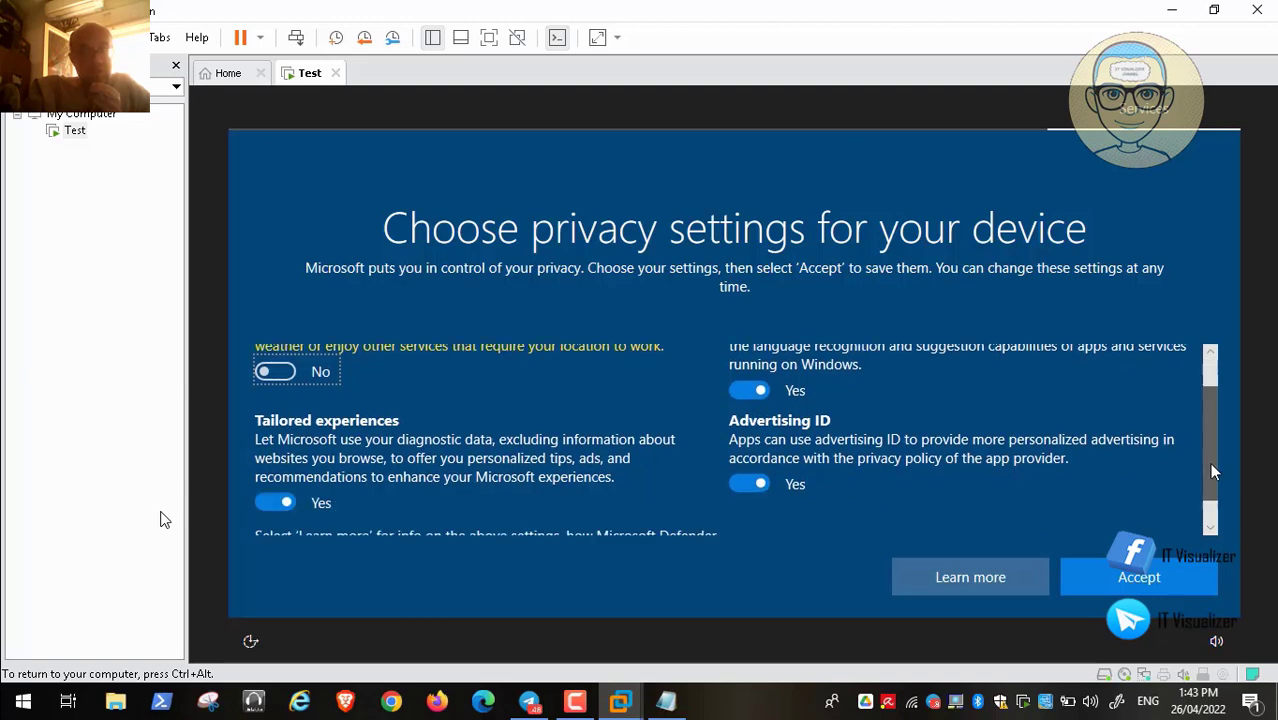
pyautogui.click(272, 471)
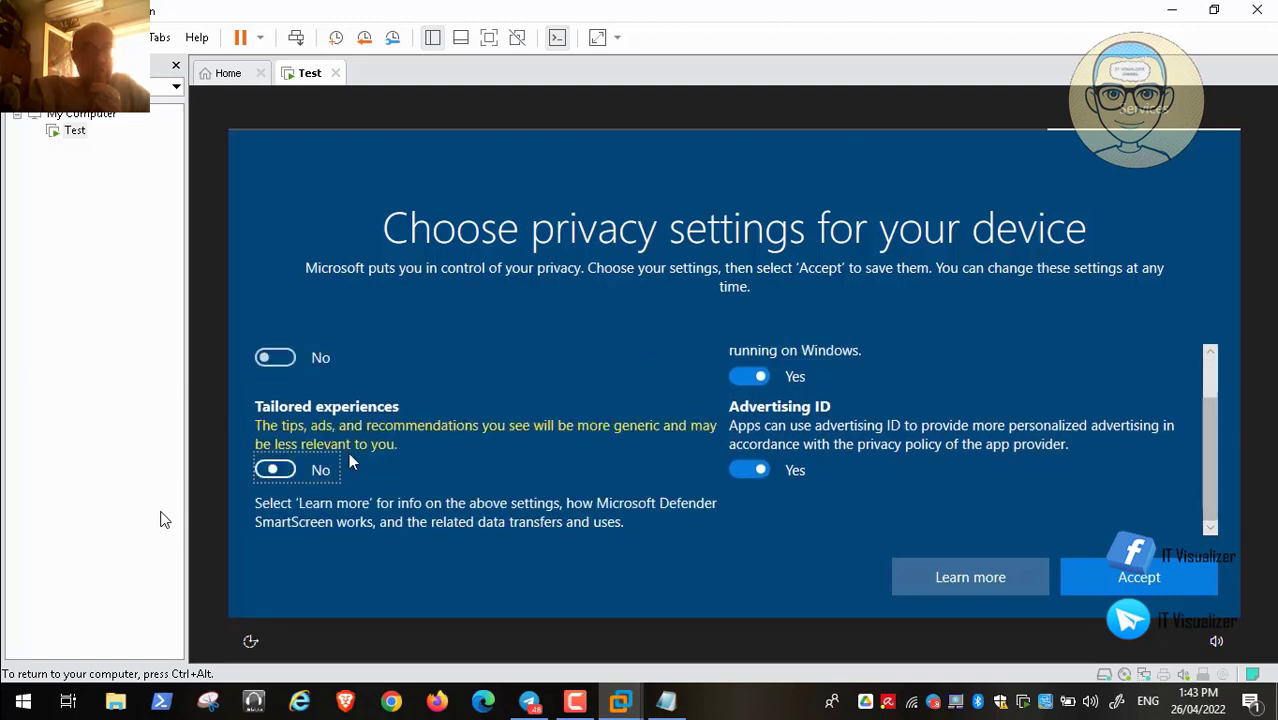
pyautogui.click(751, 470)
pyautogui.click(749, 376)
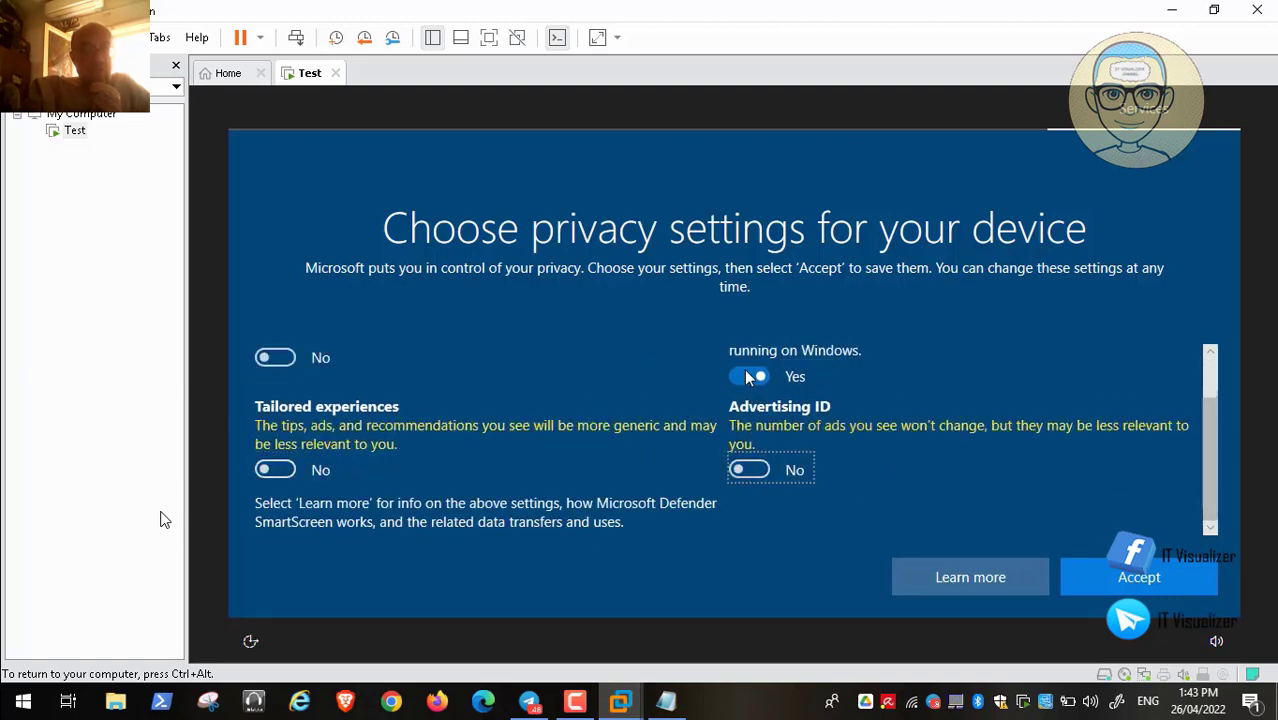
pyautogui.moveTo(1216, 480)
pyautogui.mouseDown()
pyautogui.moveTo(1208, 422)
pyautogui.moveTo(1206, 506)
pyautogui.moveTo(1205, 375)
pyautogui.mouseUp()
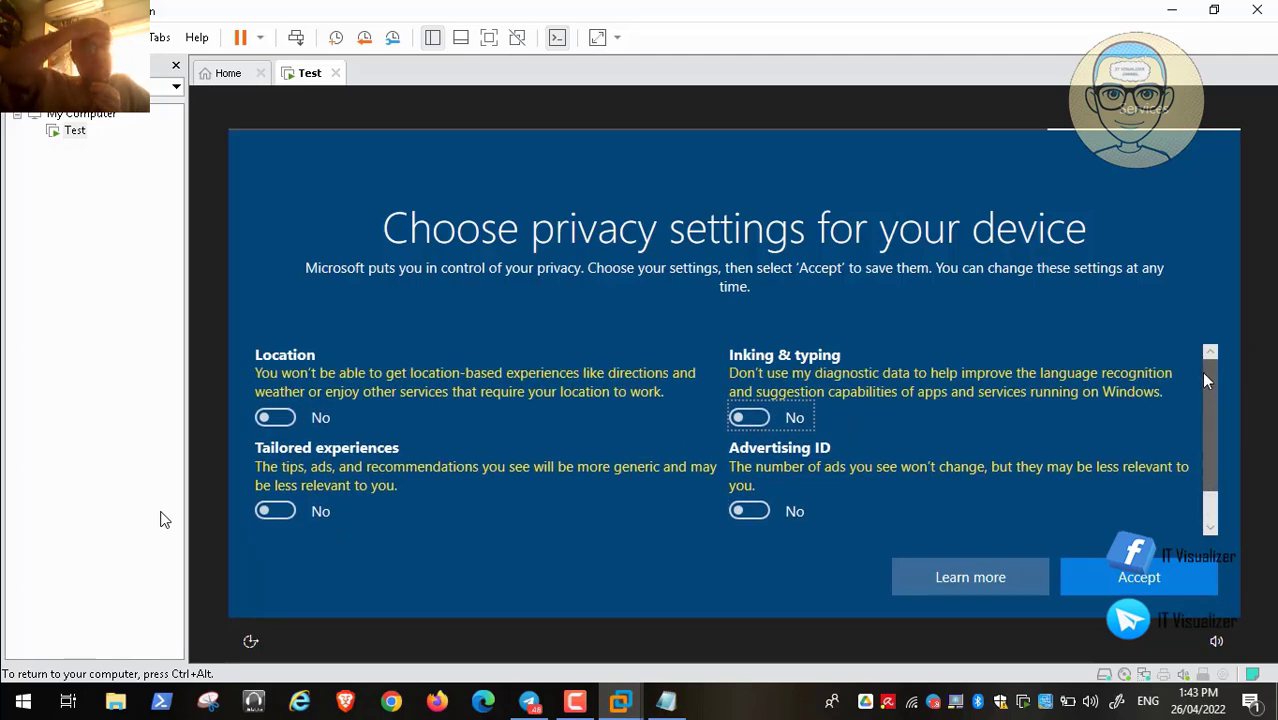
pyautogui.click(1160, 576)
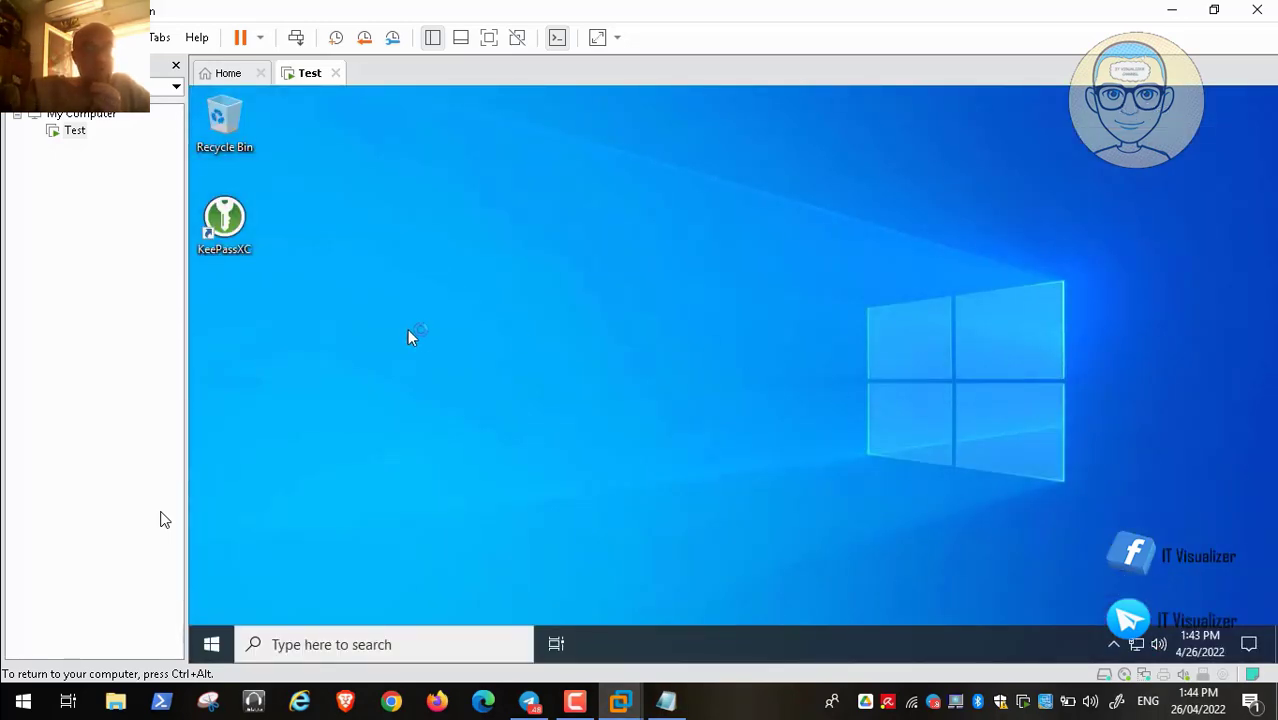
# Launch KeePassXC, allow update checks on startup, and maximize its window
pyautogui.doubleClick(222, 220)
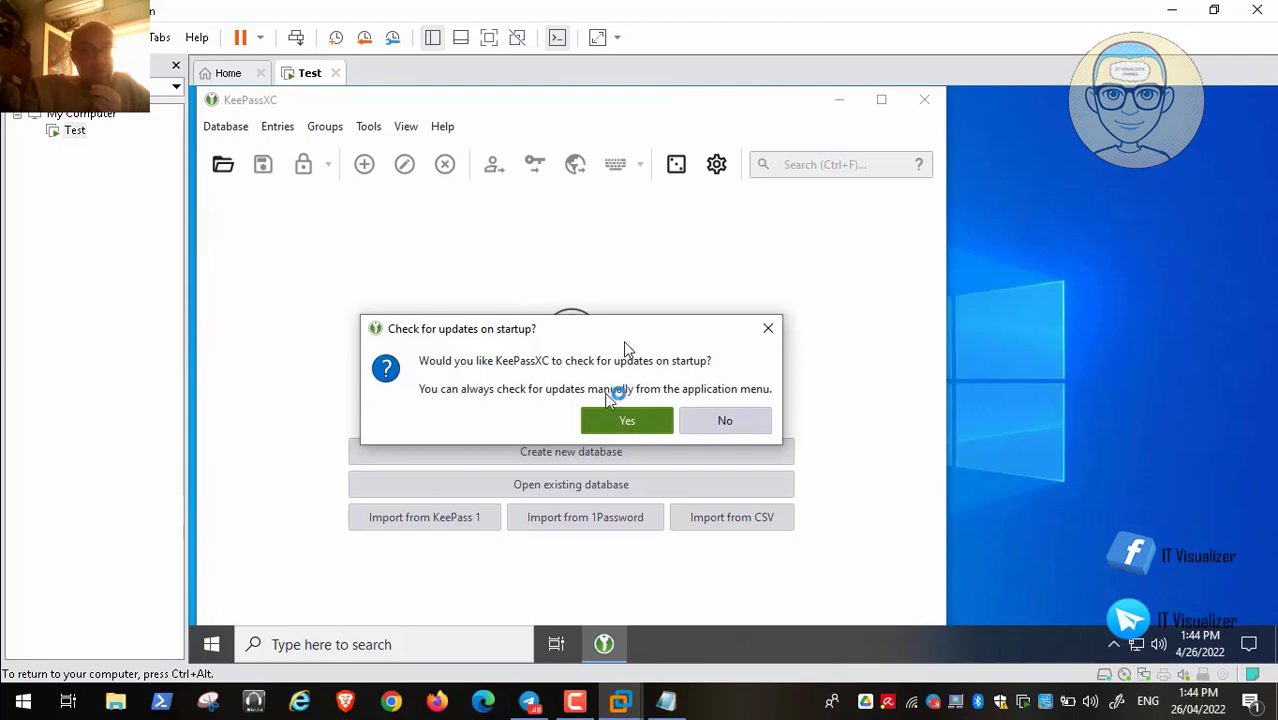
pyautogui.click(628, 422)
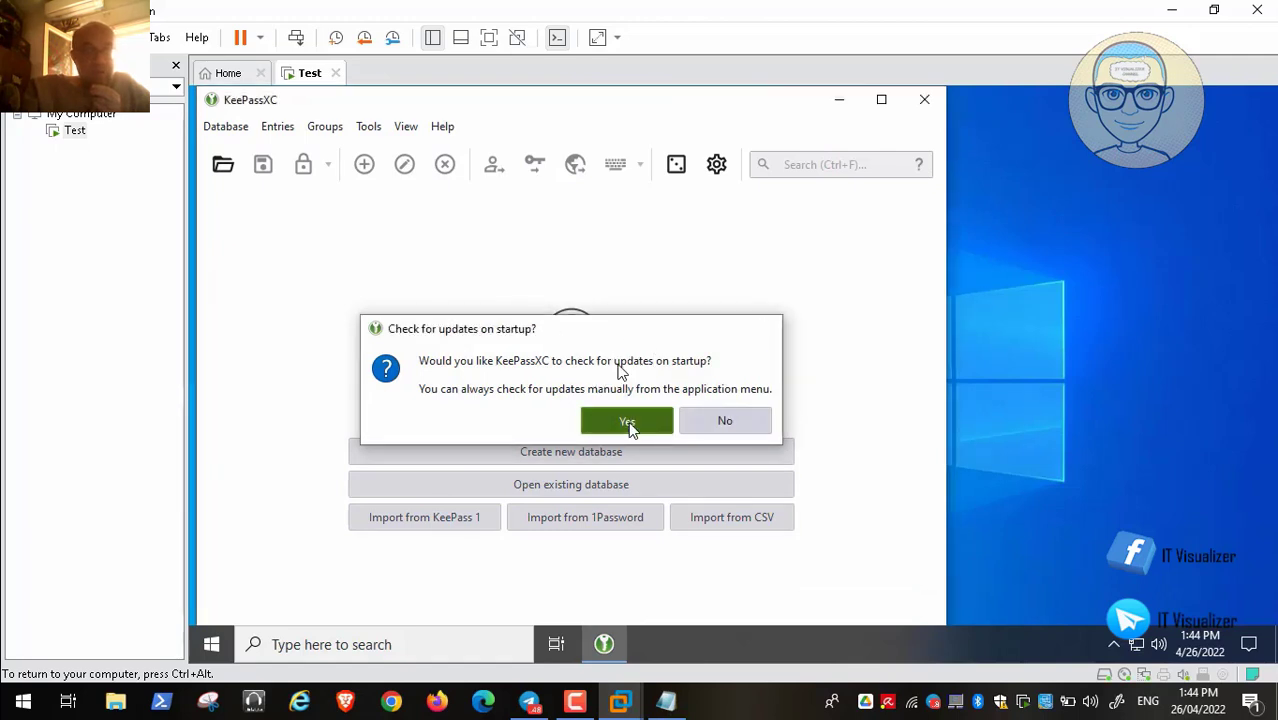
pyautogui.click(882, 100)
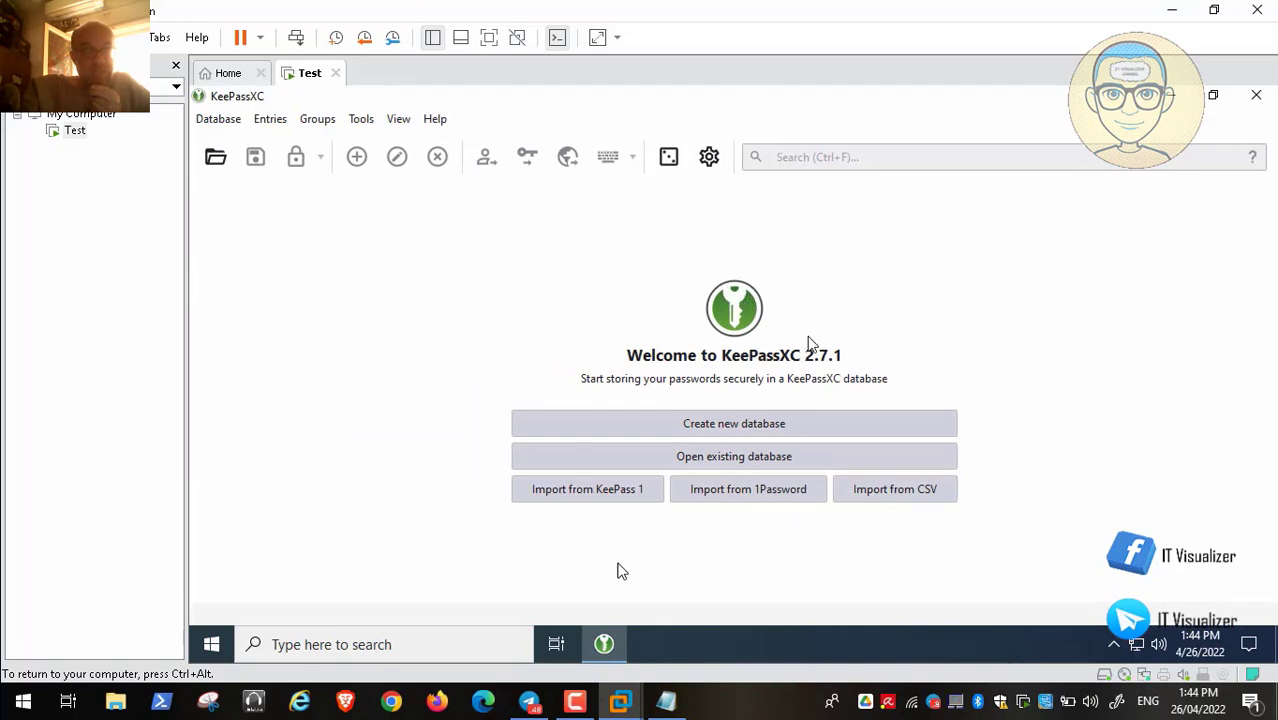
# Enable Automatically launch at system startup in Tools > Settings, then start a new database
pyautogui.click(363, 120)
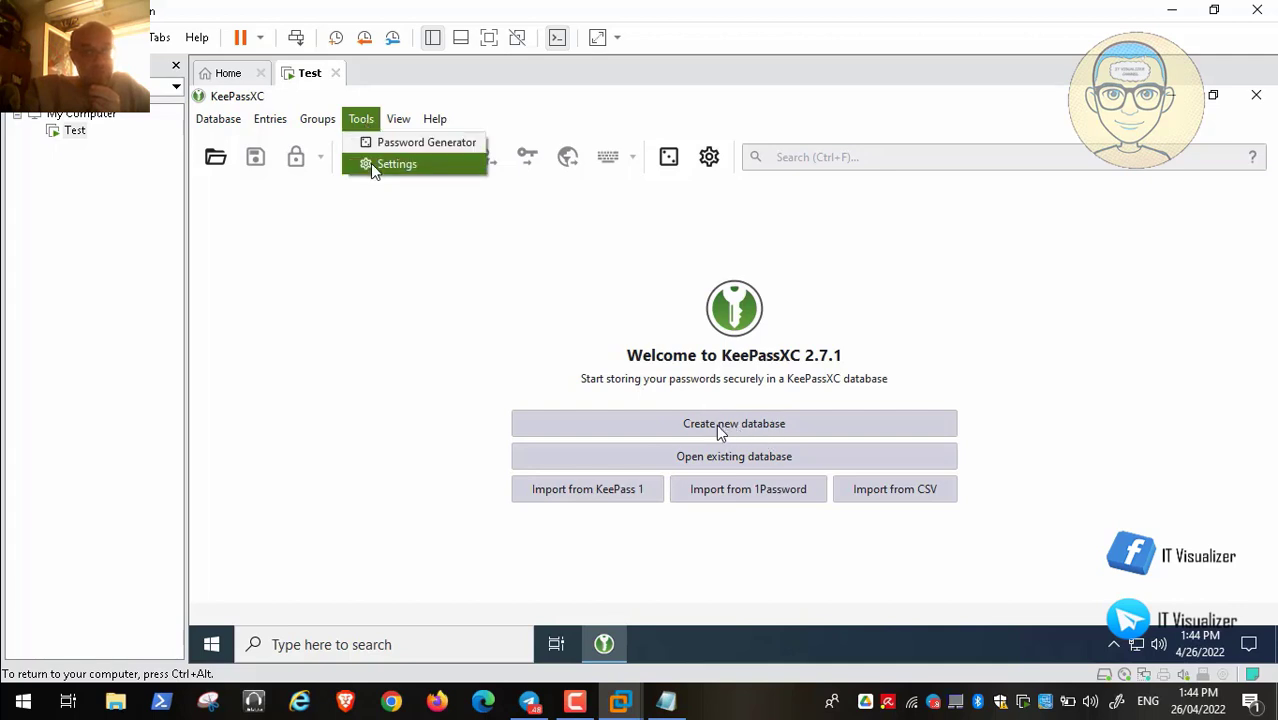
pyautogui.click(370, 163)
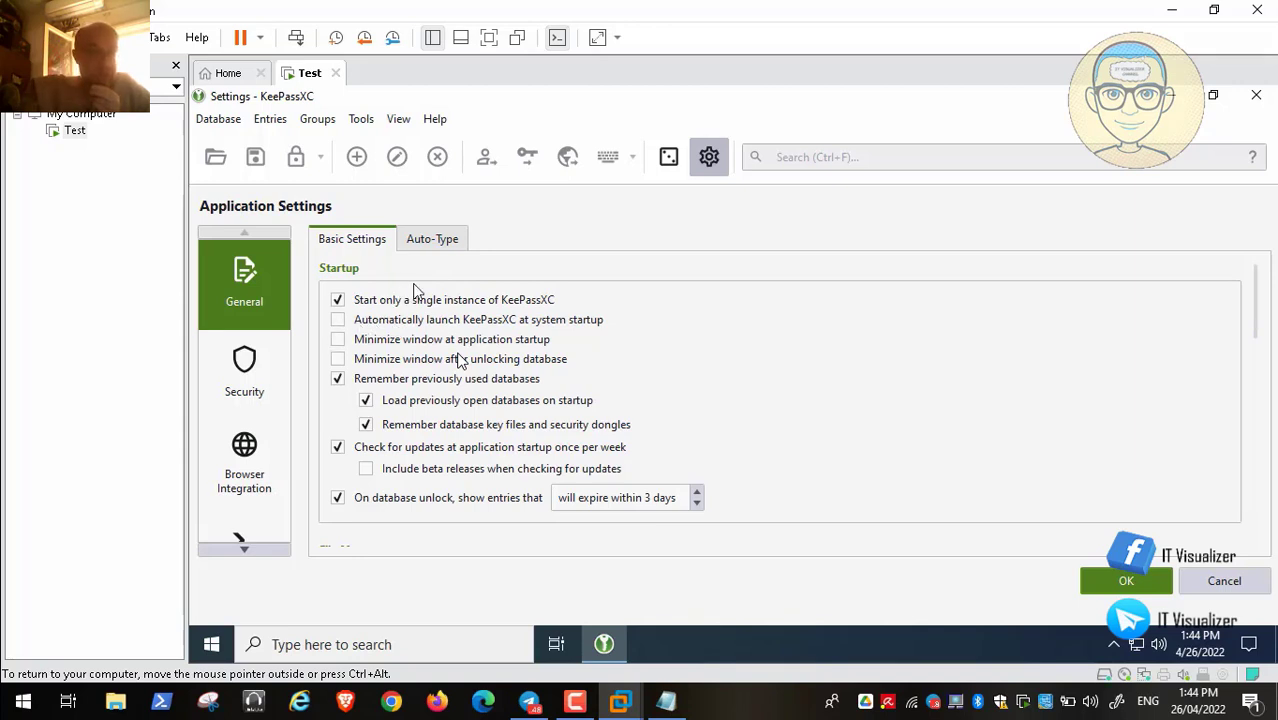
pyautogui.click(339, 320)
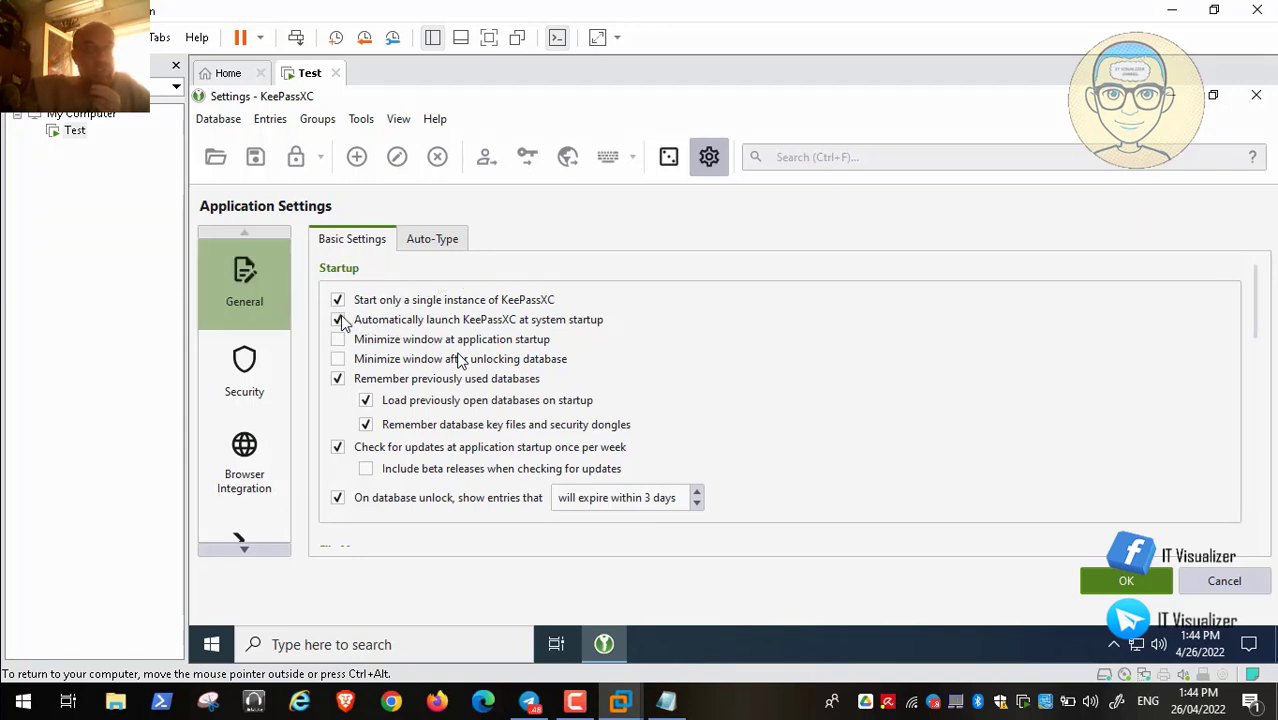
pyautogui.click(1120, 588)
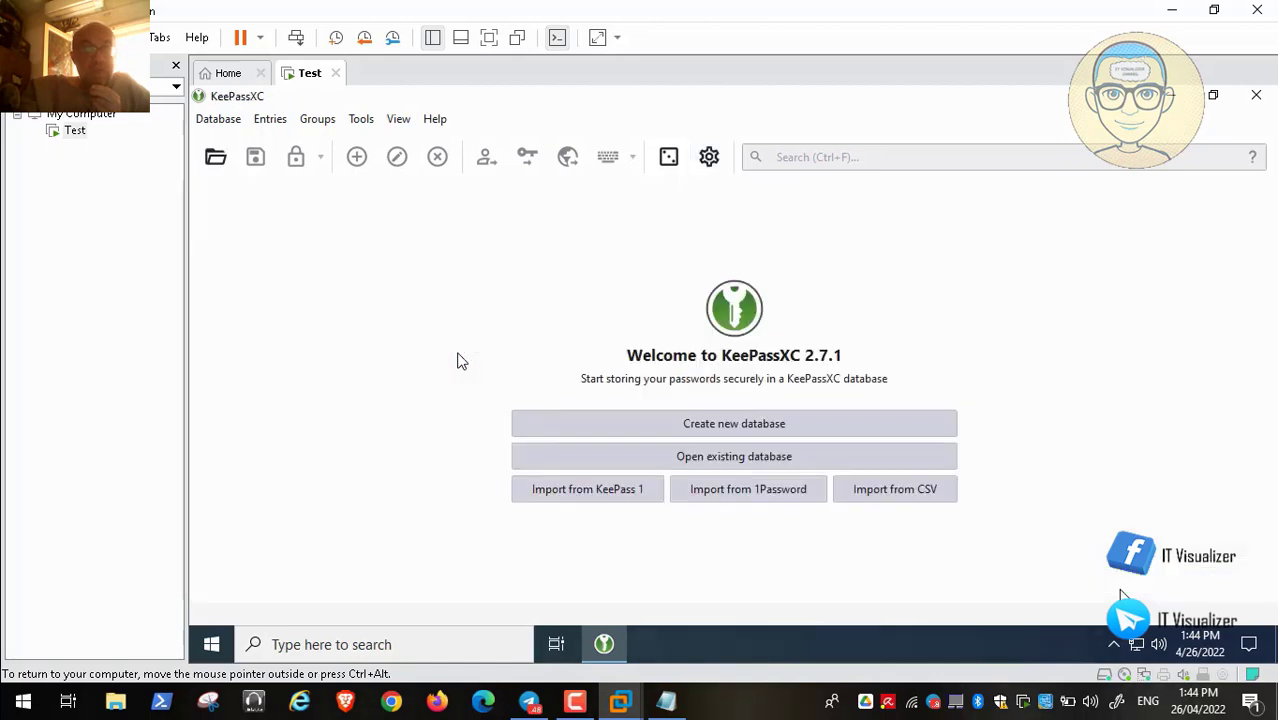
pyautogui.click(765, 421)
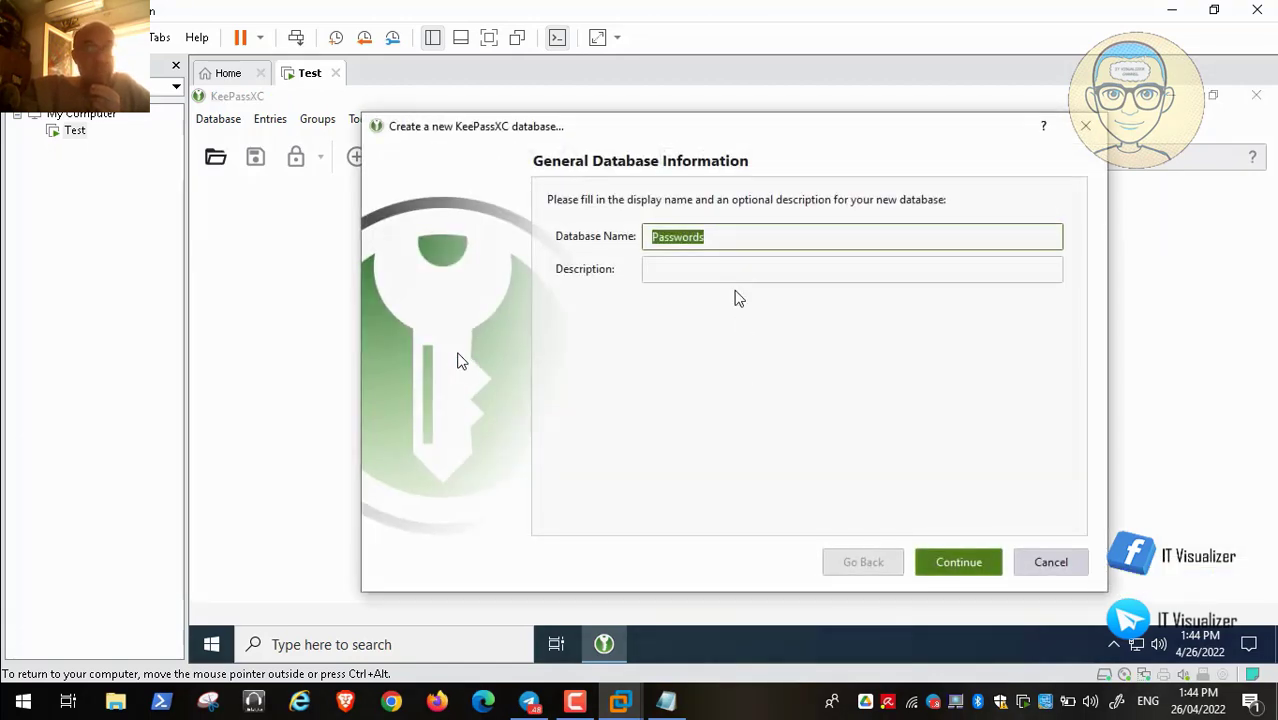
# Name the database 'Passwords For Uuser' and paste the same text as its description
pyautogui.click(716, 237)
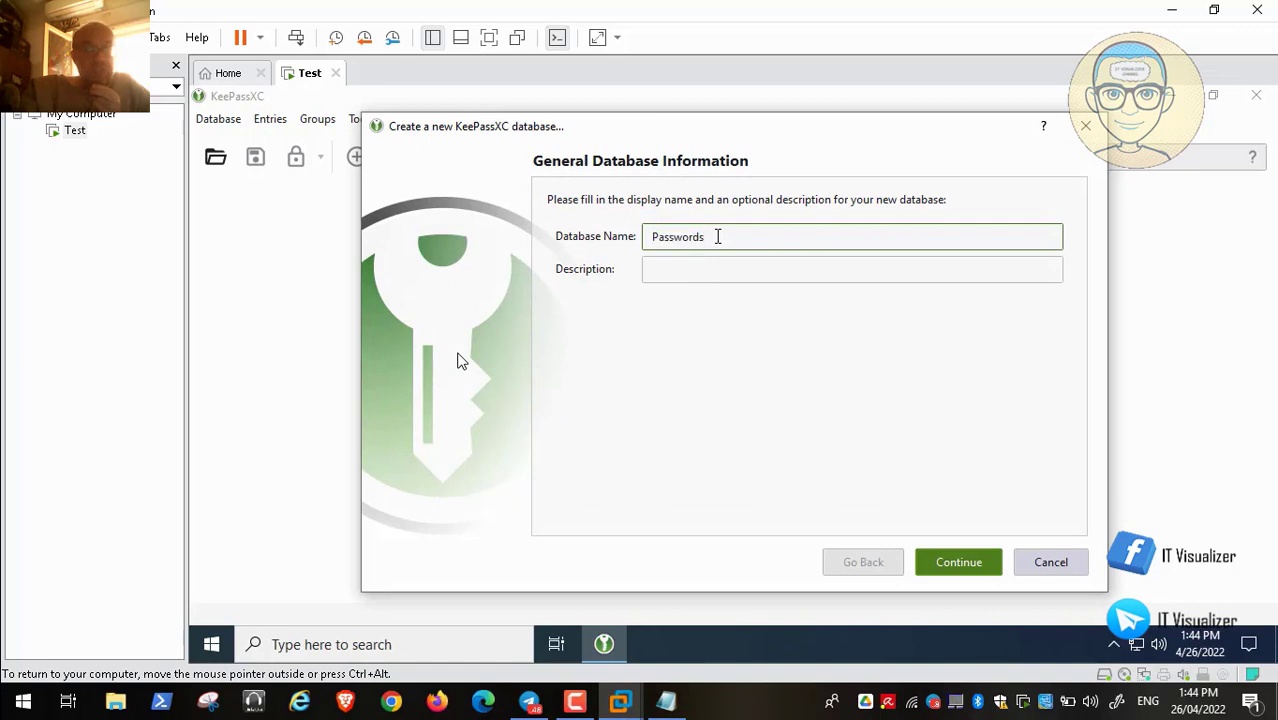
pyautogui.click(690, 269)
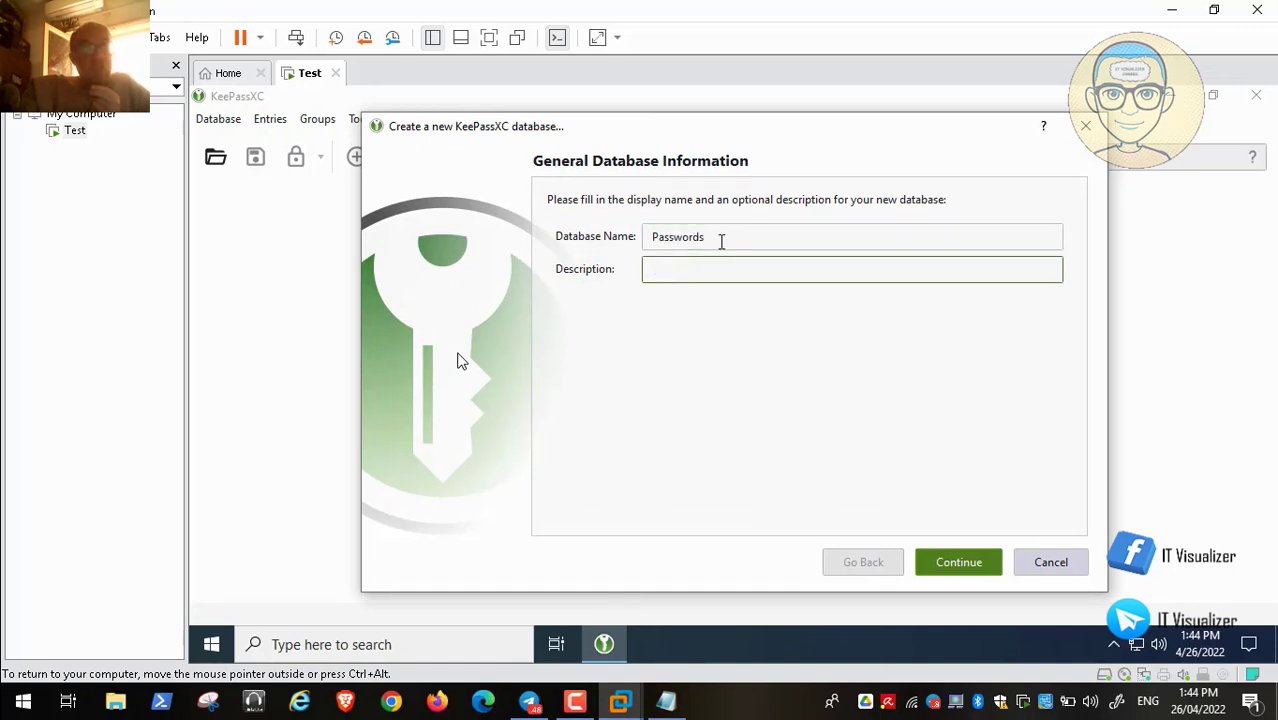
pyautogui.click(720, 241)
pyautogui.write('For')
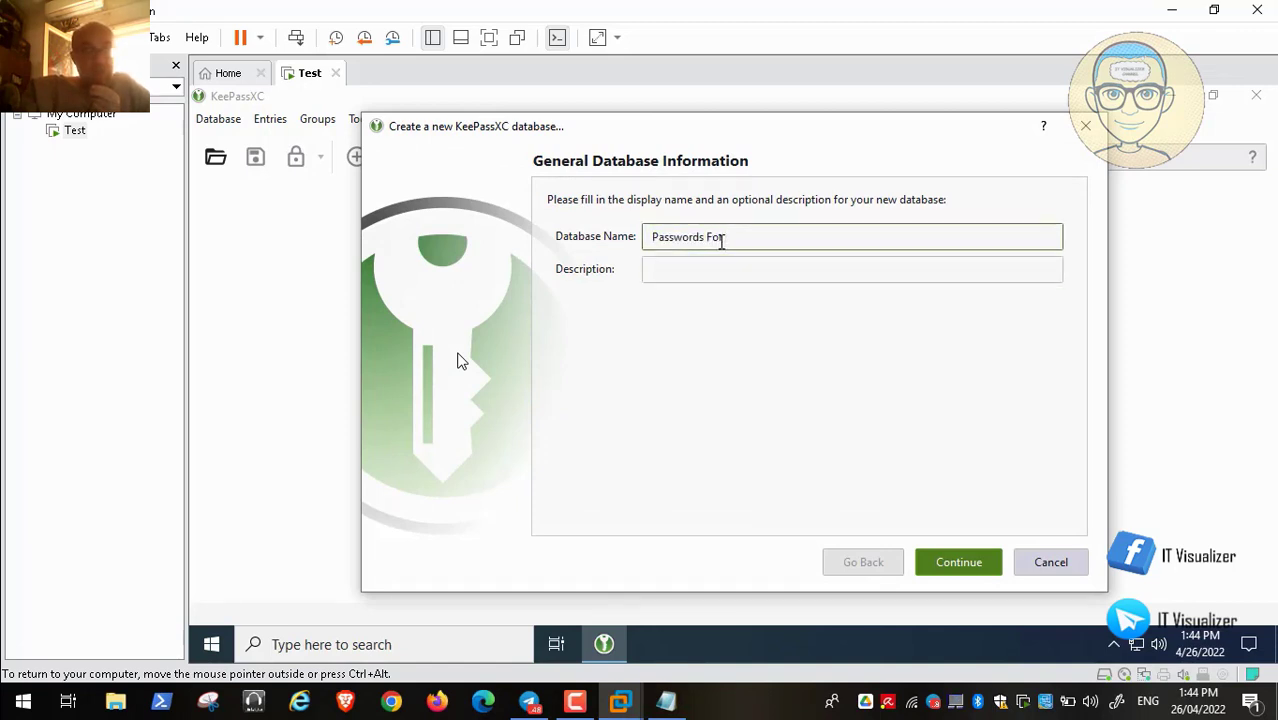
pyautogui.write(' User')
pyautogui.click(718, 261)
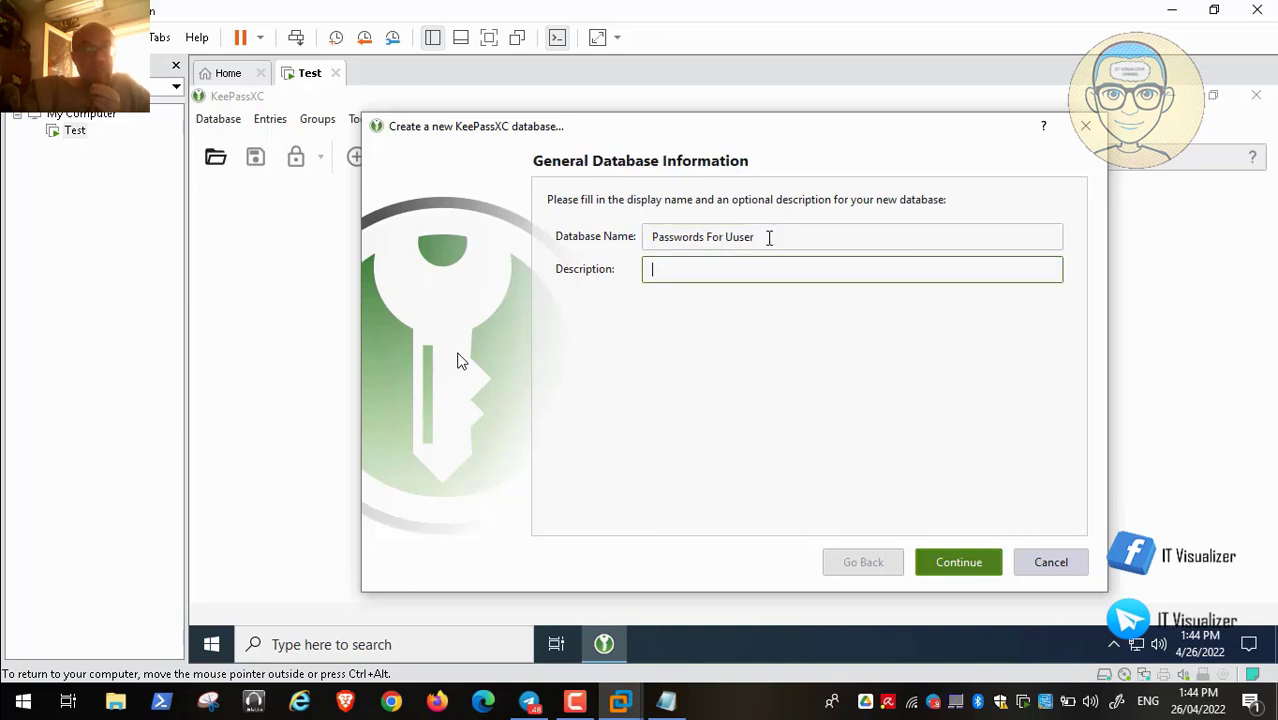
pyautogui.moveTo(769, 237); pyautogui.dragTo(591, 246)
pyautogui.hotkey('ctrl', 'c')
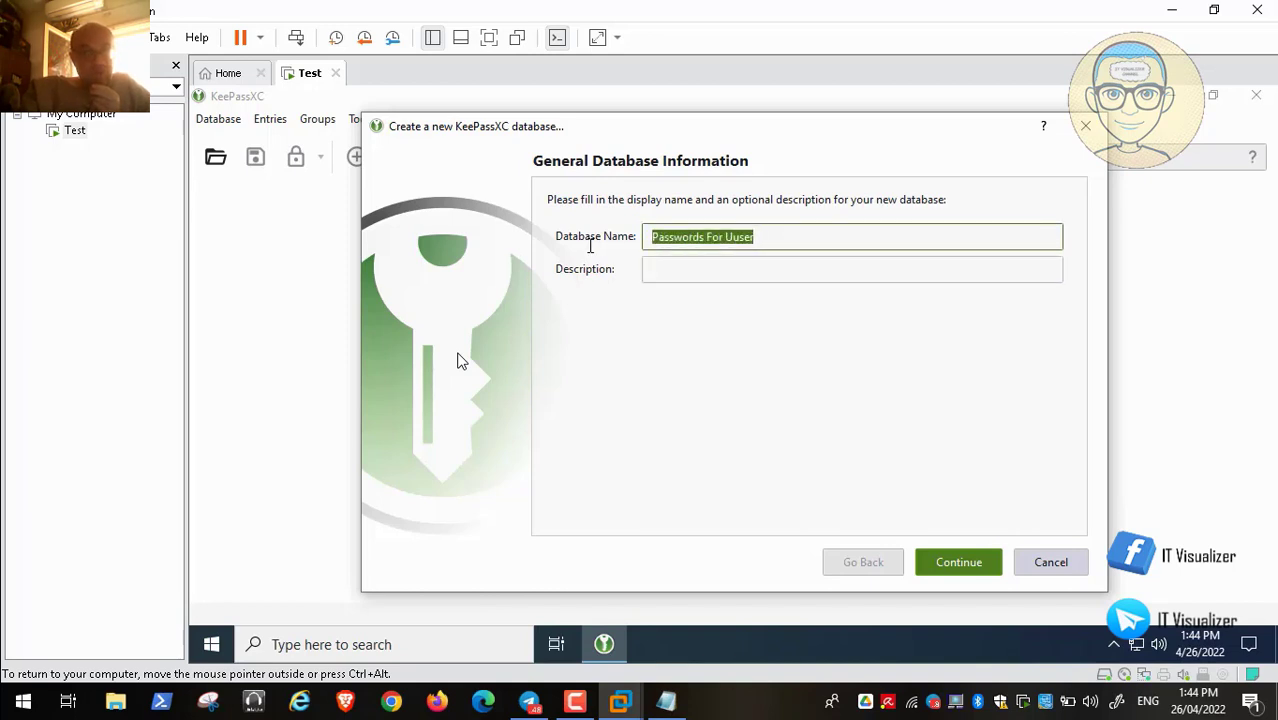
pyautogui.click(673, 268)
pyautogui.hotkey('ctrl', 'v')
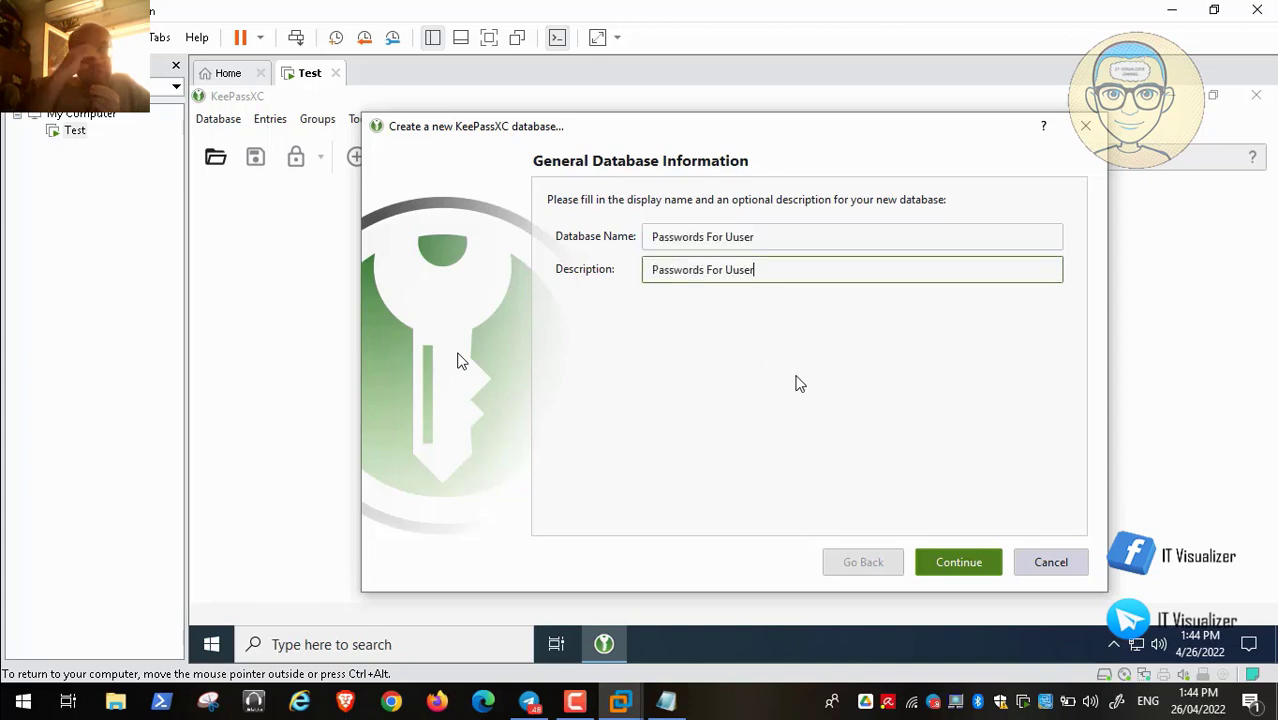
# Keep the default encryption settings and continue to the Database Credentials step
pyautogui.click(954, 564)
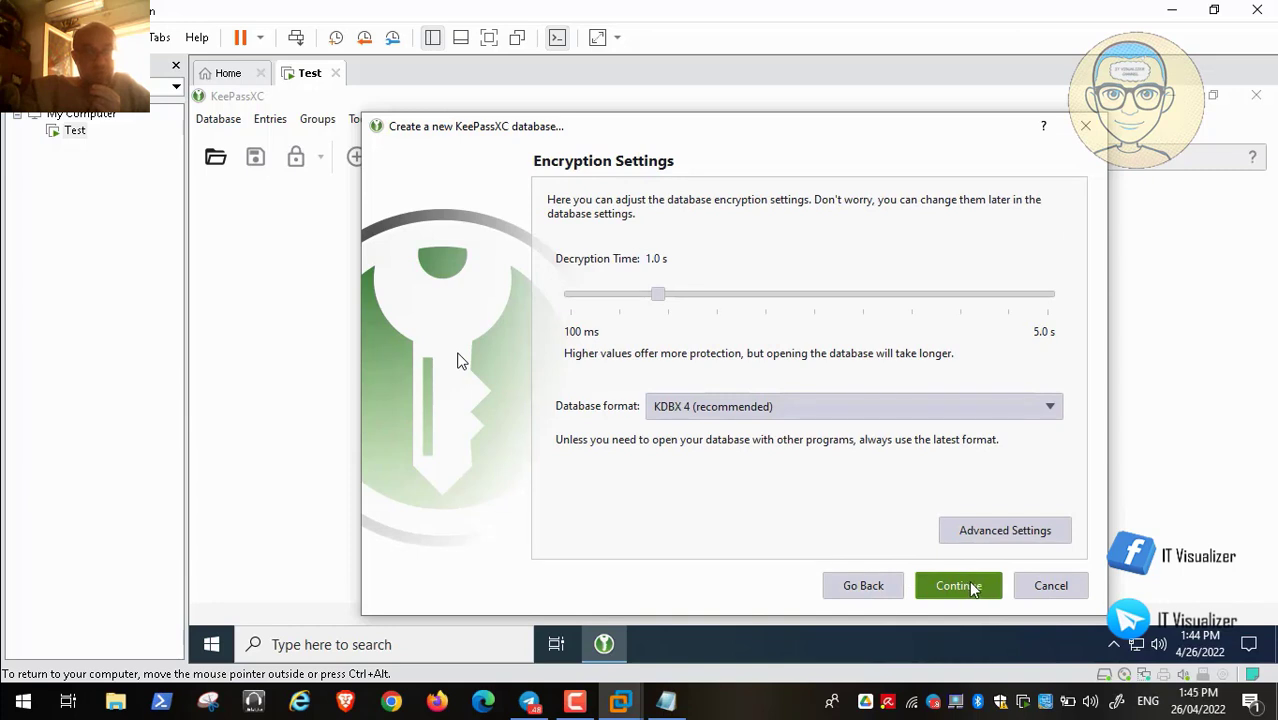
pyautogui.click(987, 538)
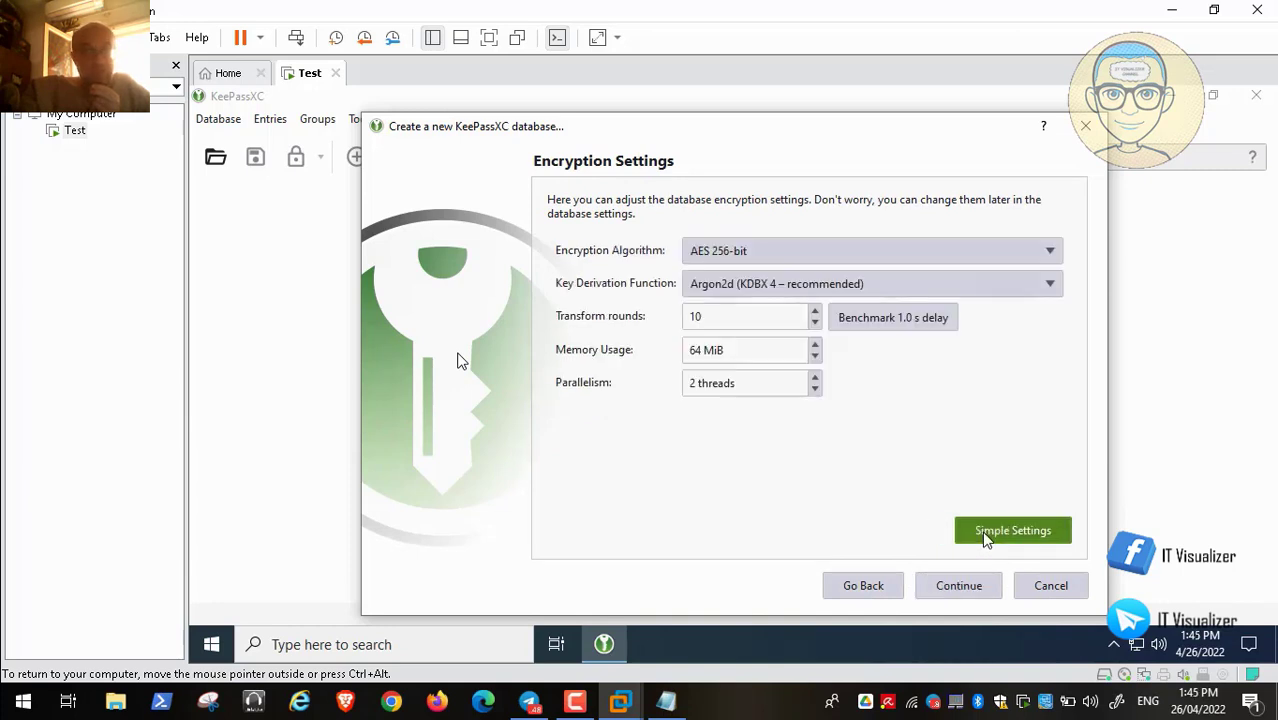
pyautogui.click(958, 587)
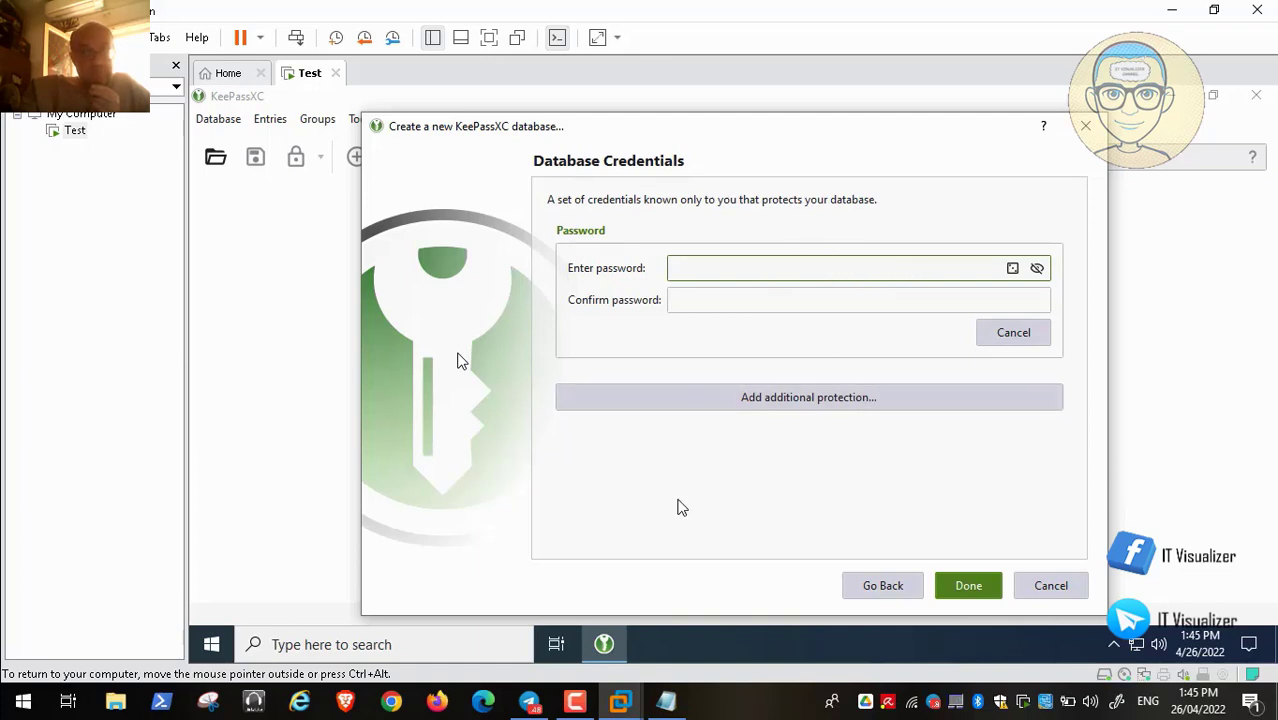
# In Notepad, duplicate the saved password line with a trailing 1 and copy it
pyautogui.click(665, 701)
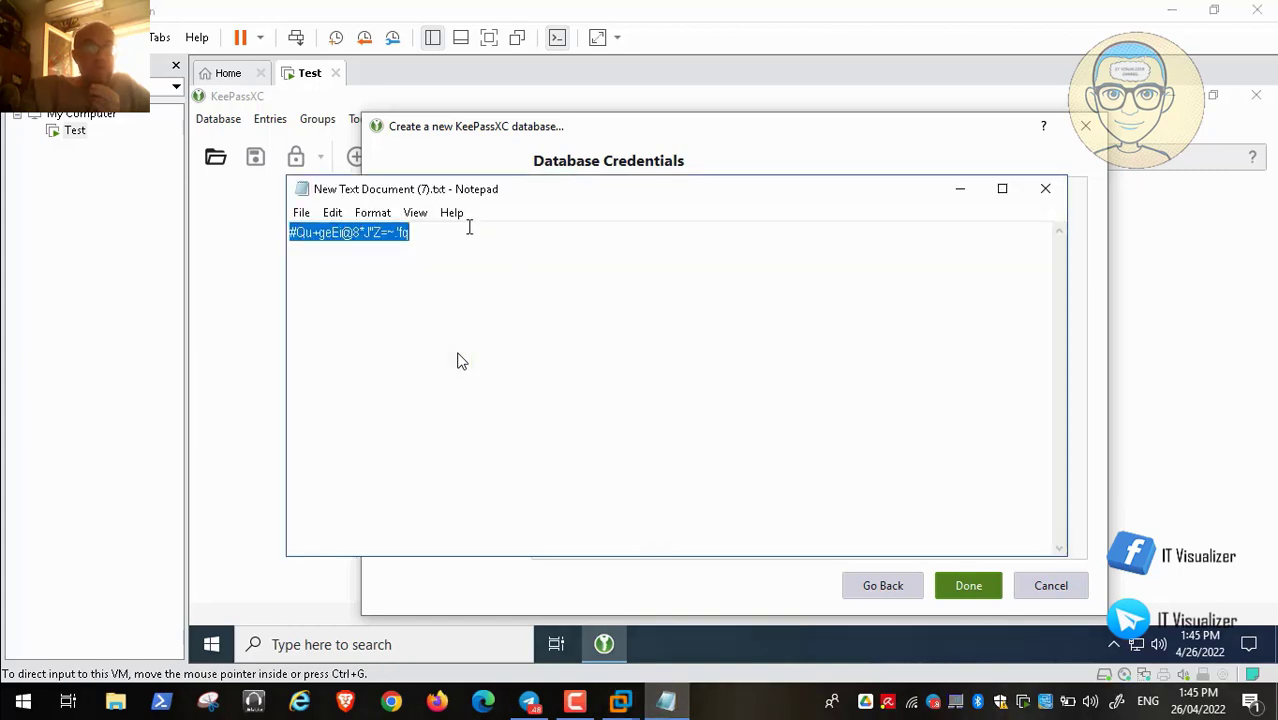
pyautogui.click(423, 229)
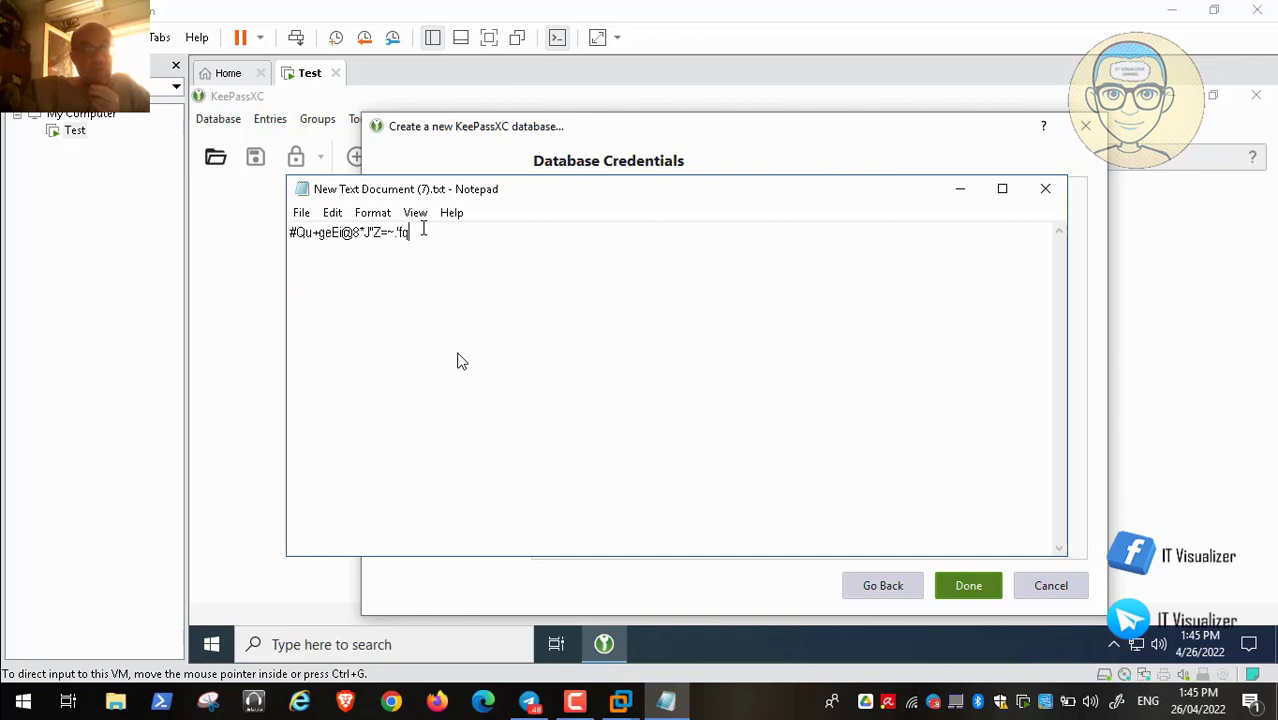
pyautogui.moveTo(417, 232); pyautogui.dragTo(286, 232)
pyautogui.hotkey('ctrl', 'c')
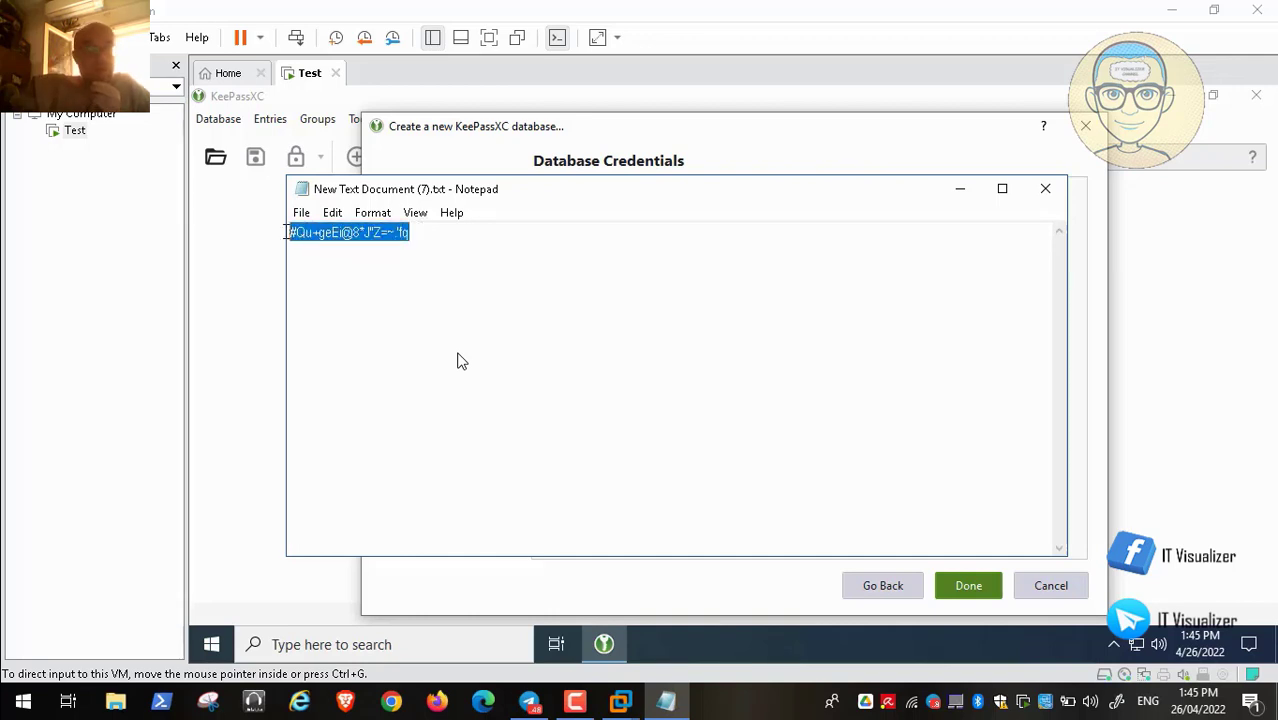
pyautogui.click(422, 232)
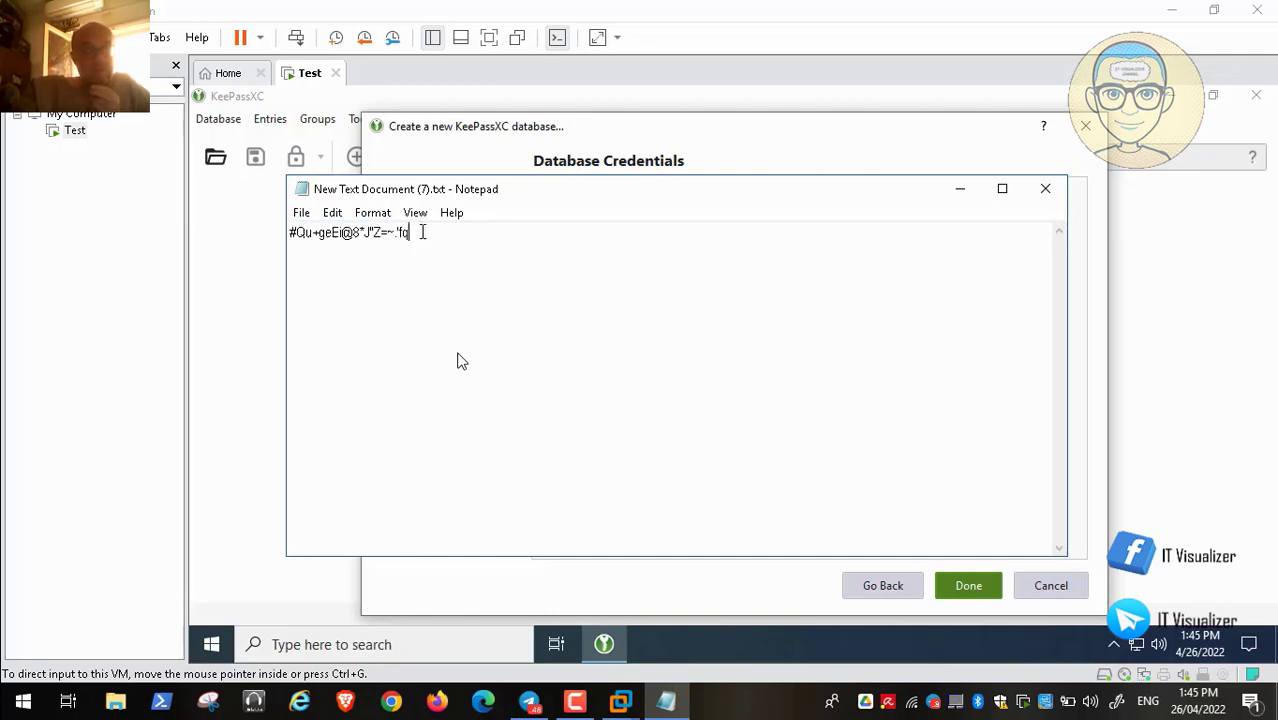
pyautogui.press('Return')
pyautogui.hotkey('ctrl', 'v')
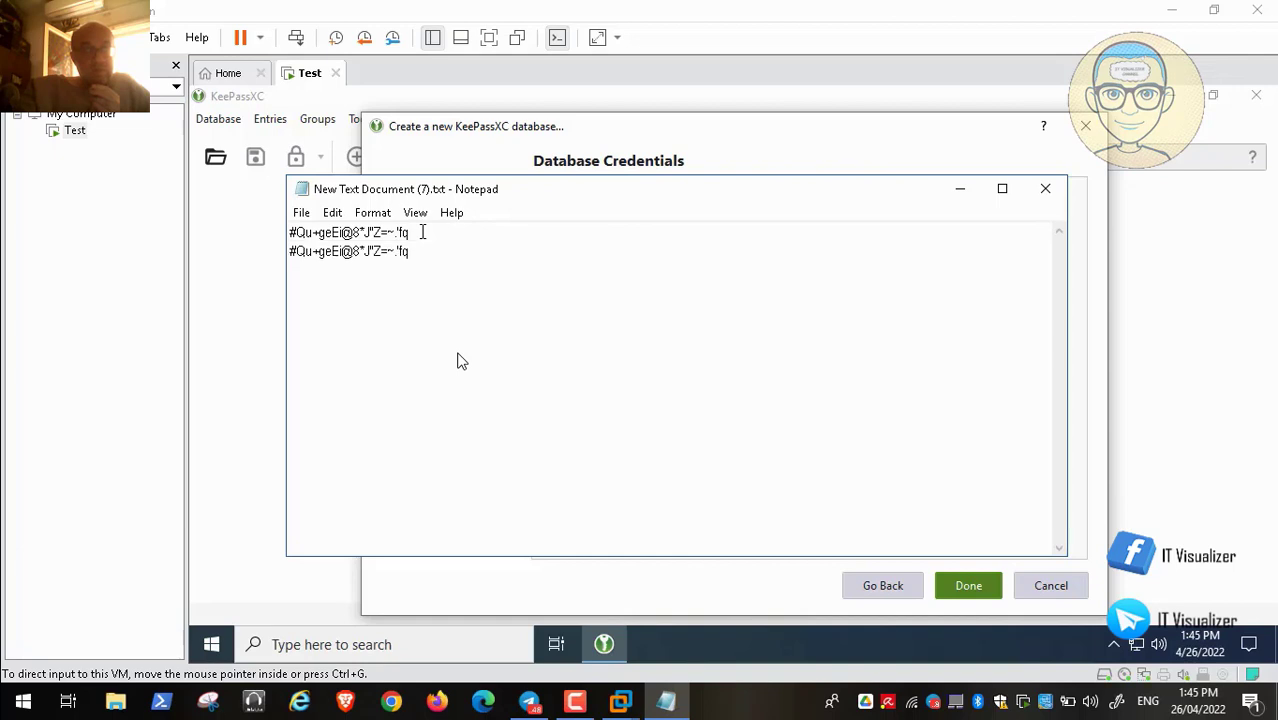
pyautogui.write('1')
pyautogui.moveTo(415, 251); pyautogui.dragTo(286, 255)
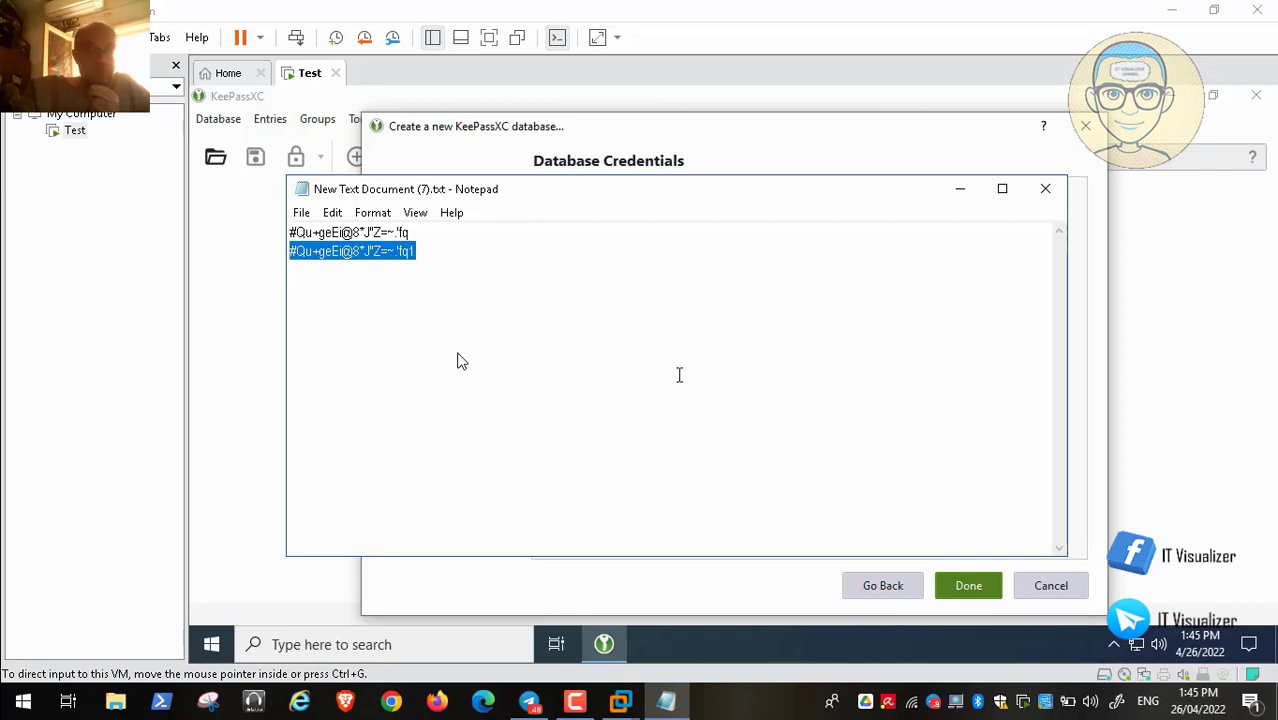
pyautogui.rightClick(320, 251)
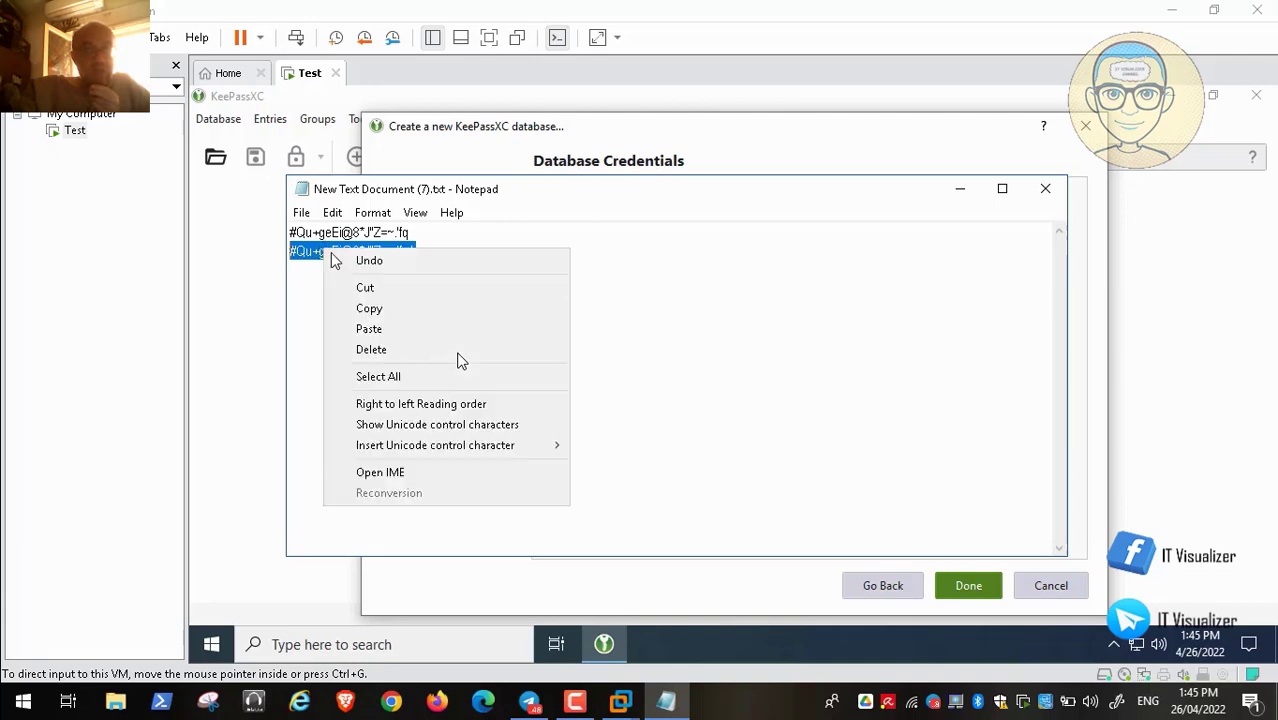
pyautogui.click(369, 309)
# Paste the copied password into Enter password, reveal it to check, then clear it
pyautogui.click(959, 189)
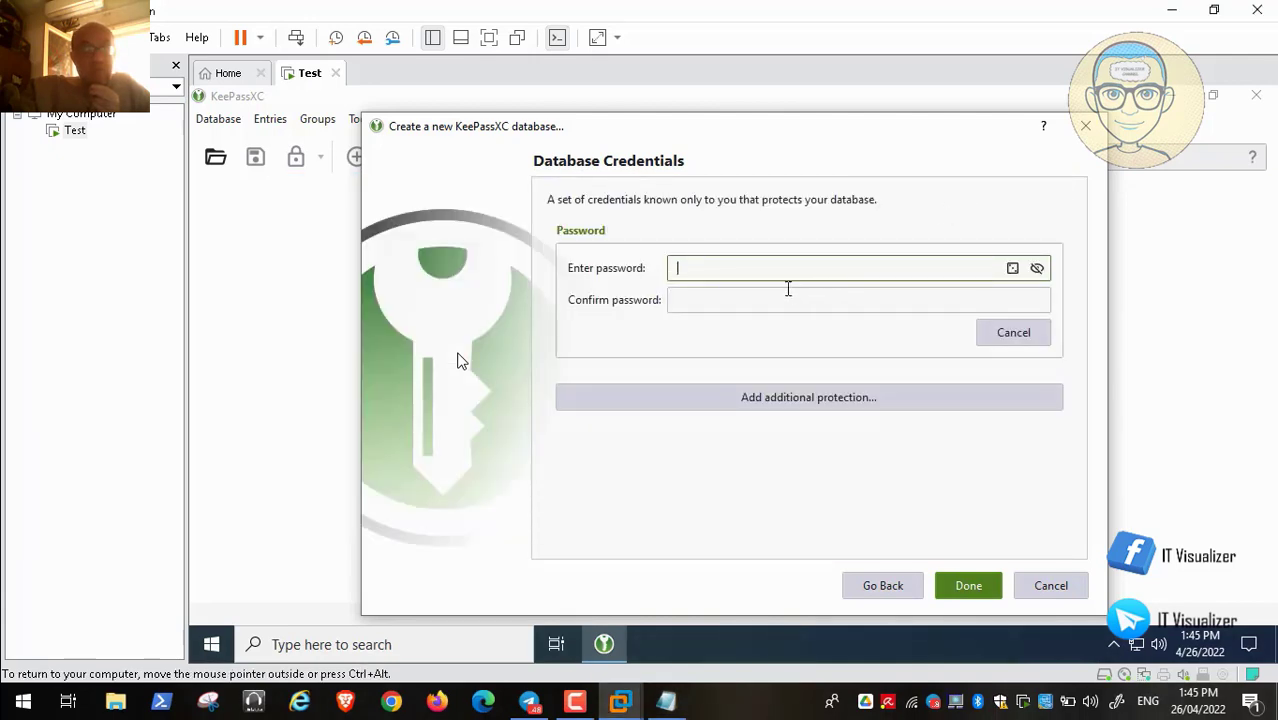
pyautogui.hotkey('ctrl', 'v')
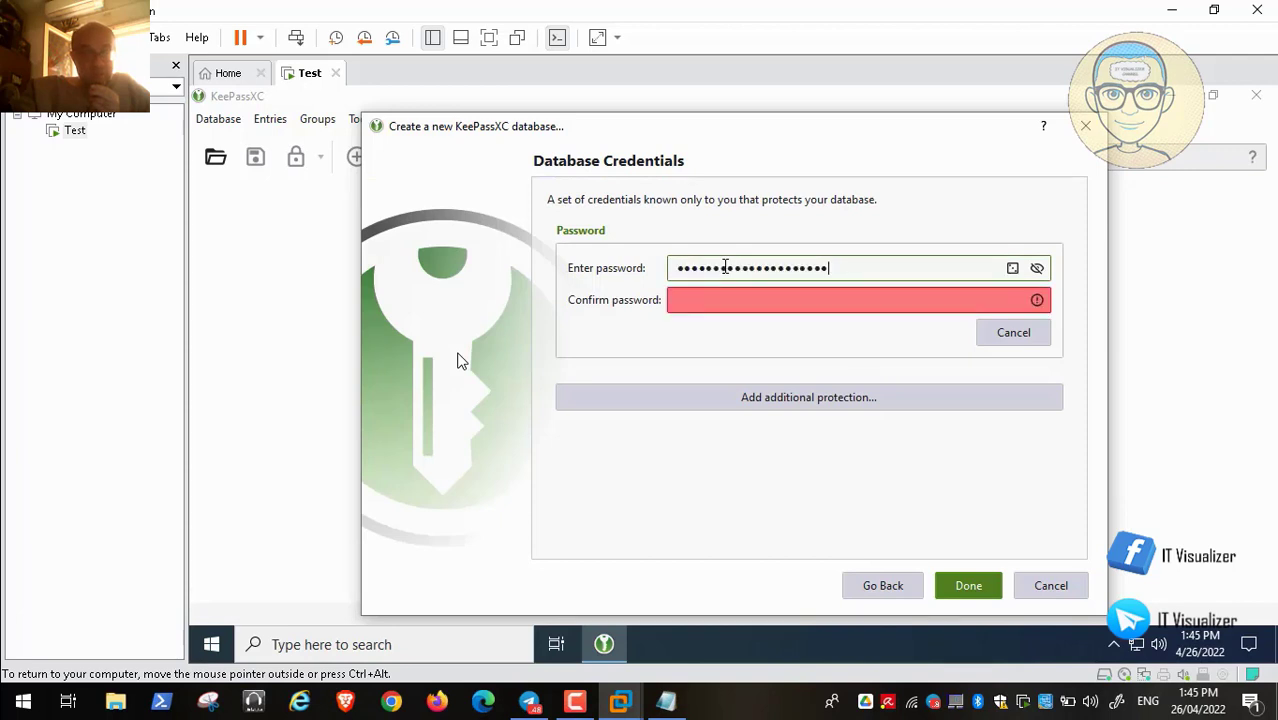
pyautogui.click(1037, 268)
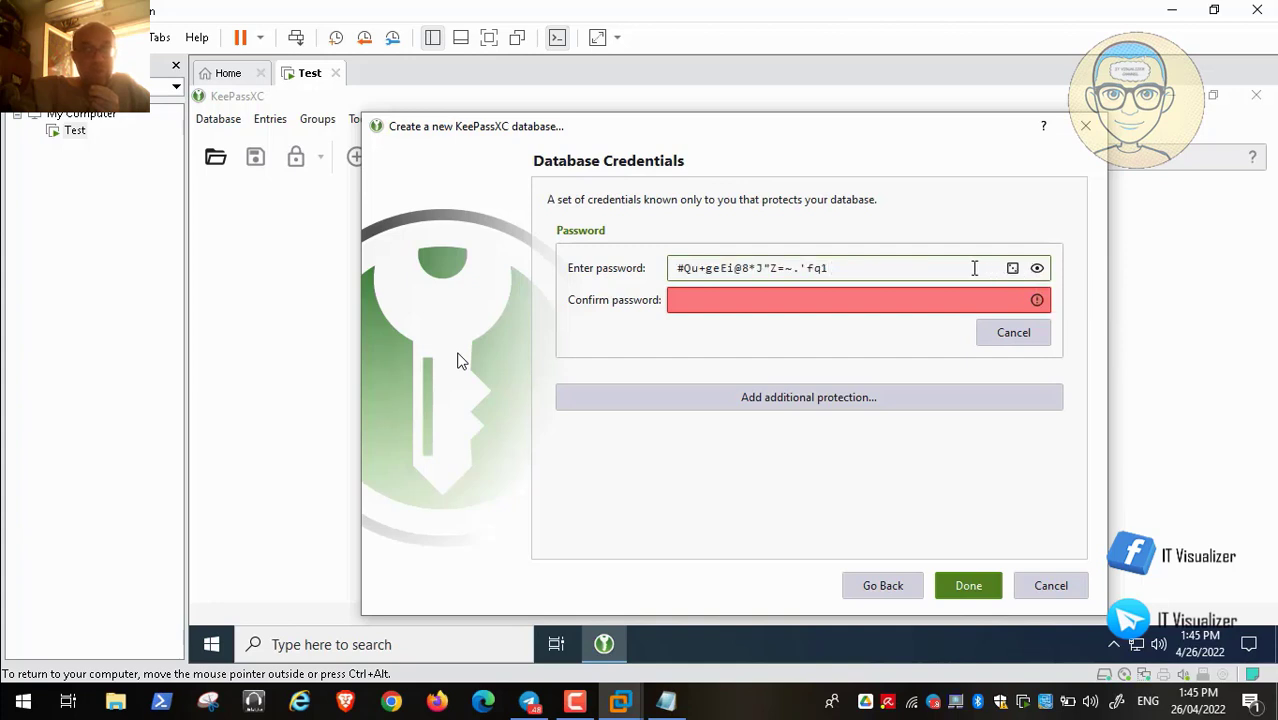
pyautogui.press('BackSpace')
pyautogui.press('BackSpace')
pyautogui.press('BackSpace')
pyautogui.press('BackSpace')
pyautogui.press('BackSpace')
pyautogui.press('BackSpace')
pyautogui.press('BackSpace')
pyautogui.press('BackSpace')
pyautogui.press('BackSpace')
pyautogui.press('BackSpace')
pyautogui.press('BackSpace')
pyautogui.press('BackSpace')
pyautogui.press('BackSpace')
pyautogui.press('BackSpace')
pyautogui.press('BackSpace')
pyautogui.press('BackSpace')
pyautogui.press('BackSpace')
pyautogui.press('BackSpace')
pyautogui.press('BackSpace')
pyautogui.press('BackSpace')
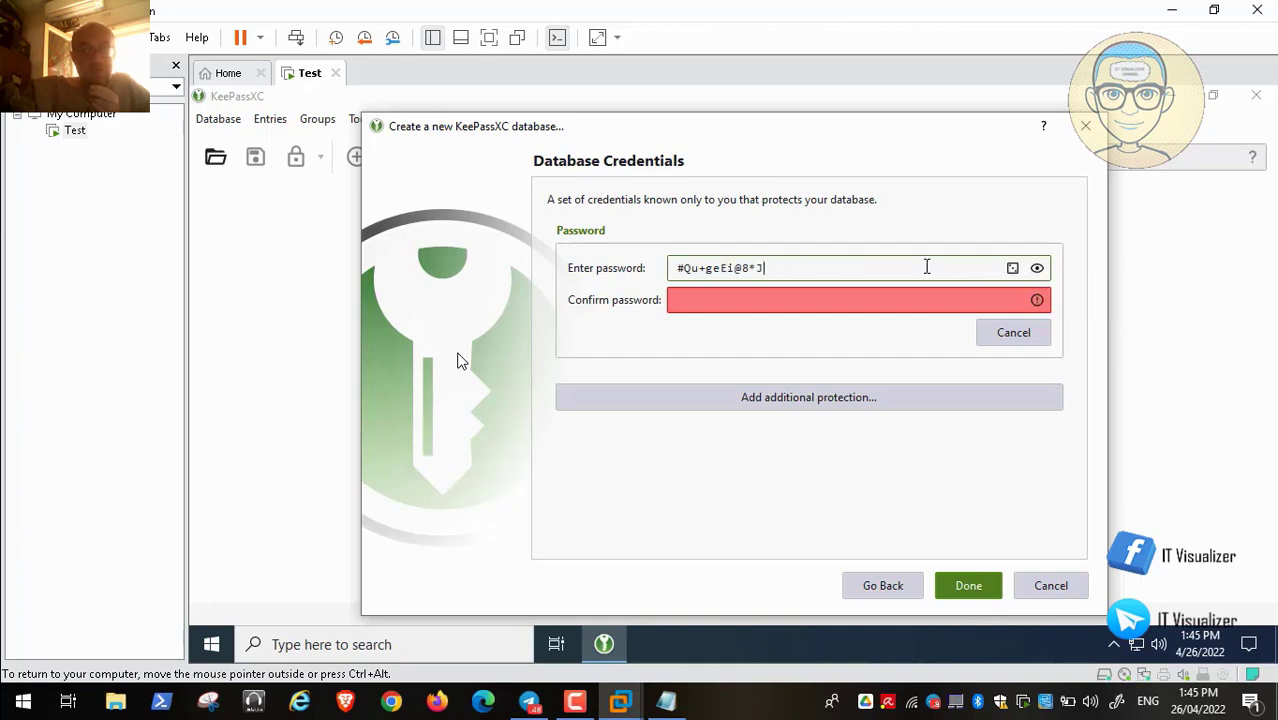
# Generate a 30-character password in the password generator and copy it
pyautogui.click(1012, 268)
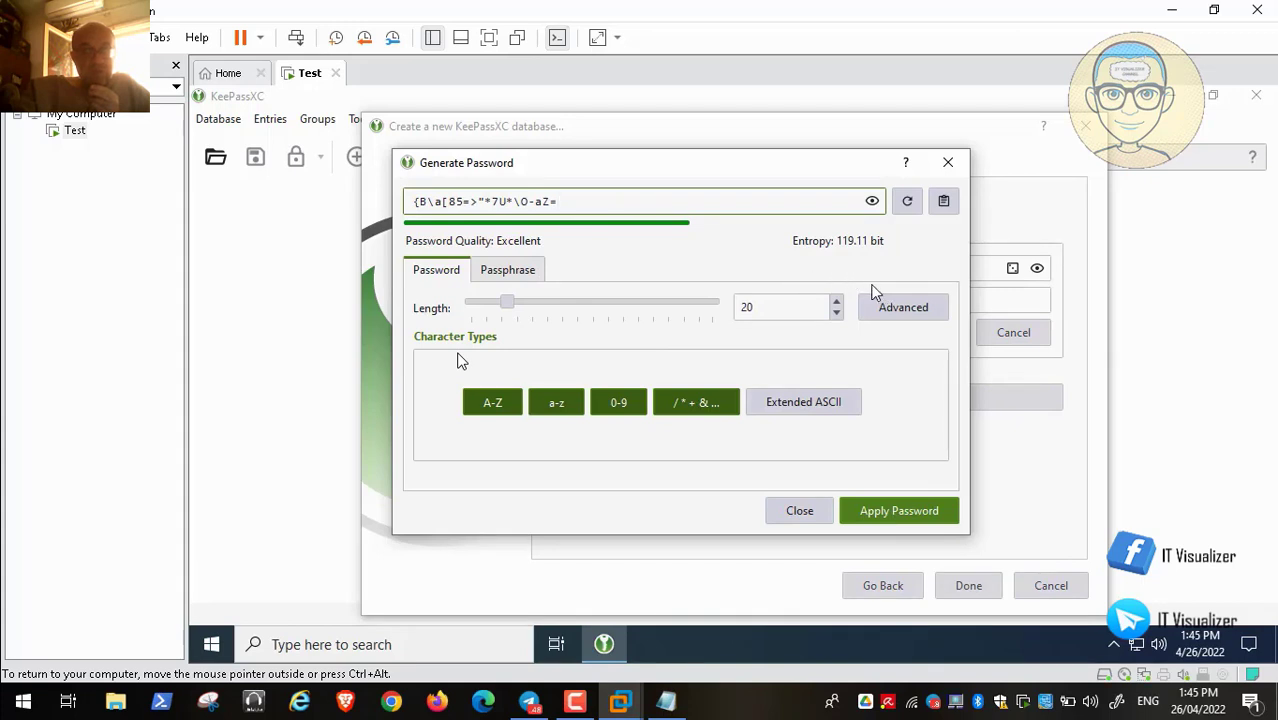
pyautogui.doubleClick(750, 309)
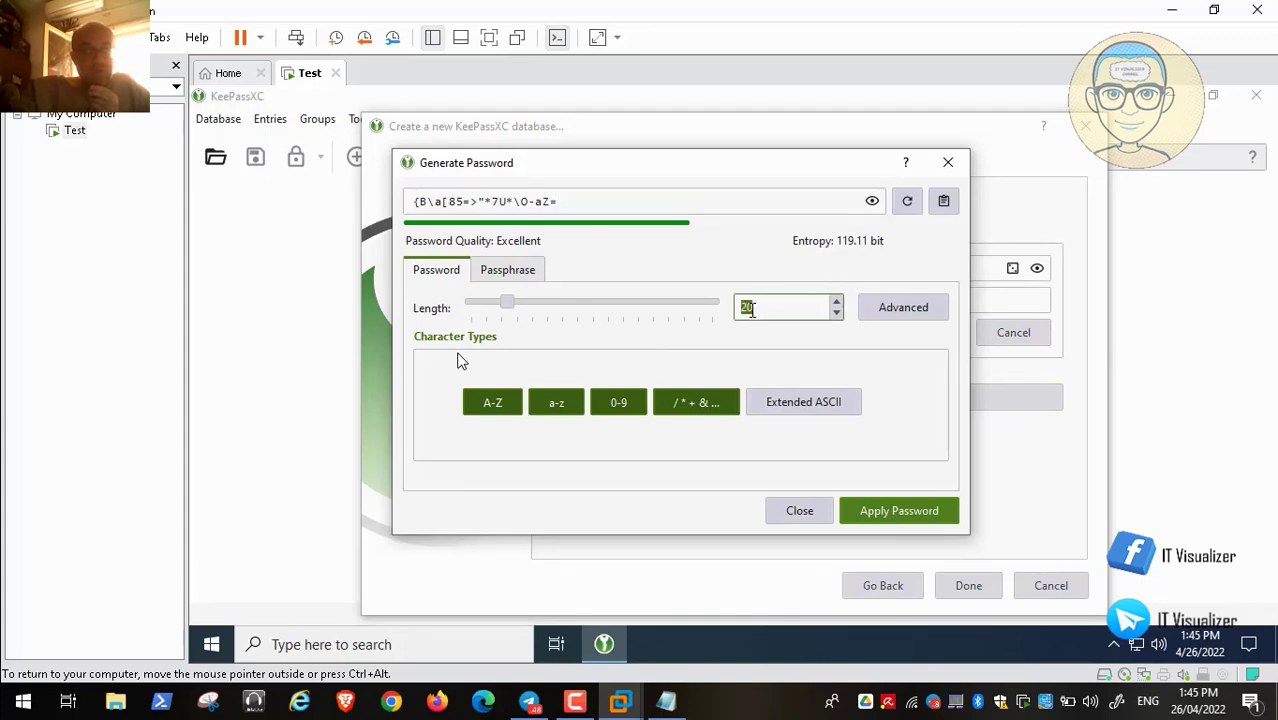
pyautogui.write('30')
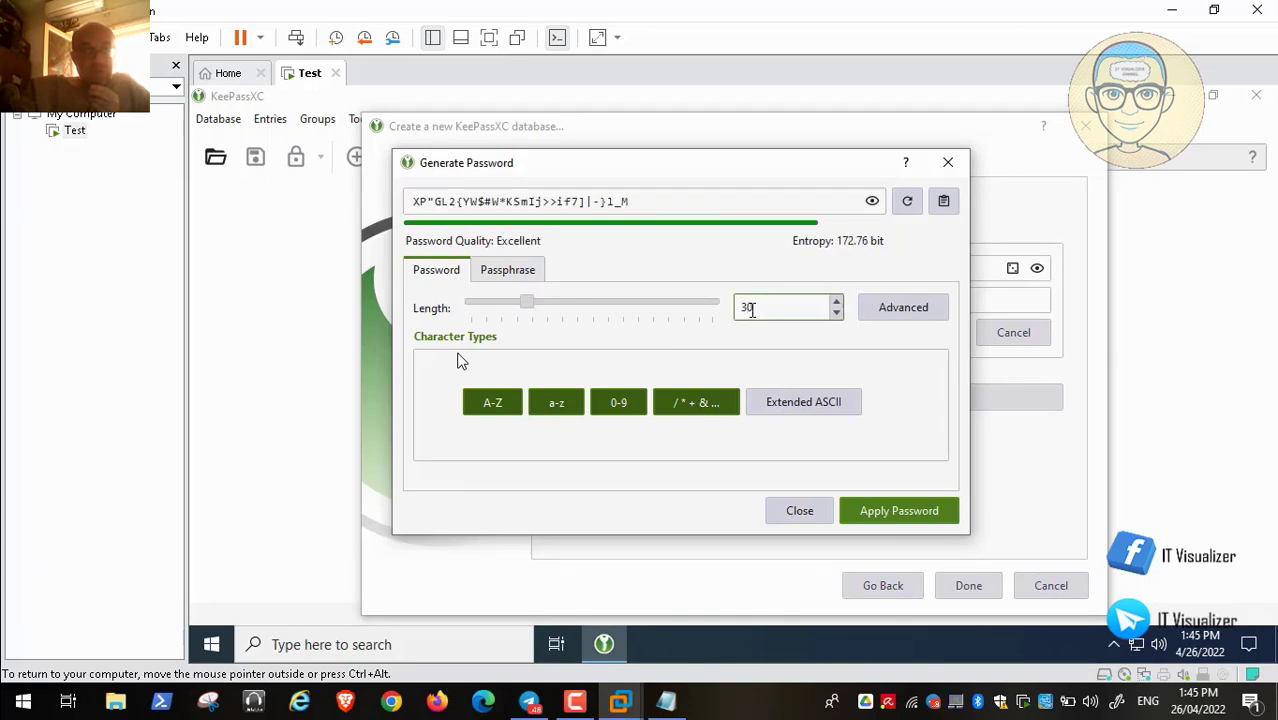
pyautogui.click(945, 203)
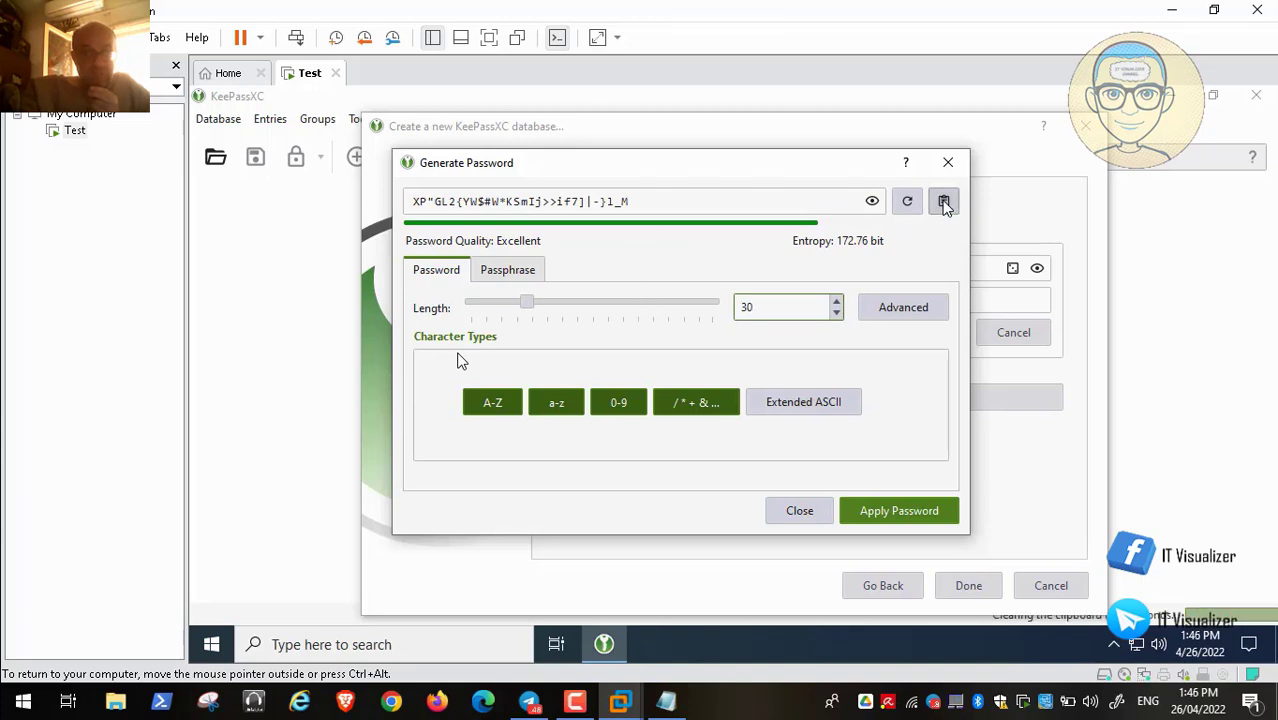
# Save the generated password as a new Notepad line, apply it, and expand additional protection
pyautogui.click(666, 702)
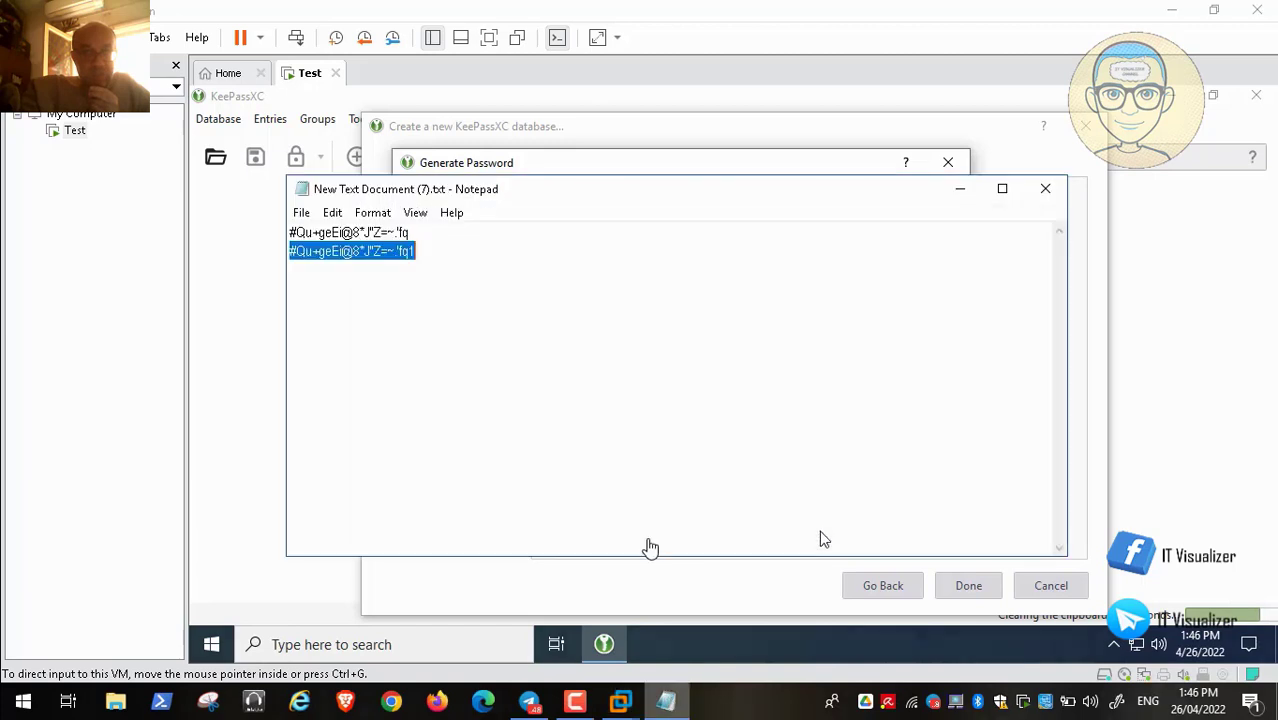
pyautogui.click(408, 277)
pyautogui.press('Return')
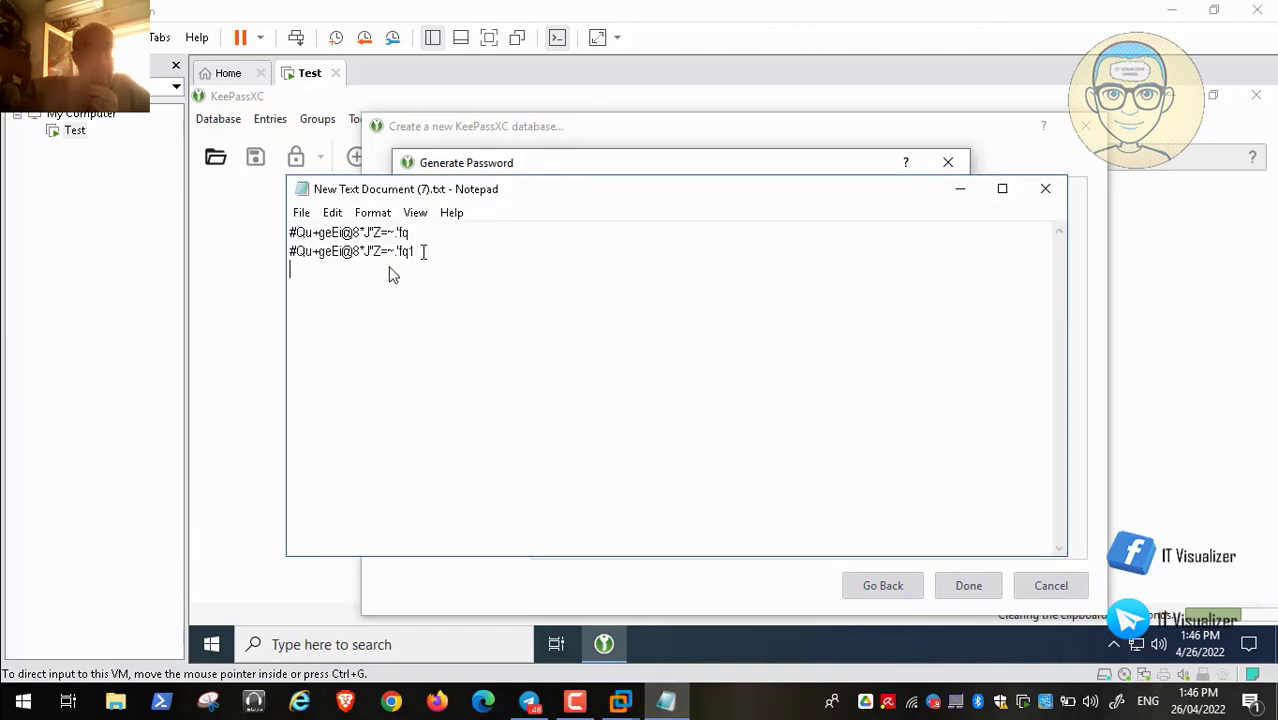
pyautogui.hotkey('ctrl', 'v')
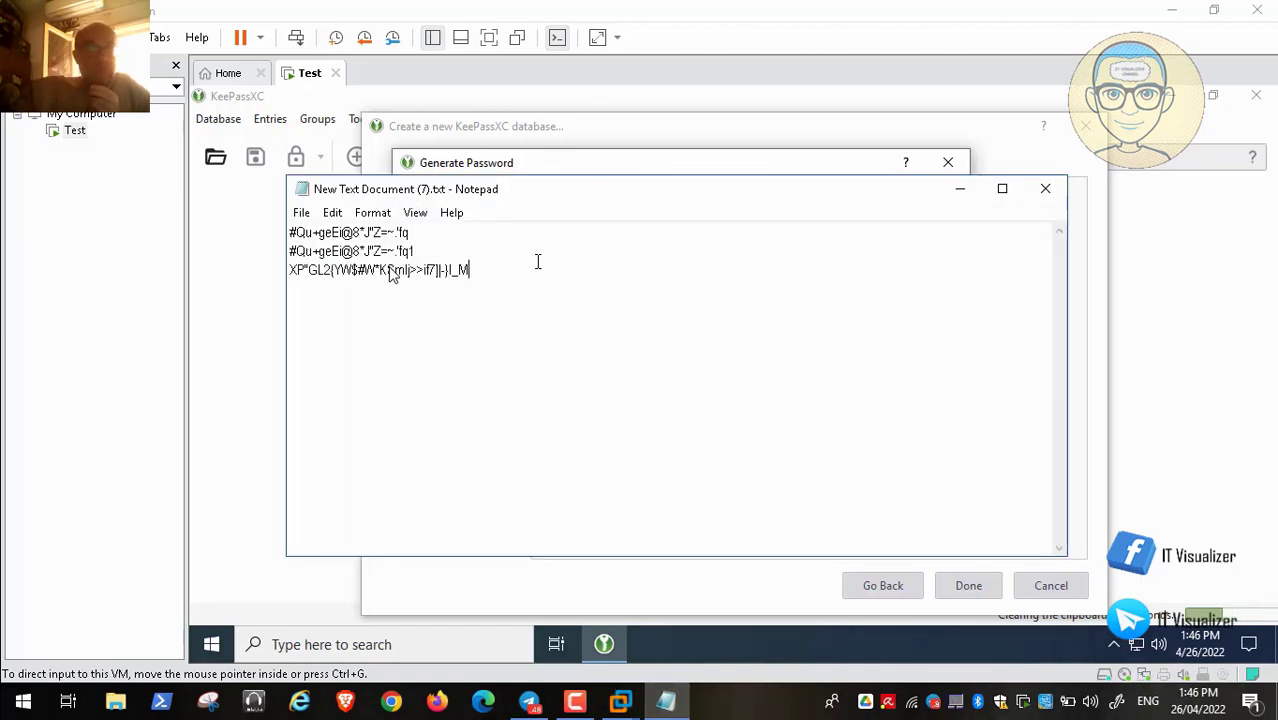
pyautogui.click(960, 189)
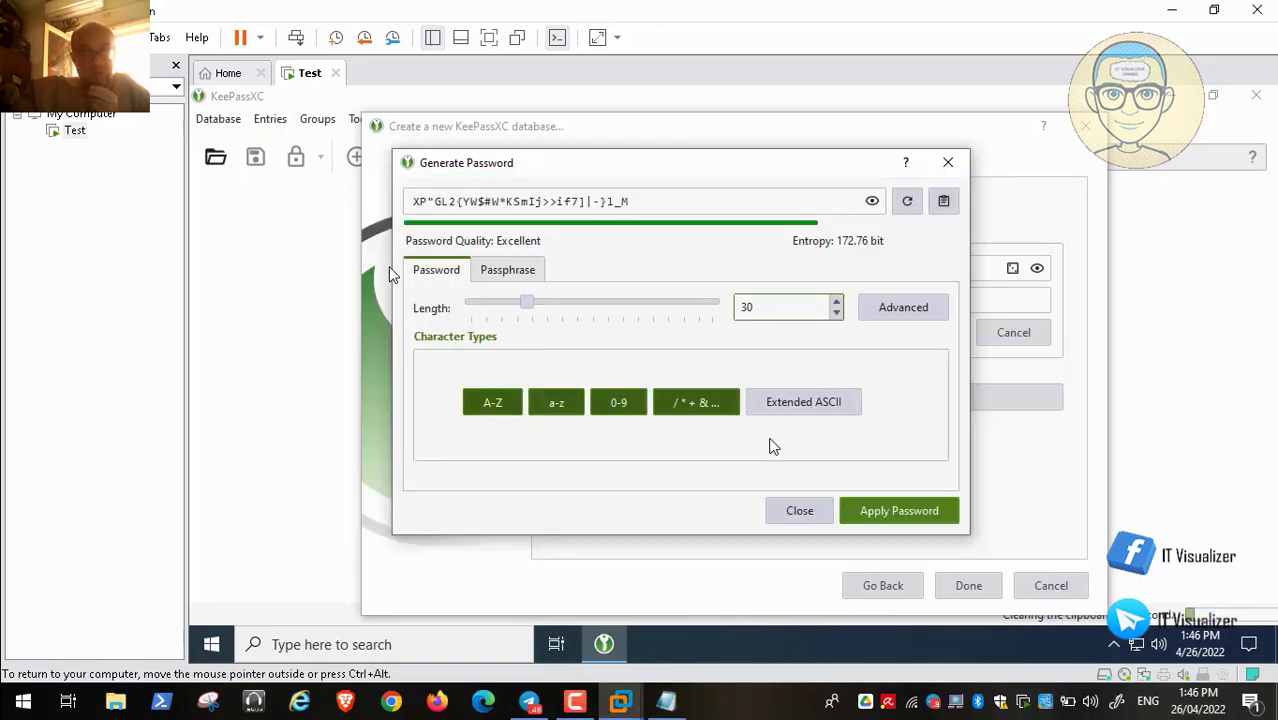
pyautogui.click(866, 510)
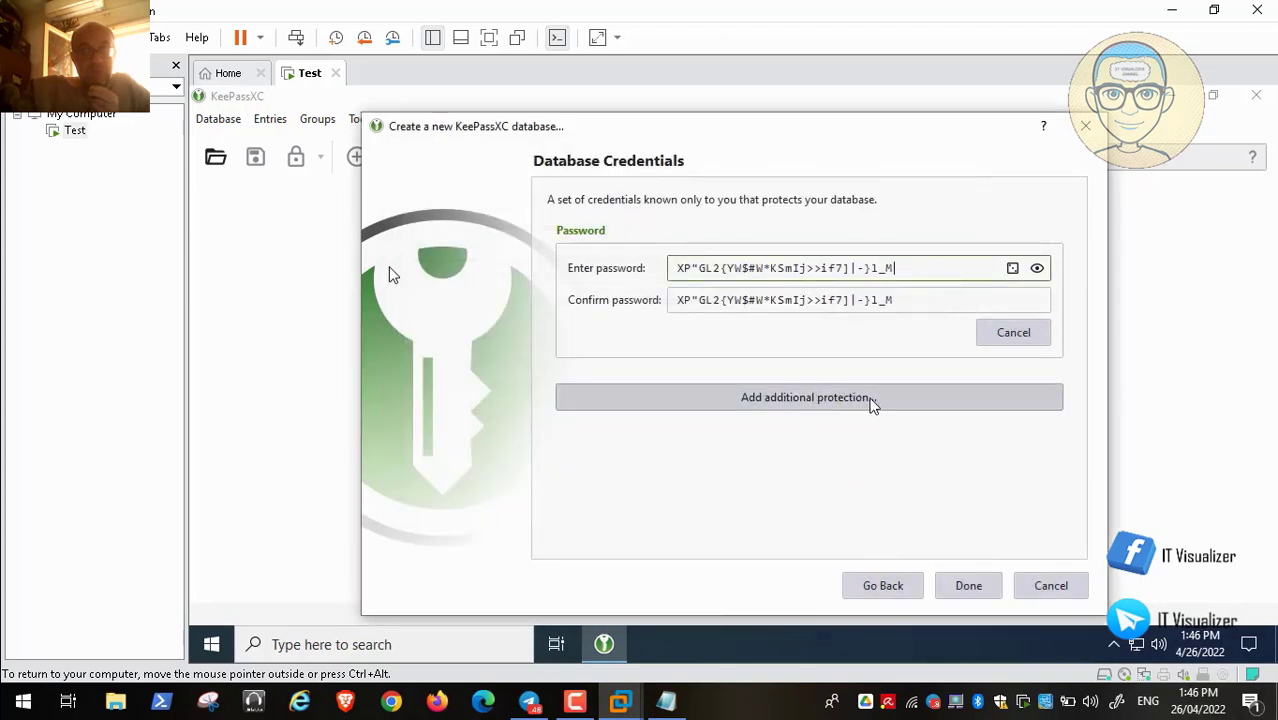
pyautogui.click(892, 400)
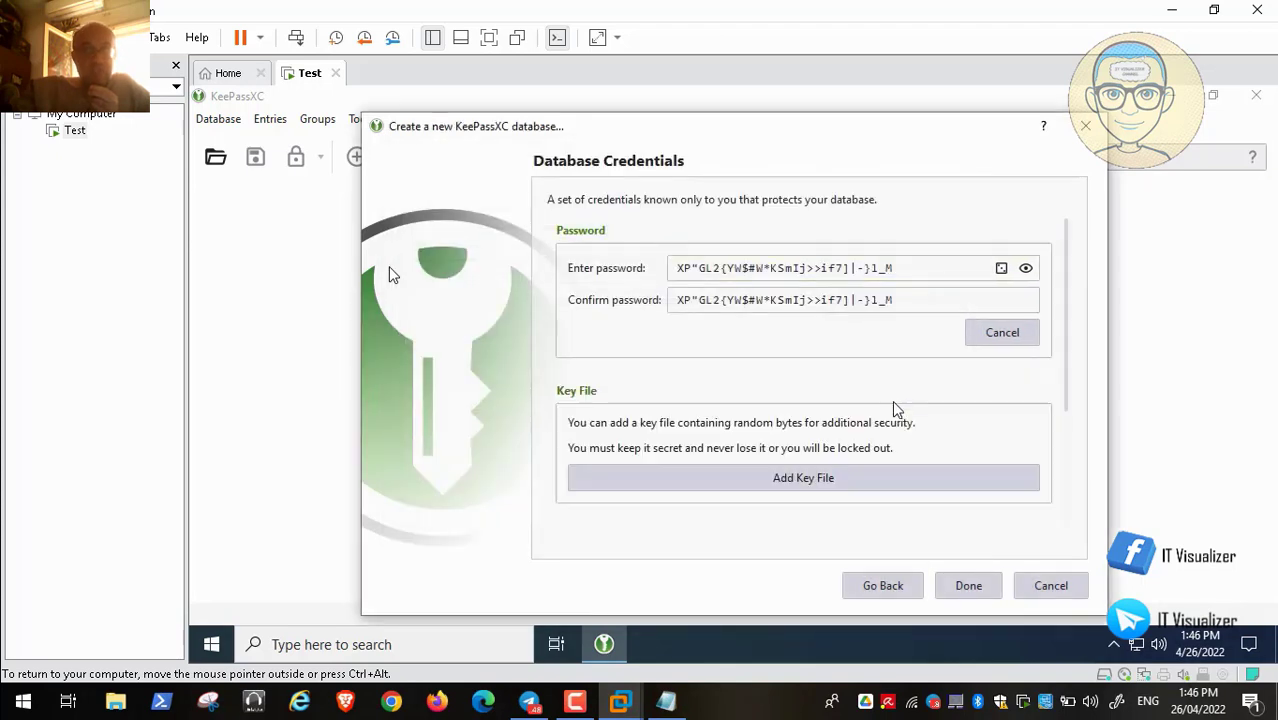
# Add a key file, abandoning the existing-file picker and dismissing the invalid key file warning
pyautogui.click(760, 477)
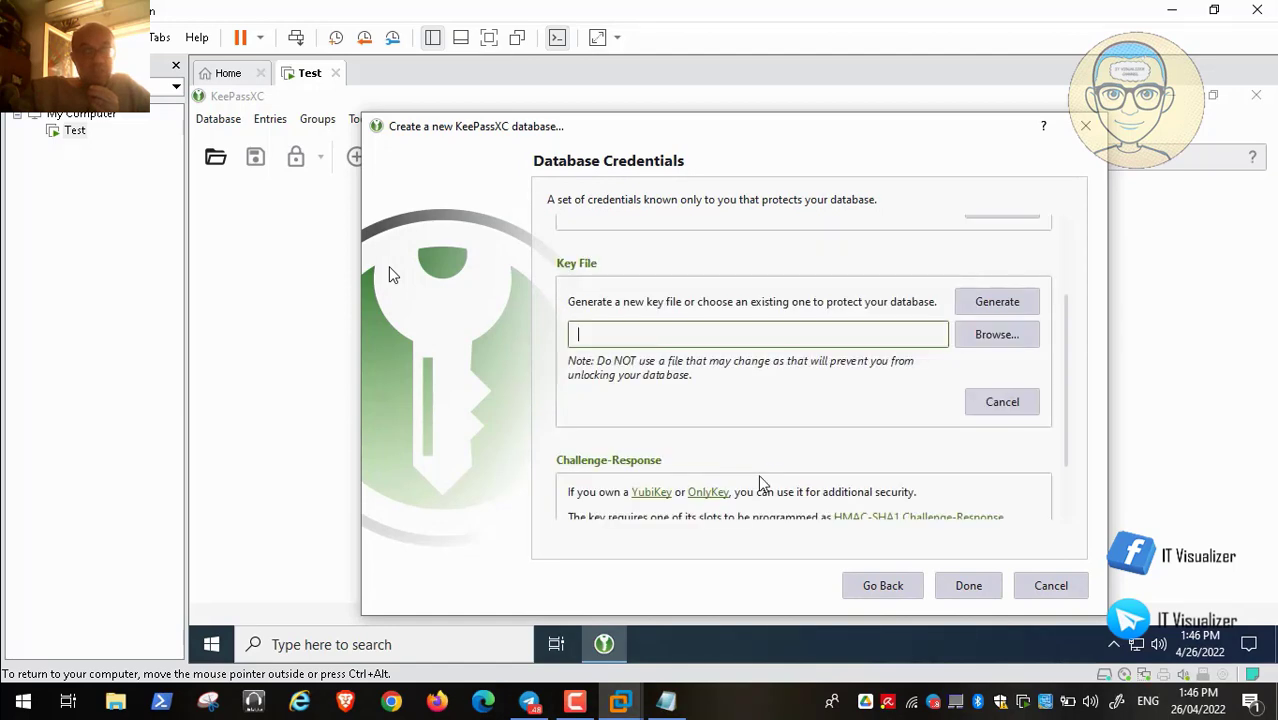
pyautogui.click(997, 334)
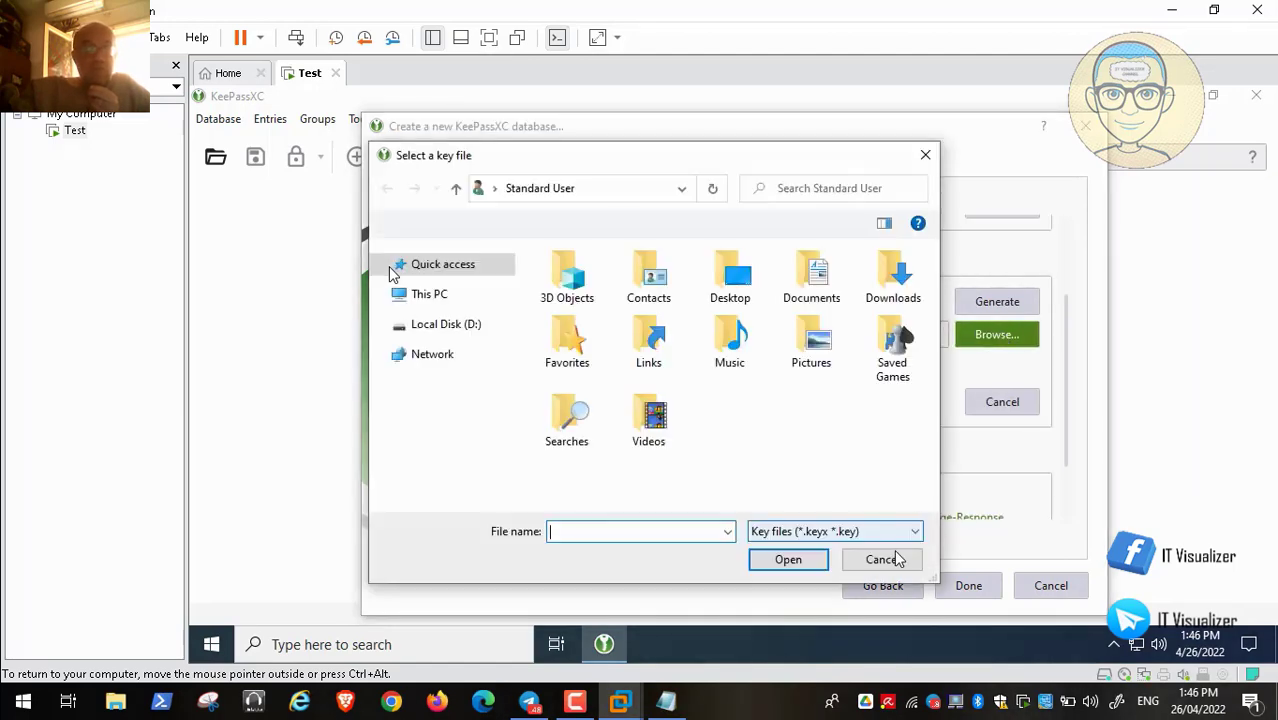
pyautogui.click(879, 561)
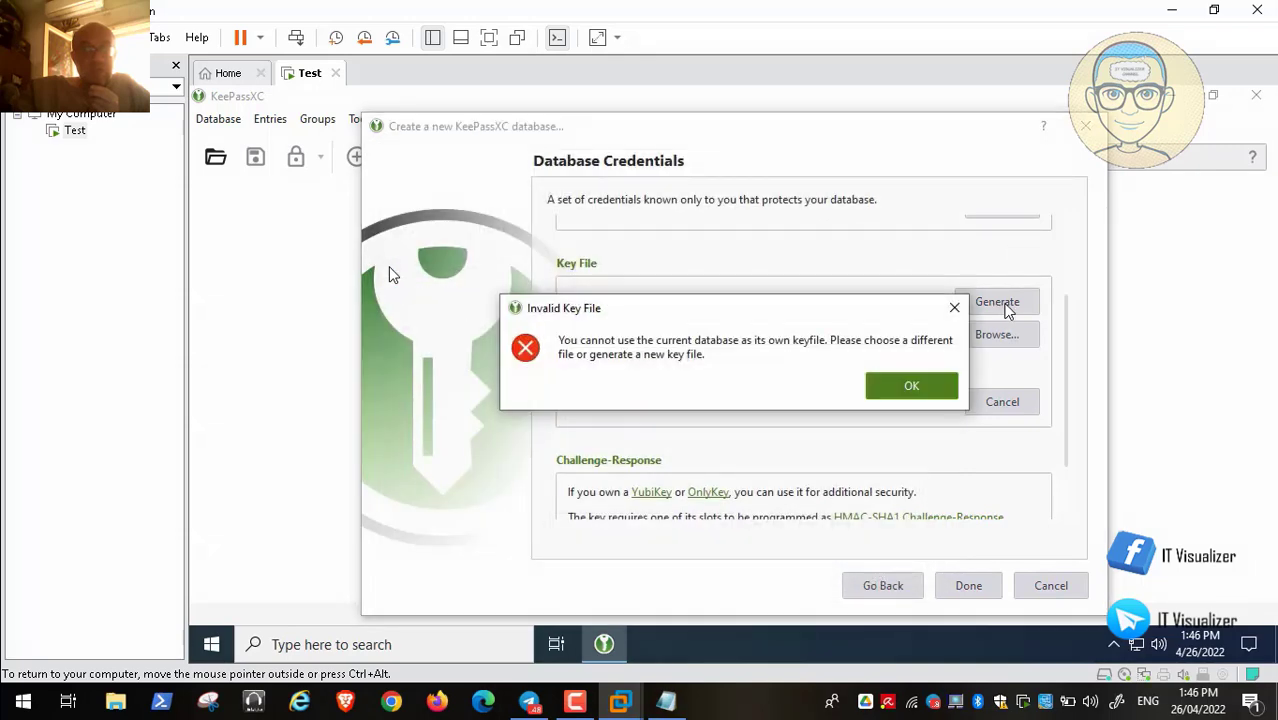
pyautogui.click(913, 385)
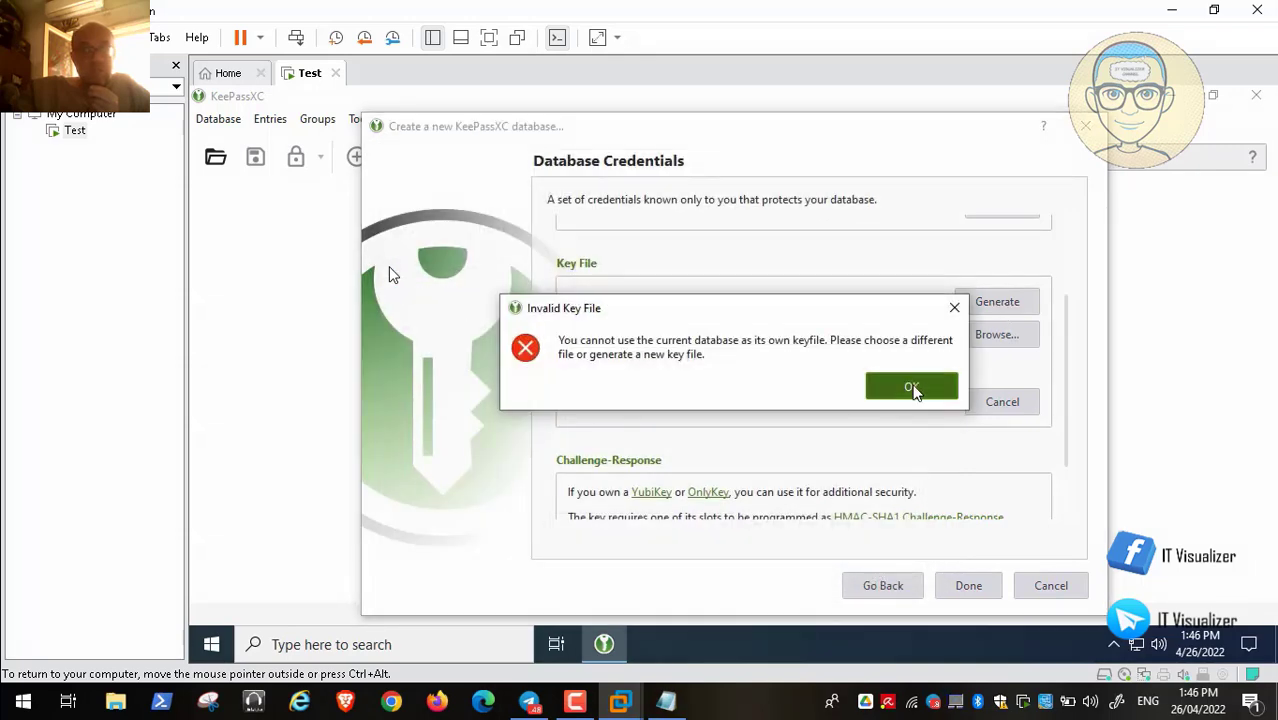
# Generate a new key file named Keyuuser.keyx in D:\Keepass Key
pyautogui.click(968, 312)
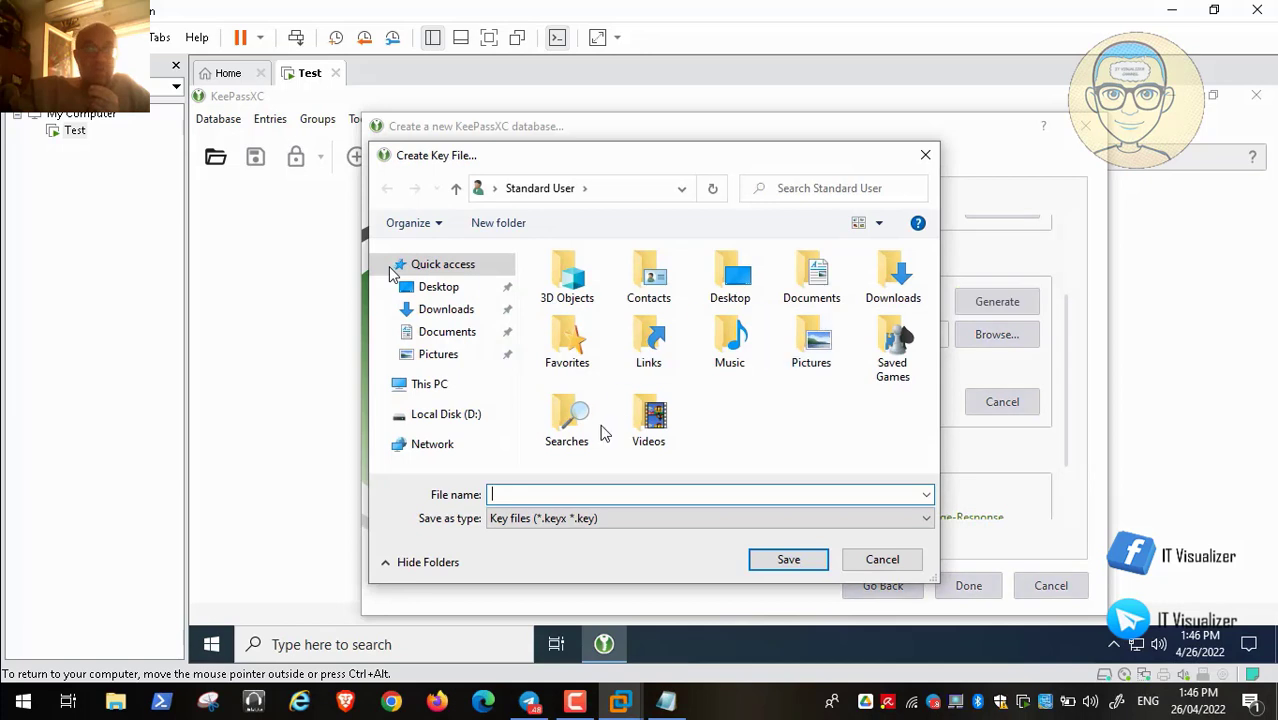
pyautogui.click(437, 419)
pyautogui.doubleClick(608, 338)
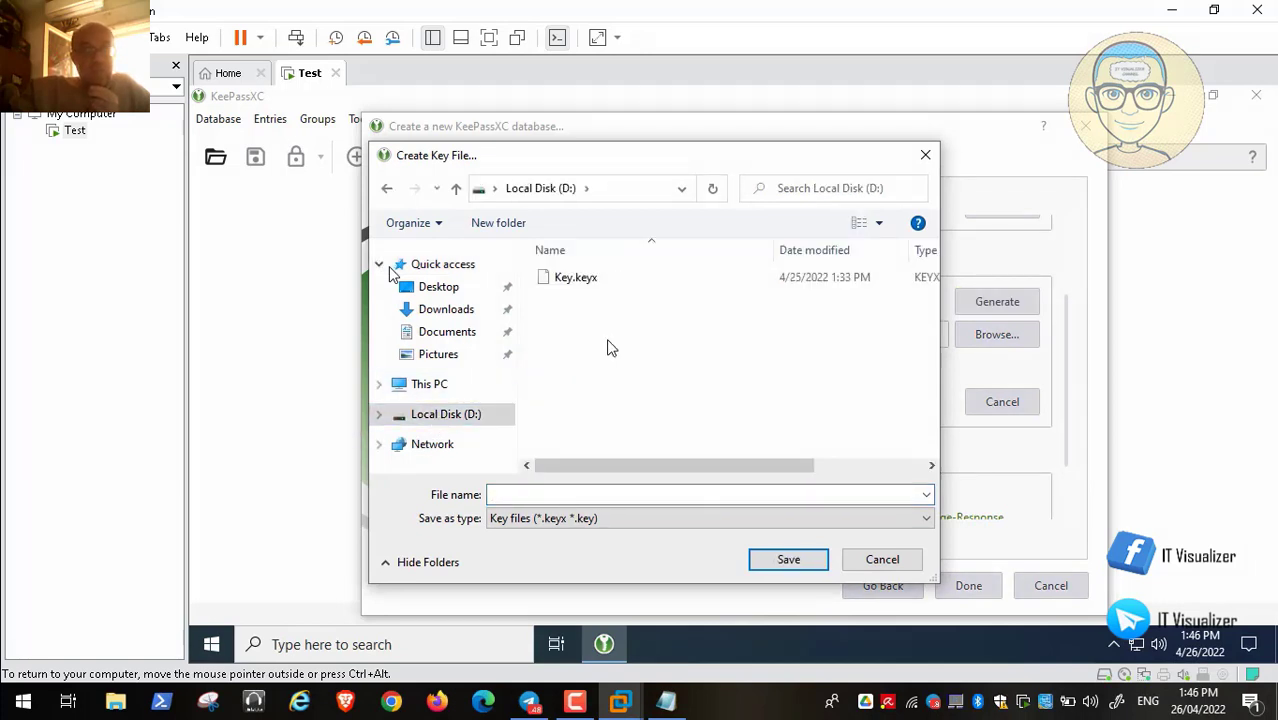
pyautogui.click(581, 287)
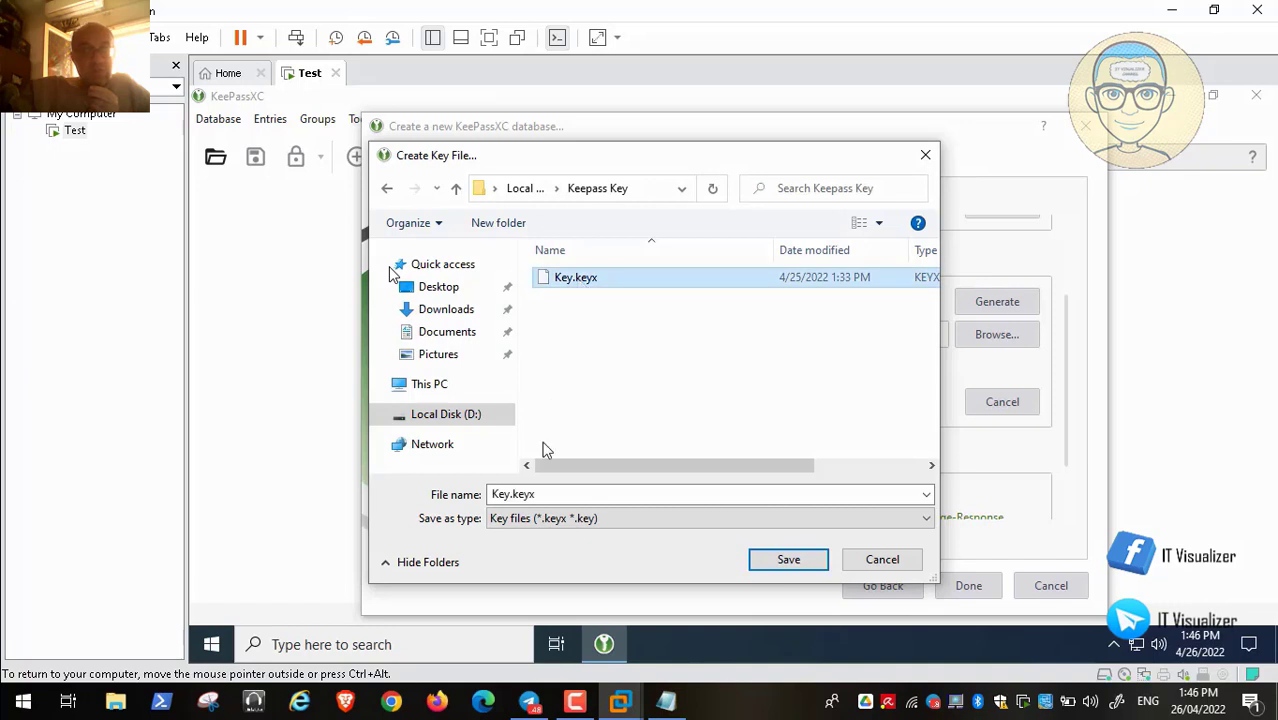
pyautogui.click(512, 494)
pyautogui.click(512, 494)
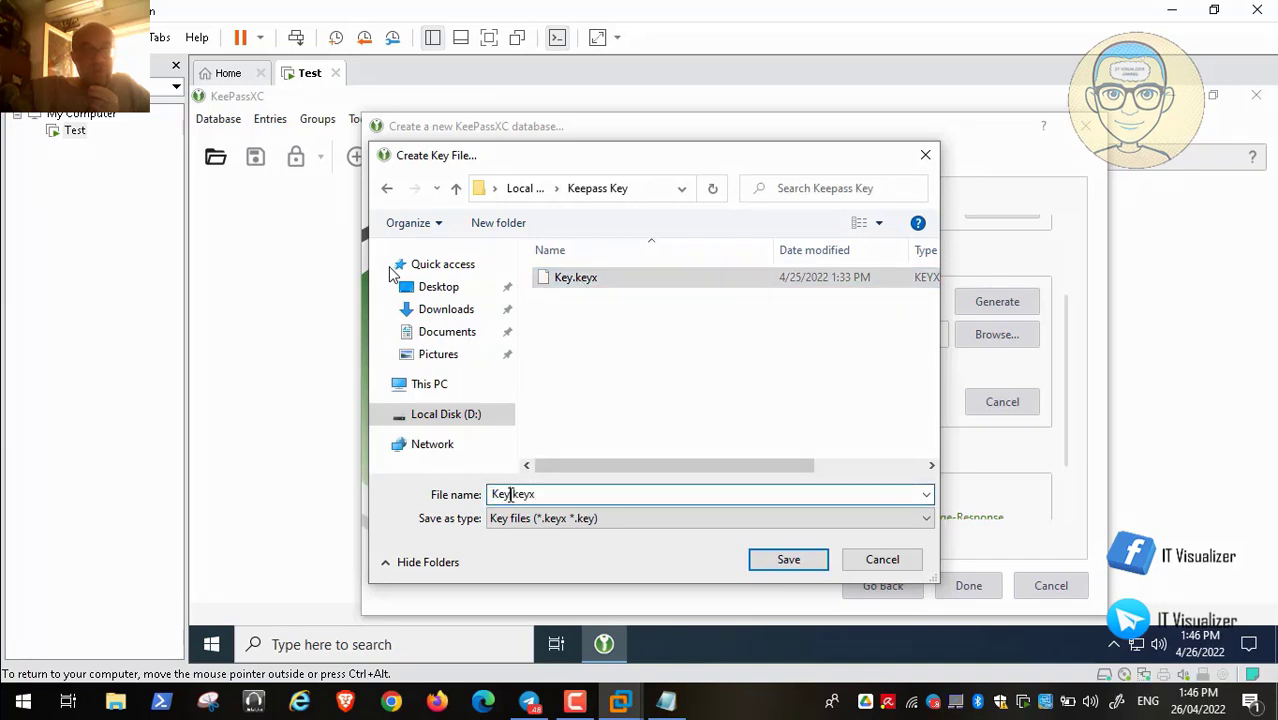
pyautogui.write('1')
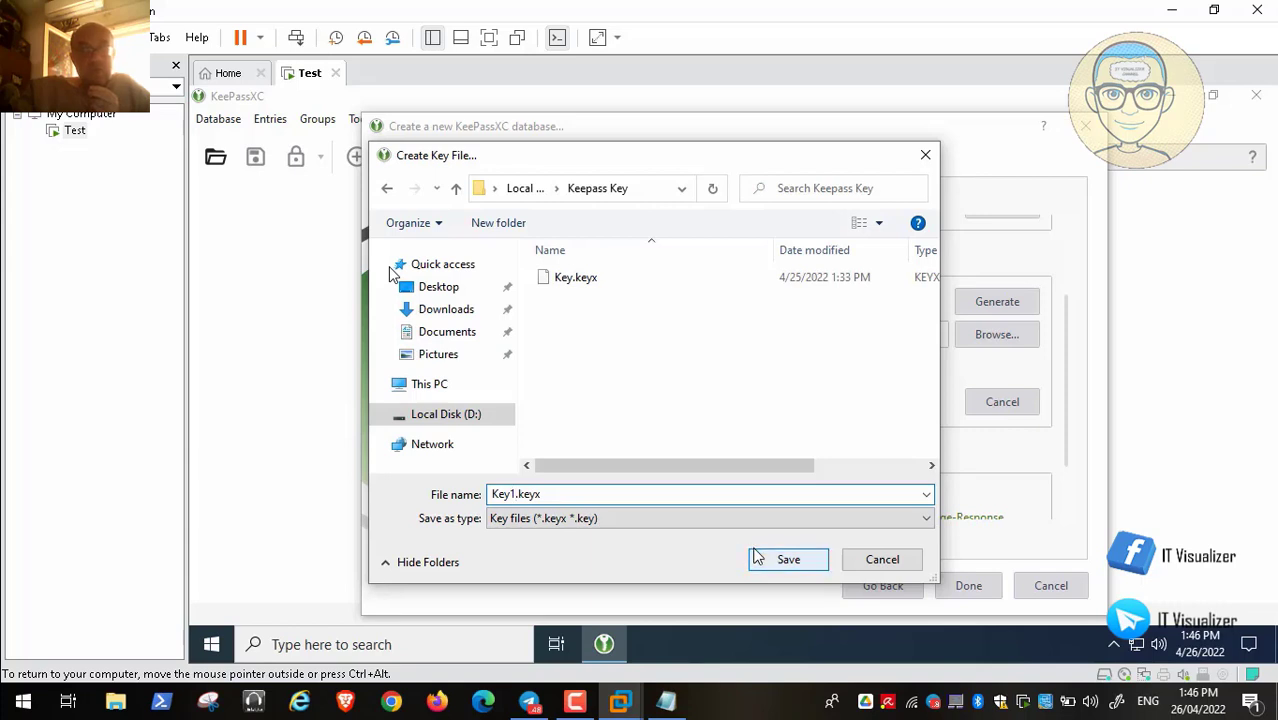
pyautogui.press('BackSpace')
pyautogui.write('us')
pyautogui.press('BackSpace')
pyautogui.press('BackSpace')
pyautogui.write('uuser')
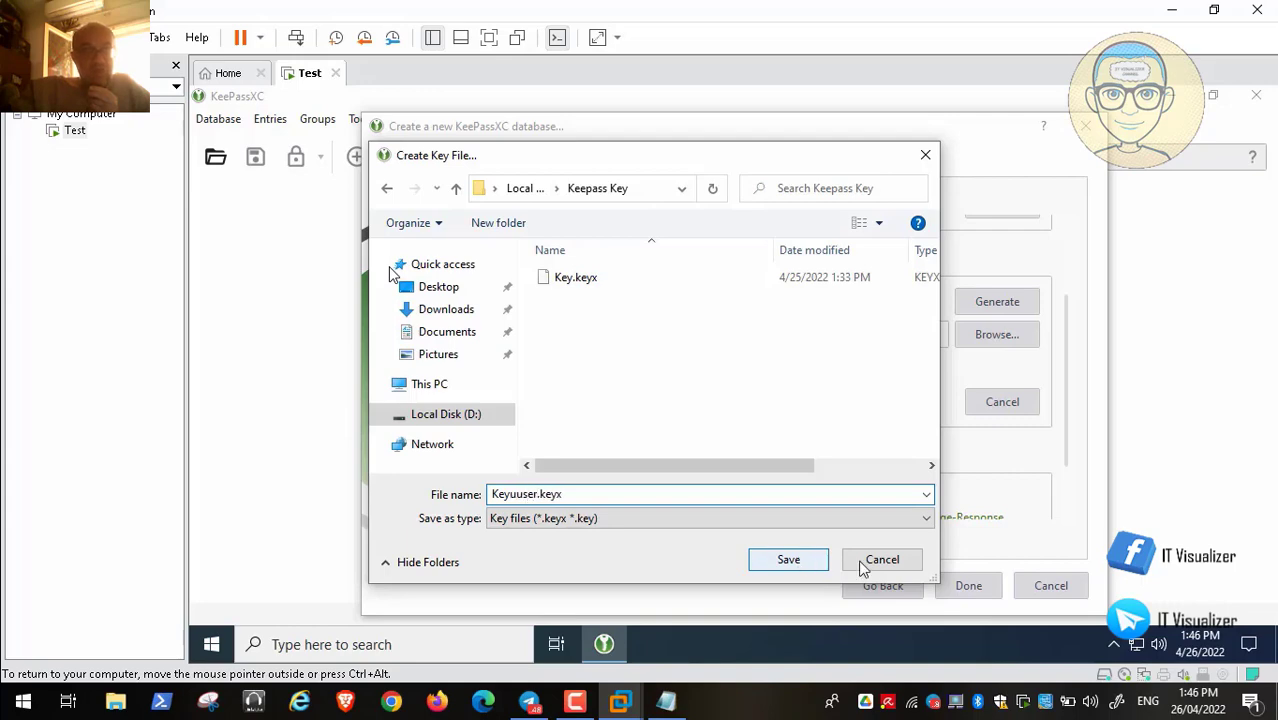
pyautogui.click(789, 560)
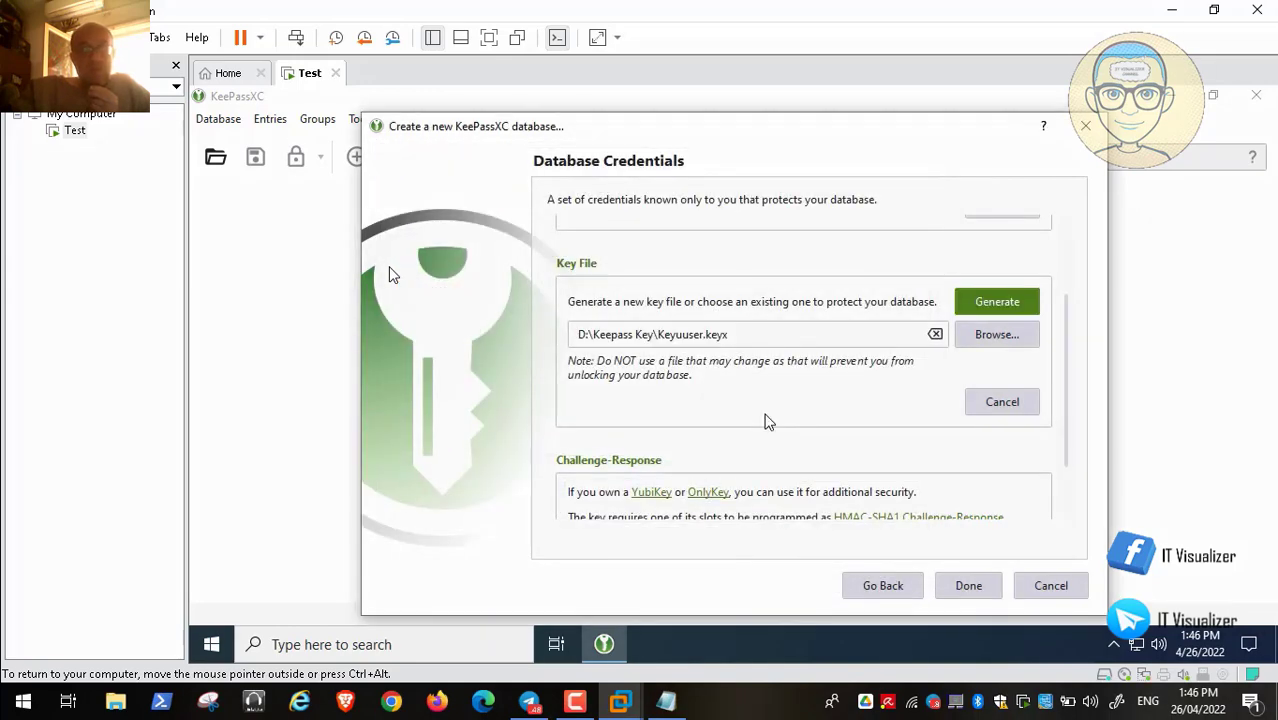
# Finish the credentials and save the database in D:\Keepass Database with 'user' appended to its name
pyautogui.click(975, 588)
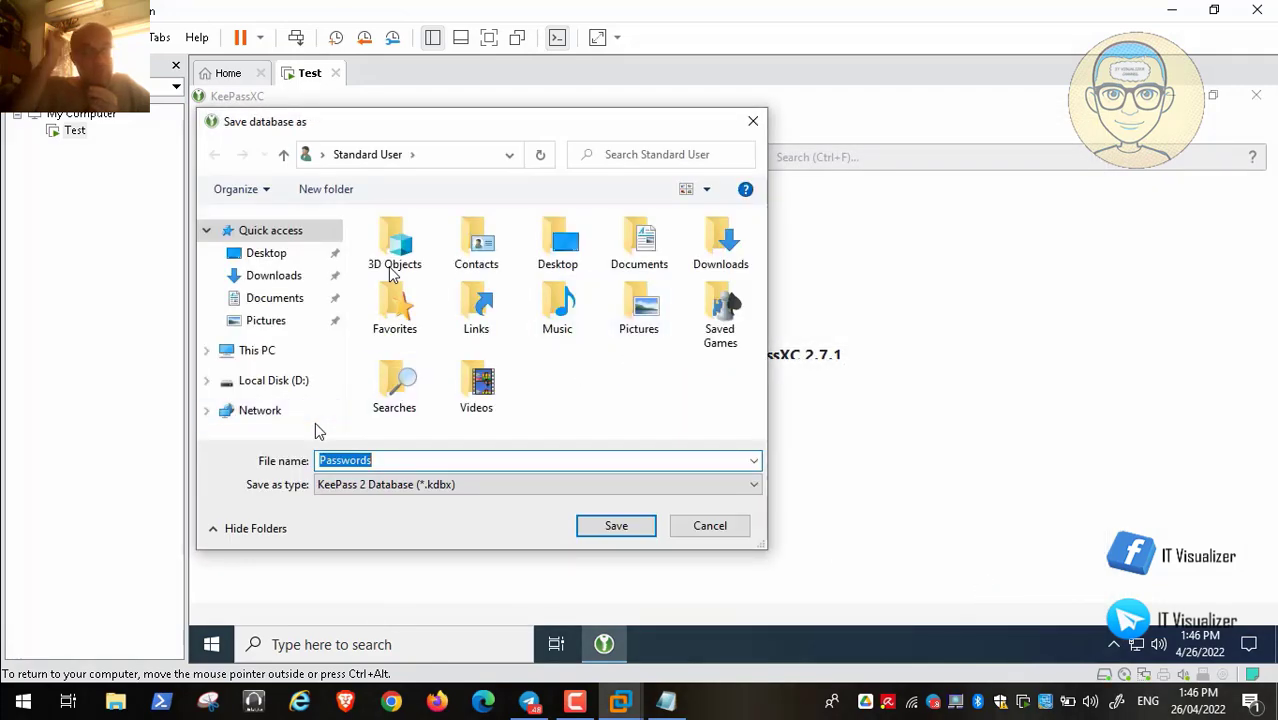
pyautogui.click(281, 388)
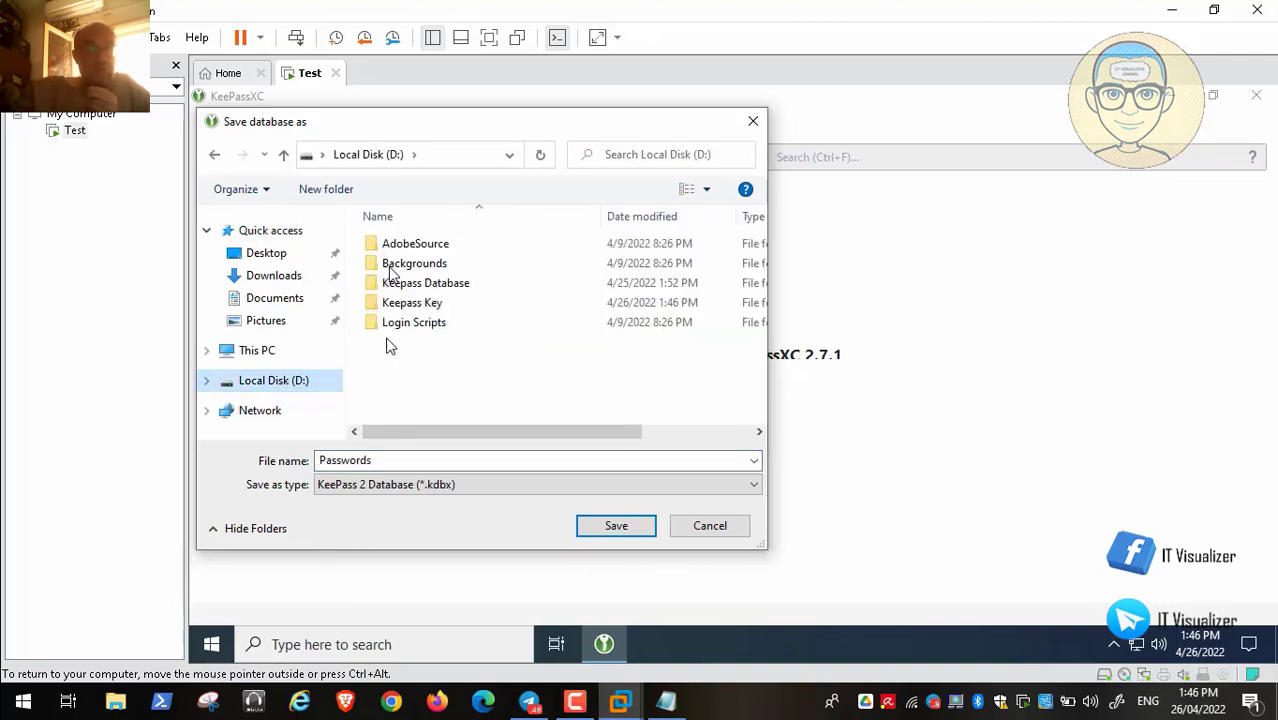
pyautogui.doubleClick(430, 285)
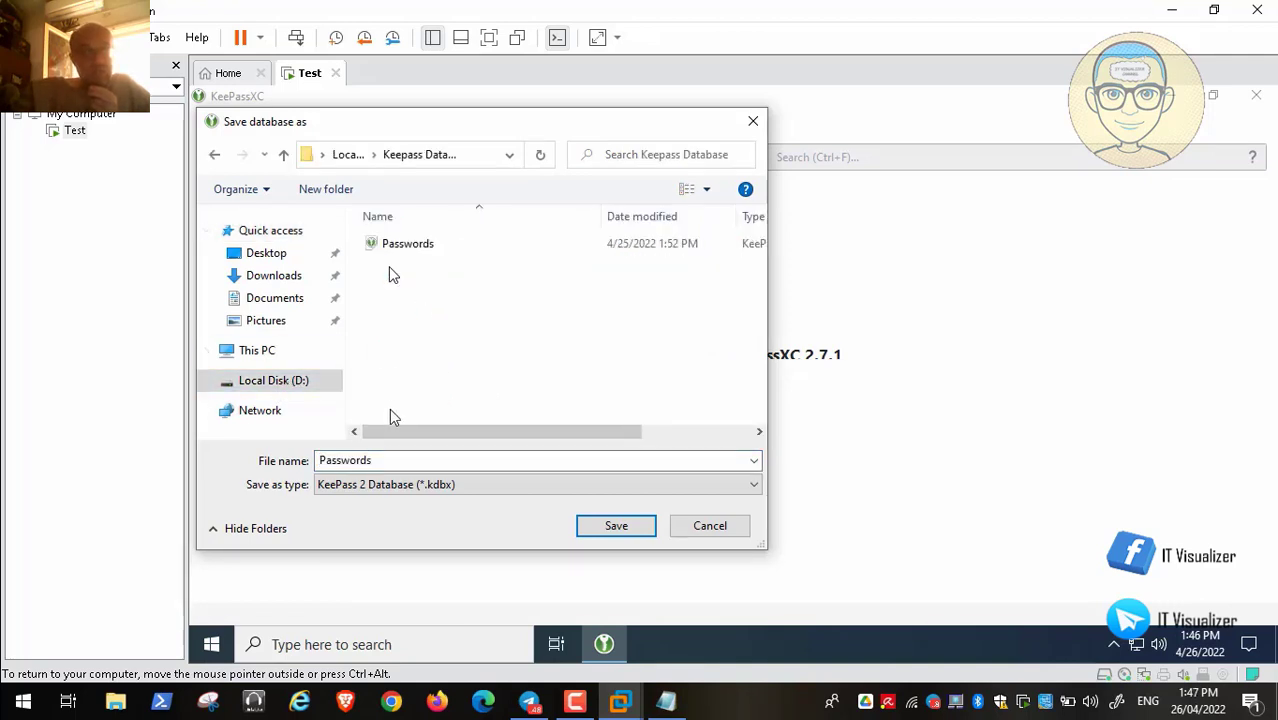
pyautogui.doubleClick(381, 459)
pyautogui.click(382, 459)
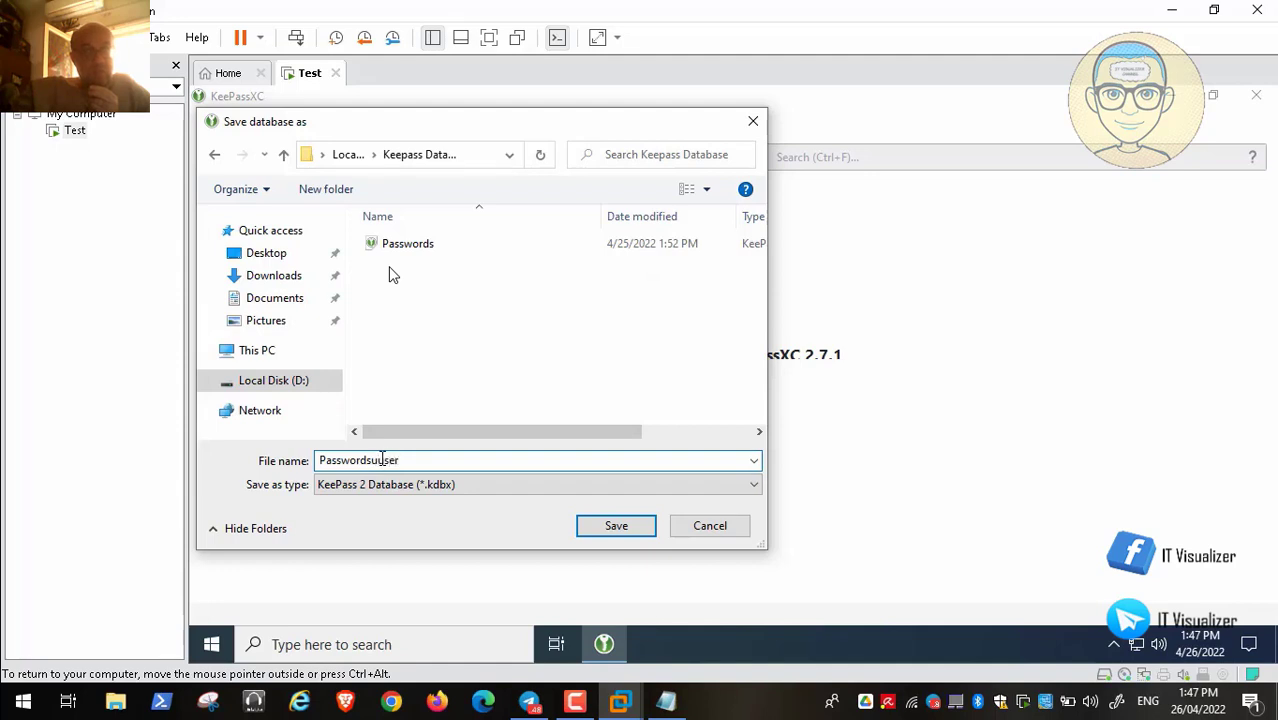
pyautogui.write('user')
pyautogui.click(634, 527)
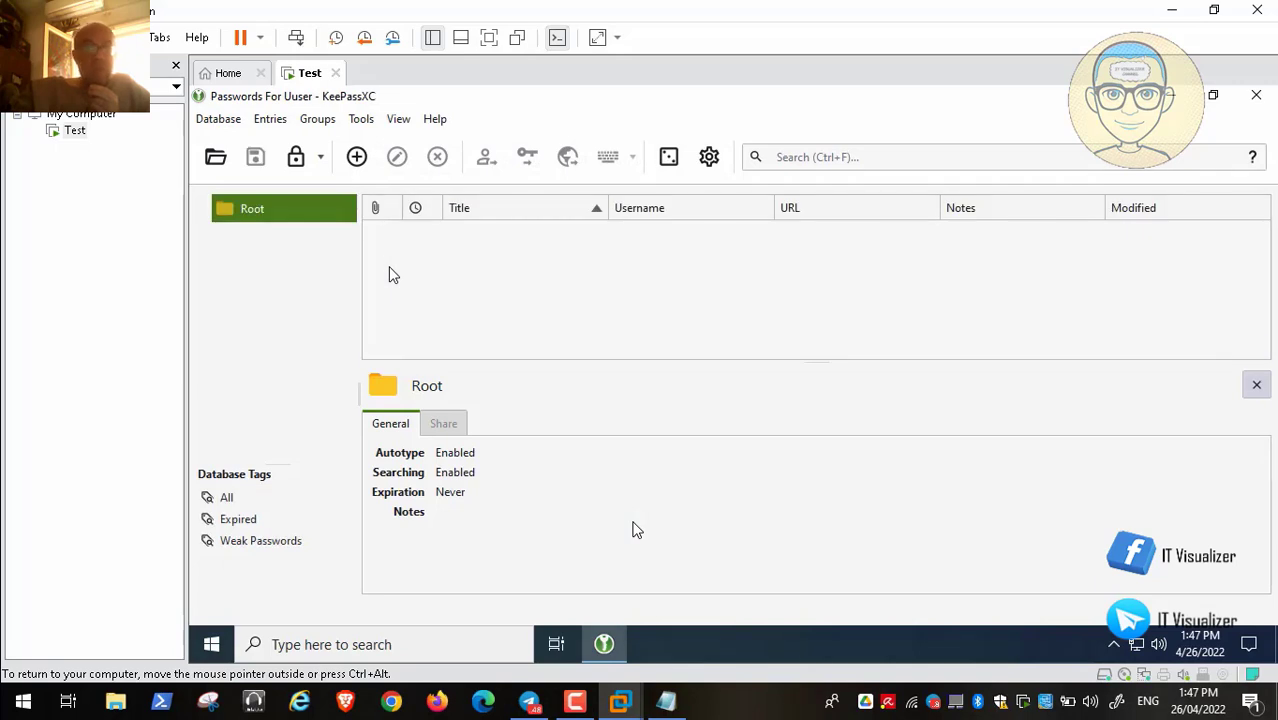
# Review KeePassXC's application settings, confirm them with OK, and close KeePassXC
pyautogui.click(361, 121)
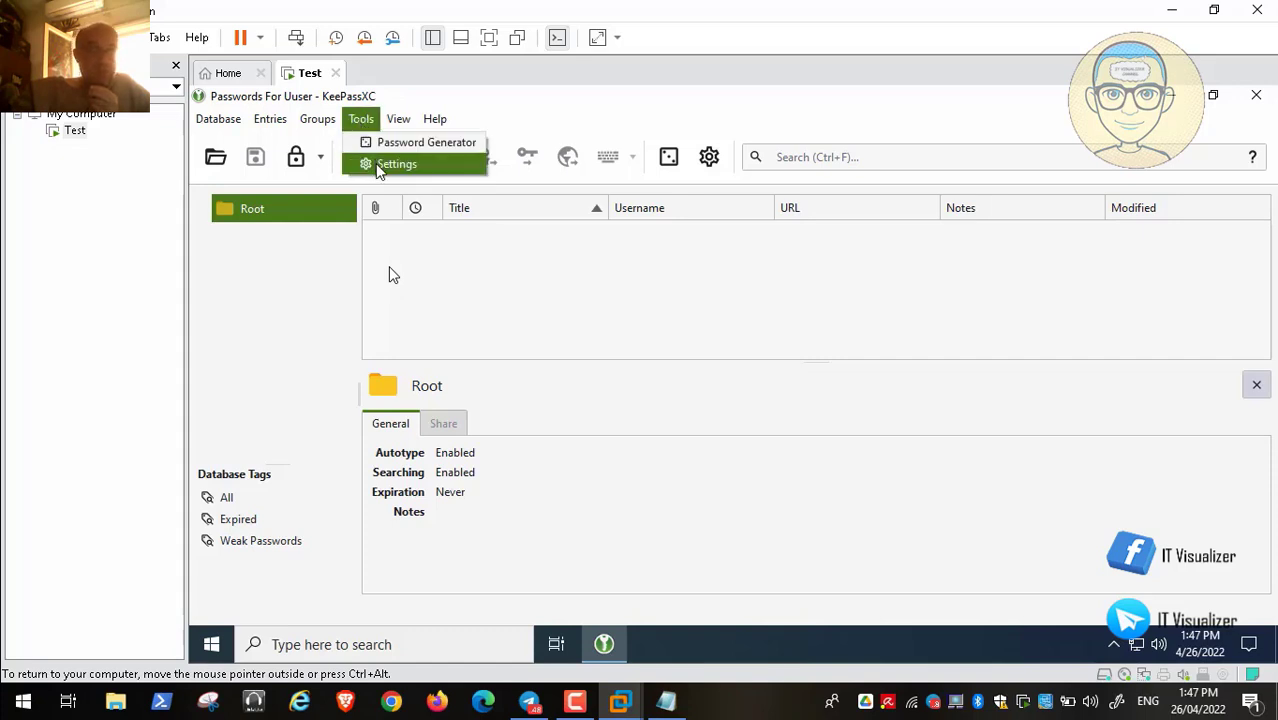
pyautogui.click(376, 165)
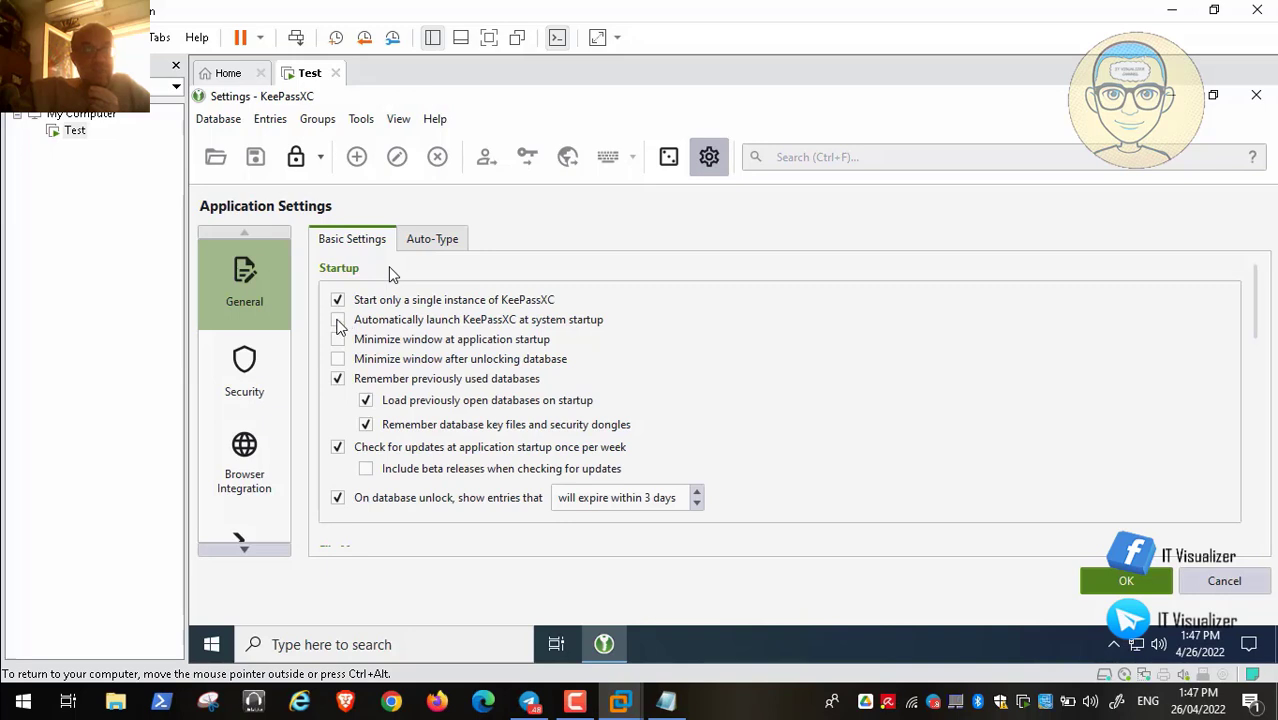
pyautogui.click(1123, 584)
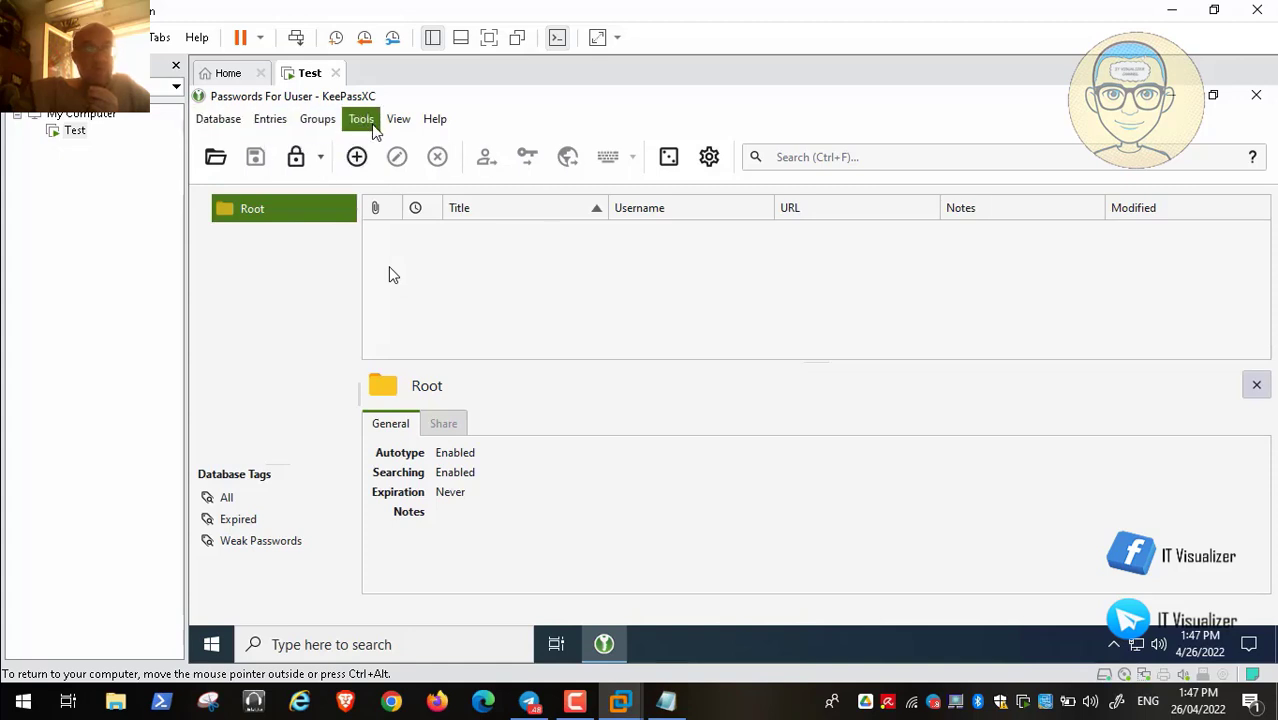
pyautogui.click(1265, 99)
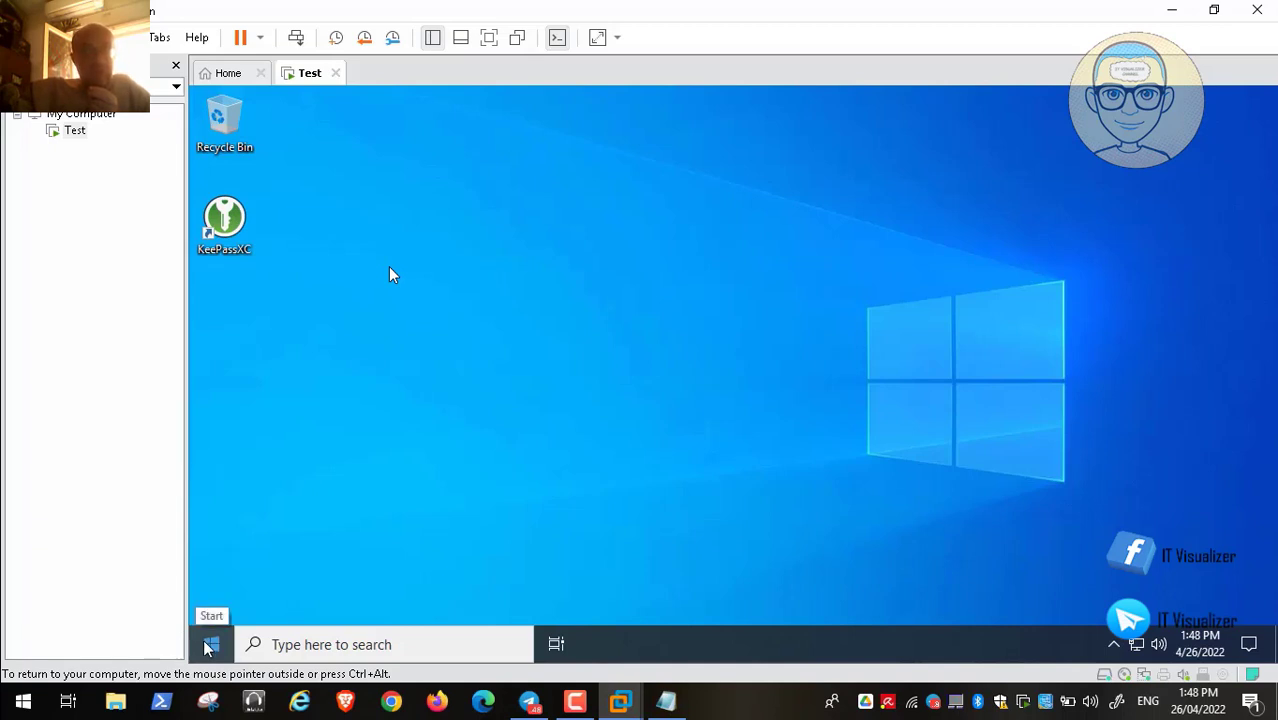
# Sign out of the Windows VM through the Start button's Shut down or sign out menu
pyautogui.rightClick(208, 647)
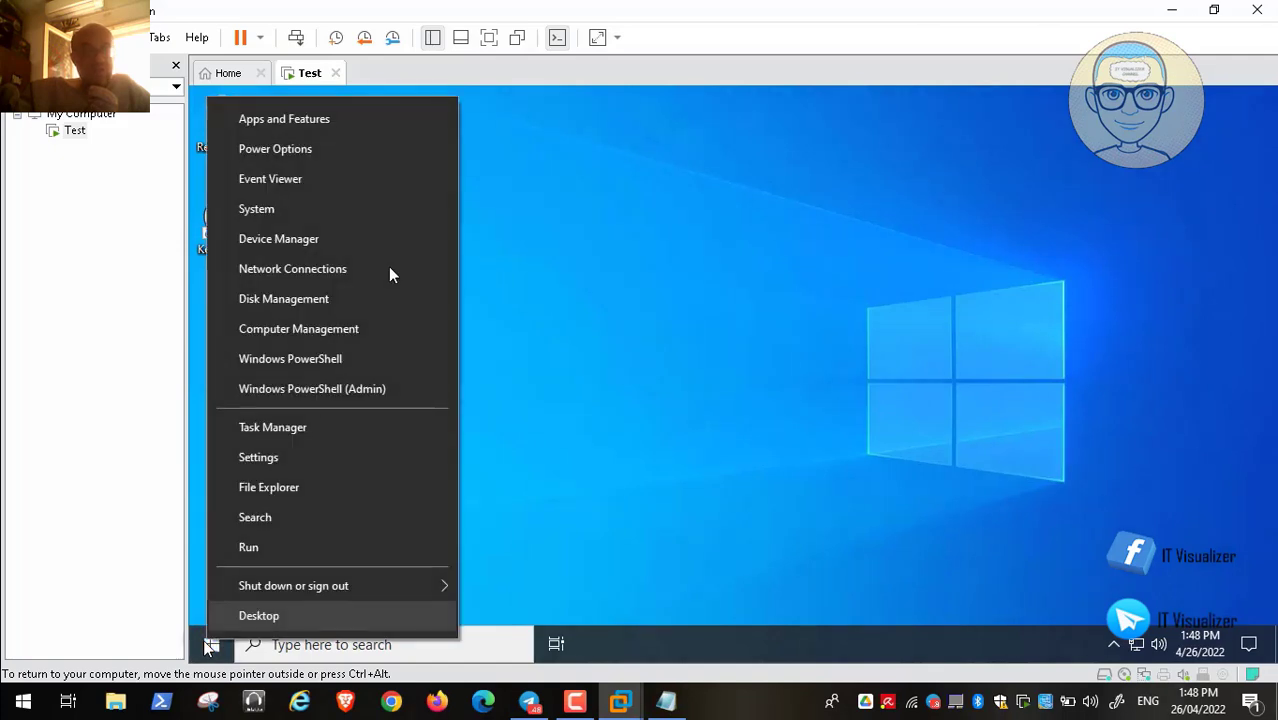
pyautogui.moveTo(328, 590)
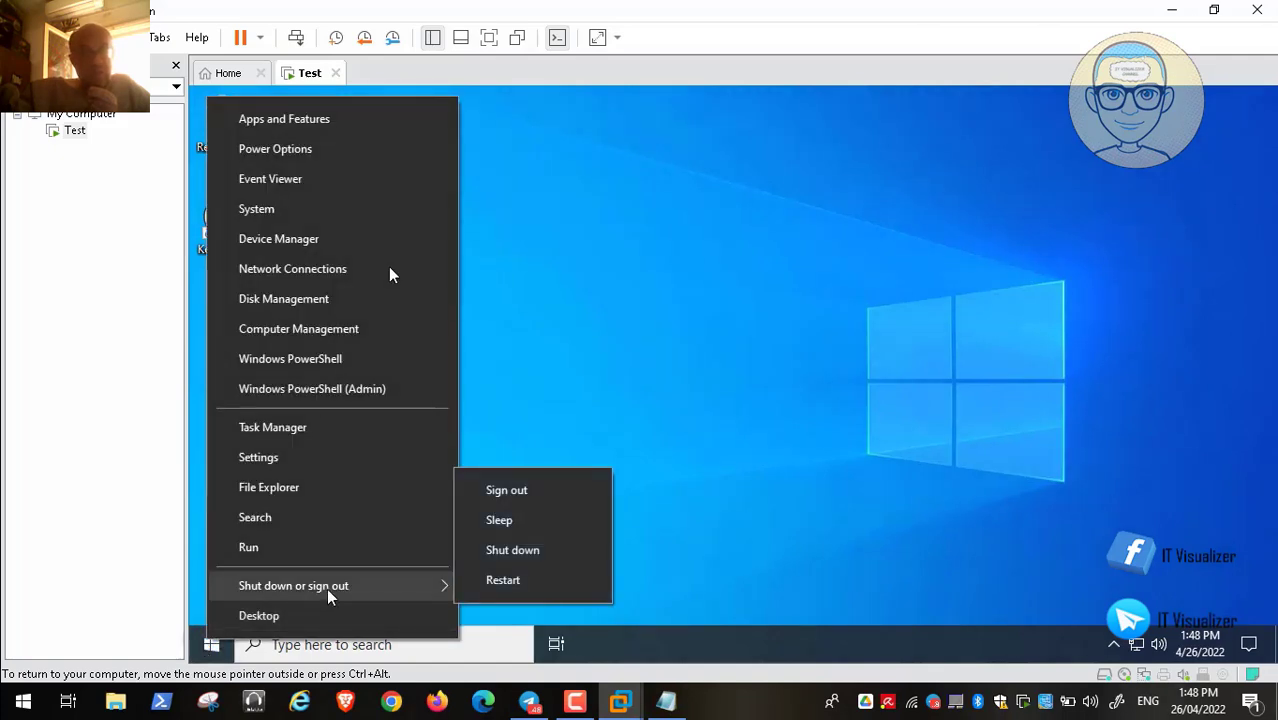
pyautogui.click(549, 491)
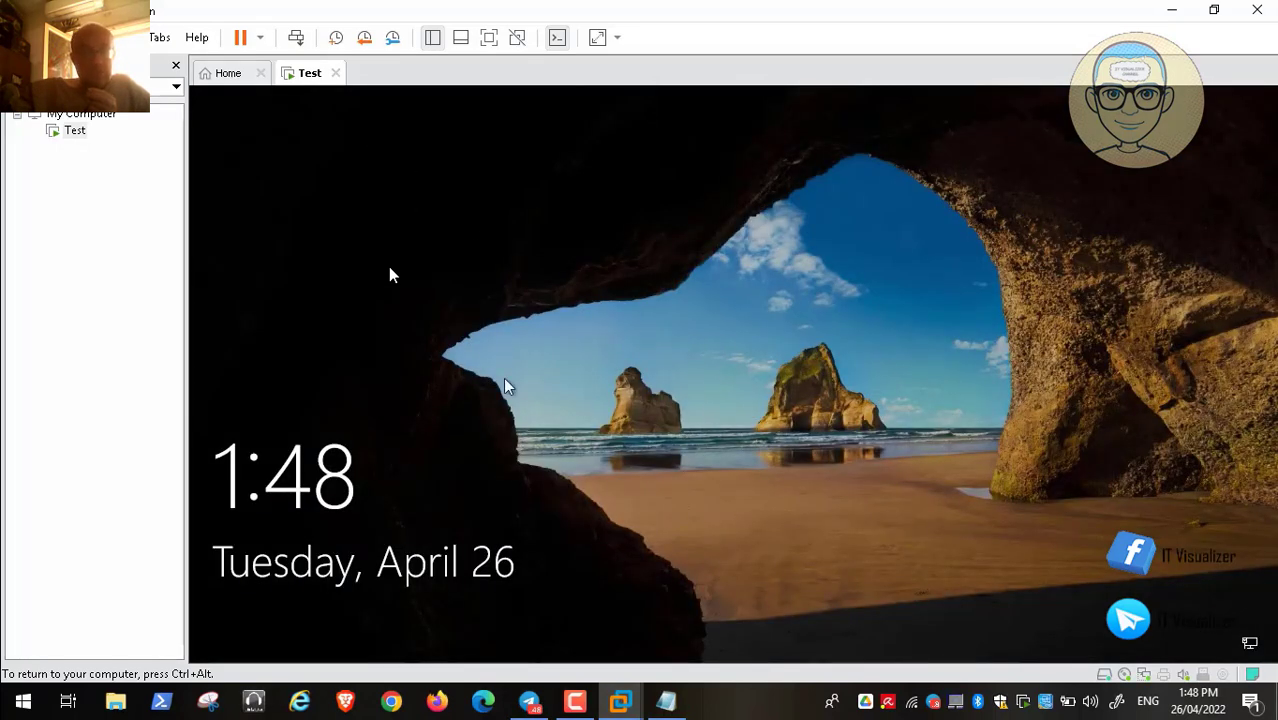
# Sign in to the VM as Administrator Number 2 by entering that account's password
pyautogui.hotkey('ctrl', 'alt')
pyautogui.click(583, 704)
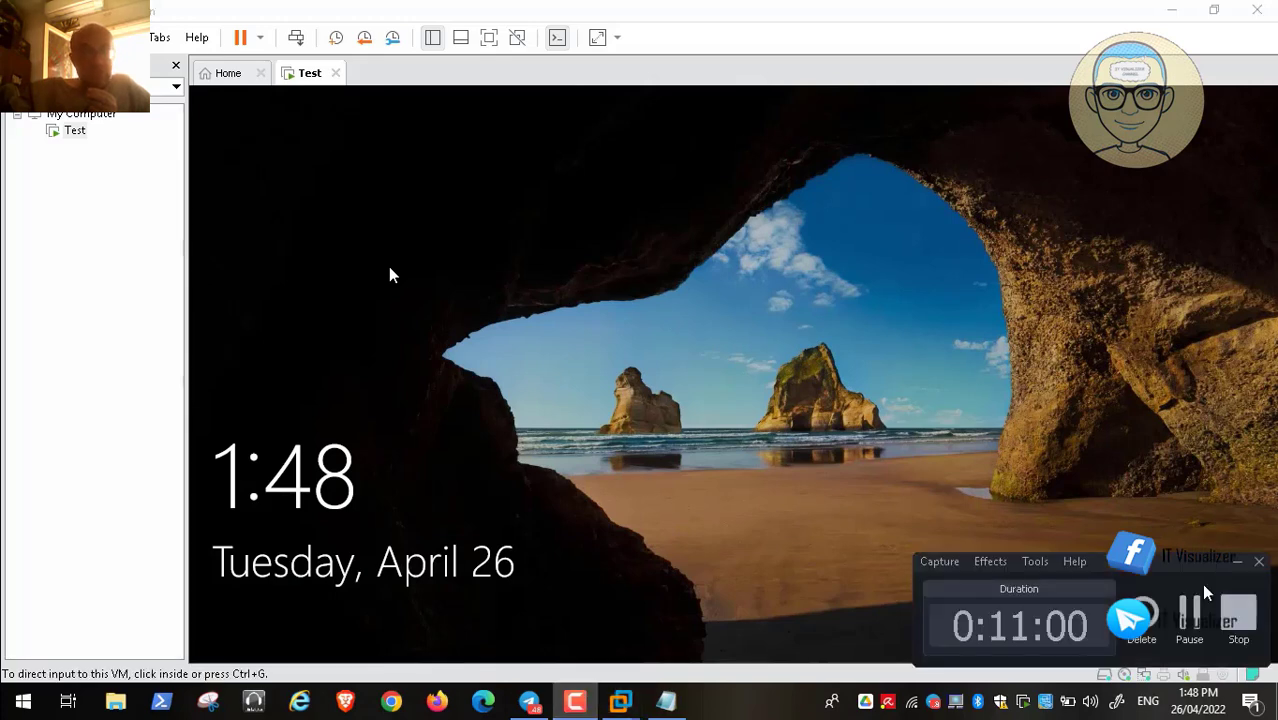
pyautogui.click(1192, 608)
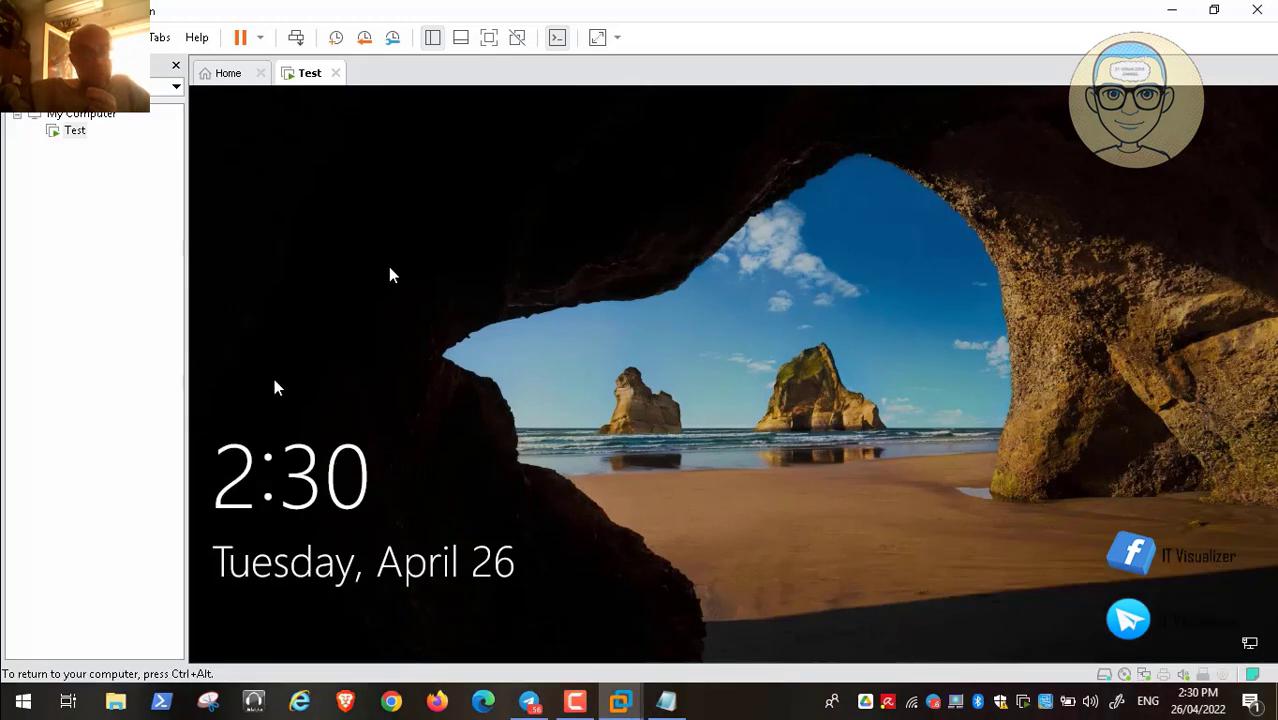
pyautogui.click(281, 410)
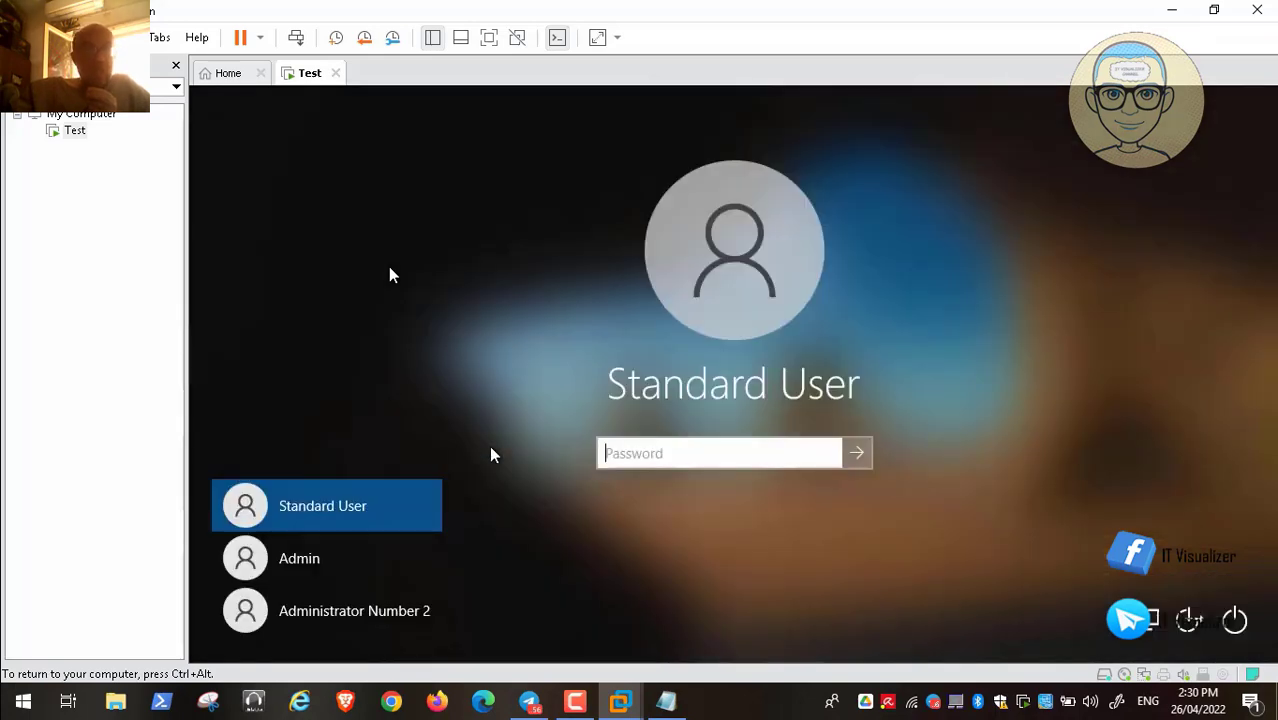
pyautogui.click(367, 612)
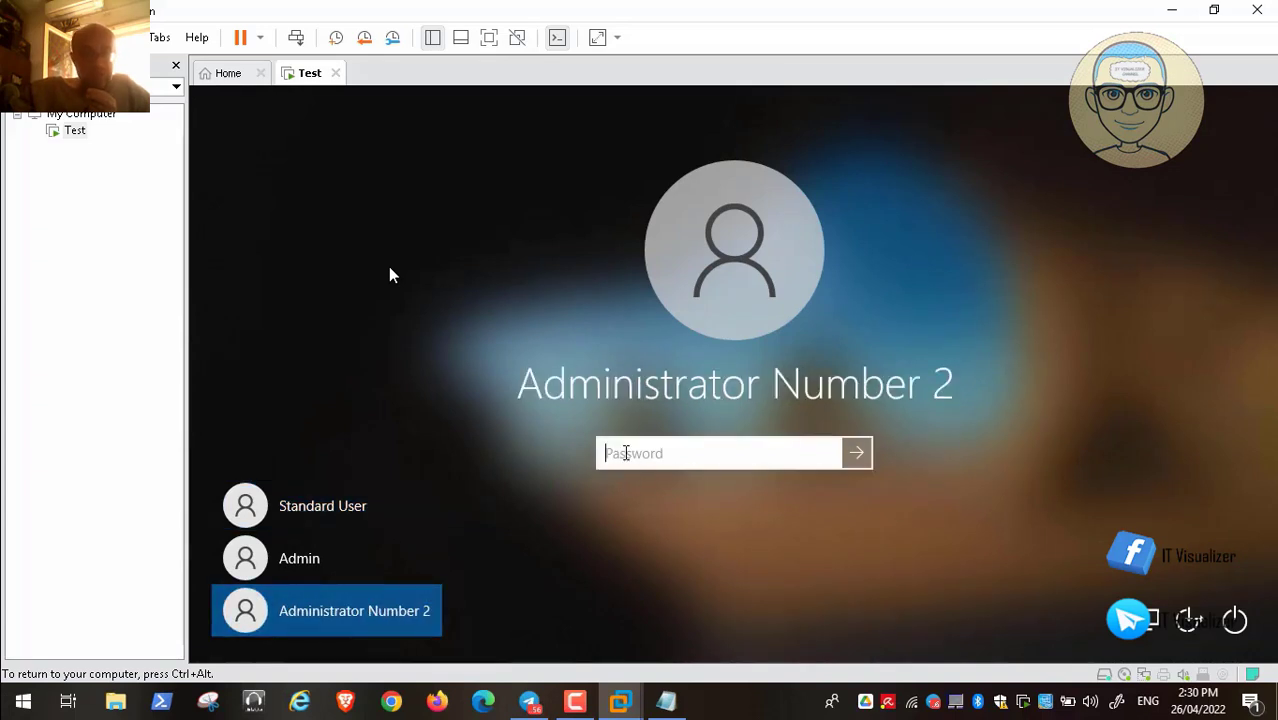
pyautogui.write('p')
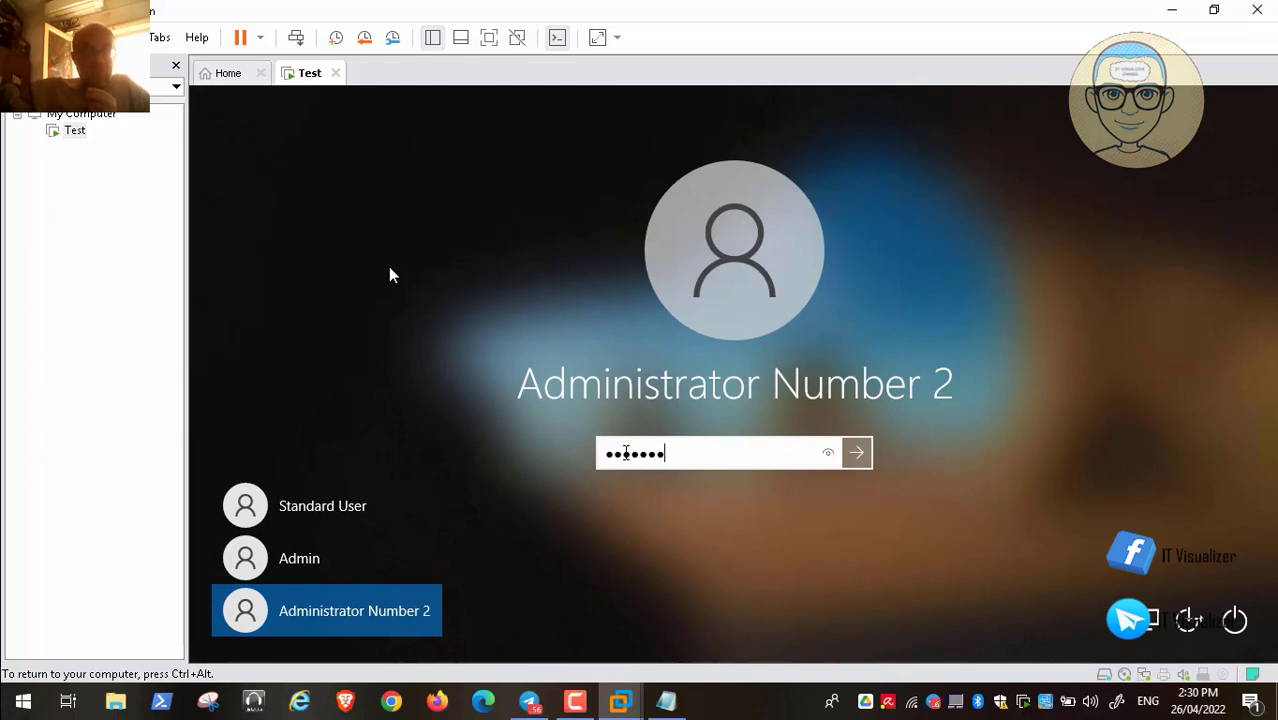
pyautogui.write('●●●●●●●●●')
pyautogui.press('Return')
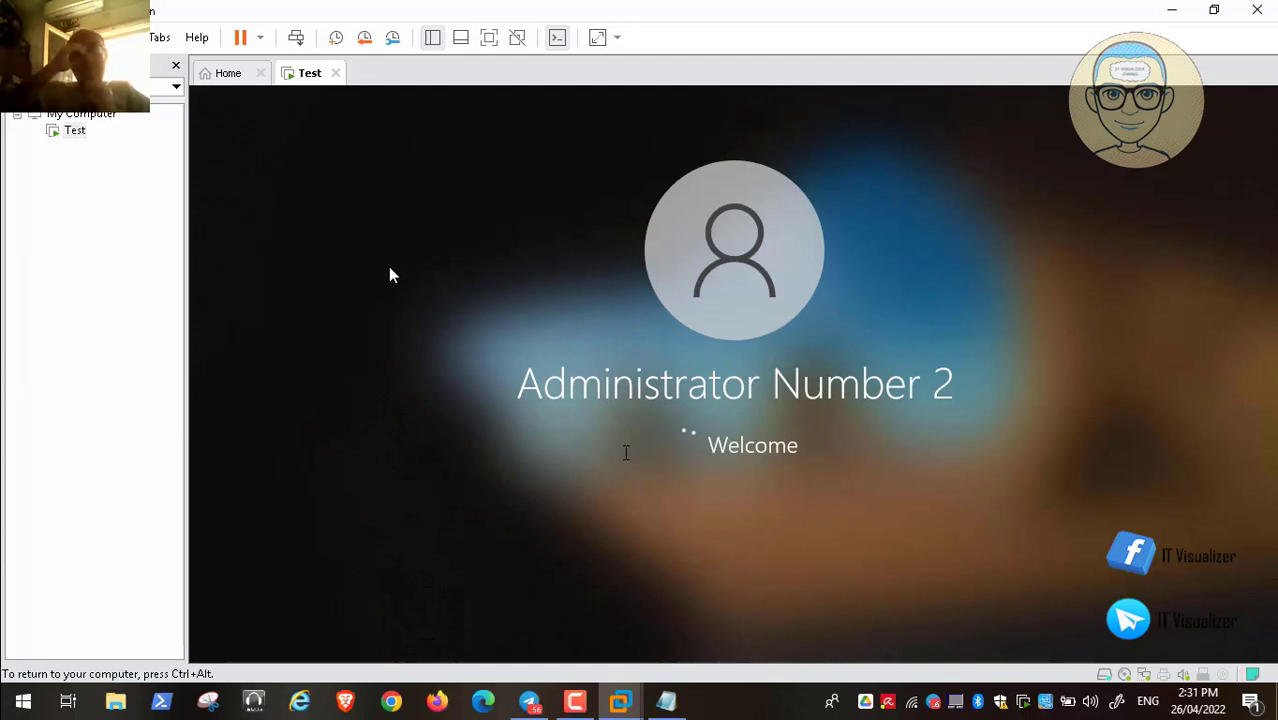
pyautogui.click(577, 700)
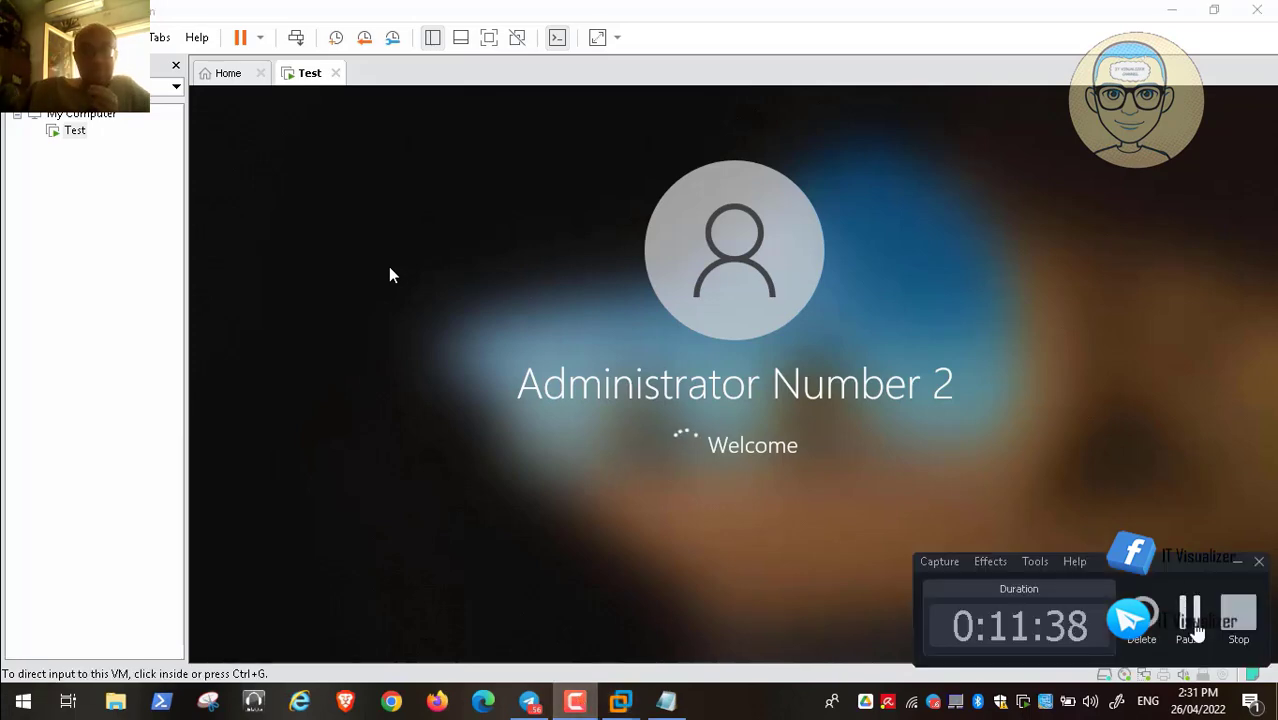
pyautogui.click(1189, 615)
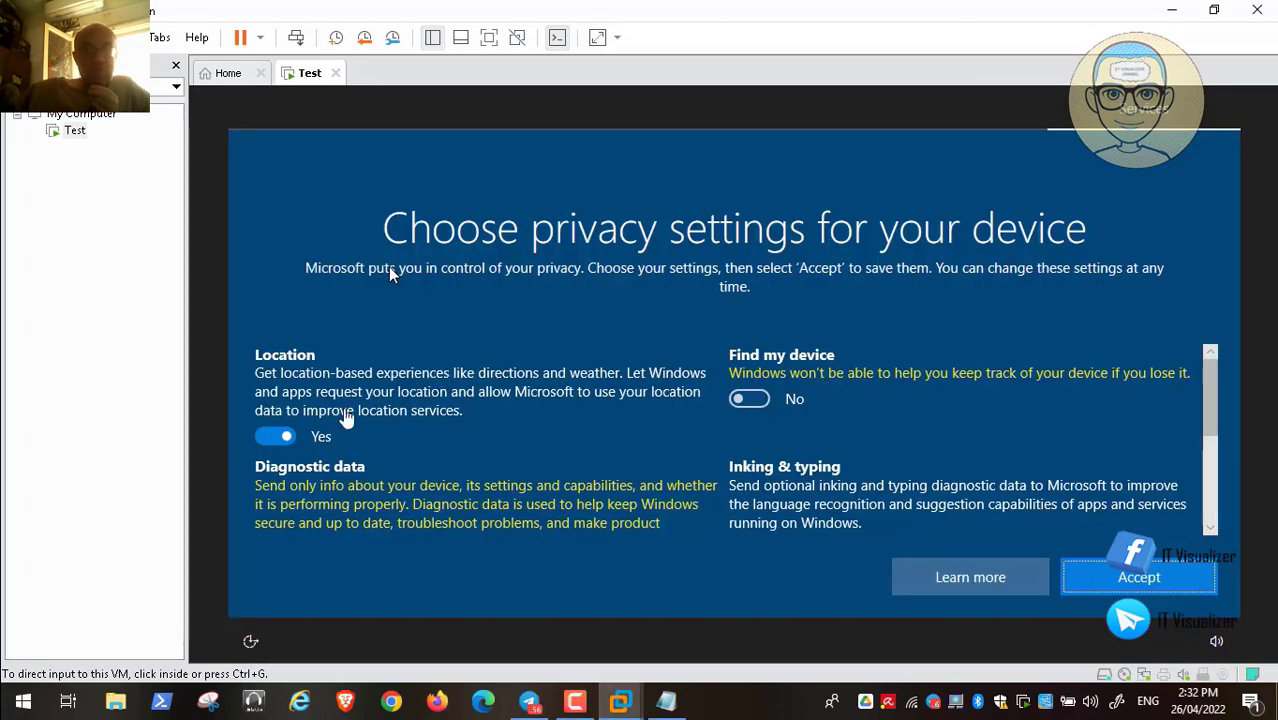
# Set Location, Inking & typing, Tailored experiences and Advertising ID to No, then accept
pyautogui.click(296, 425)
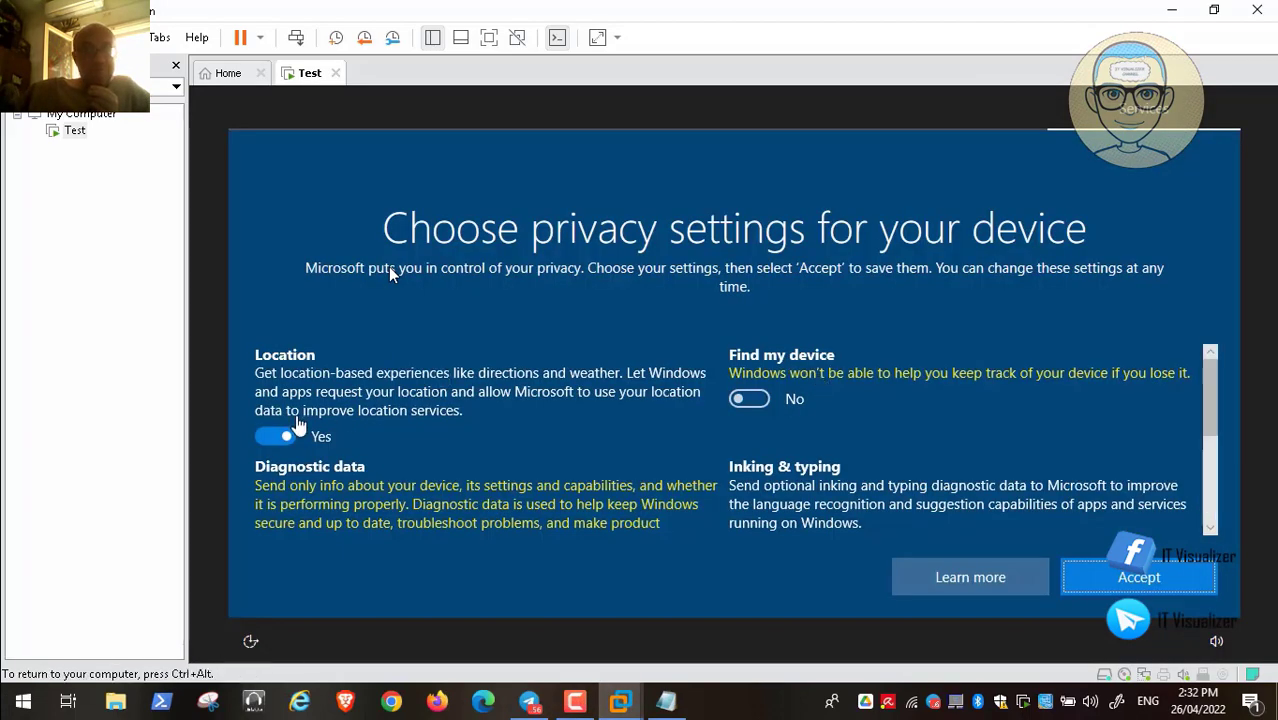
pyautogui.click(271, 437)
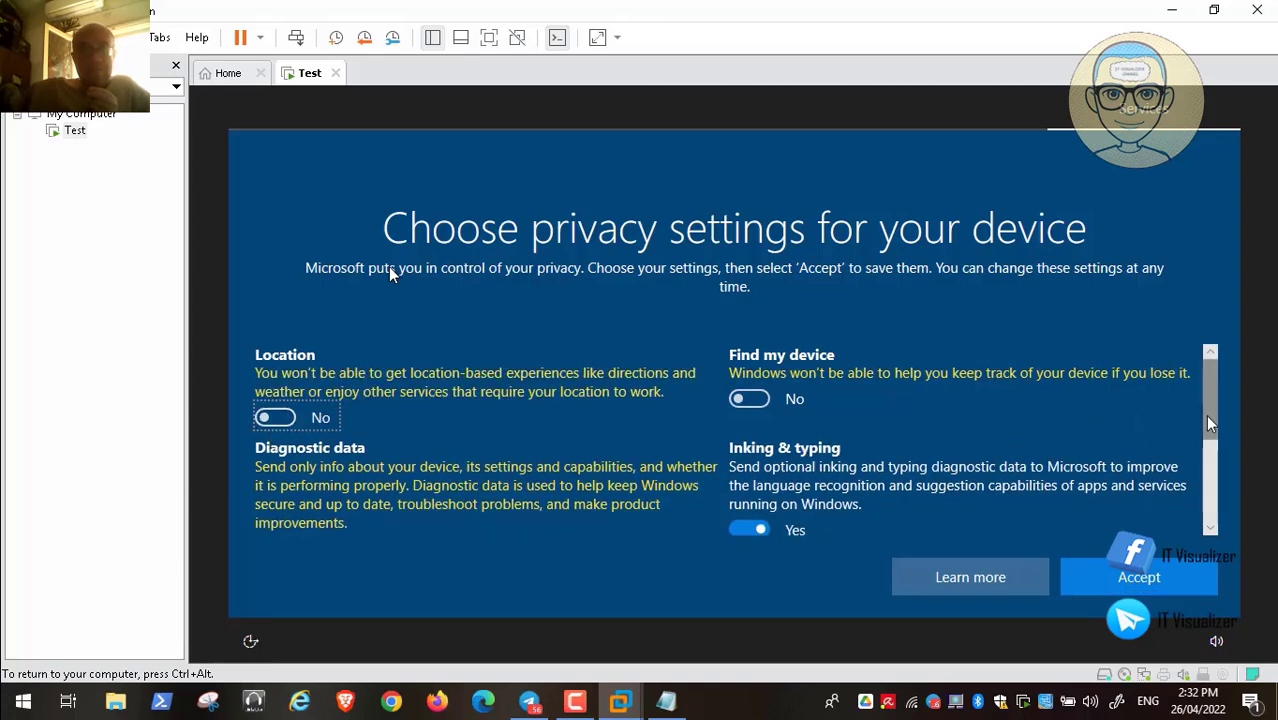
pyautogui.moveTo(1208, 424); pyautogui.dragTo(1206, 490)
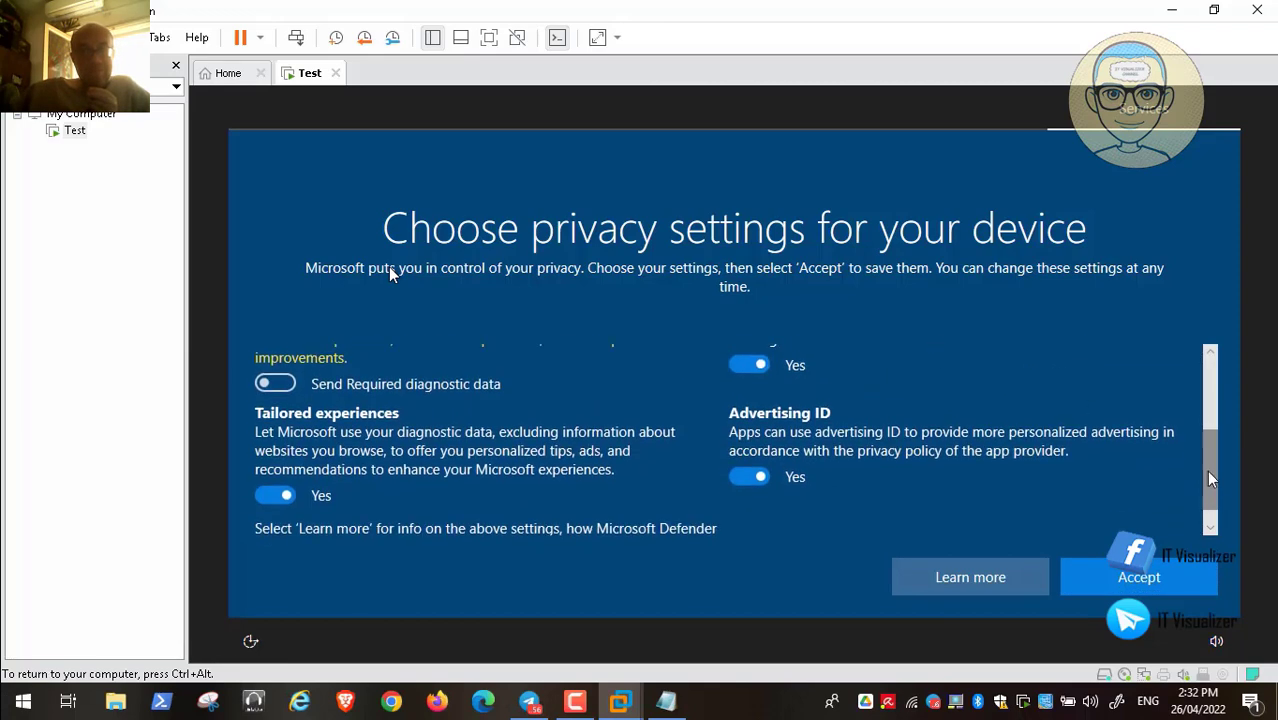
pyautogui.click(746, 362)
pyautogui.click(272, 491)
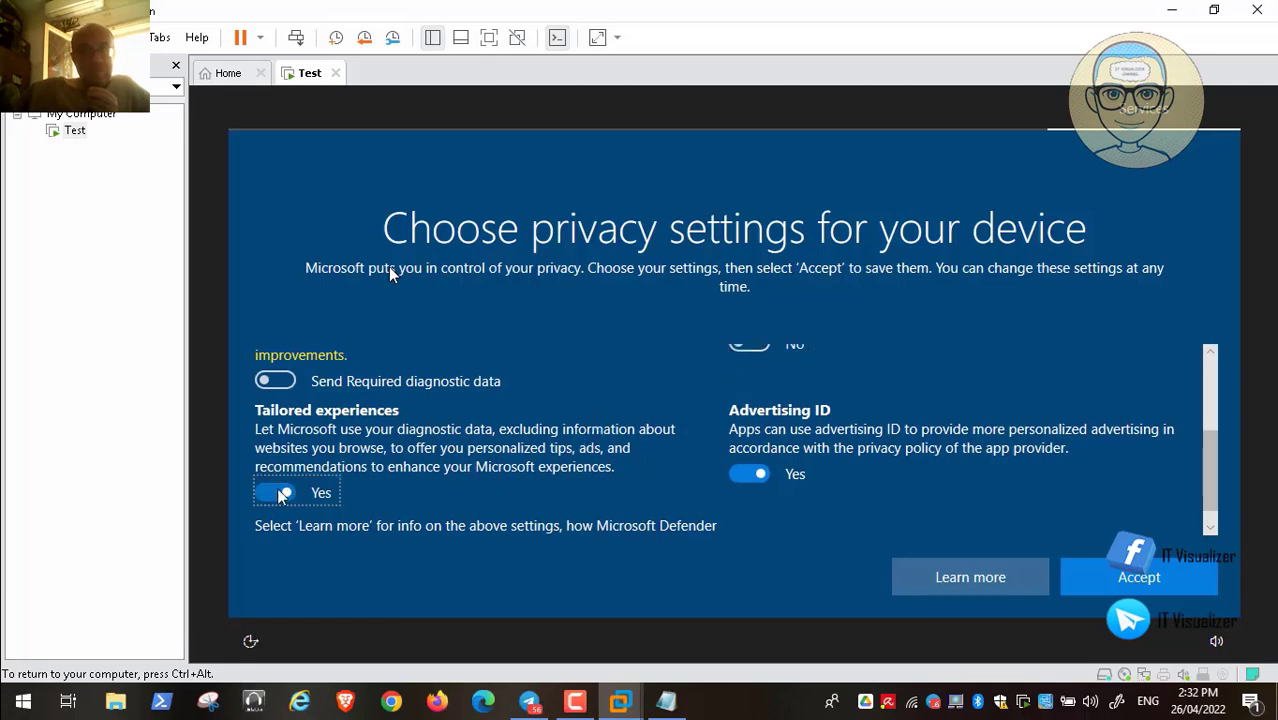
pyautogui.click(736, 476)
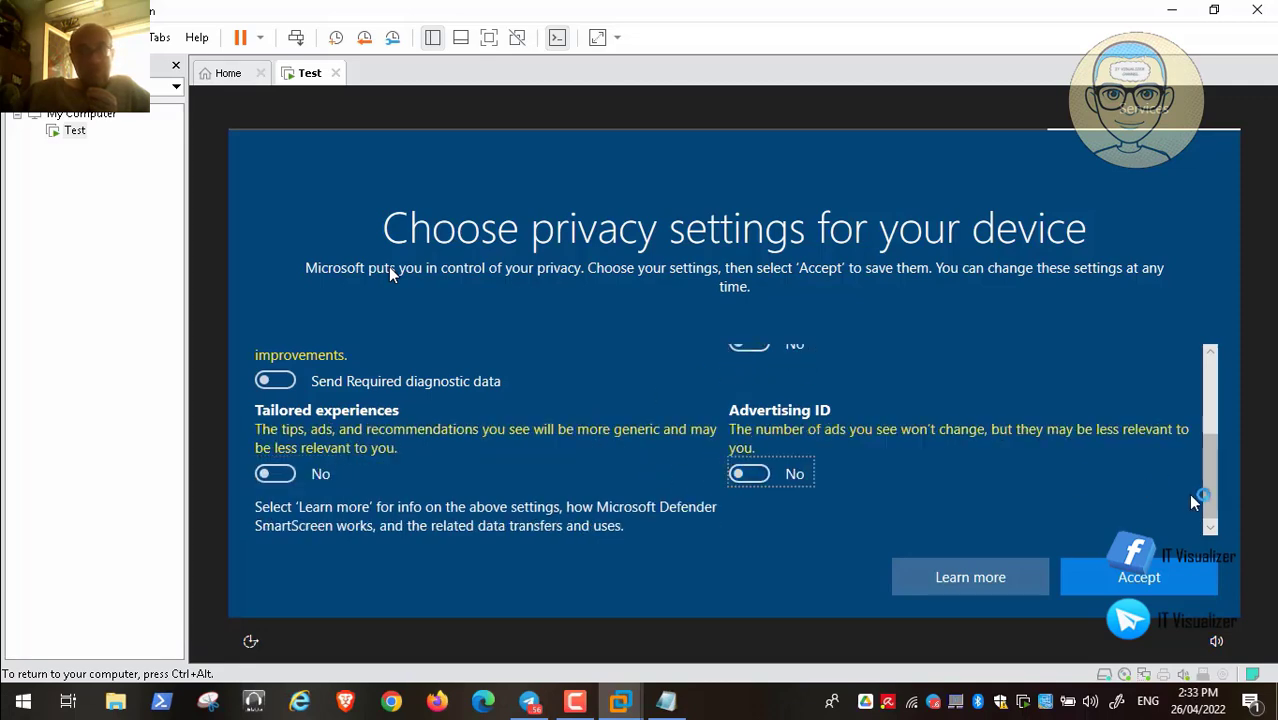
pyautogui.scroll(2, 1211, 458)
pyautogui.scroll(2, 1213, 460)
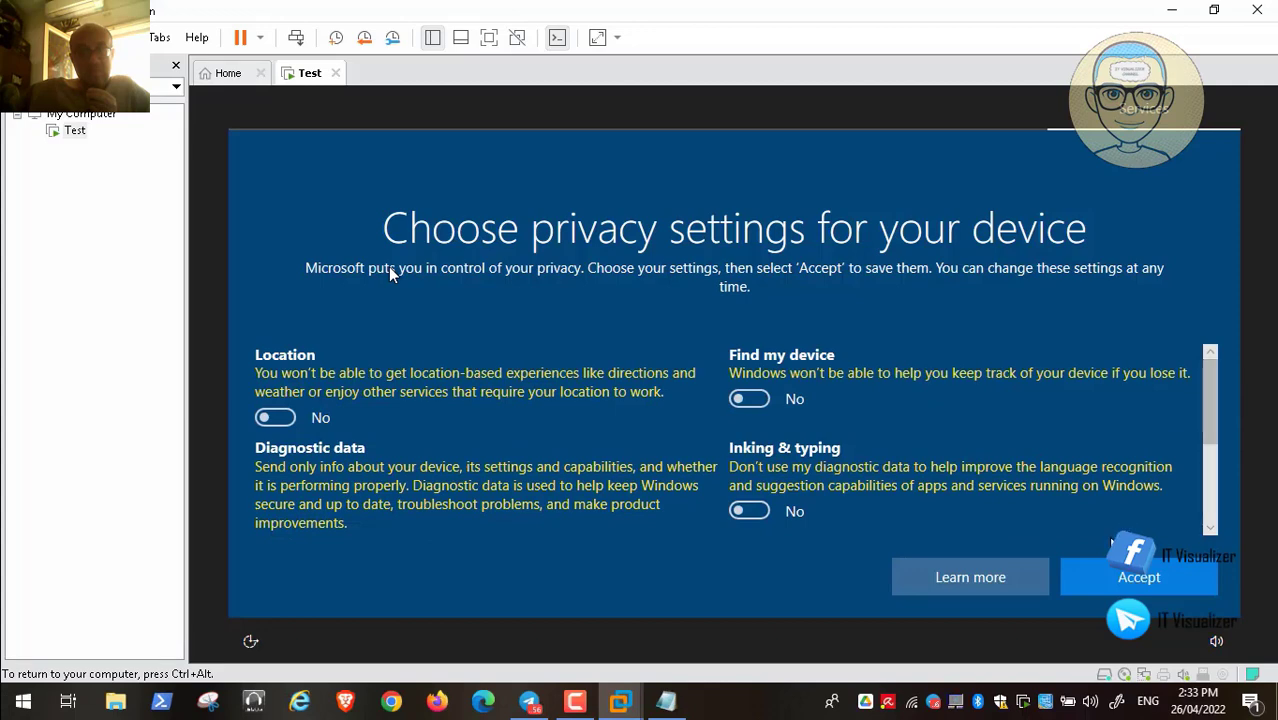
pyautogui.click(1122, 579)
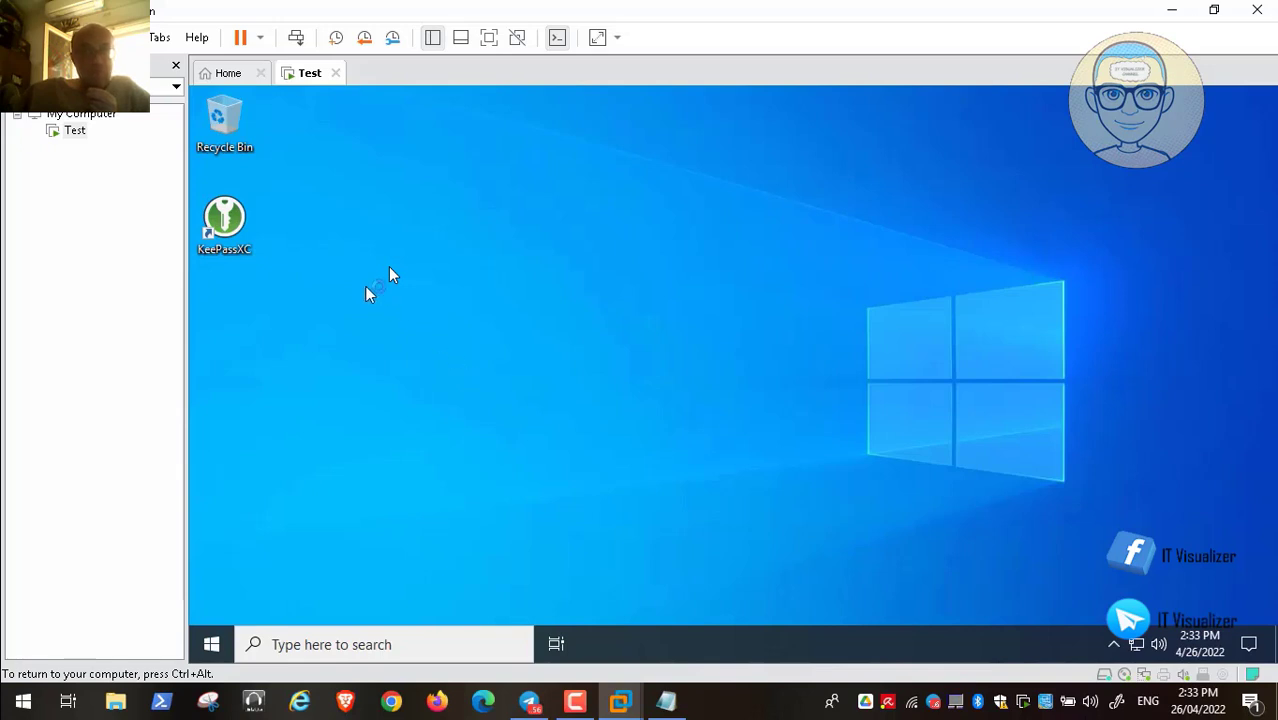
# Launch KeePassXC with update checks allowed, maximize it, and begin a new database
pyautogui.doubleClick(225, 218)
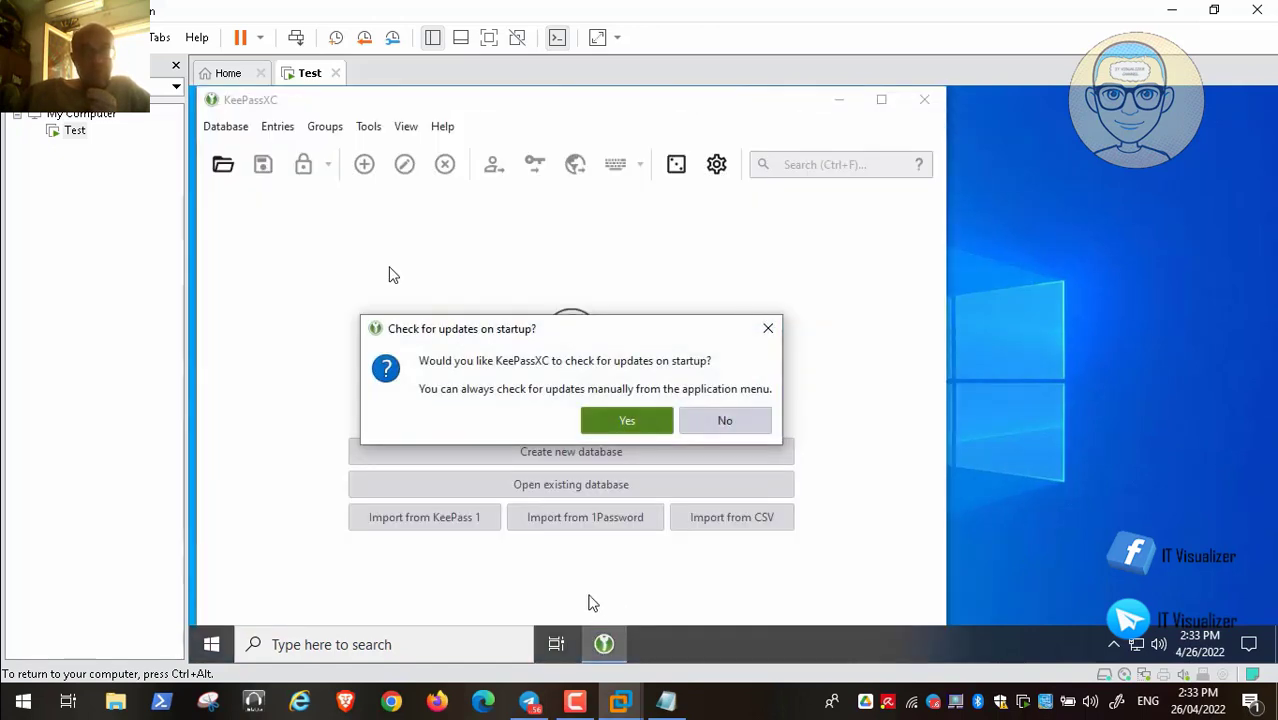
pyautogui.click(630, 420)
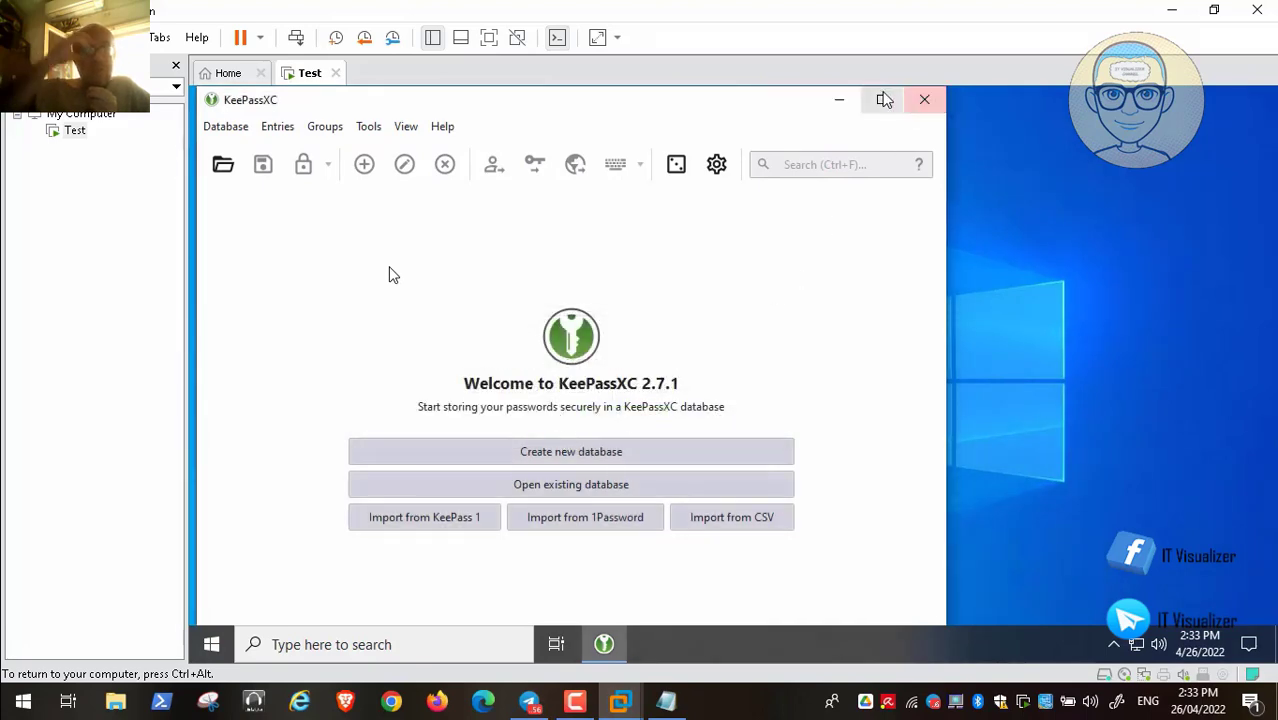
pyautogui.click(884, 100)
pyautogui.click(688, 422)
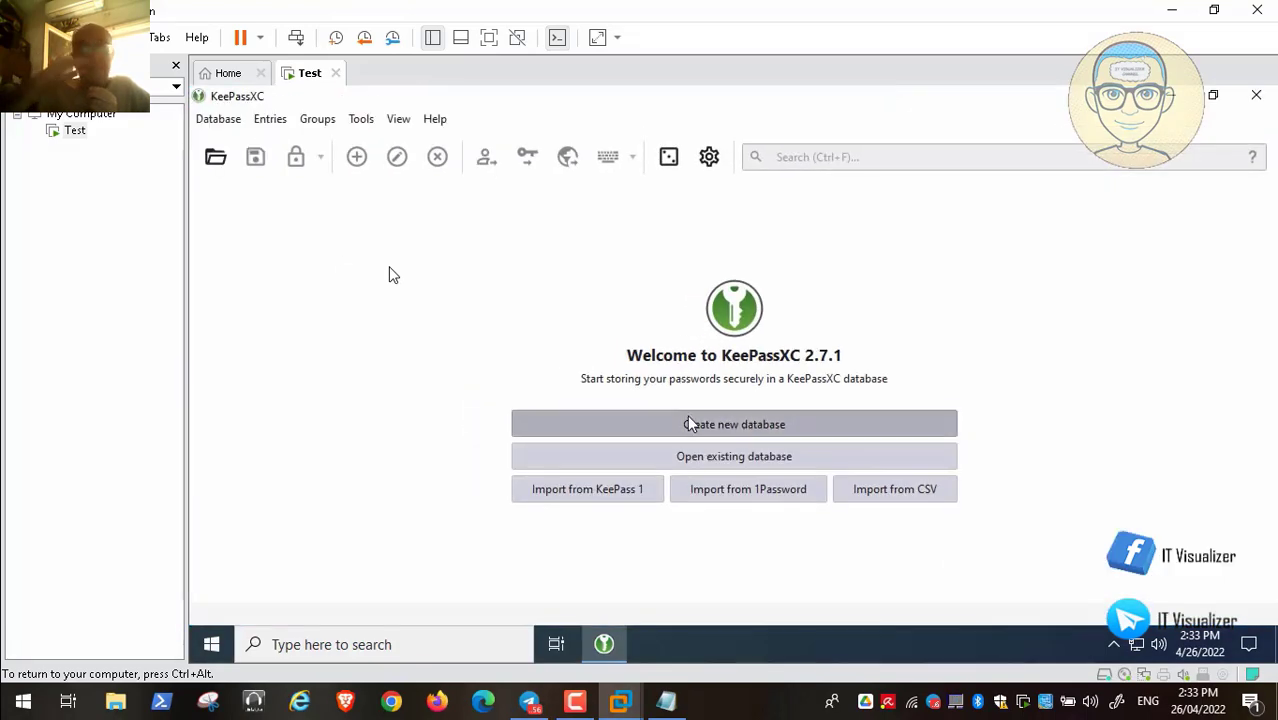
pyautogui.click(688, 418)
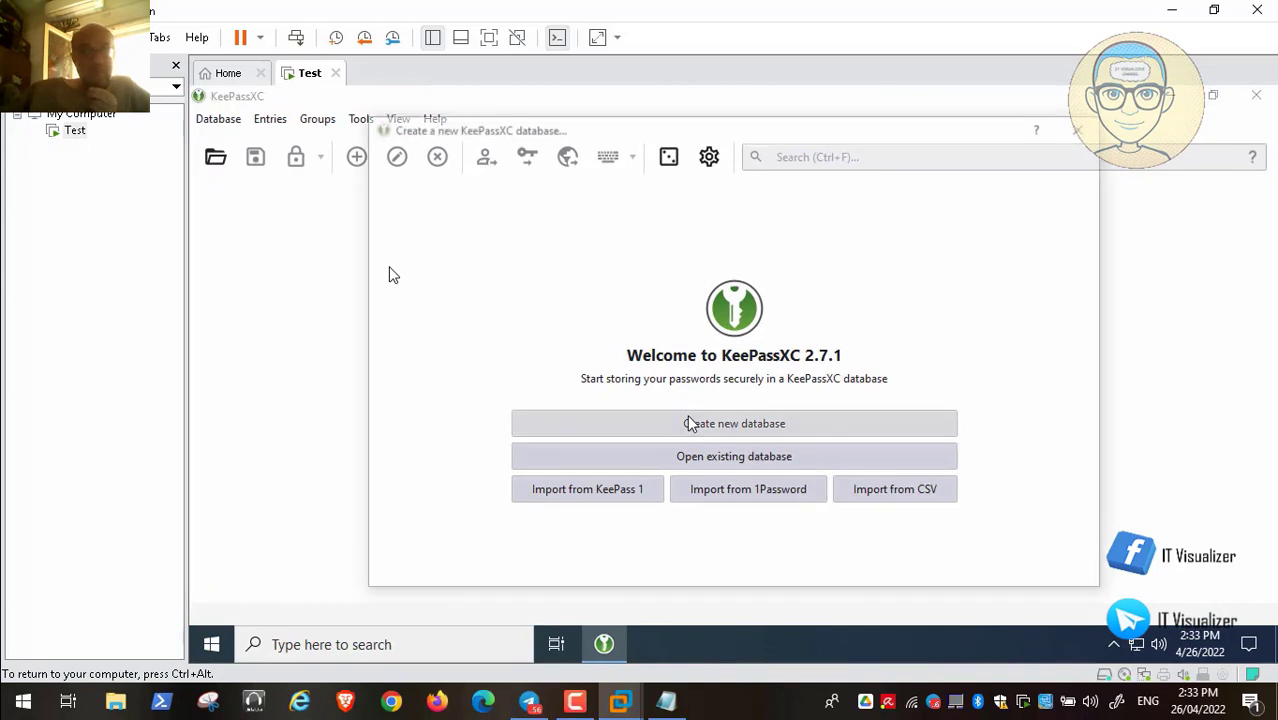
# Name the database 'Passwords Admin 2' with the same description, keeping KDBX 4 and 1.0 s decryption
pyautogui.click(733, 236)
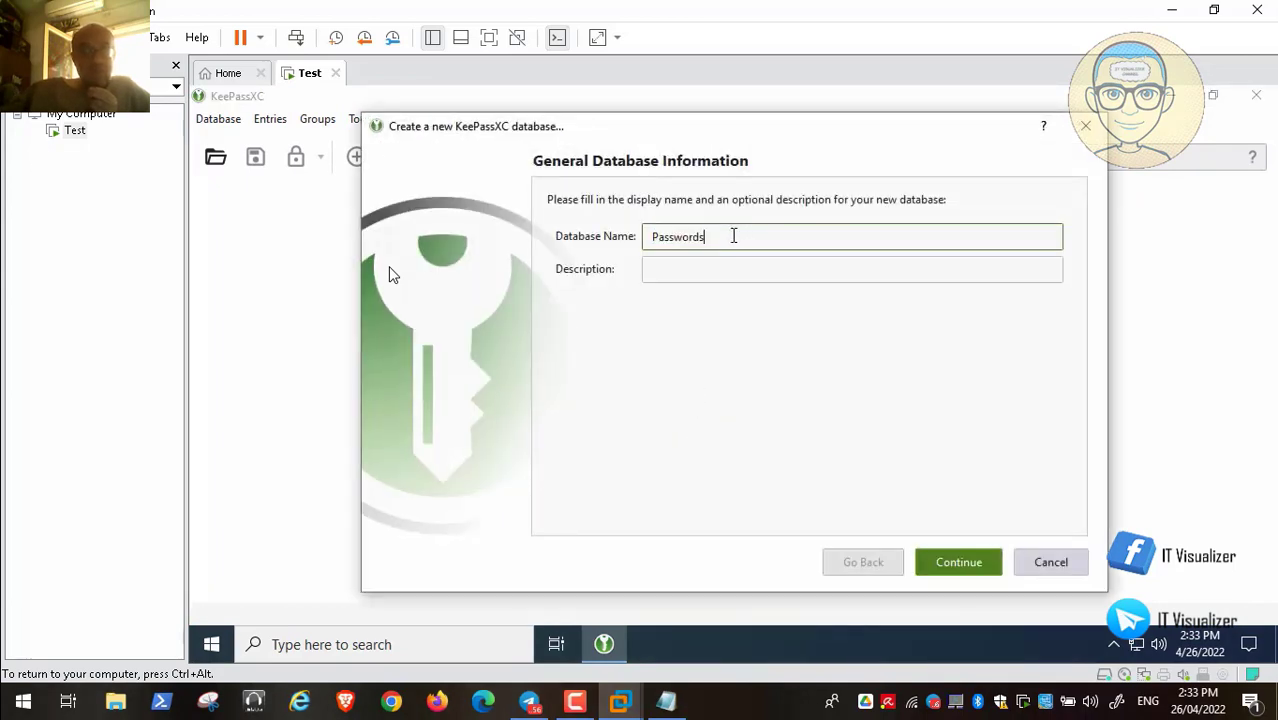
pyautogui.write('Admin 2')
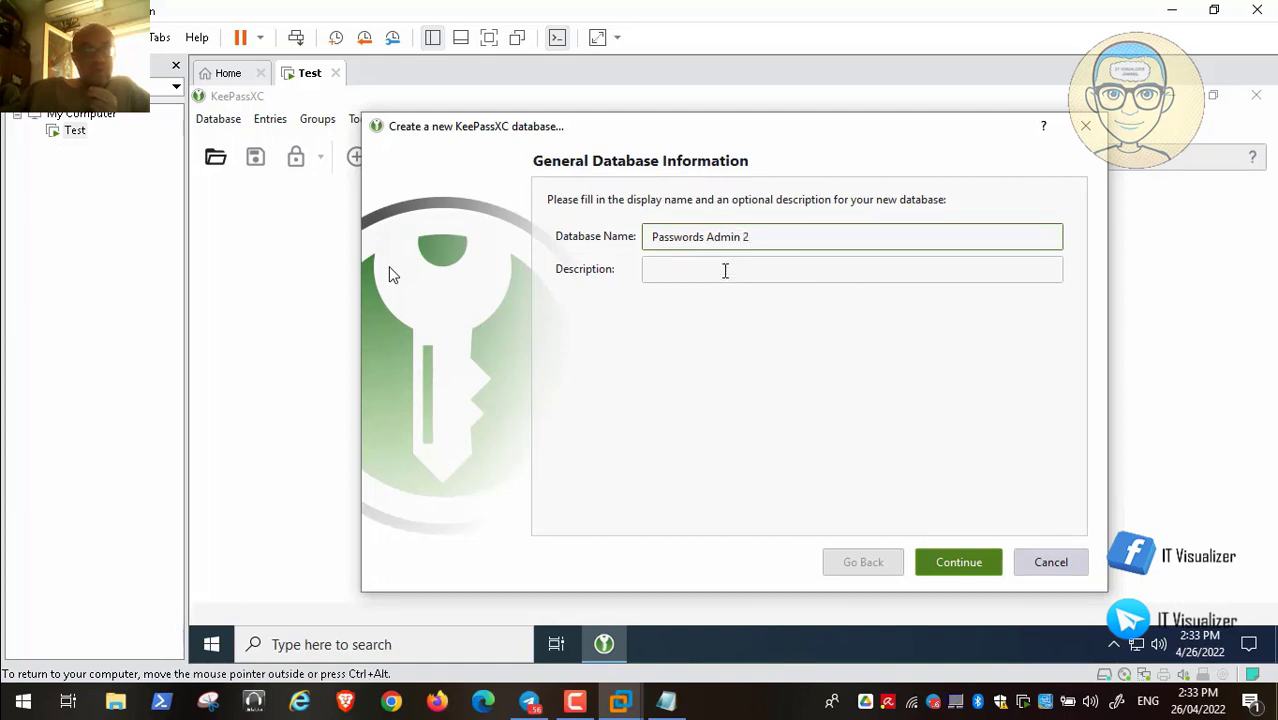
pyautogui.click(725, 270)
pyautogui.hotkey('shift', 'Tab')
pyautogui.hotkey('ctrl', 'c')
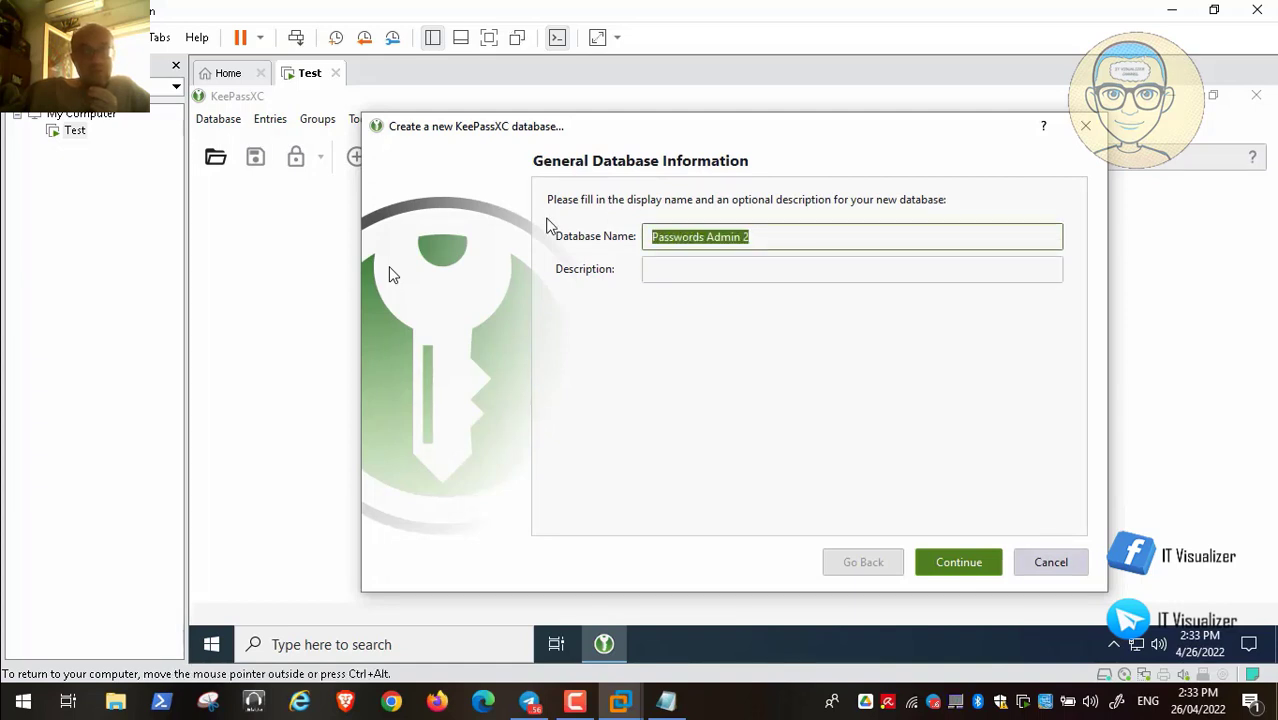
pyautogui.click(665, 268)
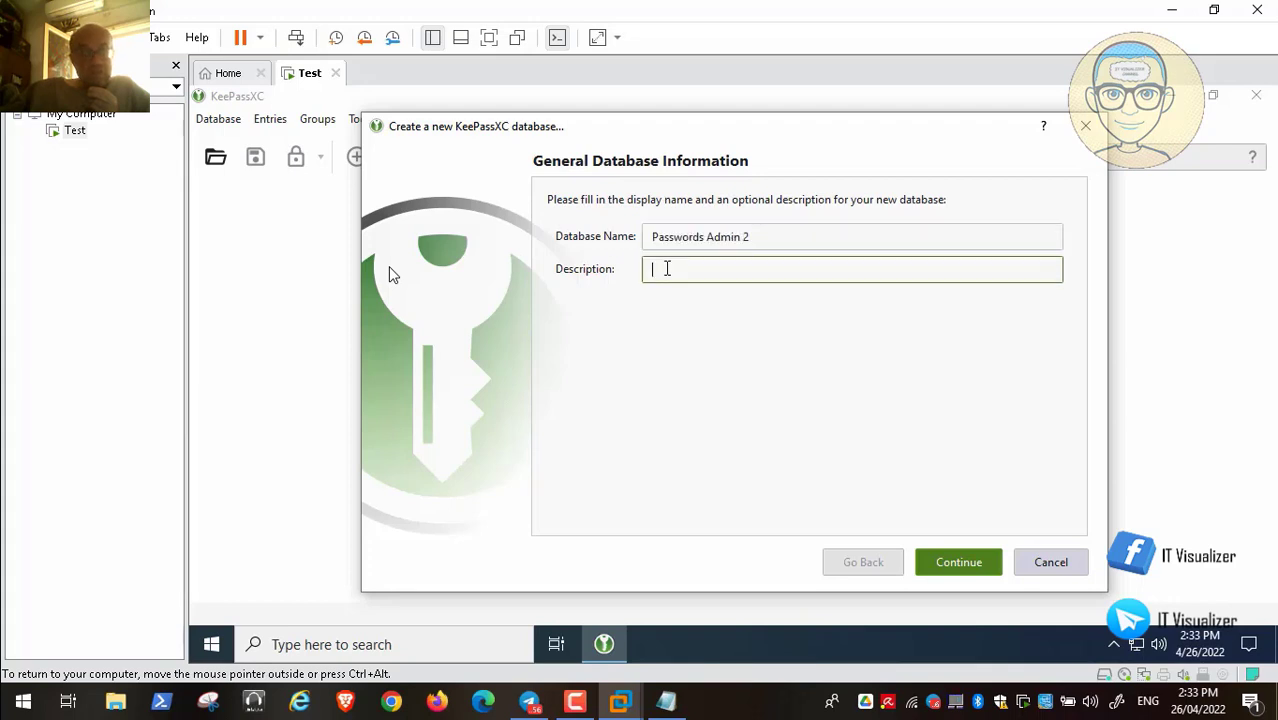
pyautogui.hotkey('ctrl', 'v')
pyautogui.click(960, 566)
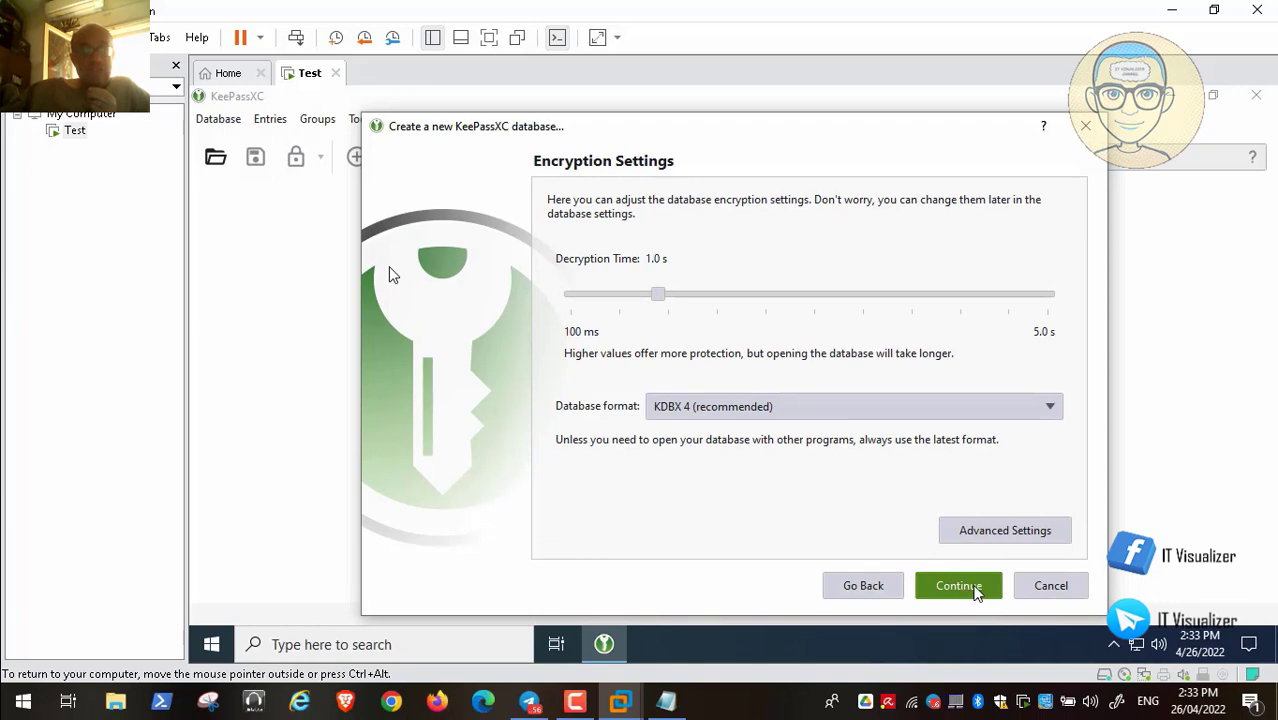
pyautogui.click(975, 588)
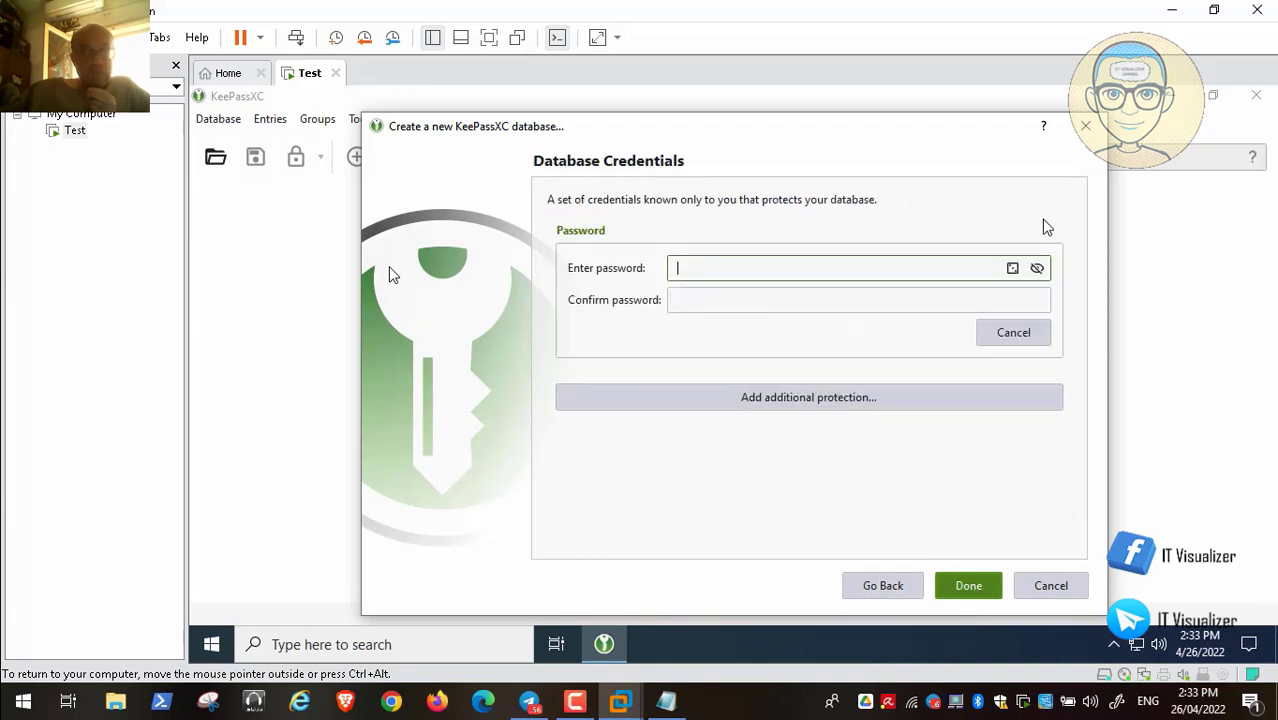
# Generate a visible 30-character password and copy it to the clipboard
pyautogui.click(1012, 268)
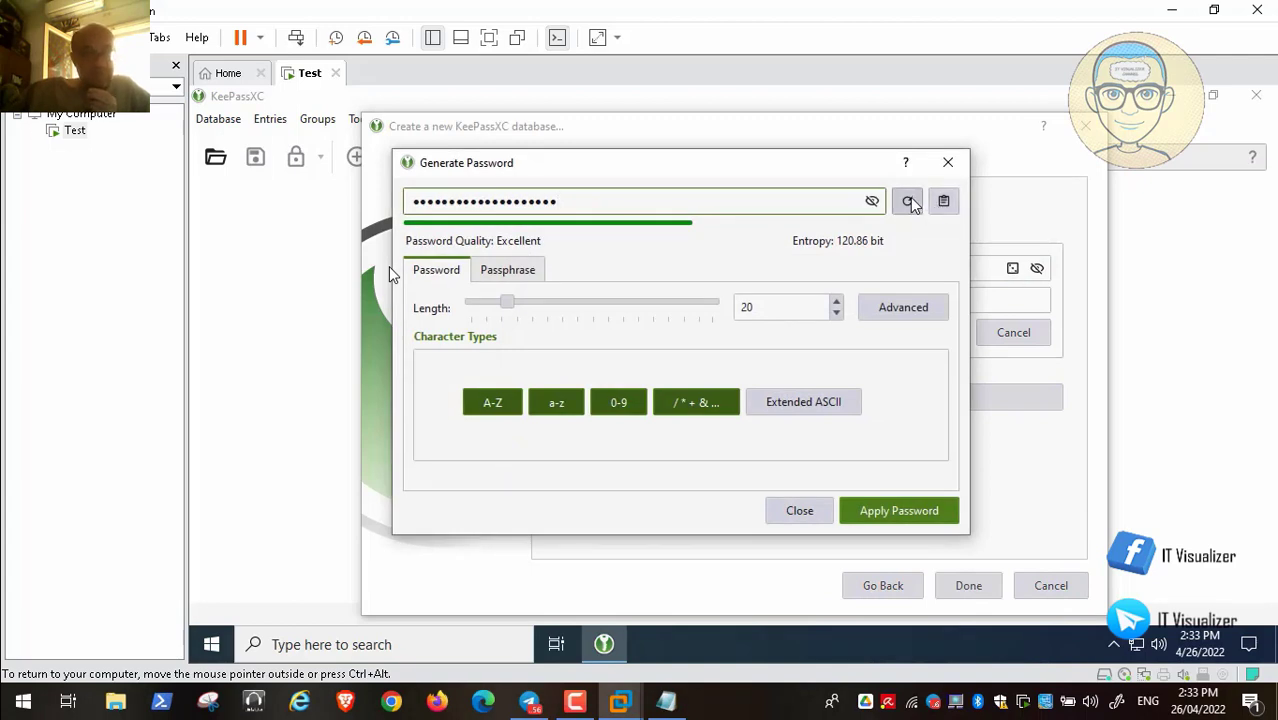
pyautogui.click(872, 201)
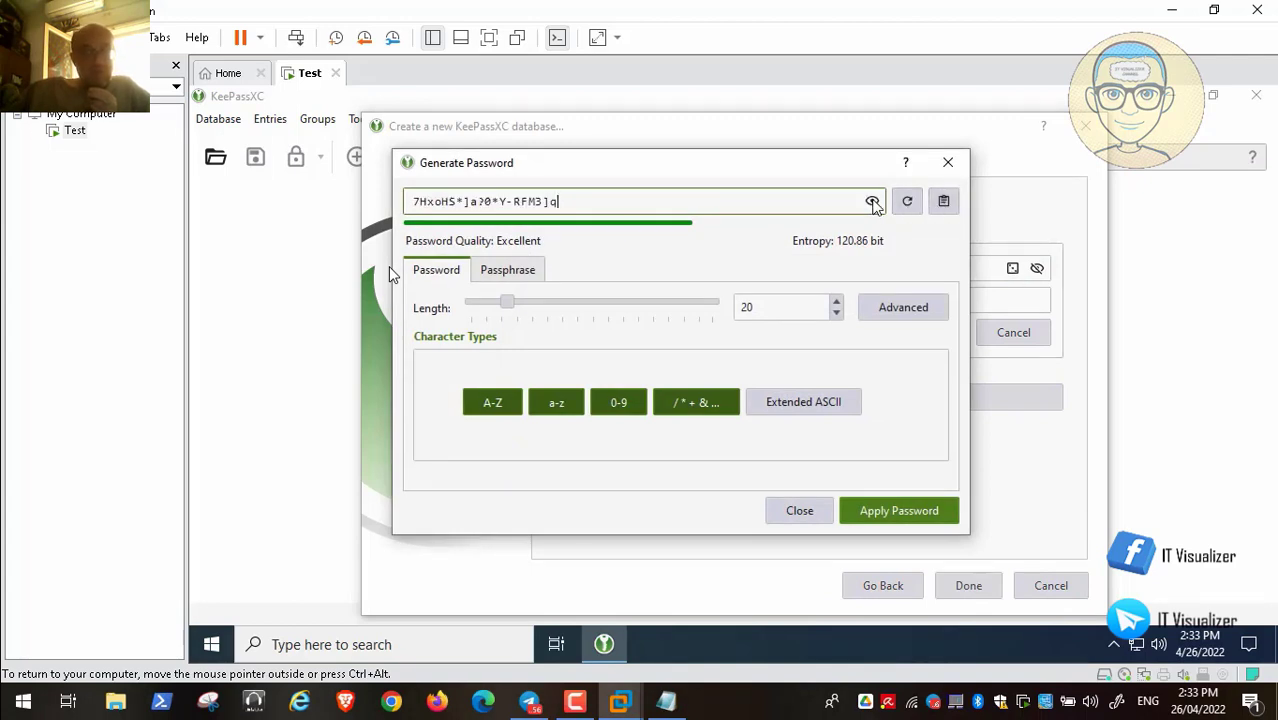
pyautogui.doubleClick(748, 309)
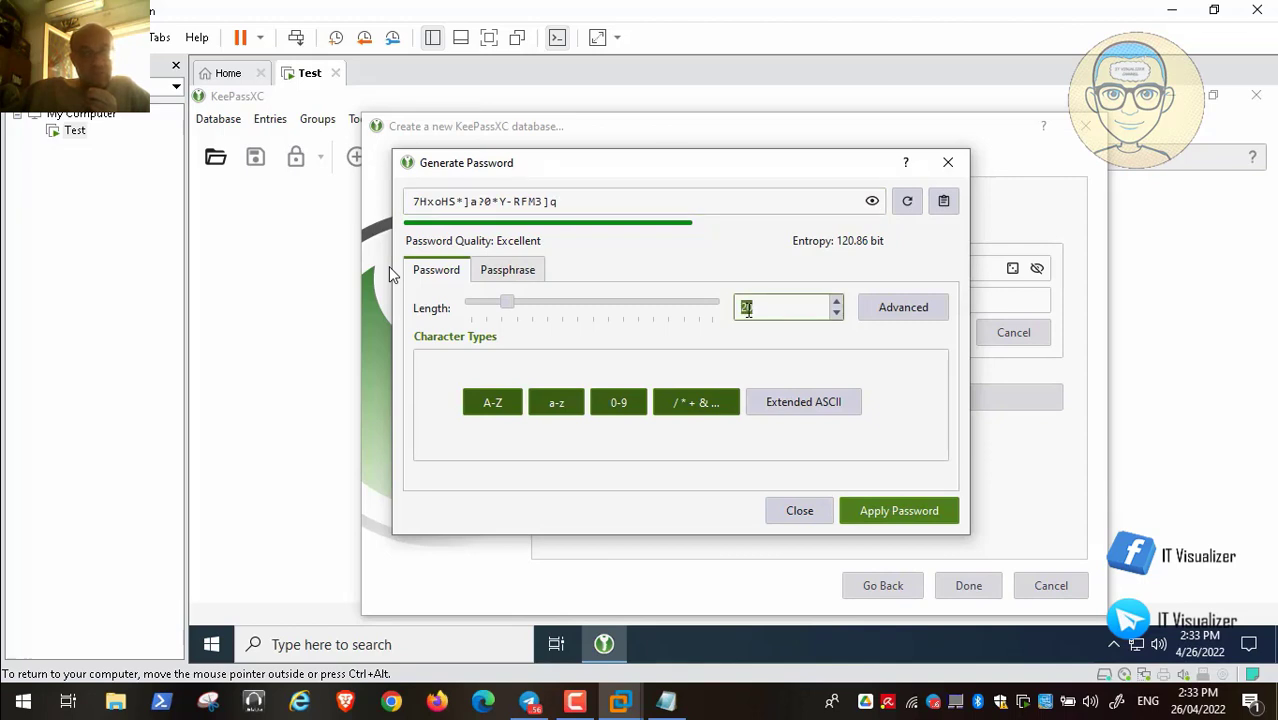
pyautogui.write('30')
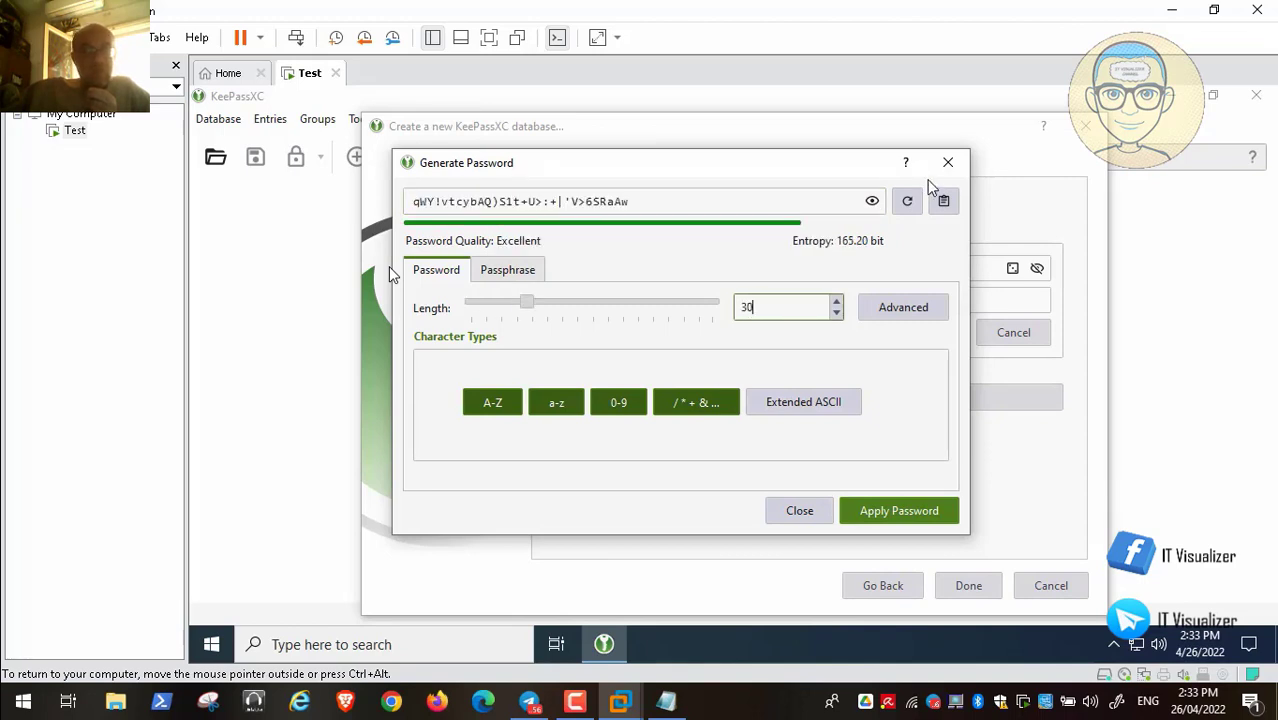
pyautogui.click(908, 202)
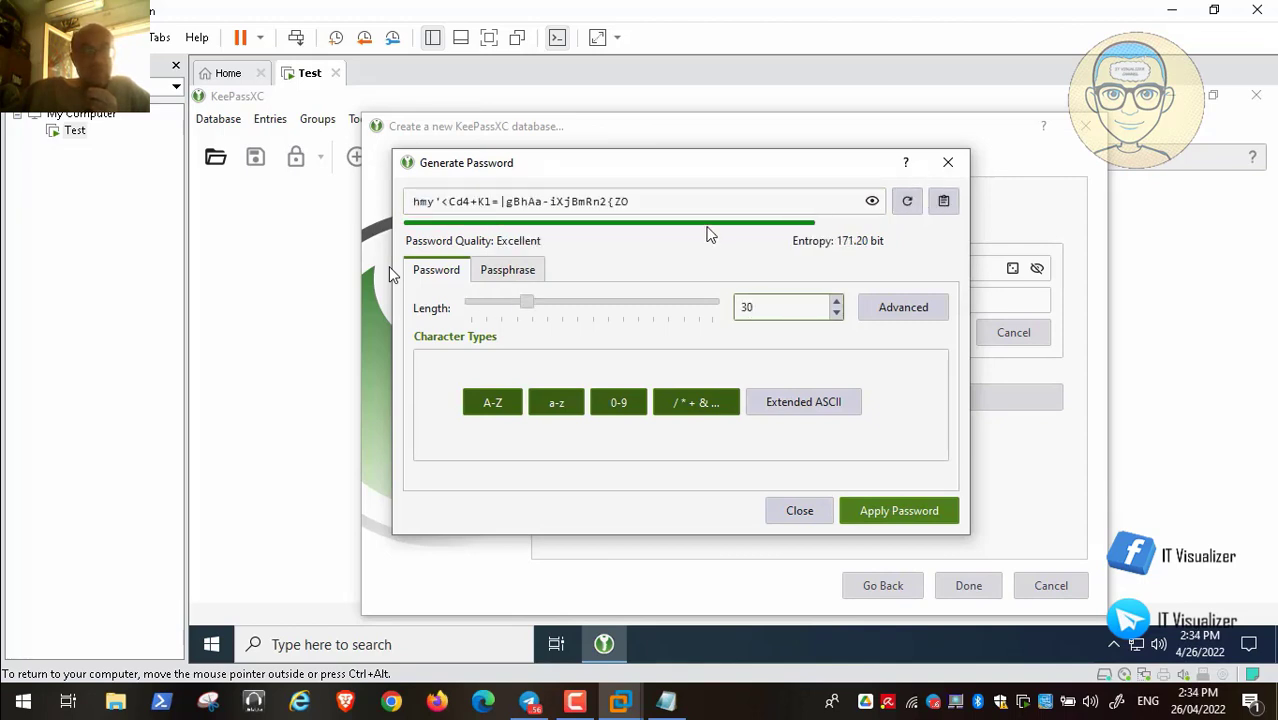
pyautogui.moveTo(652, 200); pyautogui.dragTo(461, 190)
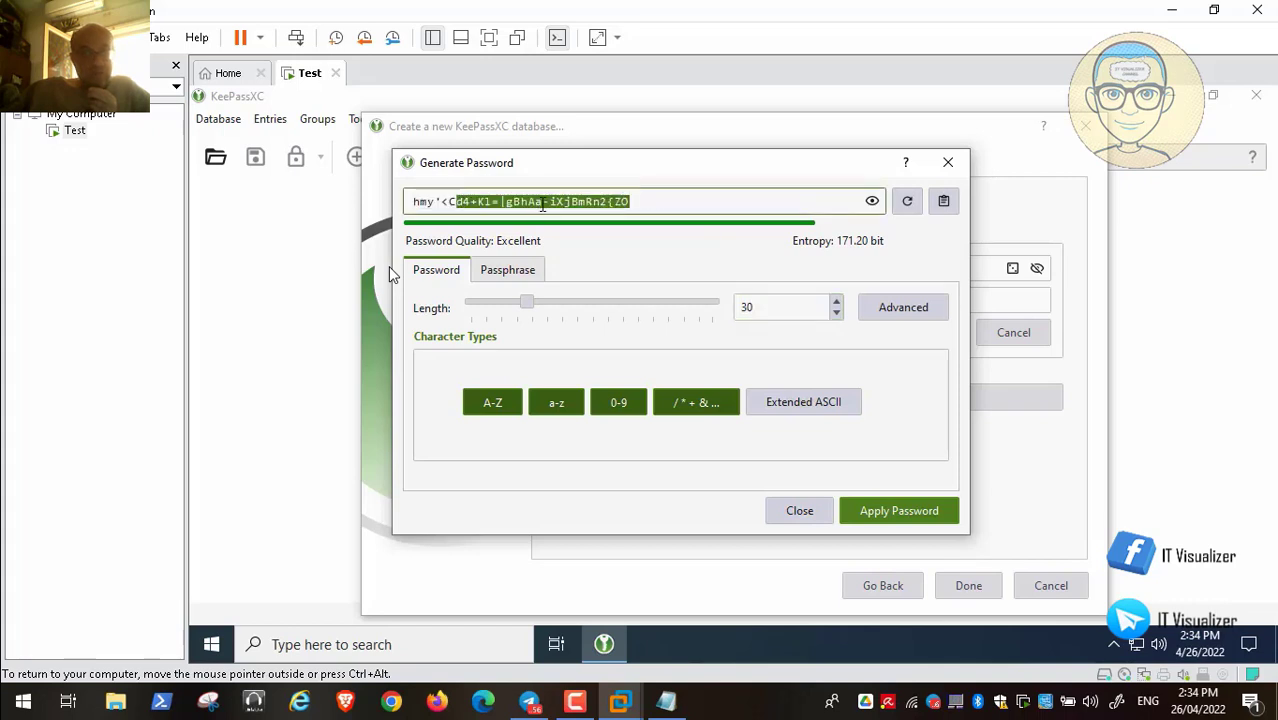
pyautogui.click(716, 205)
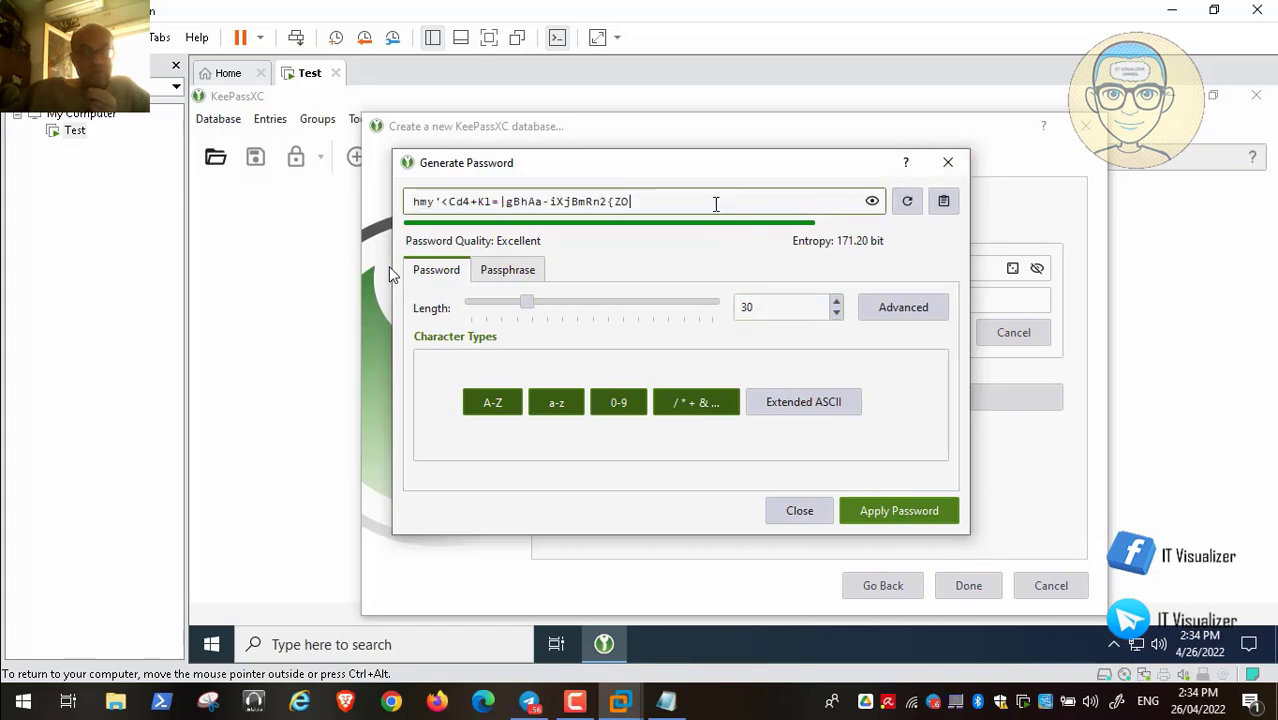
pyautogui.click(944, 202)
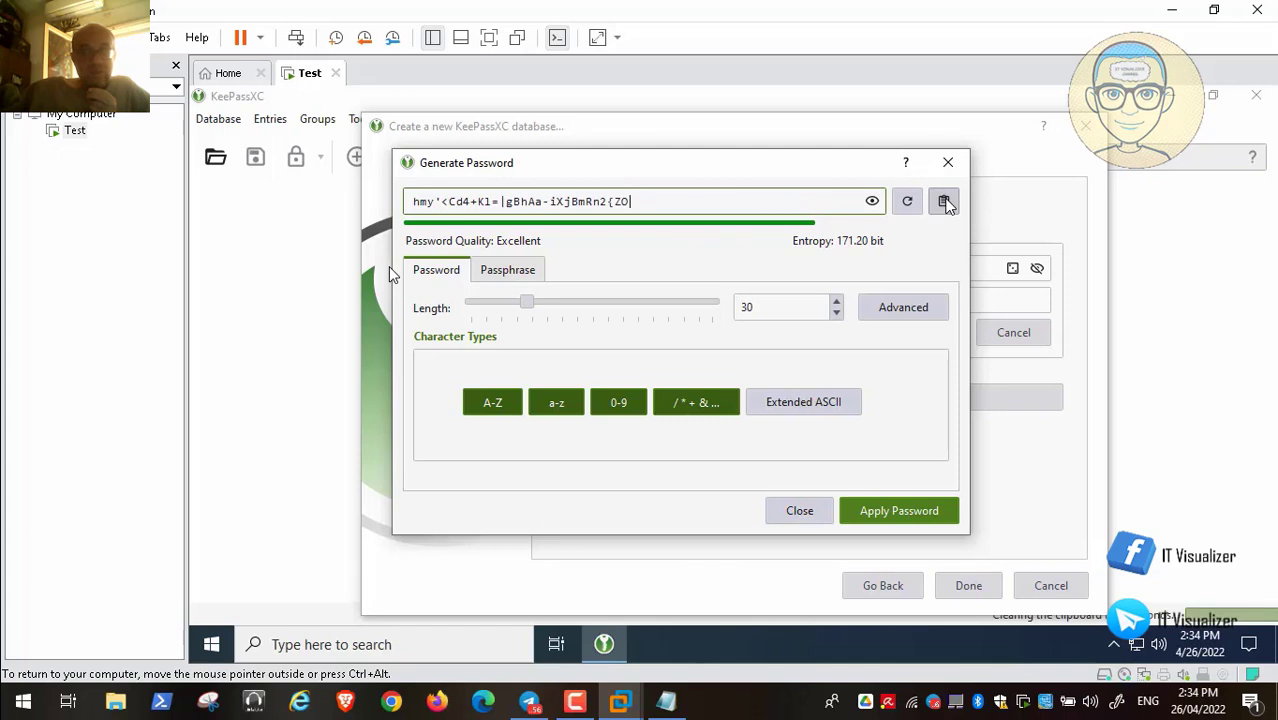
# Paste the password on a new line in the Notepad notes, then apply it to the database
pyautogui.click(665, 701)
pyautogui.press('Return')
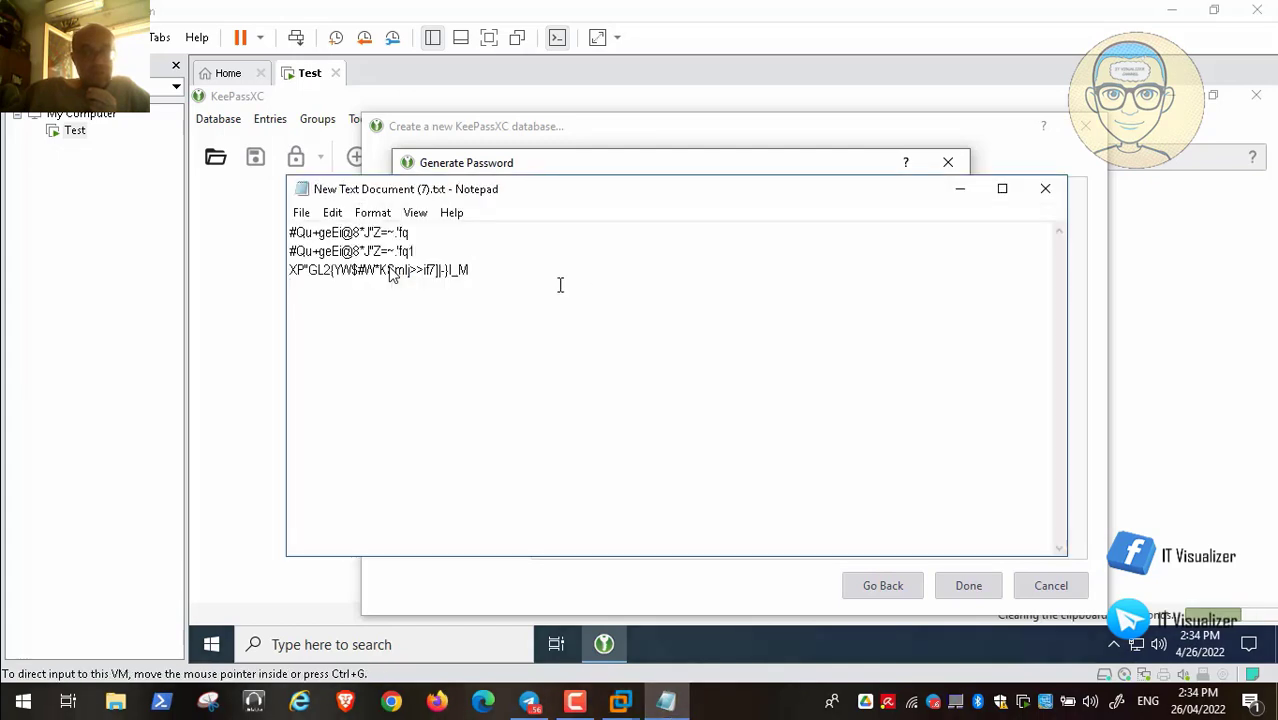
pyautogui.hotkey('ctrl', 'v')
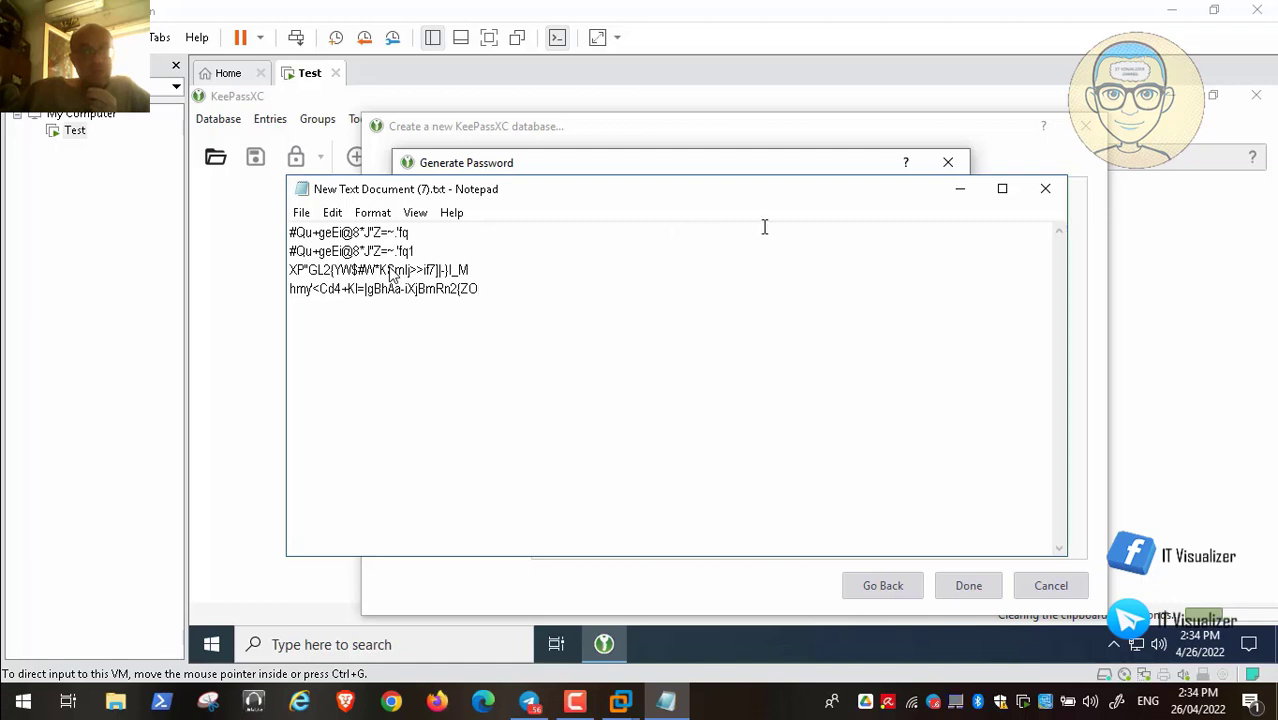
pyautogui.click(962, 190)
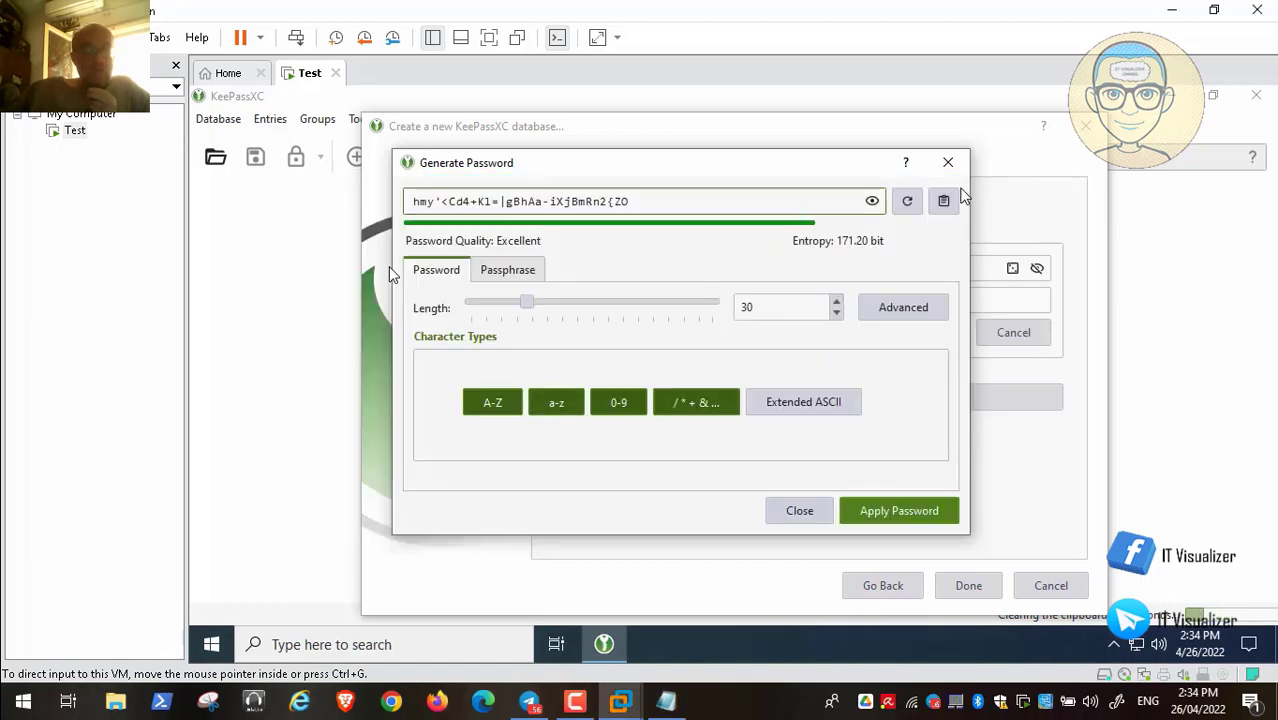
pyautogui.click(890, 512)
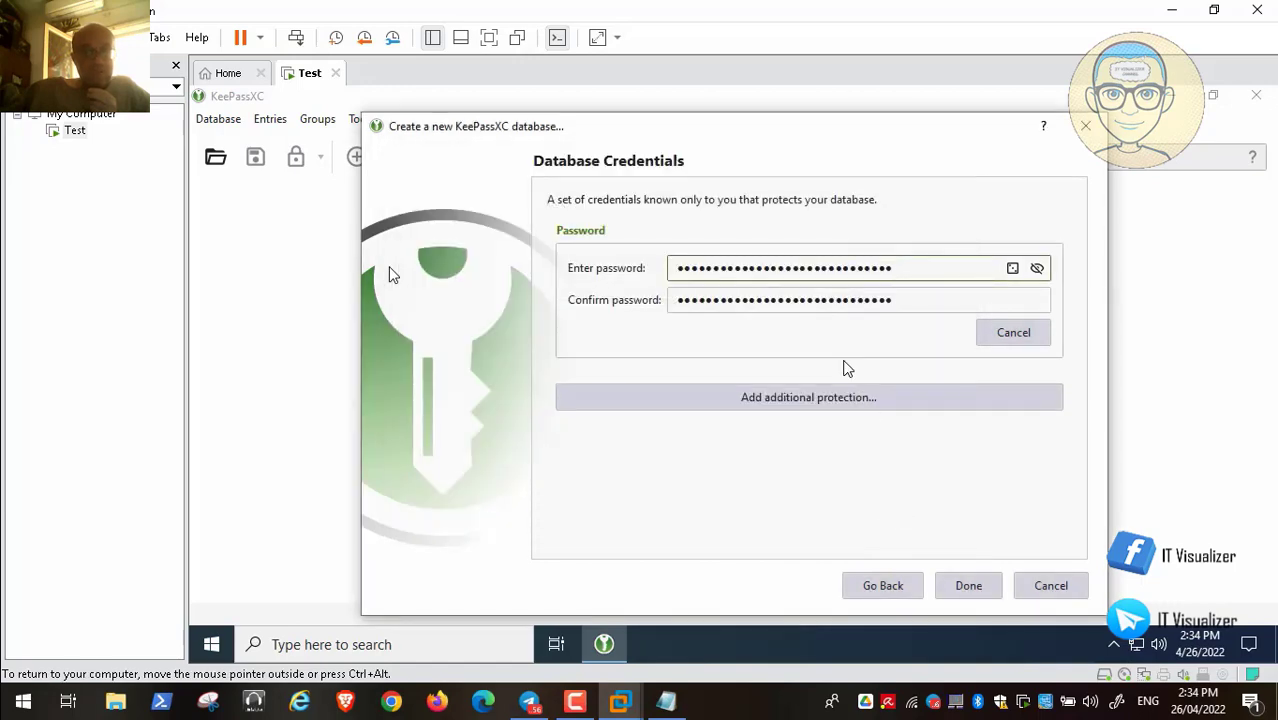
# Add key file protection and generate a new key file in D:\Keepass Key
pyautogui.click(845, 402)
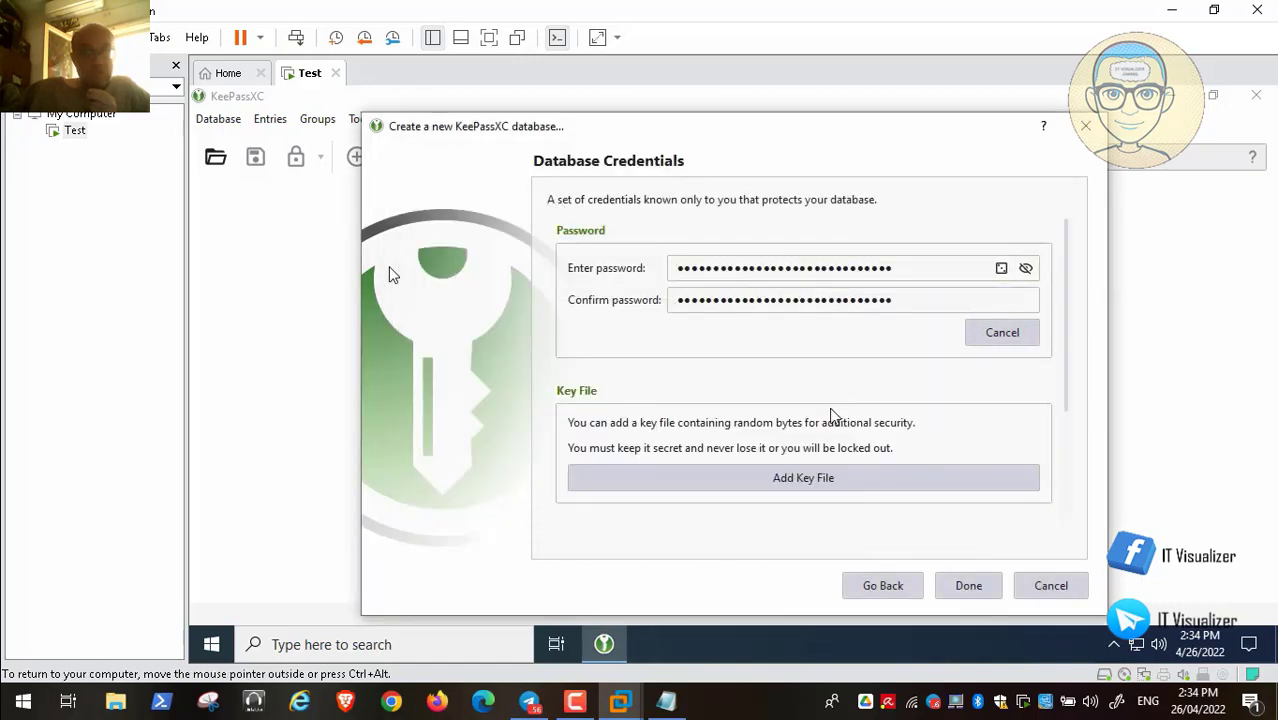
pyautogui.click(790, 487)
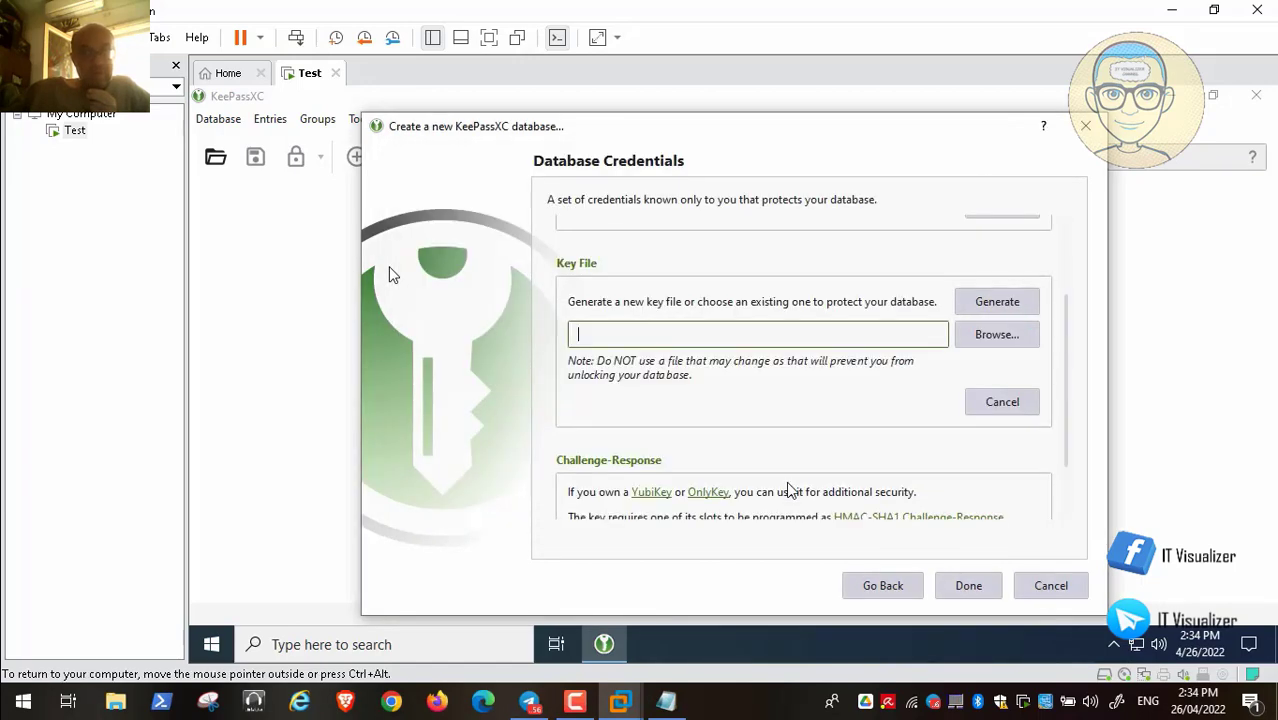
pyautogui.click(987, 303)
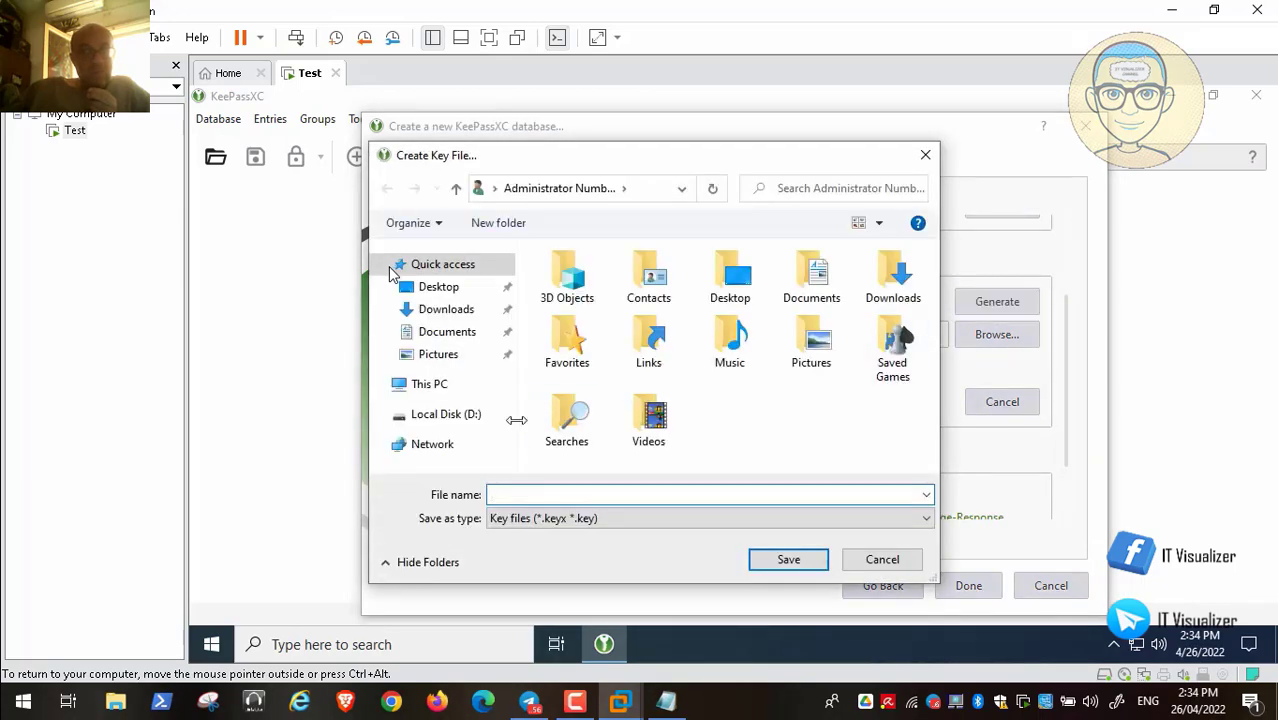
pyautogui.click(474, 420)
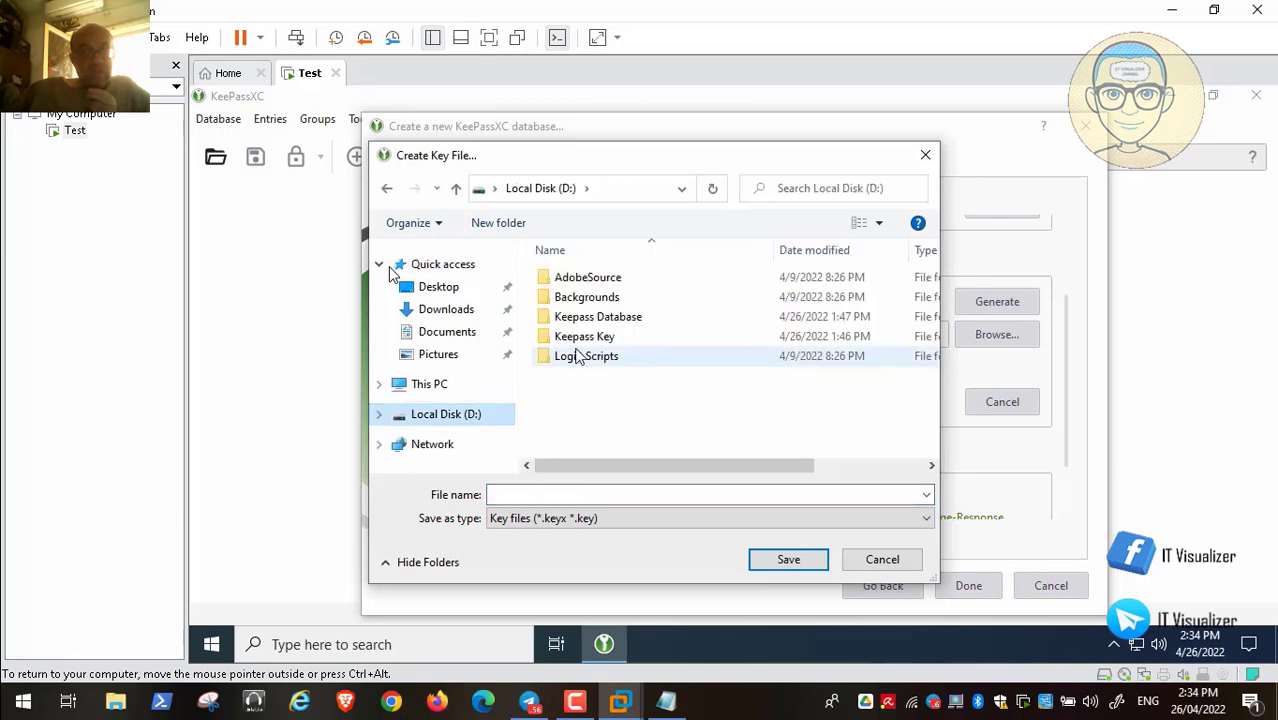
pyautogui.doubleClick(577, 338)
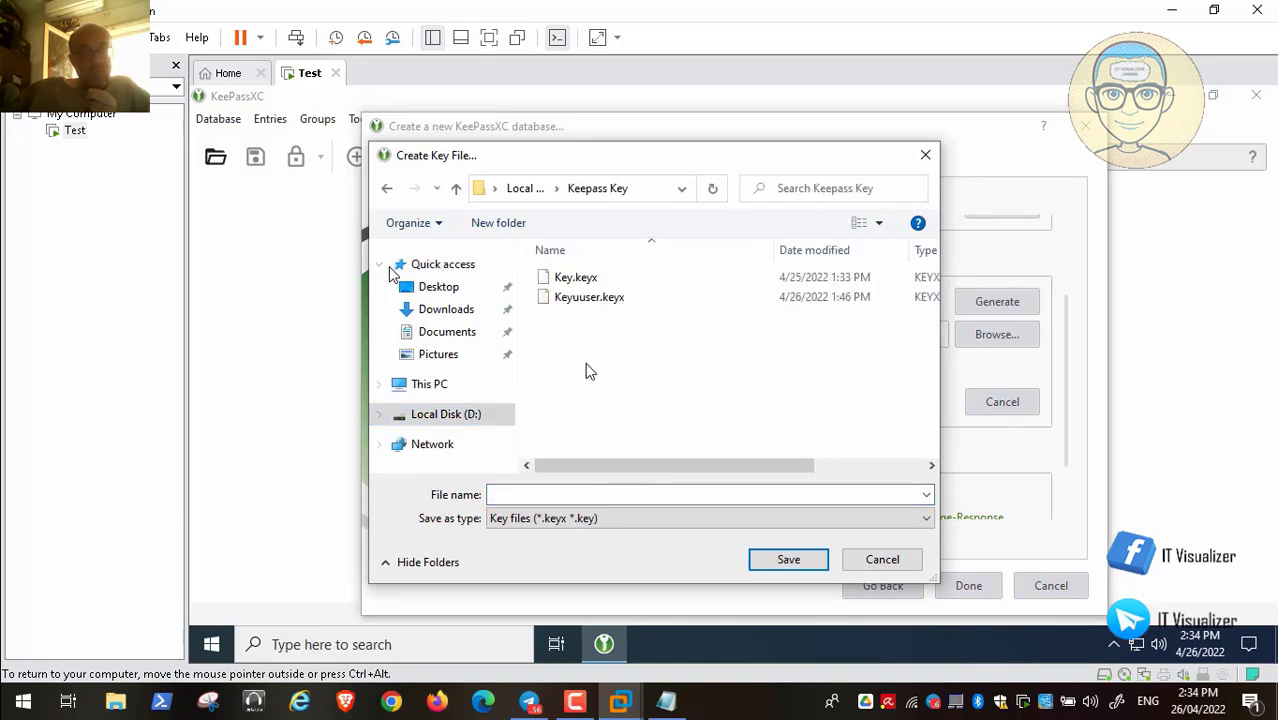
# Save the key file as Keyadmin2.keyx and finish the database credentials
pyautogui.click(592, 300)
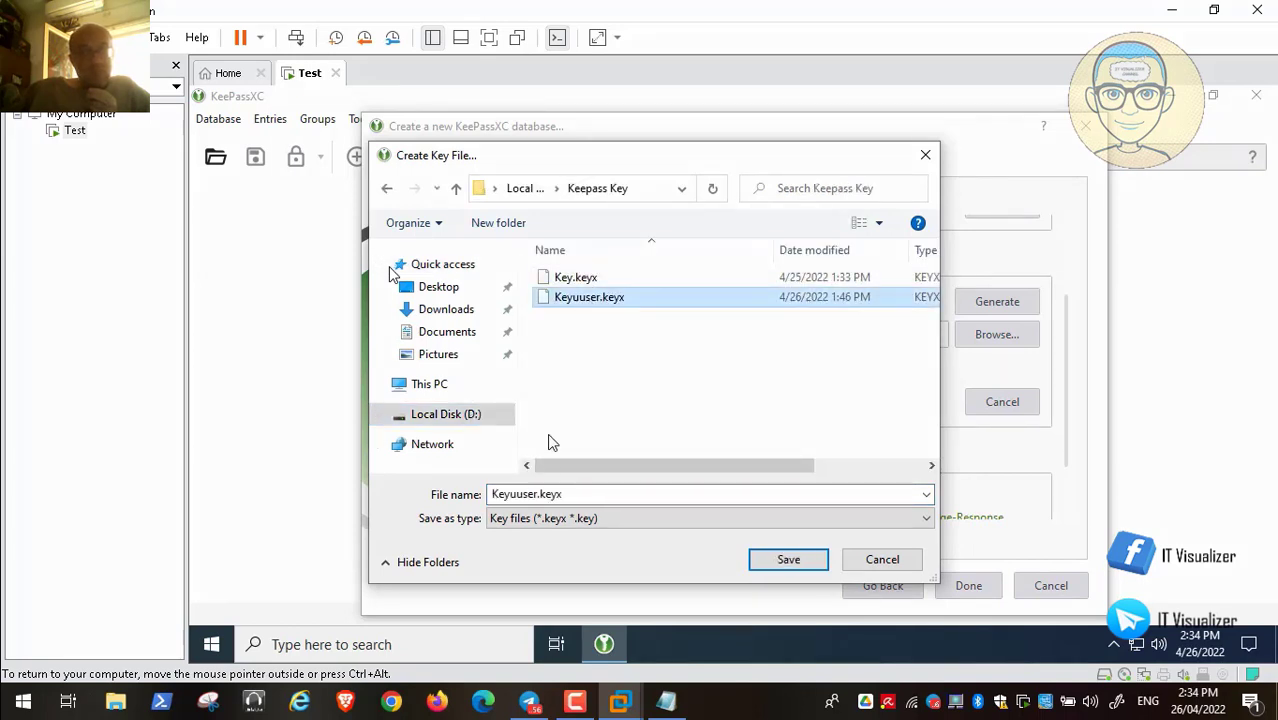
pyautogui.click(535, 494)
pyautogui.doubleClick(537, 494)
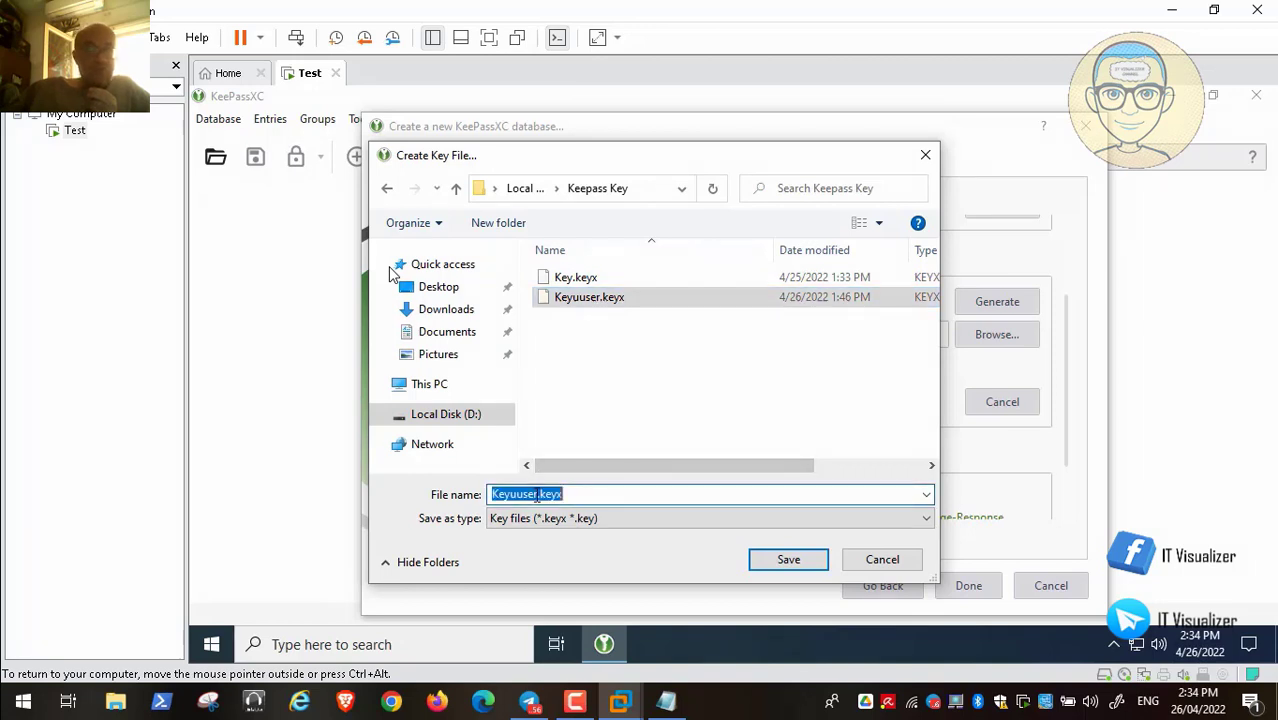
pyautogui.click(537, 494)
pyautogui.press('BackSpace')
pyautogui.press('BackSpace')
pyautogui.press('BackSpace')
pyautogui.press('BackSpace')
pyautogui.press('BackSpace')
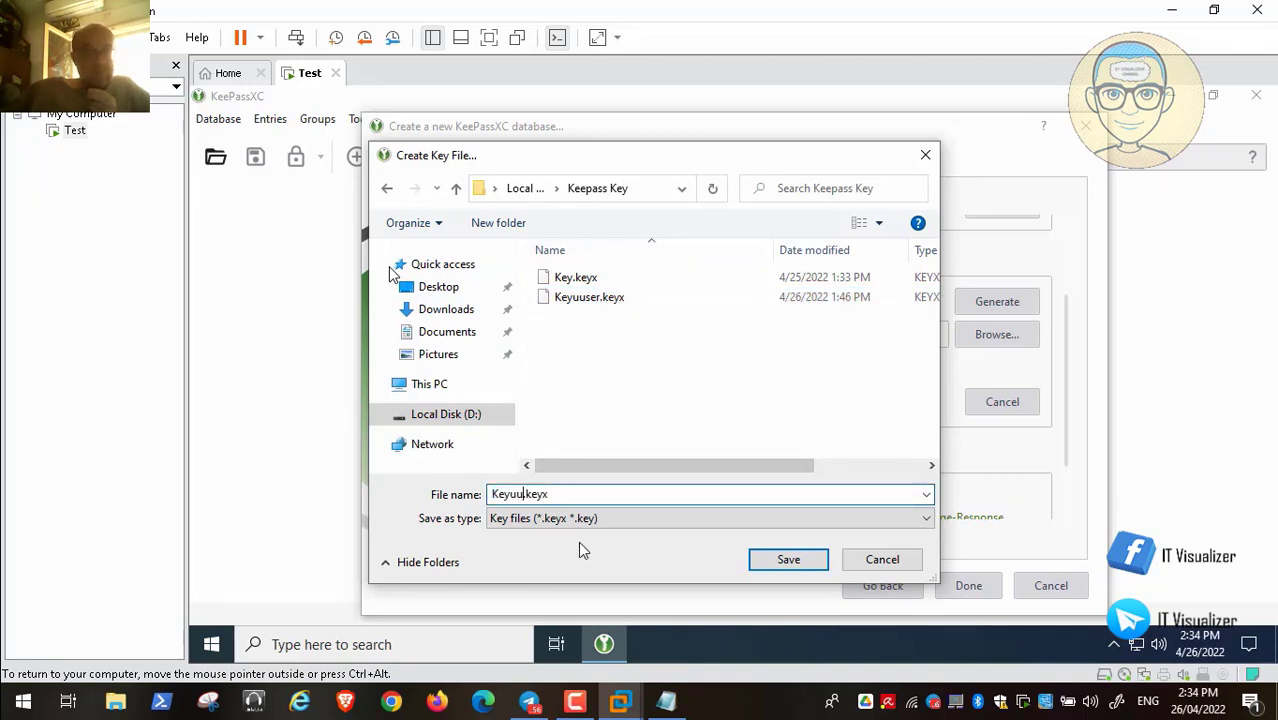
pyautogui.write('admin2')
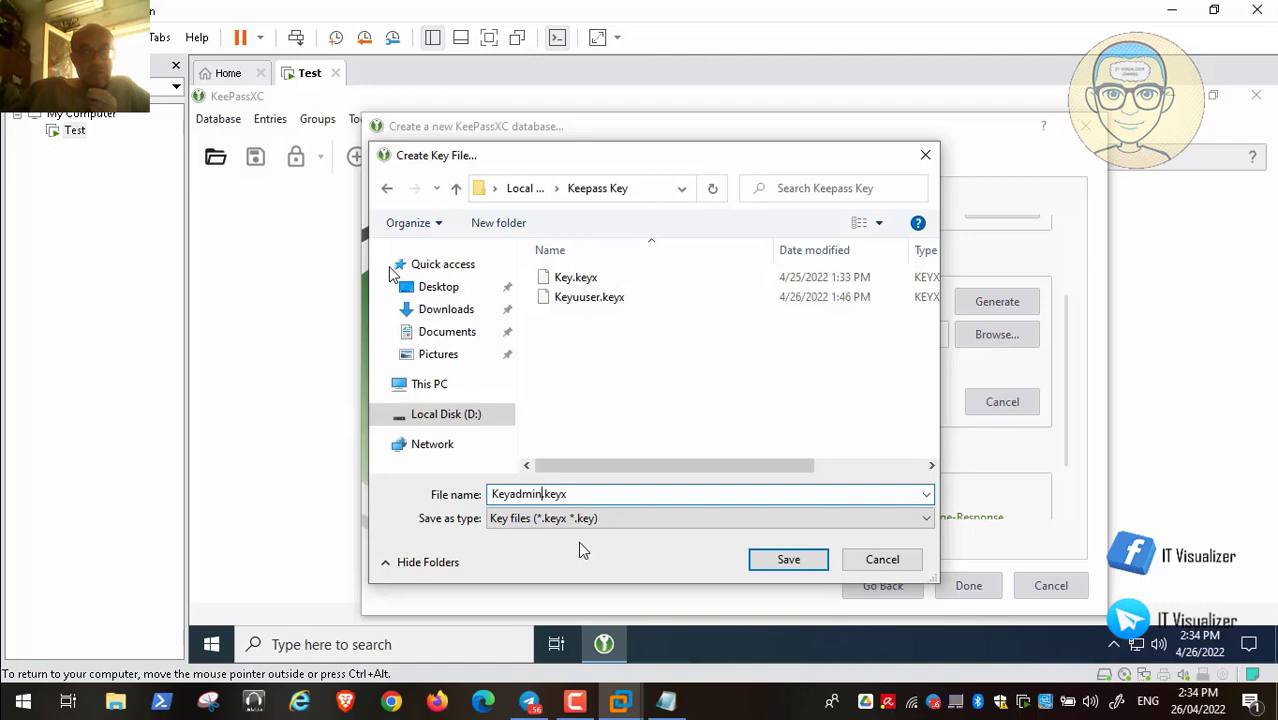
pyautogui.click(785, 559)
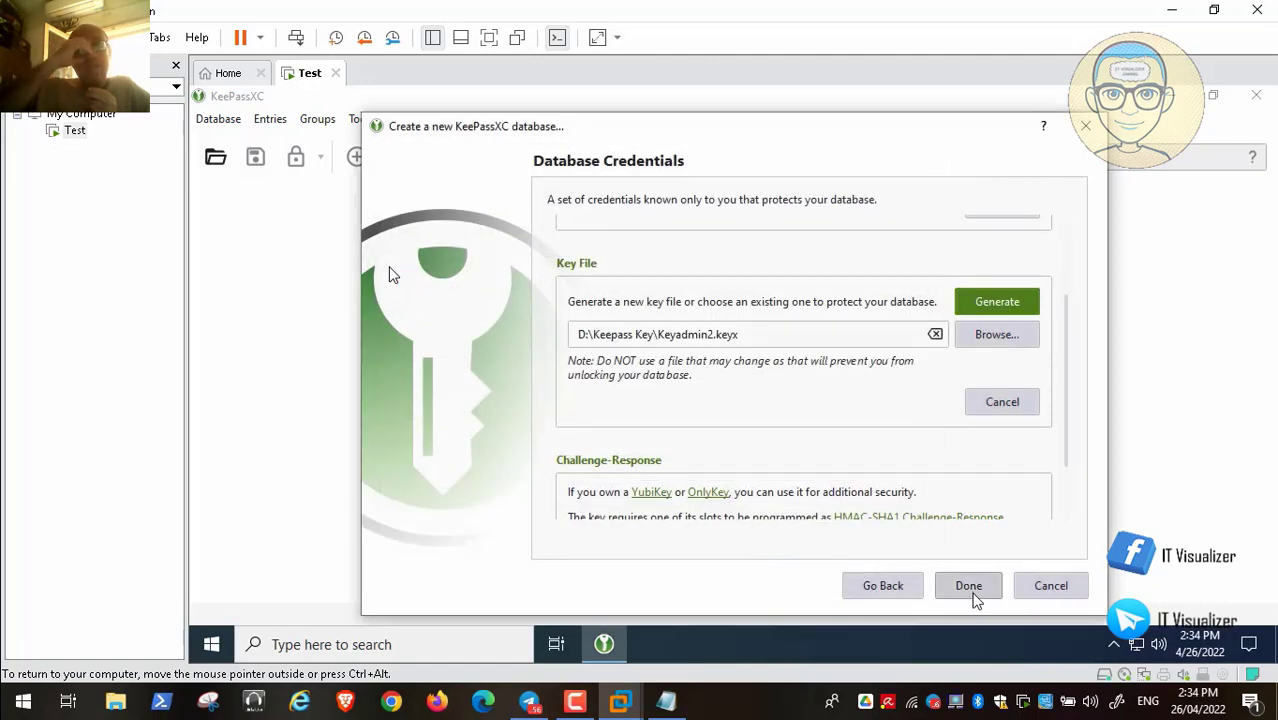
pyautogui.click(968, 585)
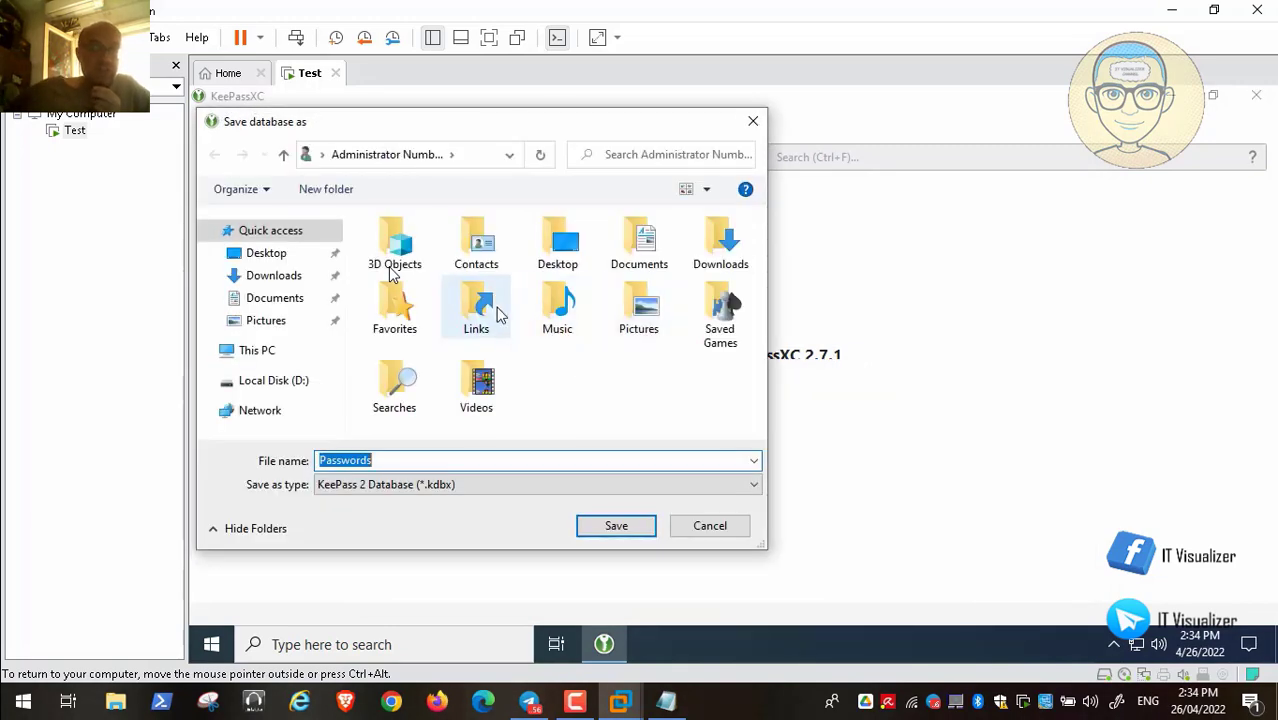
# Save the database as Passwordsadmin2.kdbx in the D:\Keepass Database folder
pyautogui.click(272, 380)
pyautogui.doubleClick(447, 285)
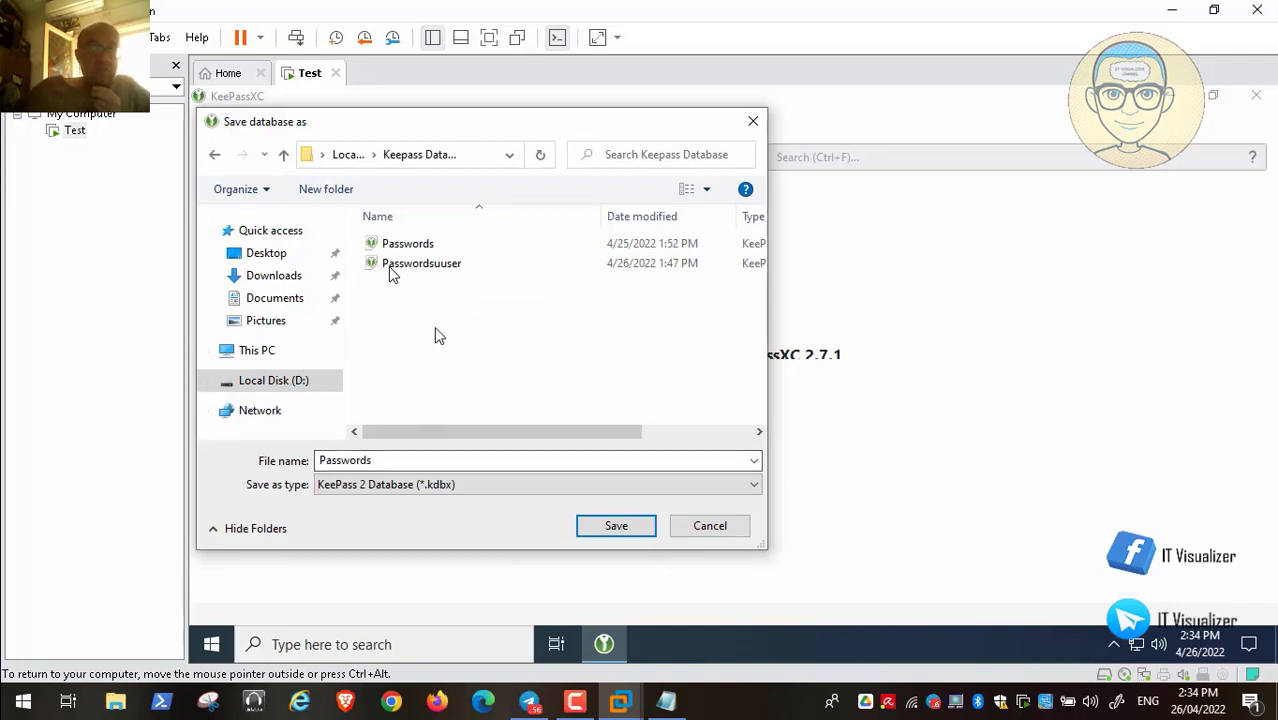
pyautogui.click(438, 270)
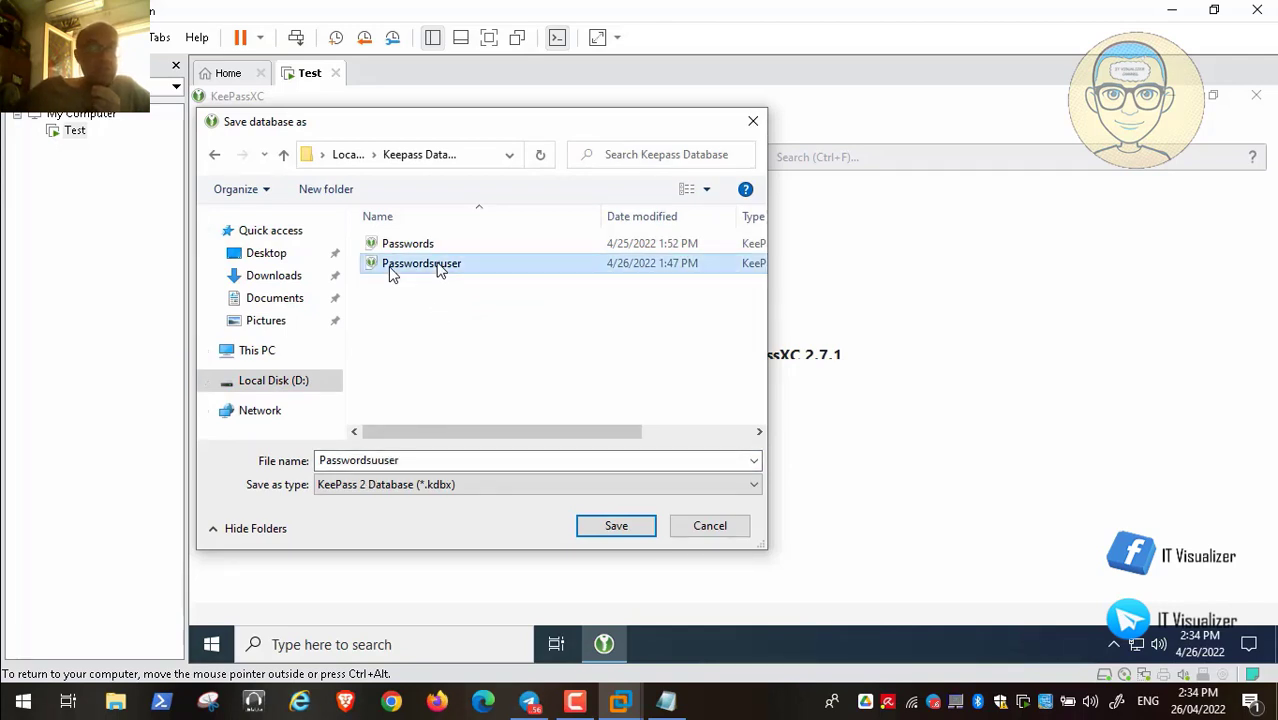
pyautogui.doubleClick(420, 460)
pyautogui.click(439, 456)
pyautogui.press('BackSpace')
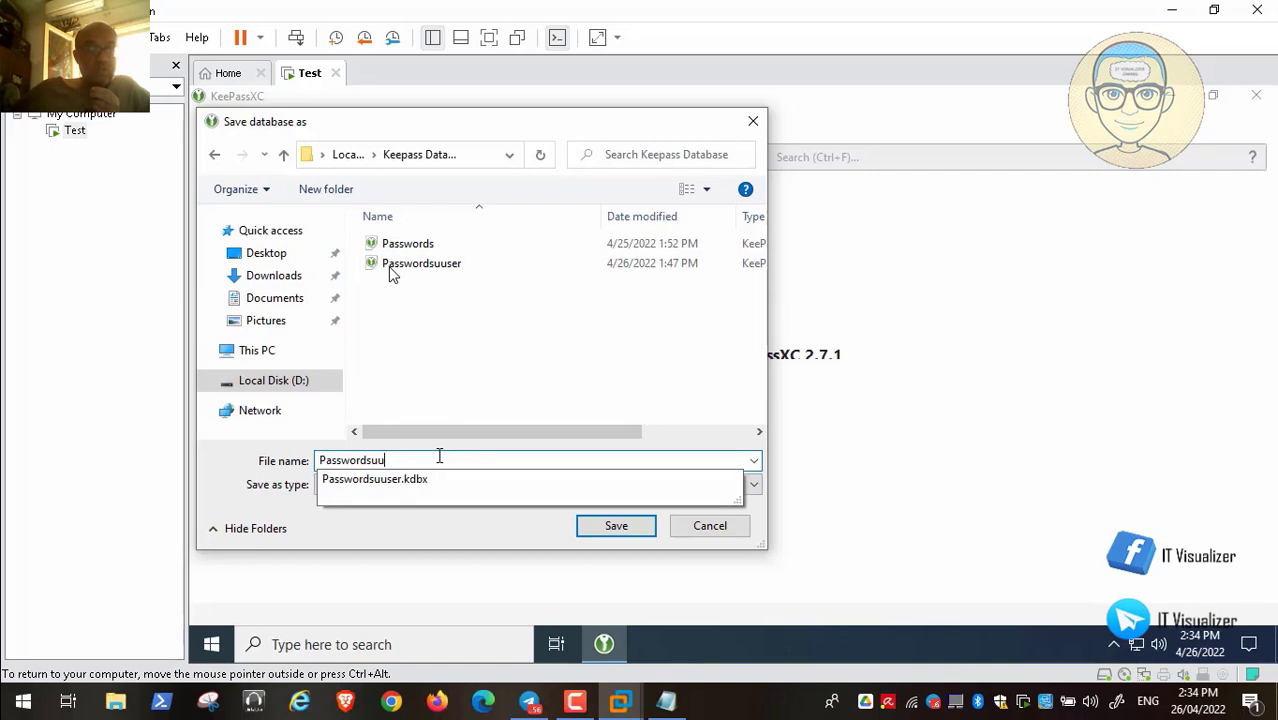
pyautogui.press('BackSpace')
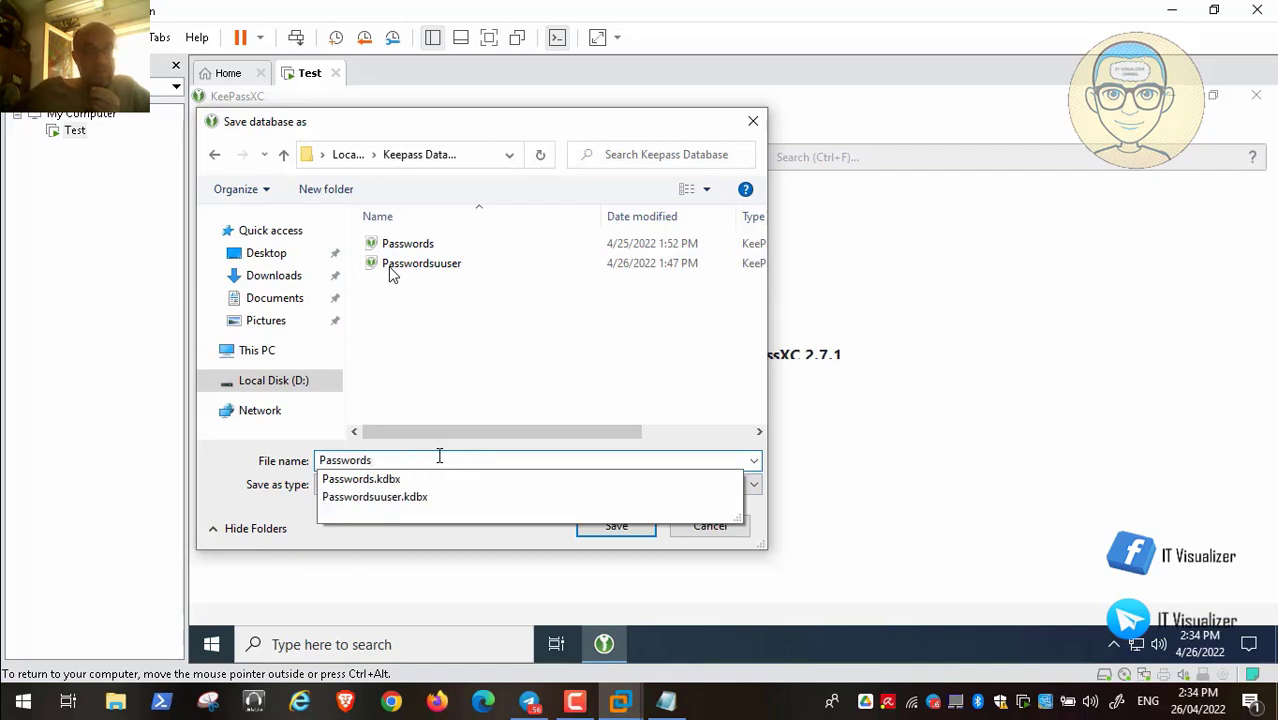
pyautogui.write('admin2')
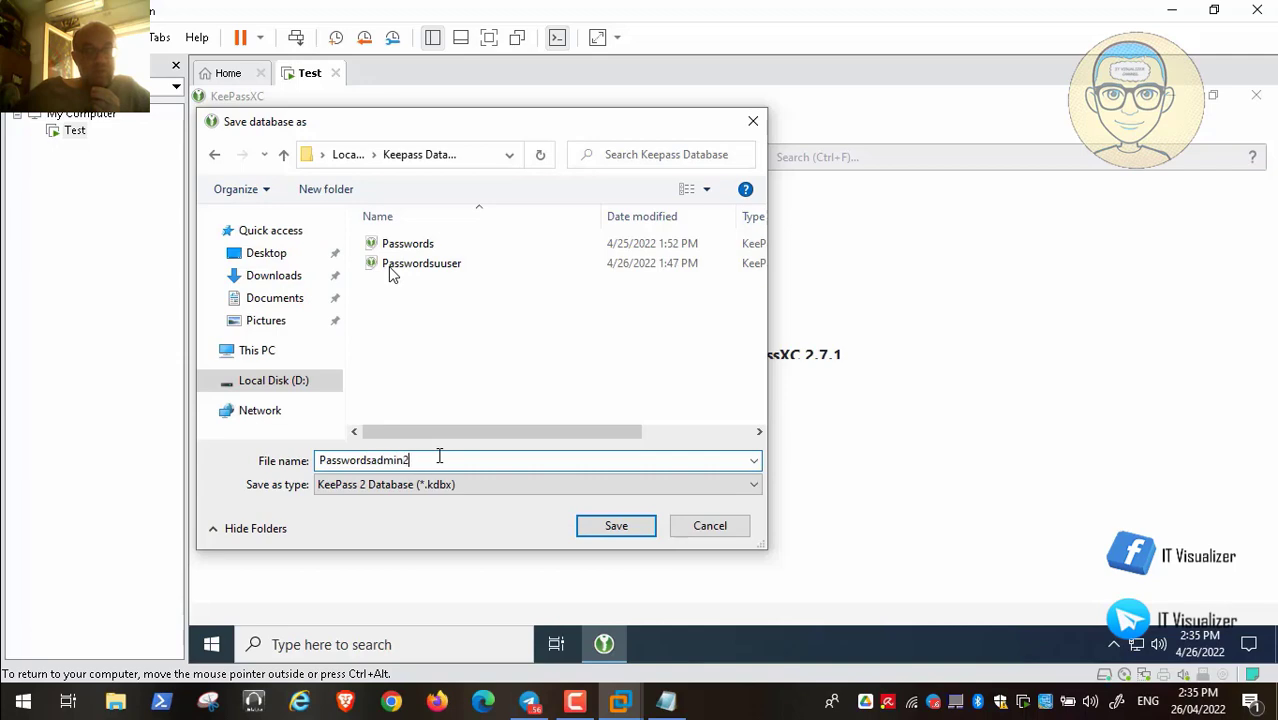
pyautogui.click(612, 530)
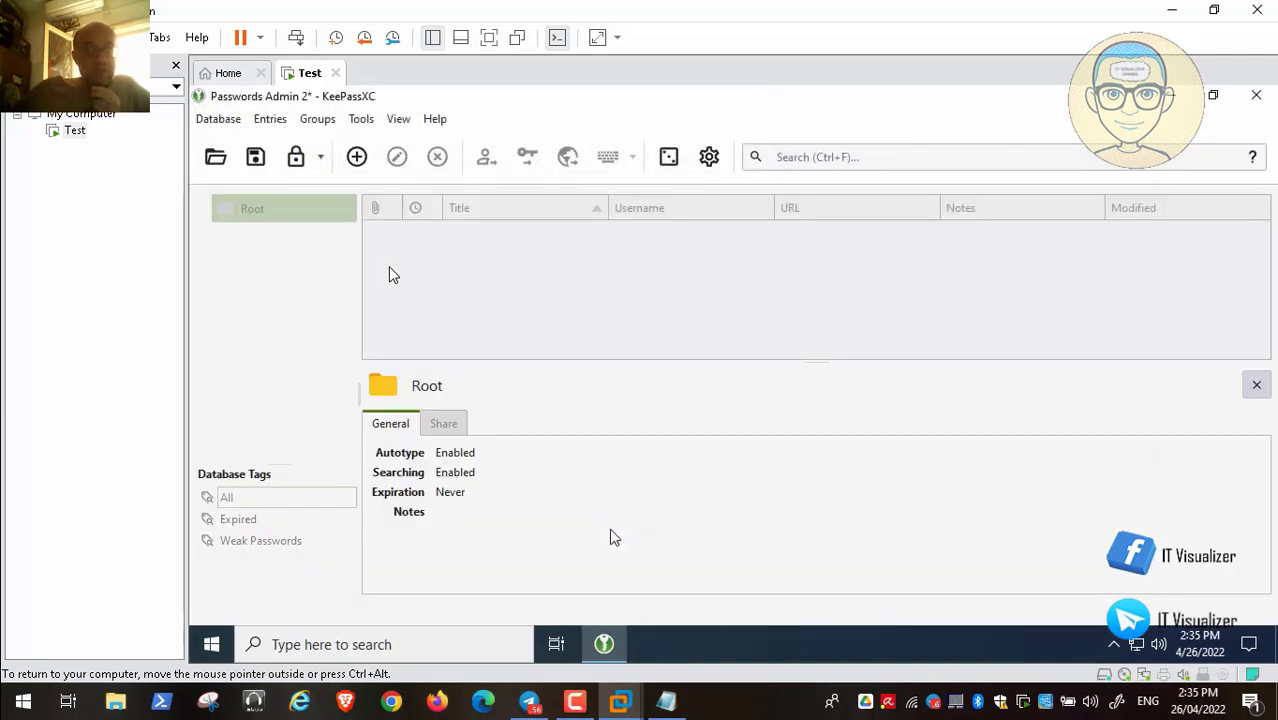
# Enable 'Automatically launch at system startup' and 'Minimize window at application startup', then close KeePassXC
pyautogui.click(709, 159)
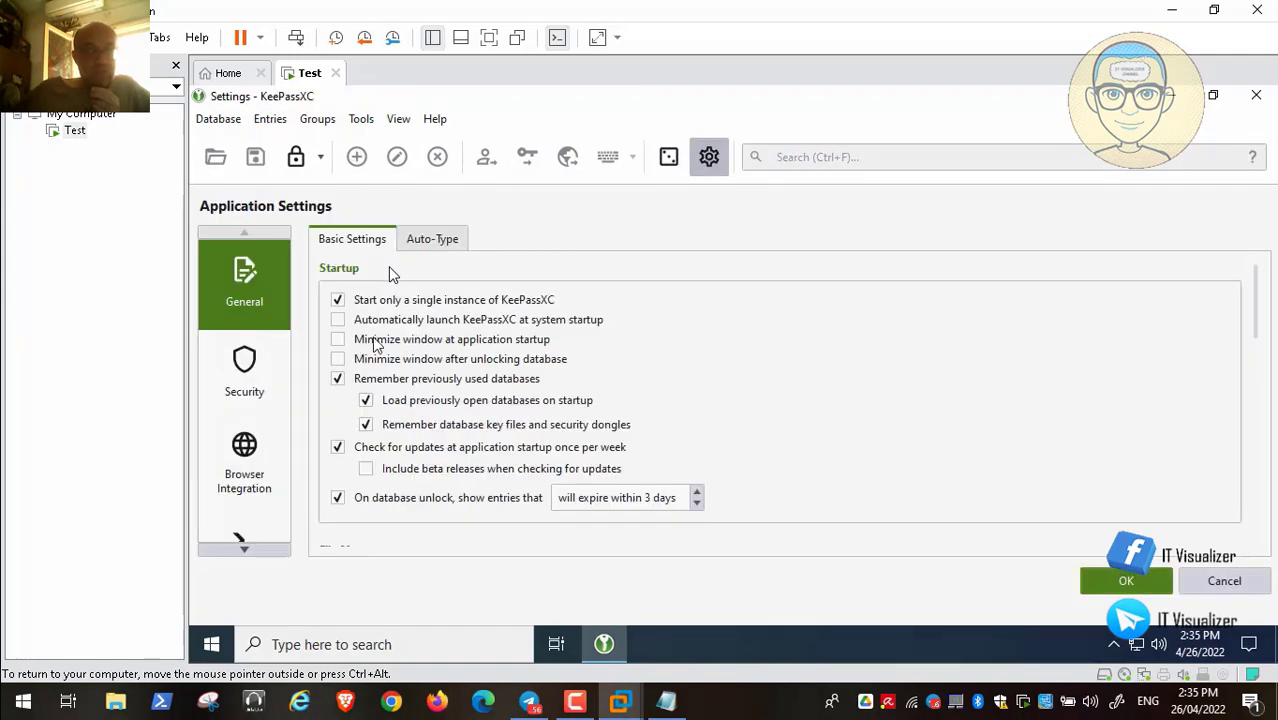
pyautogui.click(339, 321)
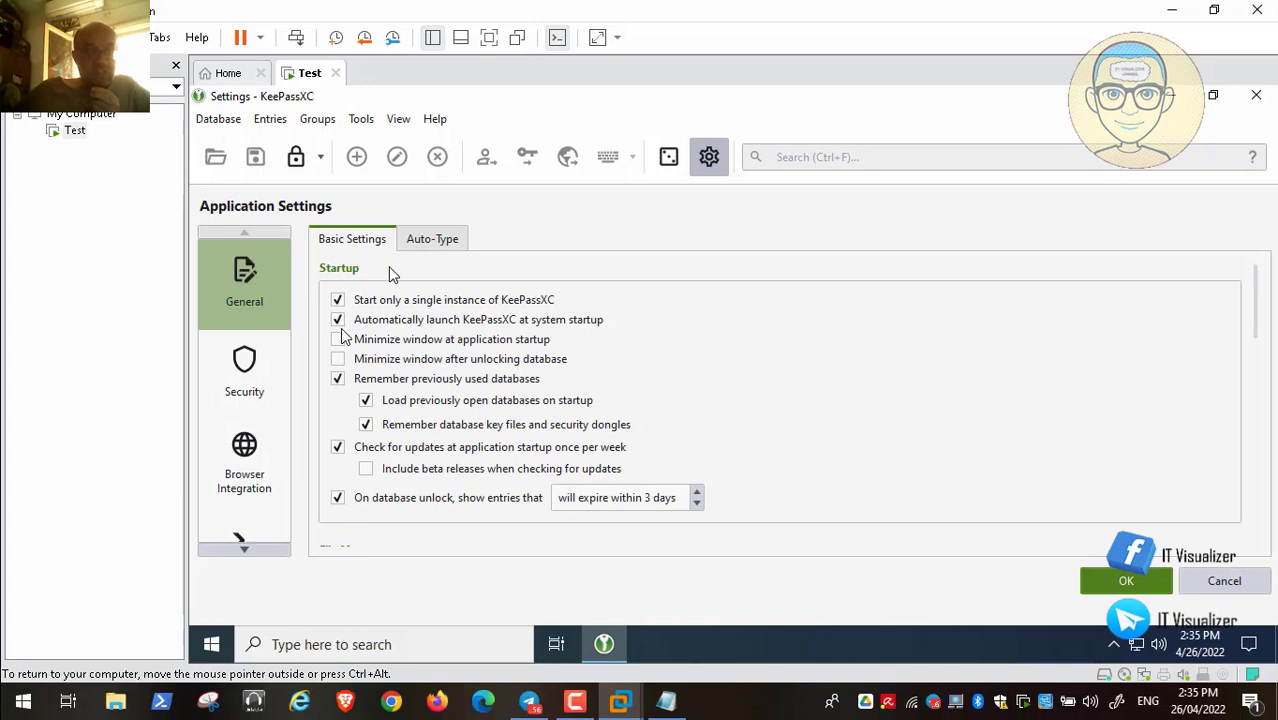
pyautogui.click(339, 340)
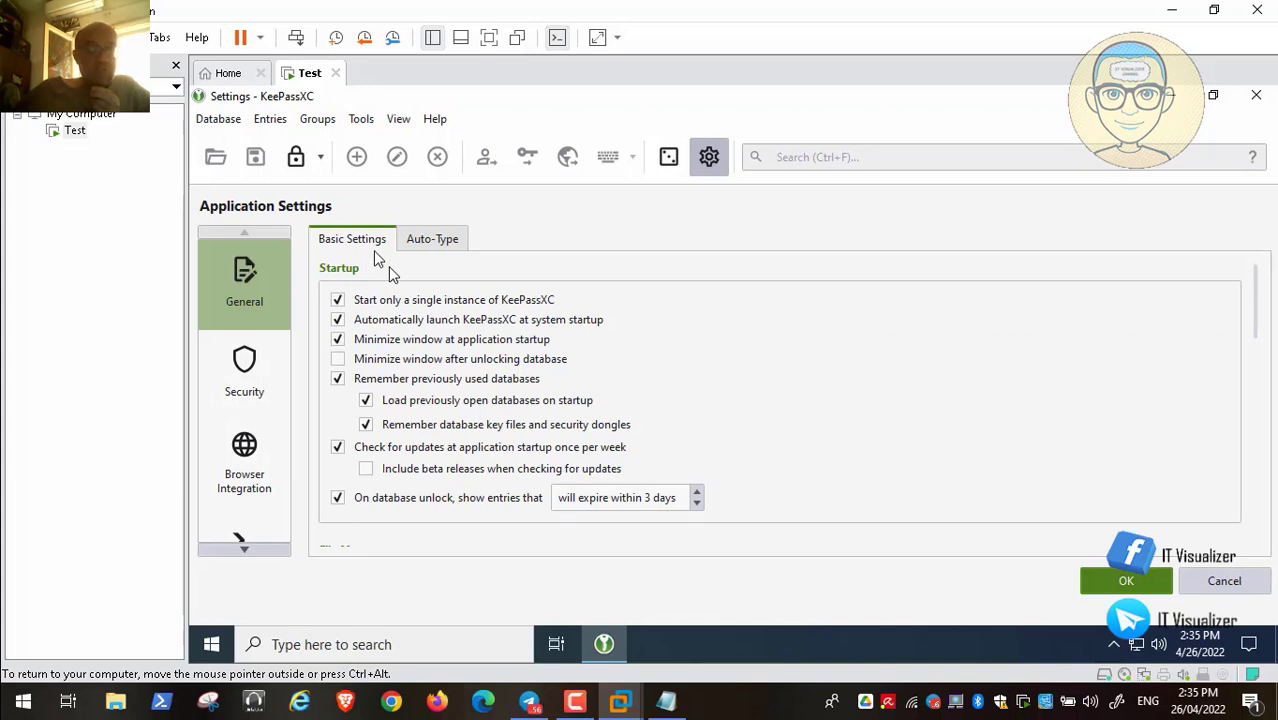
pyautogui.click(1118, 581)
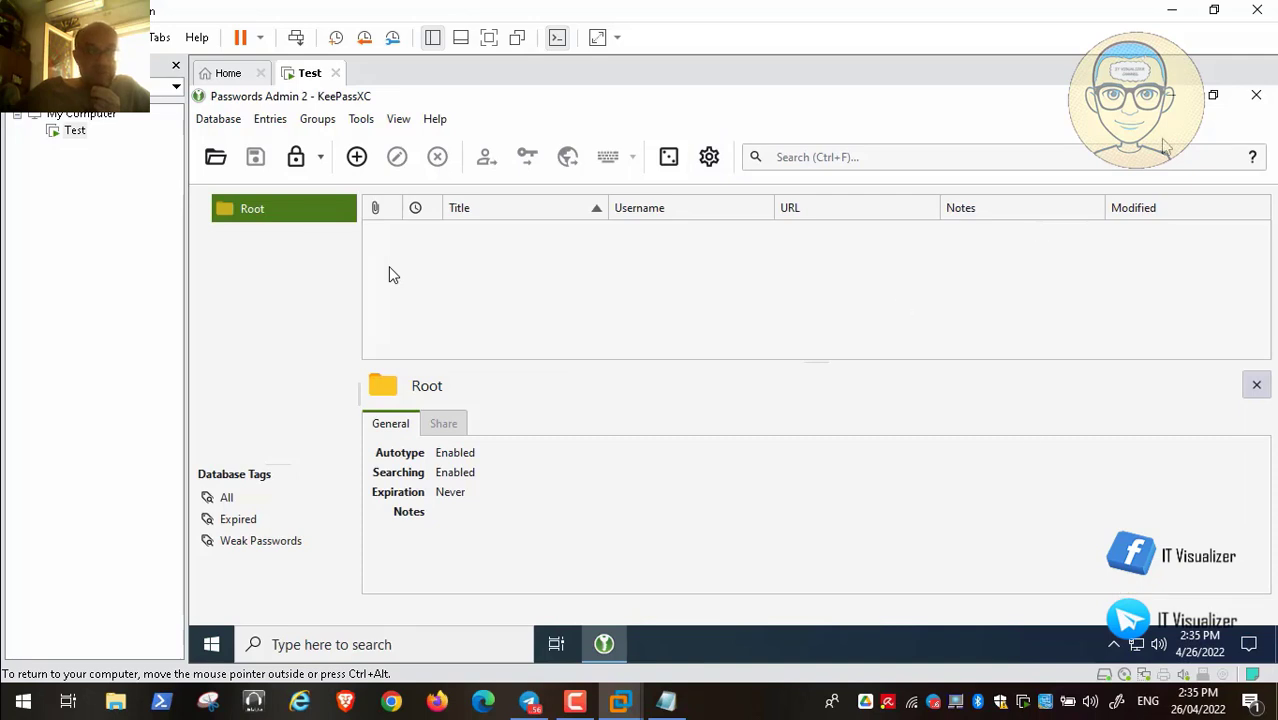
pyautogui.click(1256, 96)
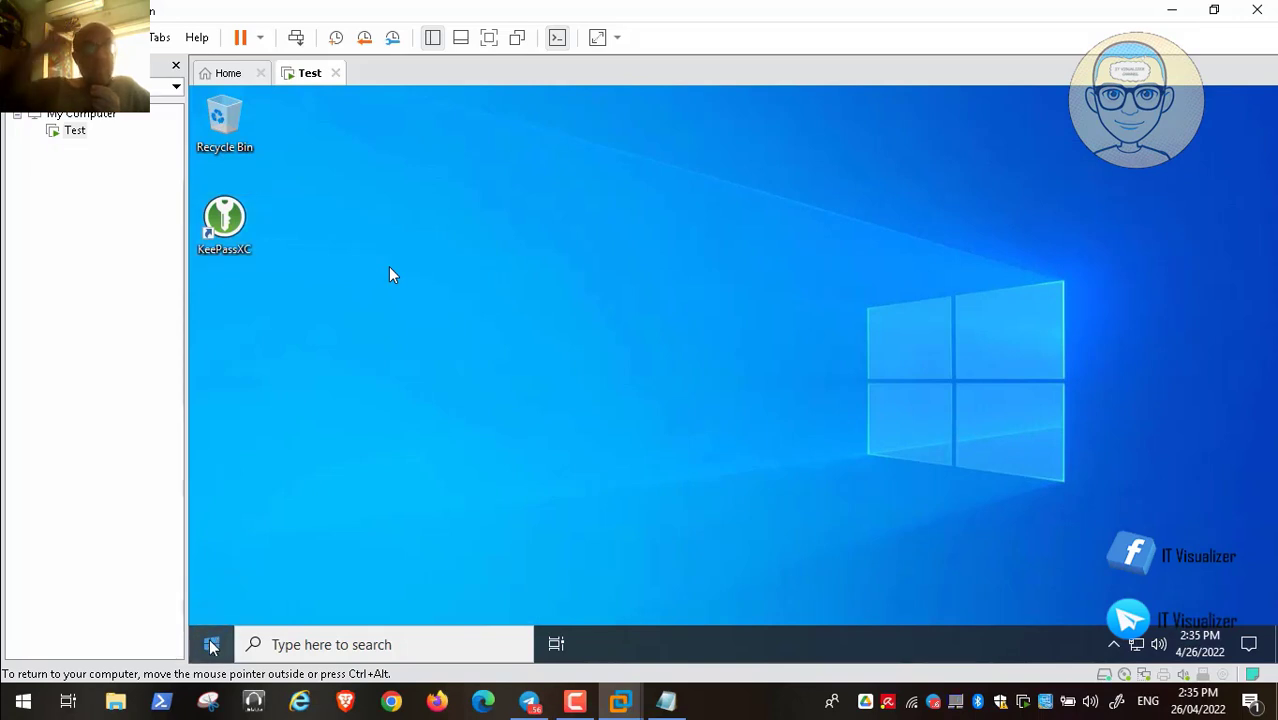
# Sign out of the current Windows account through the Start button's quick menu
pyautogui.rightClick(211, 646)
pyautogui.moveTo(319, 588)
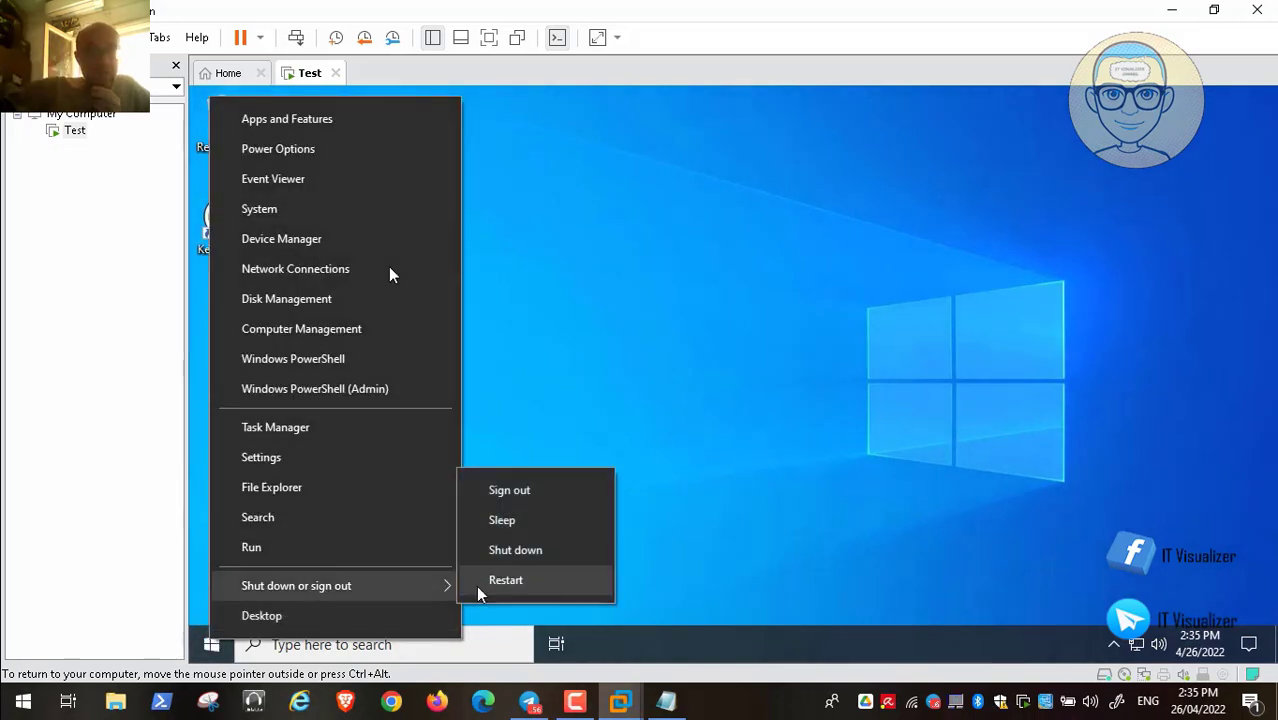
pyautogui.click(541, 491)
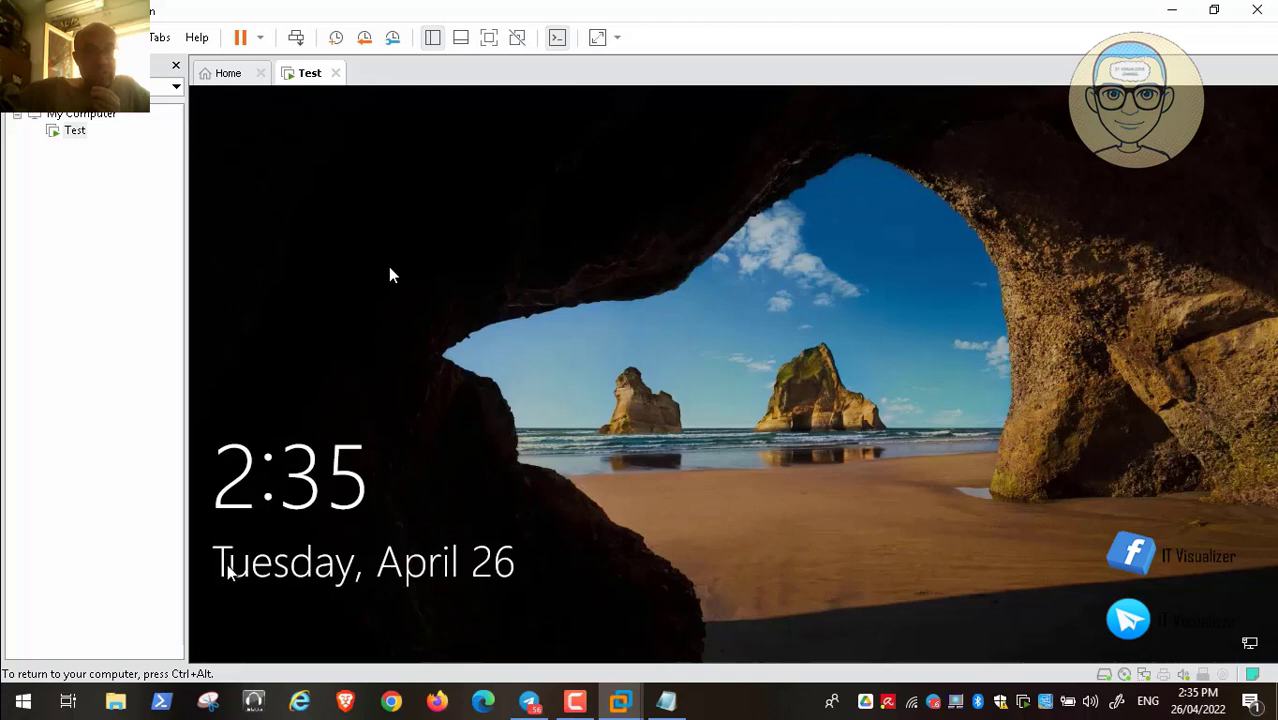
# Sign back in as Admin with its password, reaching KeePassXC's Passwords.kdbx unlock prompt
pyautogui.click(228, 570)
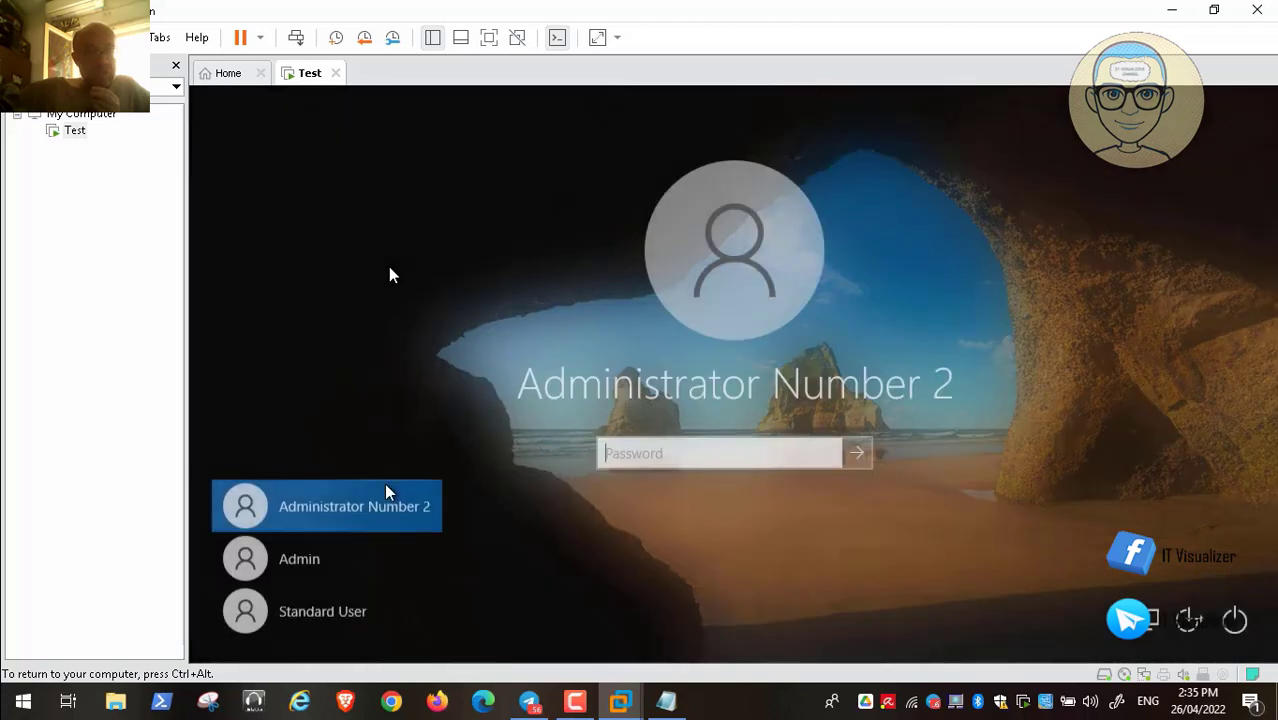
pyautogui.click(333, 559)
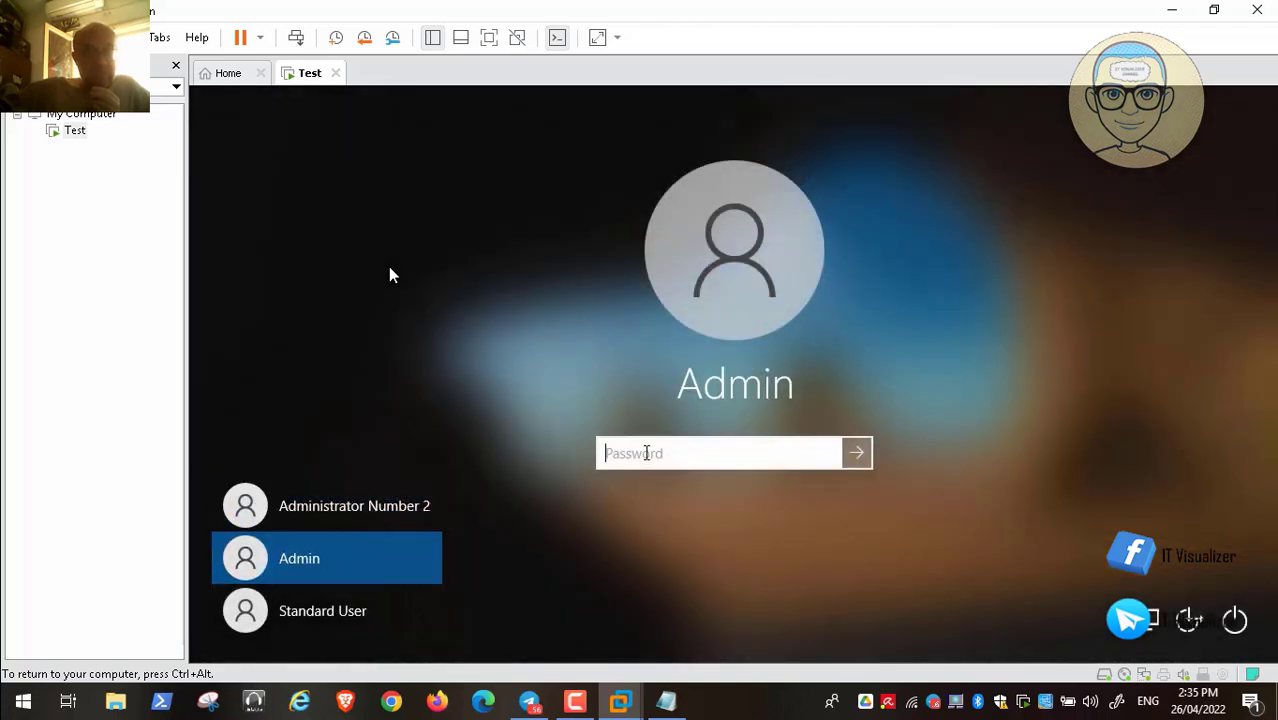
pyautogui.write('1•')
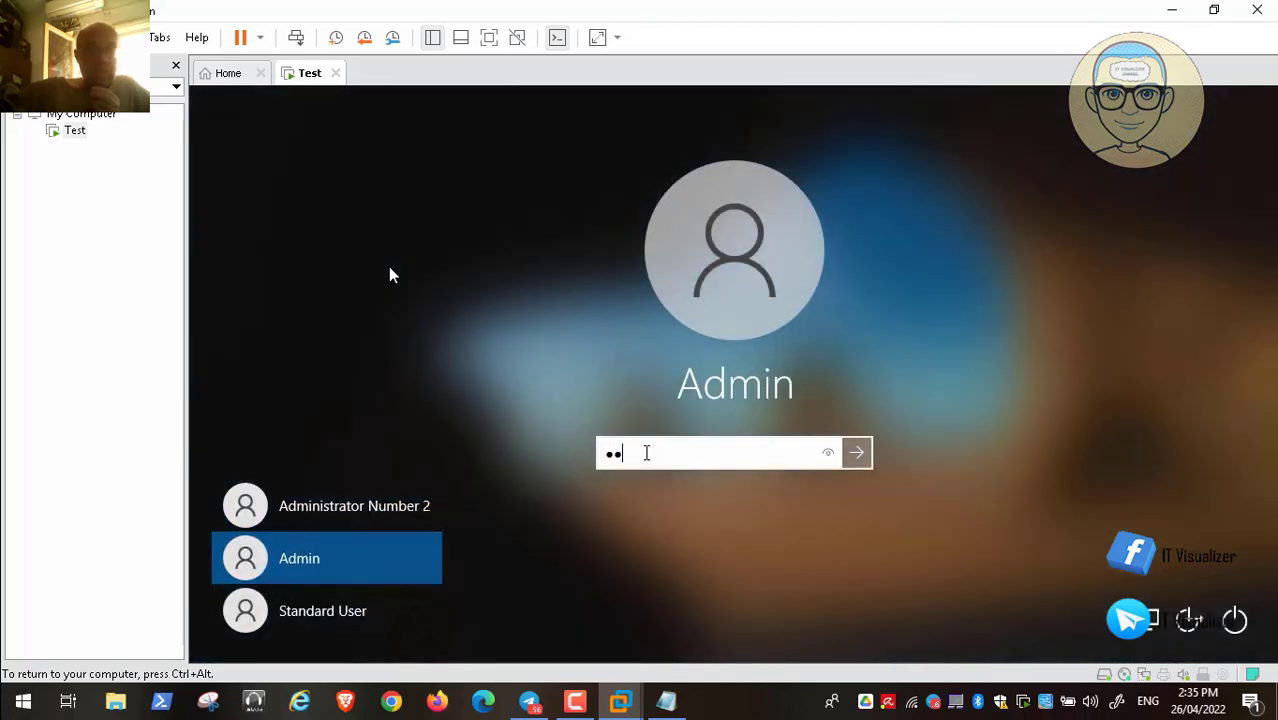
pyautogui.write('•••')
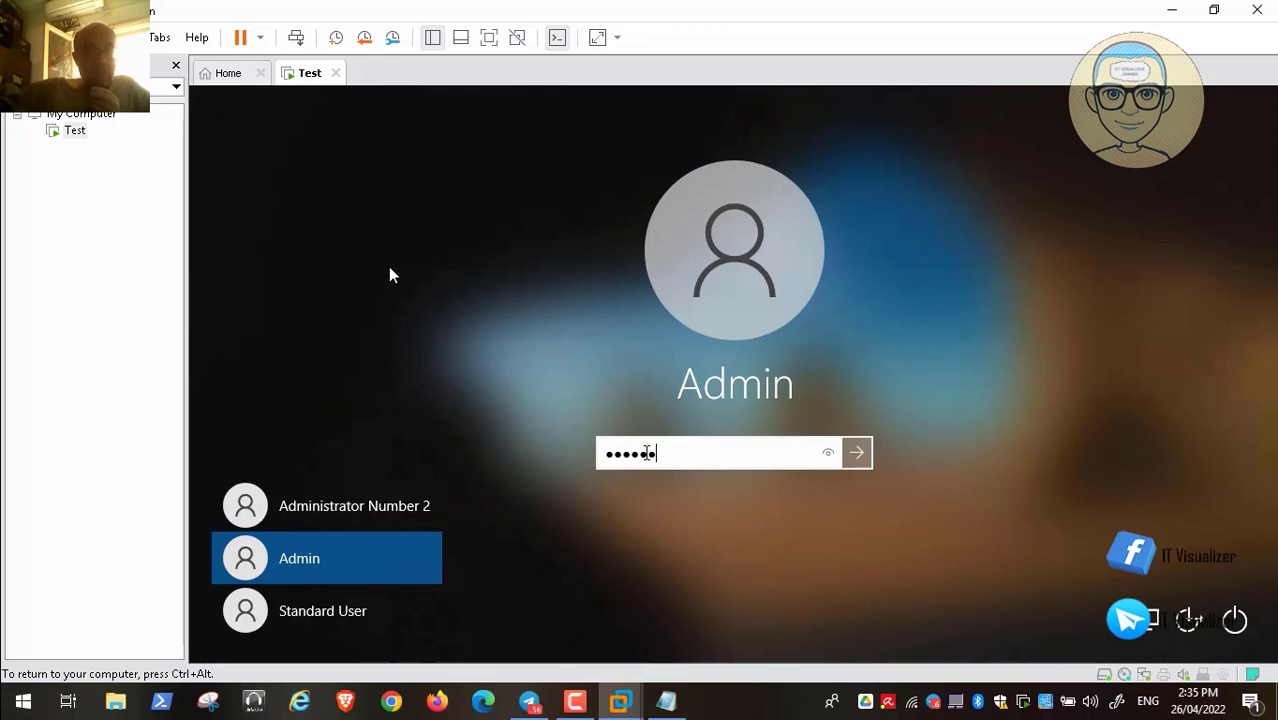
pyautogui.press('Return')
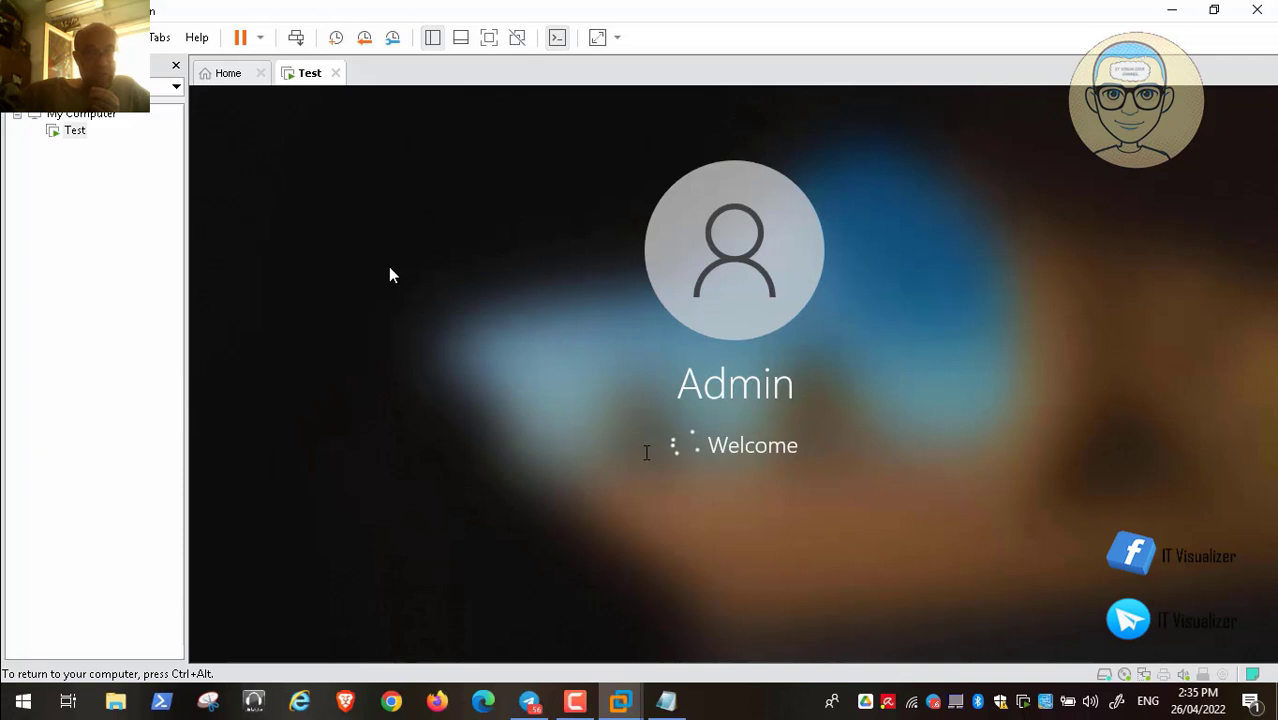
pyautogui.hotkey('ctrl', 'alt')
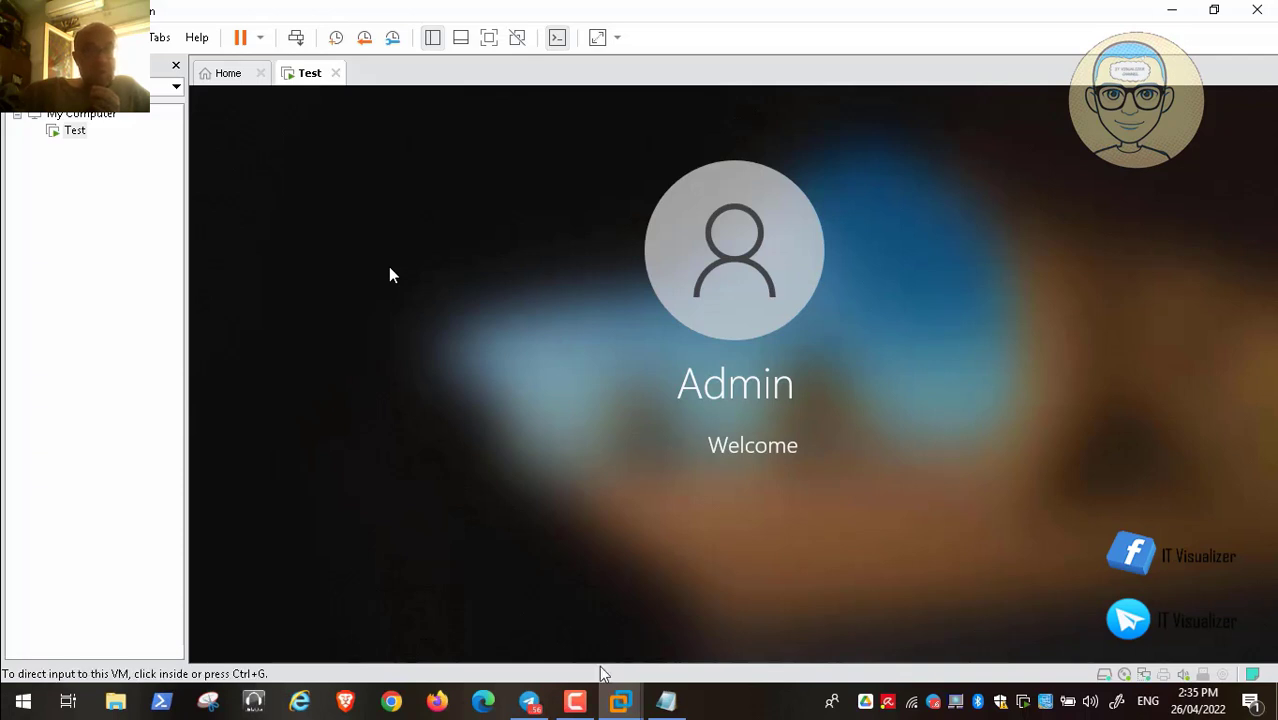
pyautogui.click(582, 704)
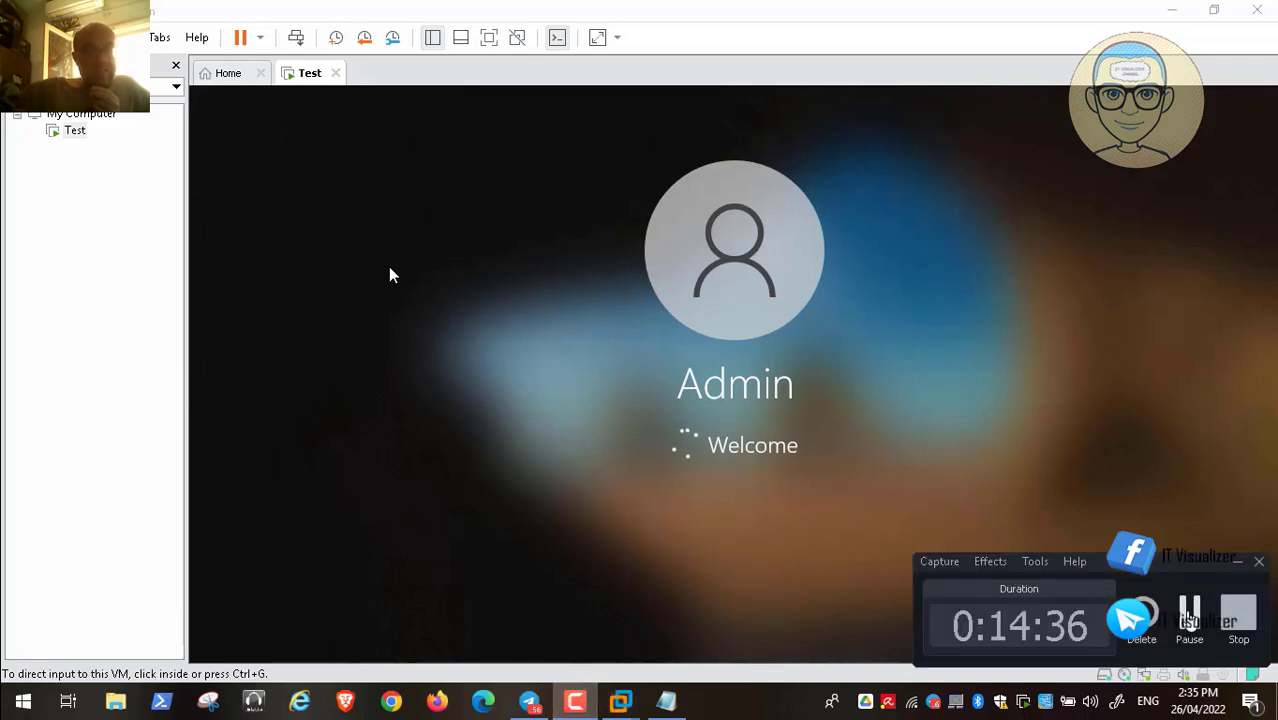
pyautogui.click(1187, 608)
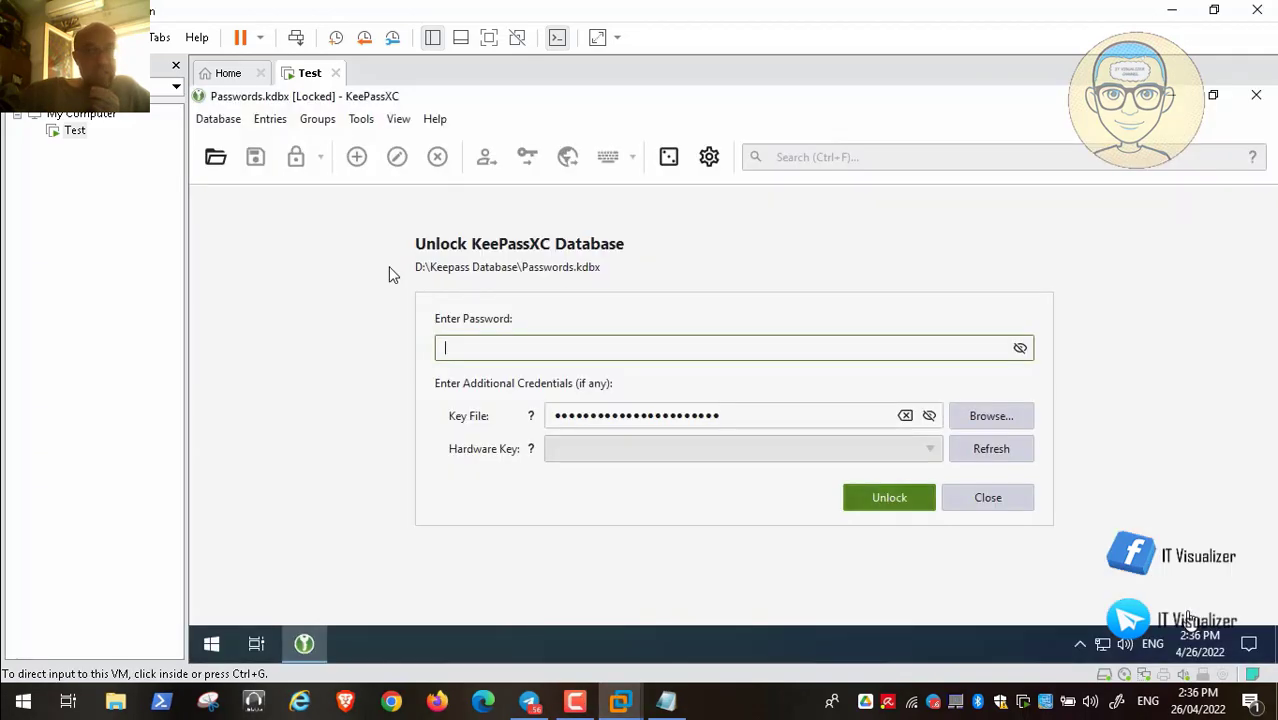
pyautogui.click(944, 254)
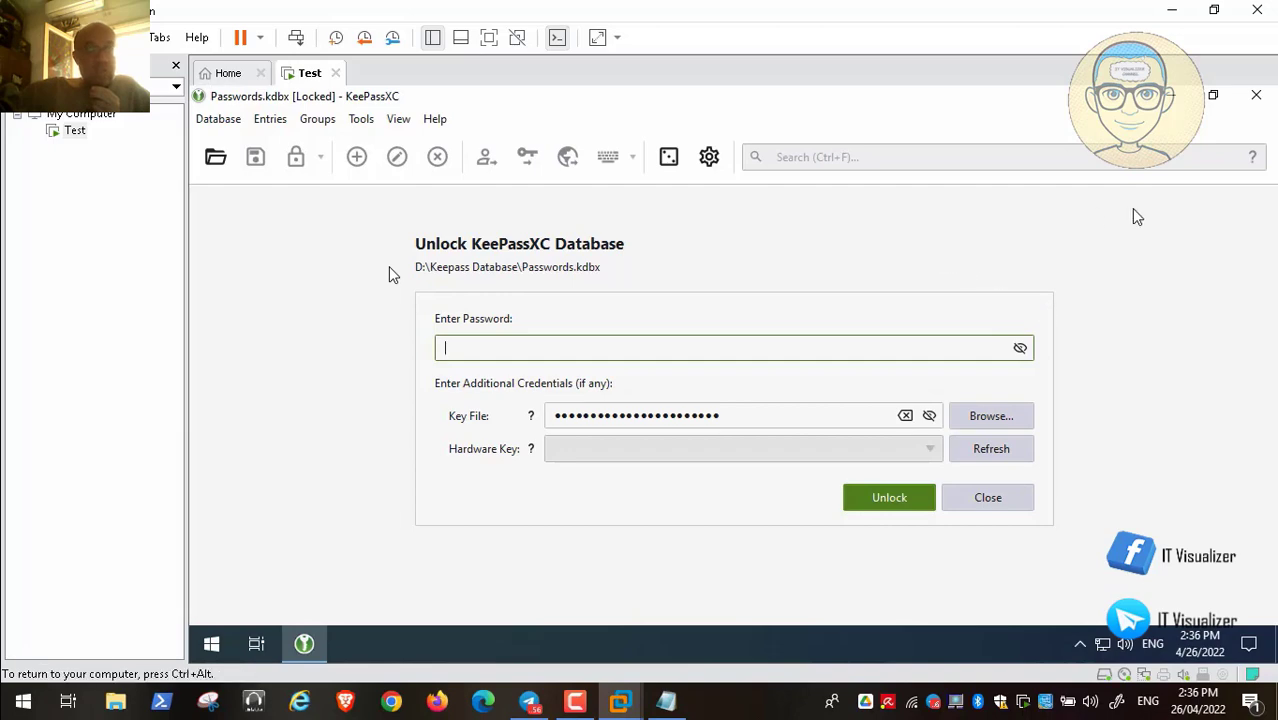
# Close the KeePassXC unlock window and launch Microsoft Edge from the Start menu
pyautogui.click(1257, 96)
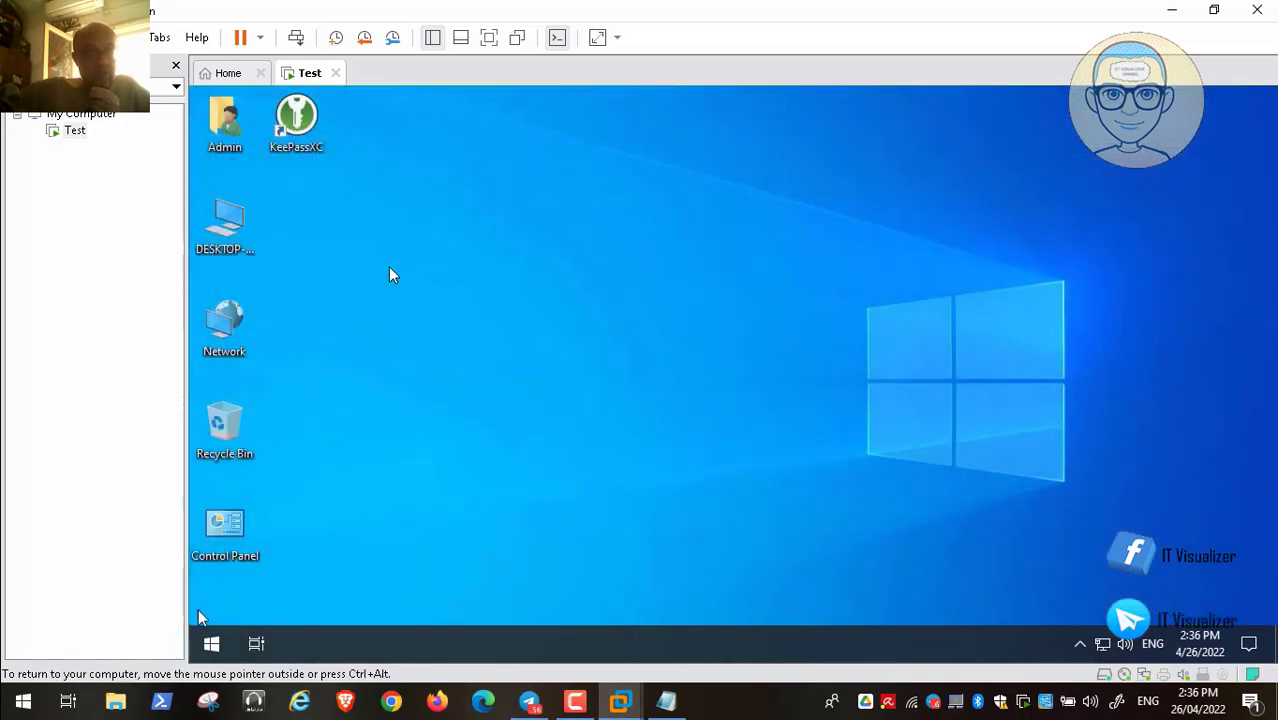
pyautogui.click(206, 647)
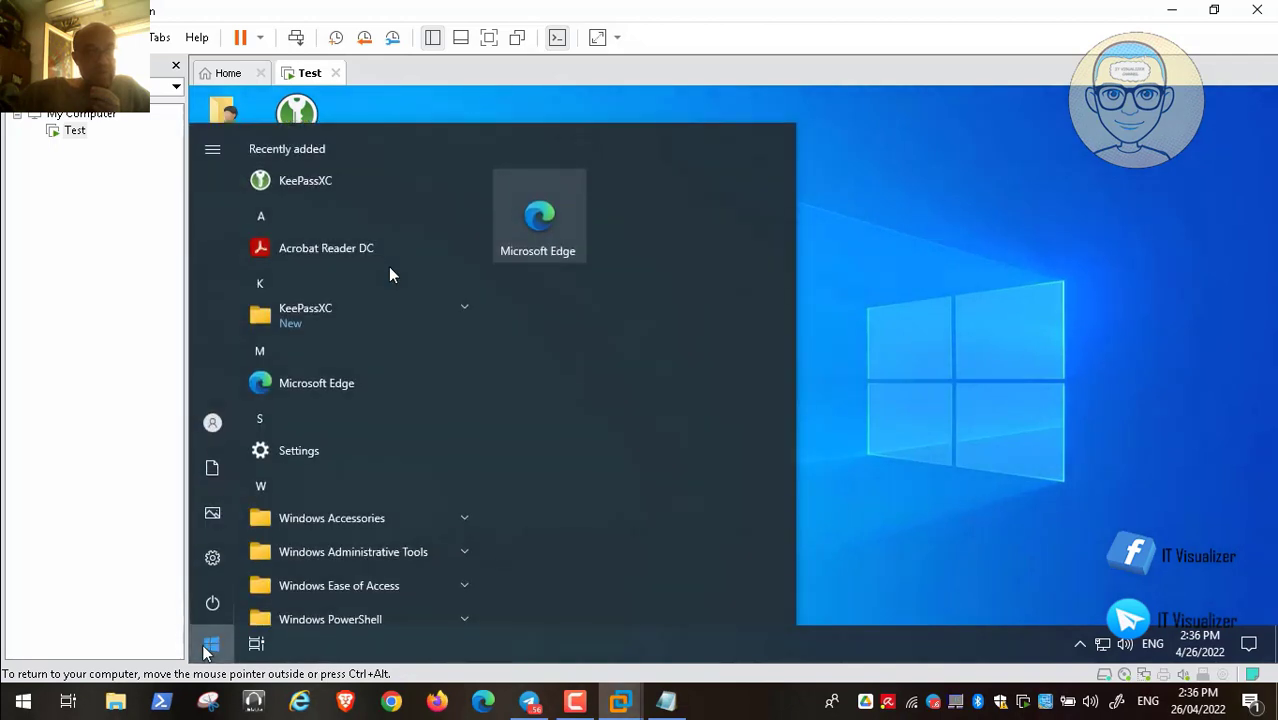
pyautogui.click(331, 386)
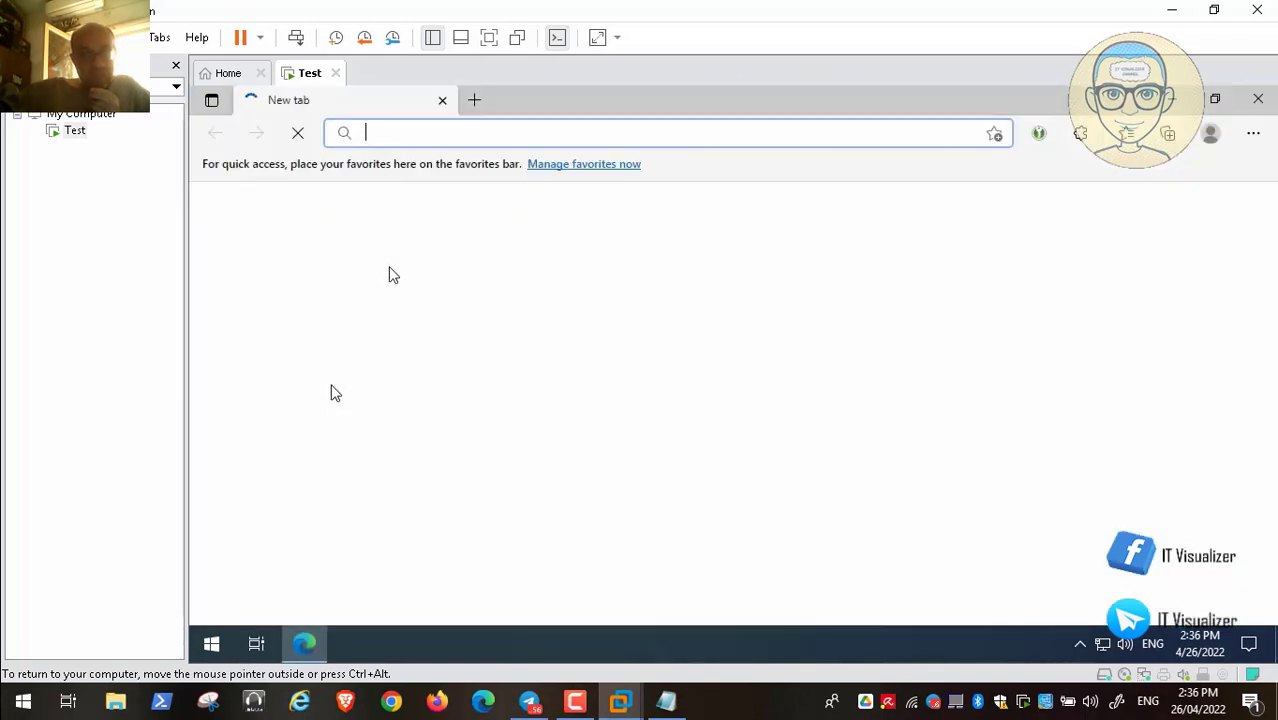
# Search the web for 'gmail login' and open the Gmail result in a new tab
pyautogui.write('gm')
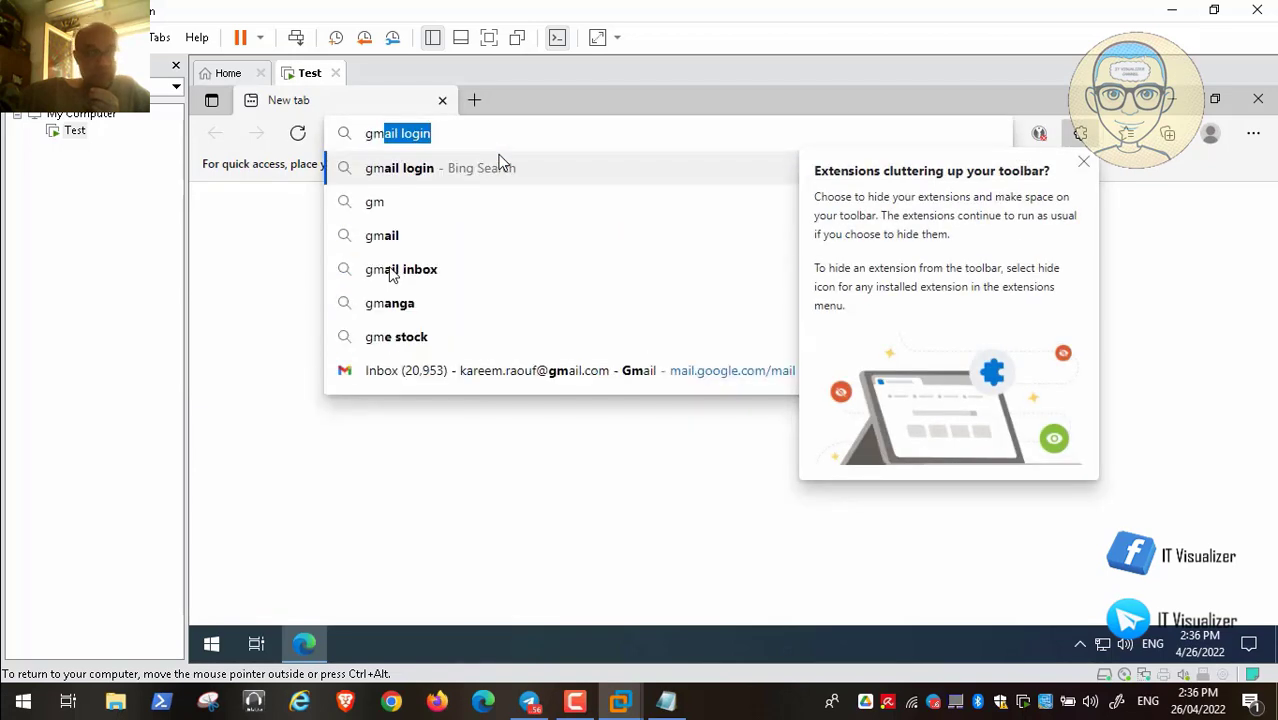
pyautogui.click(500, 163)
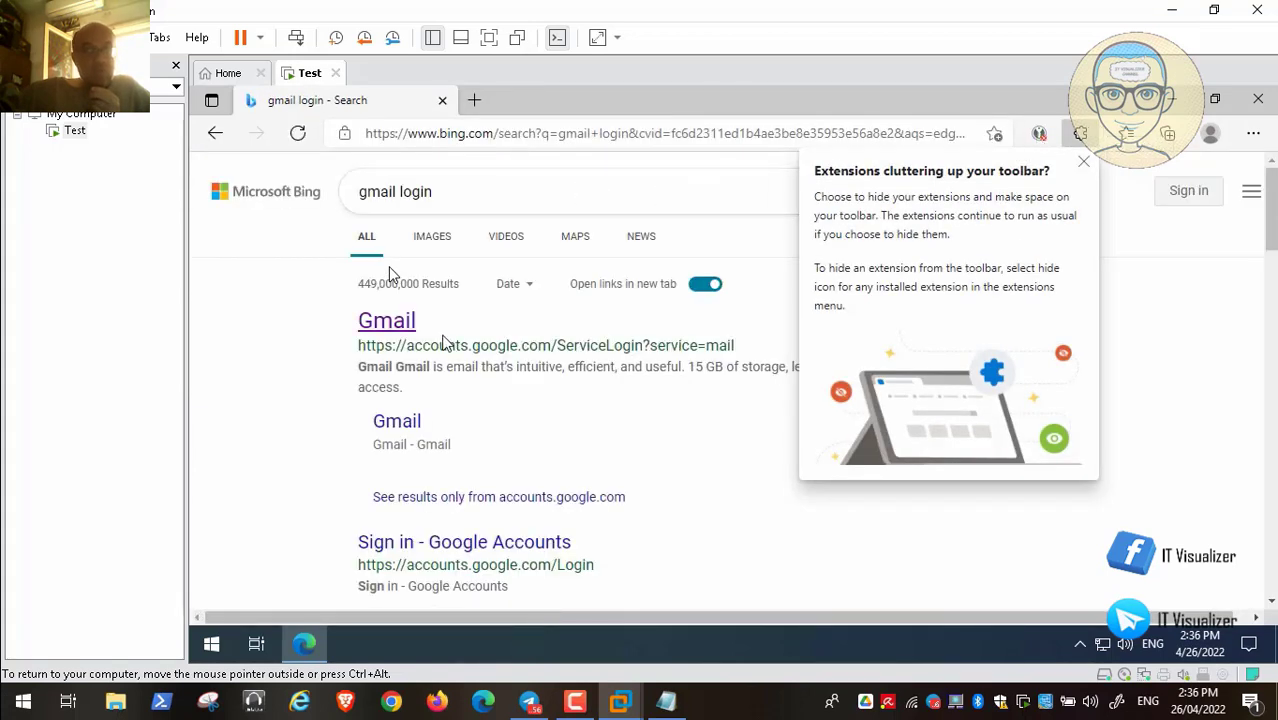
pyautogui.click(404, 338)
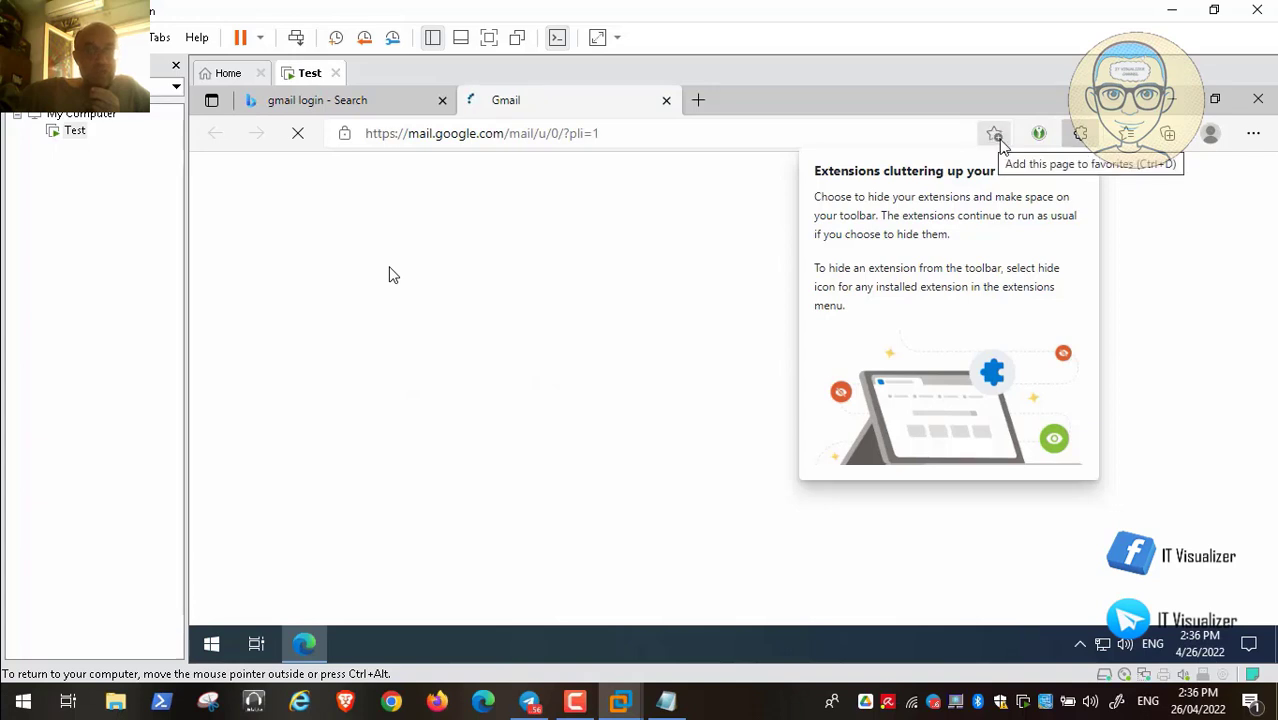
# Dismiss the extensions tip and close the 'gmail login - Search' tab, leaving the Gmail inbox
pyautogui.click(1083, 162)
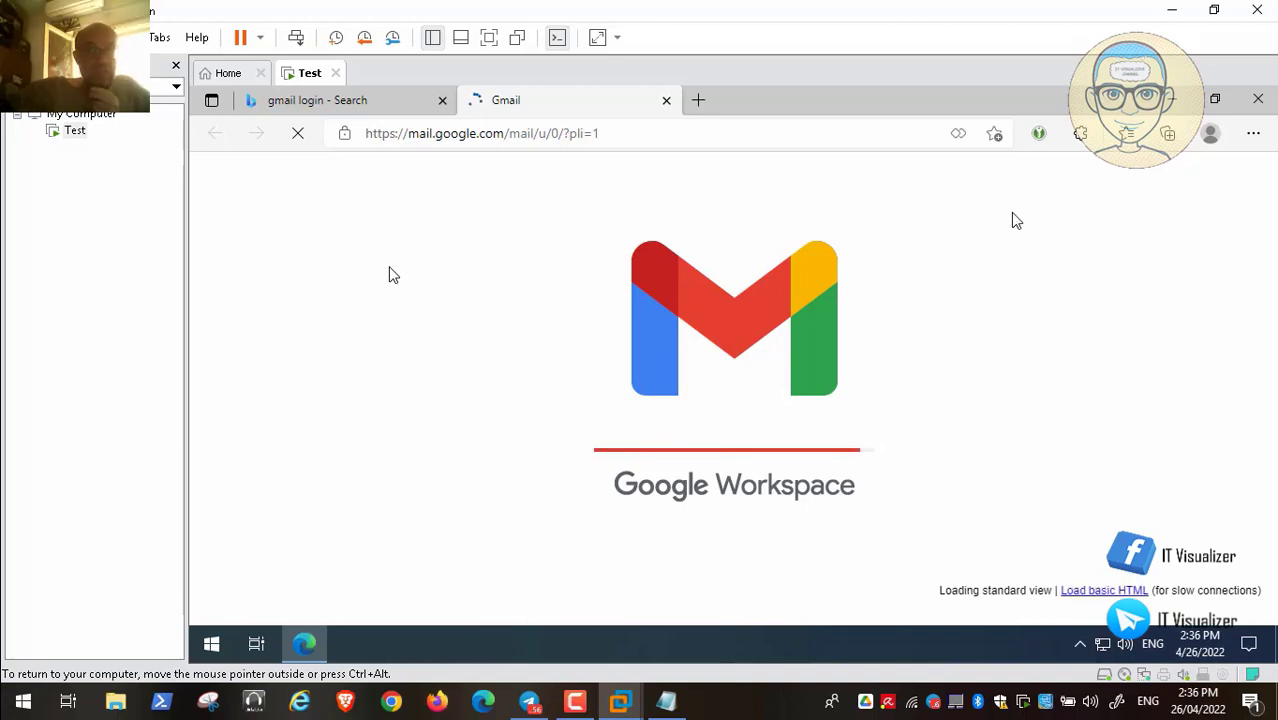
pyautogui.moveTo(6, 686)
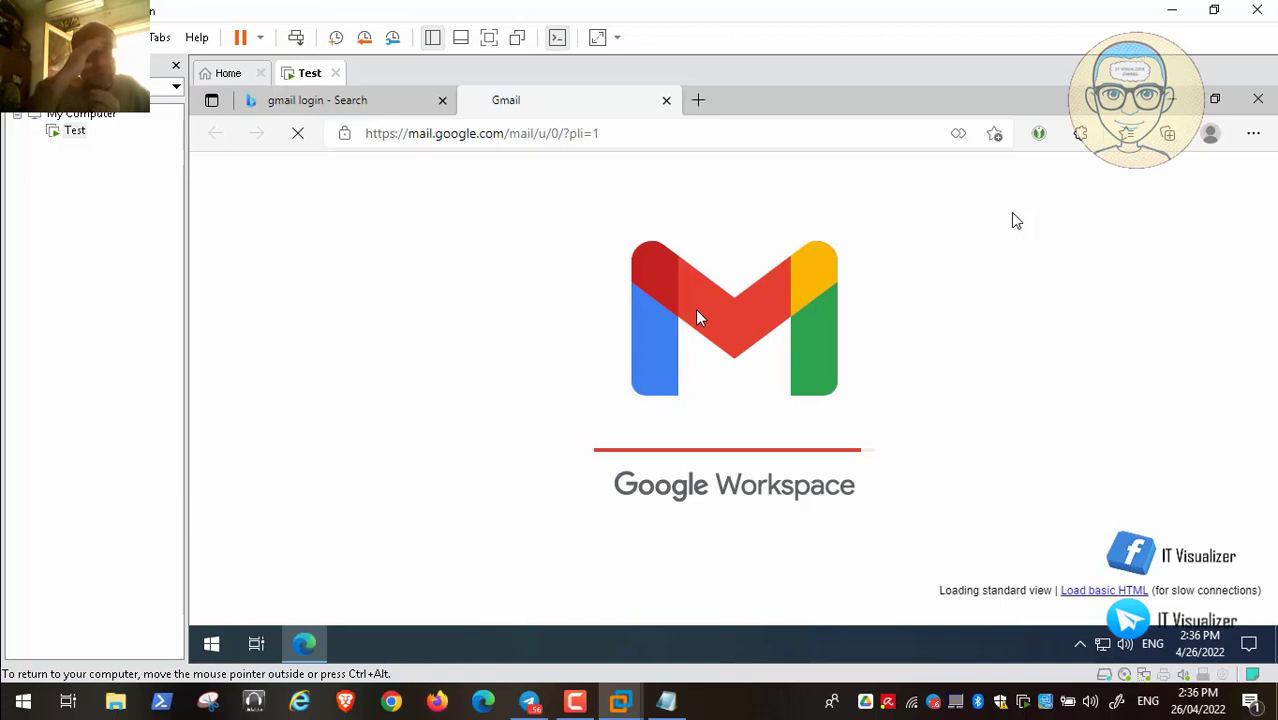
pyautogui.moveTo(60, 700)
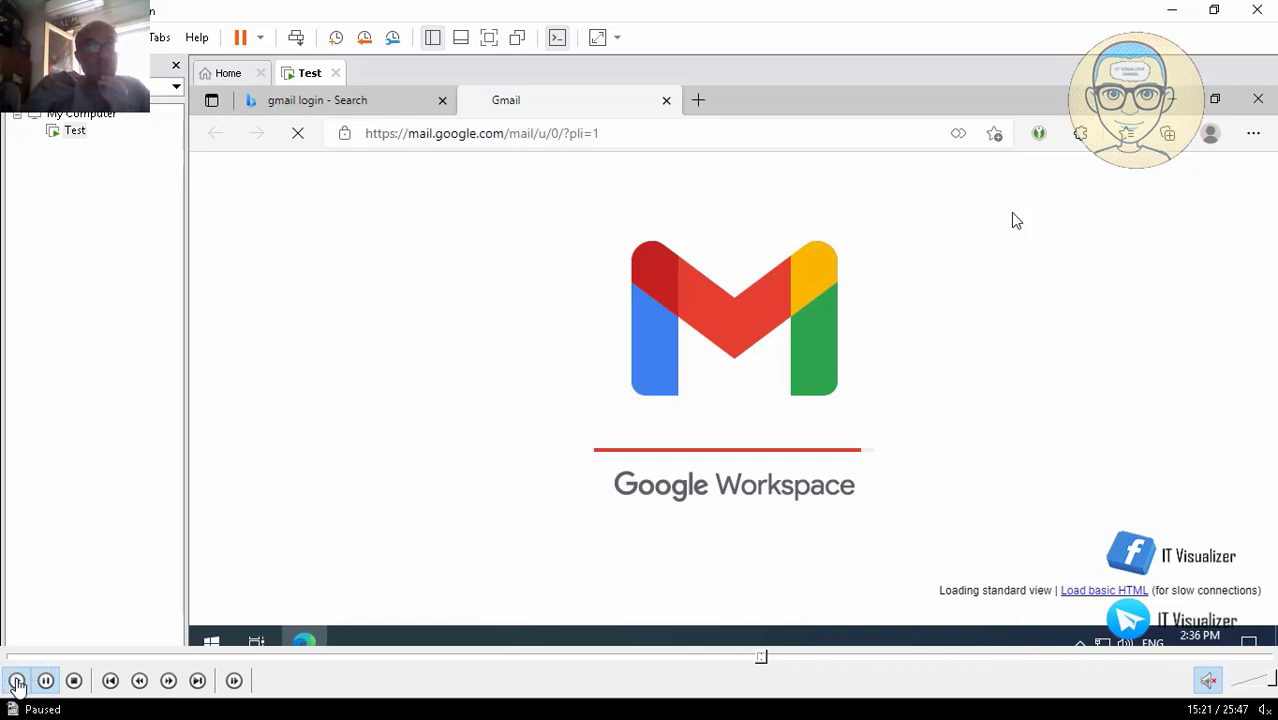
pyautogui.click(16, 683)
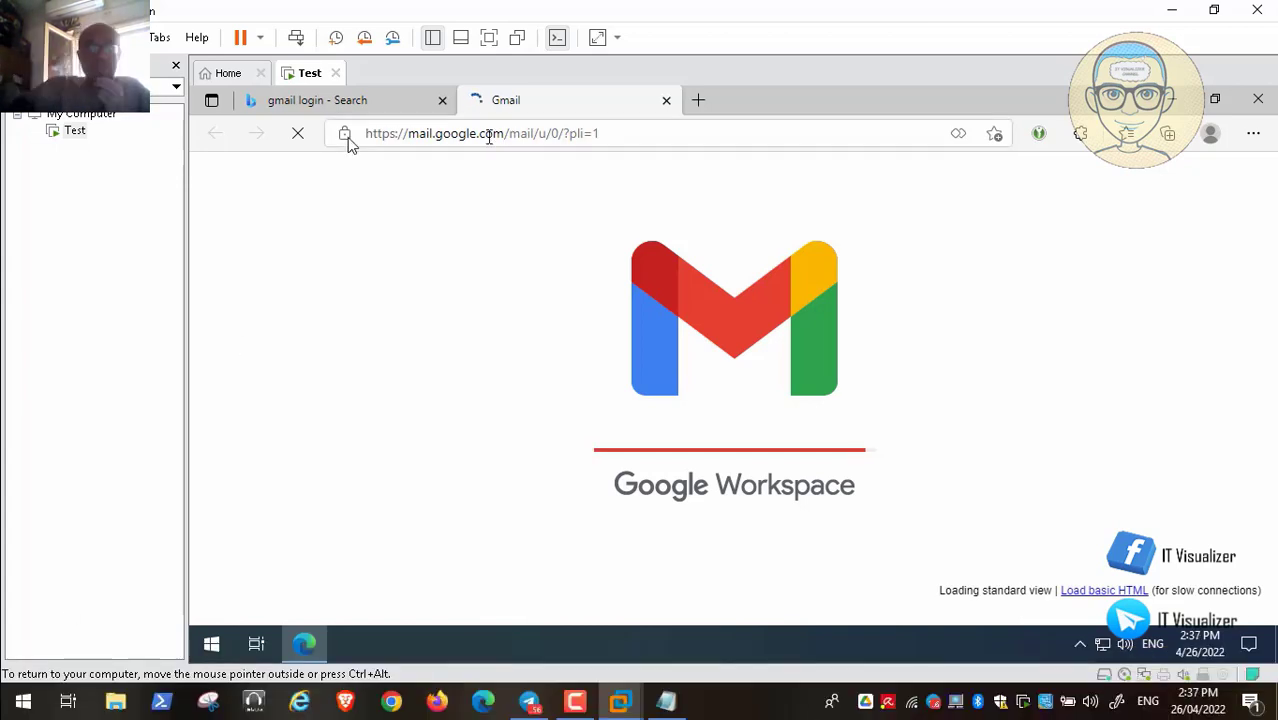
pyautogui.click(443, 101)
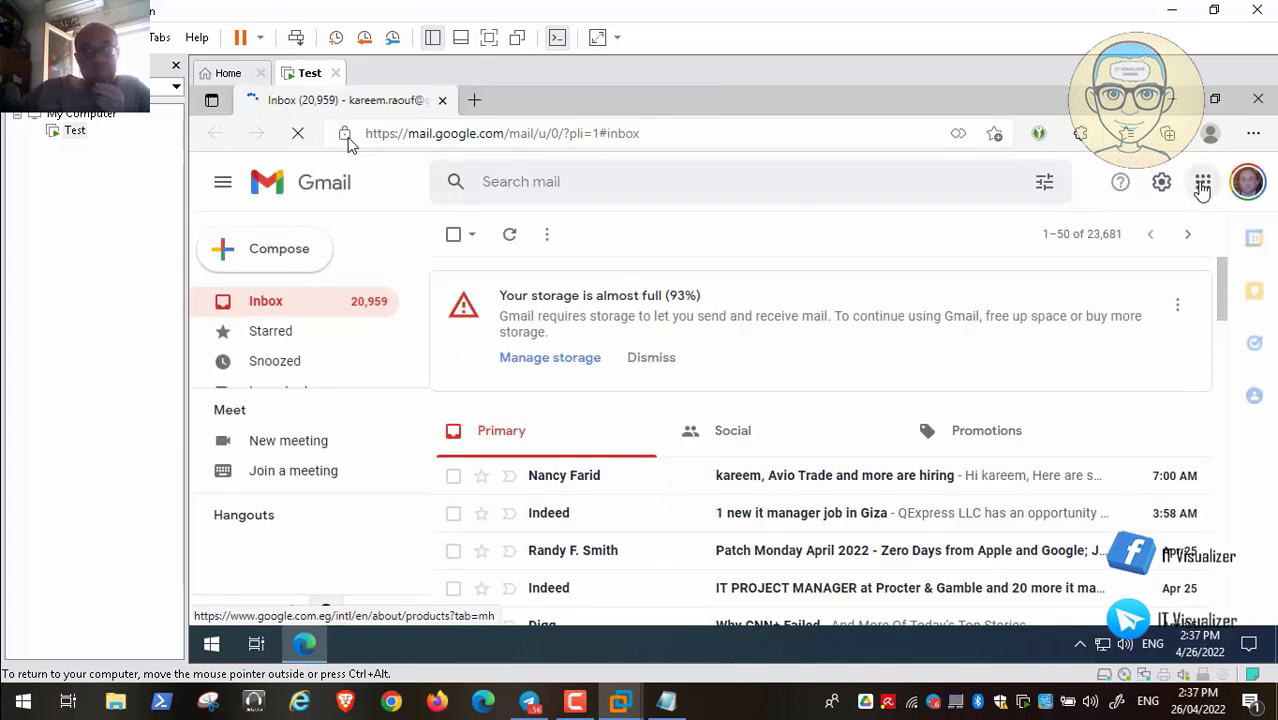
# Open Google Drive from the Google apps grid and close the Gmail inbox tab
pyautogui.click(1203, 183)
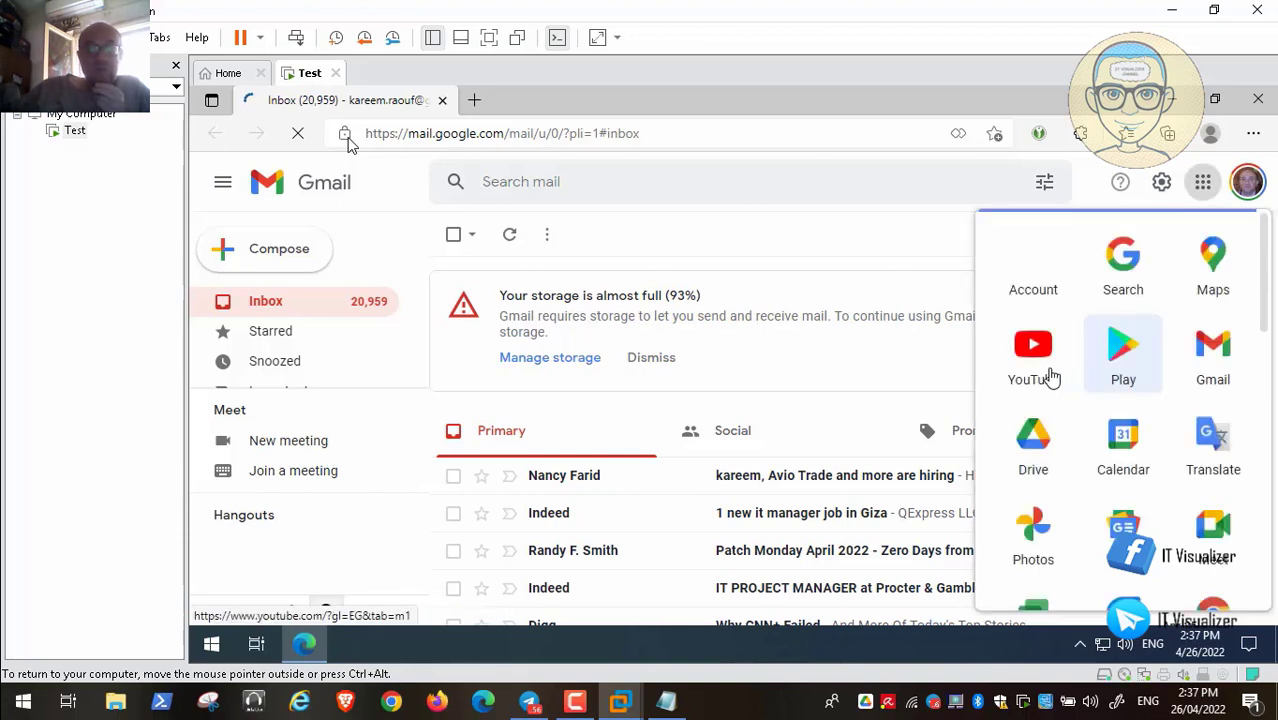
pyautogui.click(1030, 441)
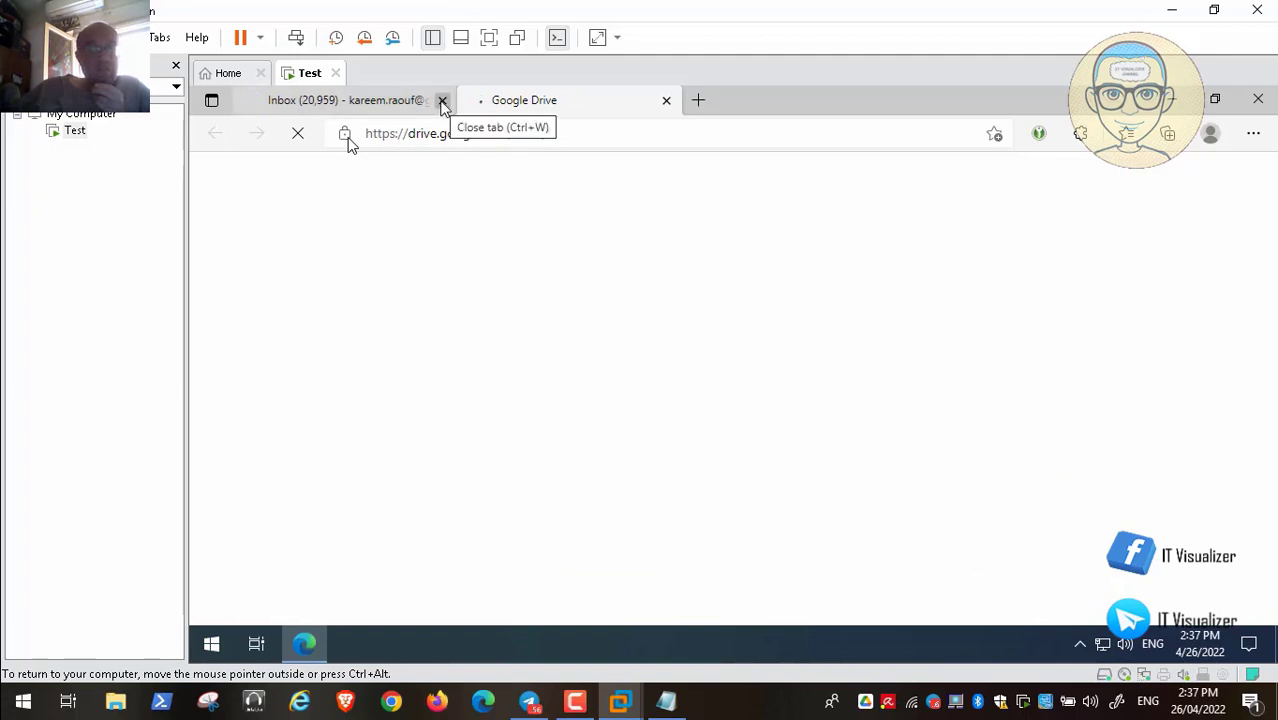
pyautogui.click(442, 100)
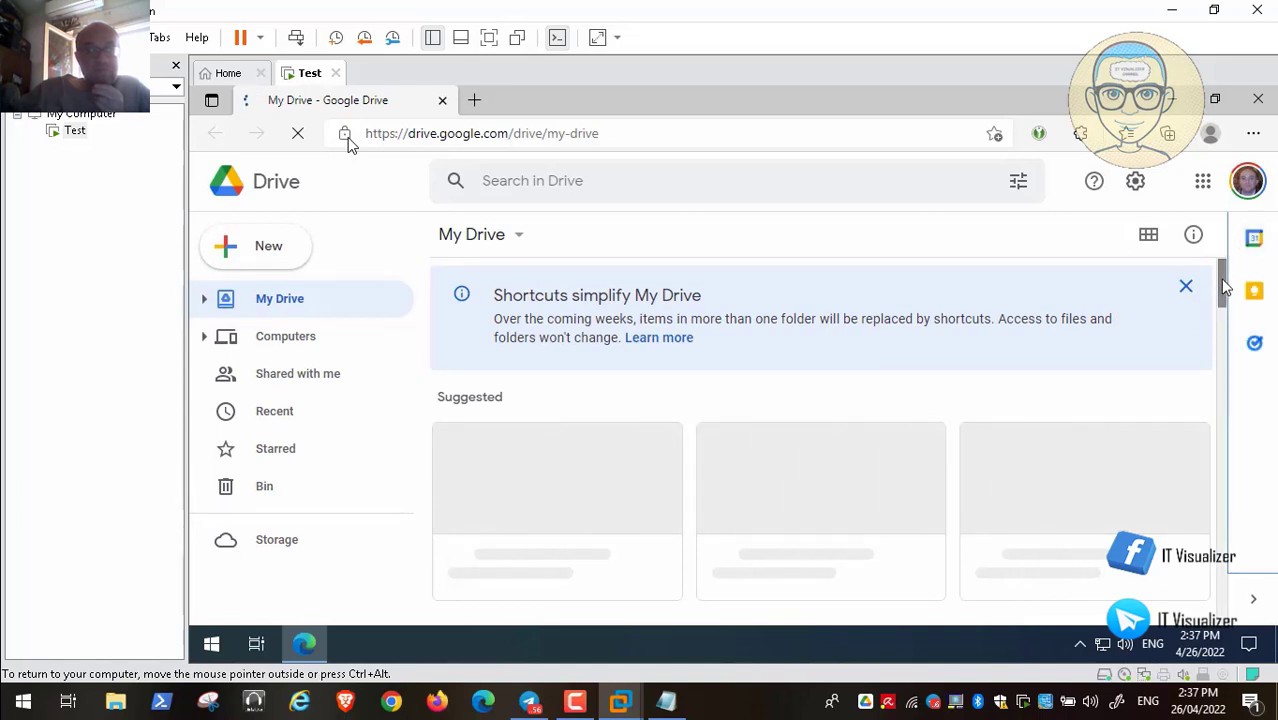
pyautogui.moveTo(1226, 287); pyautogui.dragTo(1222, 398)
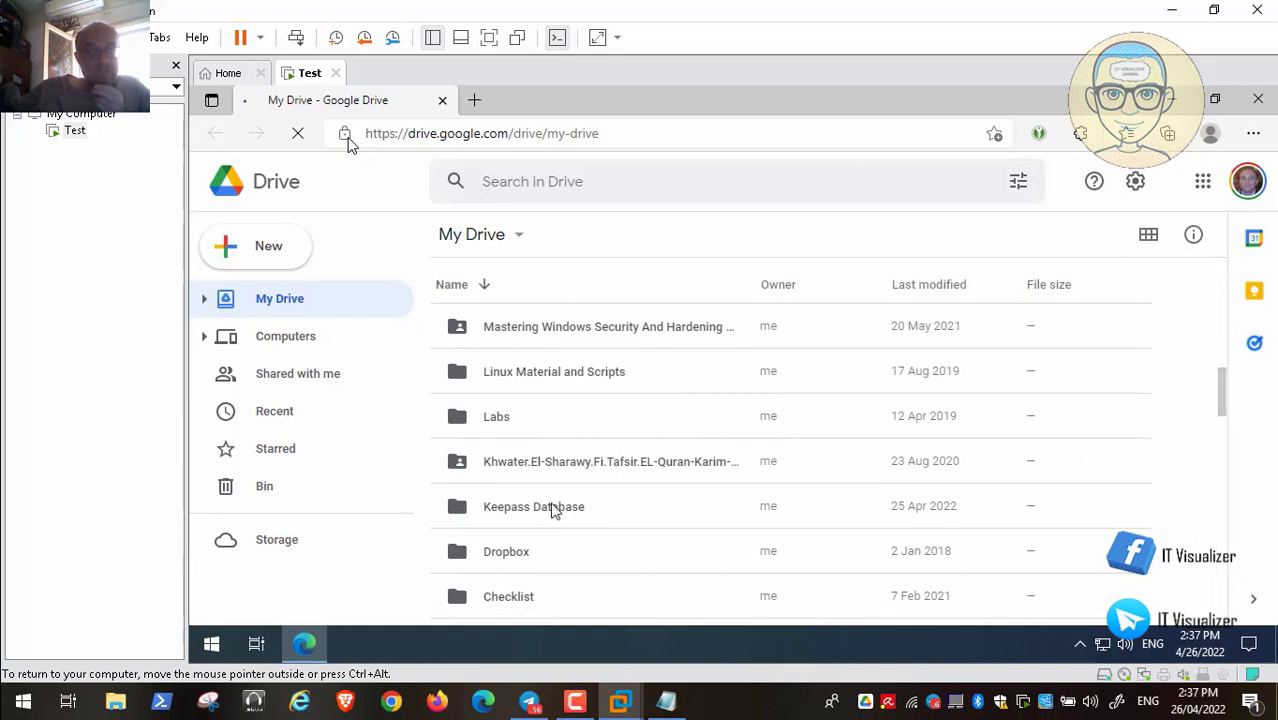
pyautogui.click(240, 258)
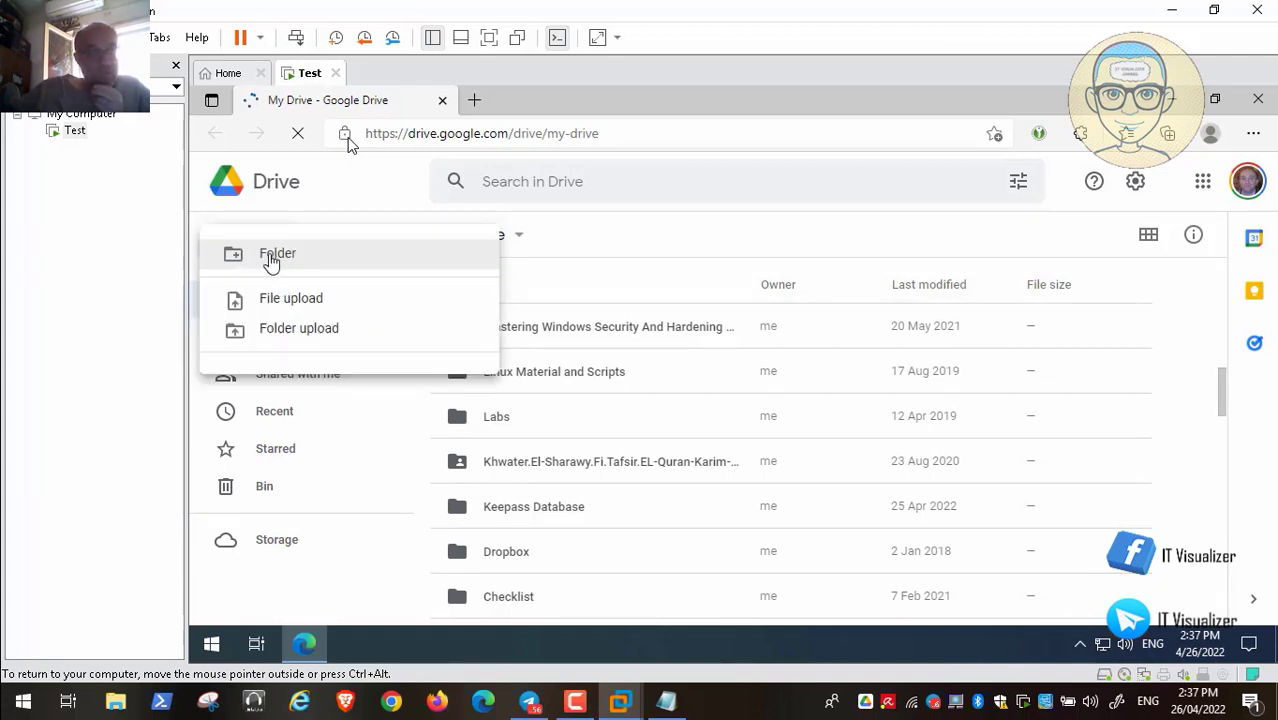
pyautogui.click(503, 331)
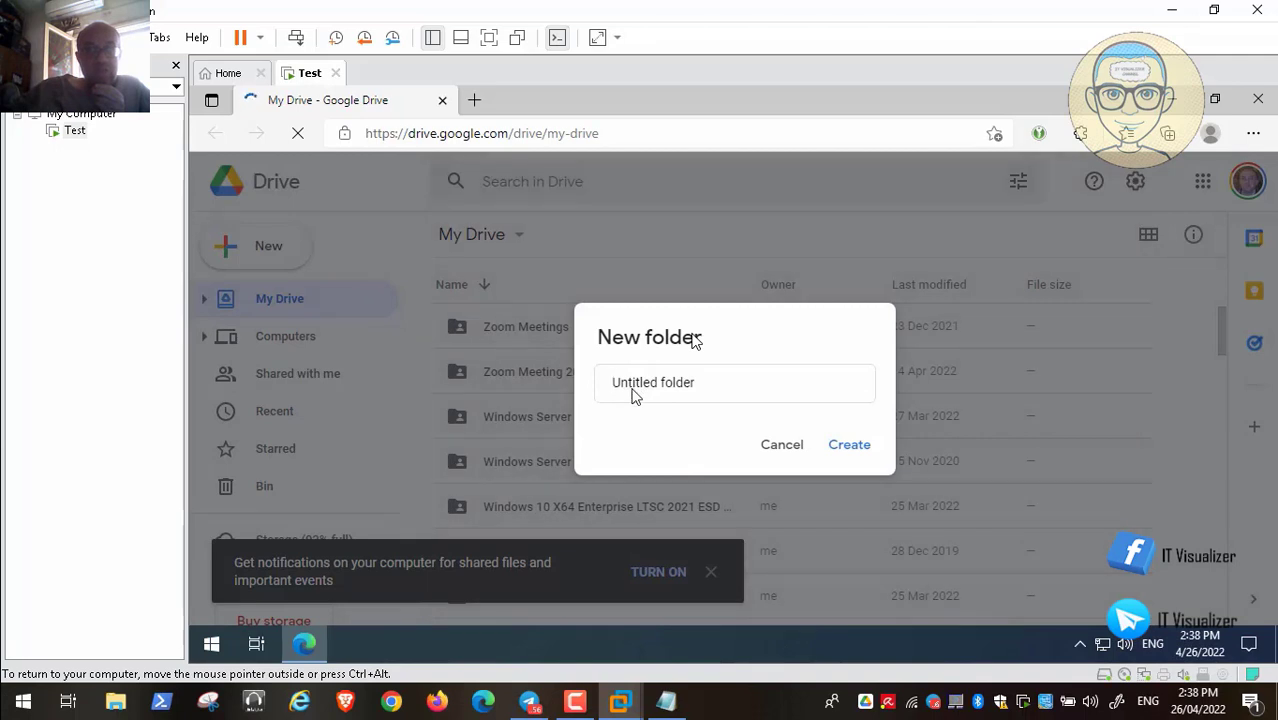
pyautogui.click(632, 390)
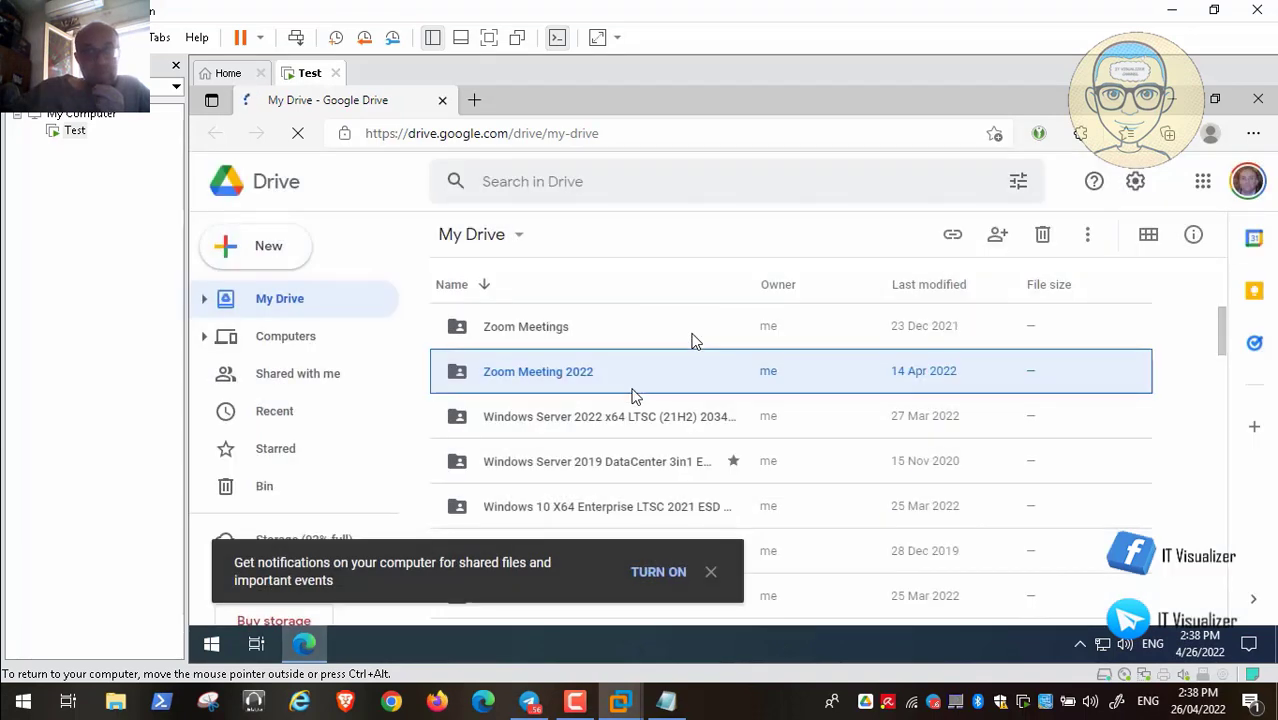
pyautogui.click(710, 573)
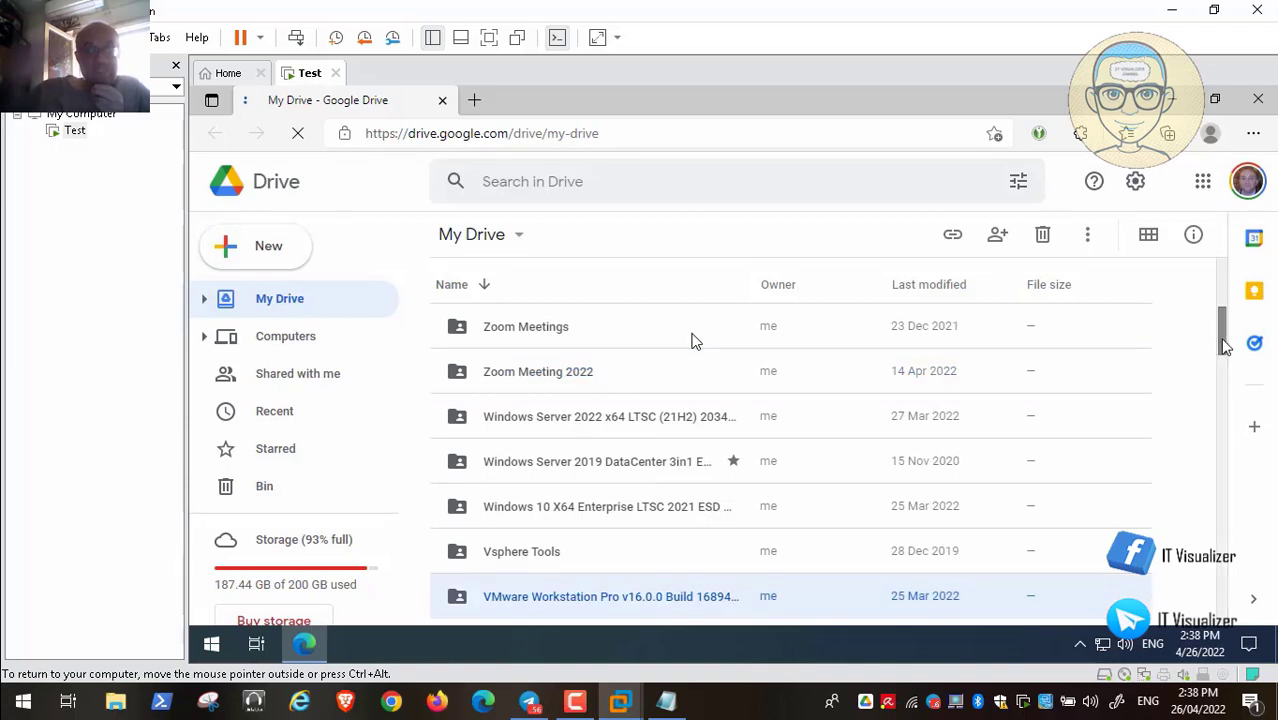
pyautogui.click(1224, 418)
pyautogui.moveTo(1220, 399); pyautogui.dragTo(1209, 284)
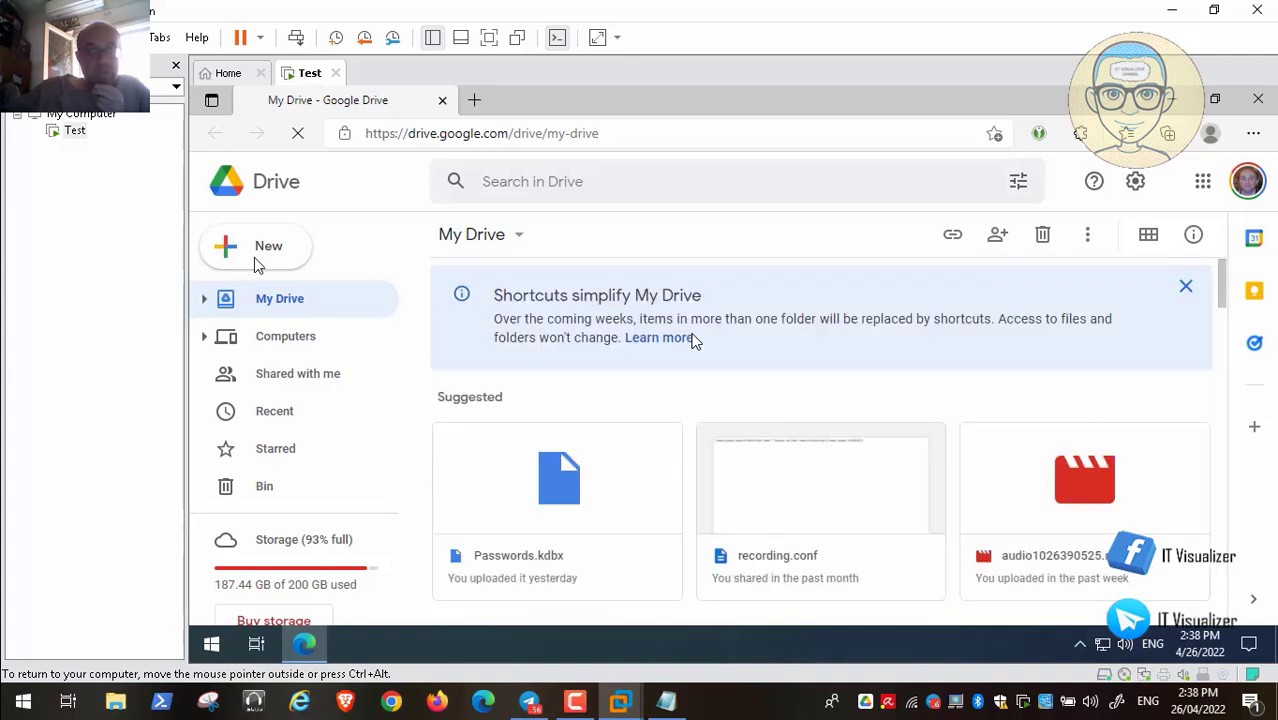
# Create a new My Drive folder named 'Keepass keys' in place of 'Untitled folder'
pyautogui.click(254, 256)
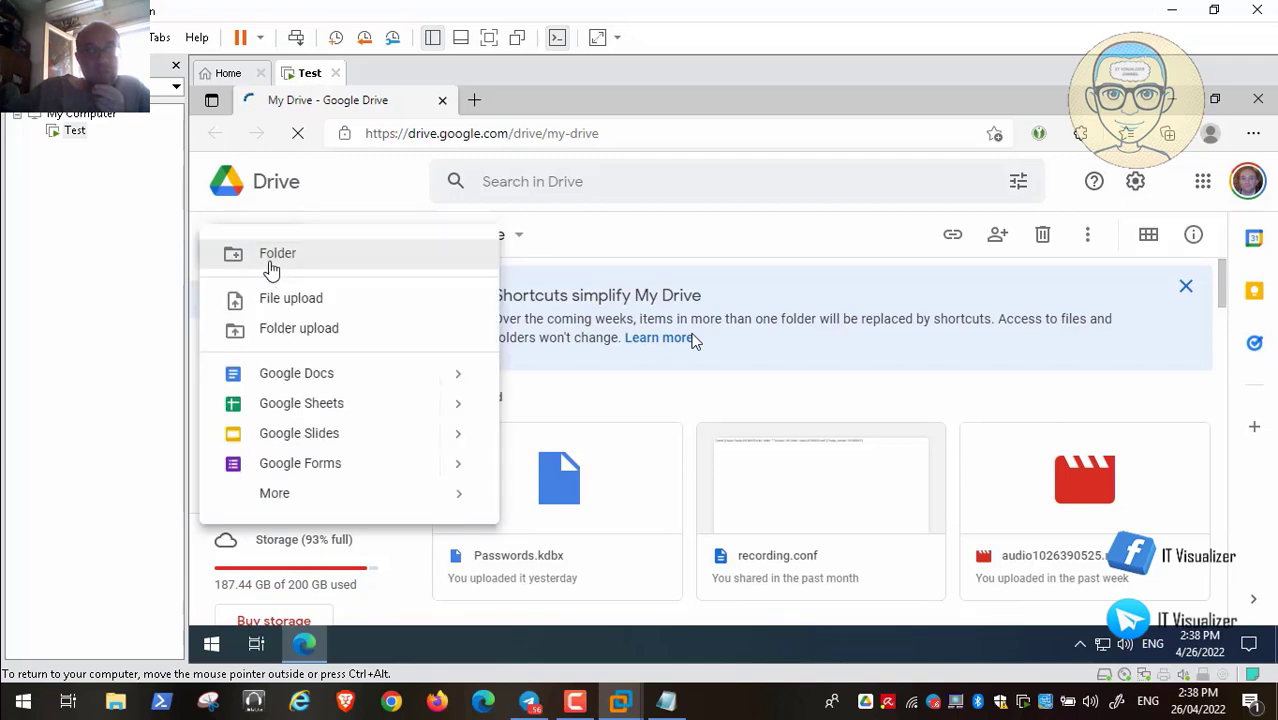
pyautogui.click(436, 270)
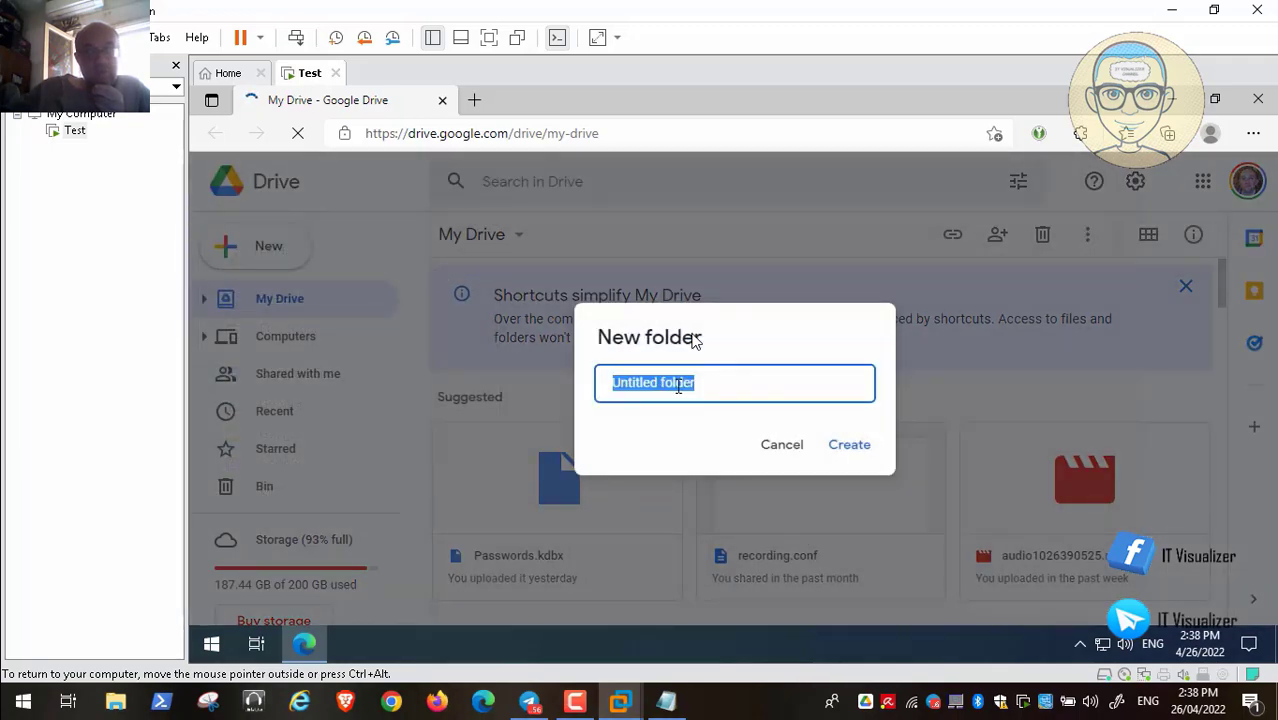
pyautogui.click(678, 386)
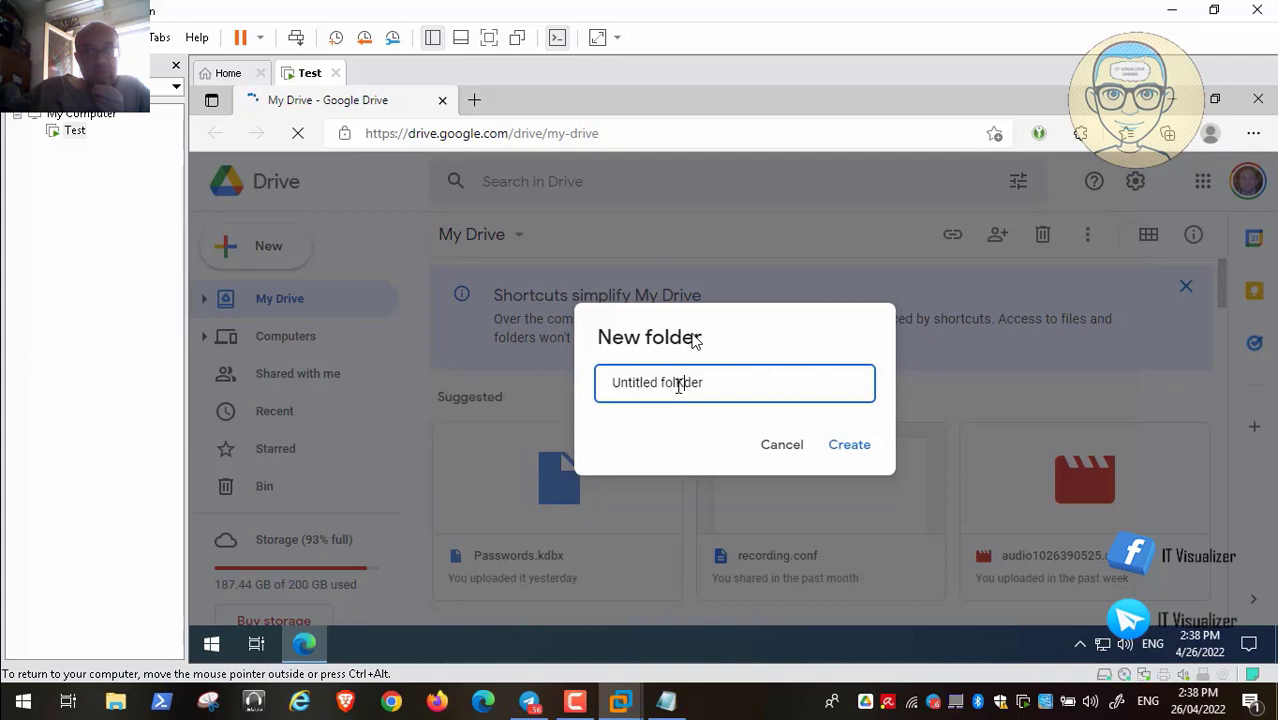
pyautogui.write('k')
pyautogui.press('BackSpace')
pyautogui.press('BackSpace')
pyautogui.press('BackSpace')
pyautogui.press('BackSpace')
pyautogui.press('BackSpace')
pyautogui.press('BackSpace')
pyautogui.press('BackSpace')
pyautogui.press('BackSpace')
pyautogui.press('BackSpace')
pyautogui.press('BackSpace')
pyautogui.press('BackSpace')
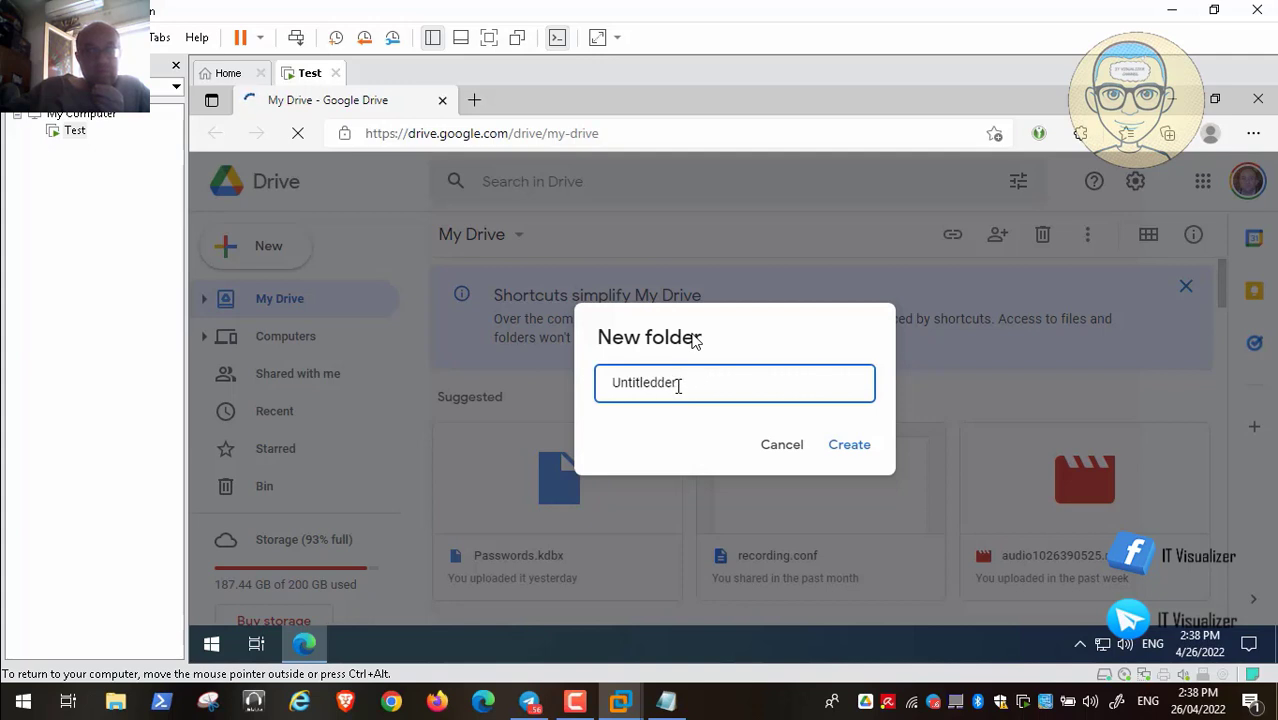
pyautogui.press('BackSpace')
pyautogui.press('BackSpace')
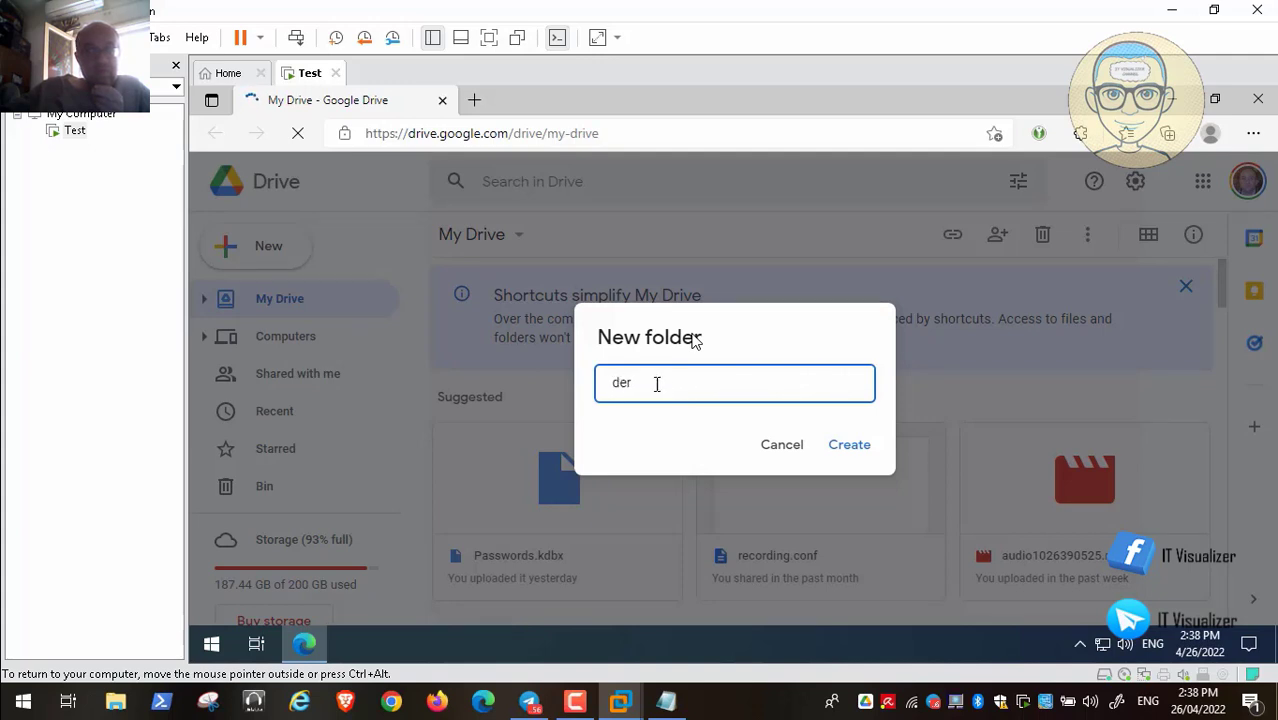
pyautogui.press('Delete')
pyautogui.press('Delete')
pyautogui.press('Delete')
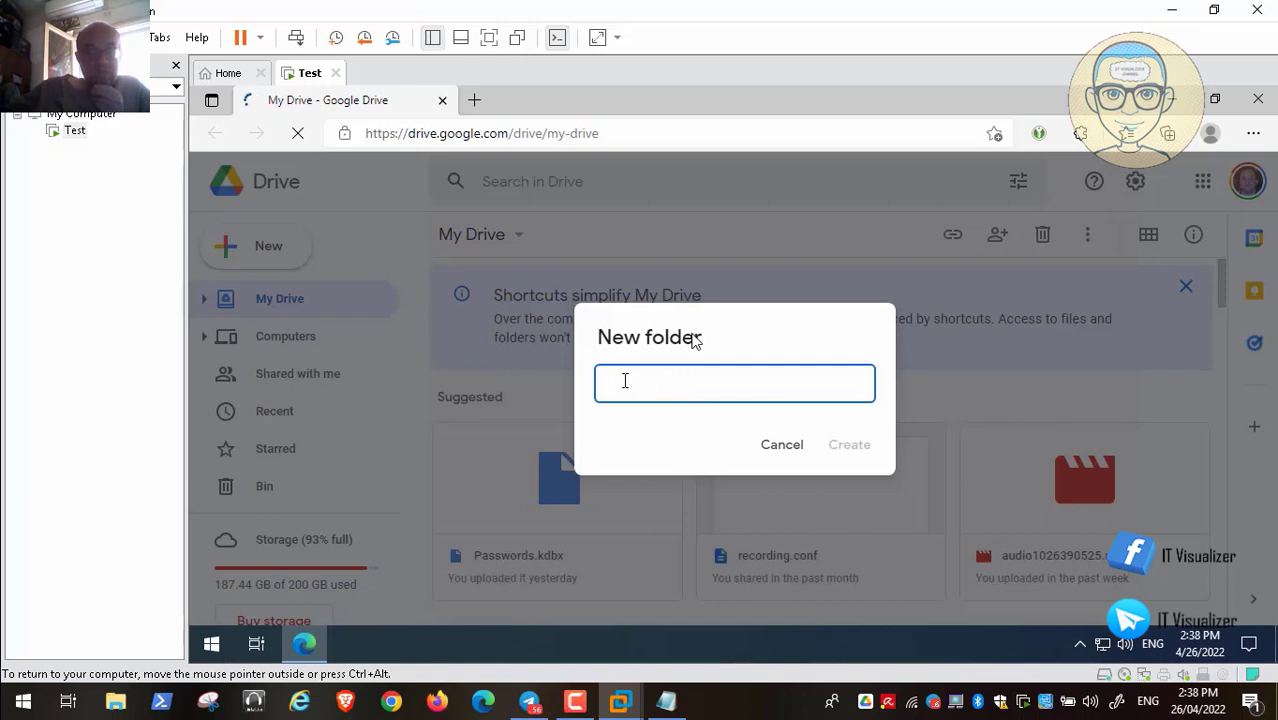
pyautogui.write('Keepas')
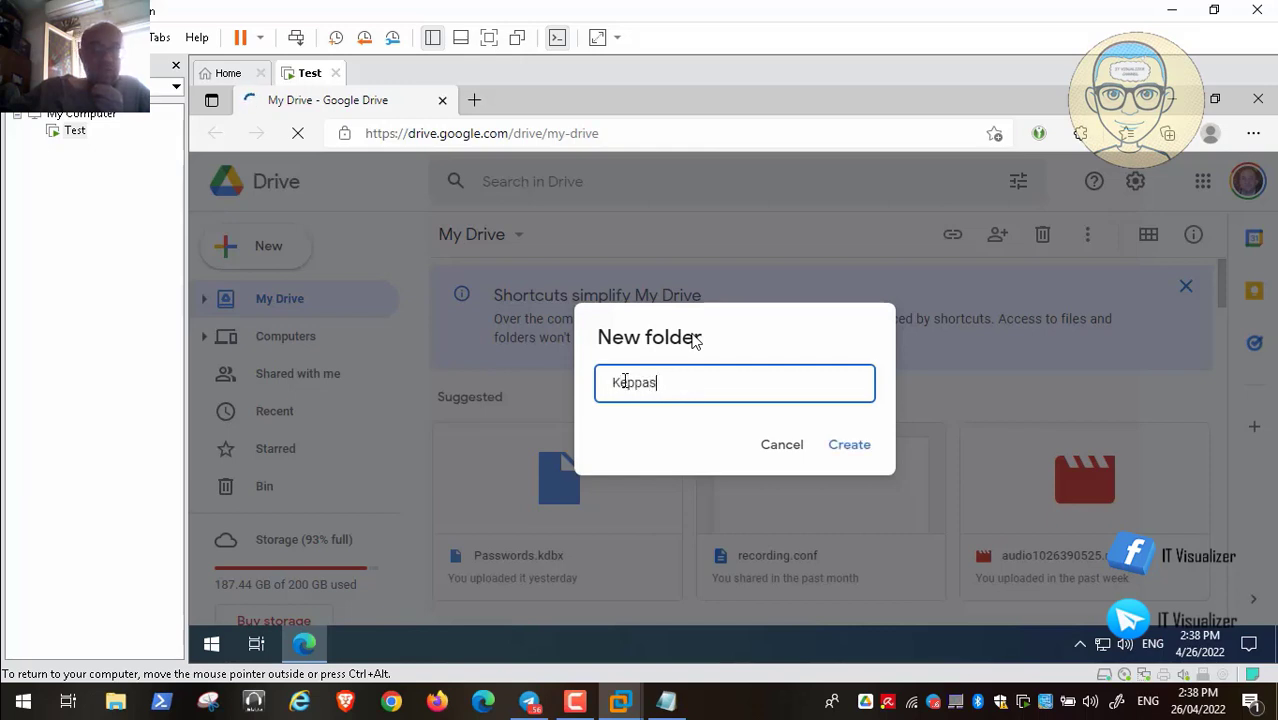
pyautogui.press('BackSpace')
pyautogui.press('BackSpace')
pyautogui.press('BackSpace')
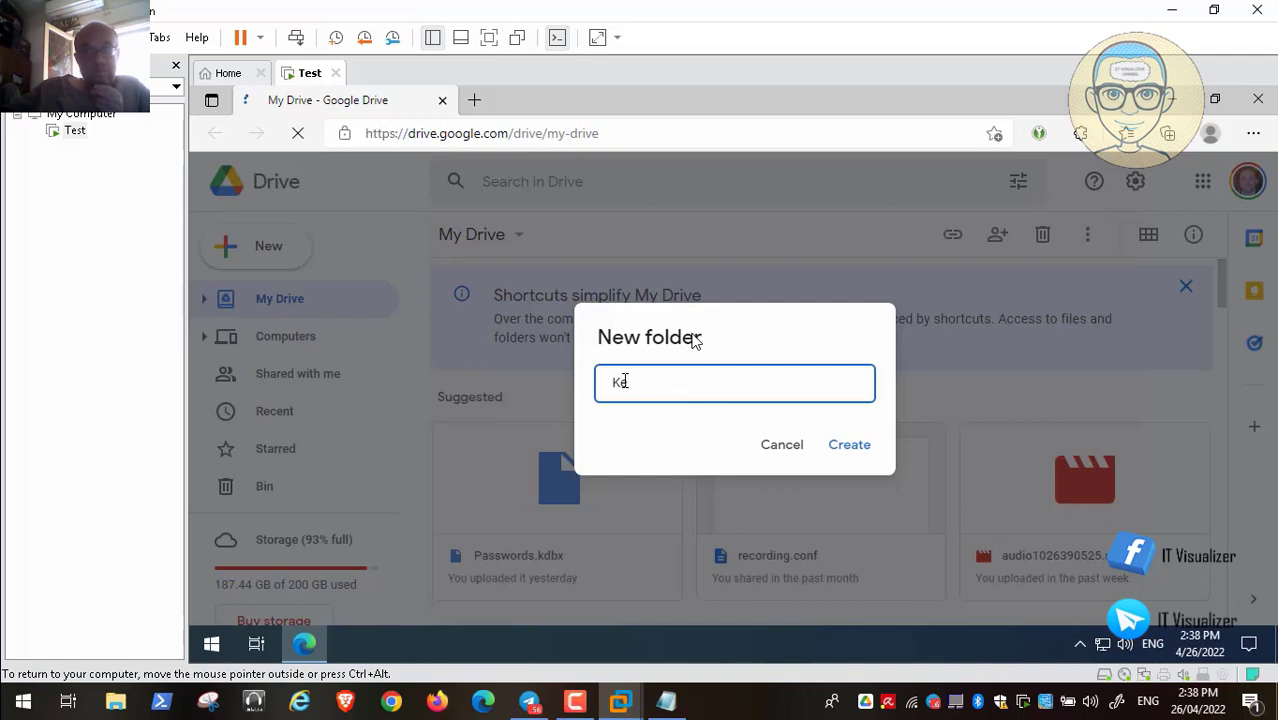
pyautogui.write('epass keys')
pyautogui.click(852, 447)
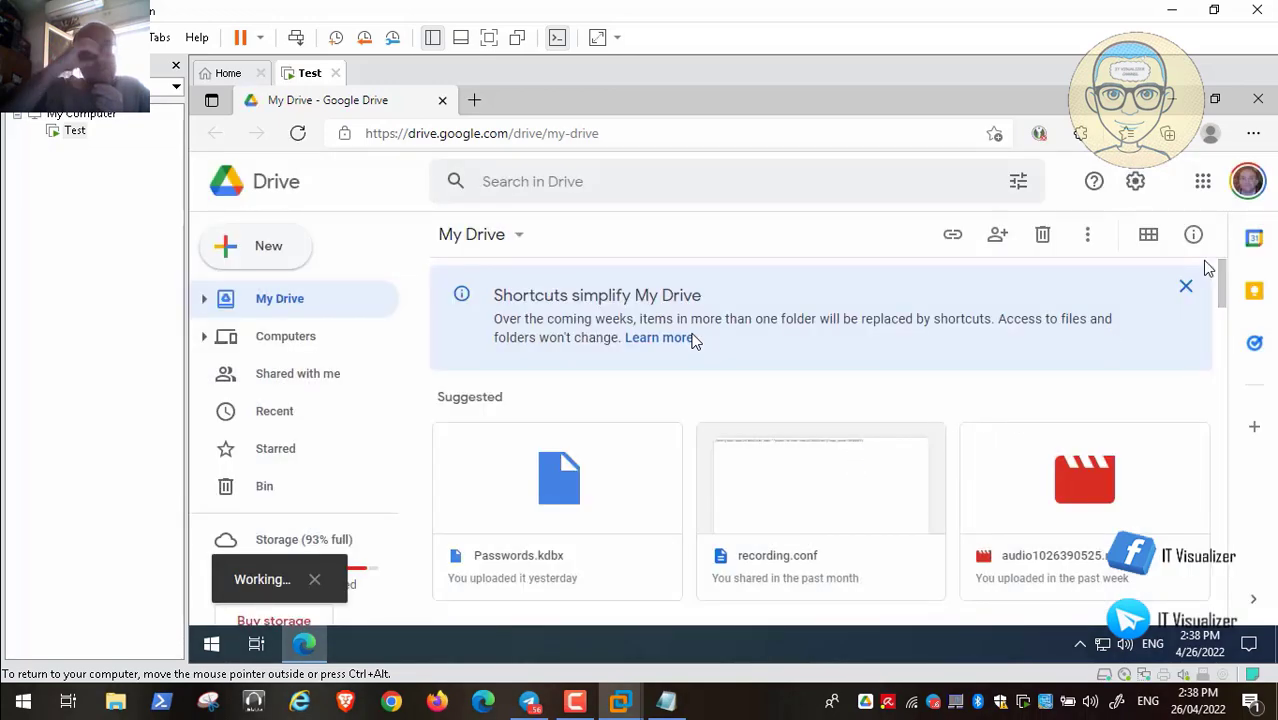
# Open the Keepass Database folder in My Drive
pyautogui.scroll(-5, 1228, 296)
pyautogui.scroll(5, 1228, 296)
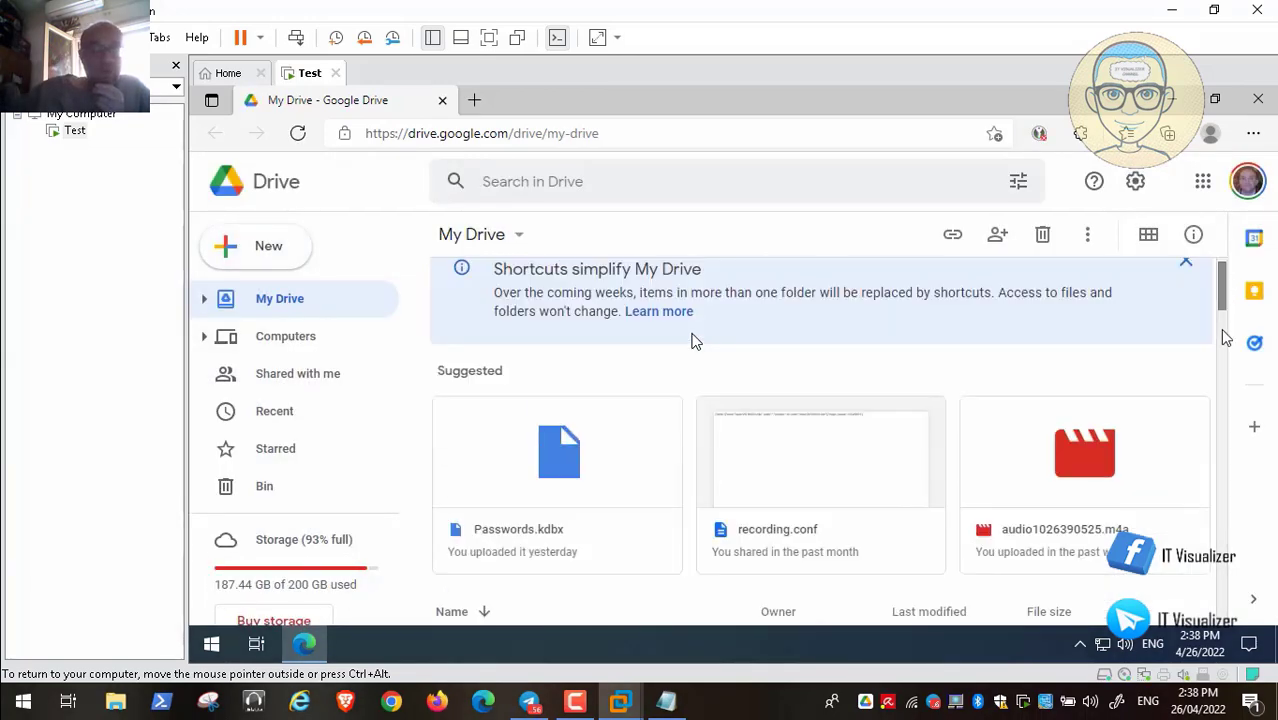
pyautogui.moveTo(1225, 313); pyautogui.dragTo(1228, 418)
pyautogui.doubleClick(560, 528)
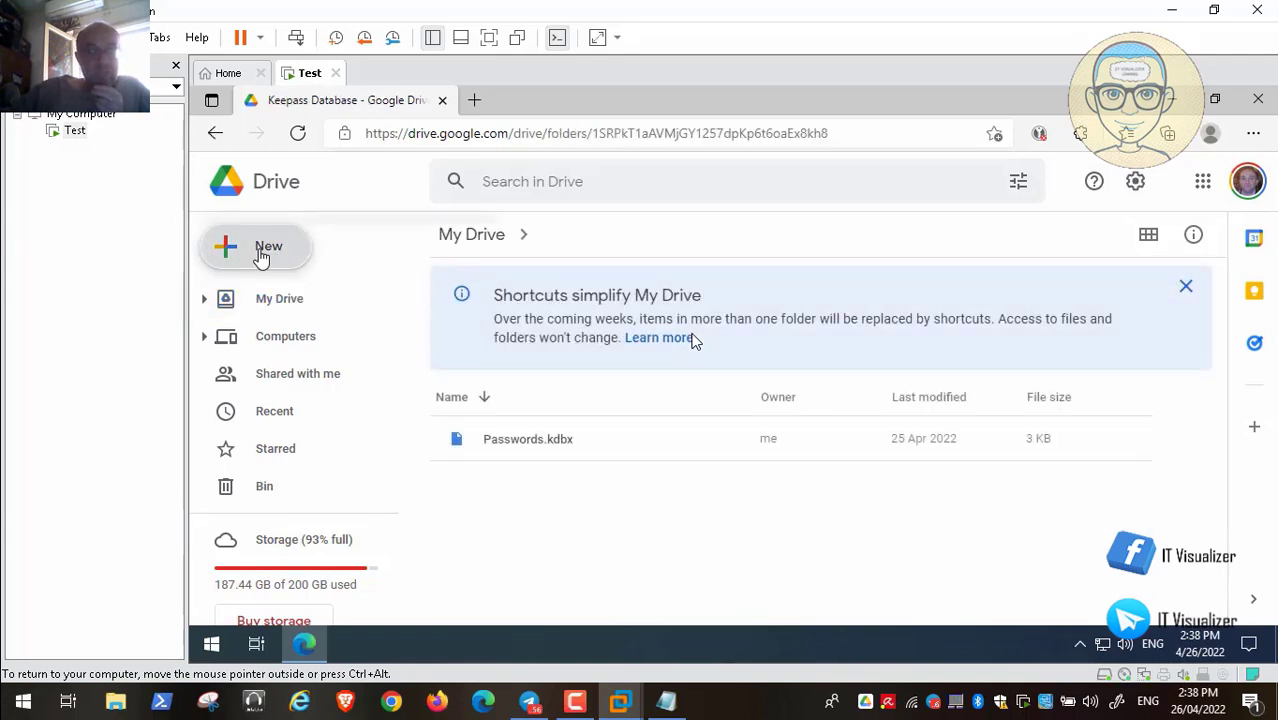
# Upload Passwordsadmin2.kdbx and Passwordsuuser.kdbx into the Keepass Database folder
pyautogui.click(262, 257)
pyautogui.click(282, 300)
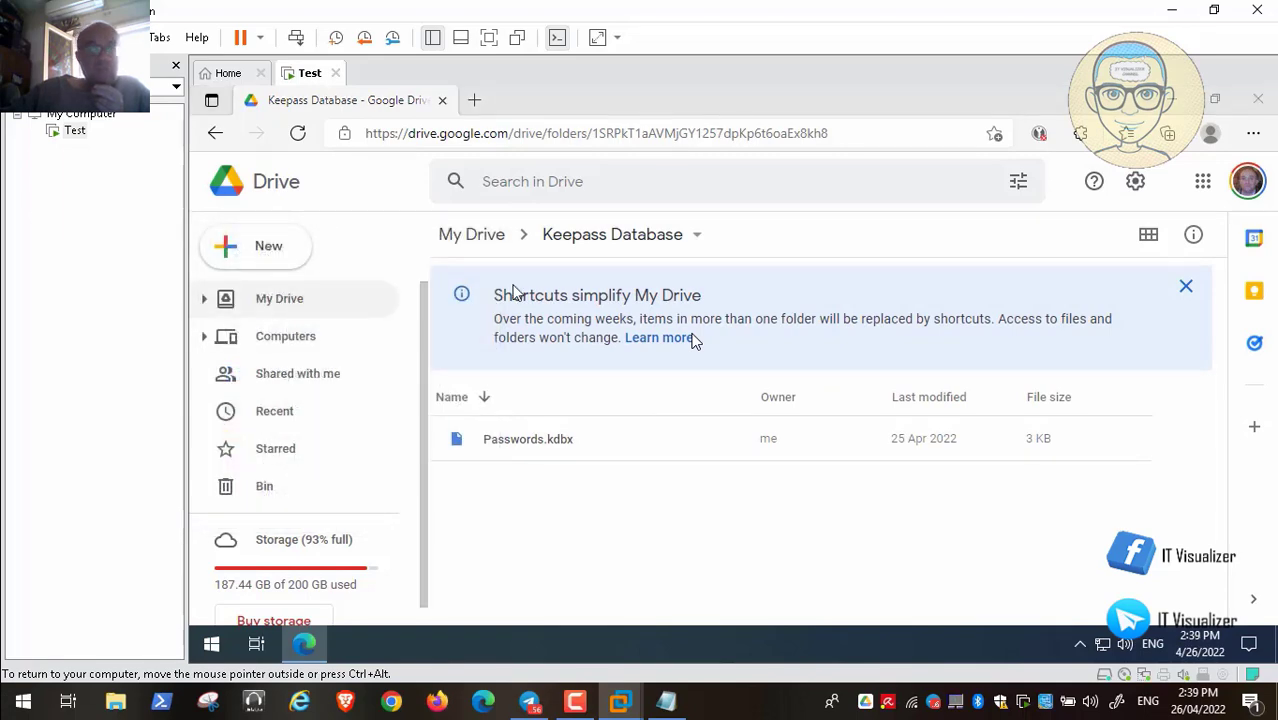
pyautogui.click(440, 243)
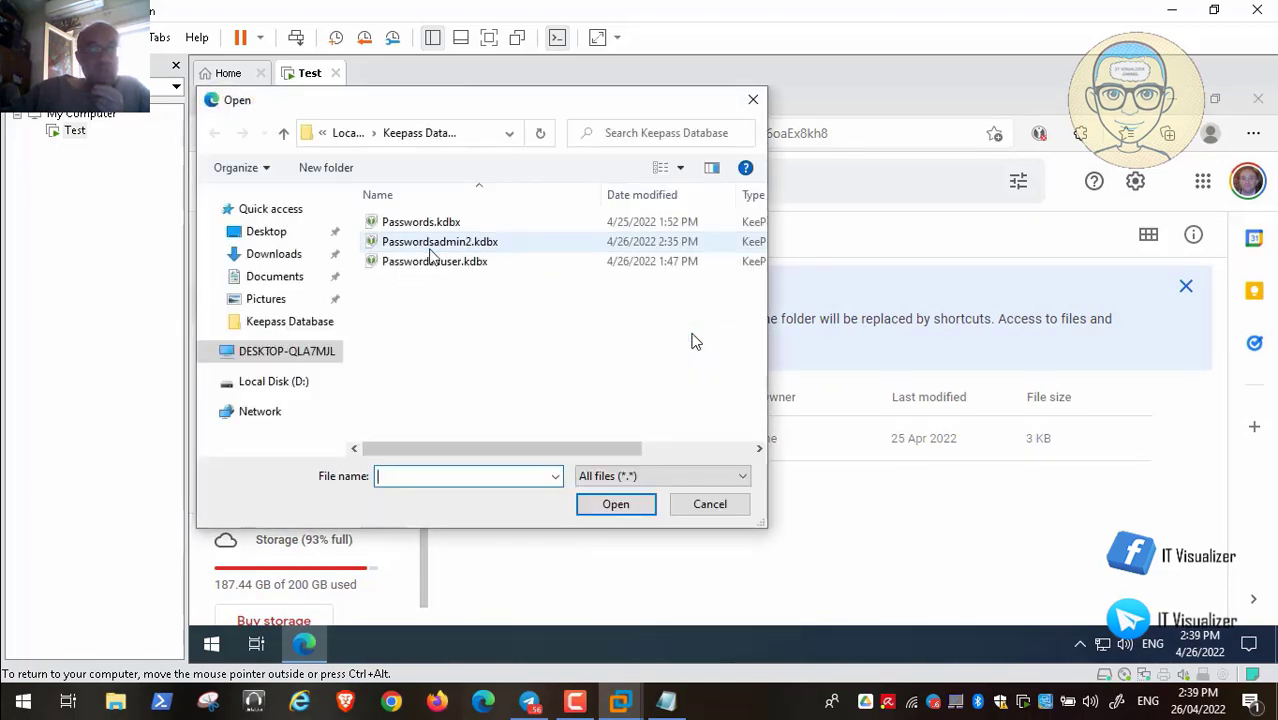
pyautogui.keyDown('shift'); pyautogui.click(447, 263); pyautogui.keyUp('shift')
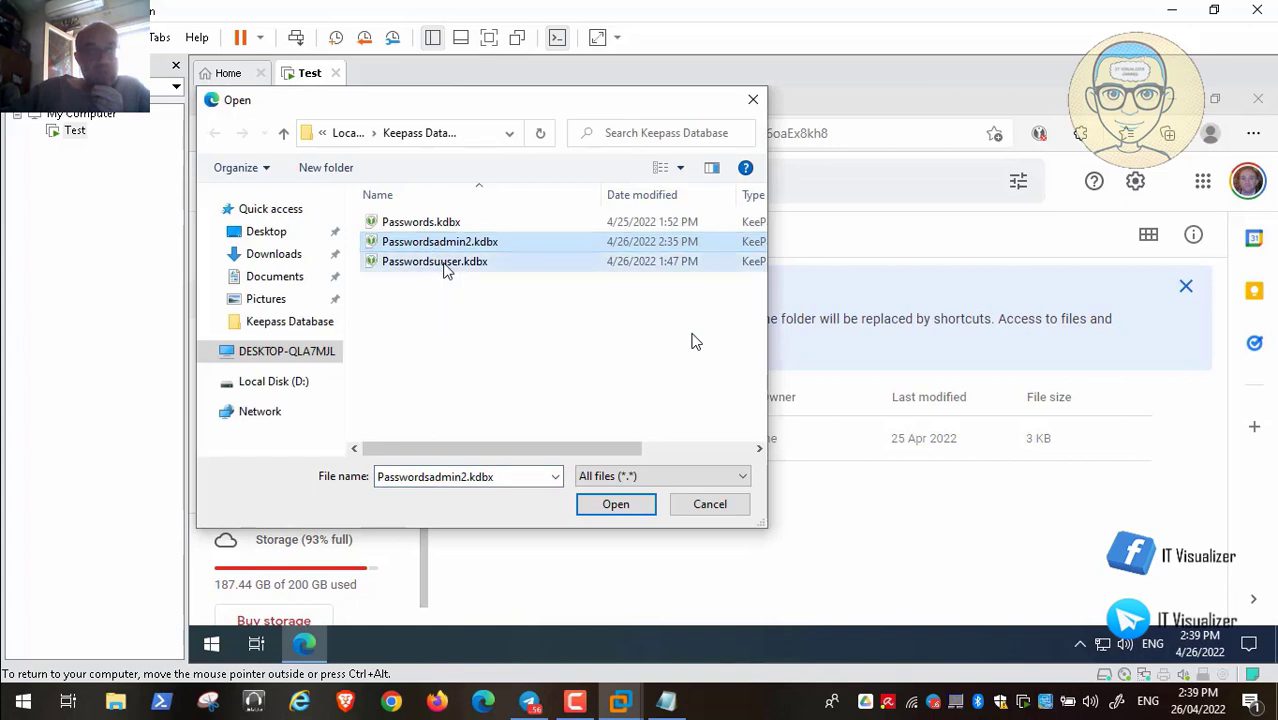
pyautogui.click(615, 504)
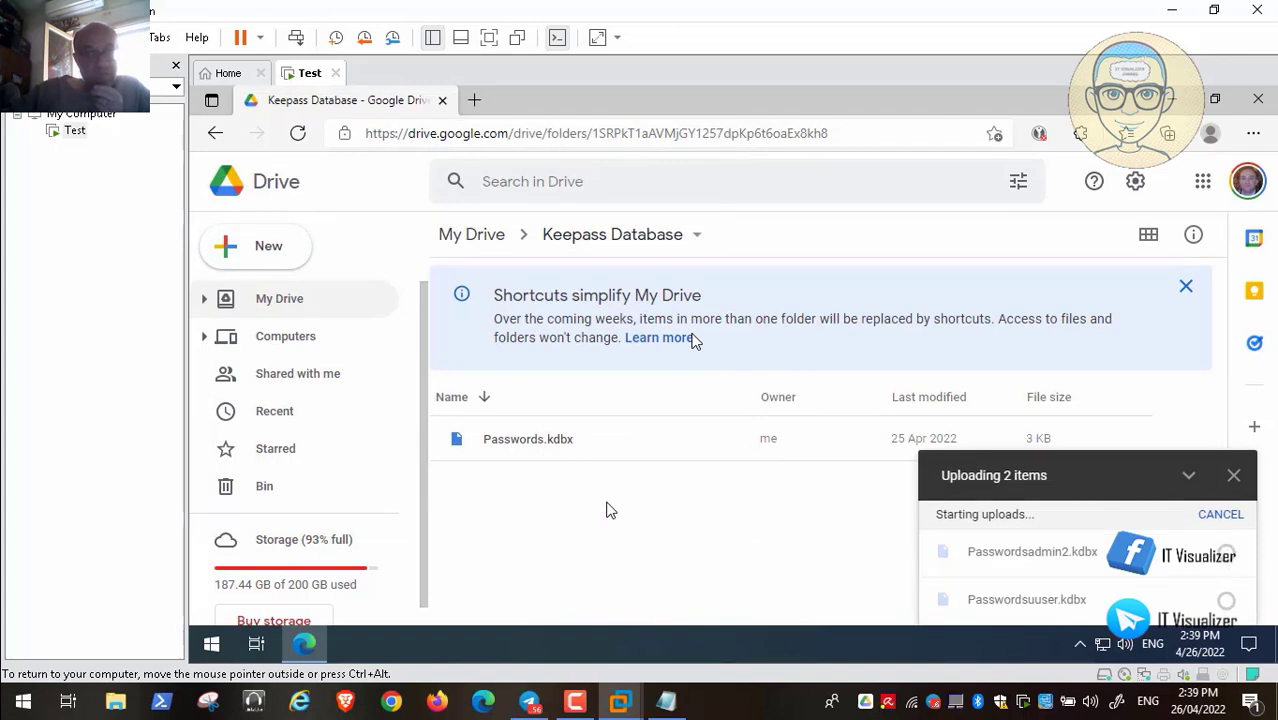
# Return to My Drive and close the upload progress panel
pyautogui.click(474, 234)
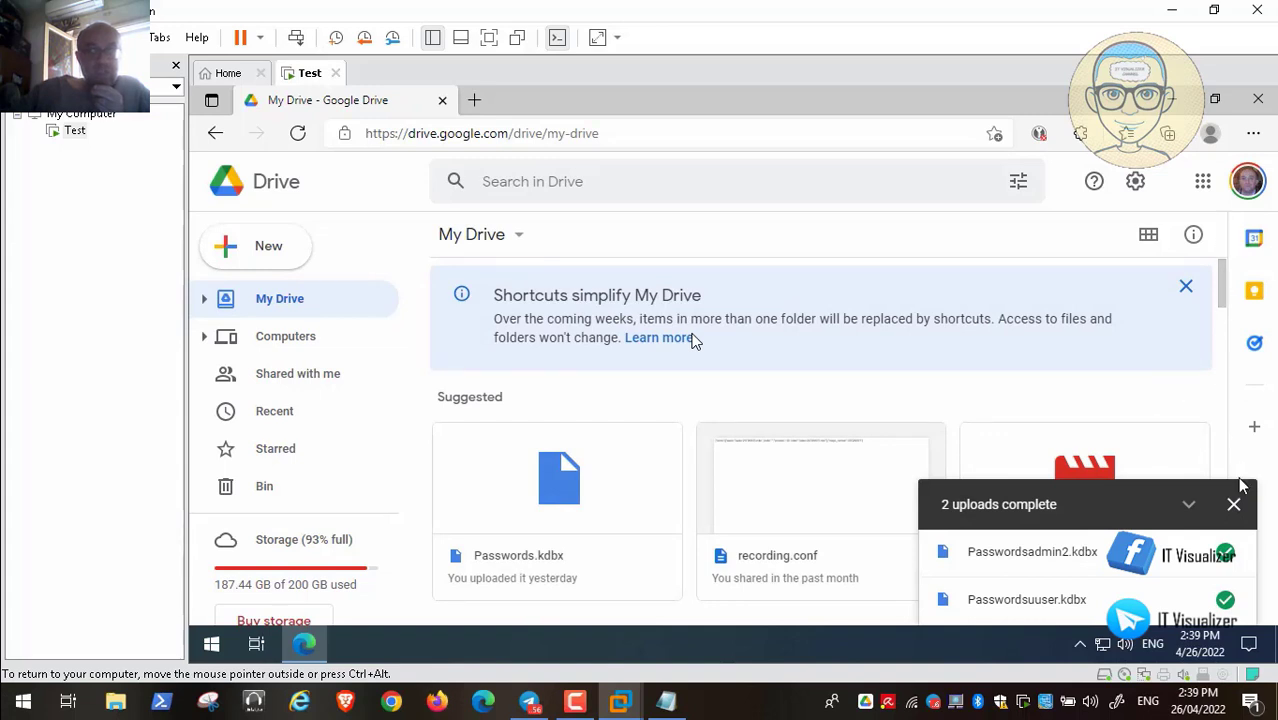
pyautogui.click(1234, 506)
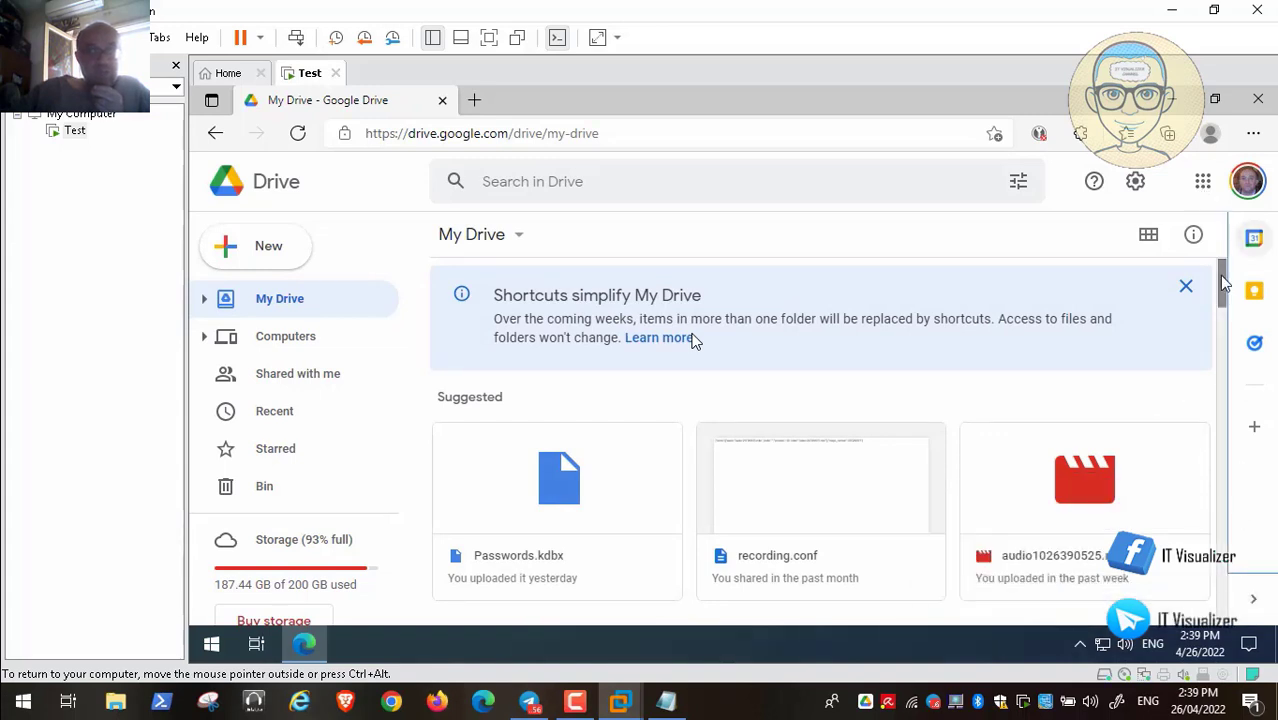
pyautogui.moveTo(1226, 285); pyautogui.dragTo(1090, 410)
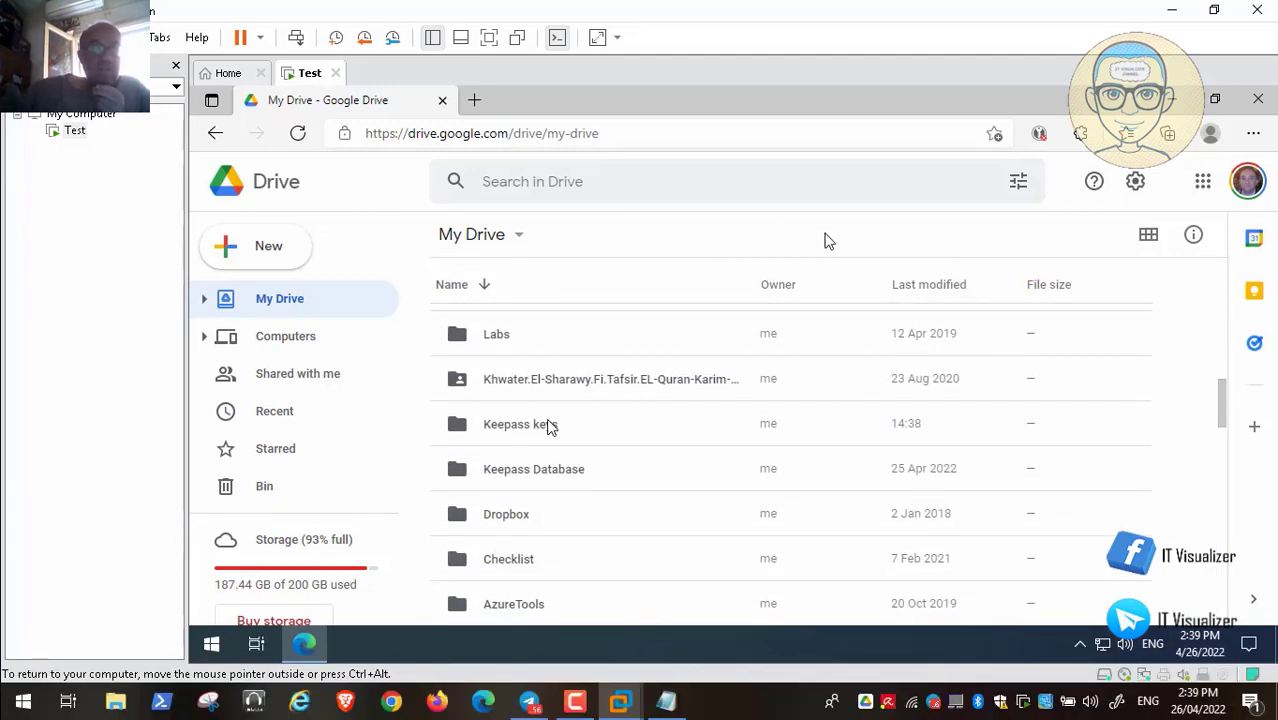
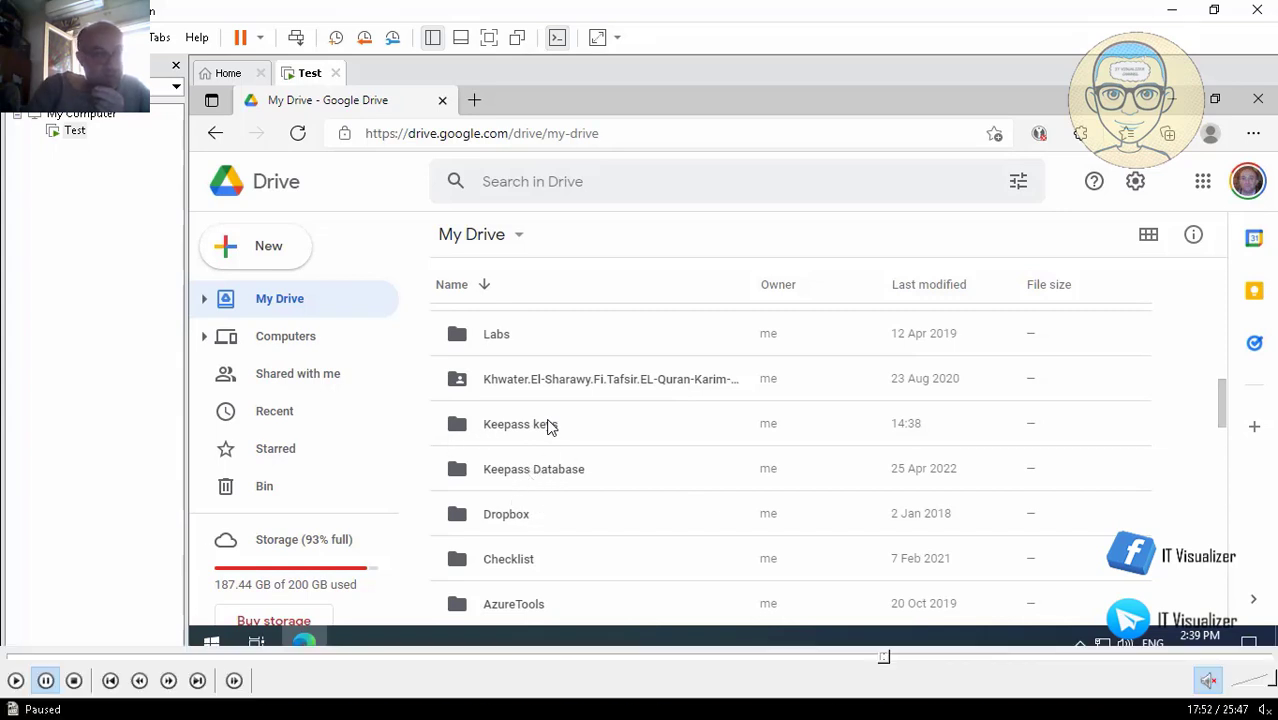
# Open the Keepass keys folder in My Drive
pyautogui.click(15, 680)
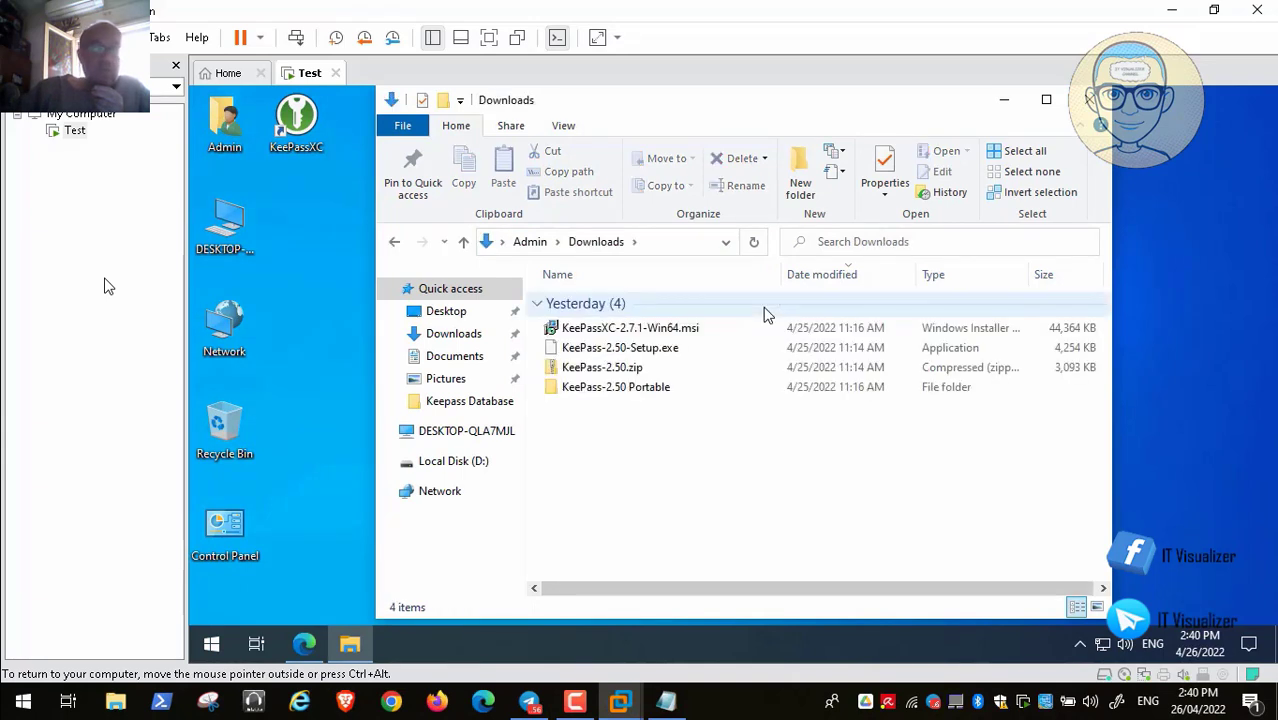
# Close the Downloads window and return Edge to the My Drive root, dismissing the uploads notice
pyautogui.click(622, 376)
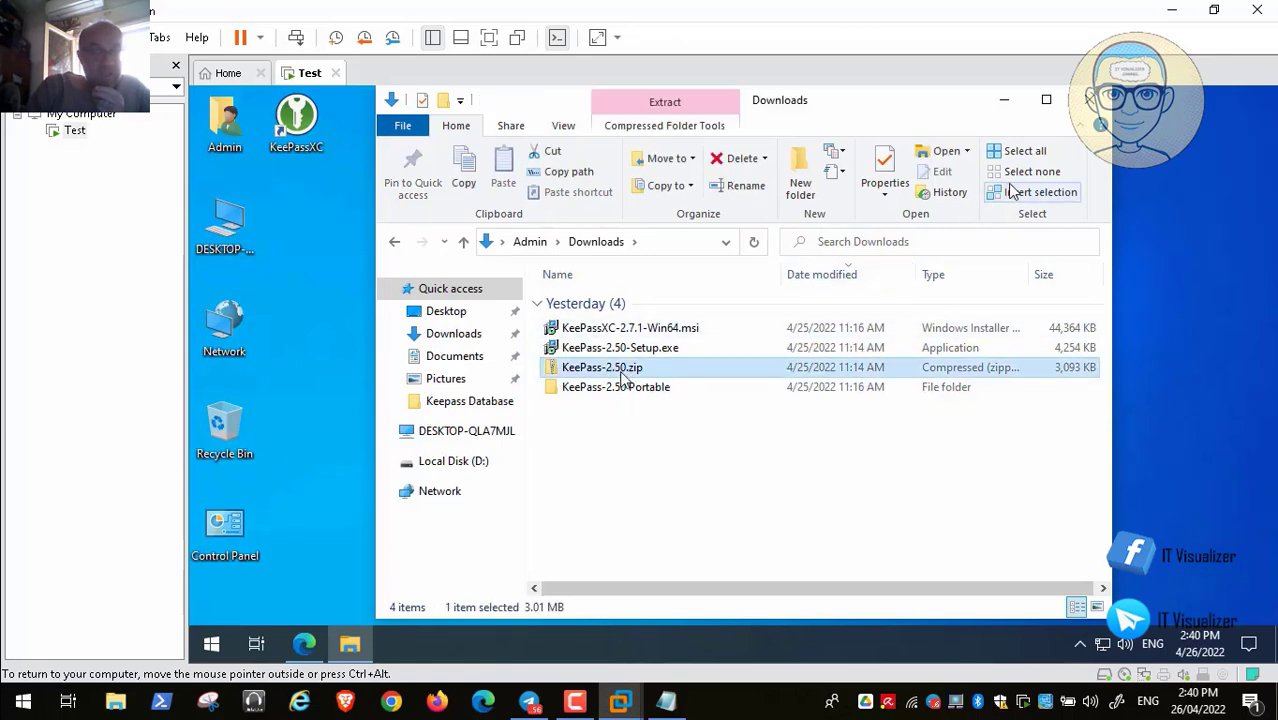
pyautogui.click(1088, 100)
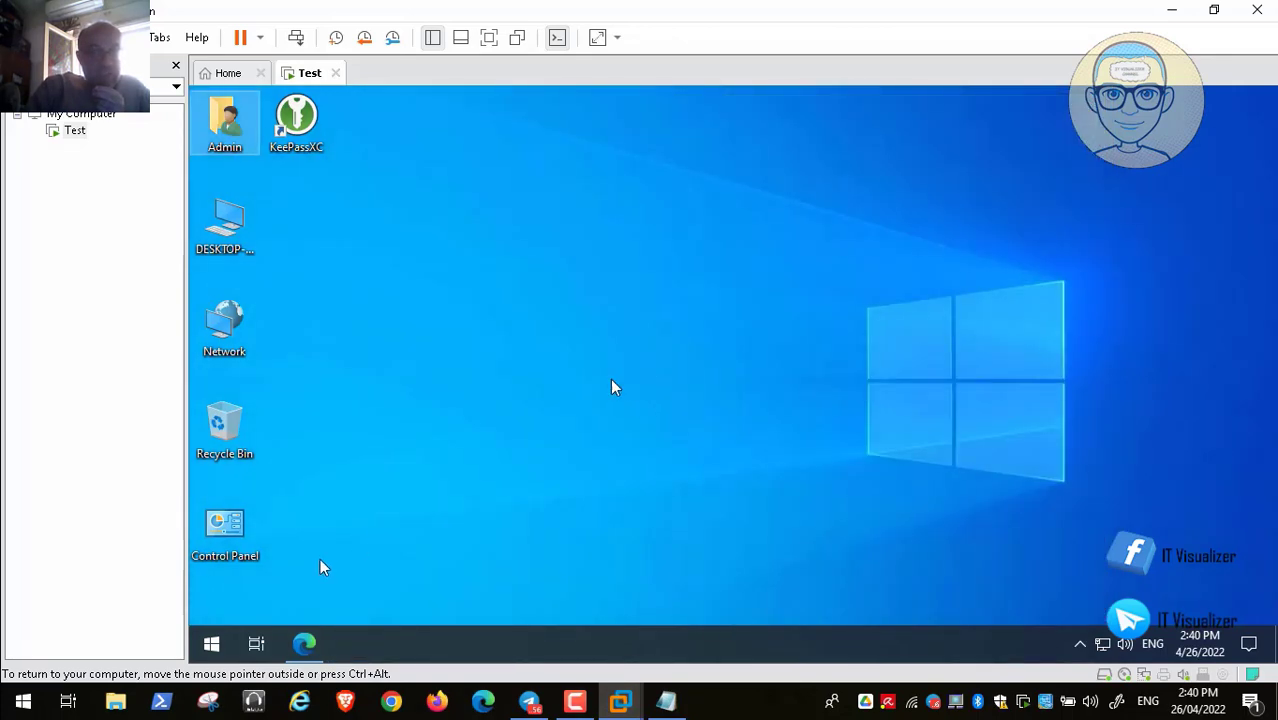
pyautogui.click(304, 644)
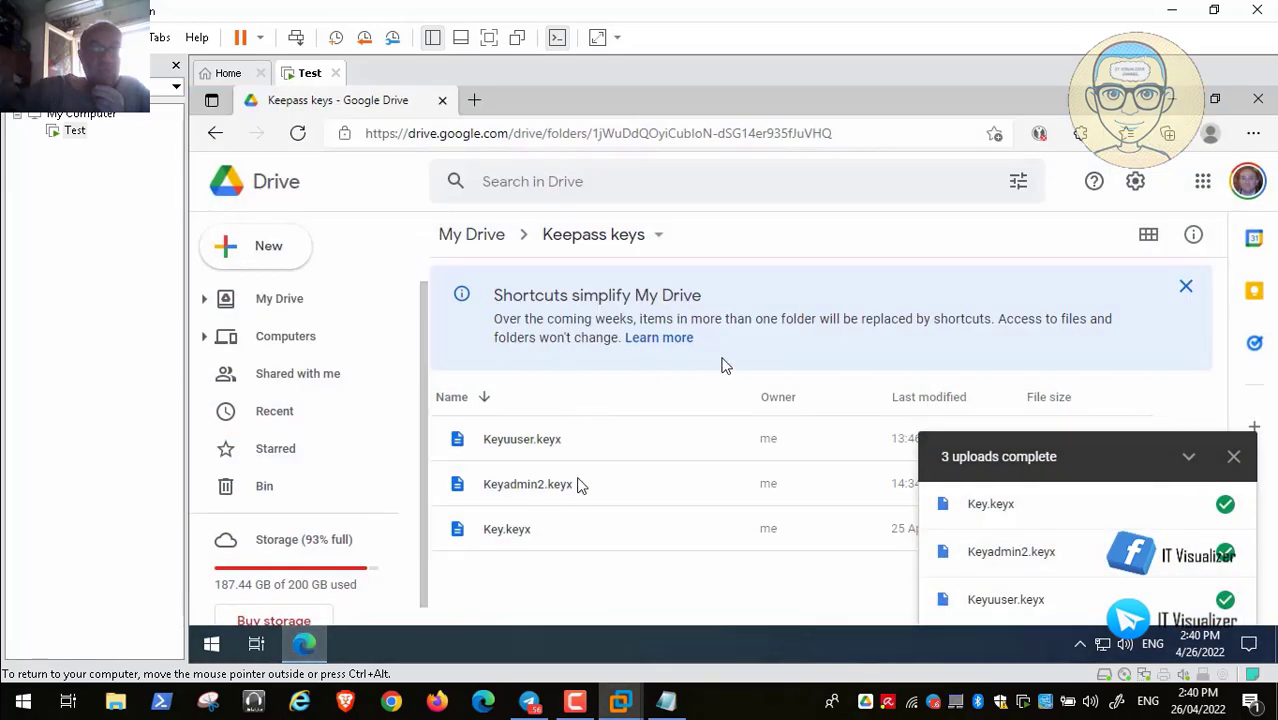
pyautogui.click(1235, 459)
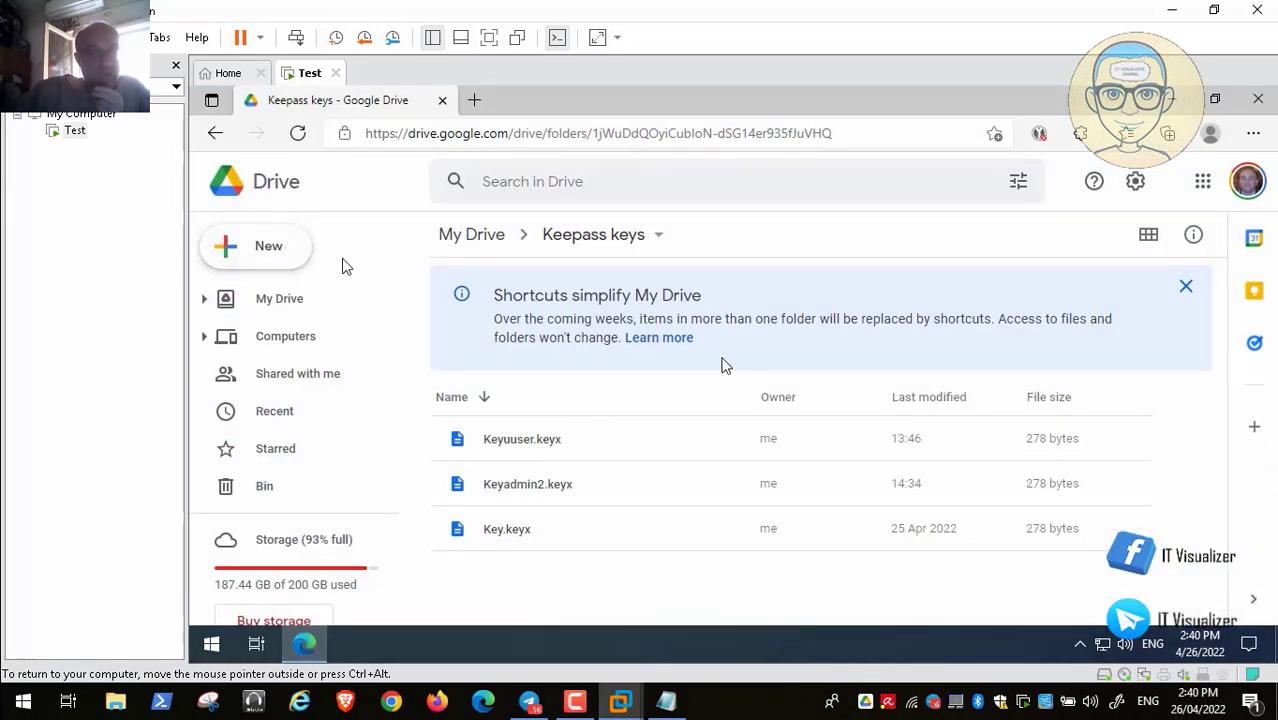
pyautogui.click(468, 244)
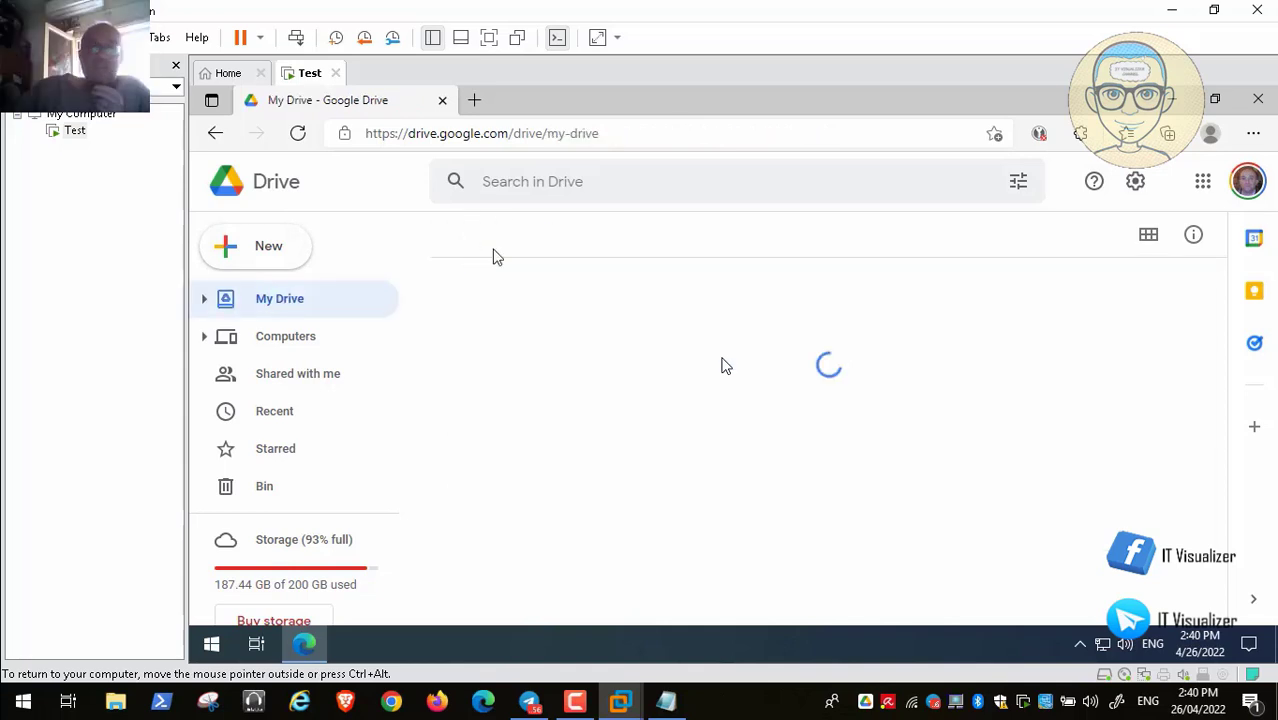
pyautogui.scroll(-3, 455, 315)
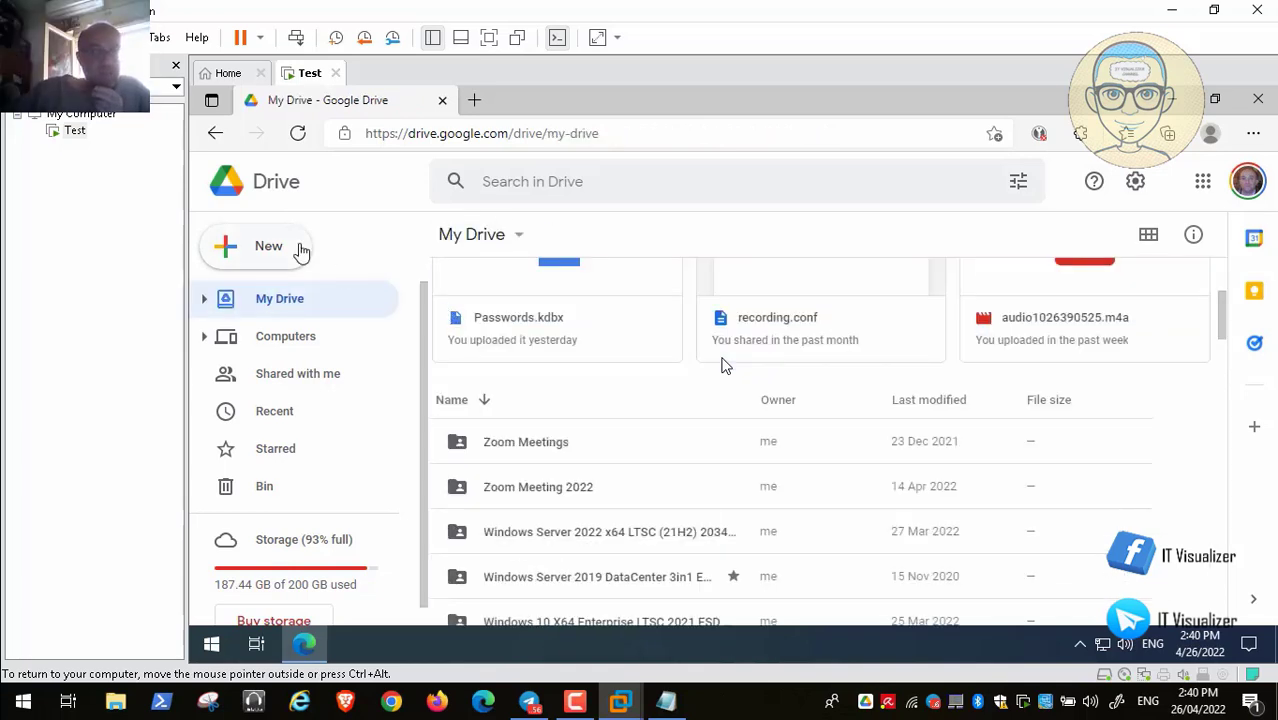
# Add a 'Keepass Portable Program' folder beside Keepass keys and Keepass Database, then open it
pyautogui.click(263, 260)
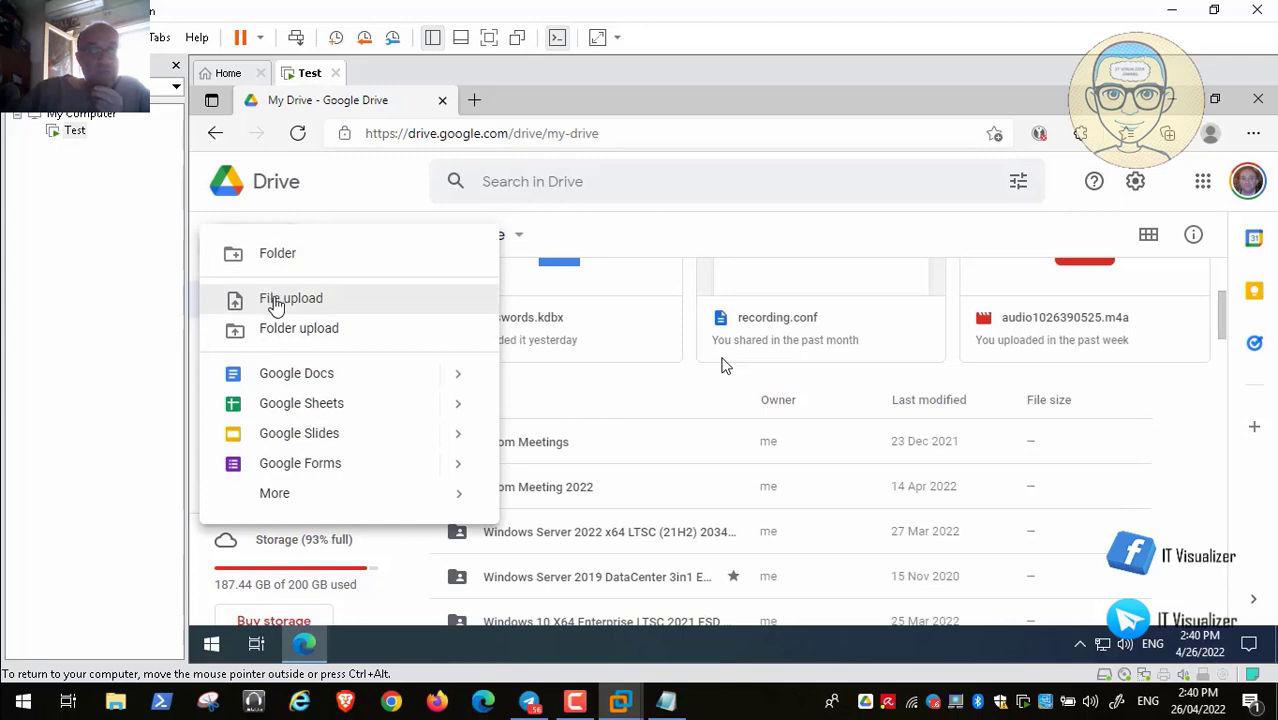
pyautogui.click(279, 256)
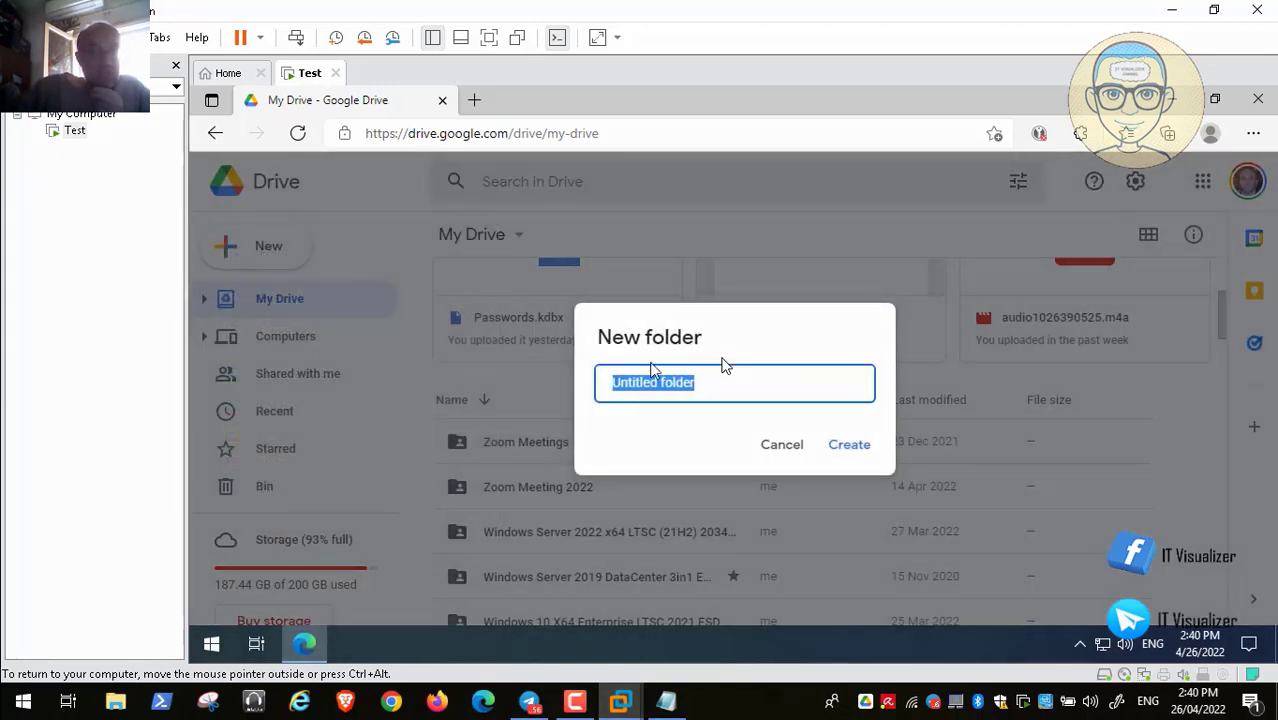
pyautogui.press('BackSpace')
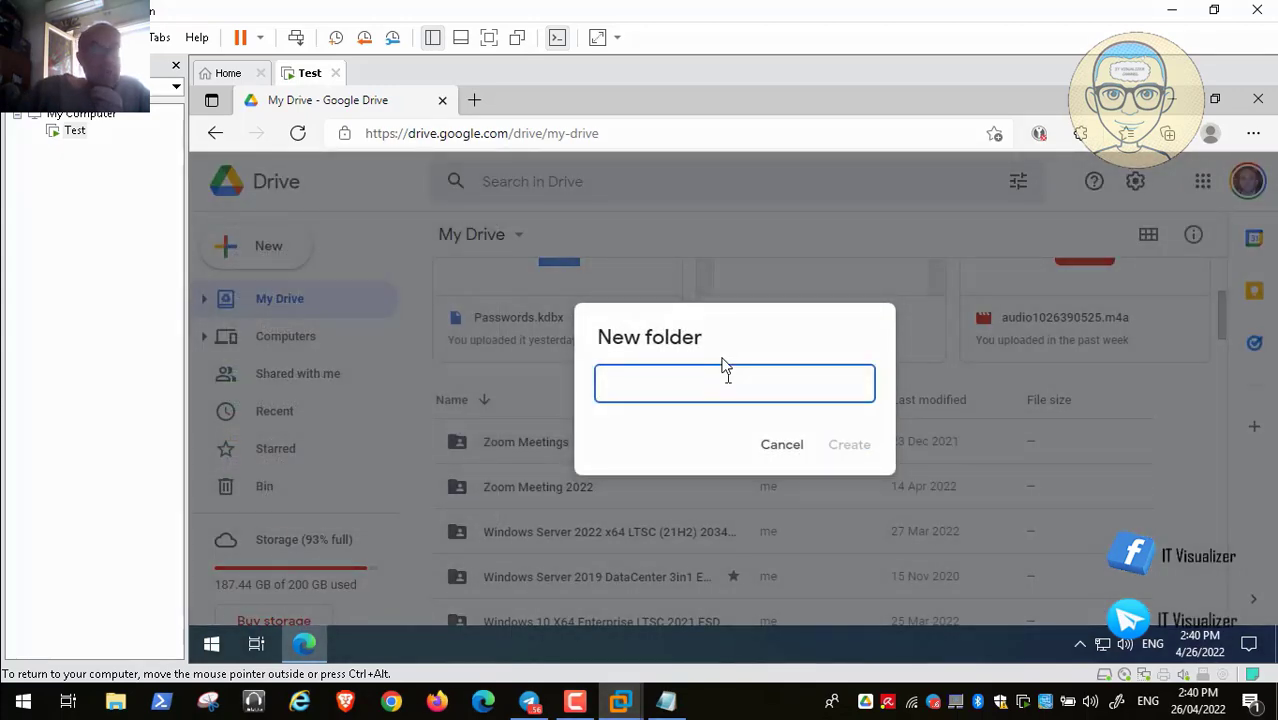
pyautogui.write('Keepas')
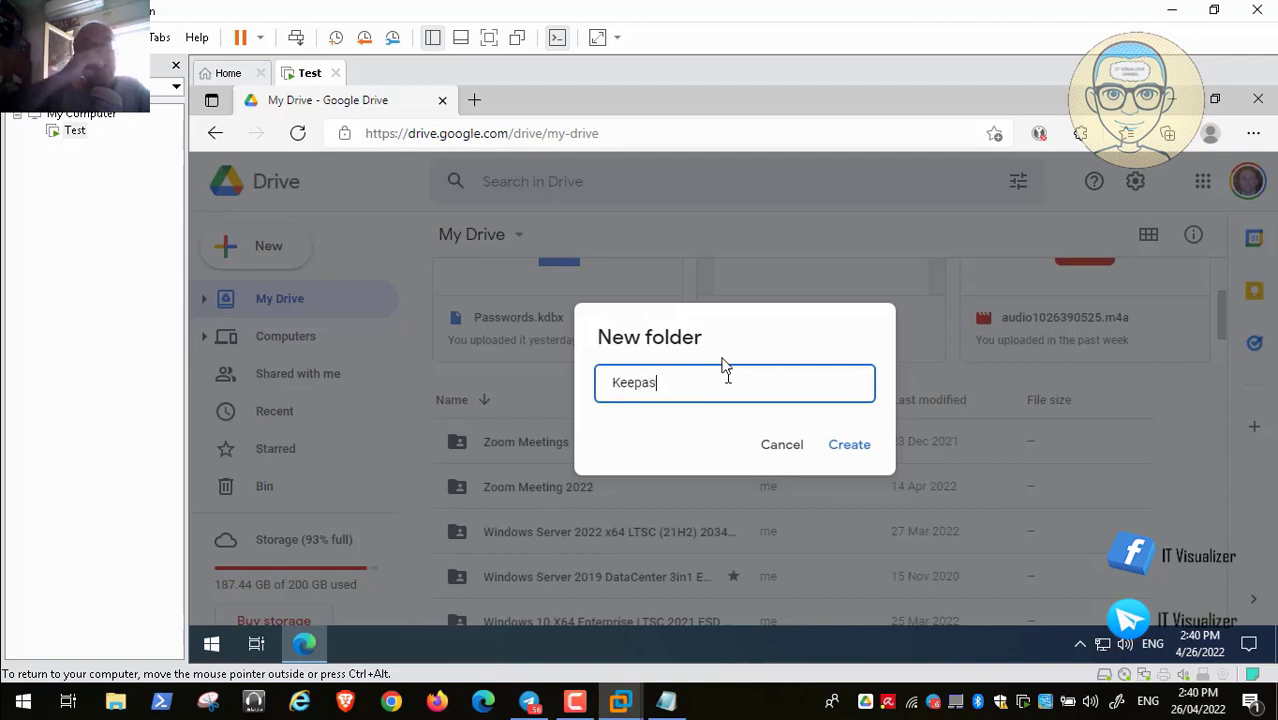
pyautogui.write('s Portable Program')
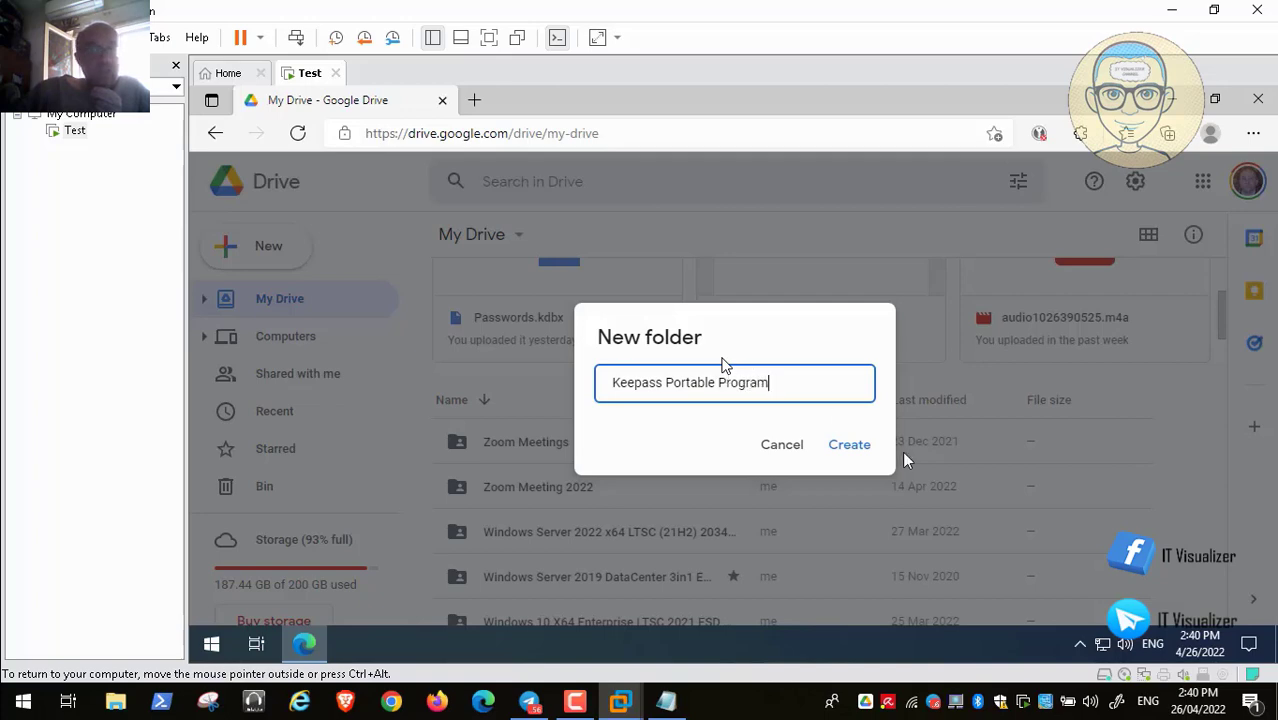
pyautogui.click(850, 446)
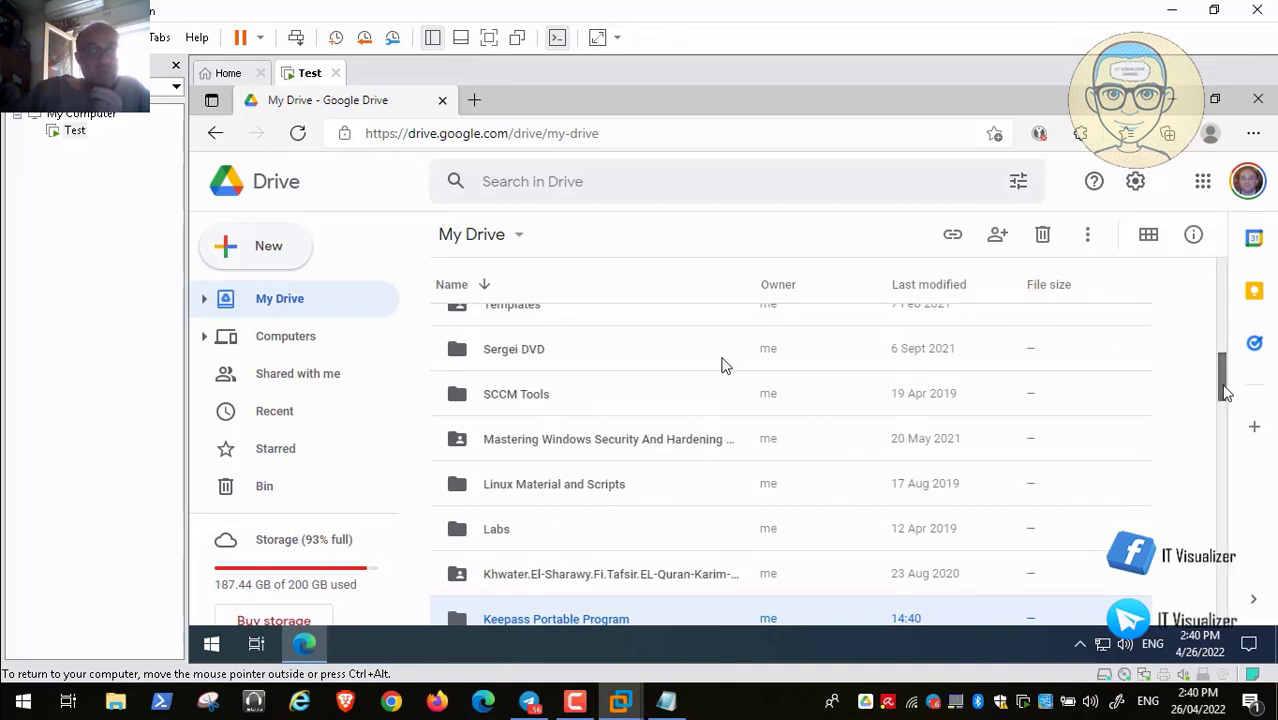
pyautogui.scroll(-1, 1228, 398)
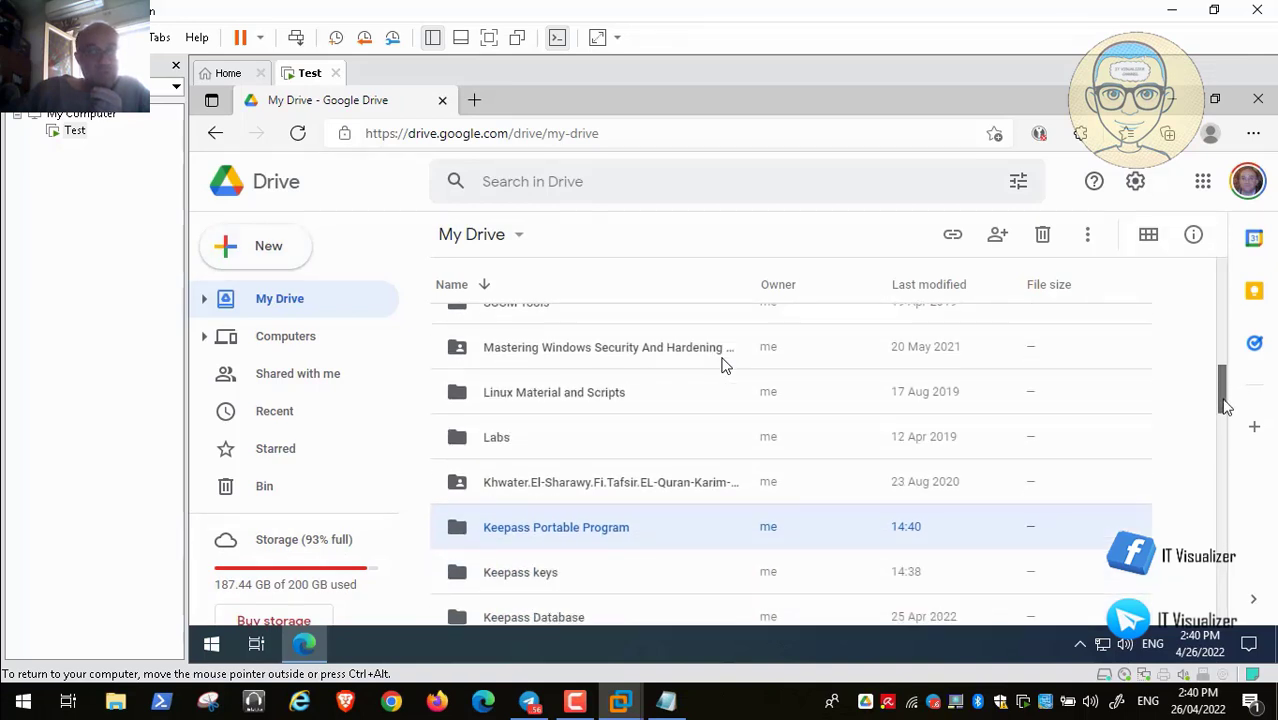
pyautogui.doubleClick(588, 523)
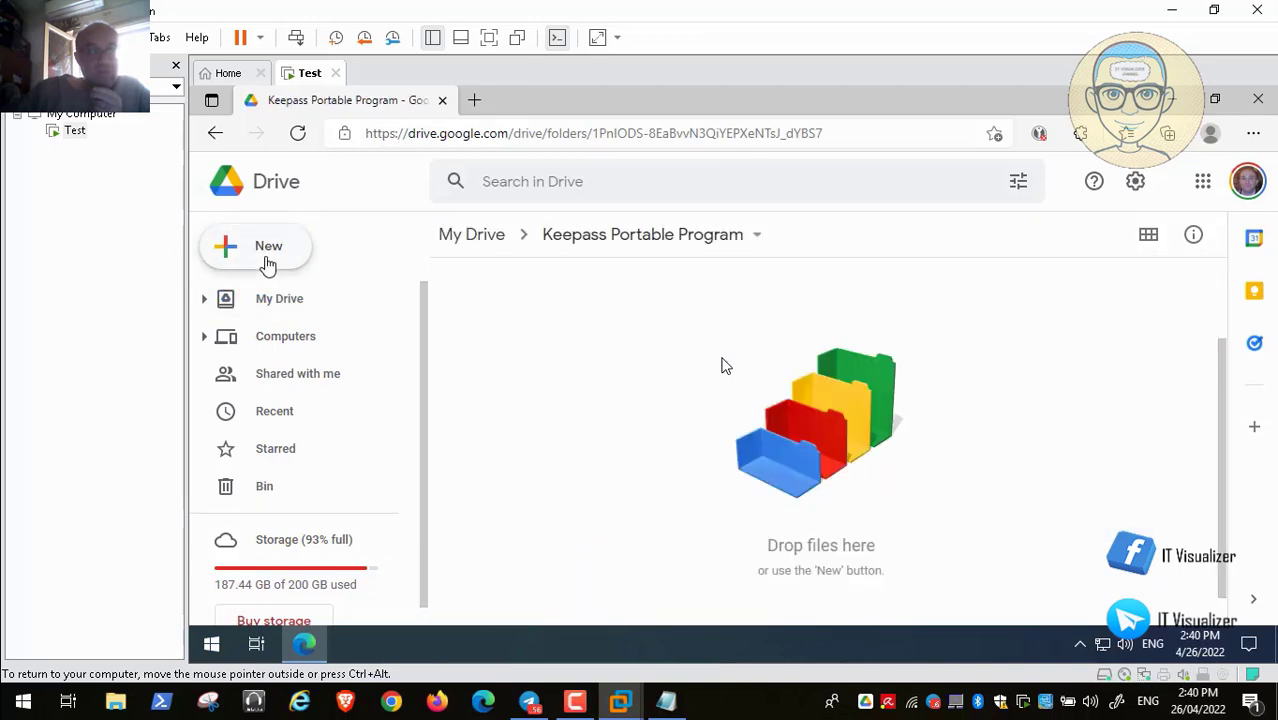
# Upload KeePass-2.50.zip from Downloads into Keepass Portable Program, then close Edge
pyautogui.click(268, 262)
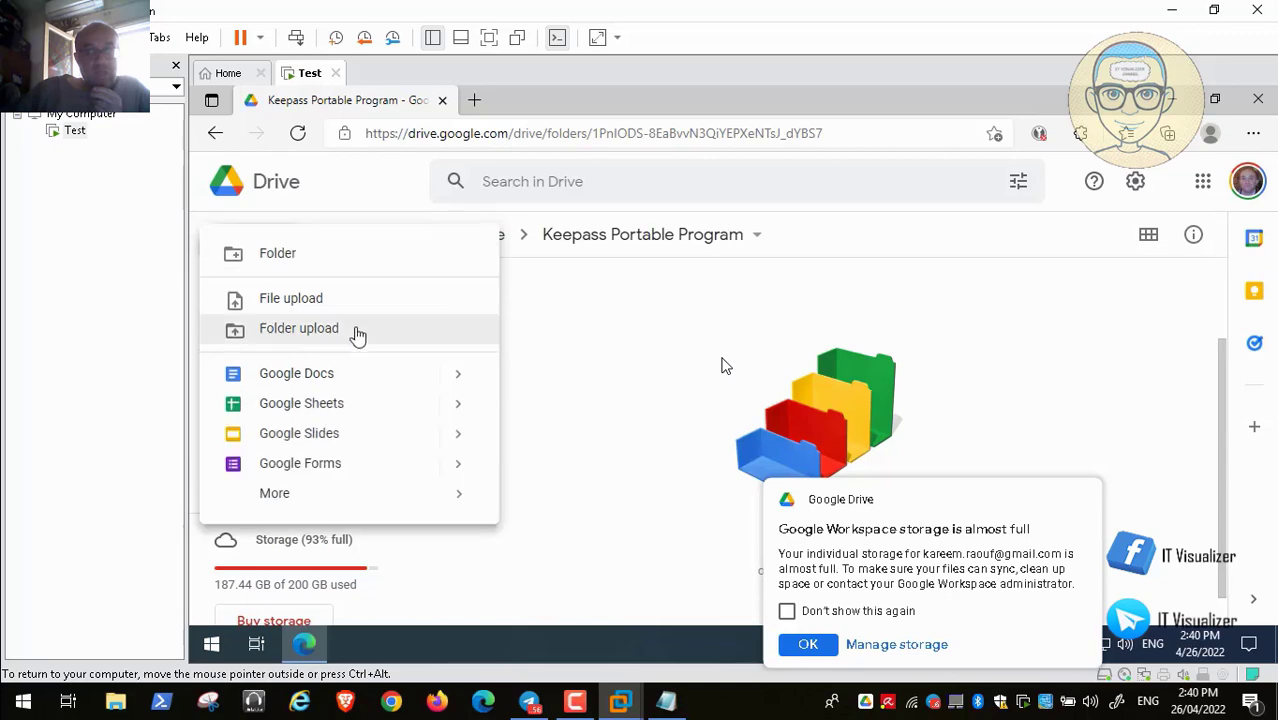
pyautogui.click(307, 306)
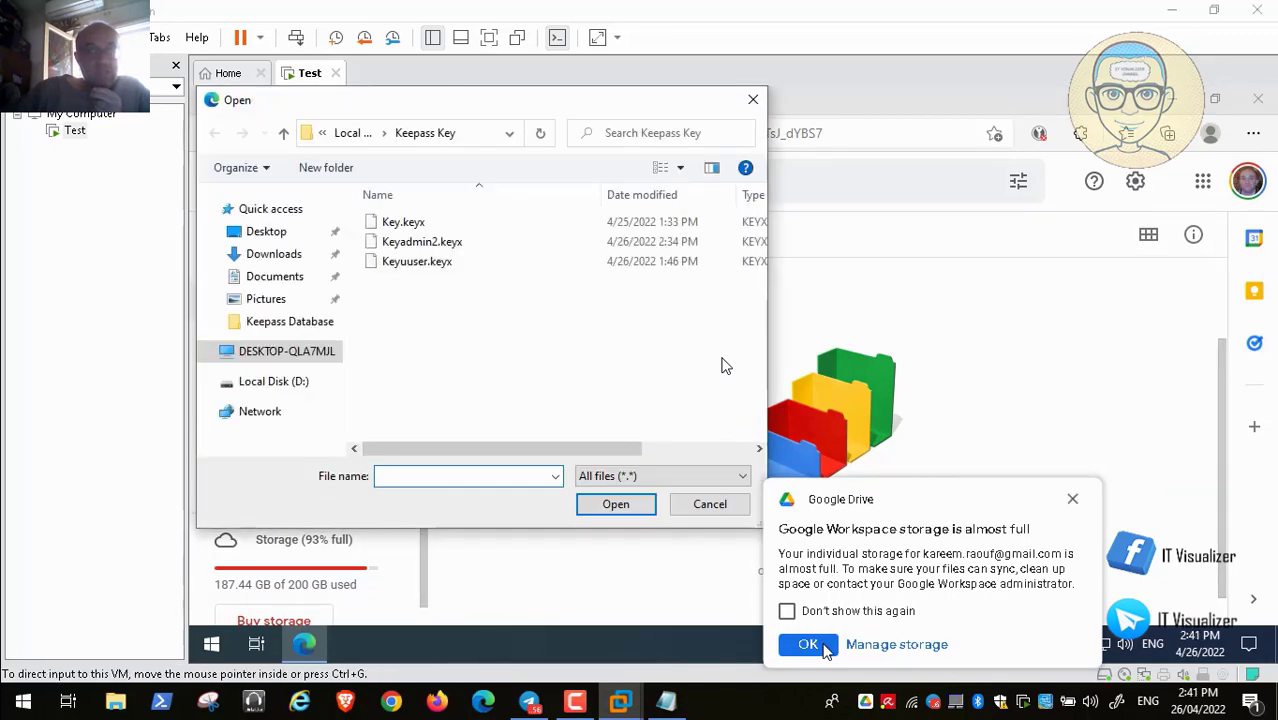
pyautogui.click(350, 133)
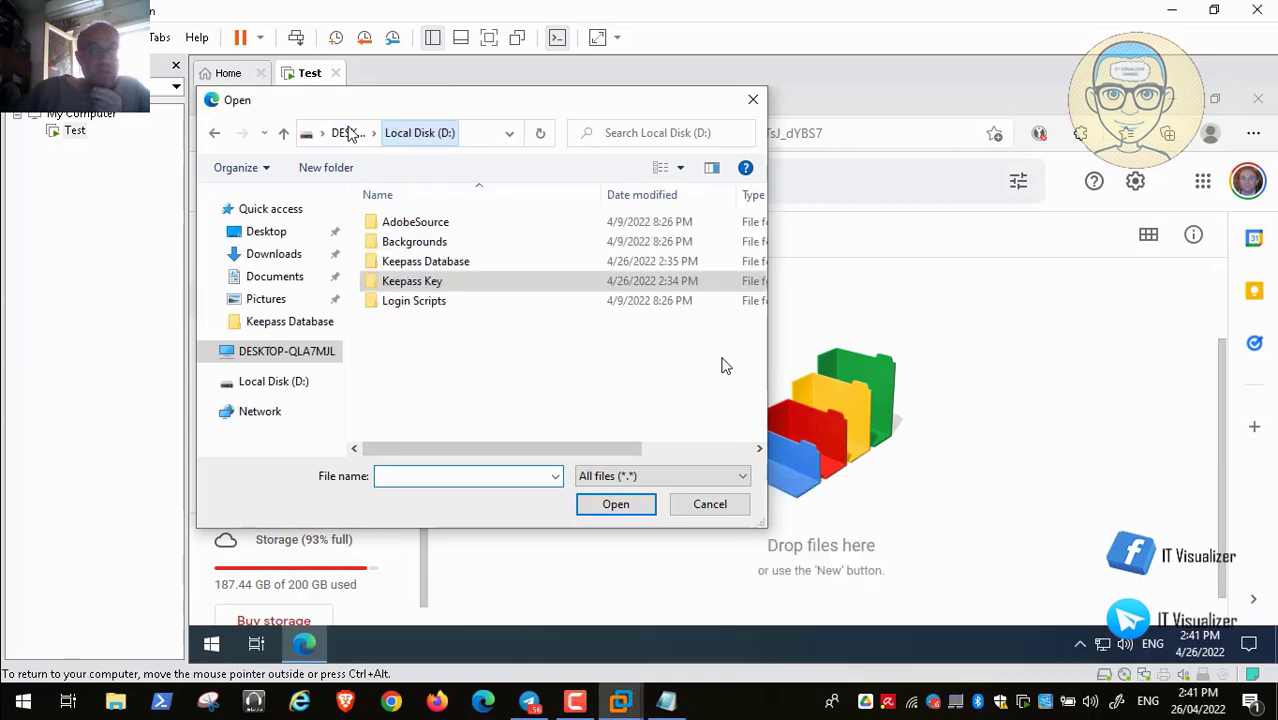
pyautogui.click(278, 258)
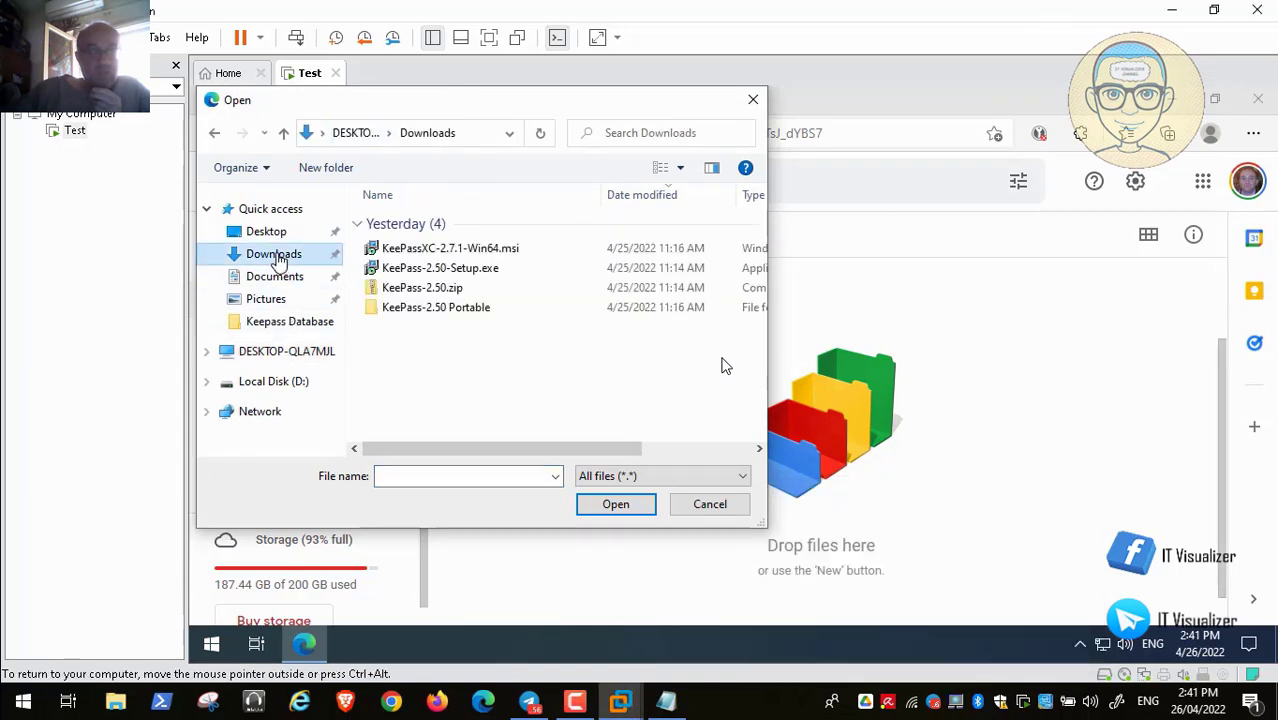
pyautogui.click(456, 288)
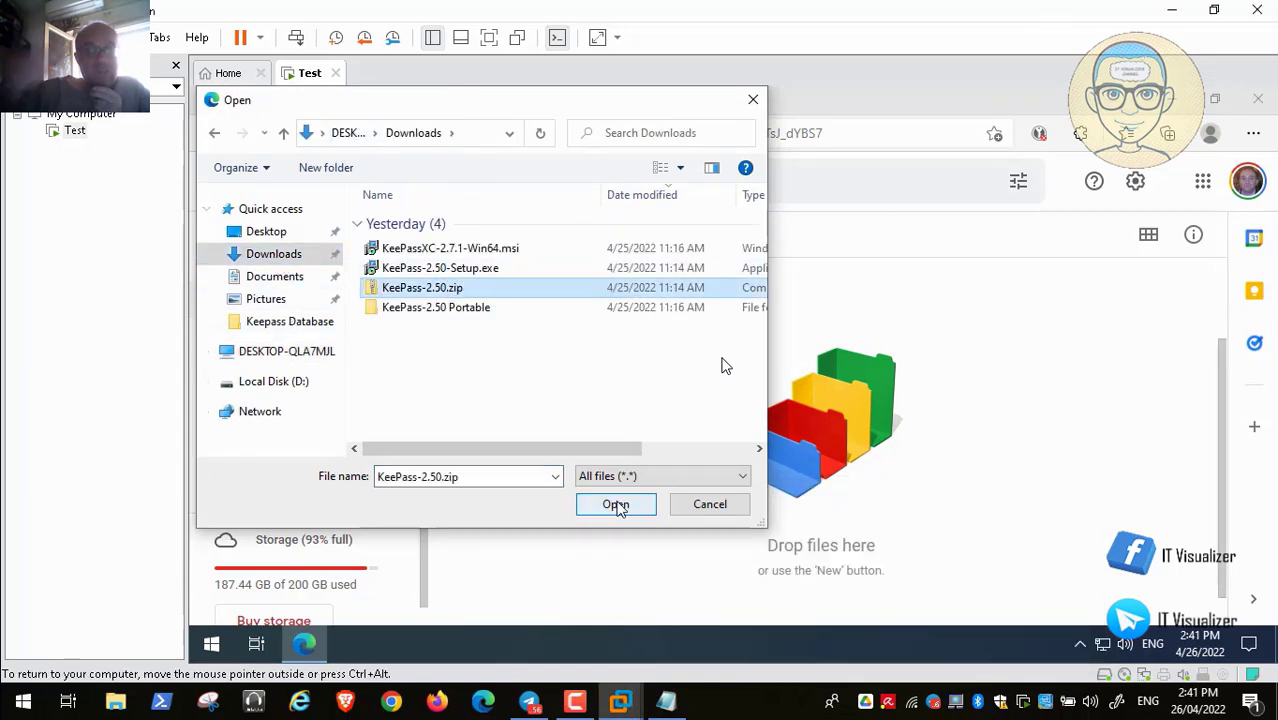
pyautogui.click(612, 506)
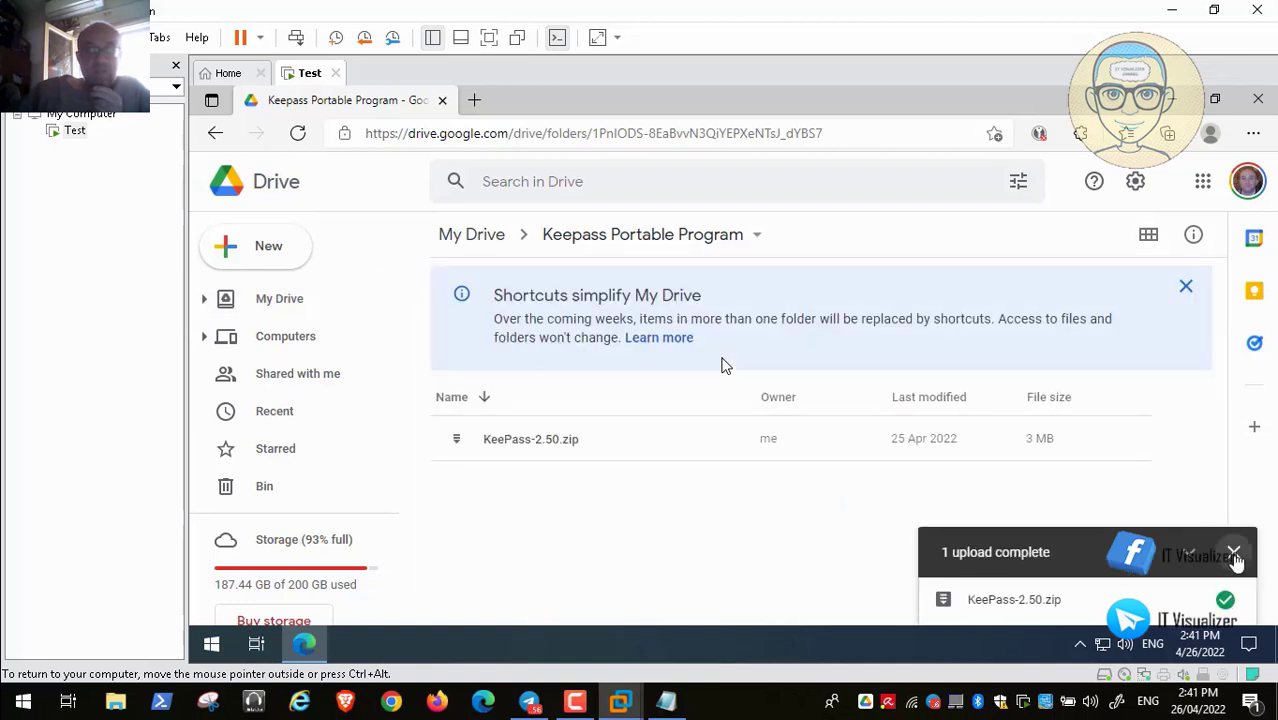
pyautogui.click(1234, 553)
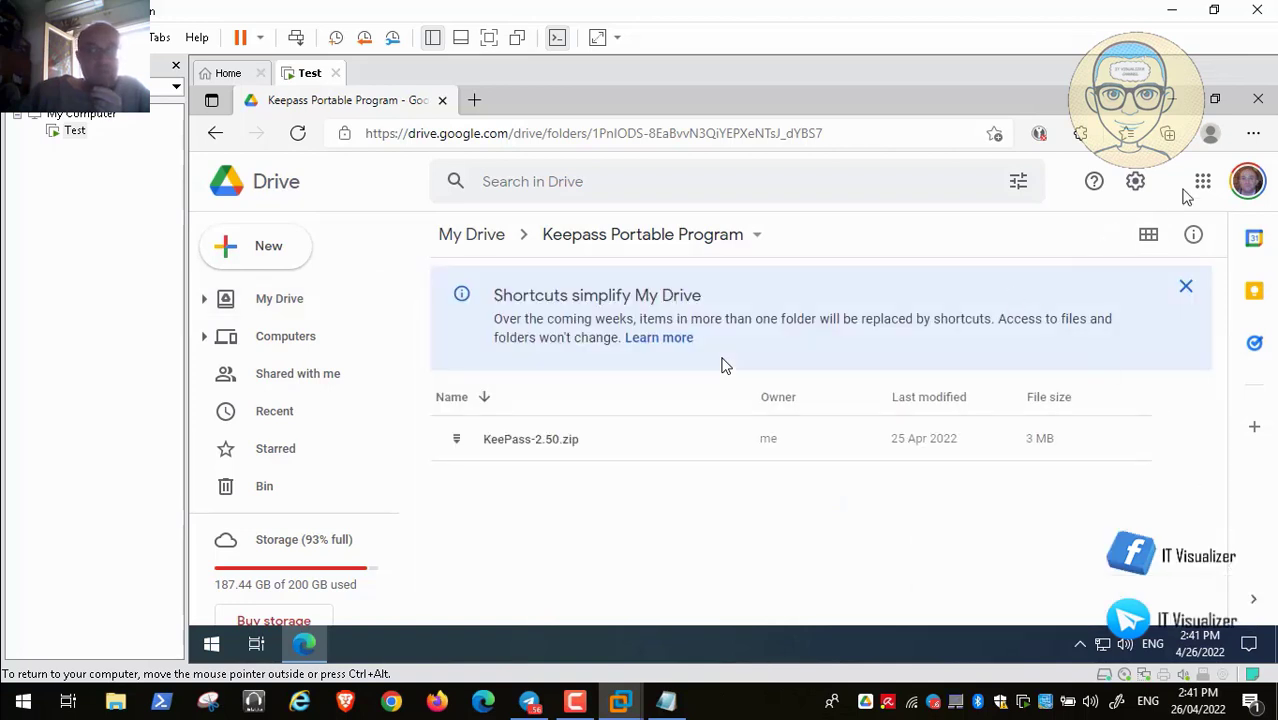
pyautogui.click(1258, 99)
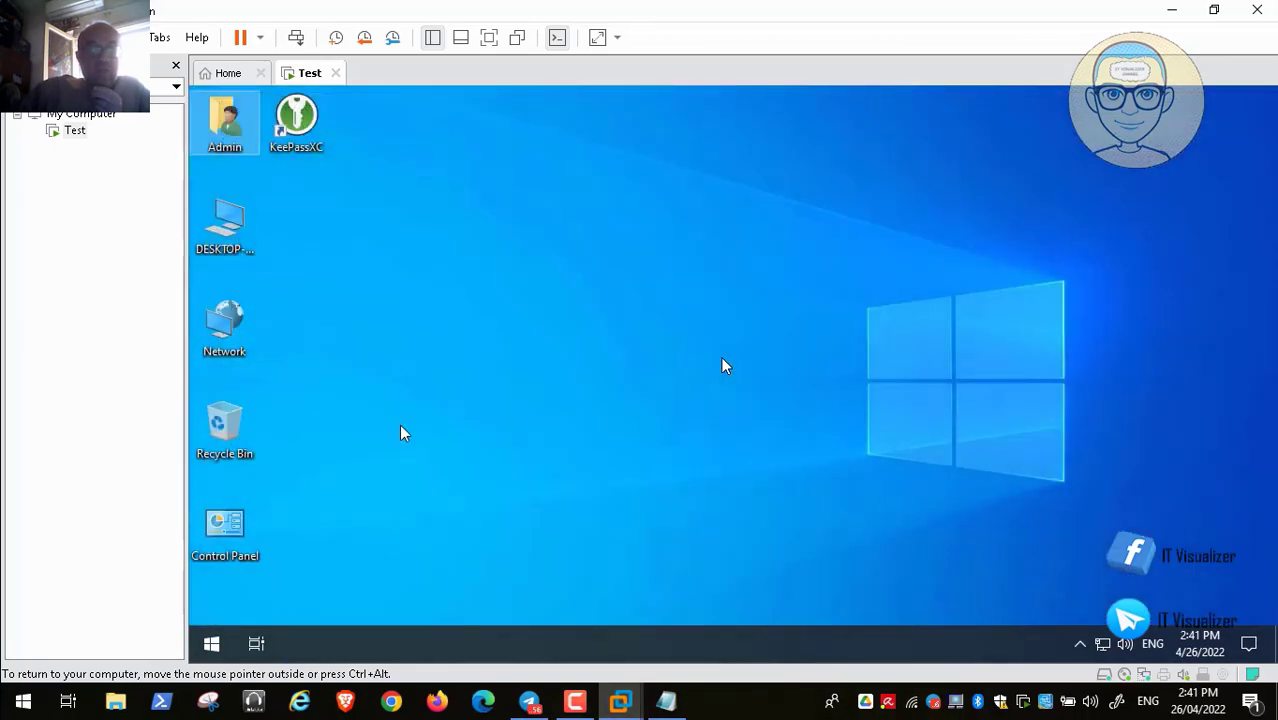
# Shut down the Test VM's Windows via the power-user menu's Shut down option
pyautogui.rightClick(211, 645)
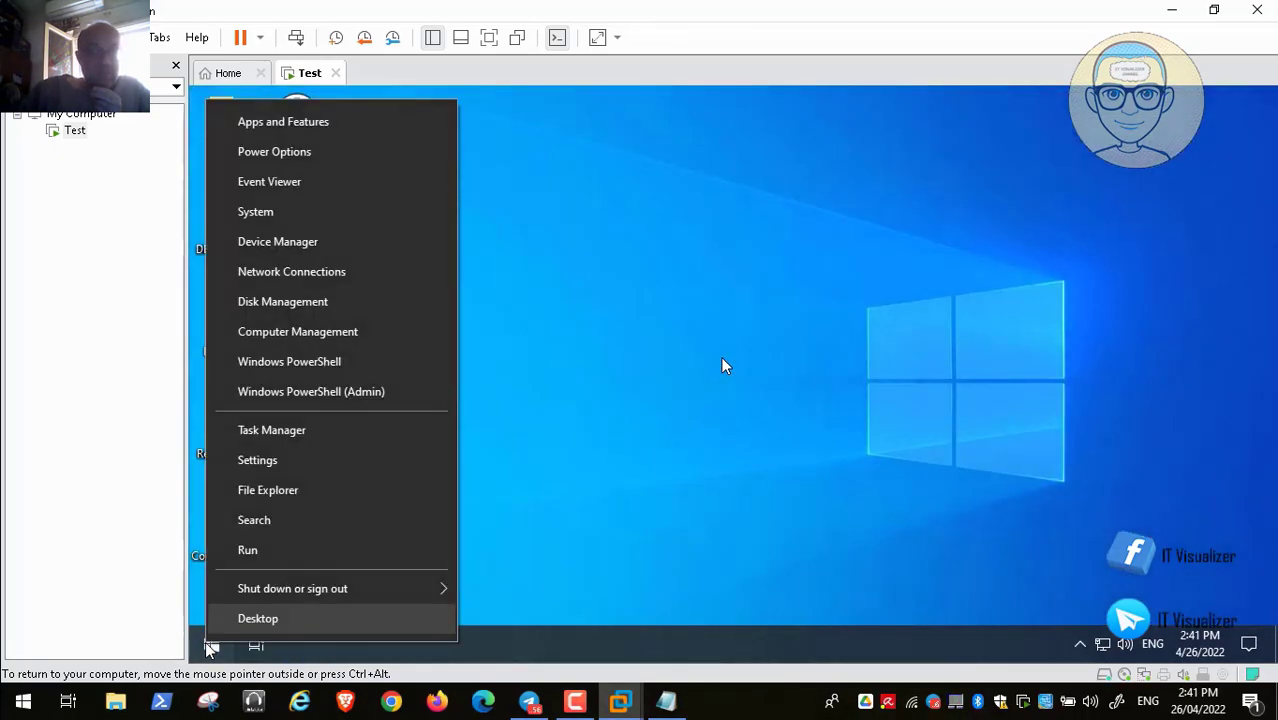
pyautogui.moveTo(297, 590)
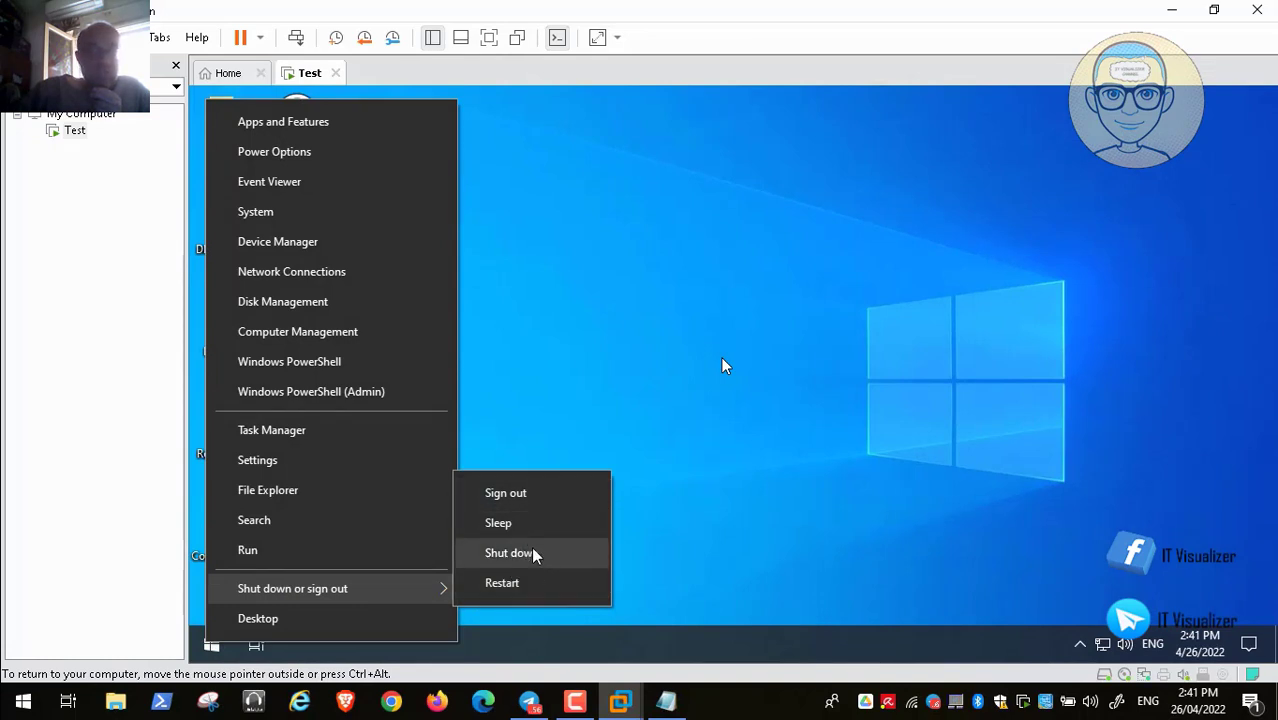
pyautogui.click(535, 555)
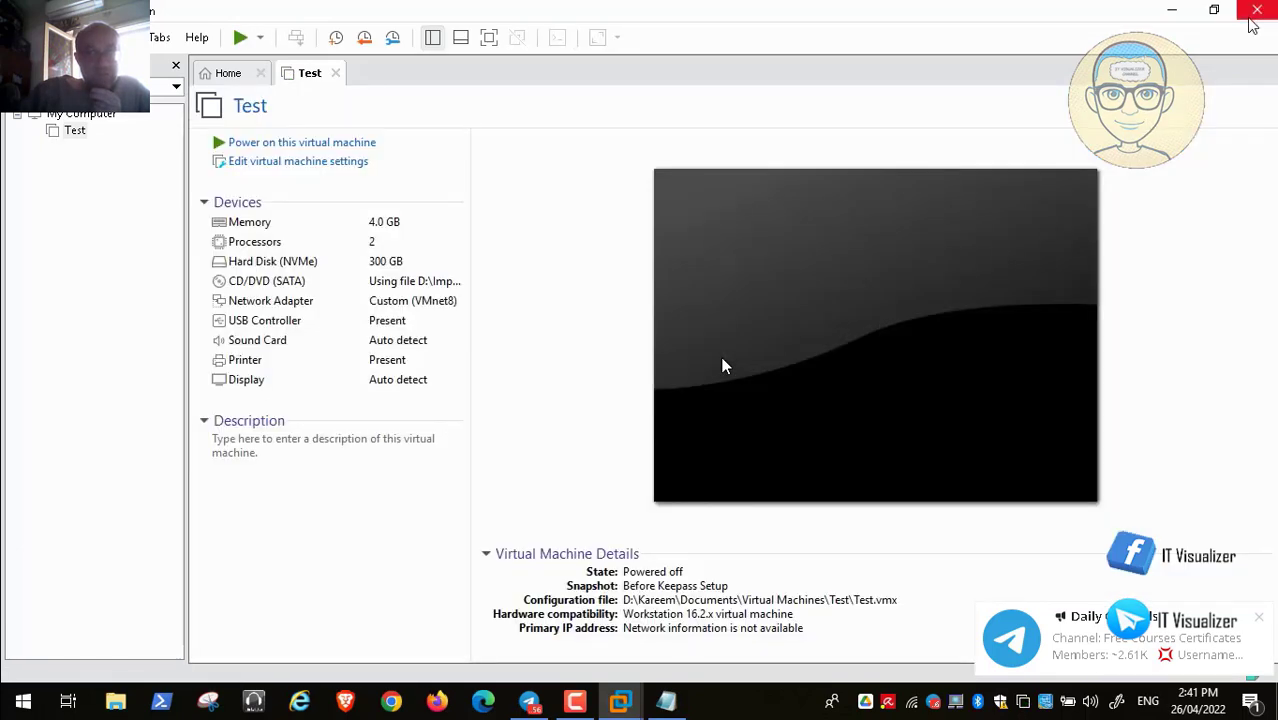
# Close VMware Workstation and show all programs in the host Start menu
pyautogui.click(1254, 15)
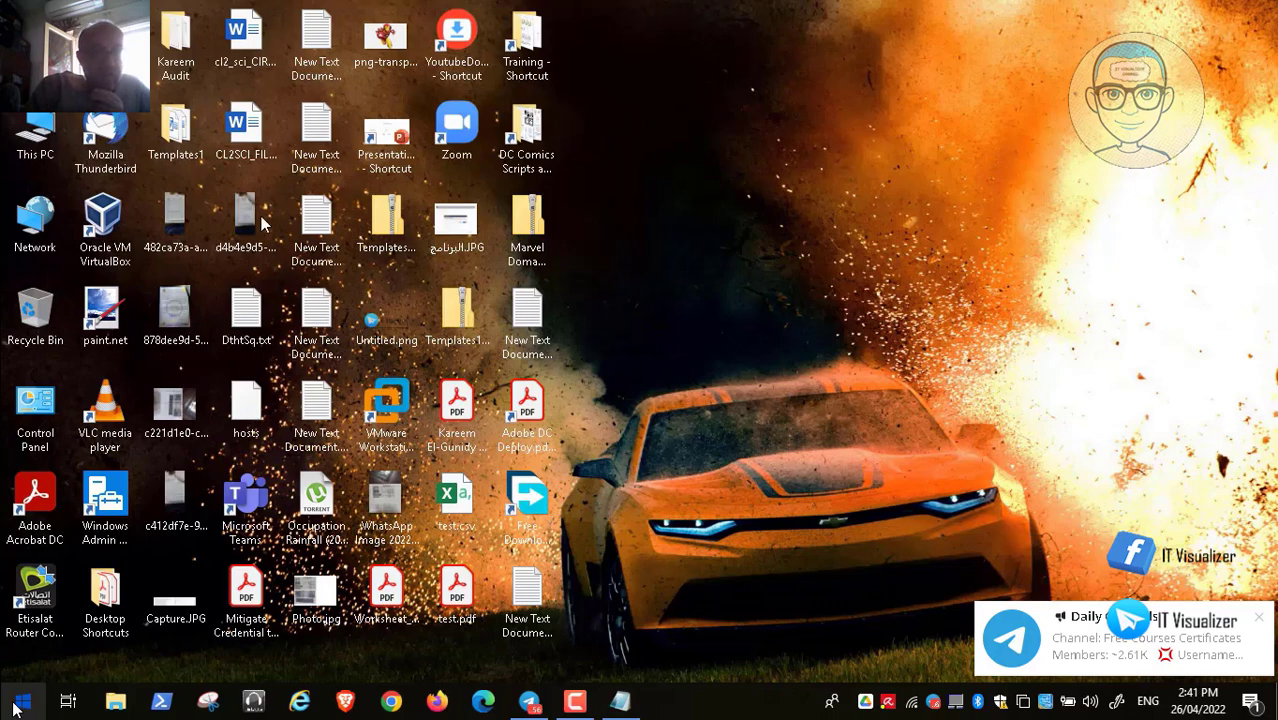
pyautogui.click(16, 705)
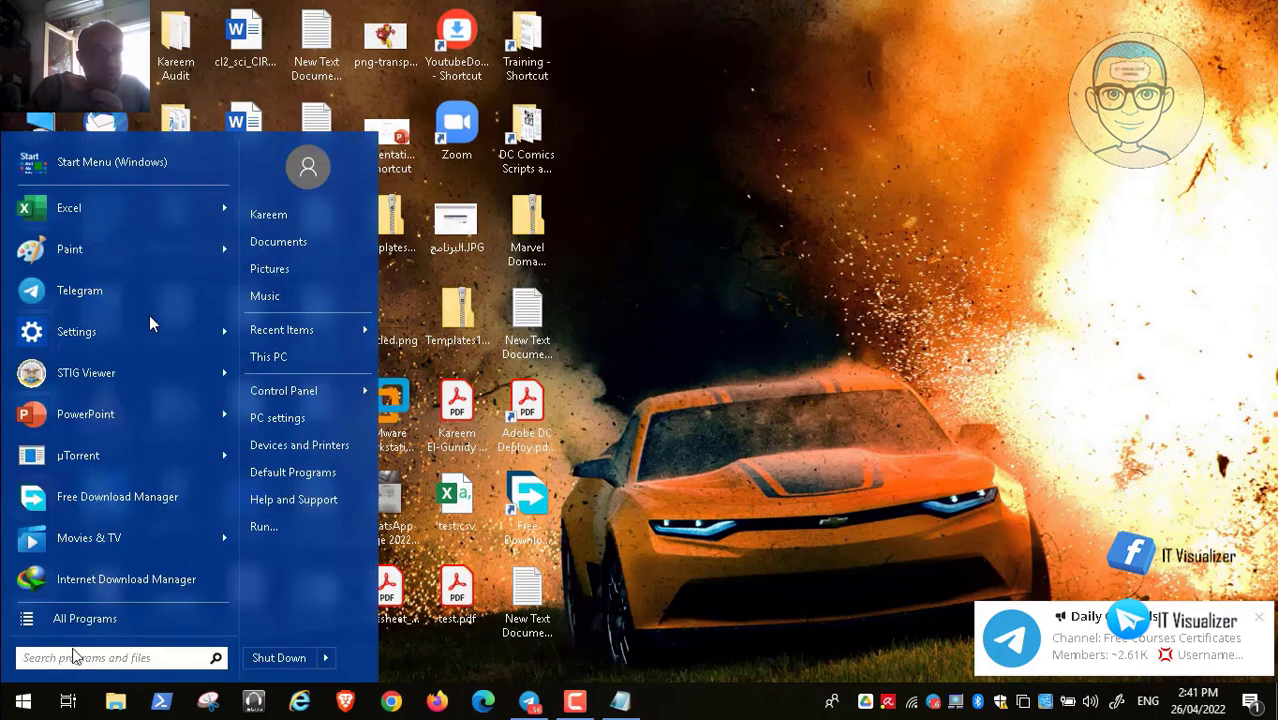
pyautogui.click(137, 619)
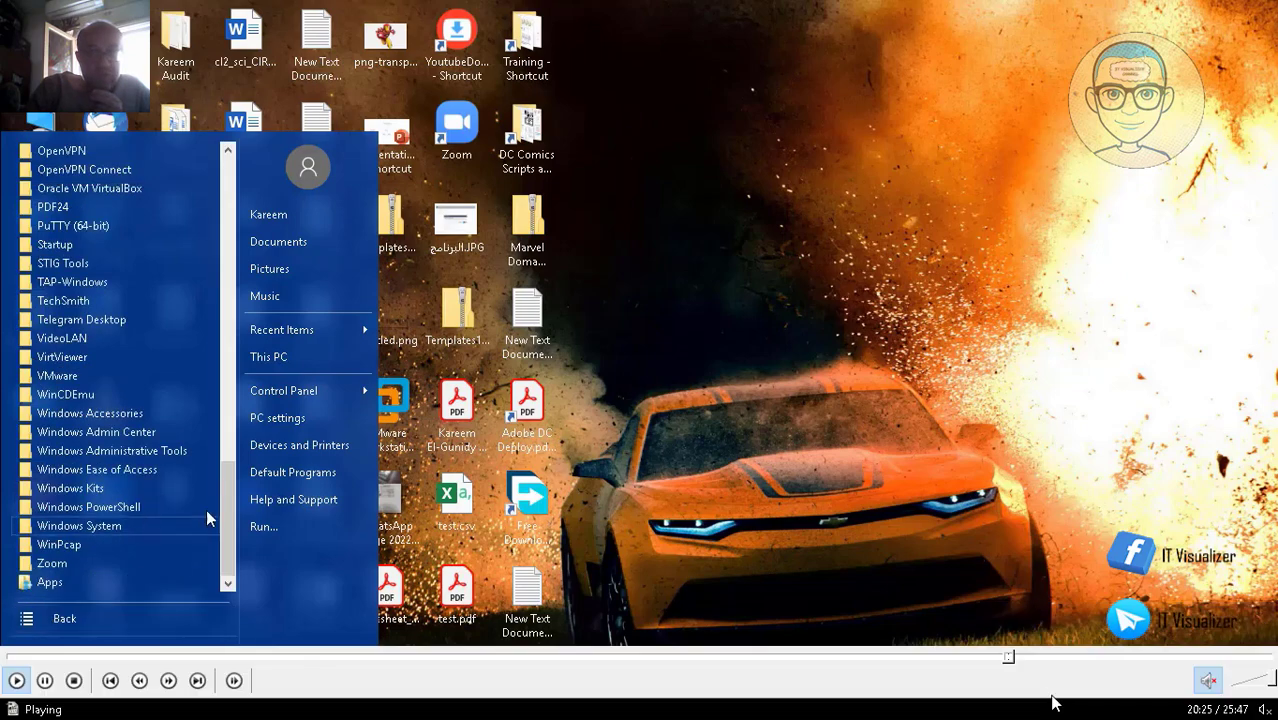
# Seek the recording ahead to the Drive sync status part around 21:30
pyautogui.click(1017, 657)
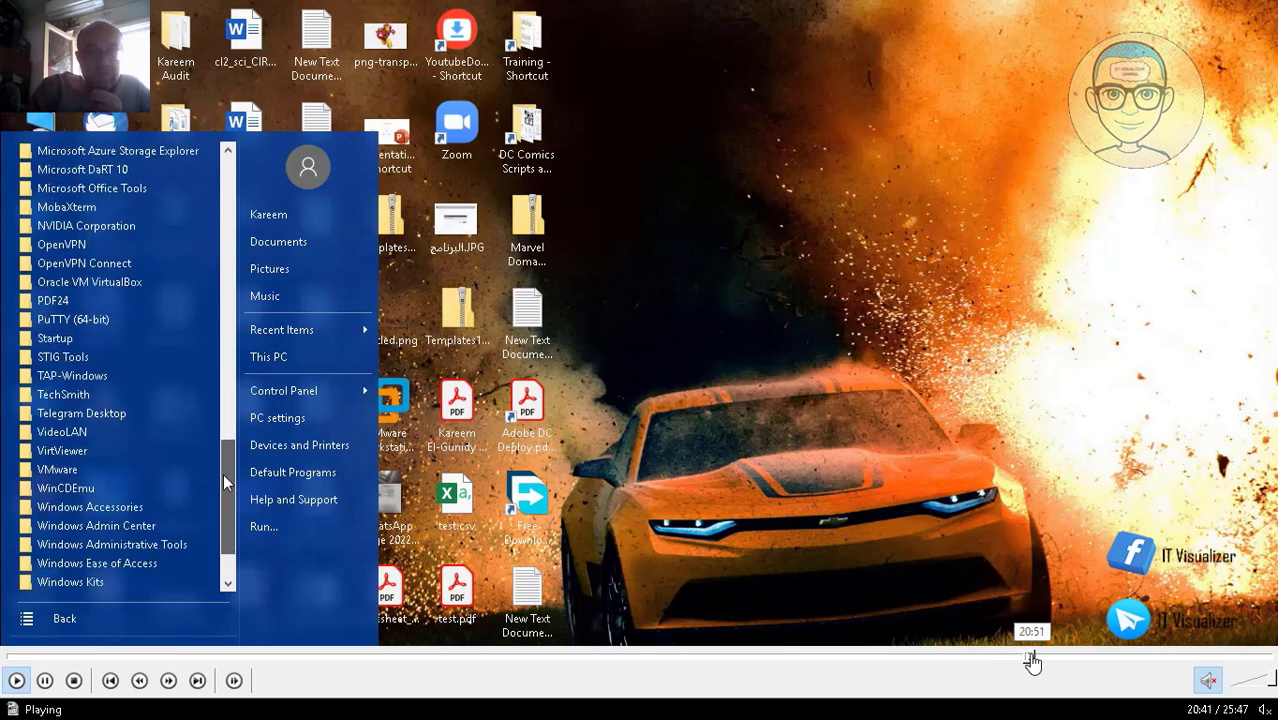
pyautogui.click(1030, 661)
pyautogui.click(1040, 661)
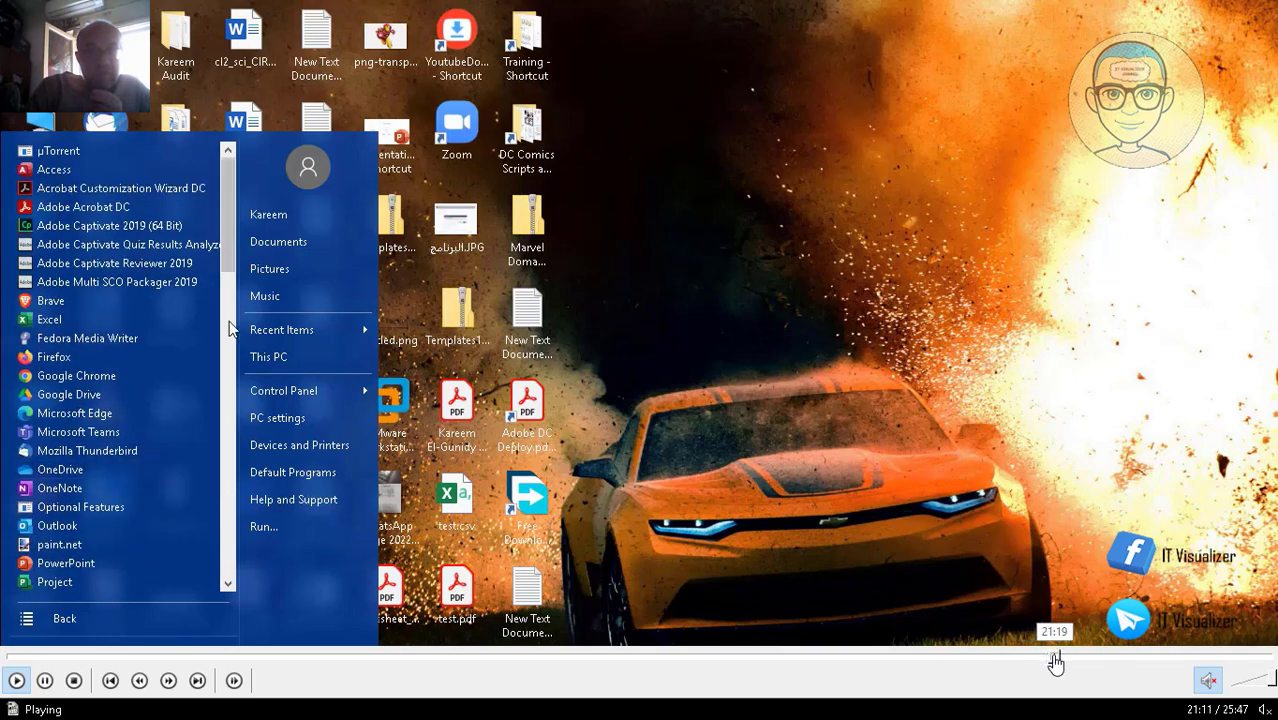
pyautogui.click(1055, 661)
pyautogui.click(1059, 661)
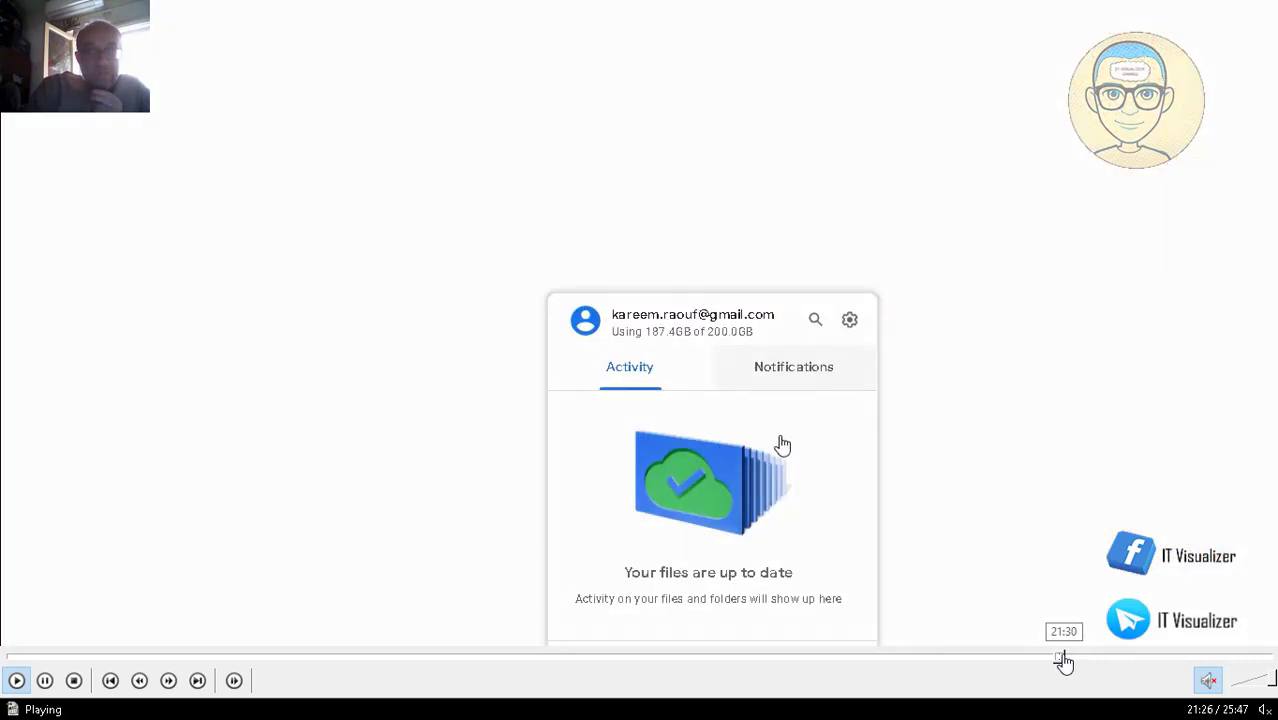
pyautogui.click(1059, 661)
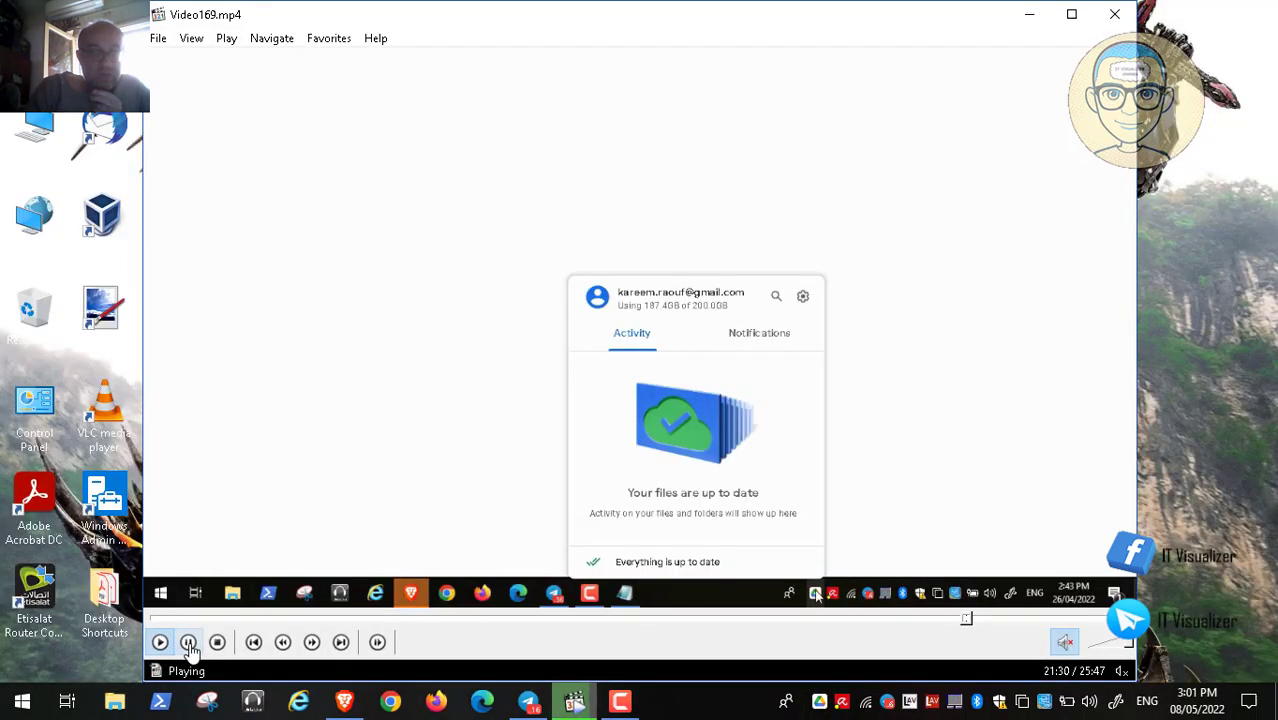
# Pause on the files-up-to-date status, toggle fullscreen, then minimize the player
pyautogui.click(188, 642)
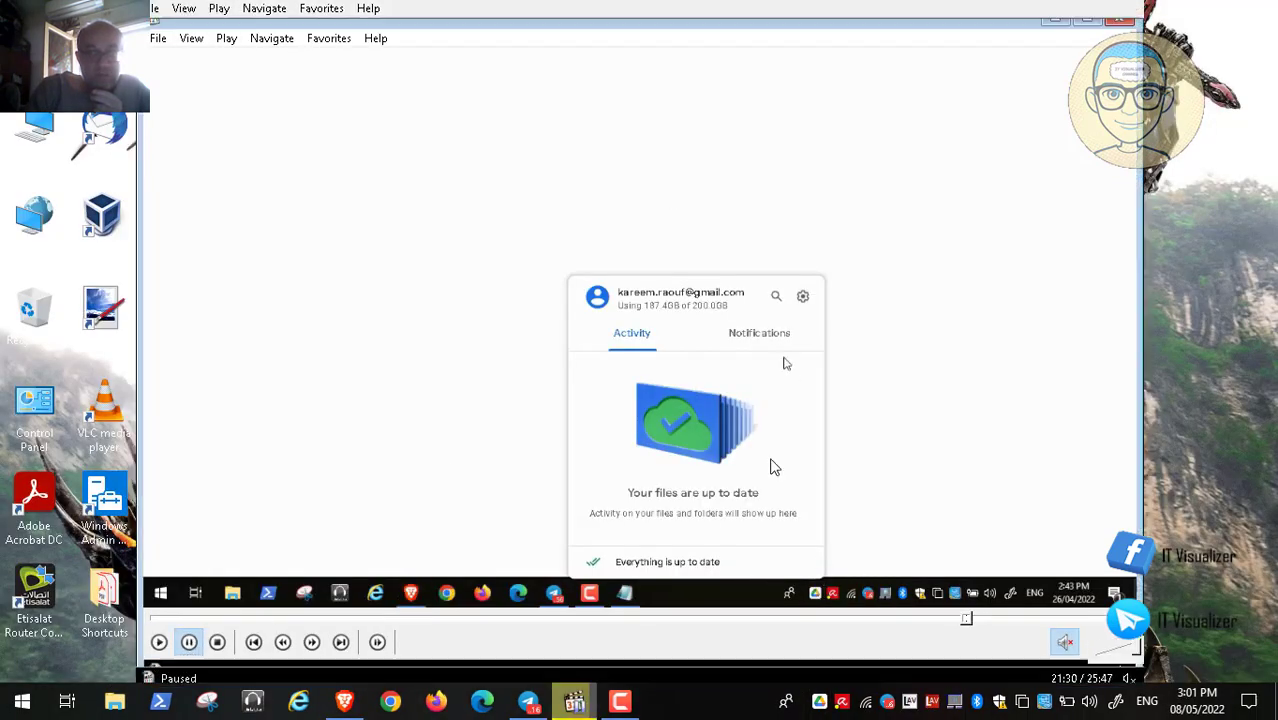
pyautogui.doubleClick(773, 465)
pyautogui.doubleClick(758, 433)
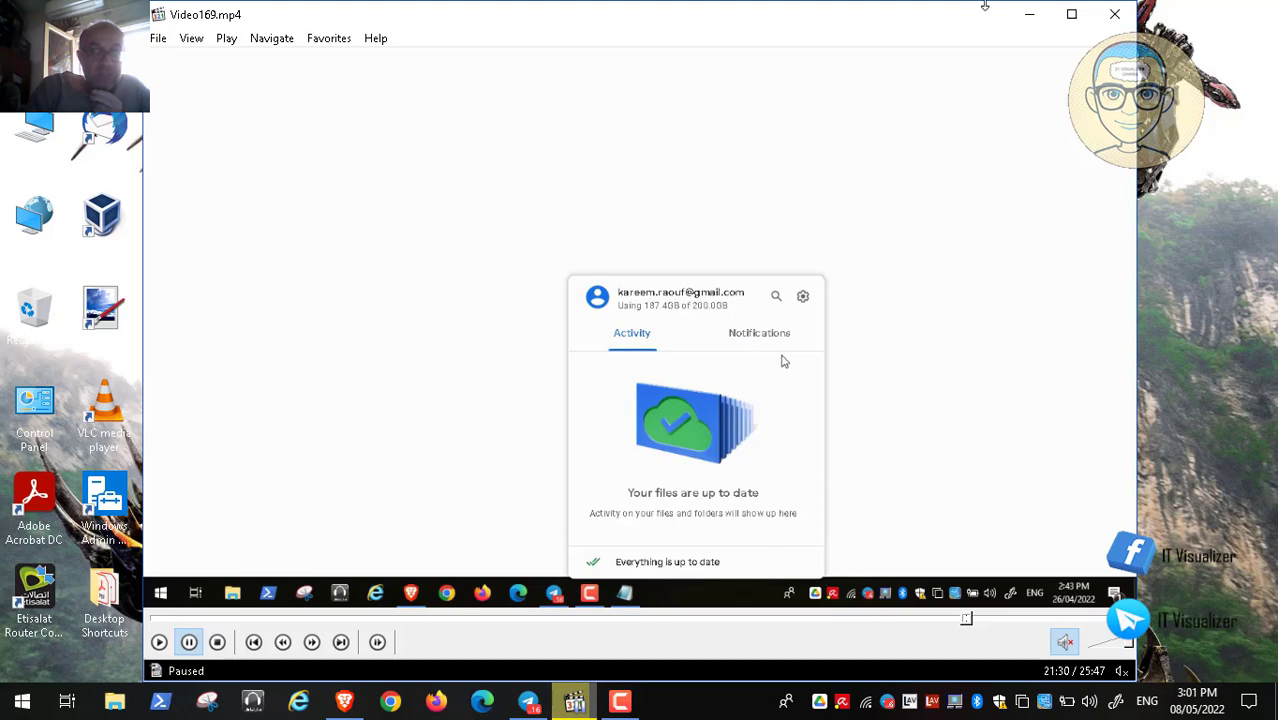
pyautogui.click(1029, 14)
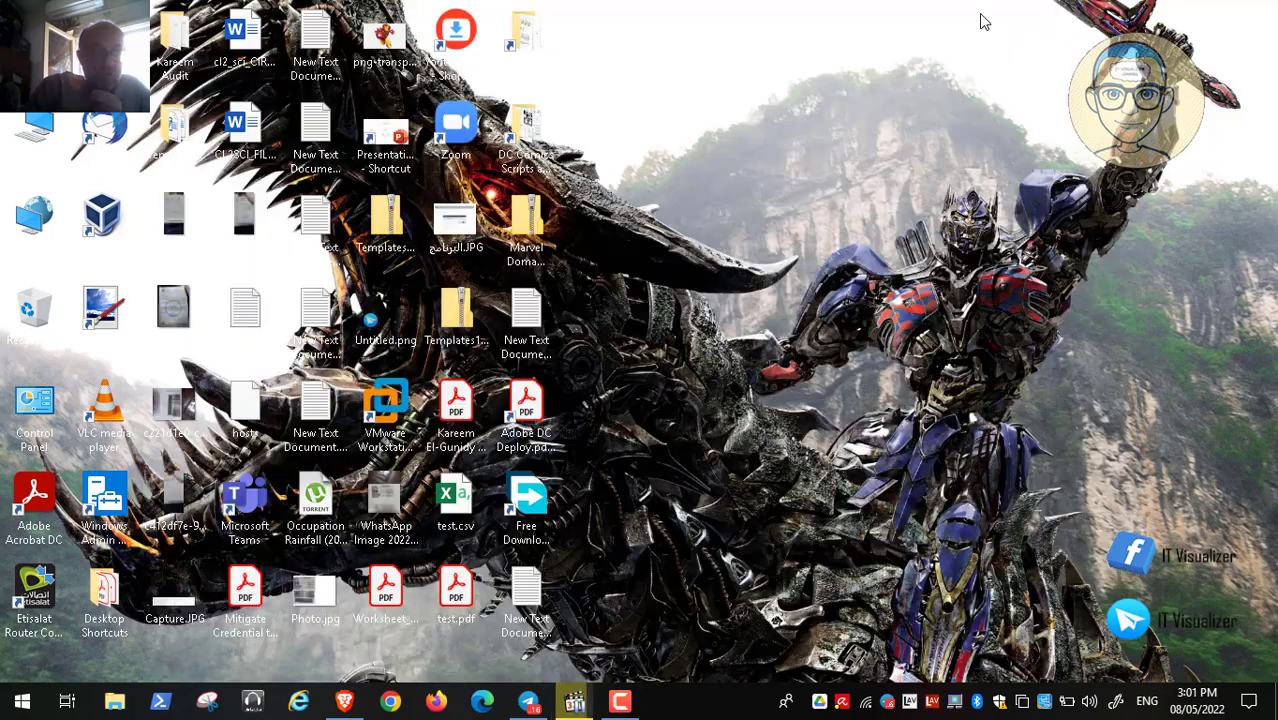
pyautogui.doubleClick(32, 132)
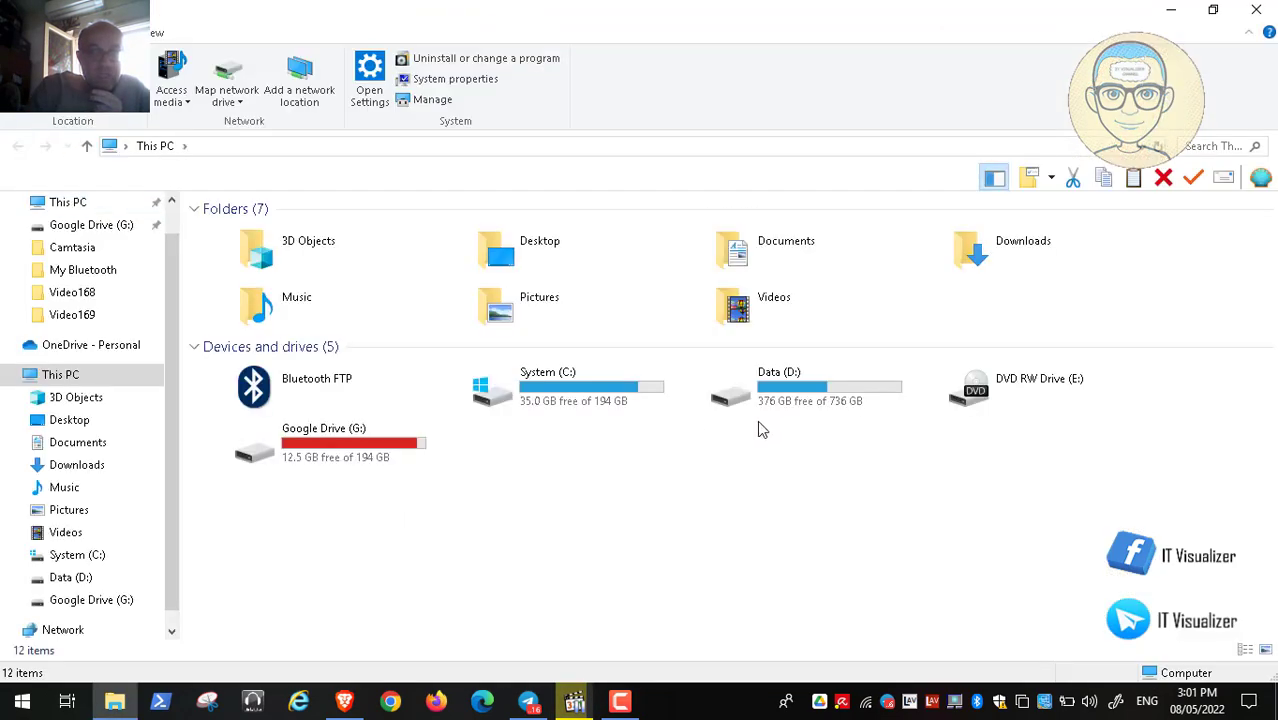
pyautogui.click(322, 452)
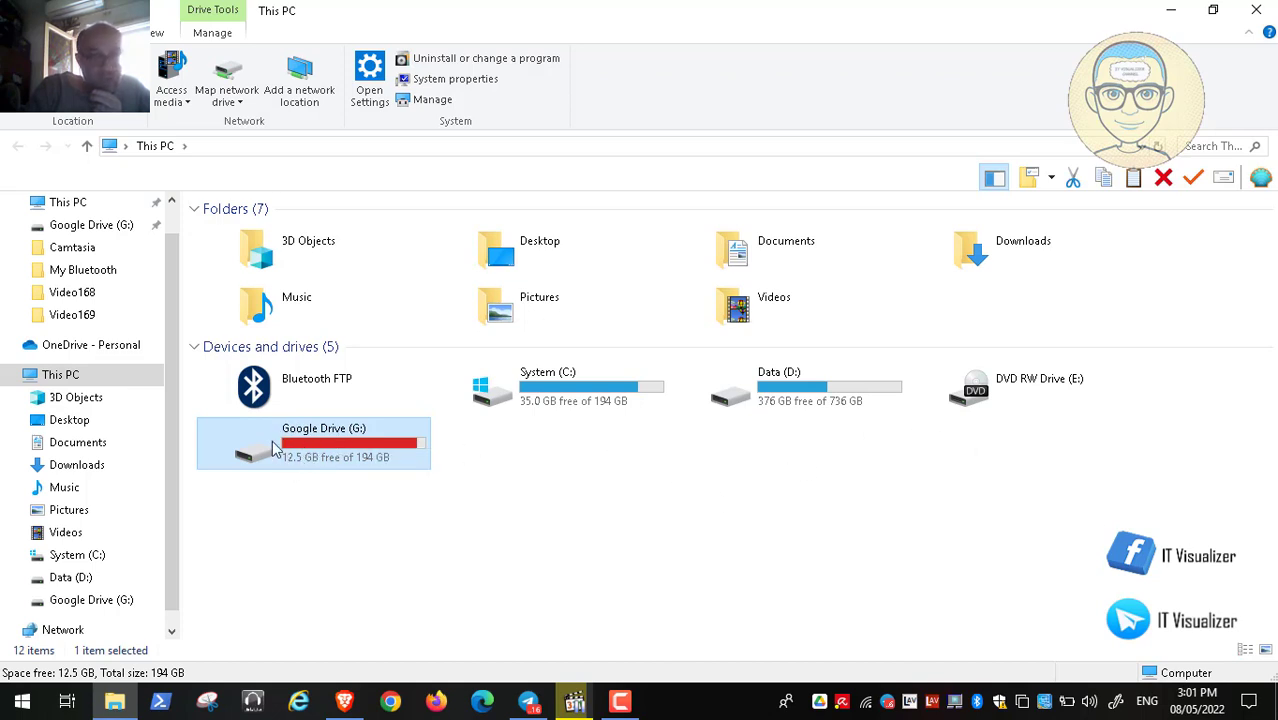
pyautogui.moveTo(286, 458)
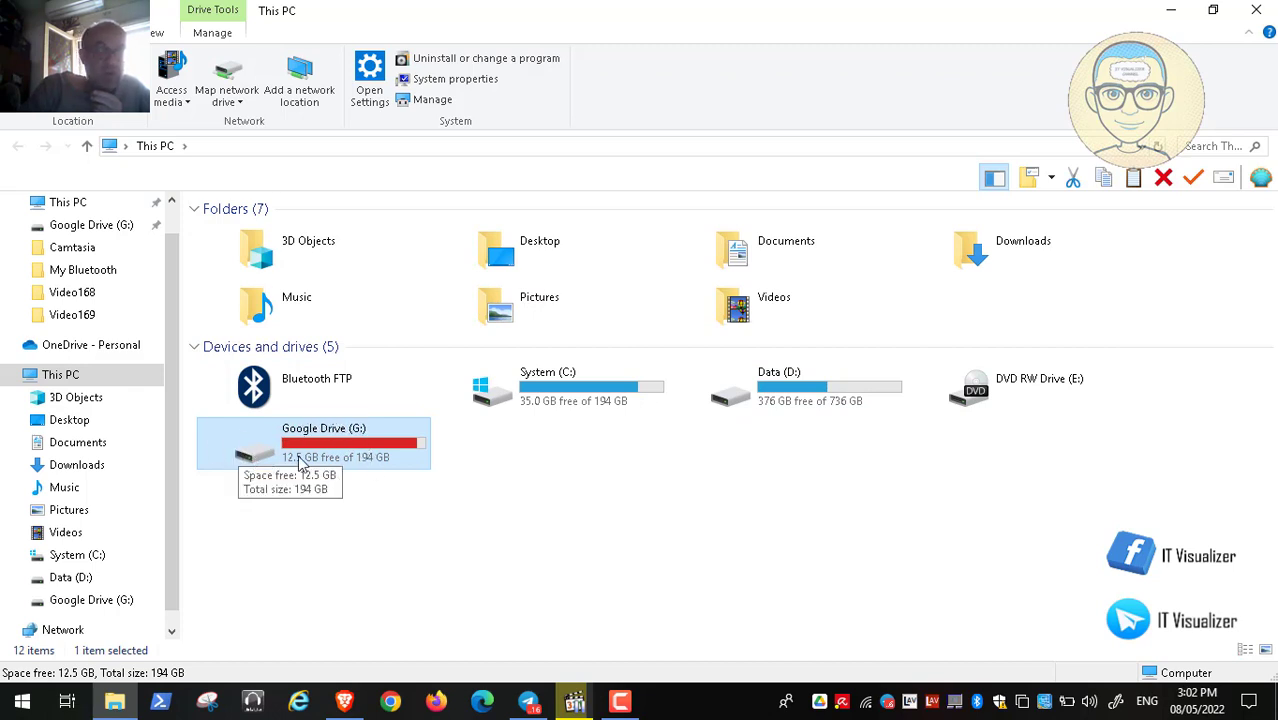
pyautogui.doubleClick(740, 300)
pyautogui.click(1256, 10)
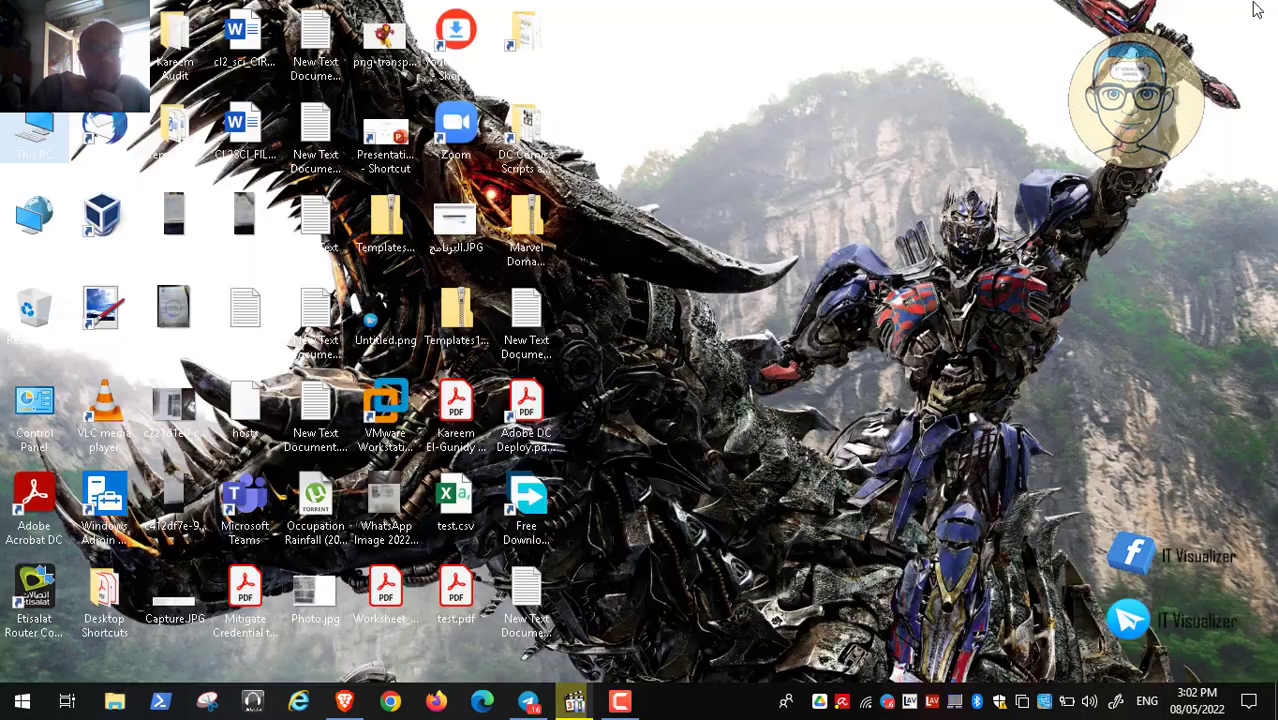
# Resume the recording and search Brave for 'google drive desktop'
pyautogui.click(574, 701)
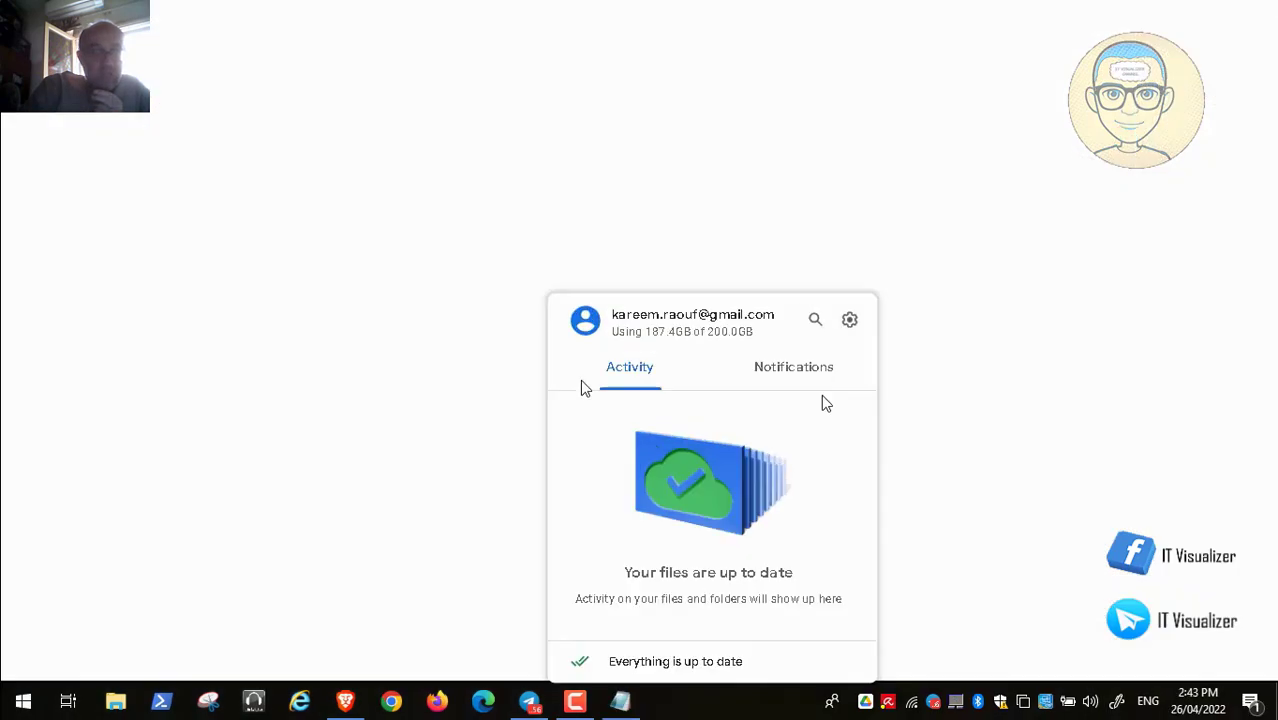
pyautogui.click(14, 679)
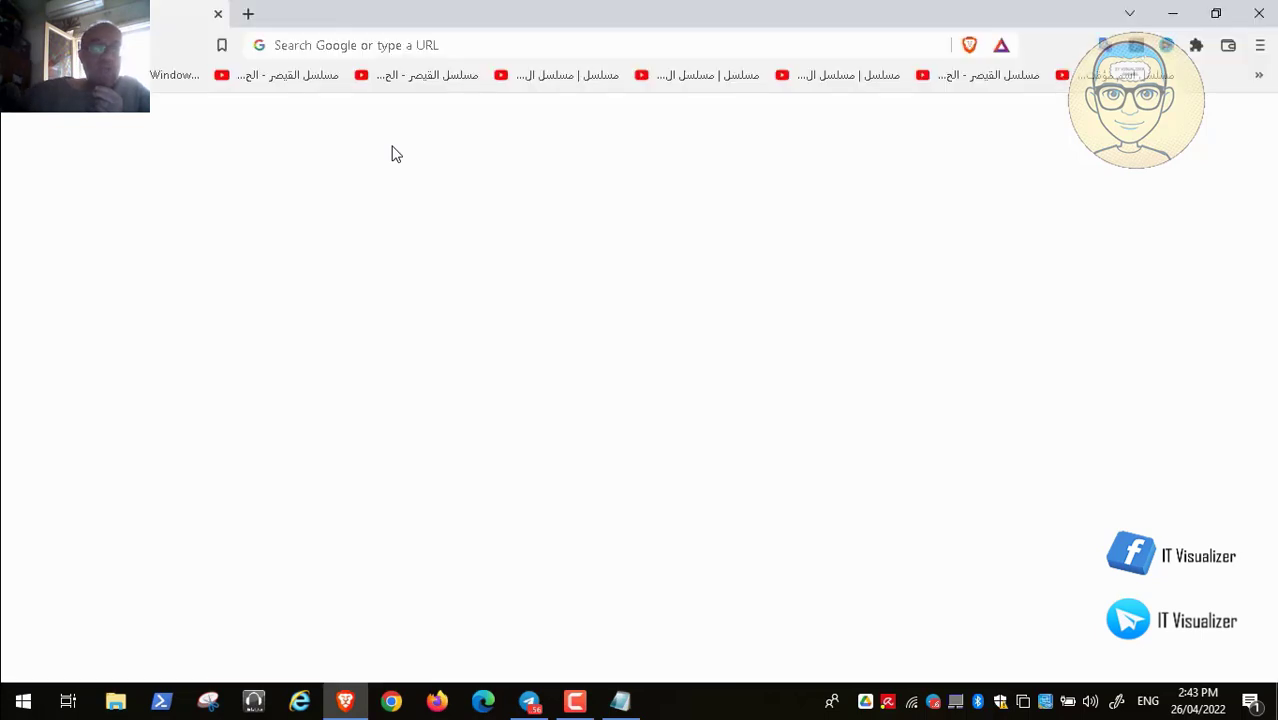
pyautogui.click(354, 46)
pyautogui.write('googl')
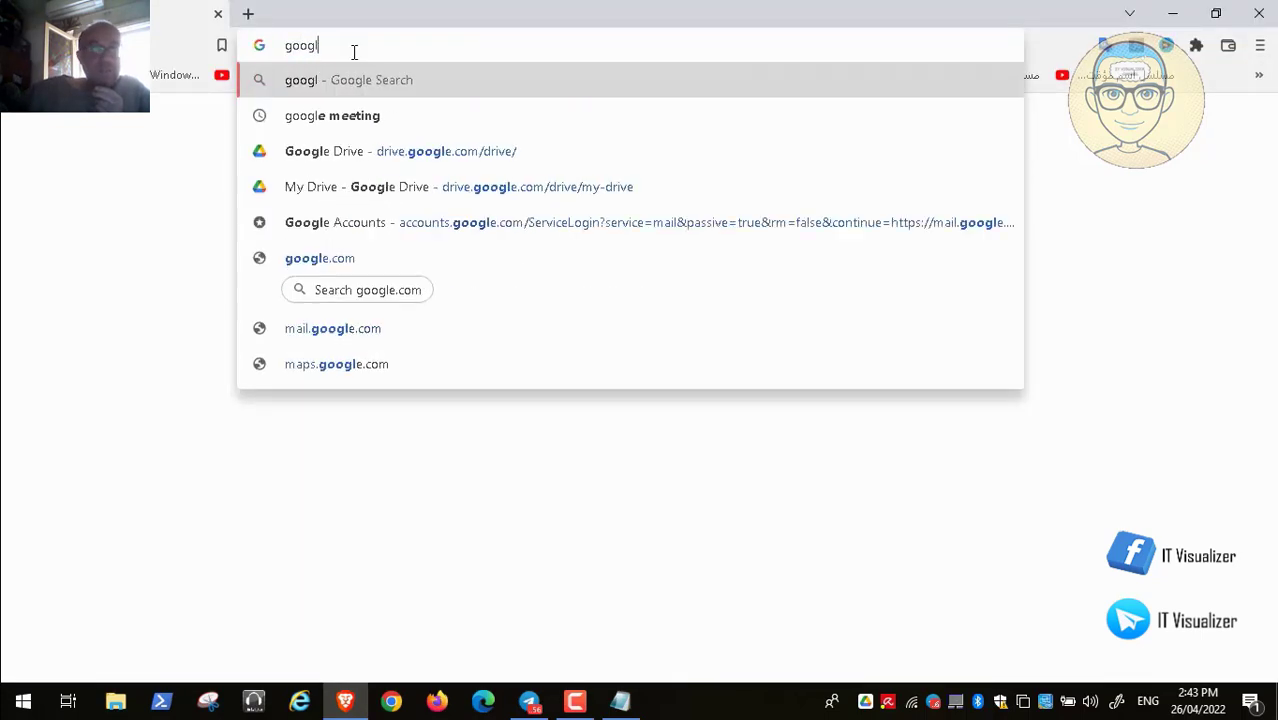
pyautogui.write('e drive ')
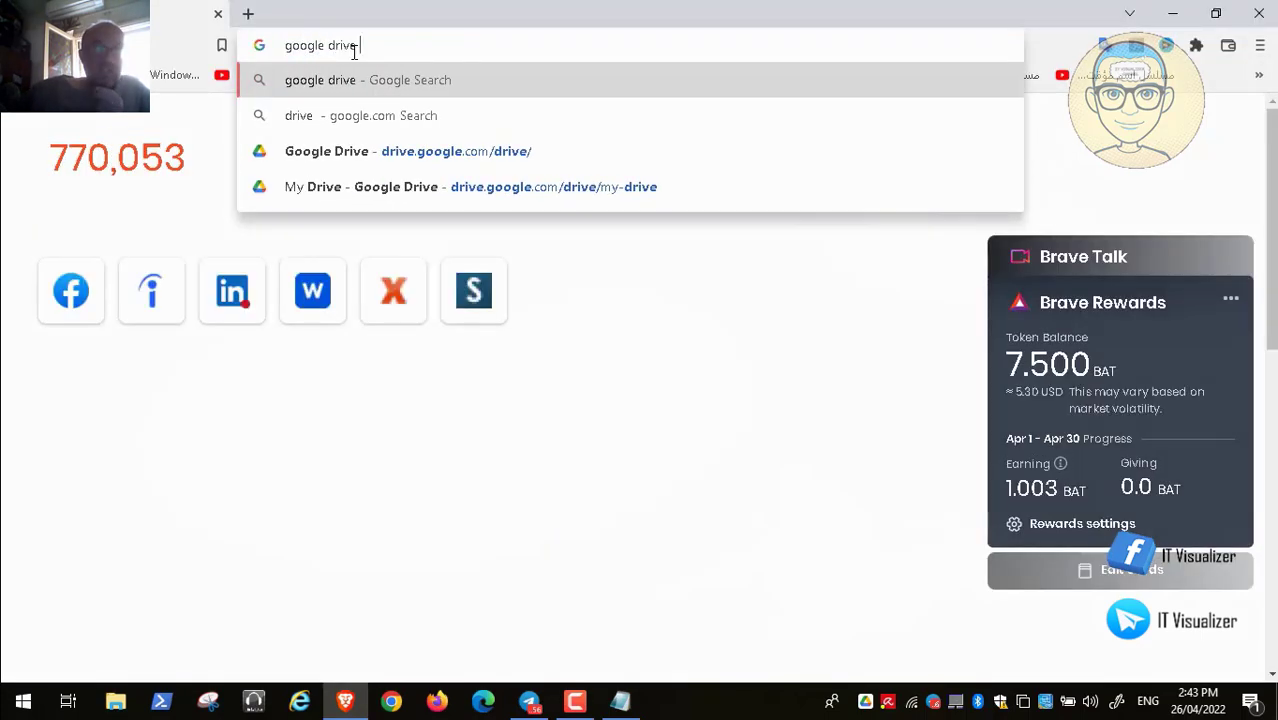
pyautogui.write('desktop')
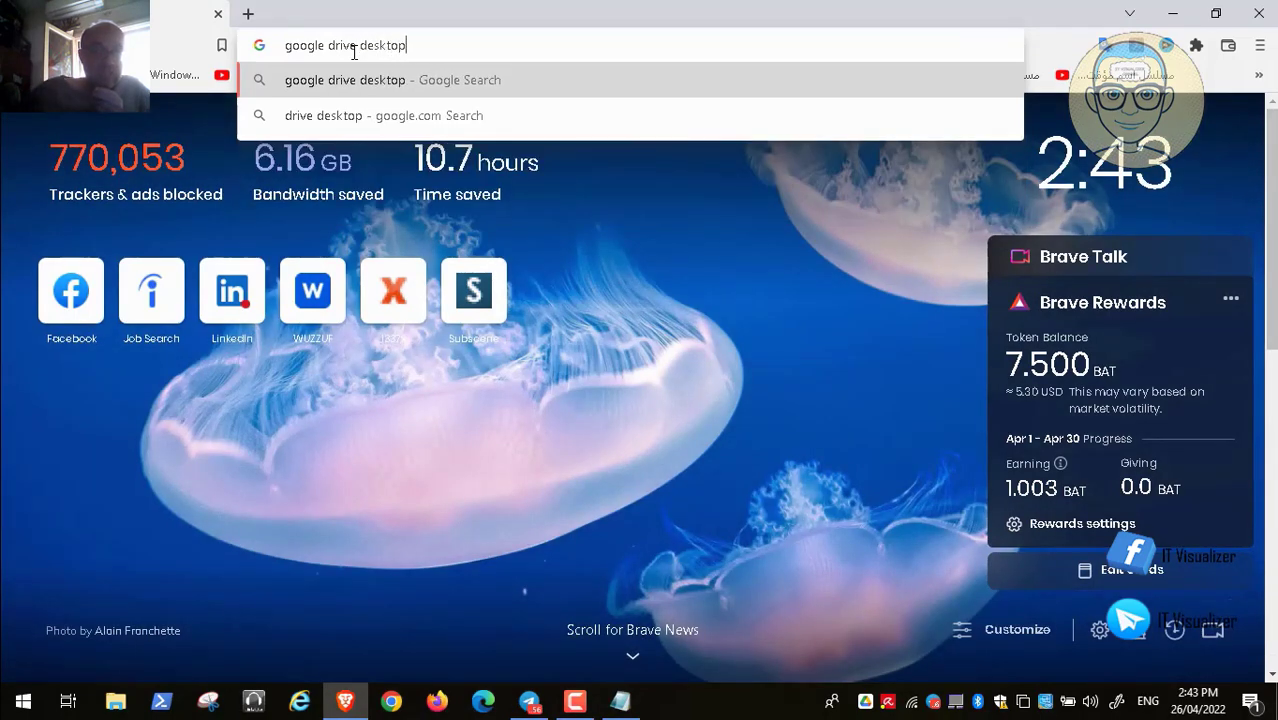
pyautogui.press('Return')
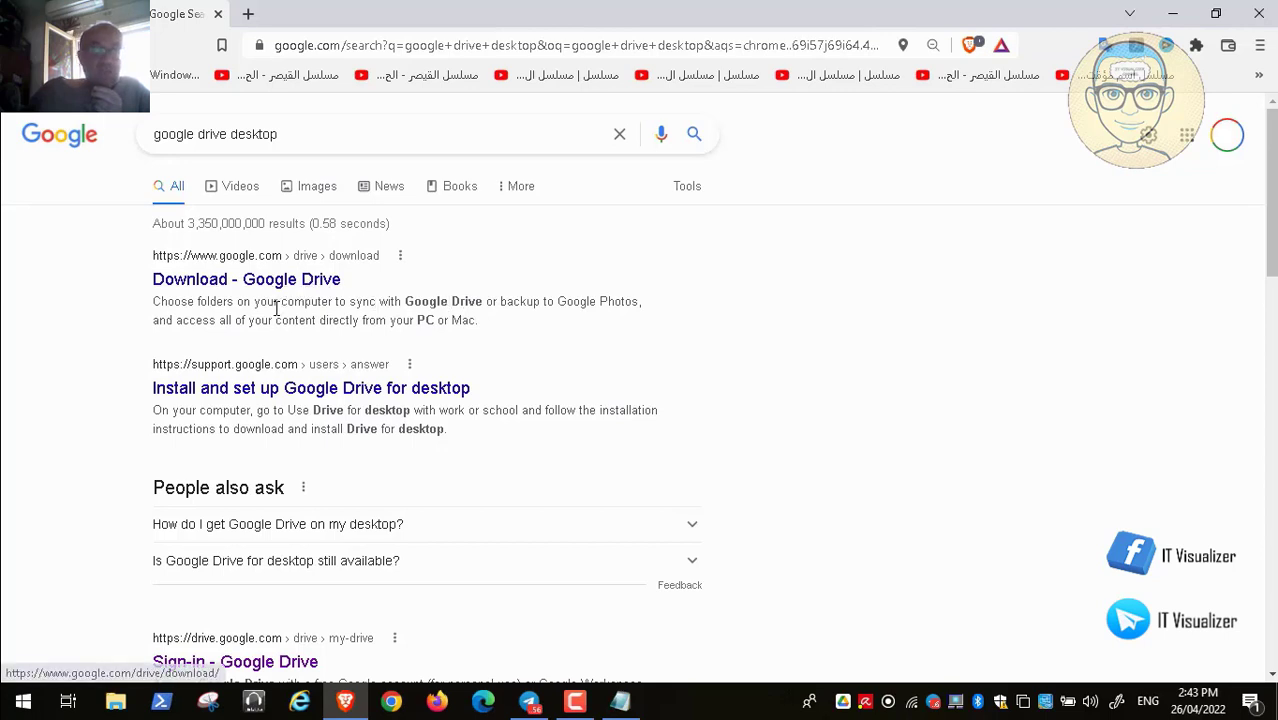
# Open the 'Download - Google Drive' result and resume the recording
pyautogui.click(307, 290)
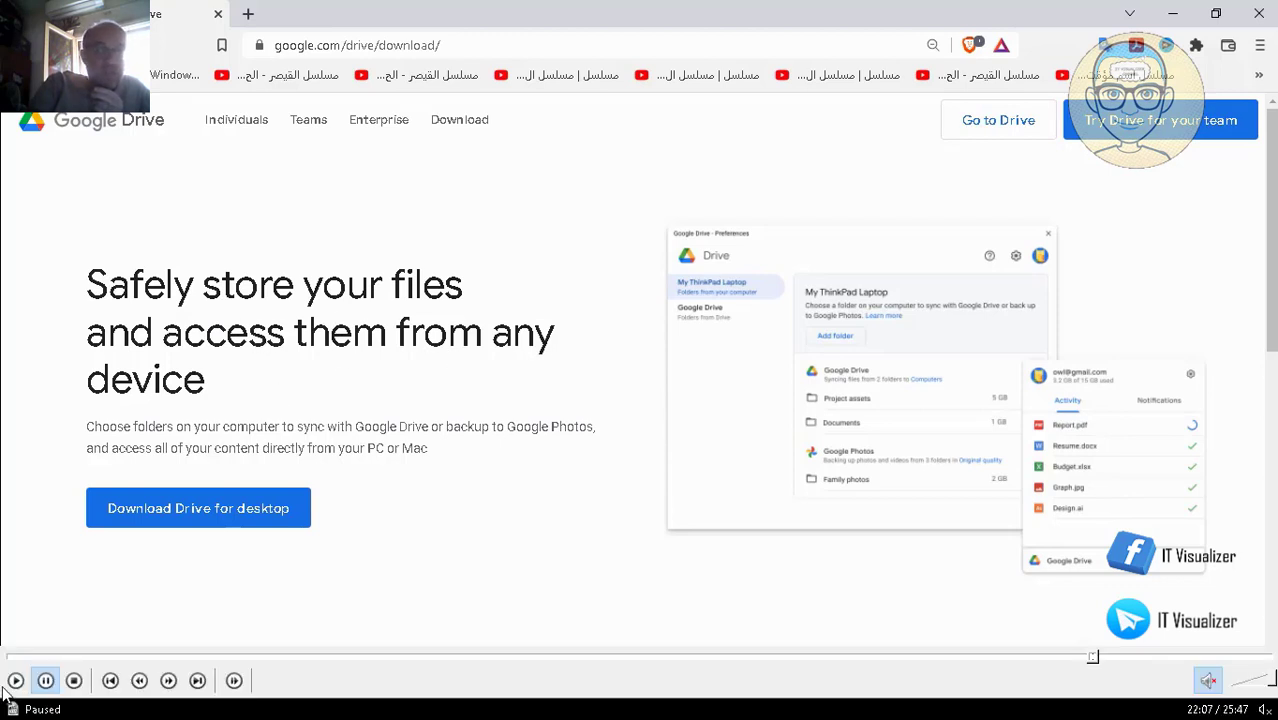
pyautogui.click(16, 680)
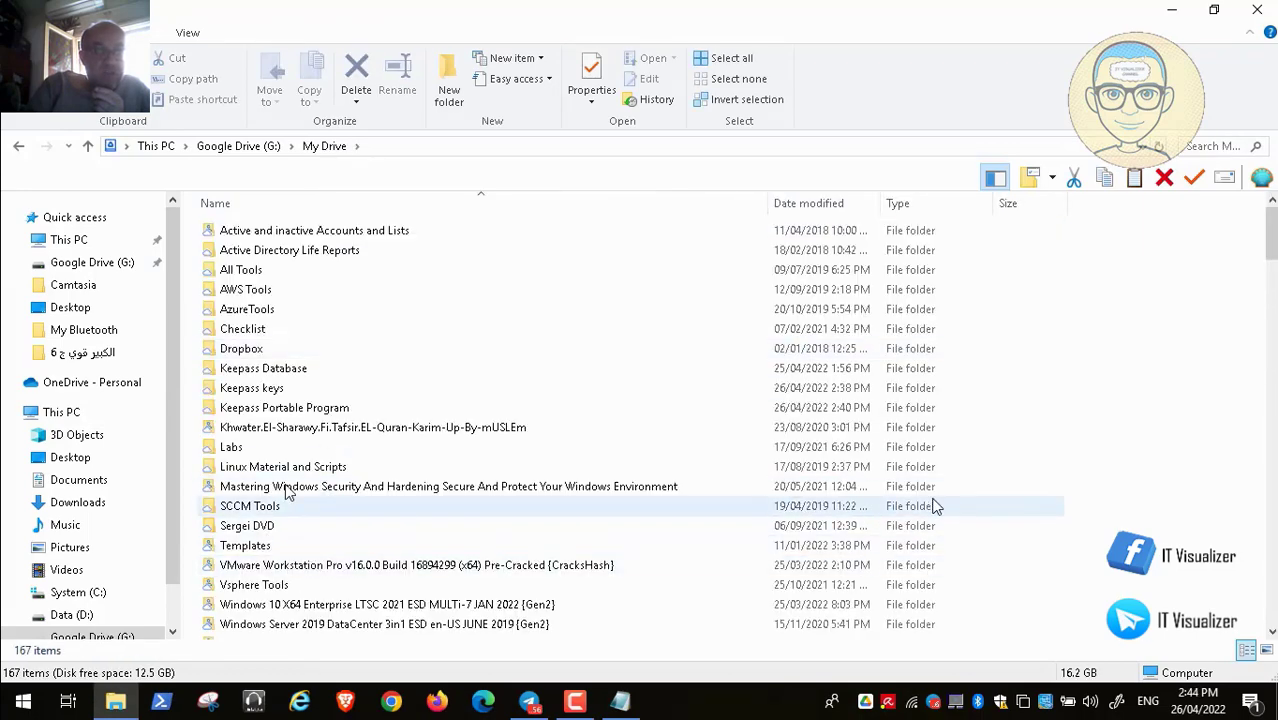
# Copy the Keepass Database, Keepass keys and Keepass Portable Program folders into Data (D:)
pyautogui.moveTo(1271, 240)
pyautogui.mouseDown()
pyautogui.moveTo(1272, 292)
pyautogui.moveTo(1273, 215)
pyautogui.mouseUp()
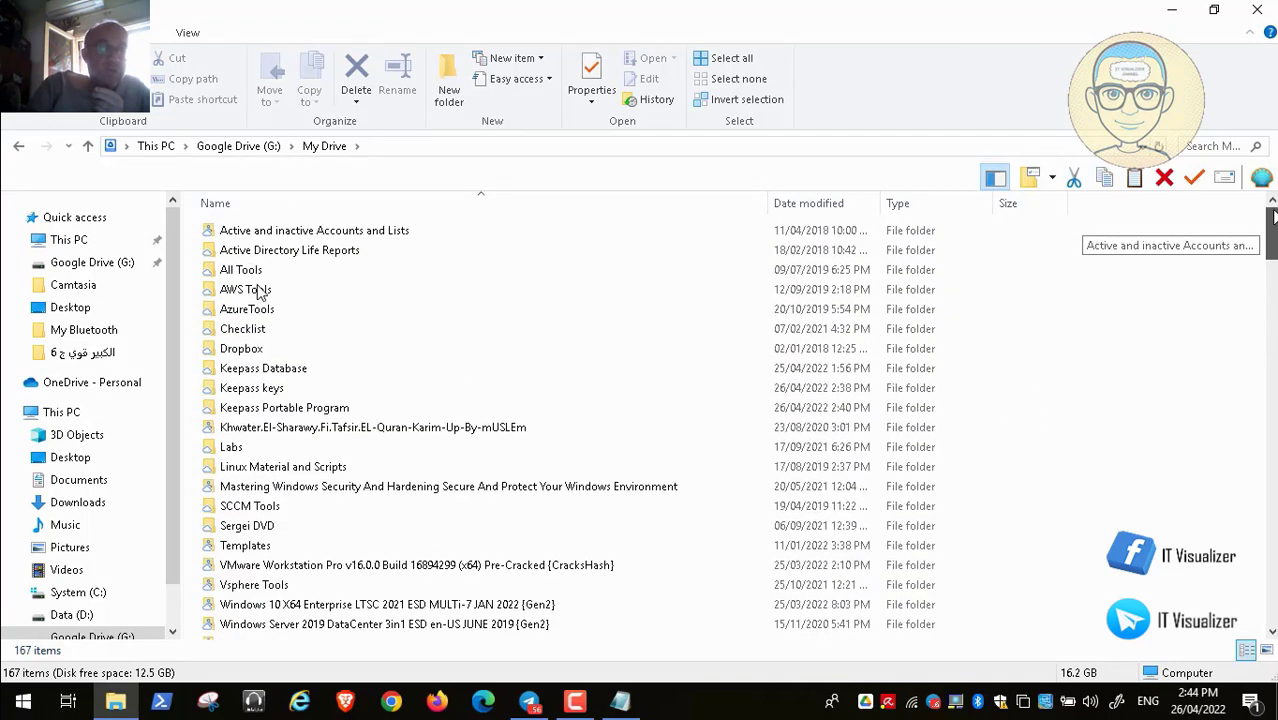
pyautogui.click(305, 370)
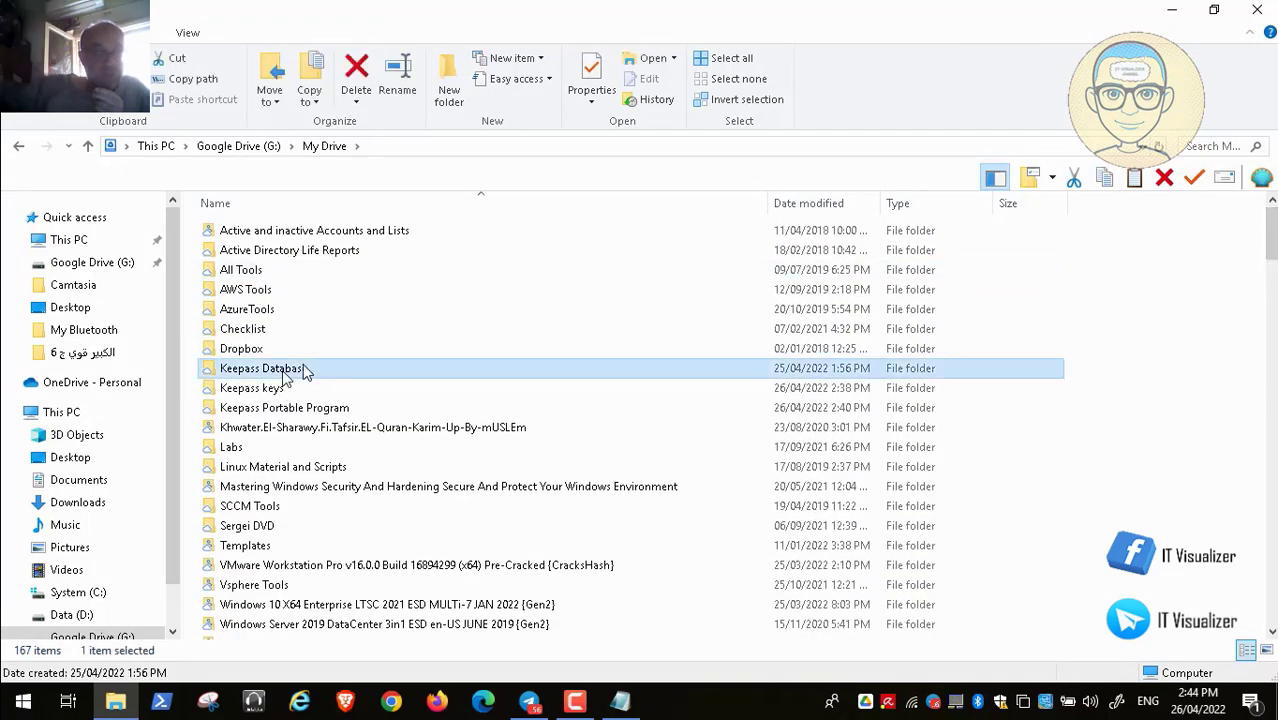
pyautogui.keyDown('ctrl'); pyautogui.click(276, 390); pyautogui.keyUp('ctrl')
pyautogui.keyDown('ctrl'); pyautogui.click(287, 413); pyautogui.keyUp('ctrl')
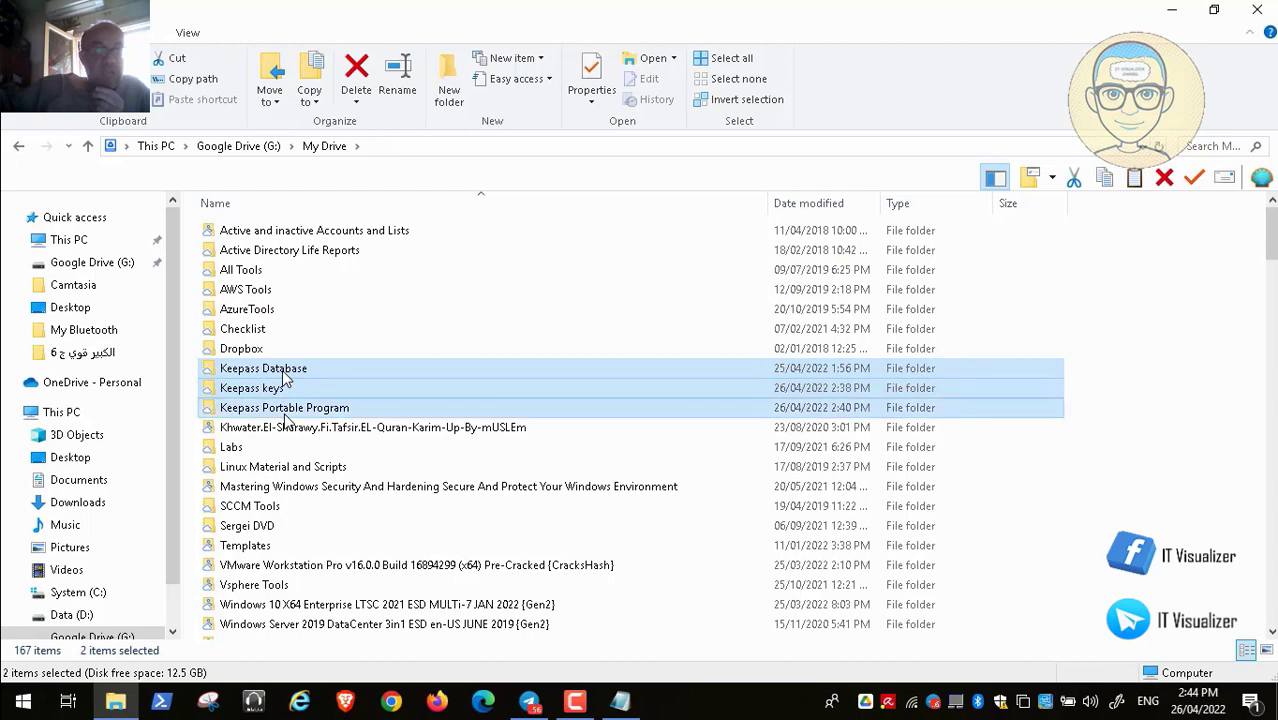
pyautogui.rightClick(285, 420)
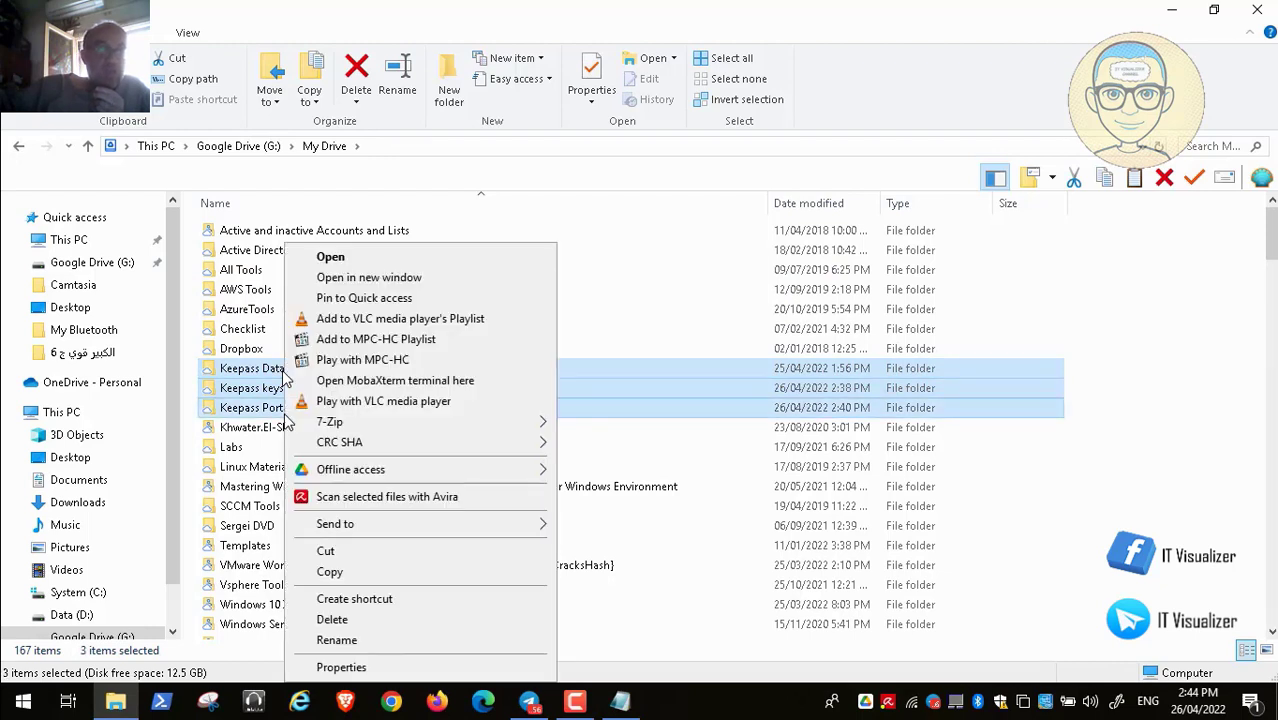
pyautogui.click(358, 575)
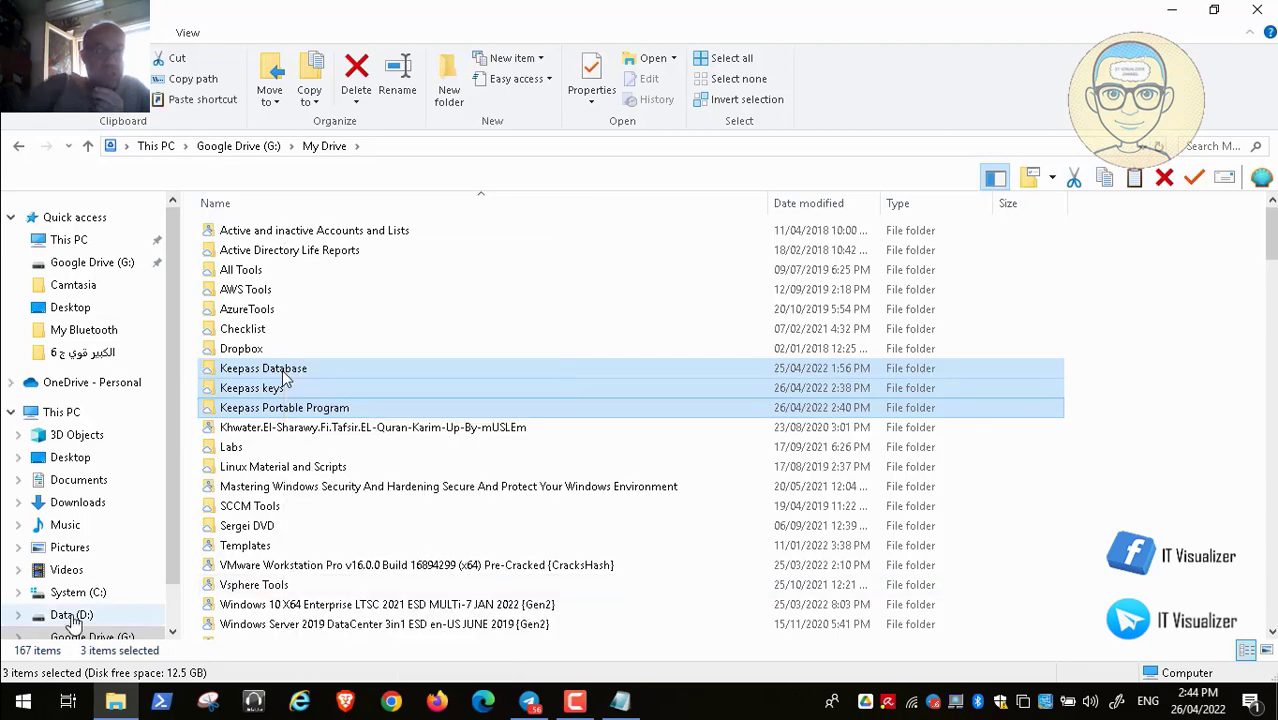
pyautogui.click(68, 614)
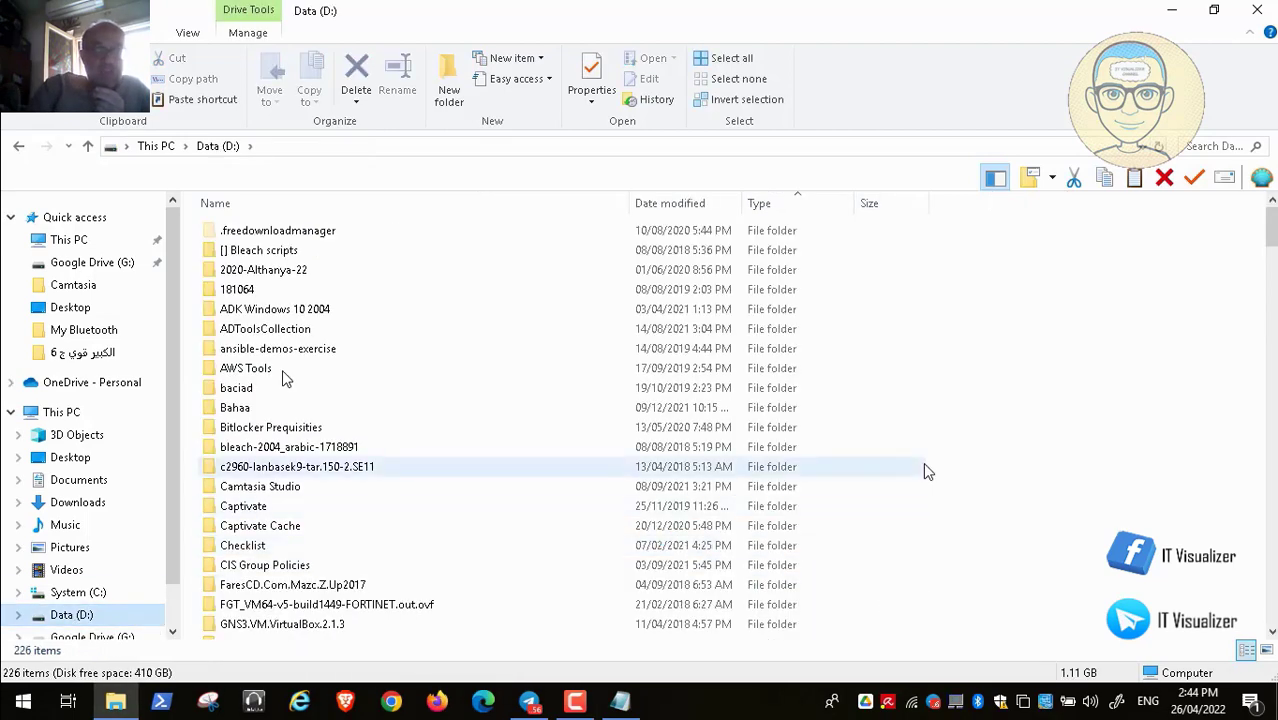
pyautogui.rightClick(980, 377)
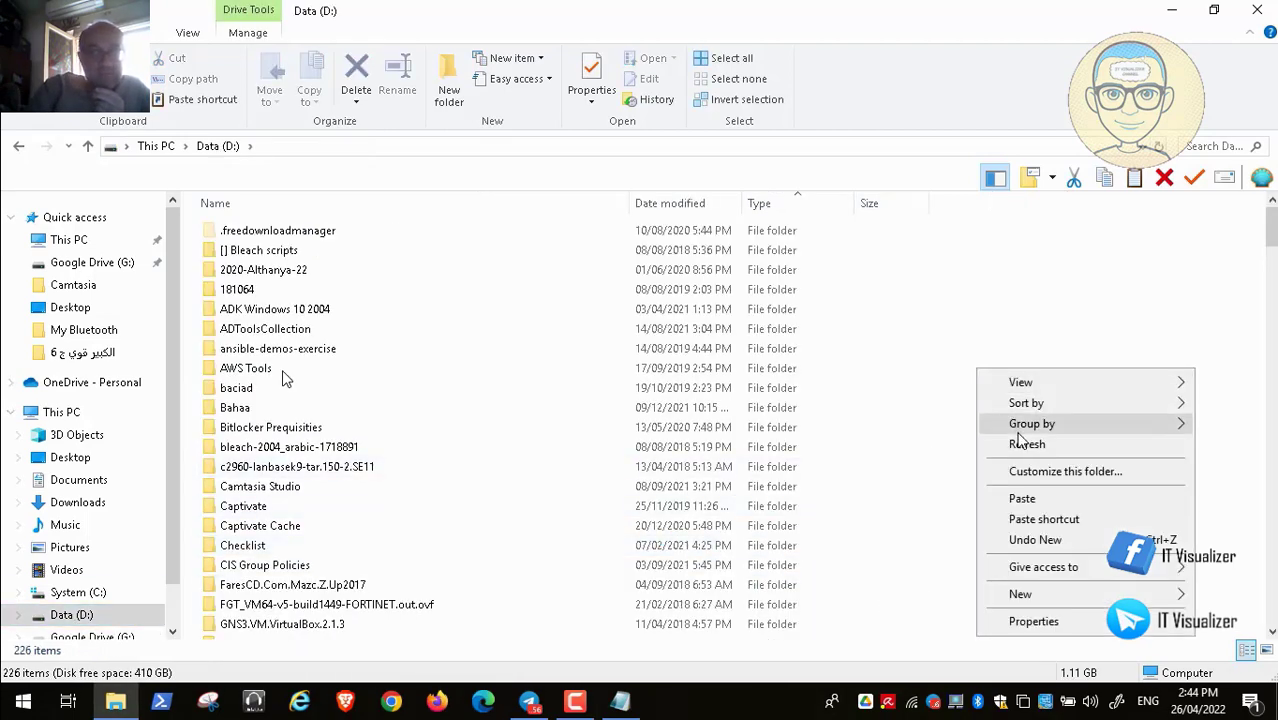
pyautogui.click(1035, 500)
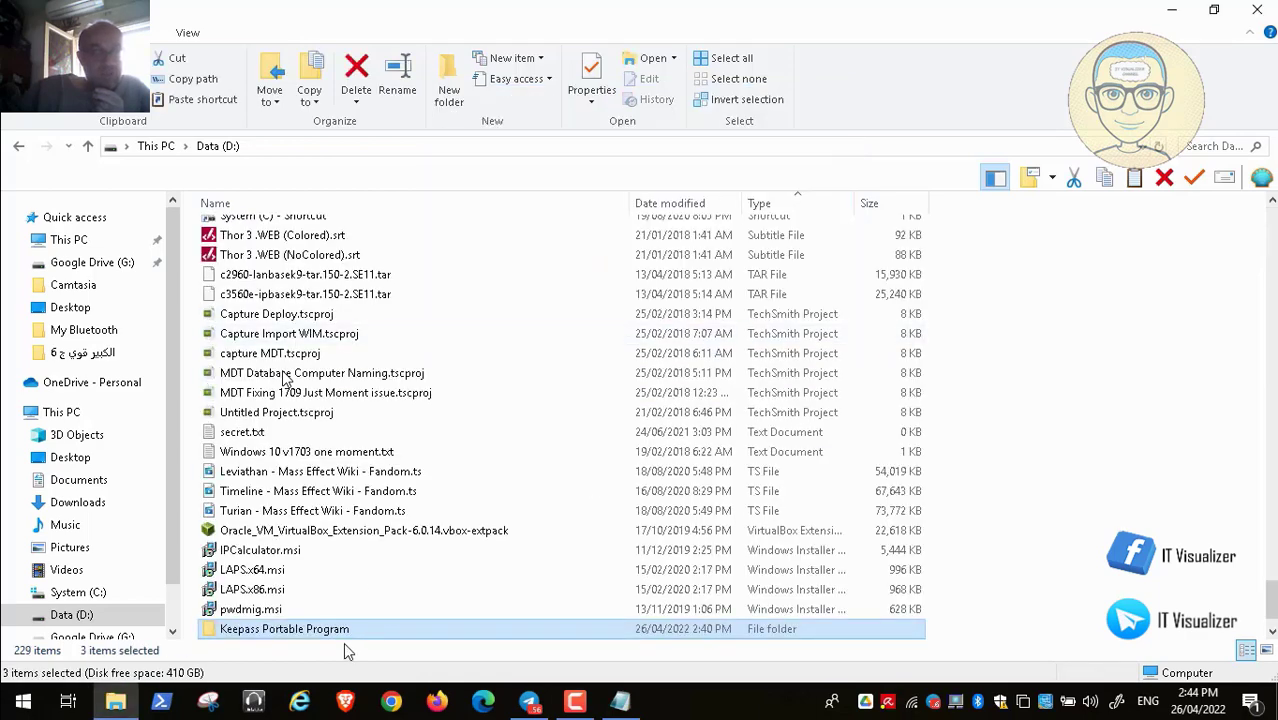
pyautogui.click(1271, 632)
pyautogui.click(1047, 560)
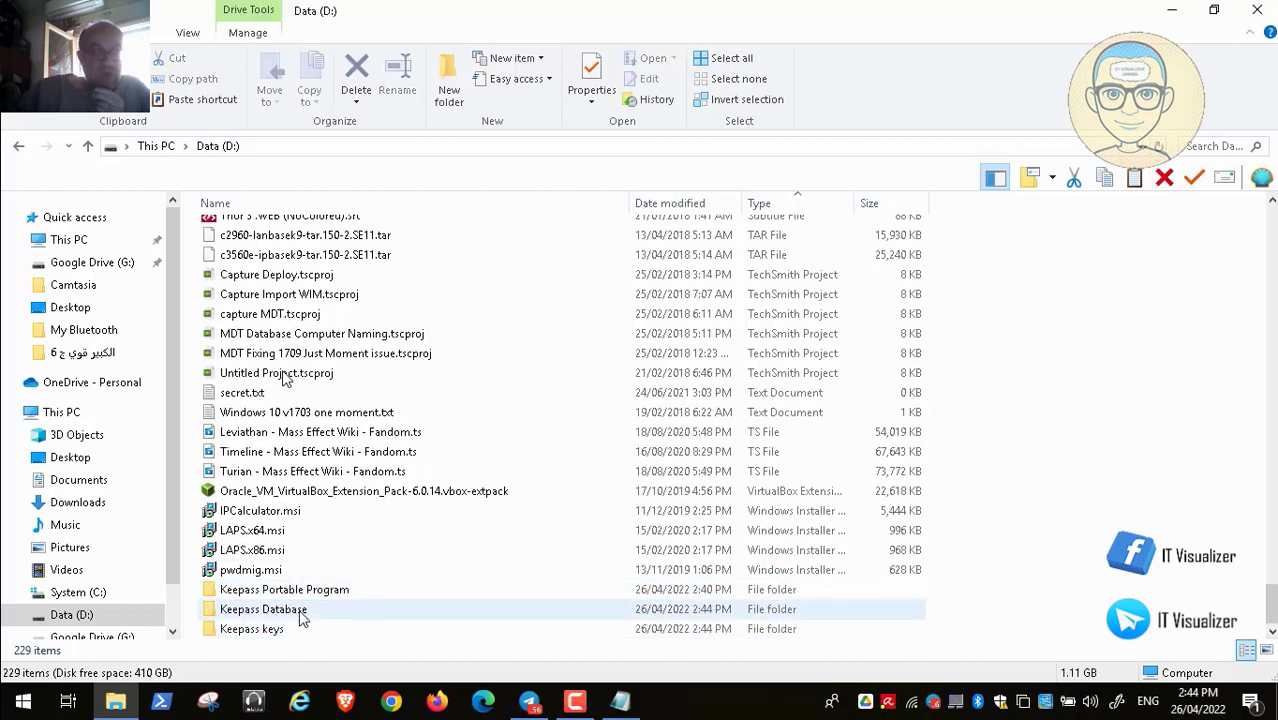
# Extract KeePass-2.50.zip in Keepass Portable Program to a KeePass-2.50 folder with 7-Zip
pyautogui.doubleClick(289, 598)
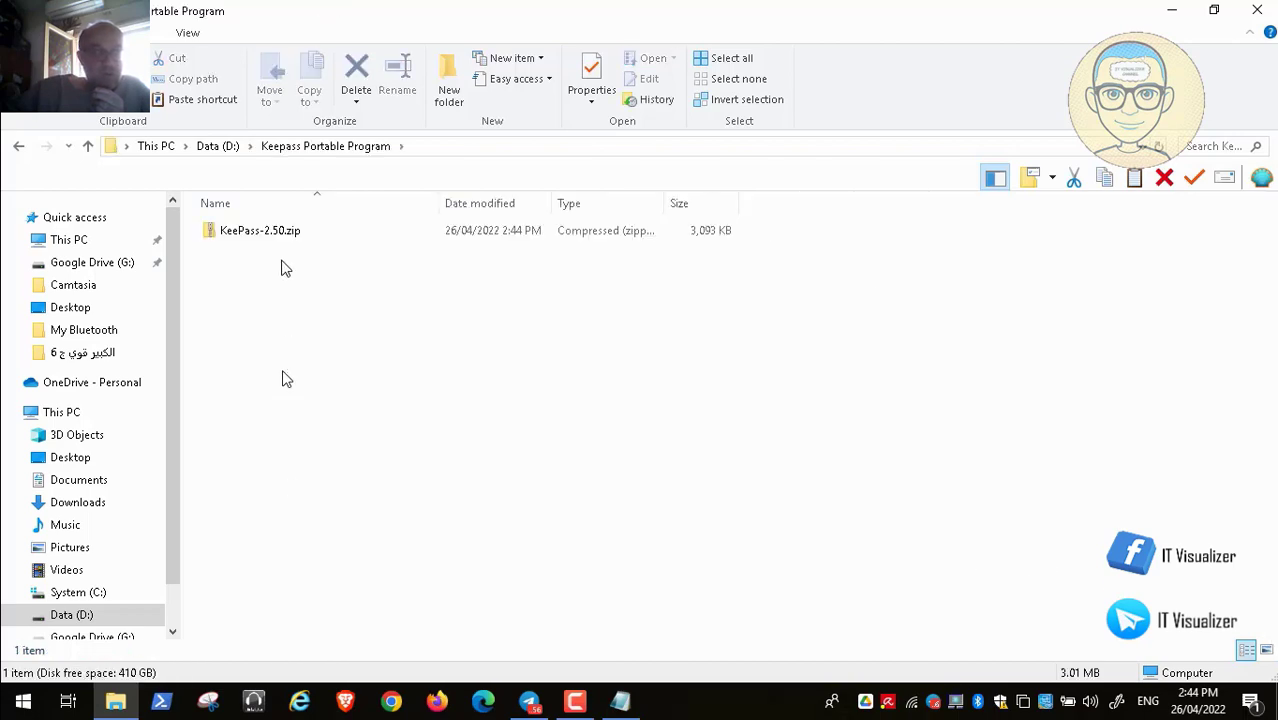
pyautogui.click(255, 233)
pyautogui.rightClick(255, 233)
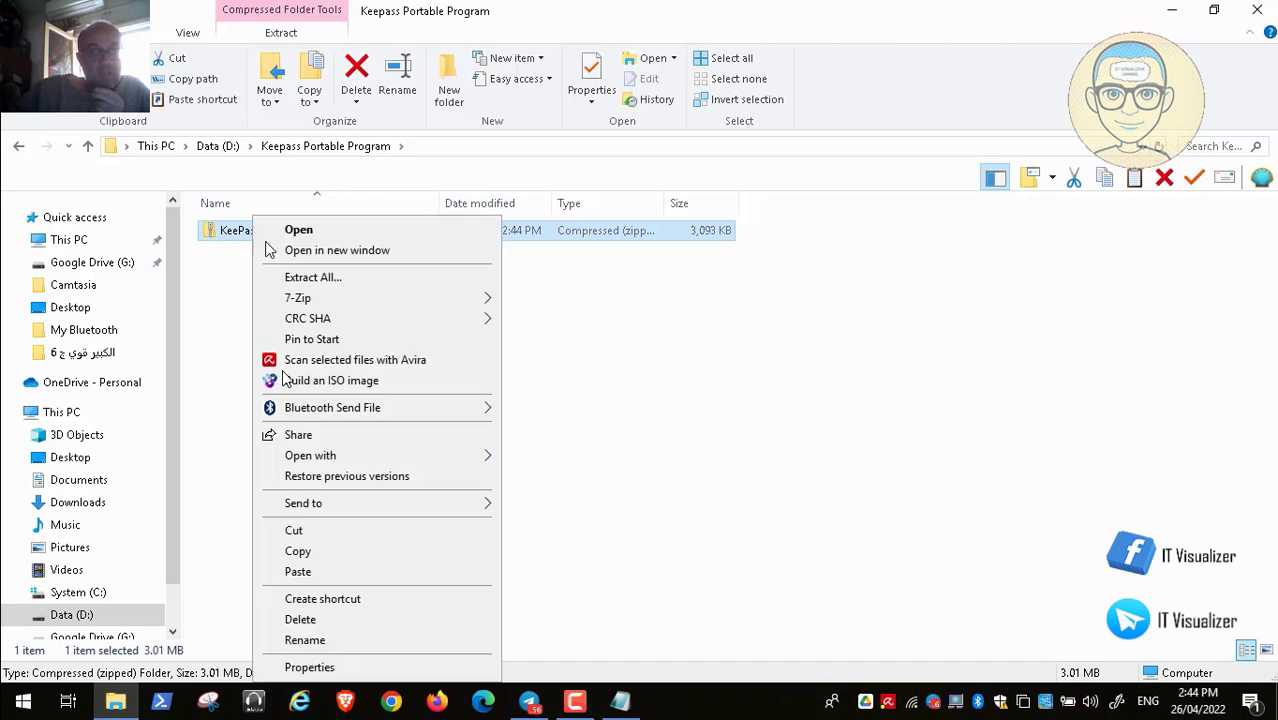
pyautogui.moveTo(394, 302)
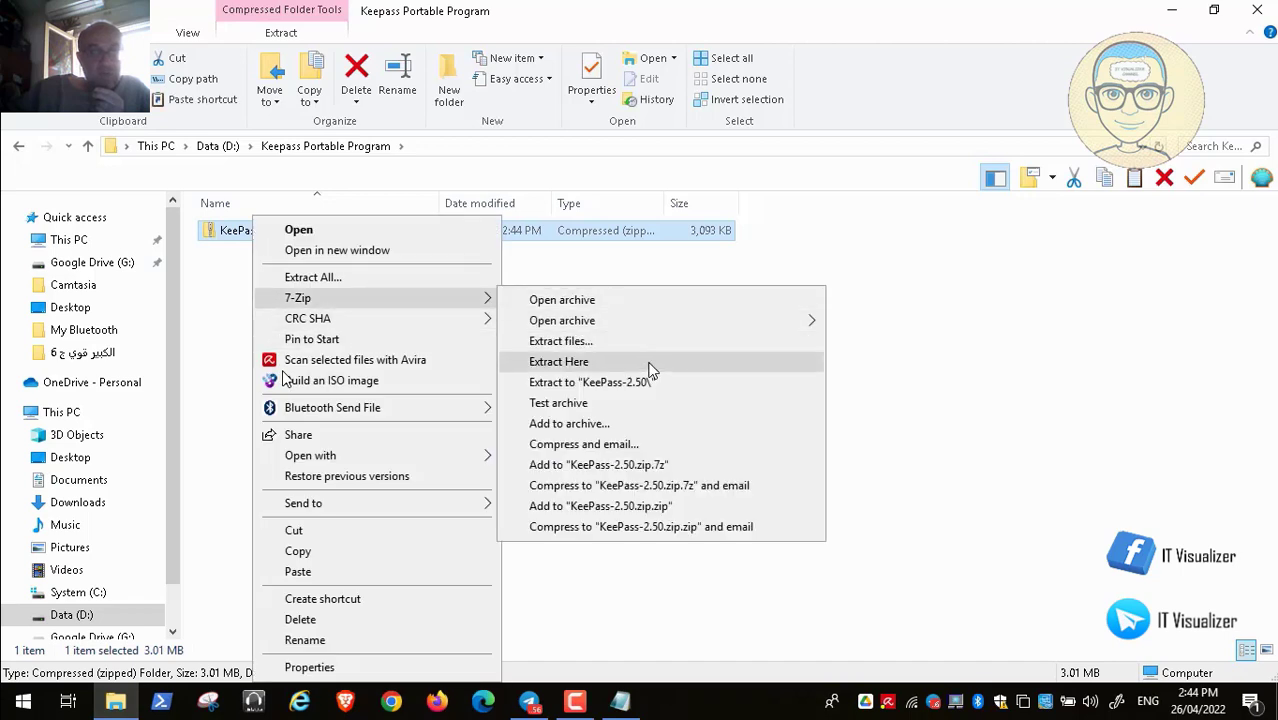
pyautogui.click(590, 382)
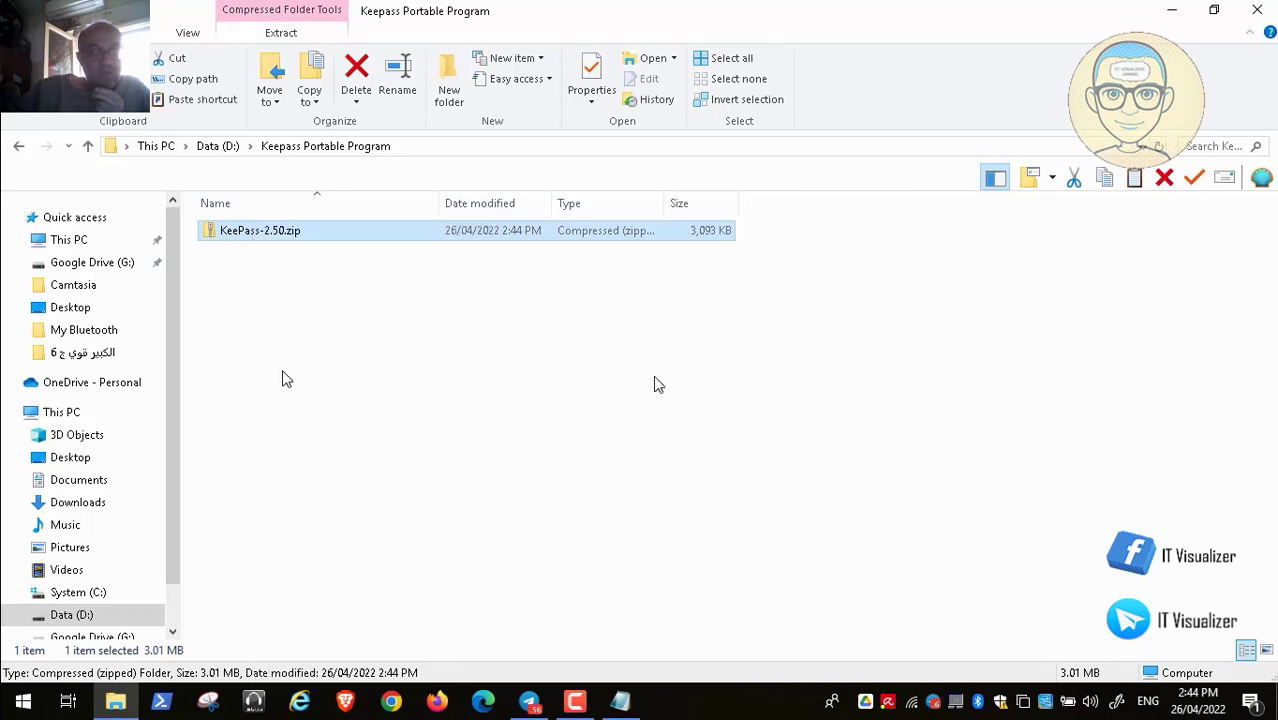
# Launch KeePass.exe from the extracted KeePass-2.50 folder
pyautogui.doubleClick(292, 230)
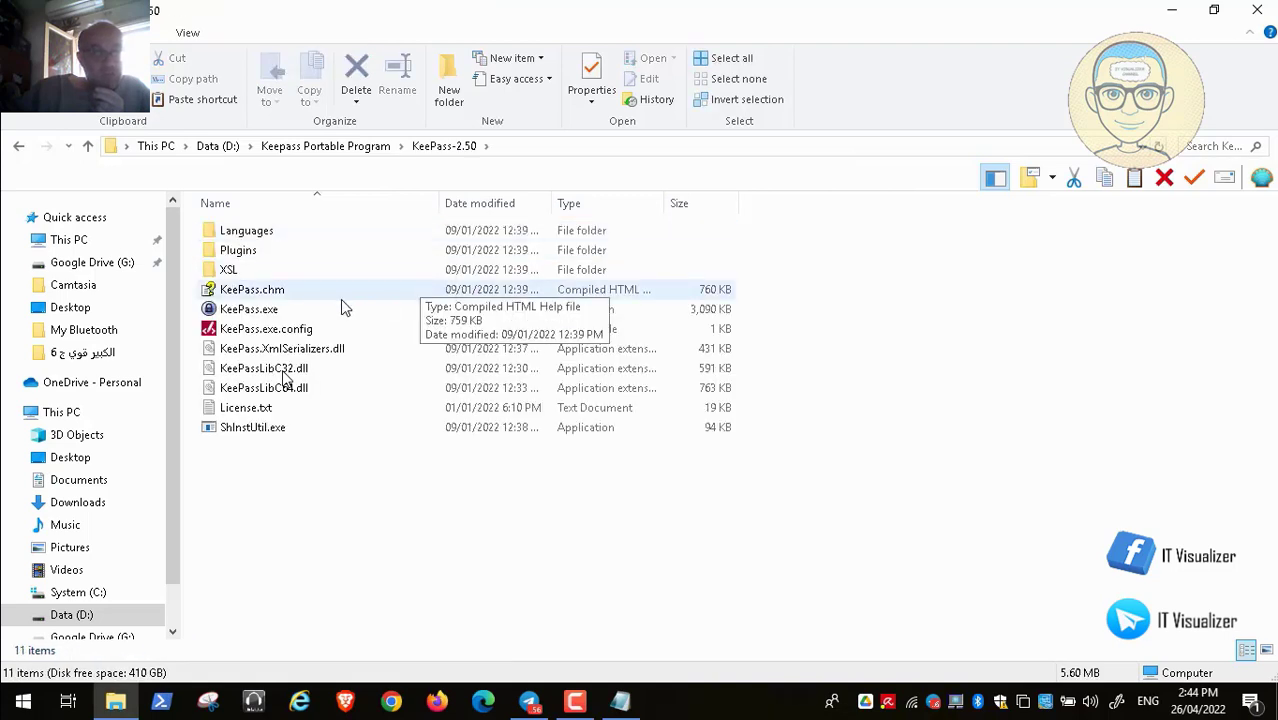
pyautogui.click(265, 312)
pyautogui.doubleClick(265, 312)
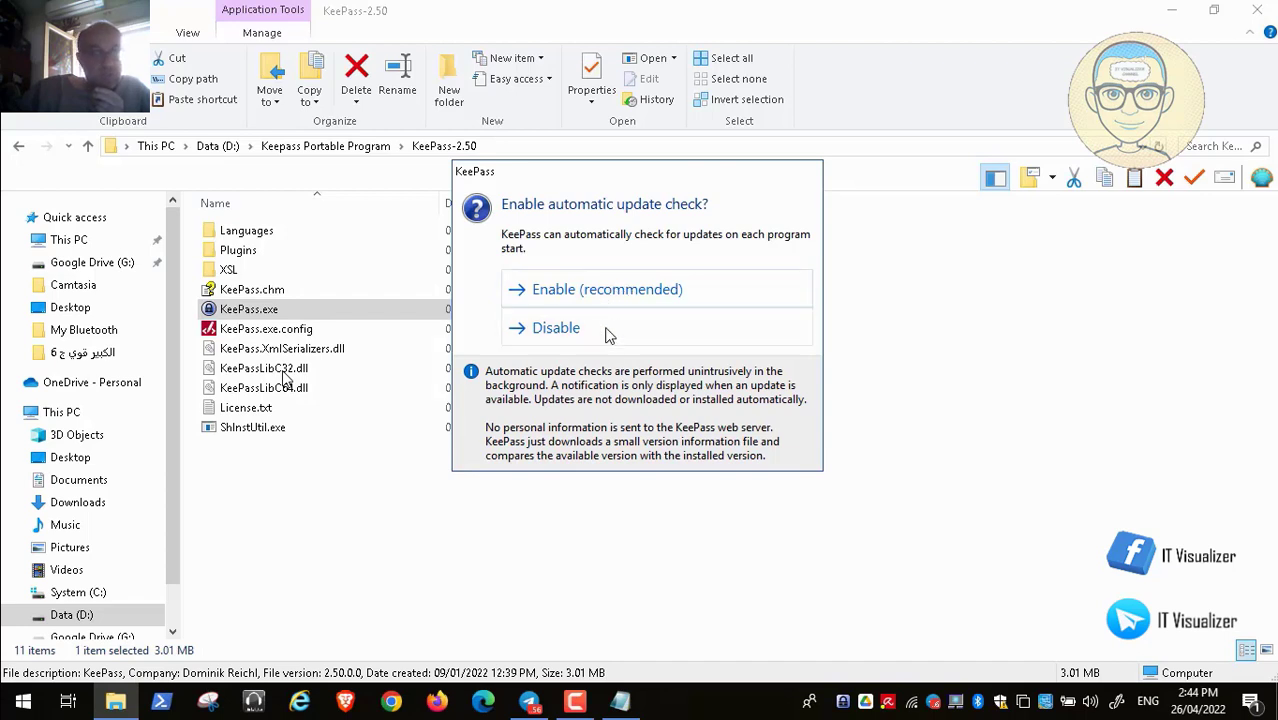
# Disable KeePass update checks, then pick Passwords.kdbx in D:\Keepass Database to open
pyautogui.click(607, 333)
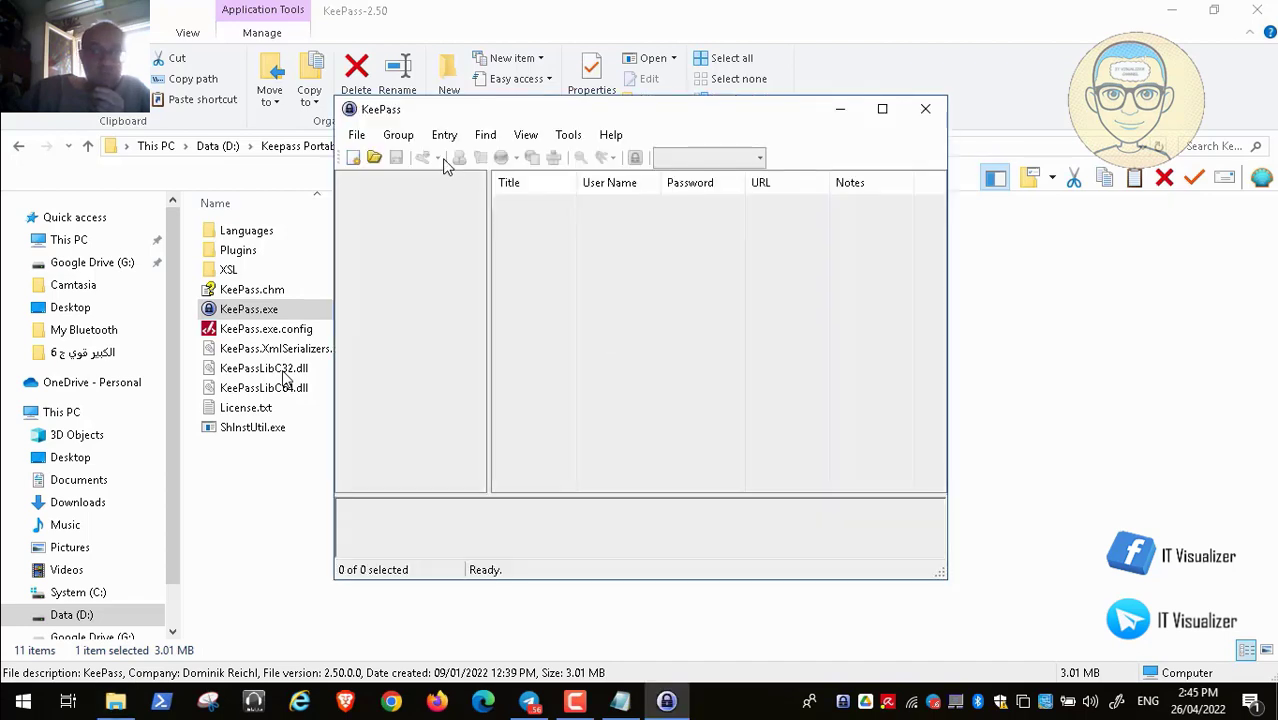
pyautogui.click(355, 136)
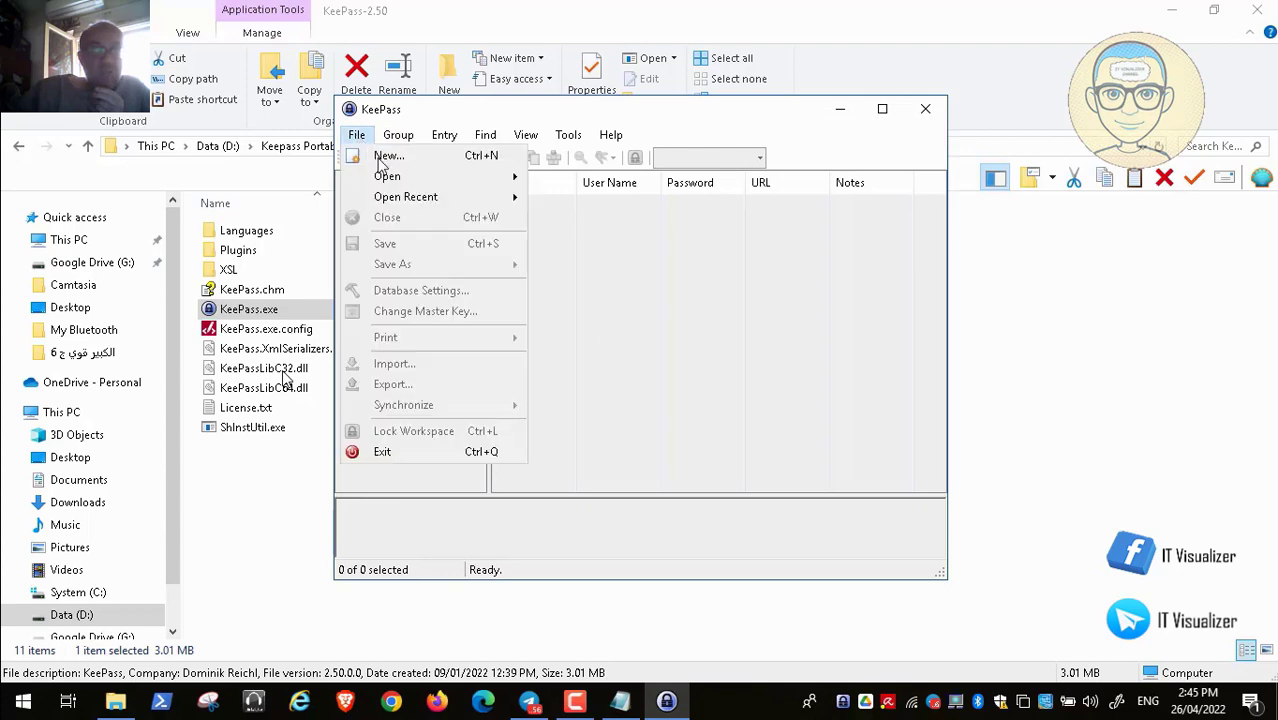
pyautogui.moveTo(390, 178)
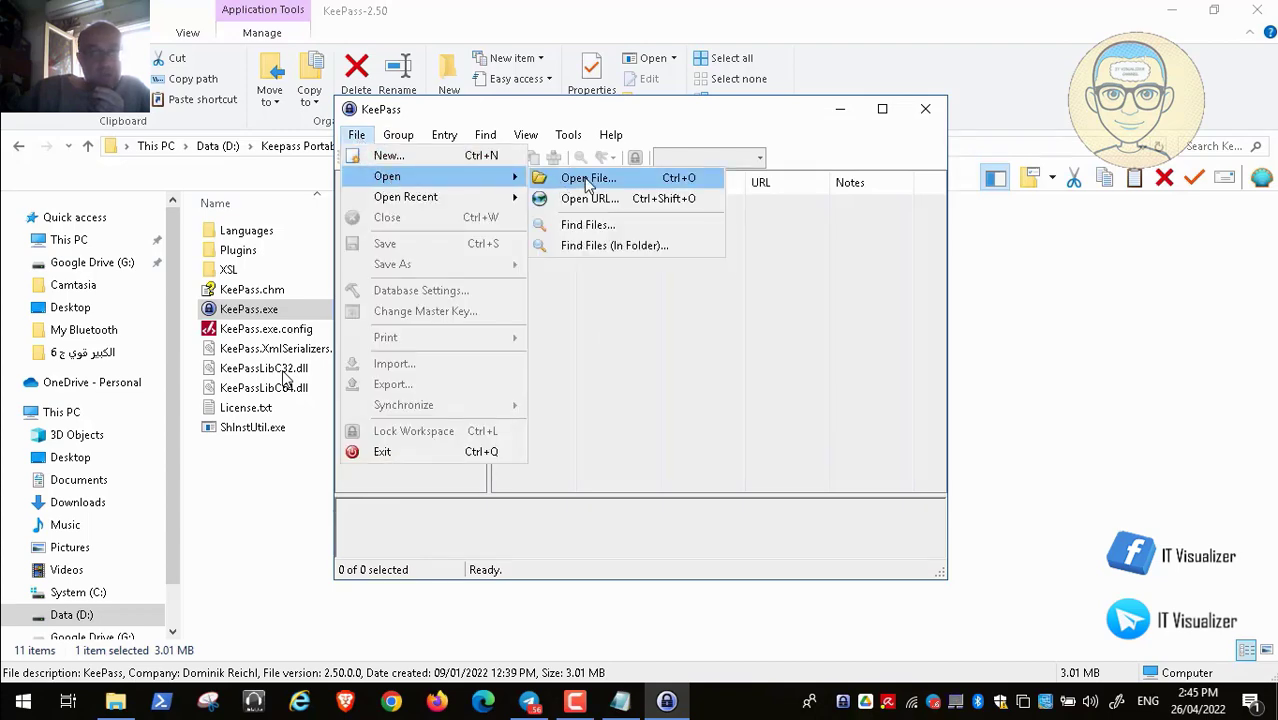
pyautogui.click(588, 180)
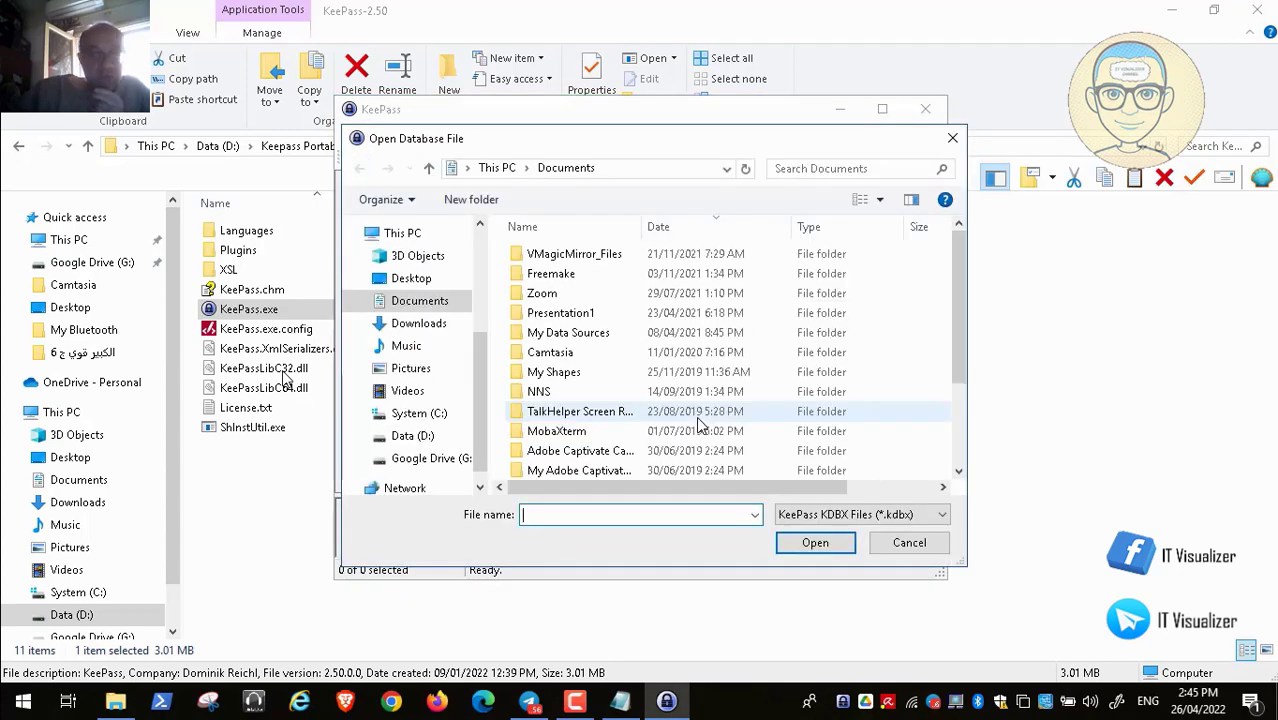
pyautogui.click(426, 438)
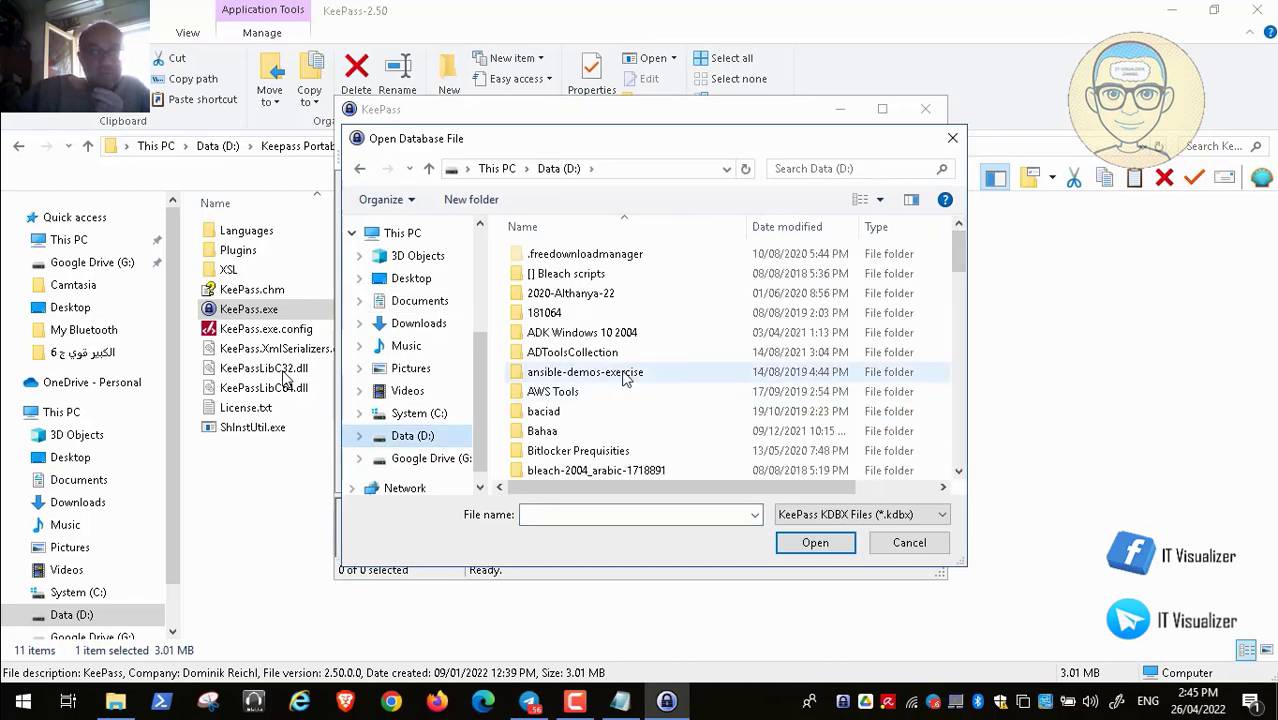
pyautogui.scroll(-10, 626, 377)
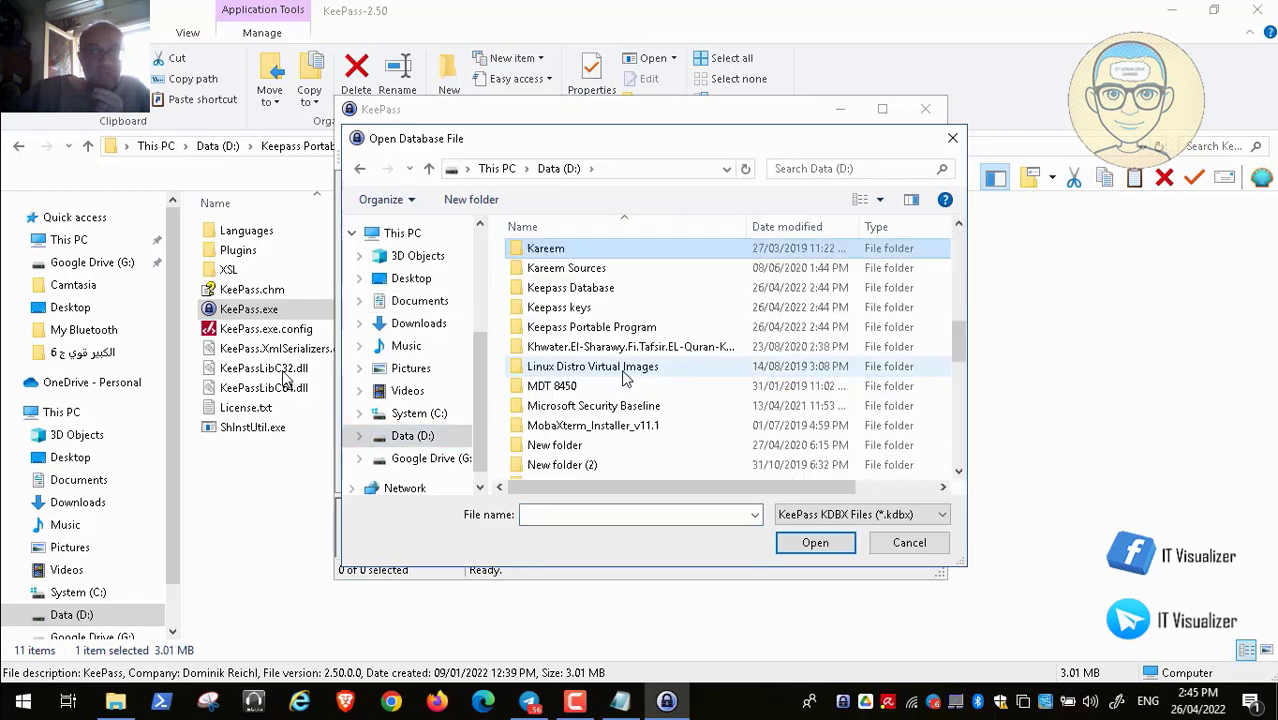
pyautogui.doubleClick(600, 288)
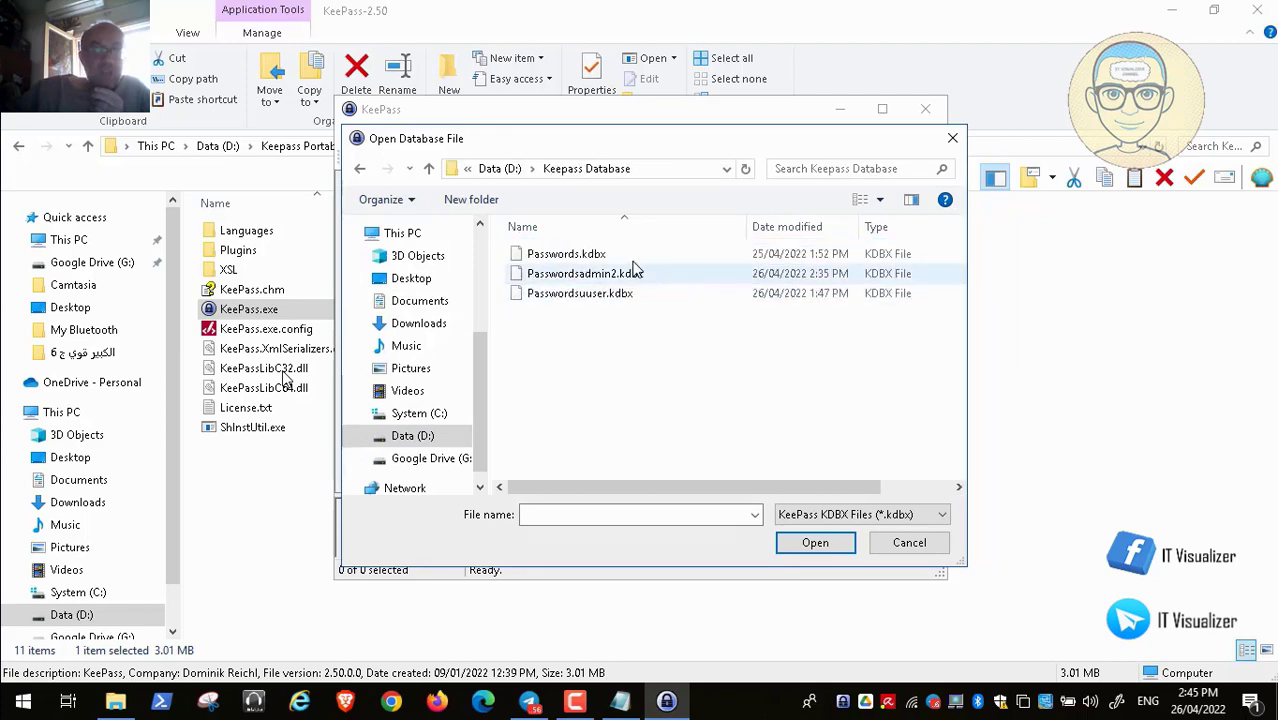
pyautogui.click(590, 258)
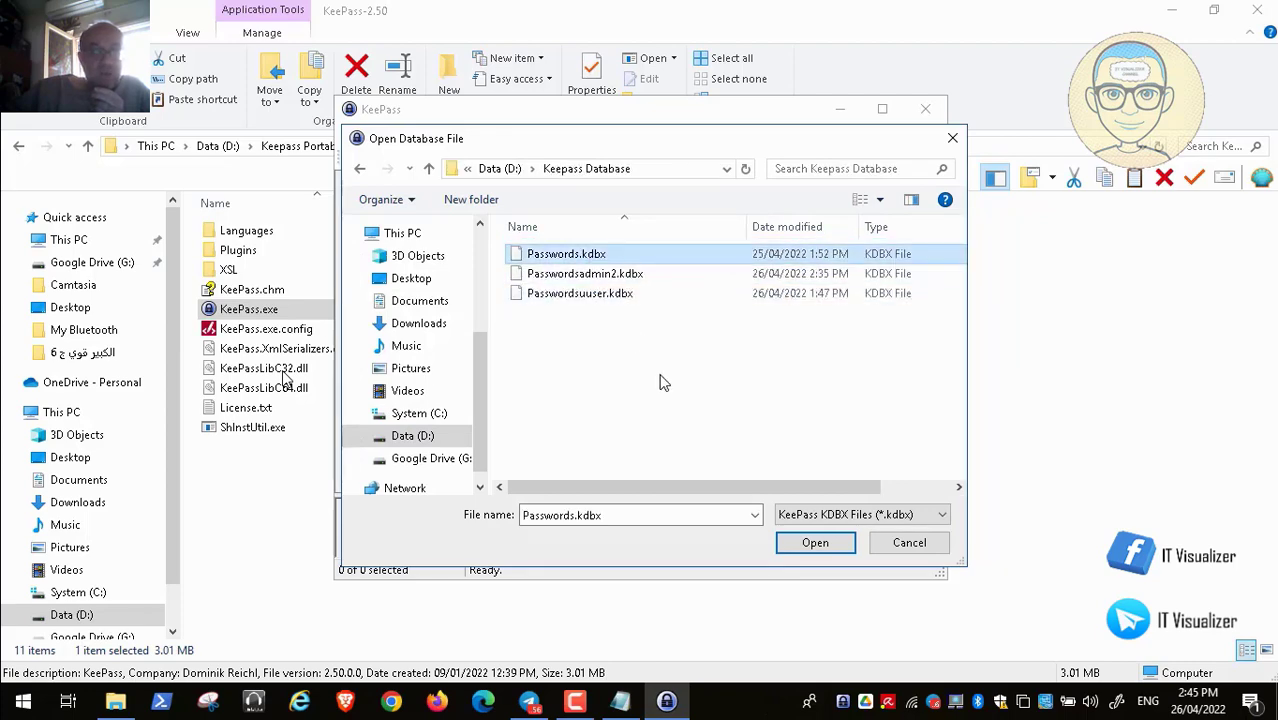
pyautogui.click(800, 545)
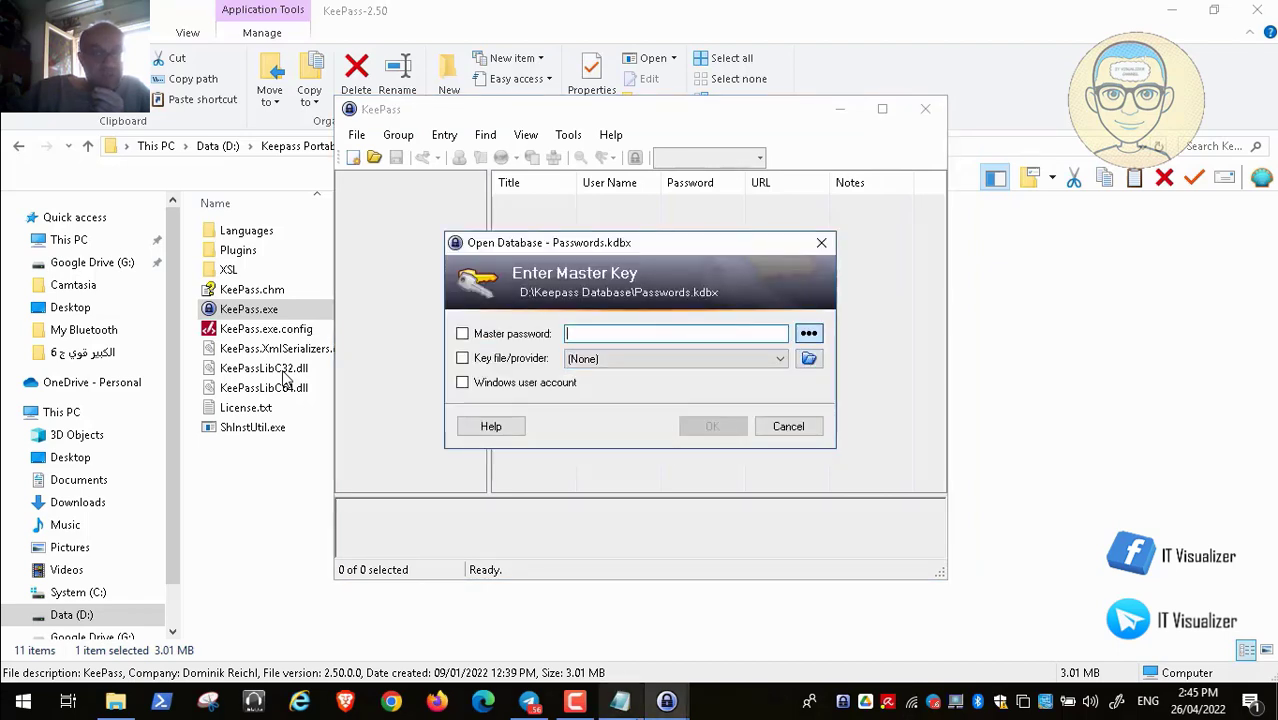
# Copy the first password line from the notes into the Master password field
pyautogui.click(620, 700)
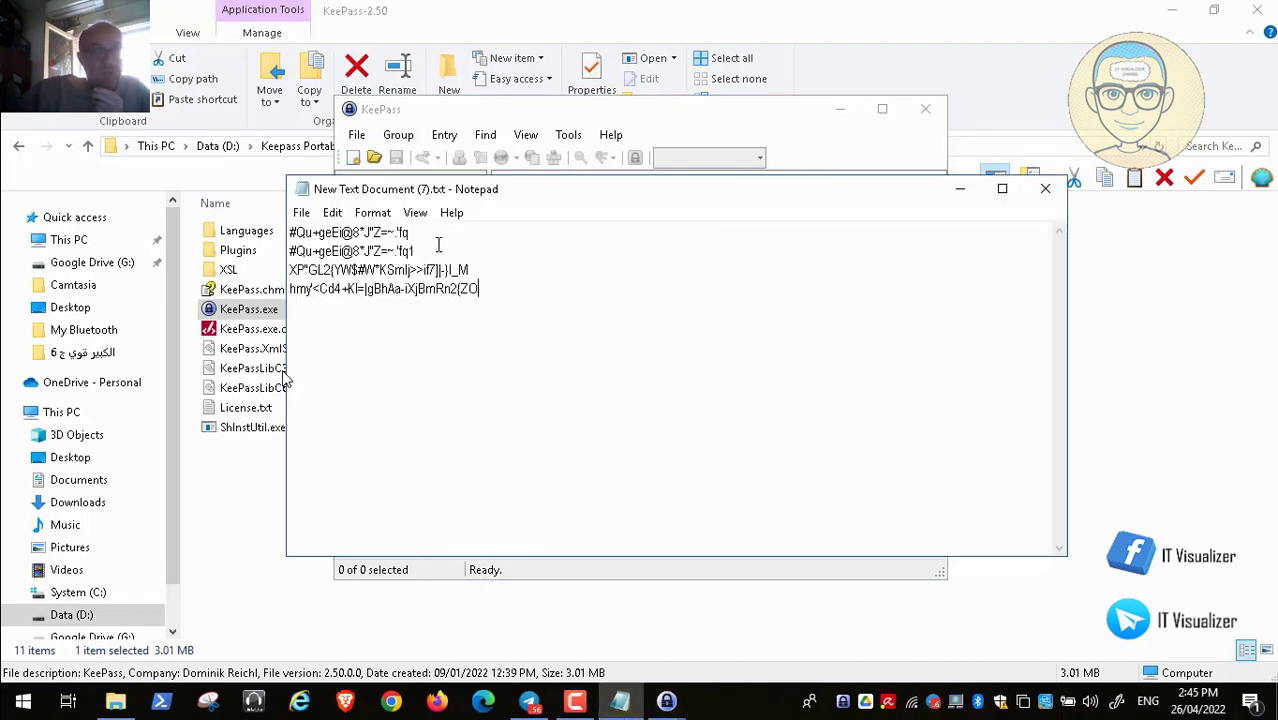
pyautogui.moveTo(412, 232); pyautogui.dragTo(281, 222)
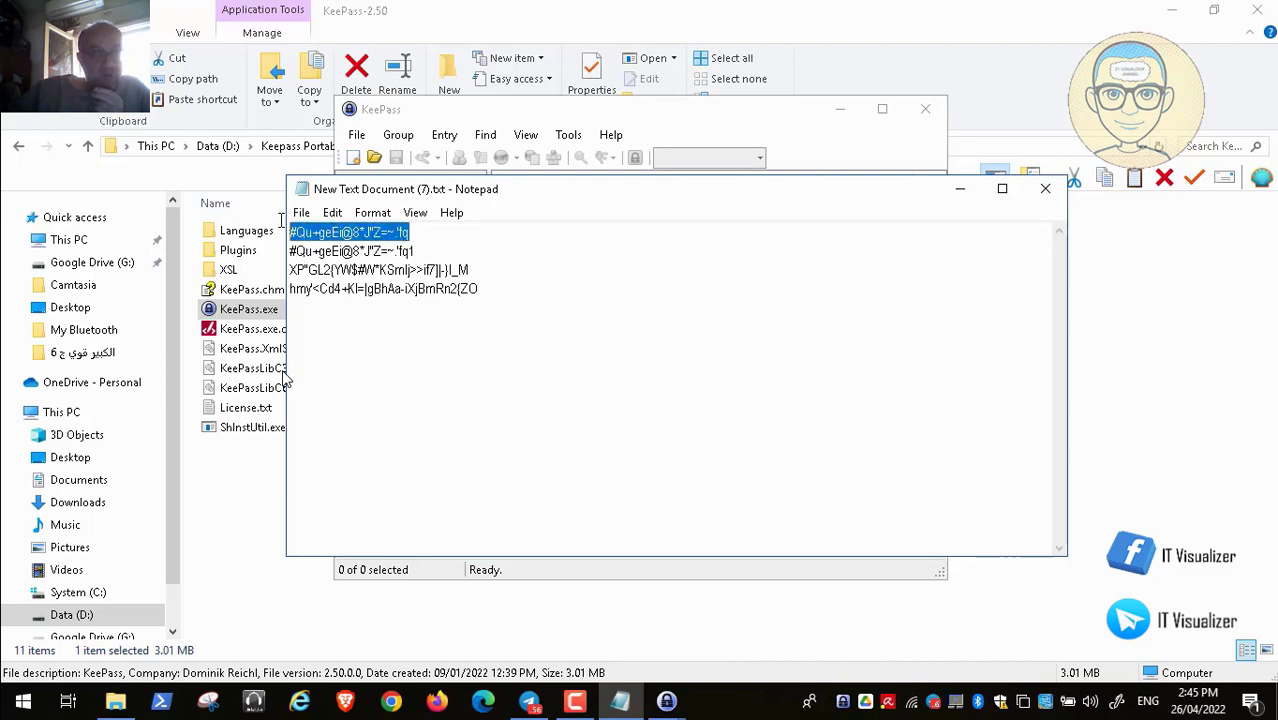
pyautogui.hotkey('ctrl', 'c')
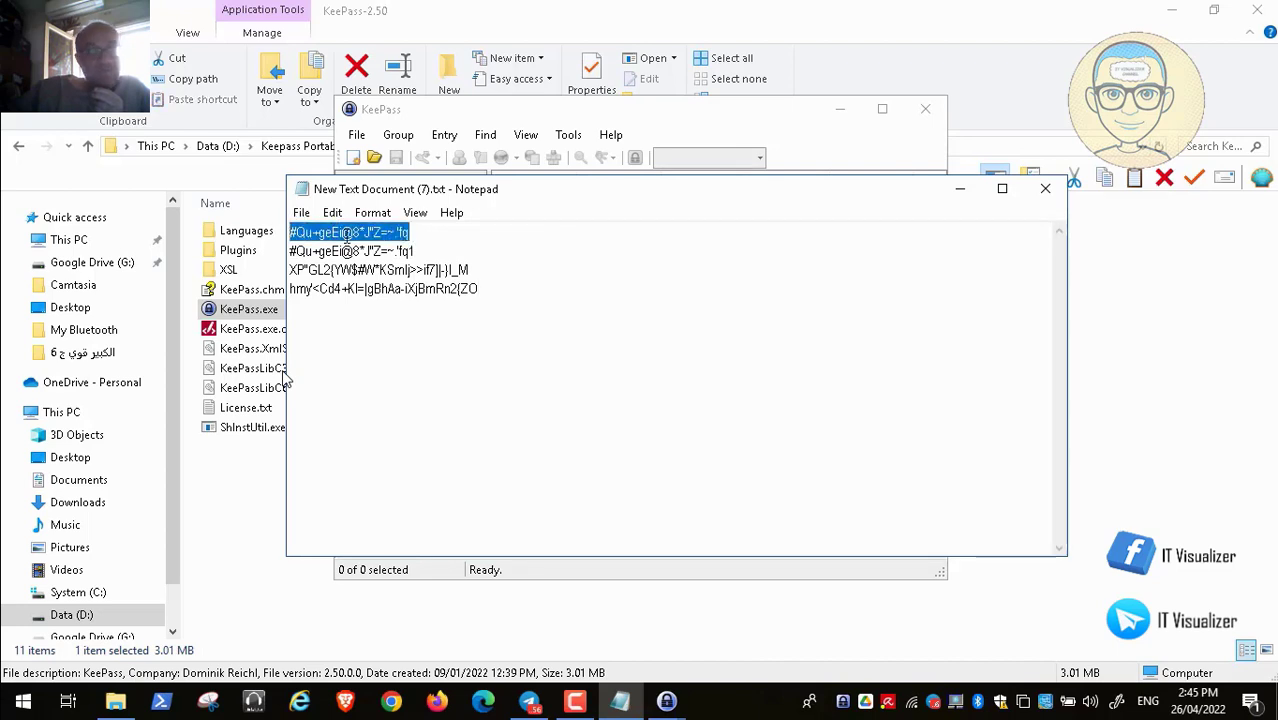
pyautogui.click(960, 189)
pyautogui.hotkey('ctrl', 'v')
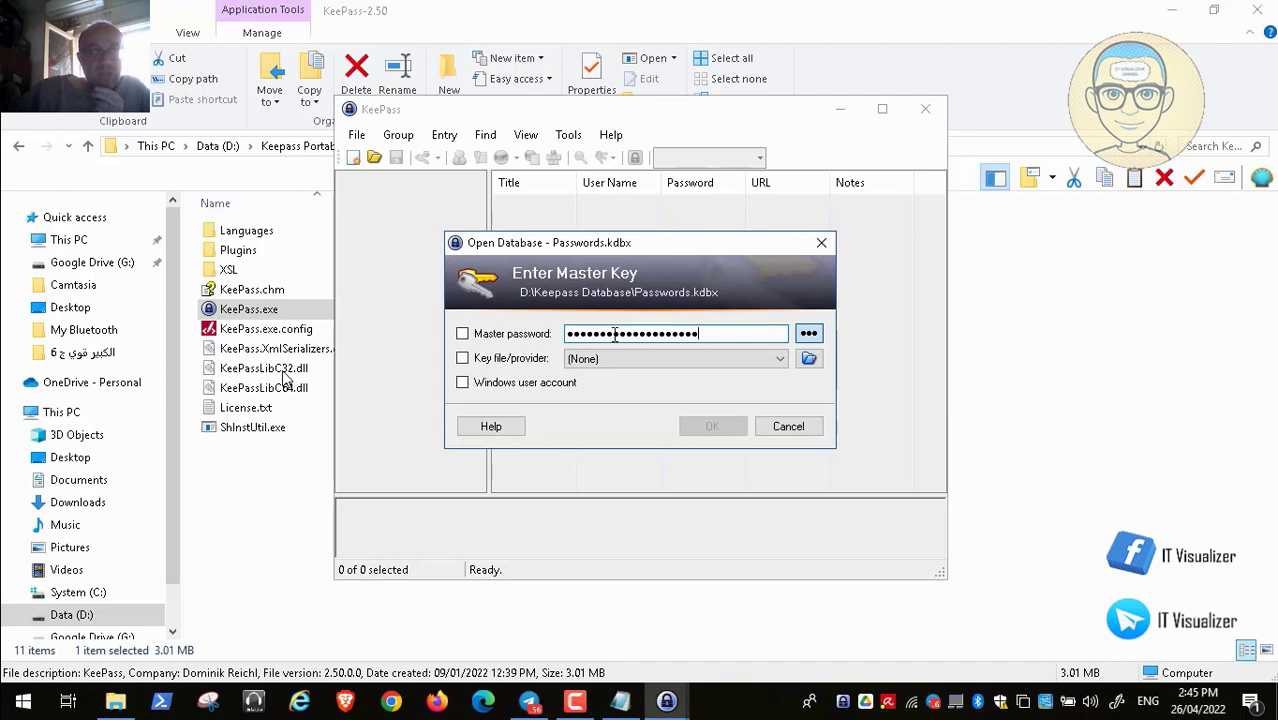
# Use D:\Keepass keys\Key.keyx as the key file and unlock Passwords.kdbx
pyautogui.click(809, 361)
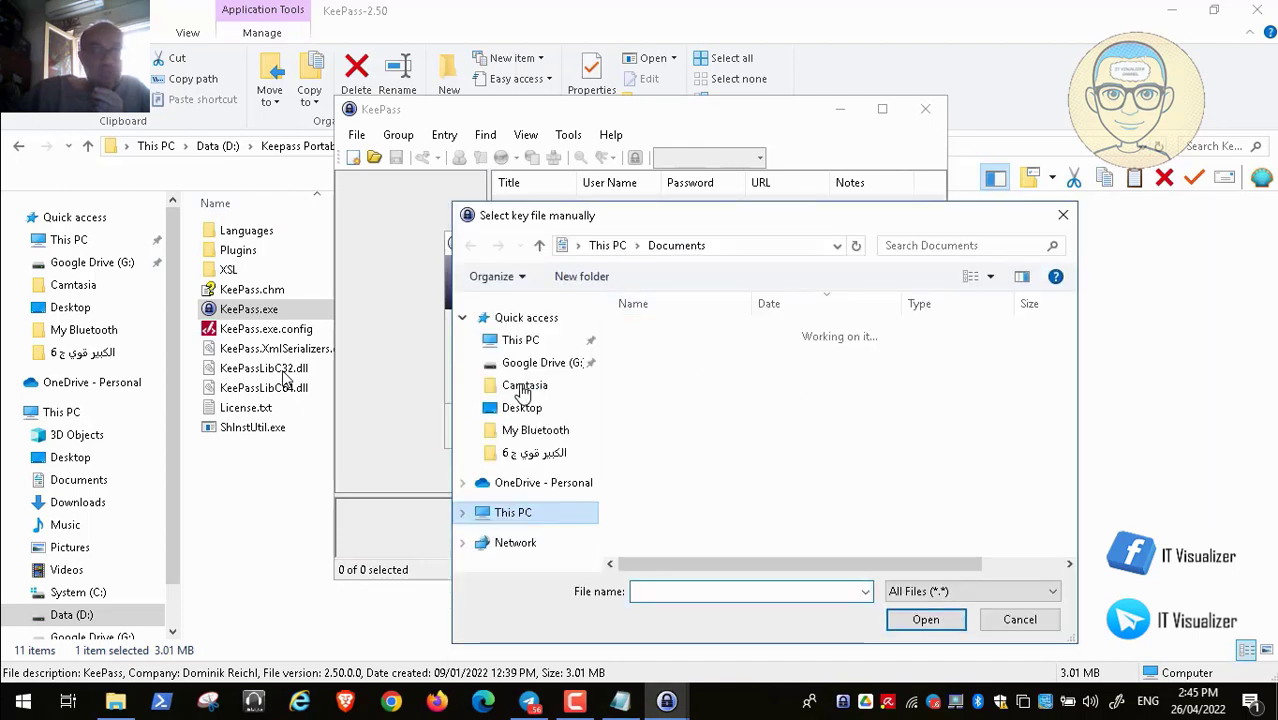
pyautogui.click(523, 513)
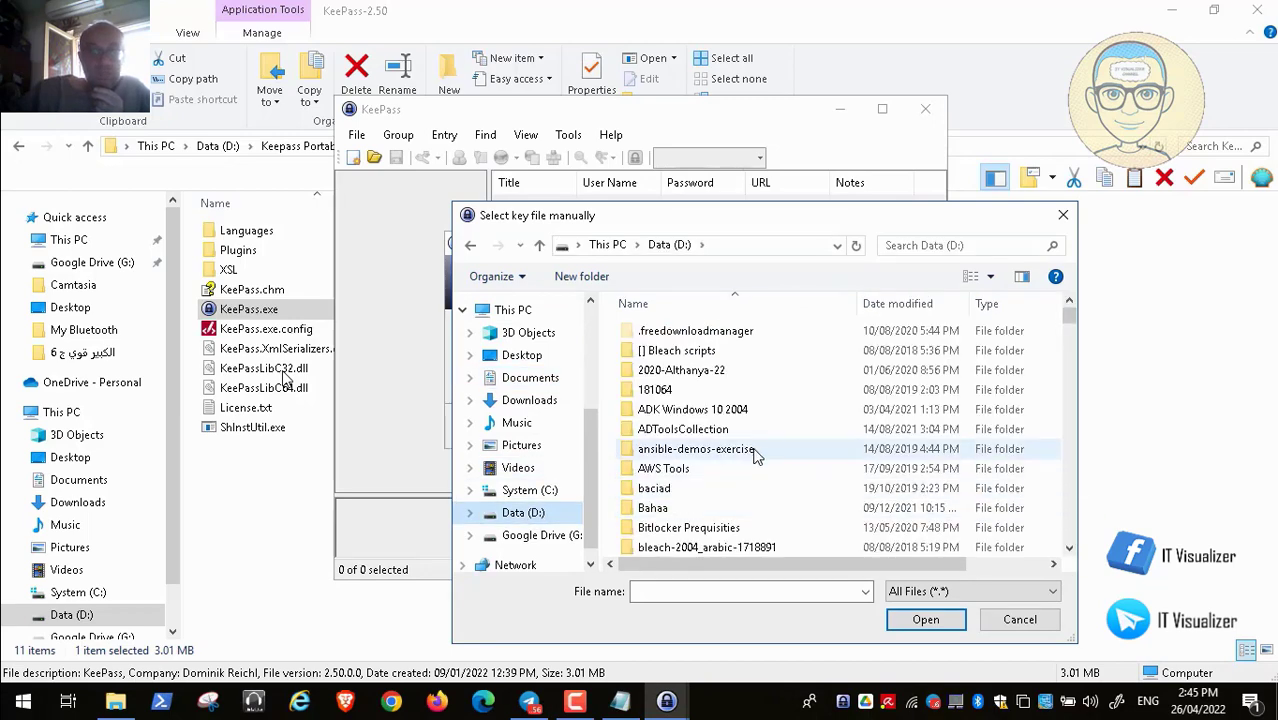
pyautogui.press('k')
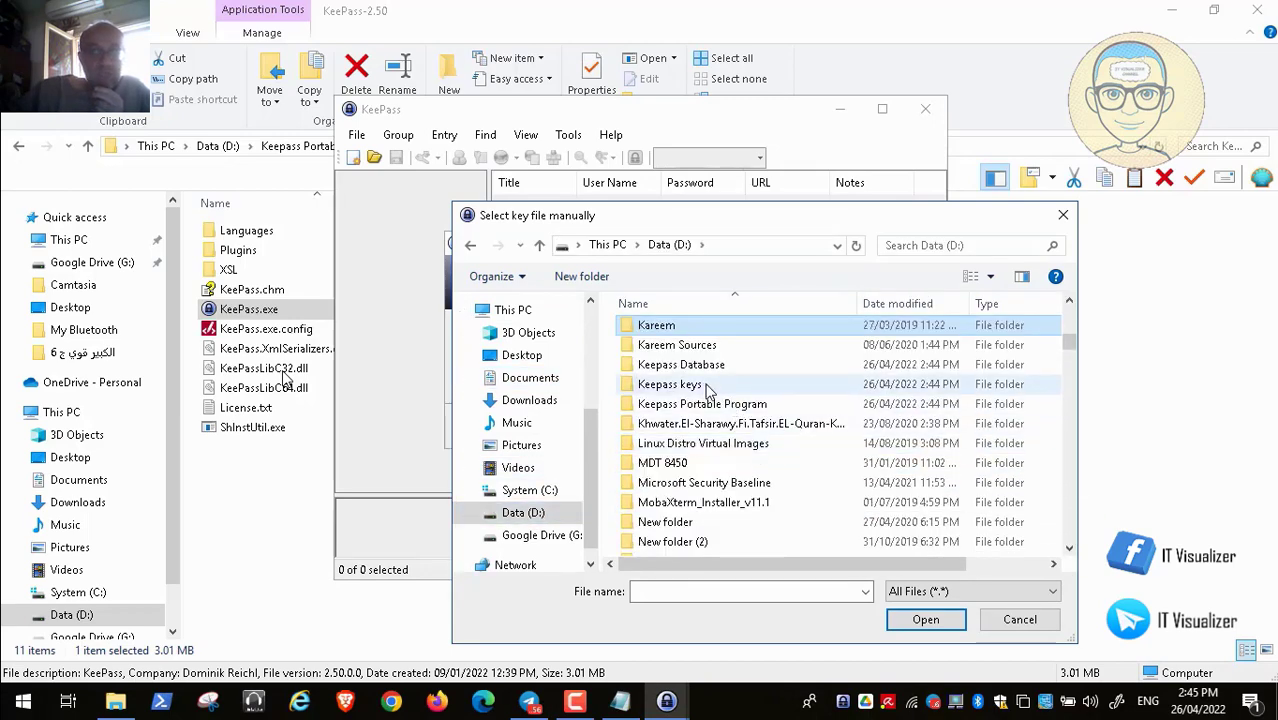
pyautogui.doubleClick(670, 384)
pyautogui.click(680, 332)
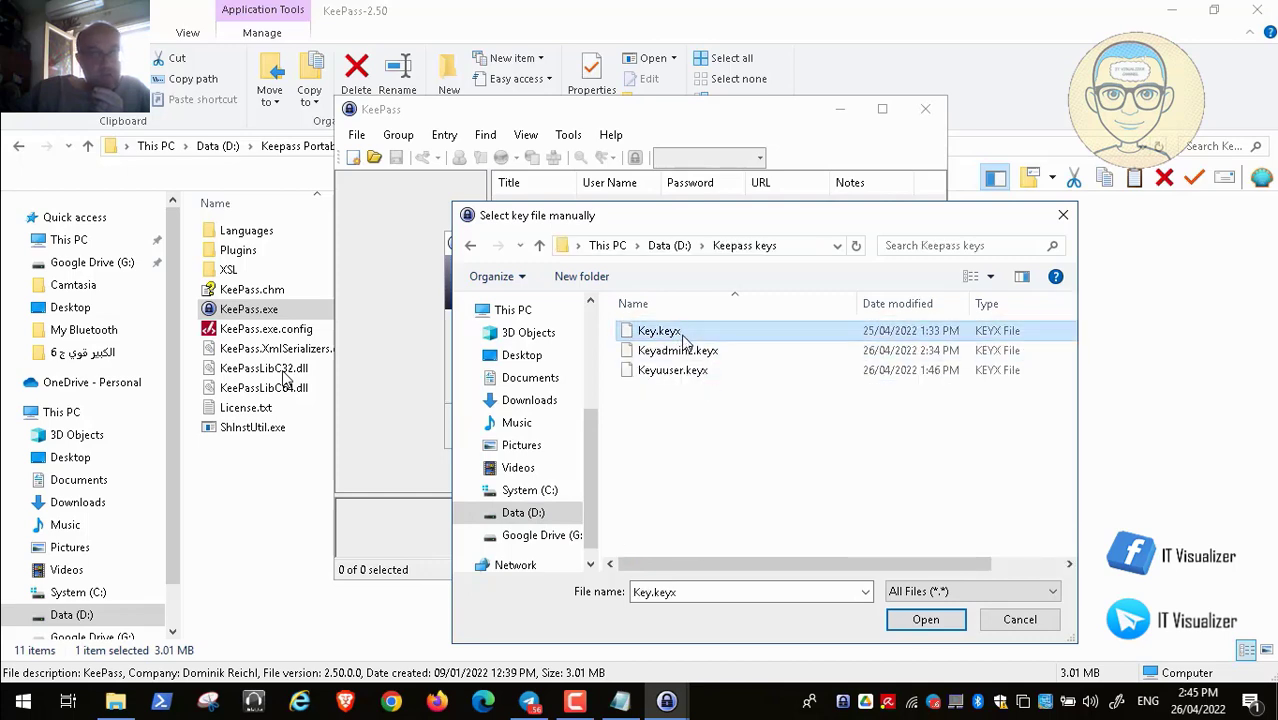
pyautogui.click(925, 619)
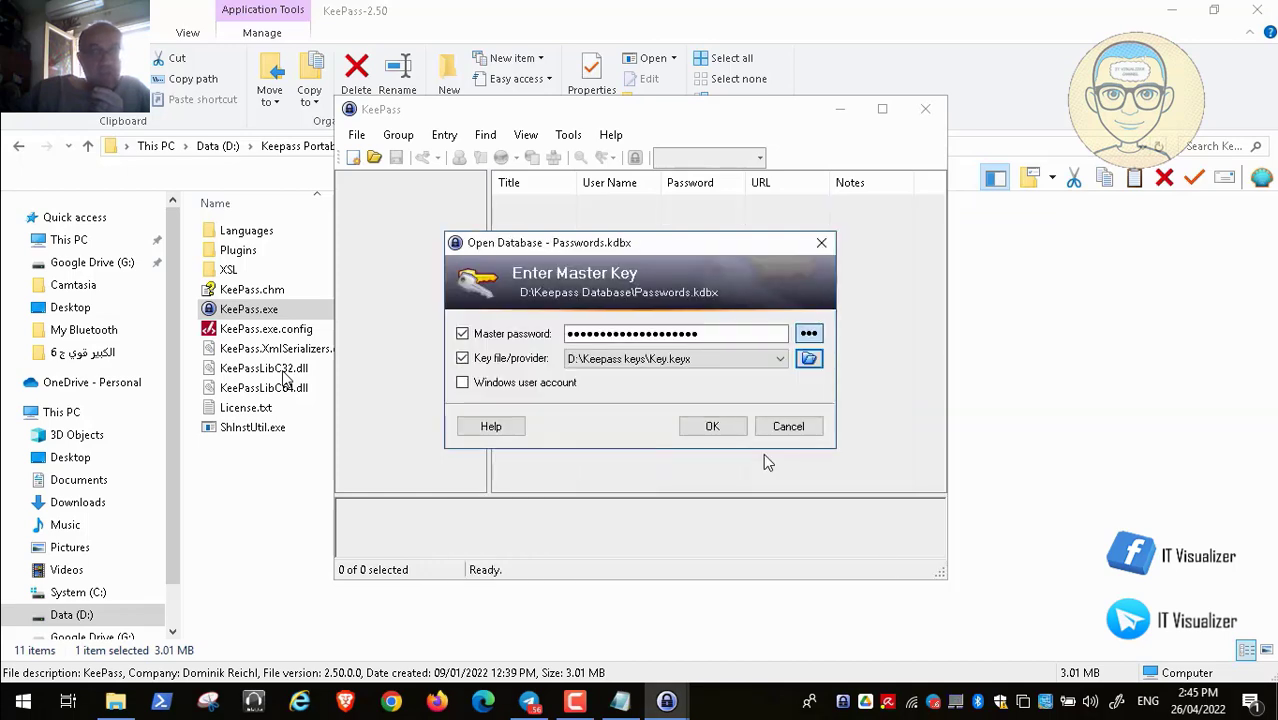
pyautogui.click(712, 427)
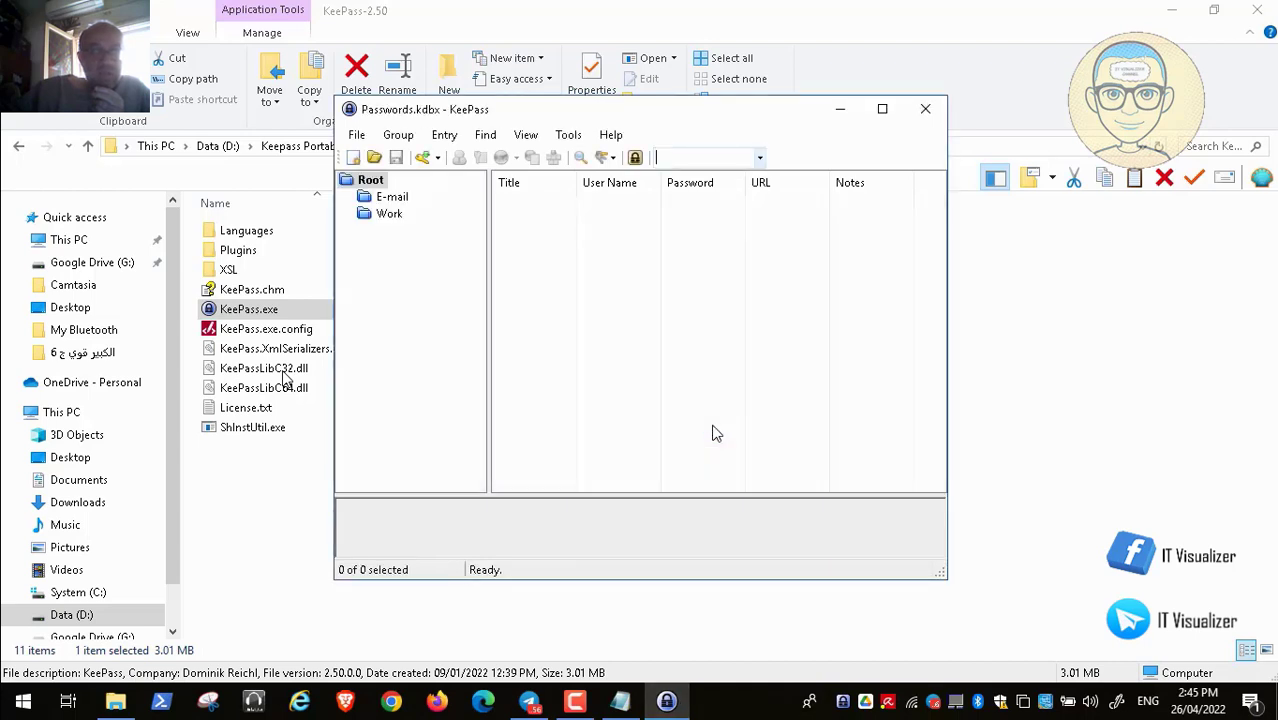
# Look through the entries in the E-mail and Work groups
pyautogui.click(390, 200)
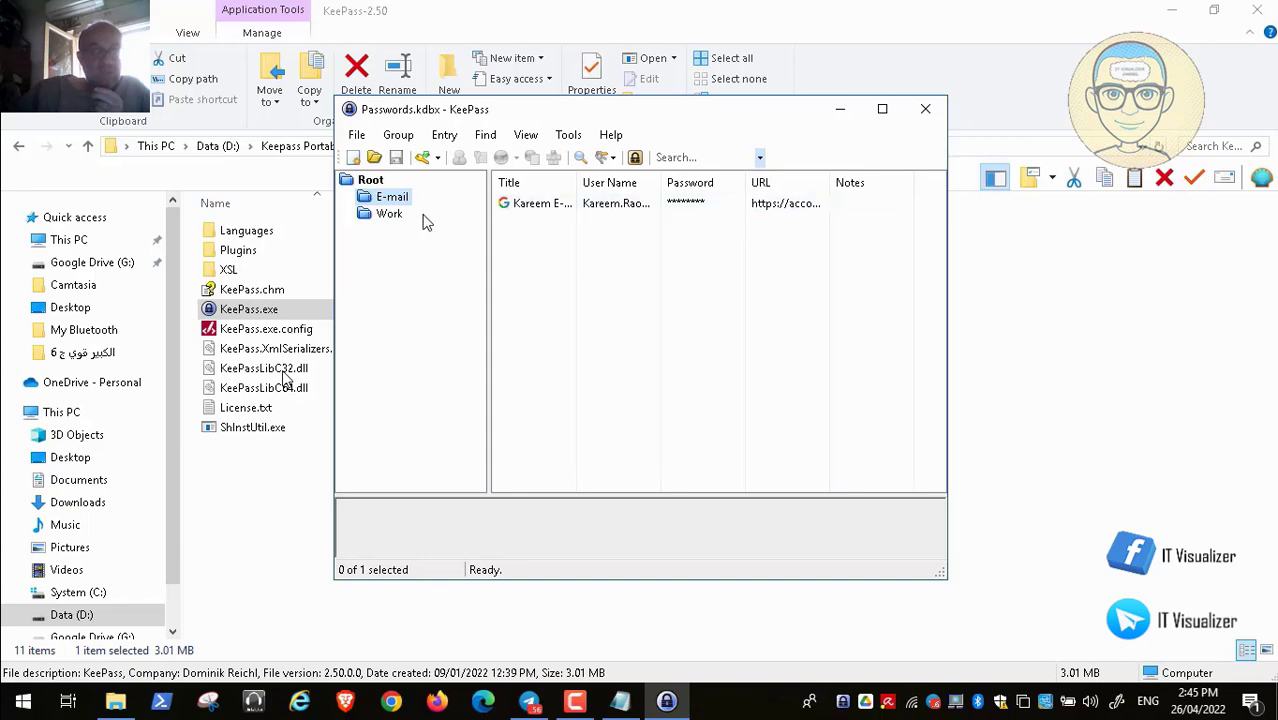
pyautogui.click(393, 218)
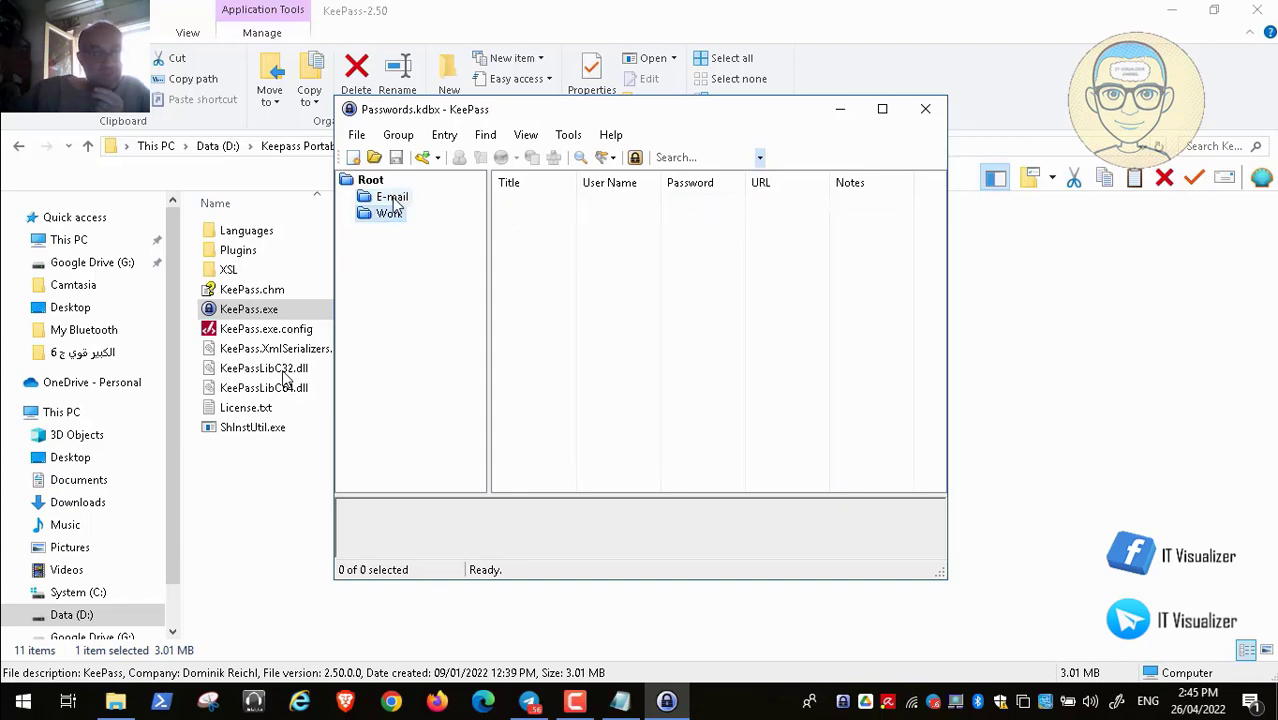
pyautogui.click(390, 200)
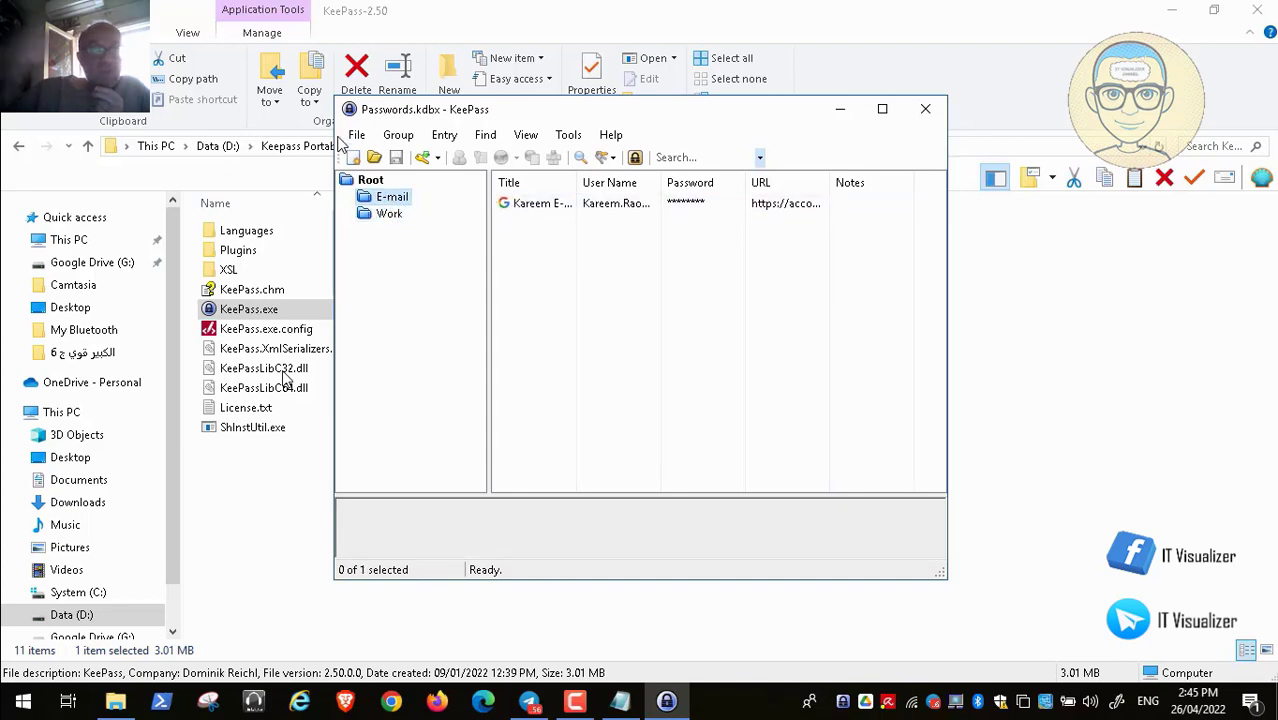
# Open the Passwordsuuser.kdbx database file
pyautogui.click(357, 135)
pyautogui.moveTo(490, 180)
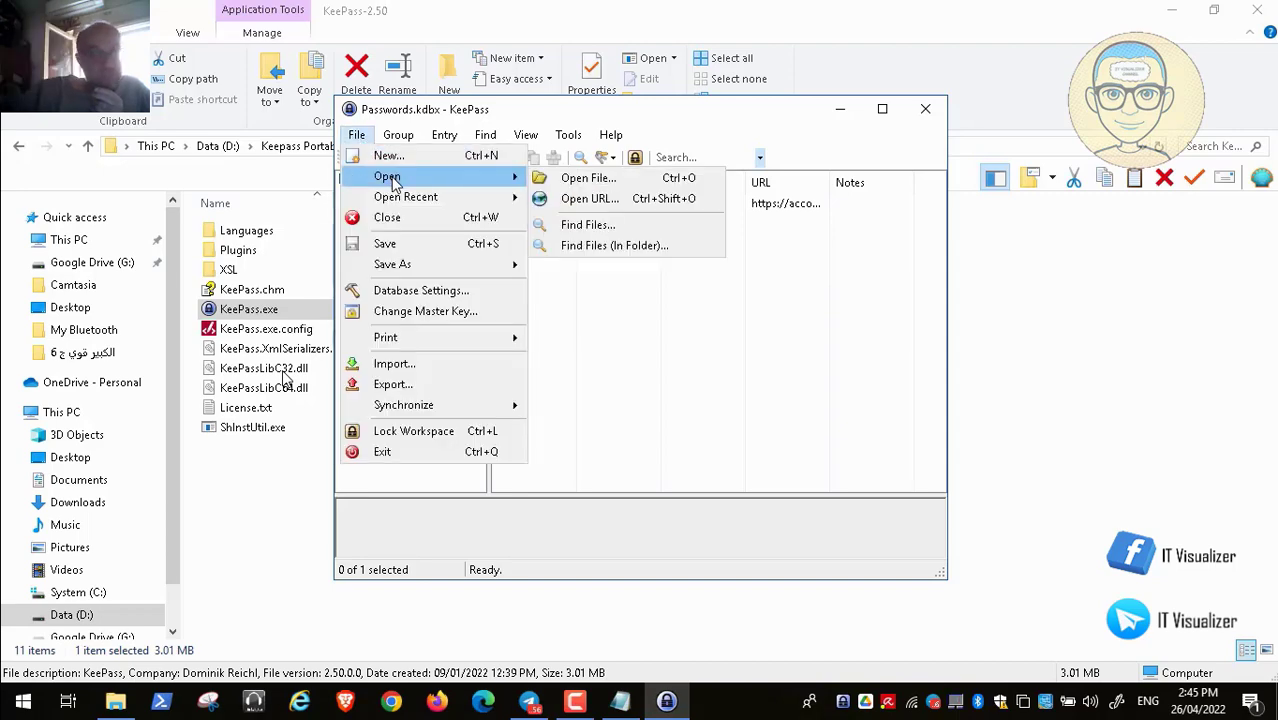
pyautogui.click(567, 180)
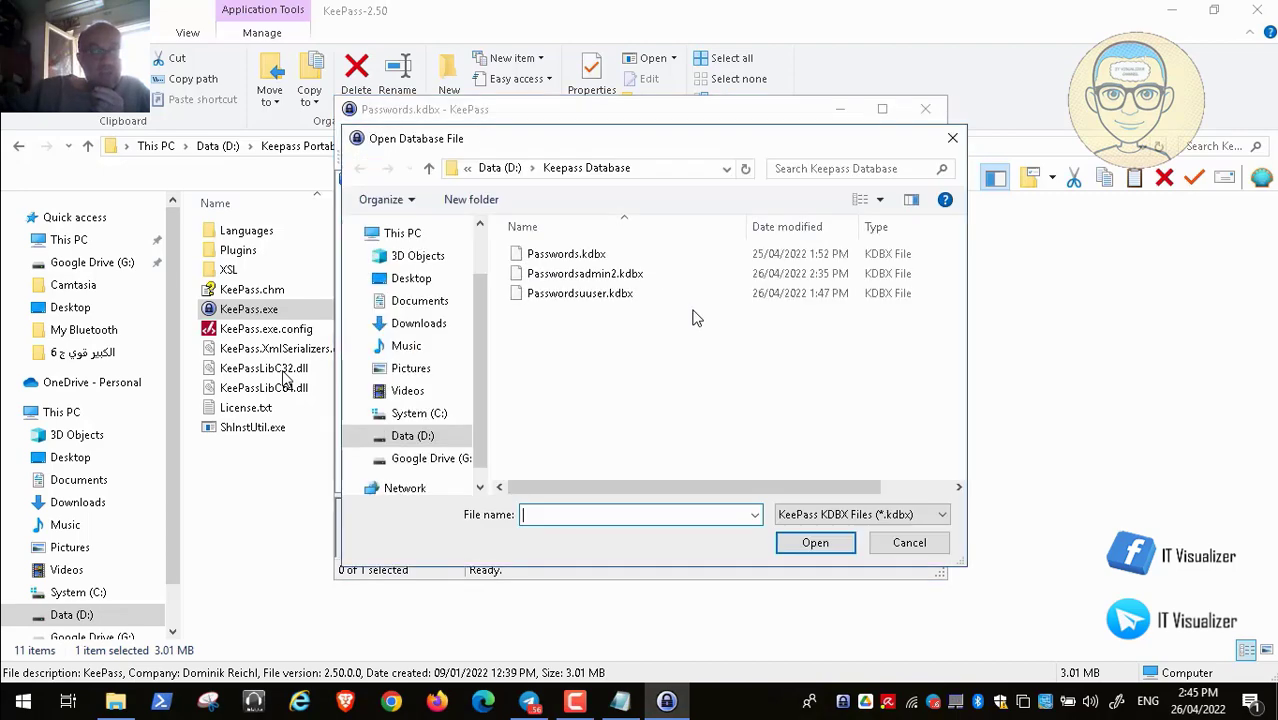
pyautogui.click(600, 293)
pyautogui.click(817, 545)
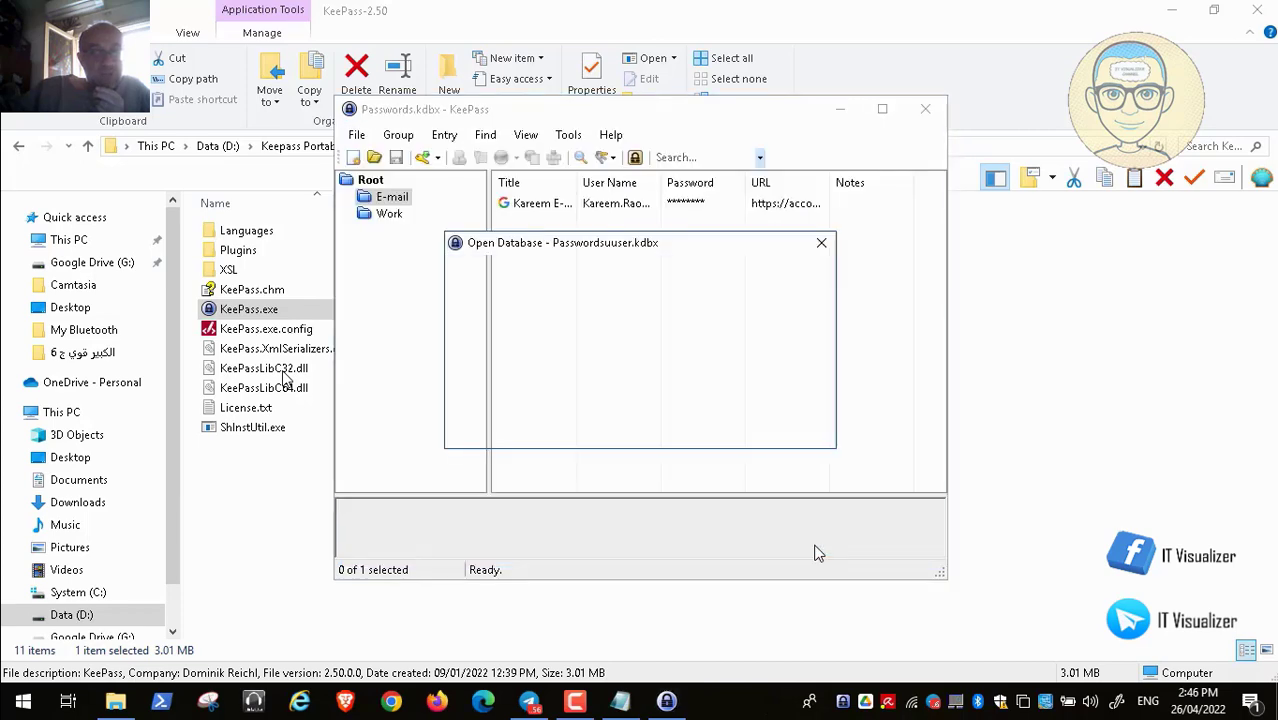
# Paste its master password from the notes, choose Keyuuser.keyx as key file, and unlock
pyautogui.click(620, 702)
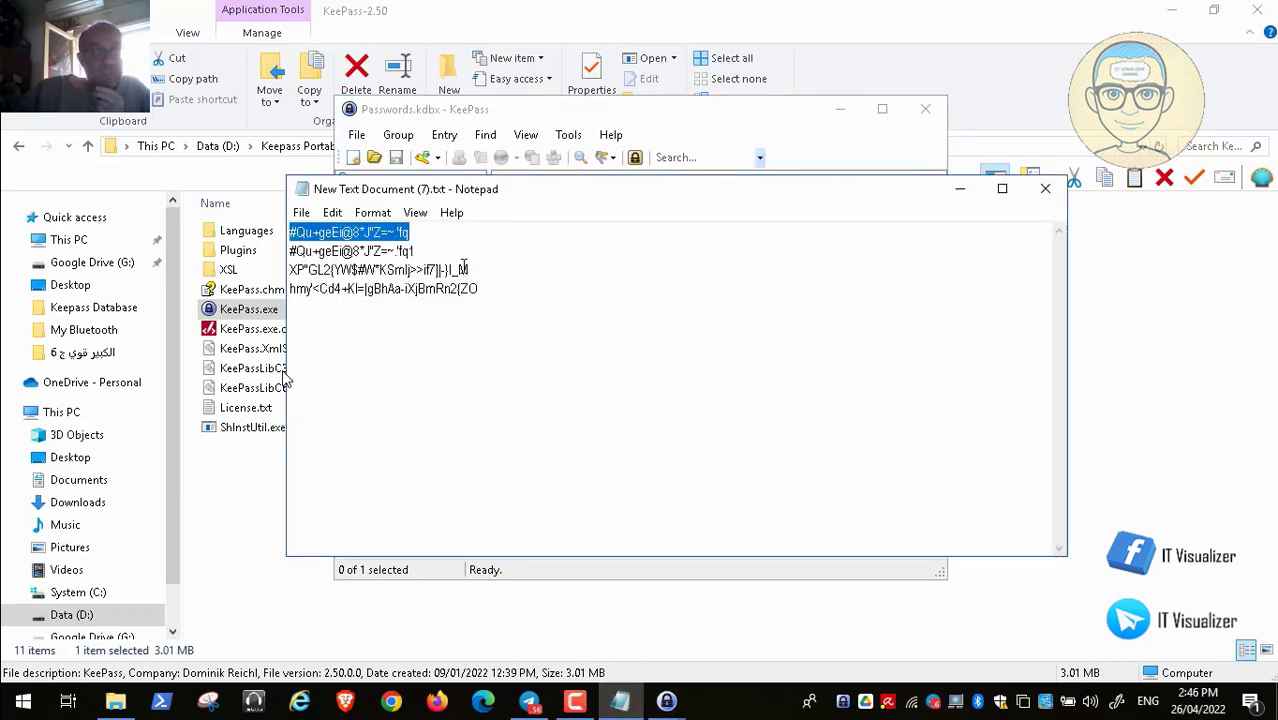
pyautogui.moveTo(474, 269); pyautogui.dragTo(290, 270)
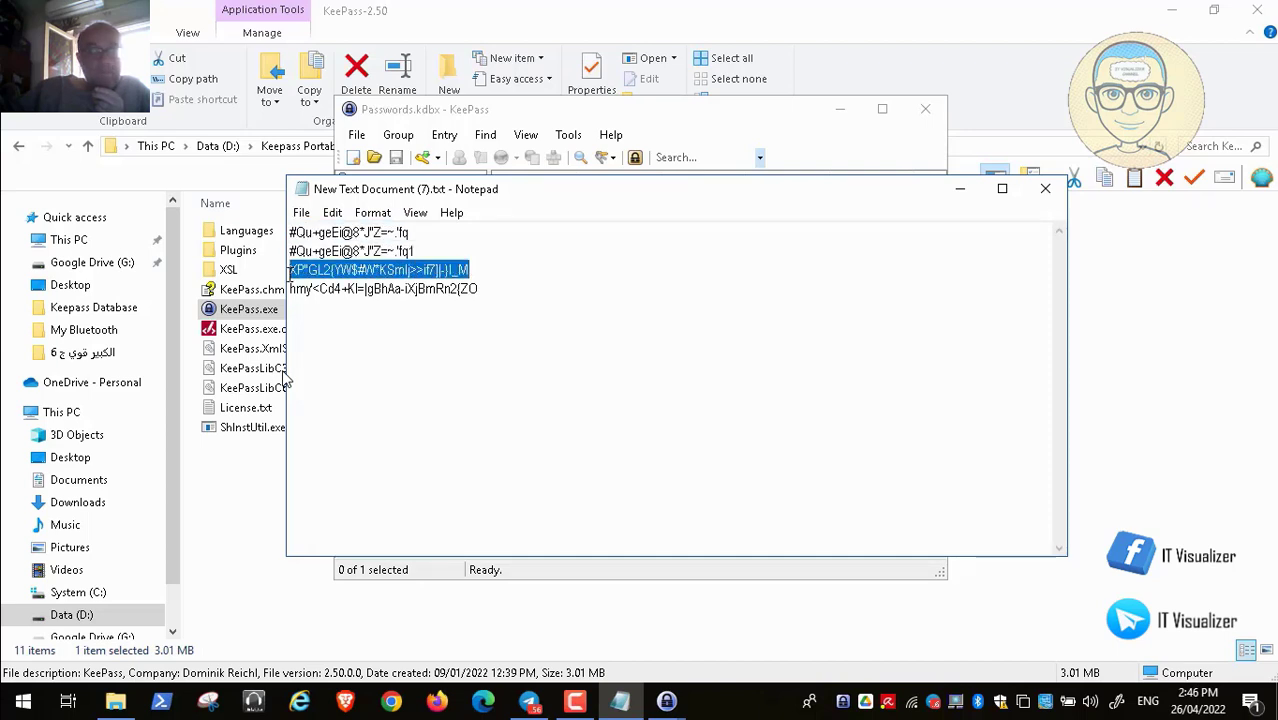
pyautogui.click(959, 189)
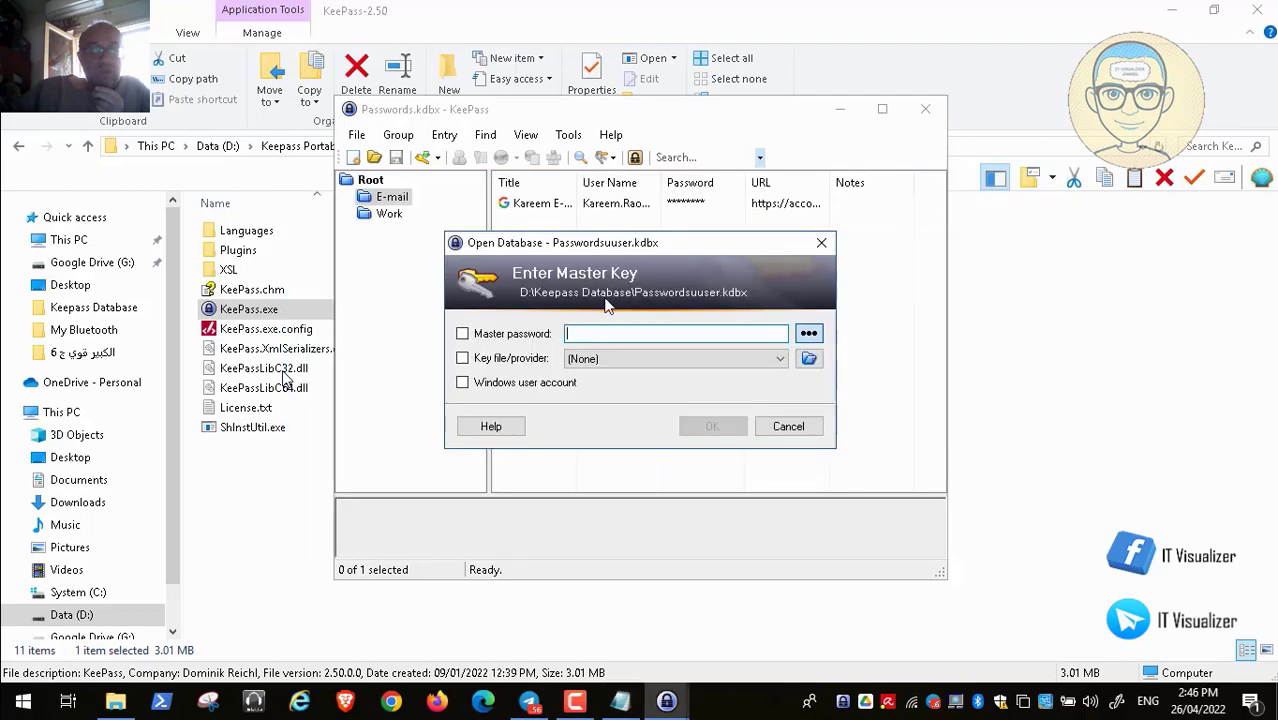
pyautogui.hotkey('ctrl', 'v')
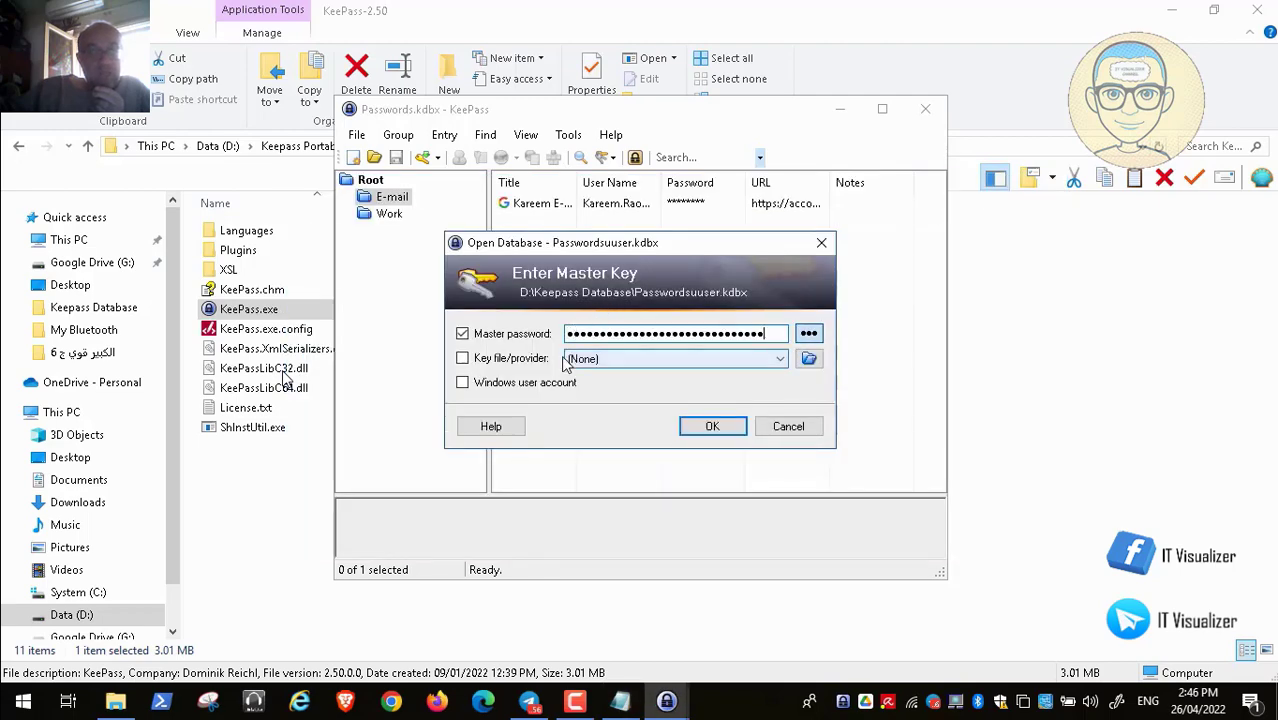
pyautogui.click(809, 359)
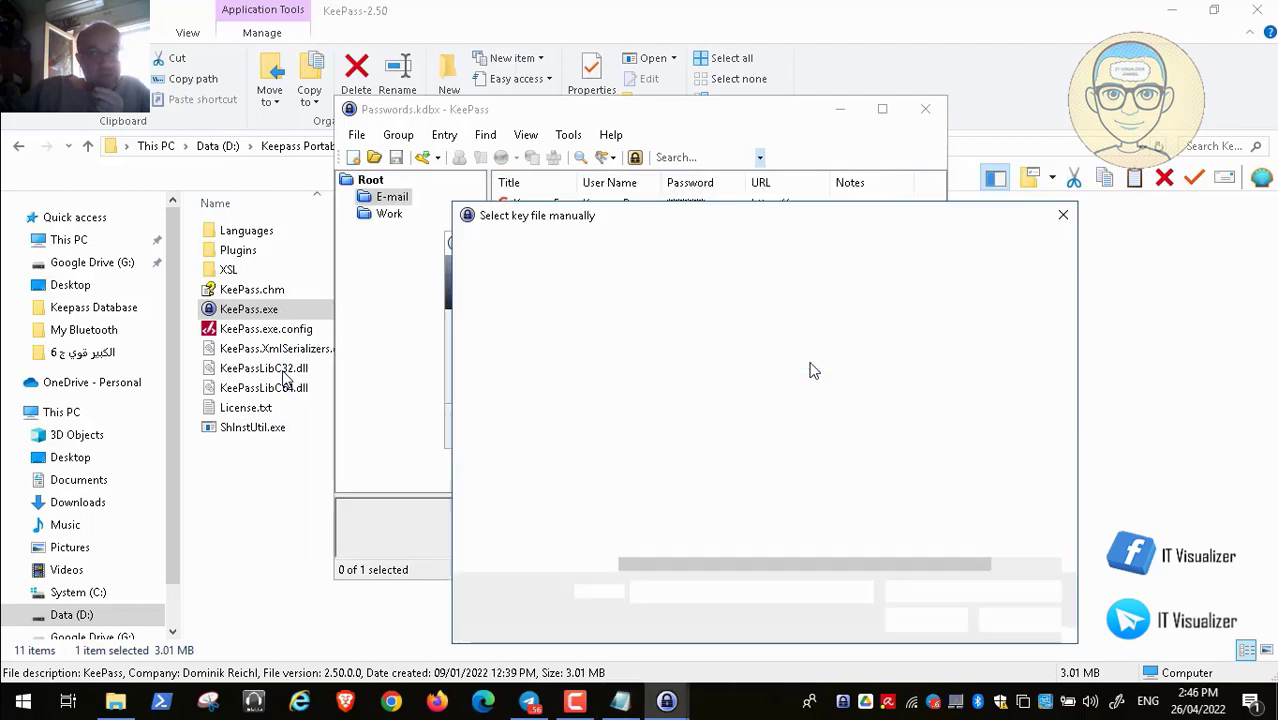
pyautogui.click(675, 371)
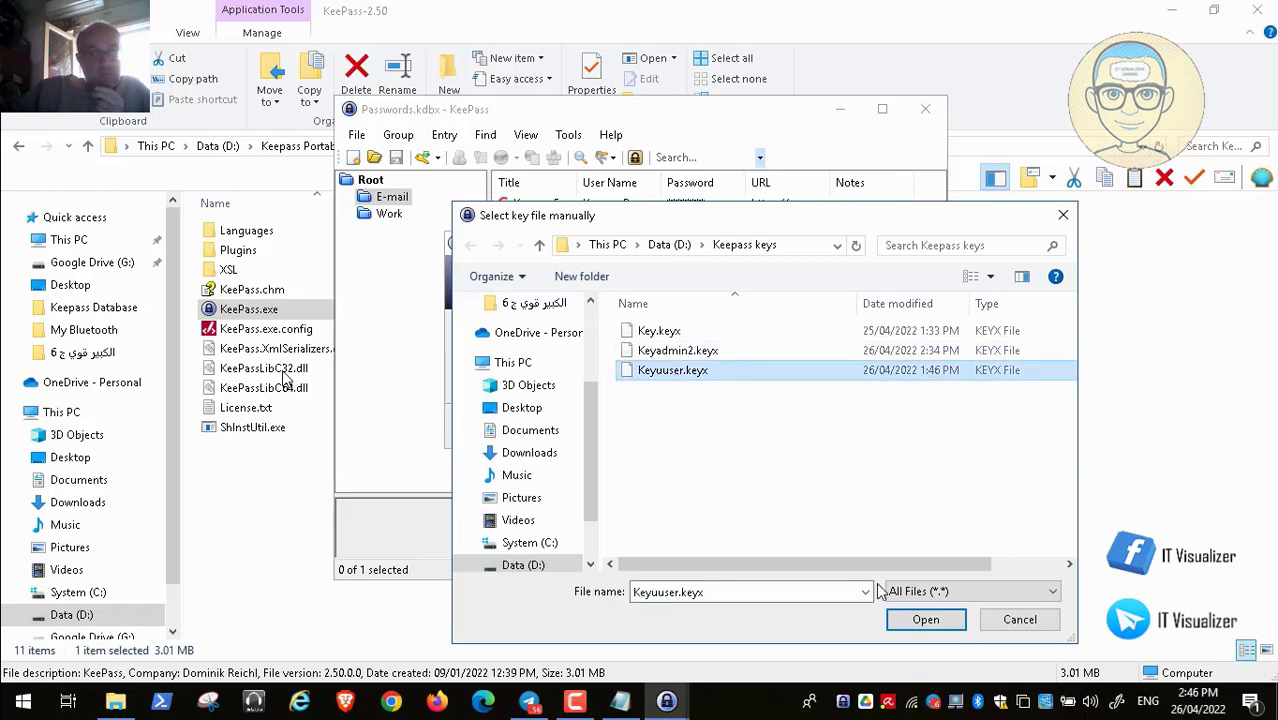
pyautogui.click(926, 620)
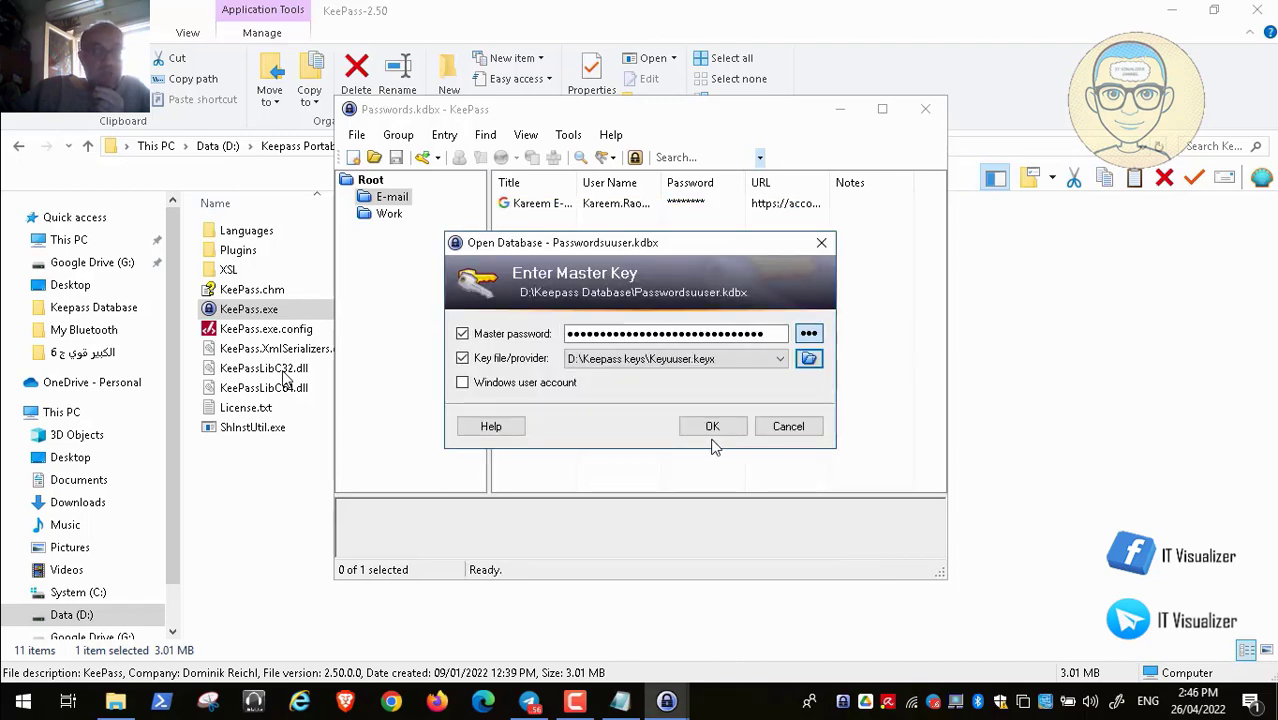
pyautogui.click(712, 427)
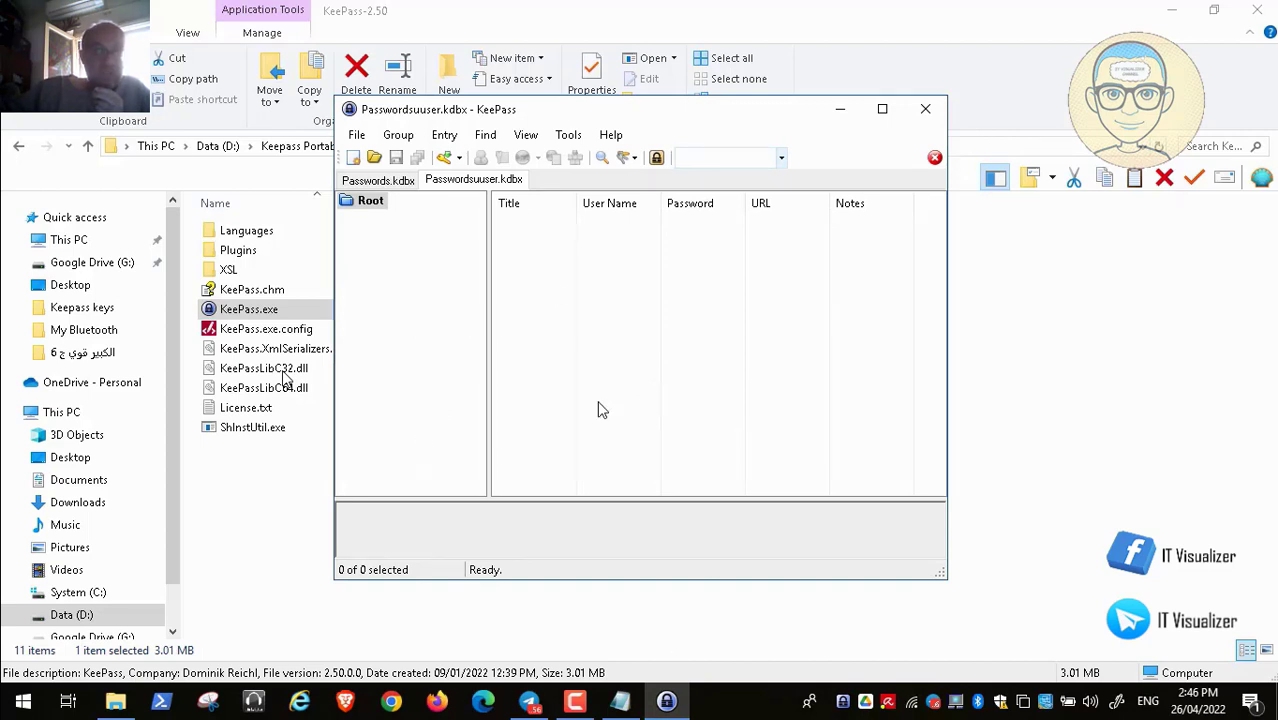
# Open the Passwordsadmin2.kdbx database file via File > Open
pyautogui.click(357, 135)
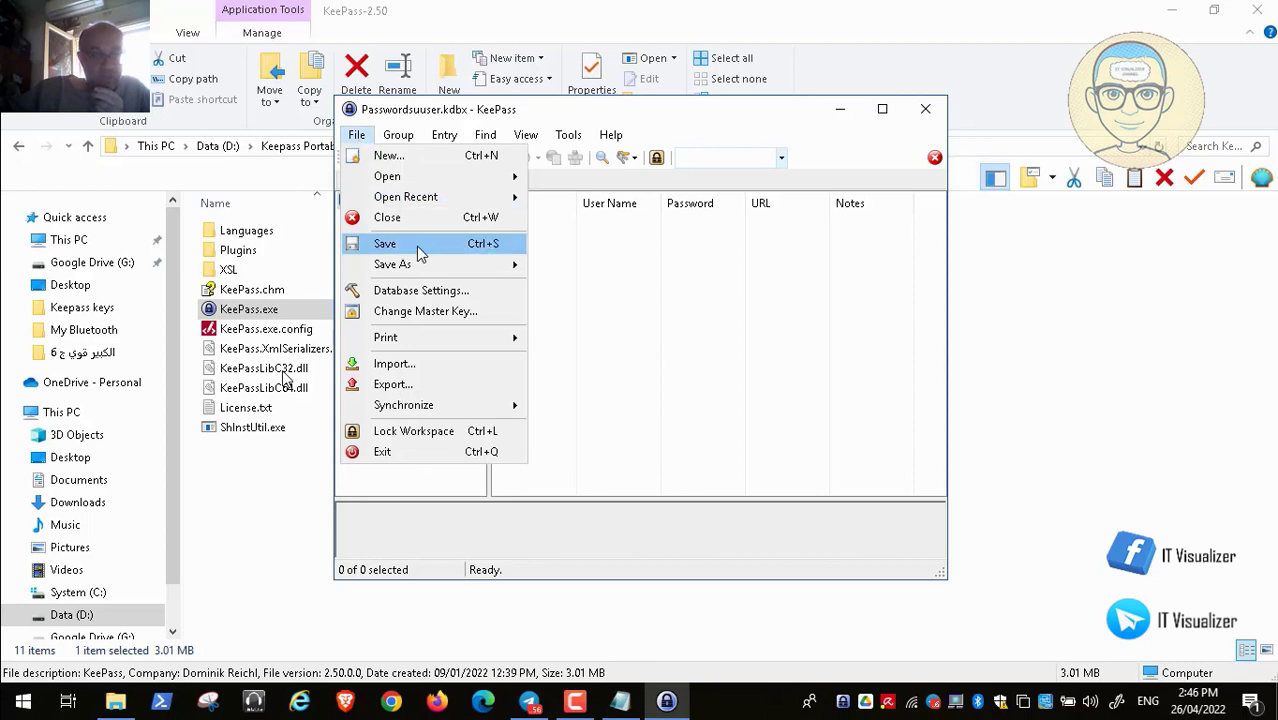
pyautogui.moveTo(443, 180)
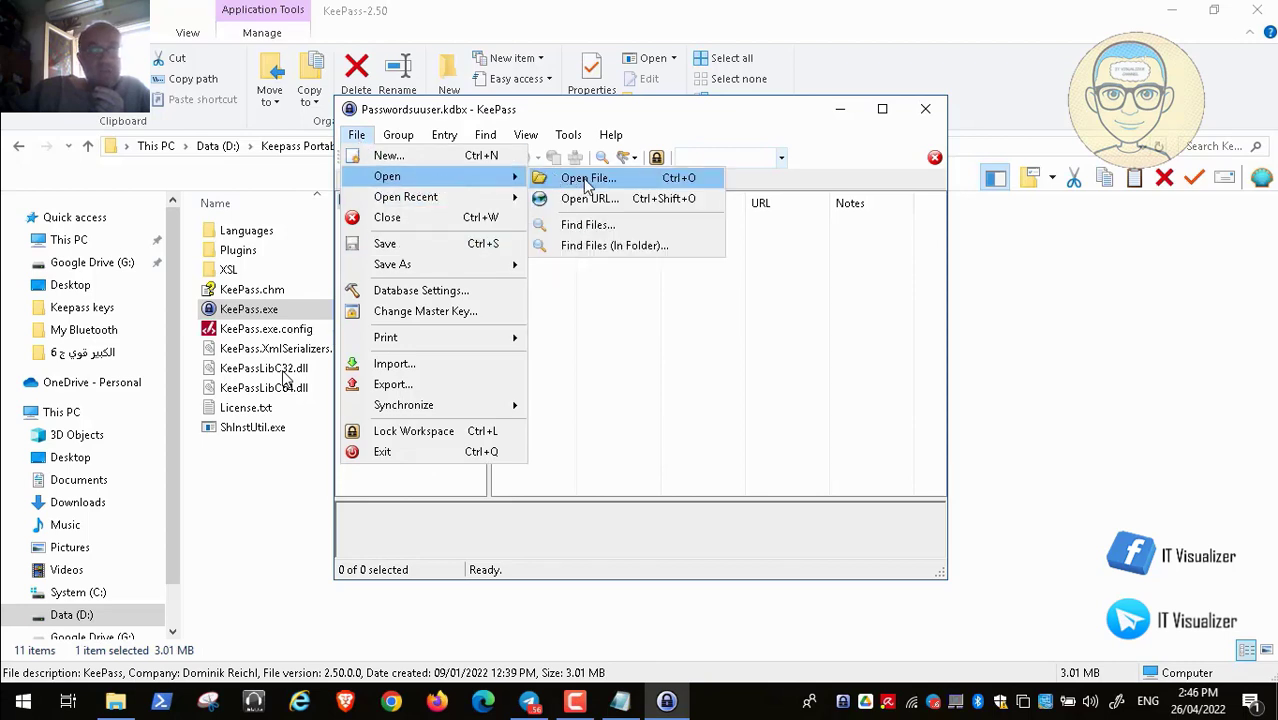
pyautogui.click(588, 178)
pyautogui.click(595, 275)
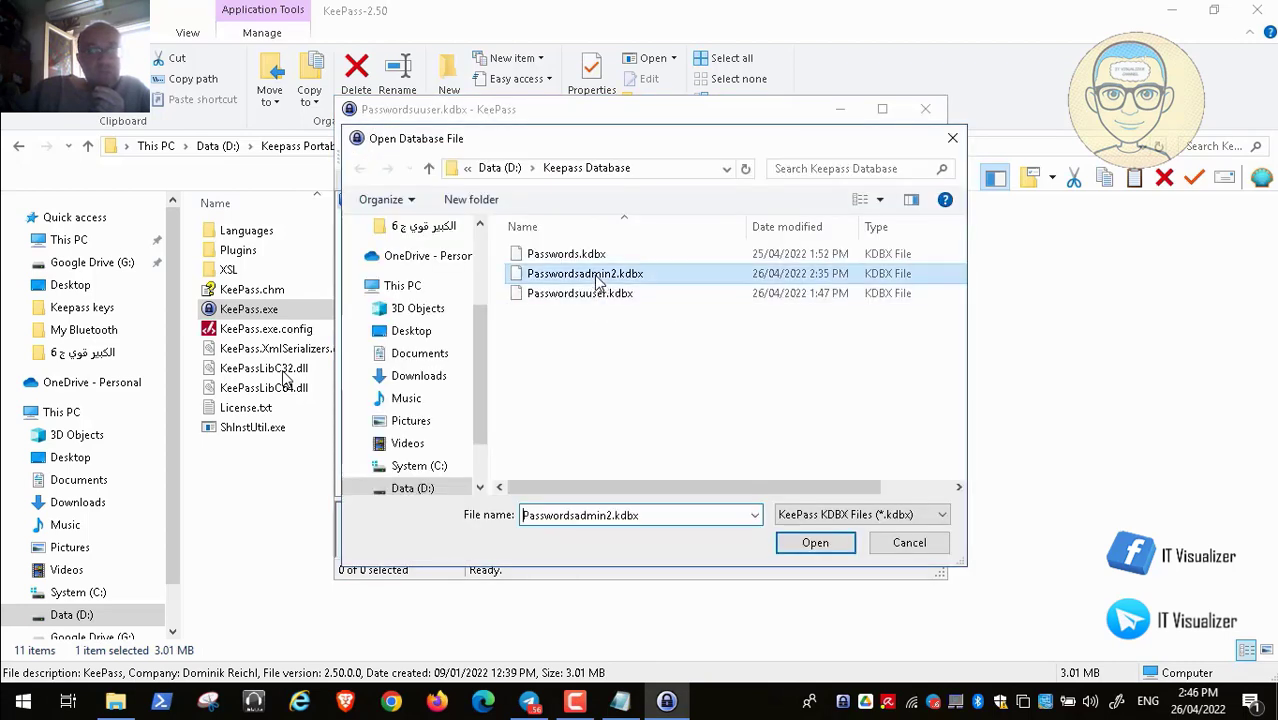
pyautogui.click(817, 543)
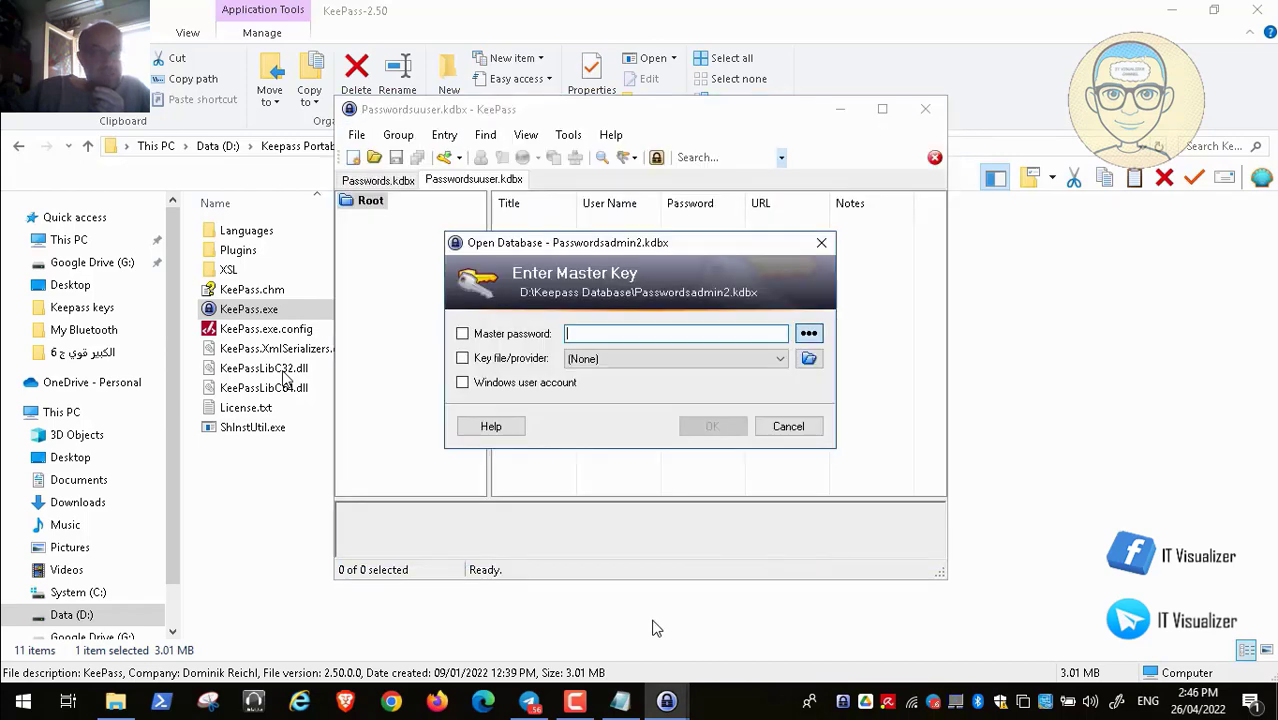
# Paste the fourth notes password as master password, add Keyadmin2.keyx key file, and unlock
pyautogui.click(620, 700)
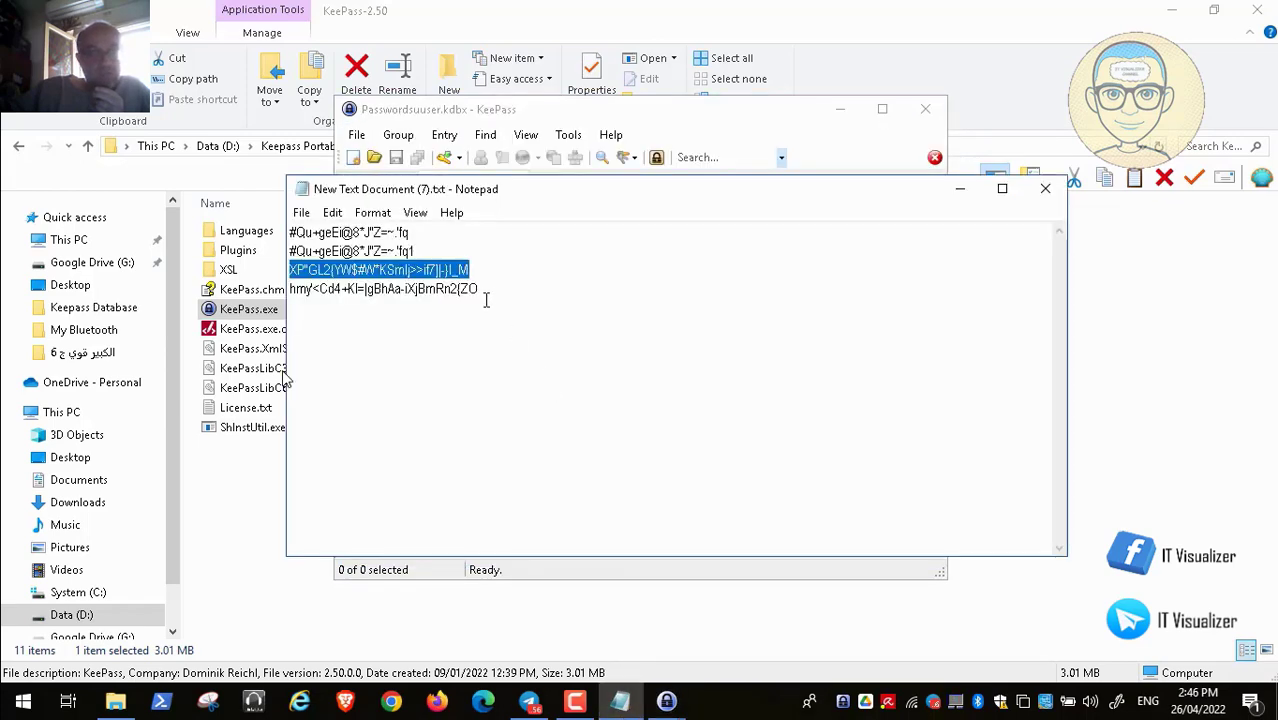
pyautogui.moveTo(481, 288); pyautogui.dragTo(288, 286)
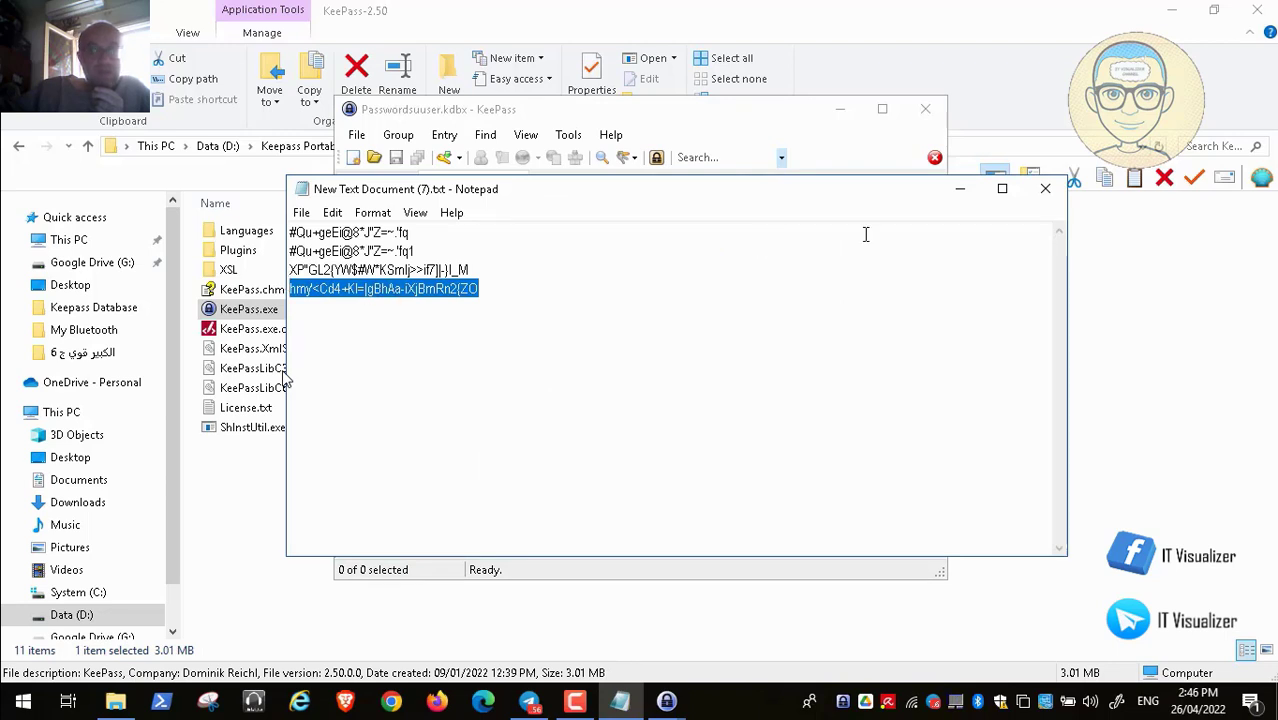
pyautogui.click(959, 189)
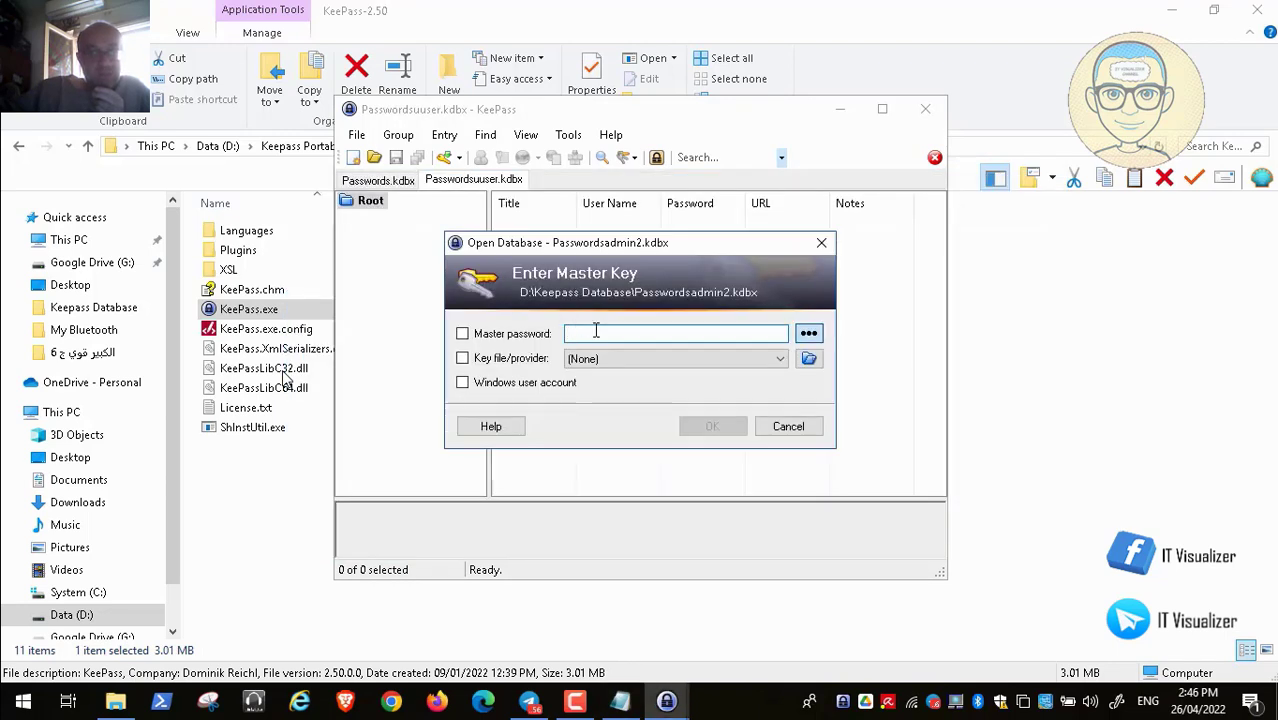
pyautogui.hotkey('ctrl', 'v')
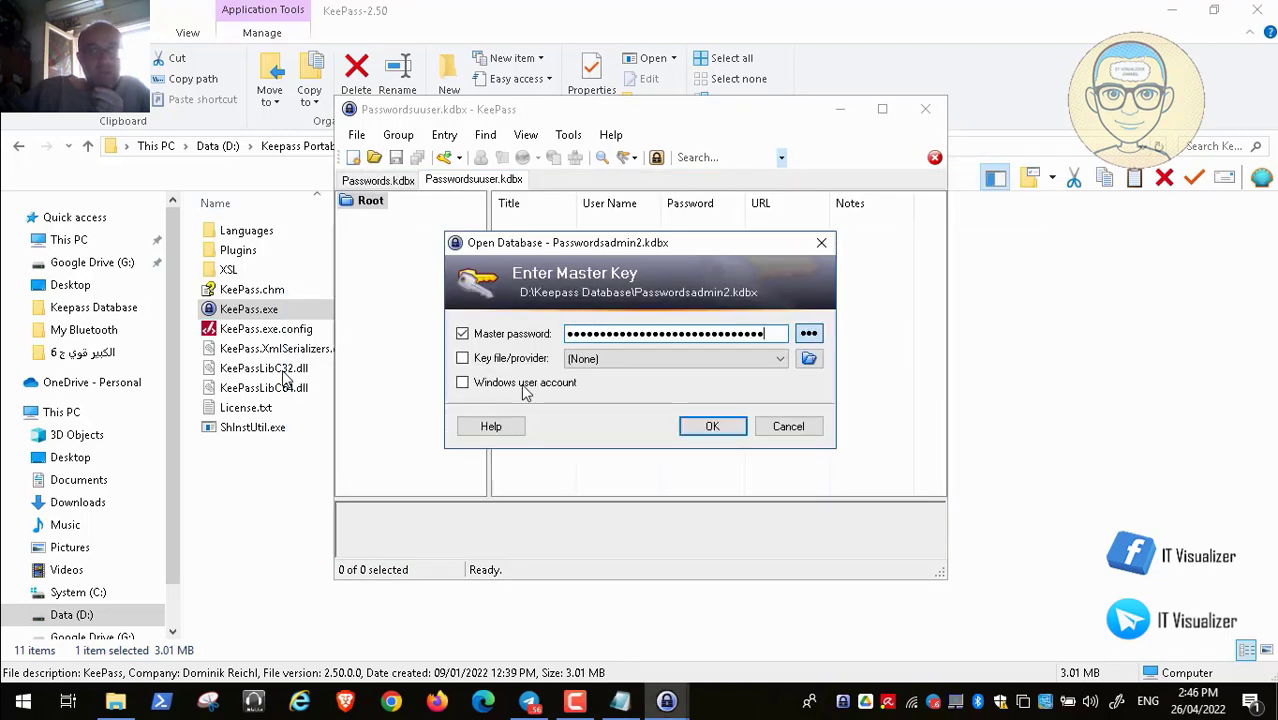
pyautogui.click(809, 360)
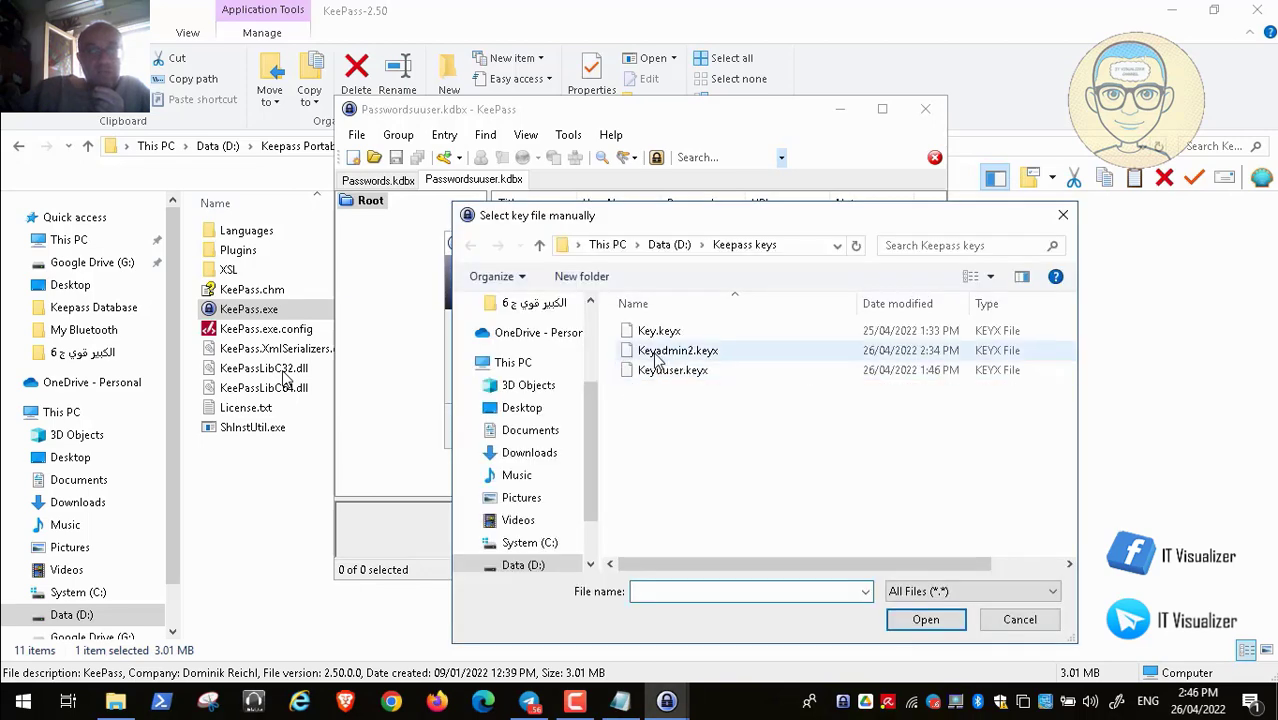
pyautogui.click(672, 352)
pyautogui.click(924, 619)
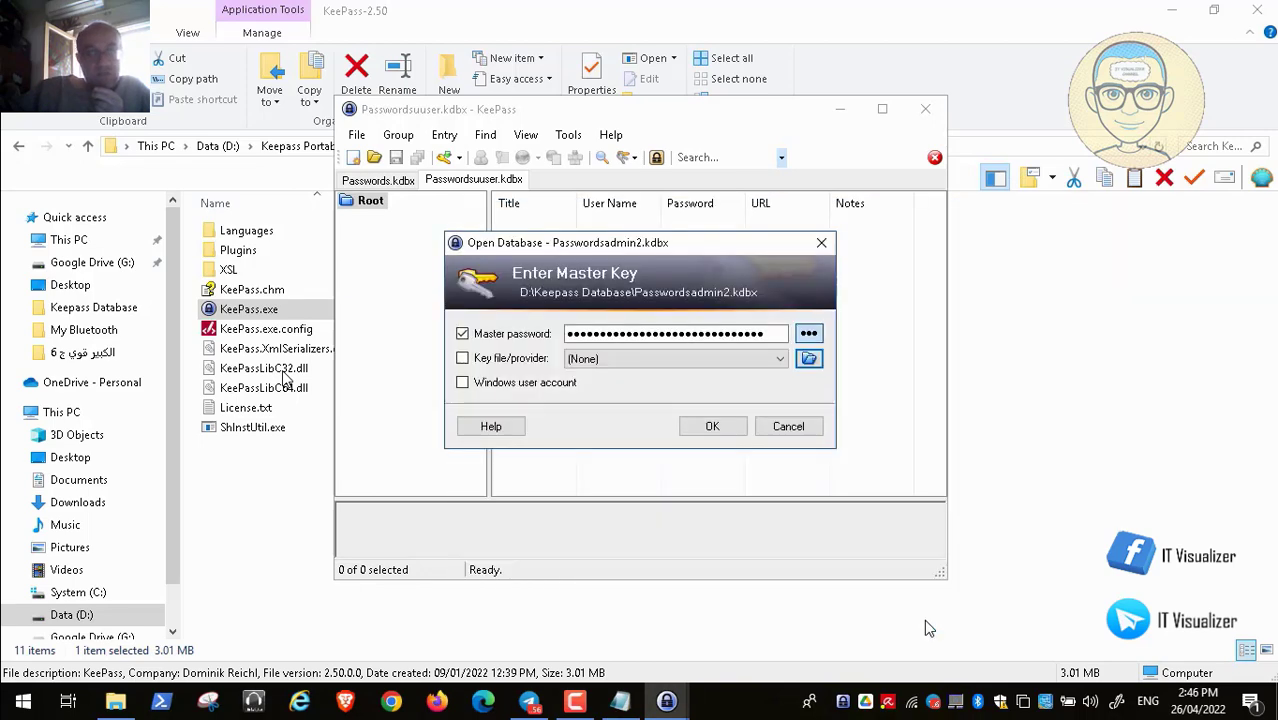
pyautogui.click(712, 426)
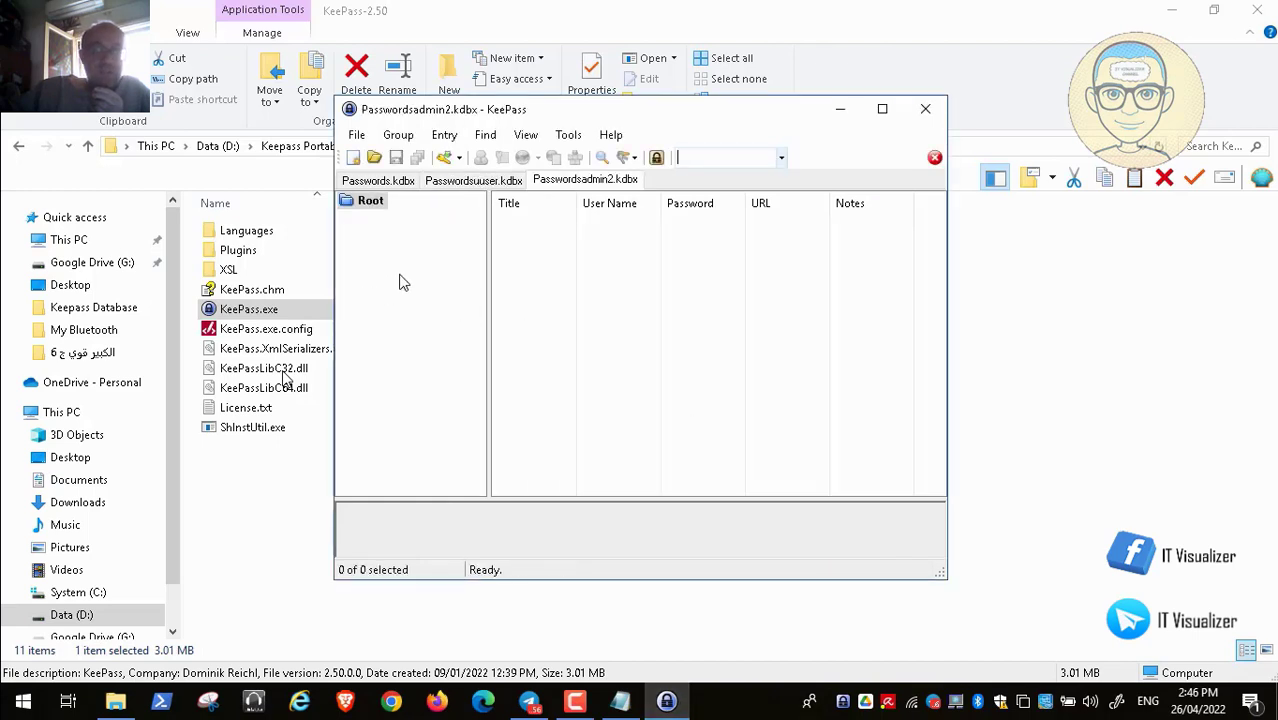
# Reopen Passwords.kdbx, view its e-mail entry's details, and close KeePass
pyautogui.click(356, 135)
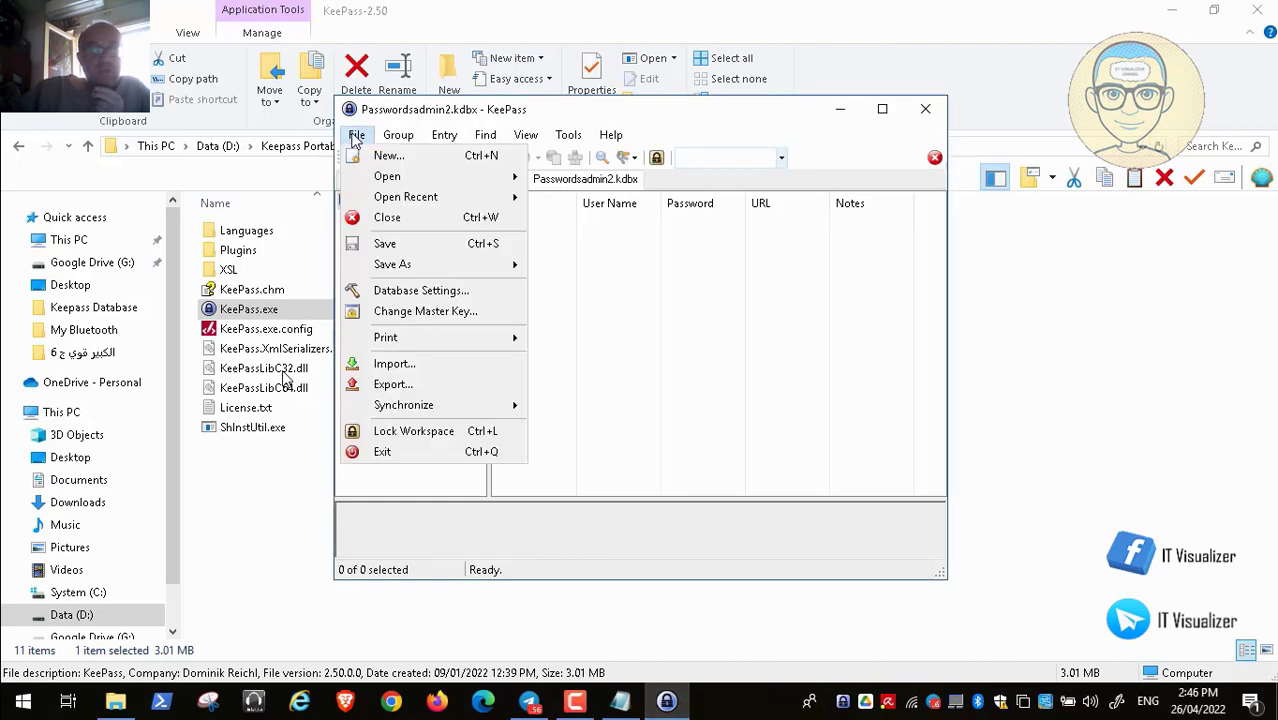
pyautogui.moveTo(388, 177)
pyautogui.click(673, 184)
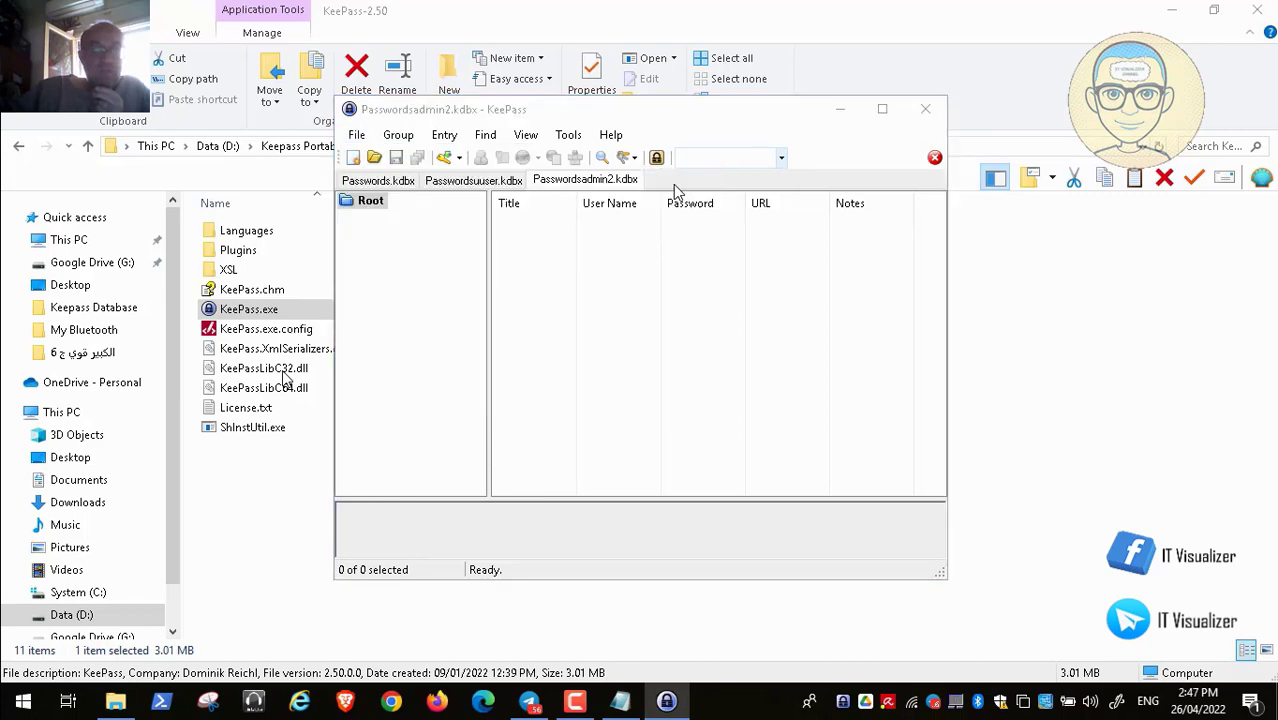
pyautogui.click(611, 257)
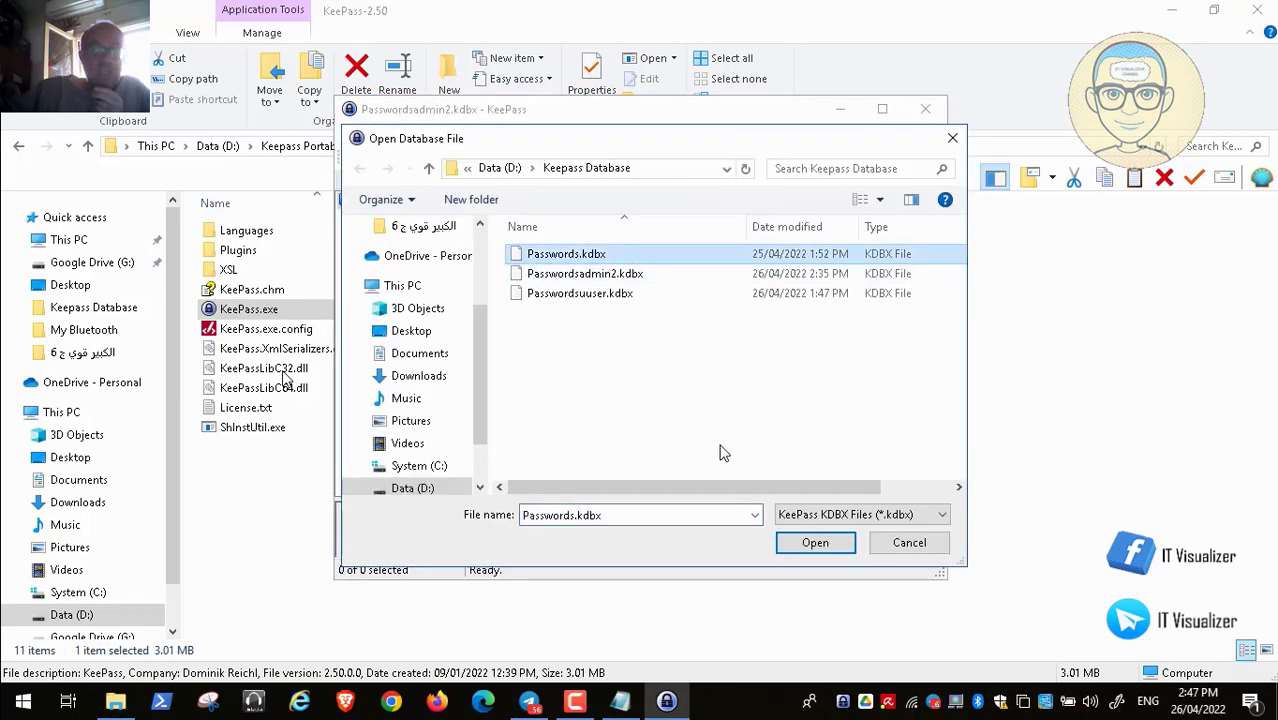
pyautogui.click(822, 544)
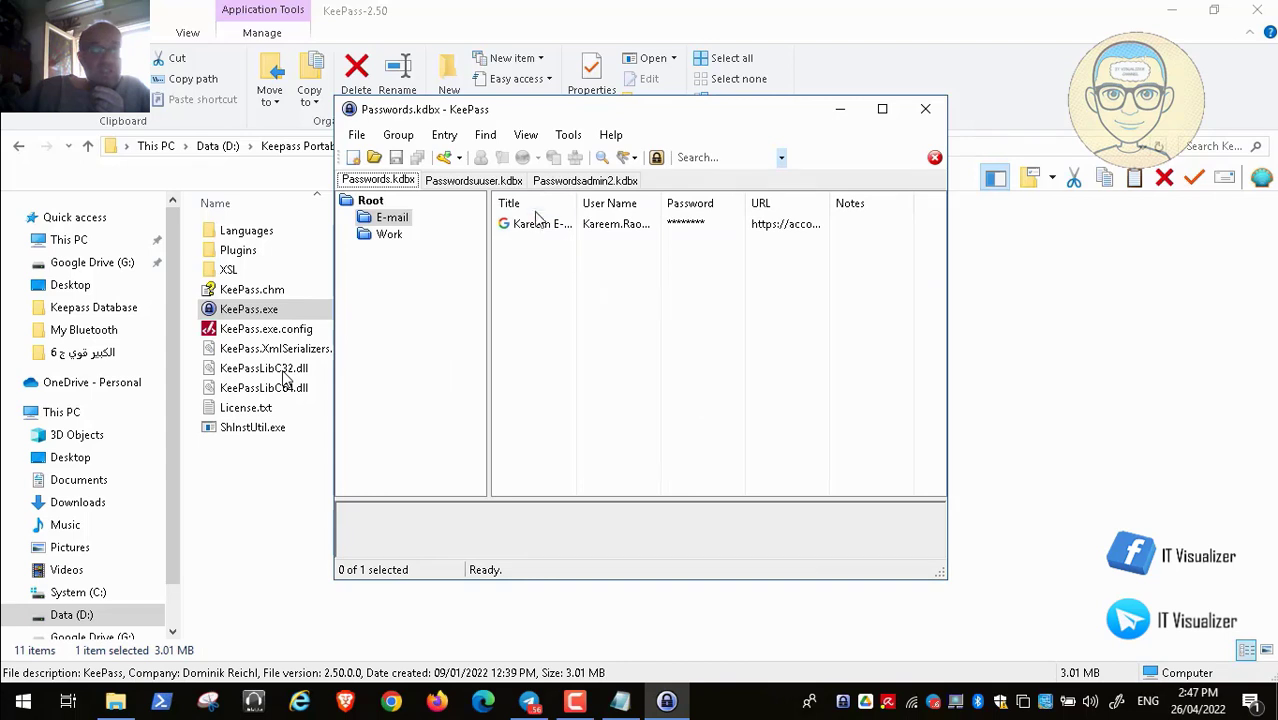
pyautogui.click(533, 230)
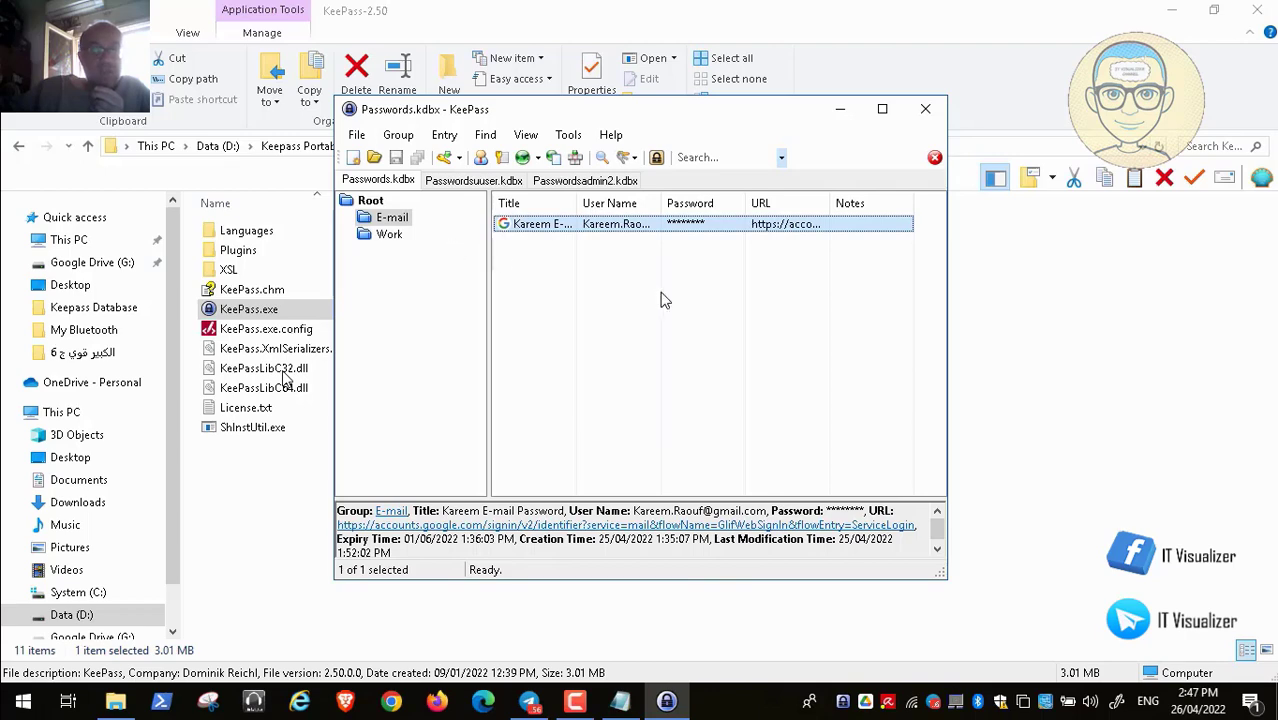
pyautogui.click(926, 112)
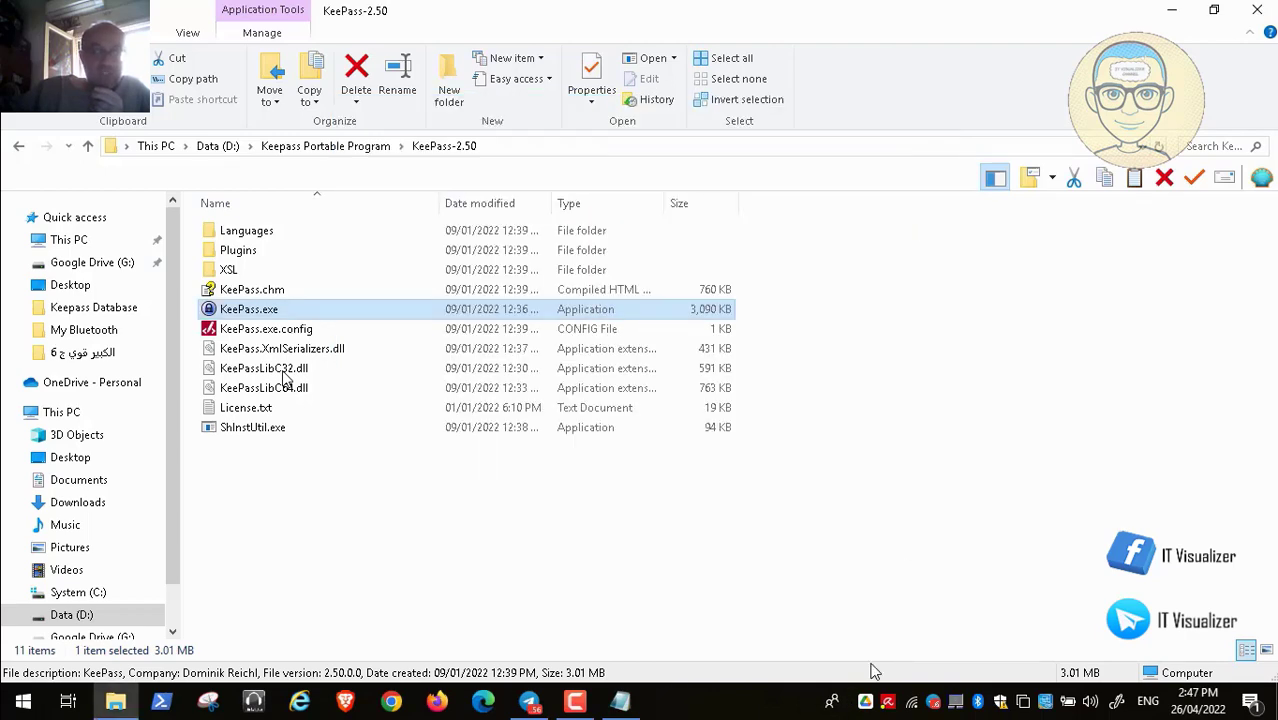
# Close the KeePass-2.50 Explorer window and the password notes, handling the save prompt
pyautogui.click(1257, 10)
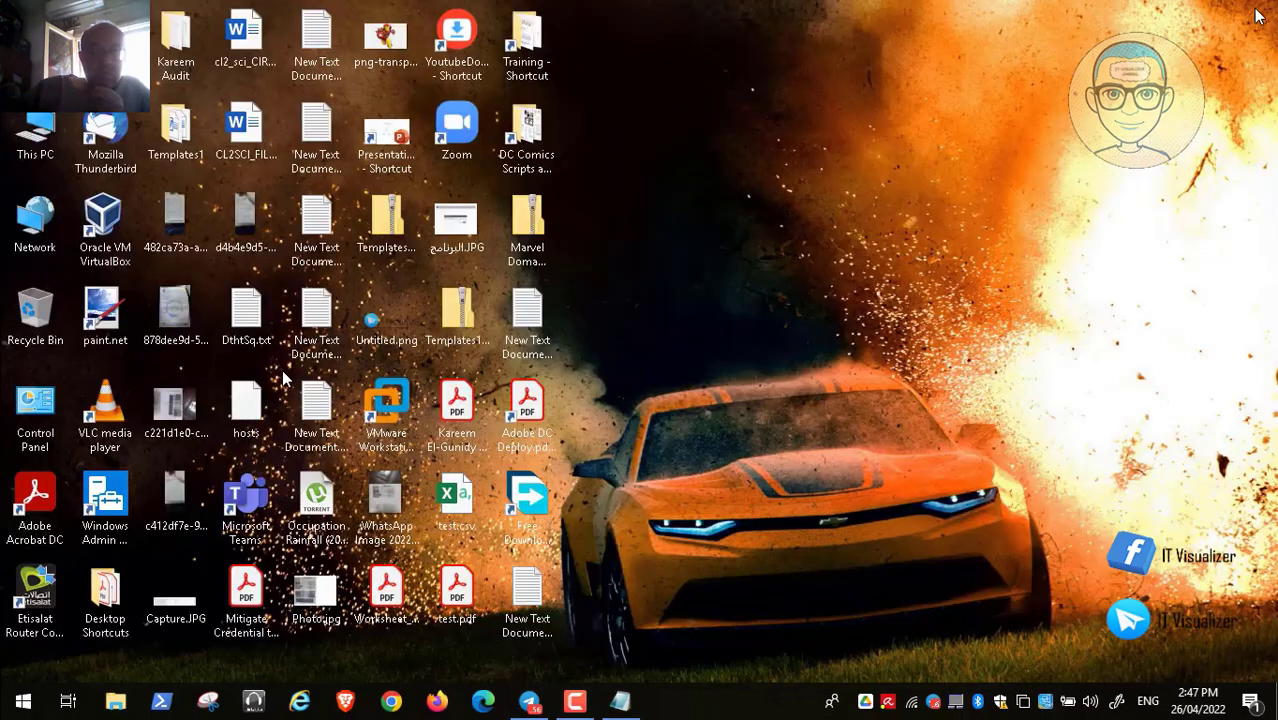
pyautogui.click(621, 702)
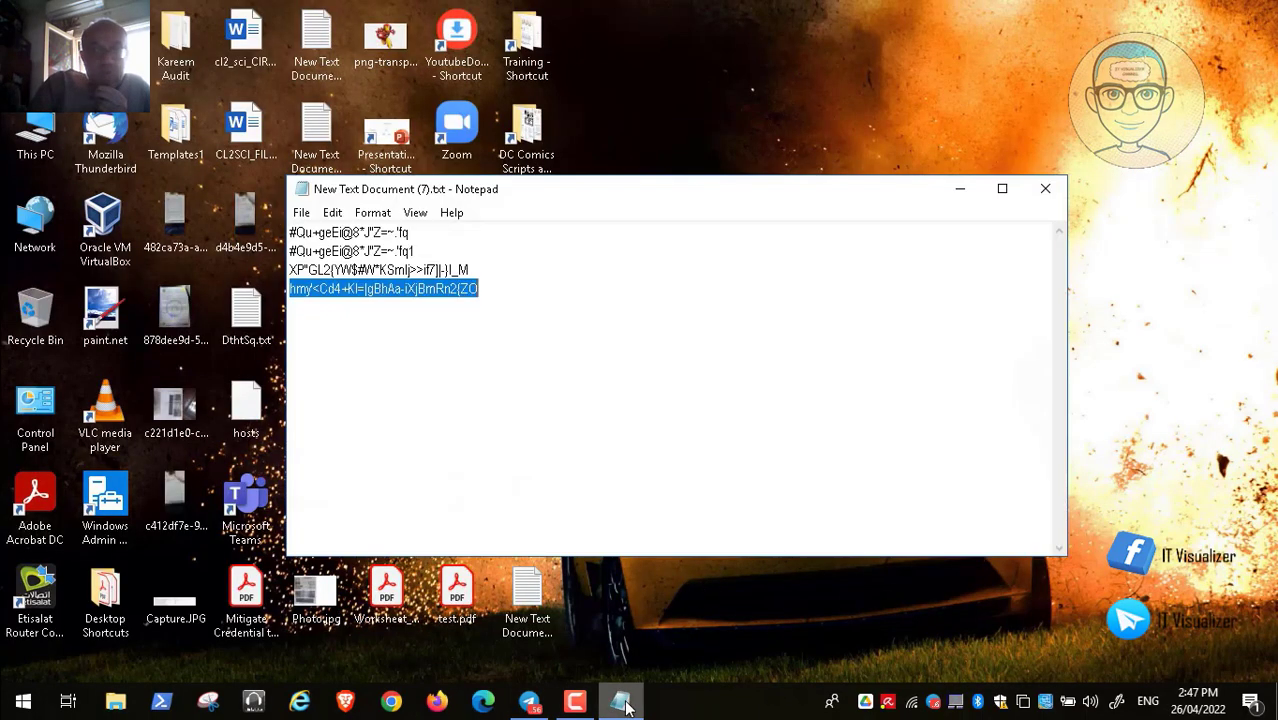
pyautogui.click(1044, 195)
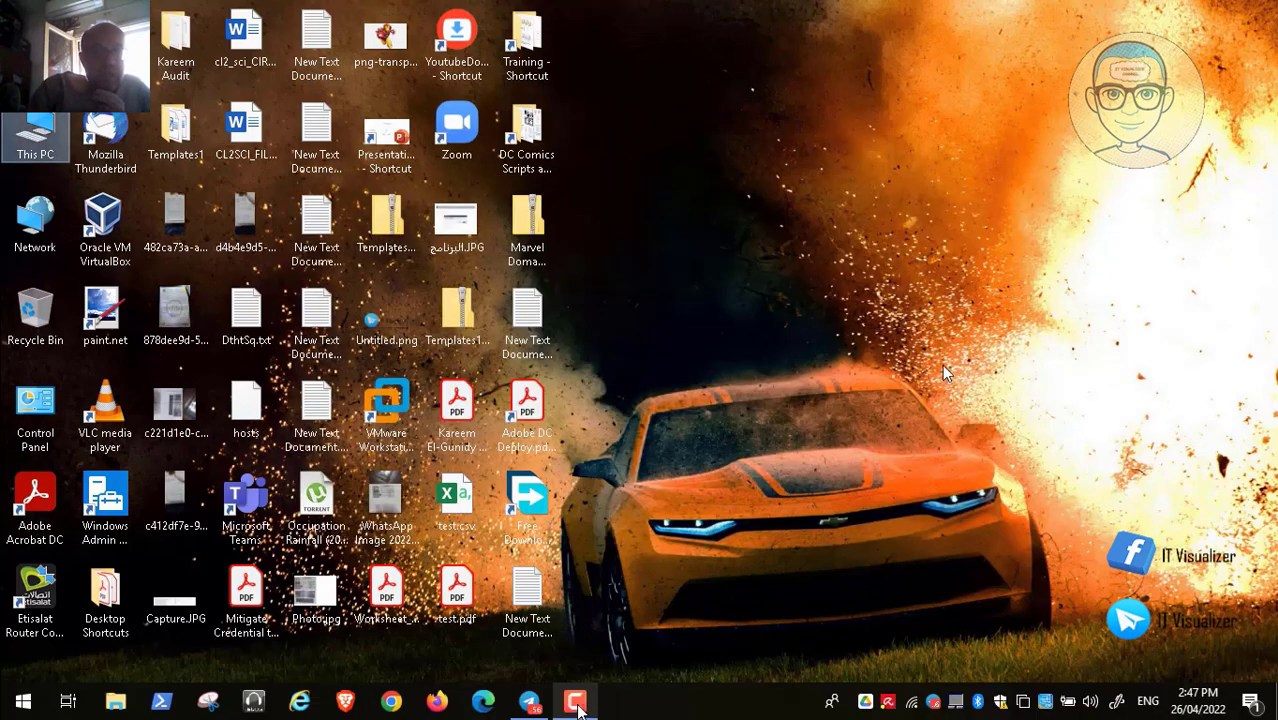
pyautogui.doubleClick(542, 238)
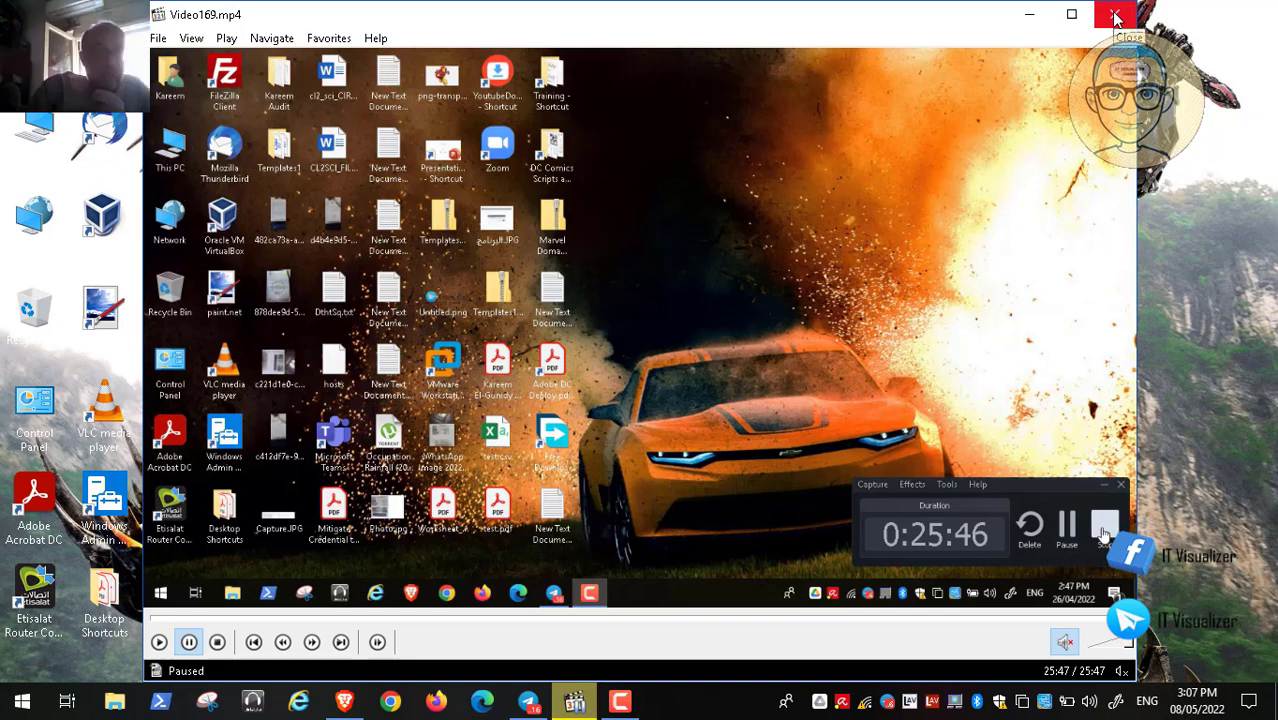
pyautogui.click(1116, 17)
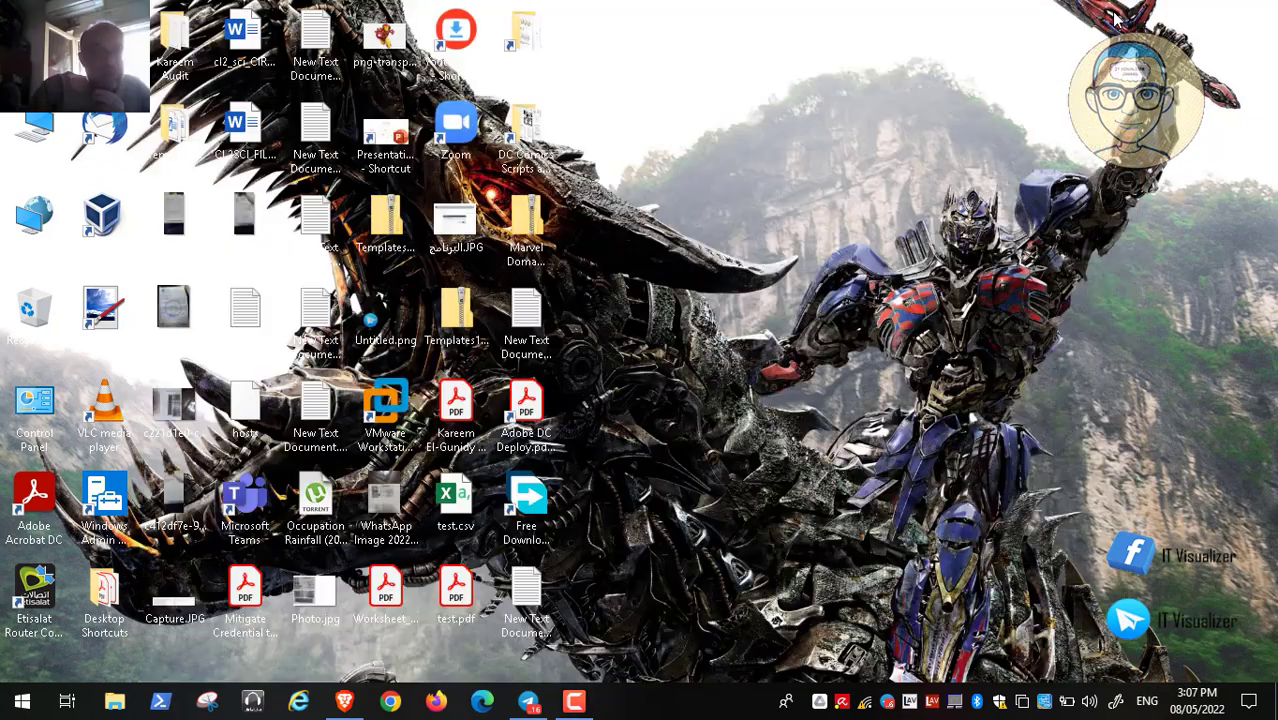
# Scroll the GeeksEngine KeePass article down to the Enhanced clipboard method section
pyautogui.click(344, 700)
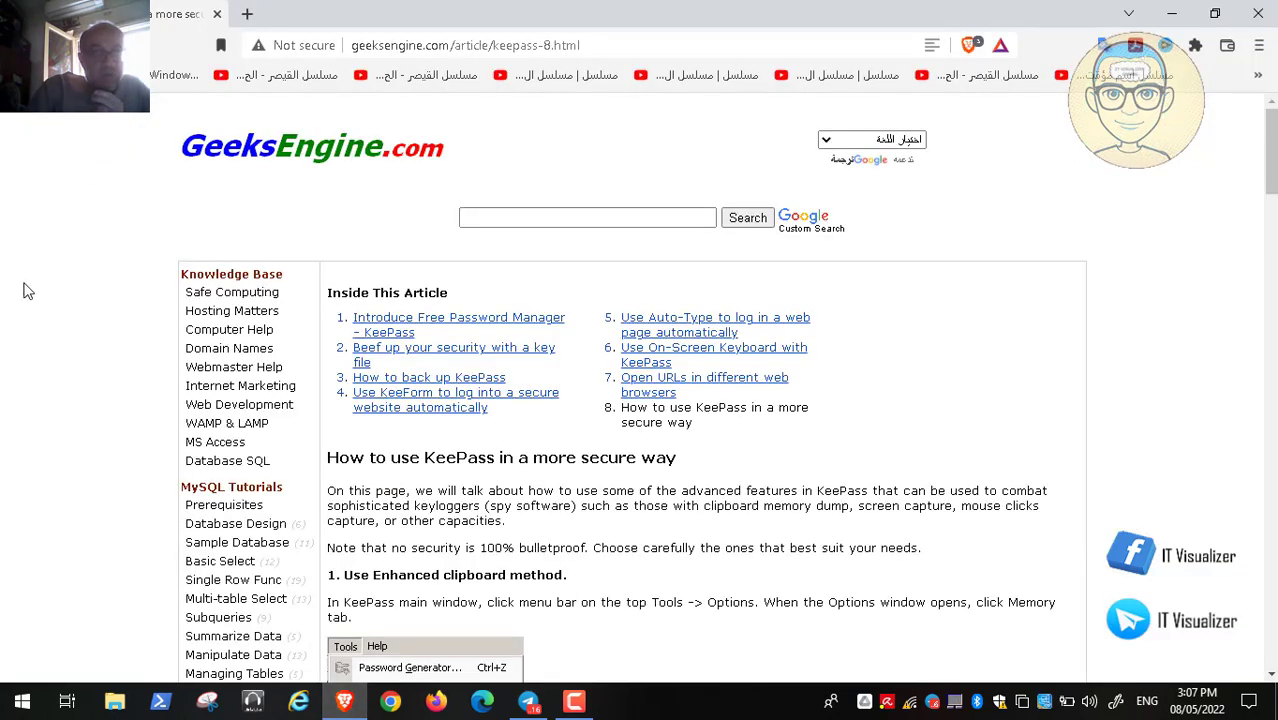
pyautogui.scroll(-3, 4, 274)
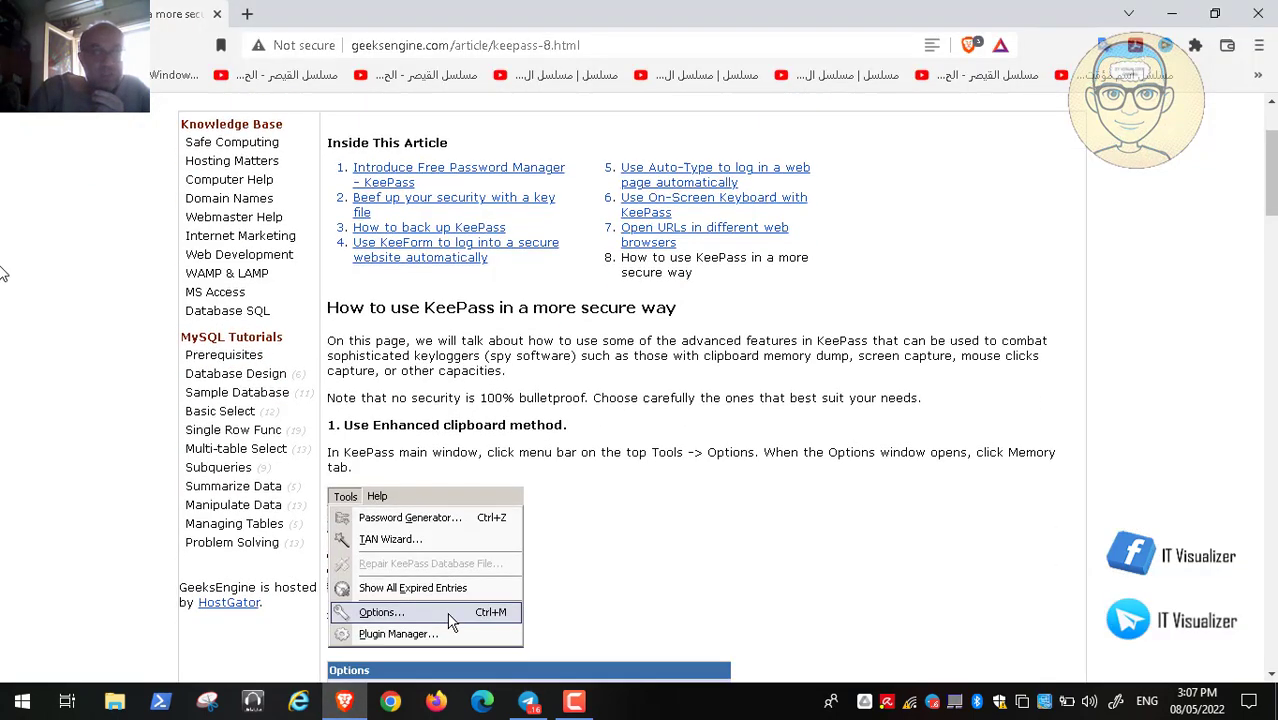
pyautogui.scroll(-1, 4, 274)
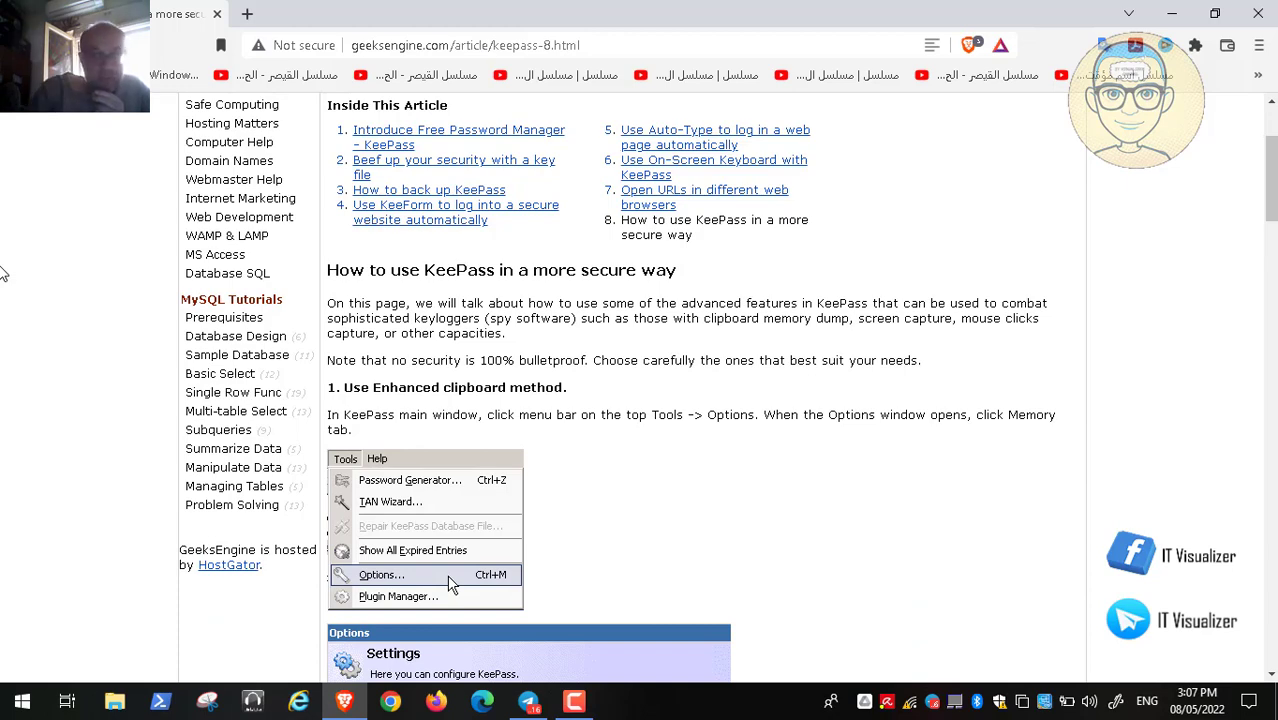
pyautogui.scroll(-3, 4, 274)
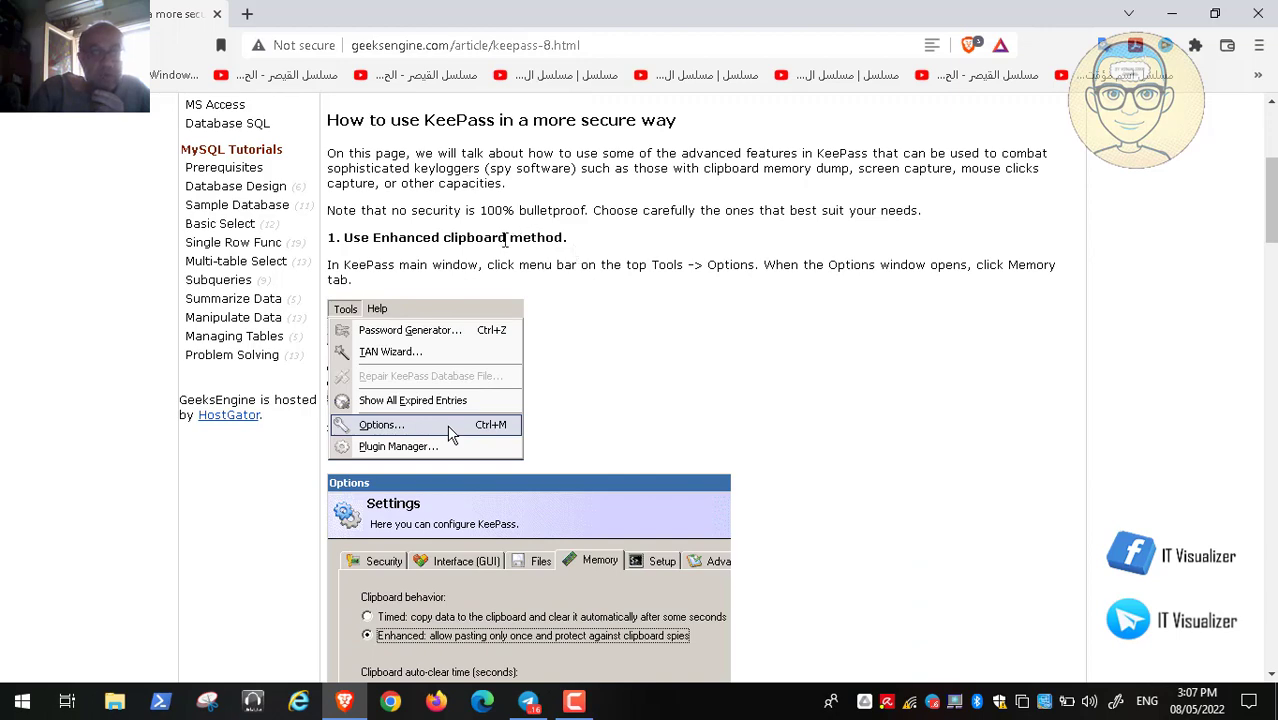
pyautogui.scroll(-3, 688, 284)
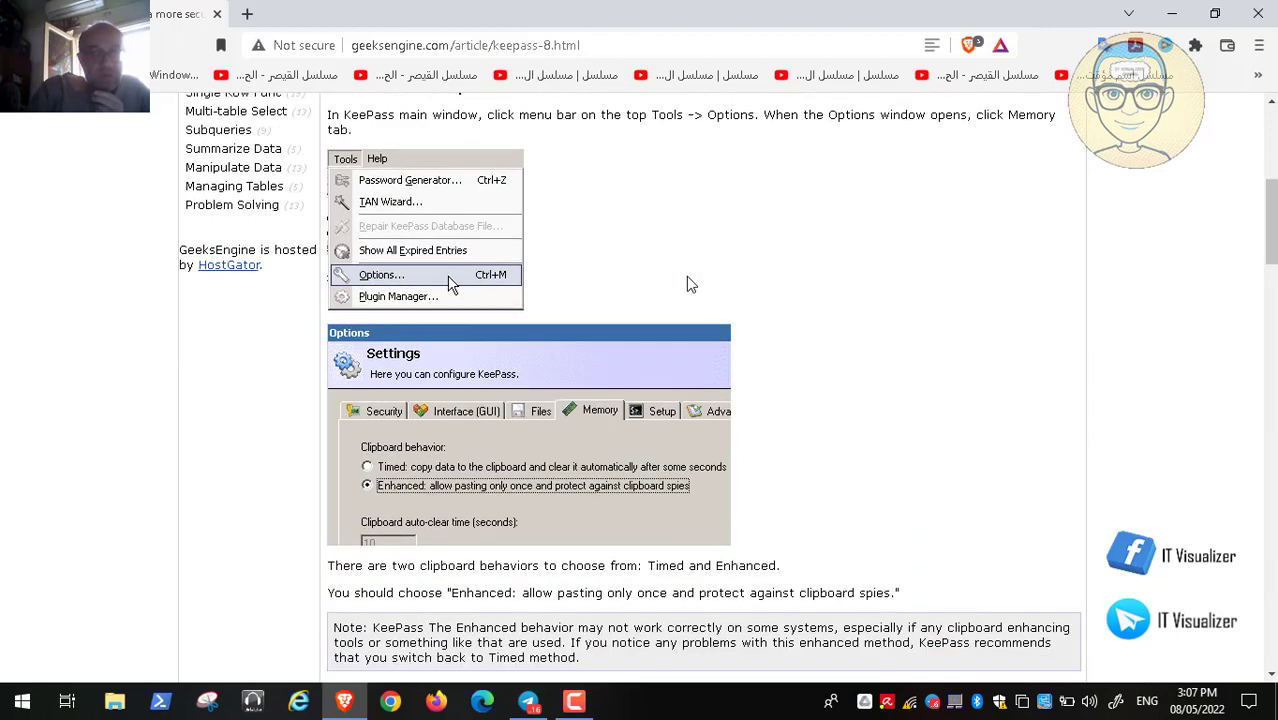
# Open This PC from the desktop and return to the article in Brave
pyautogui.click(1172, 13)
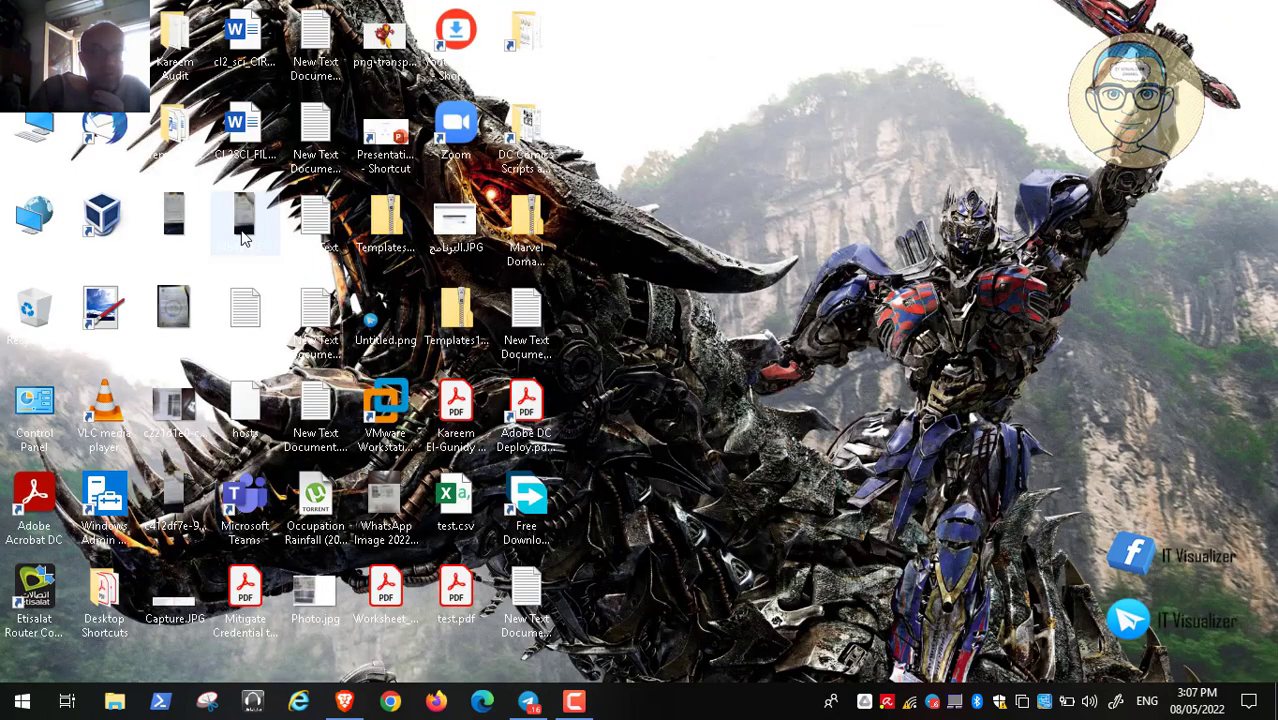
pyautogui.doubleClick(32, 130)
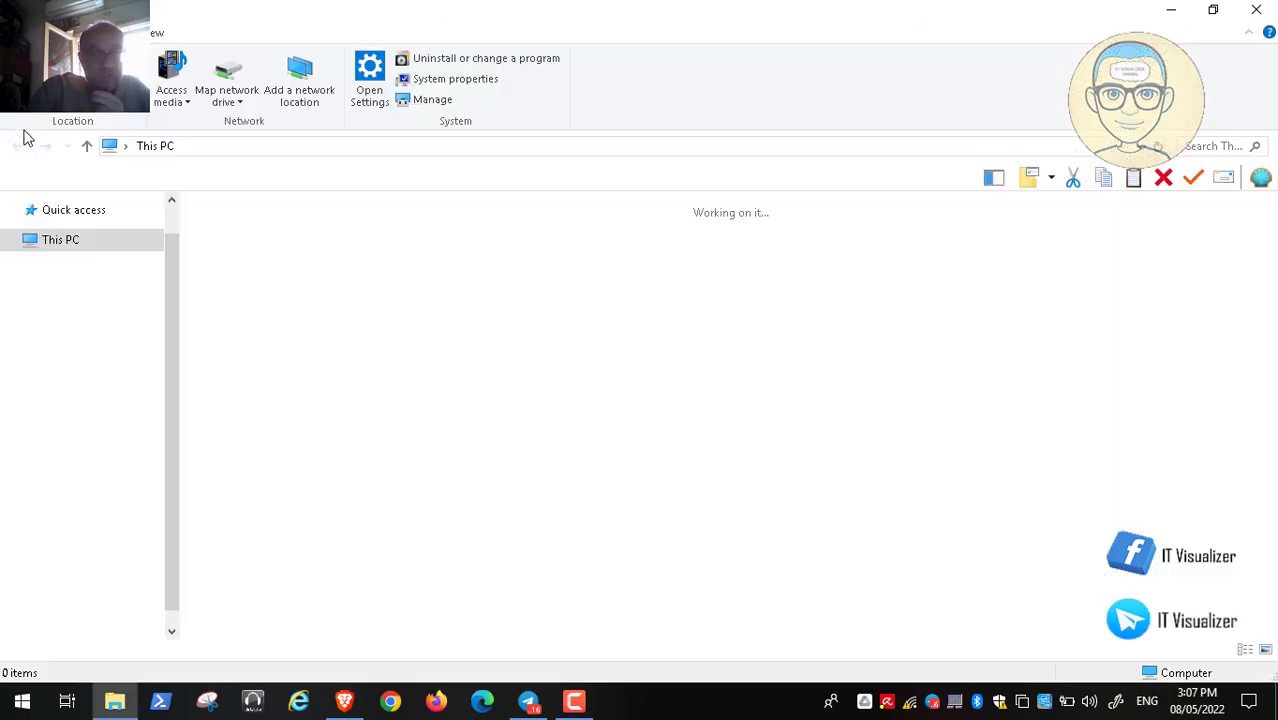
pyautogui.click(344, 700)
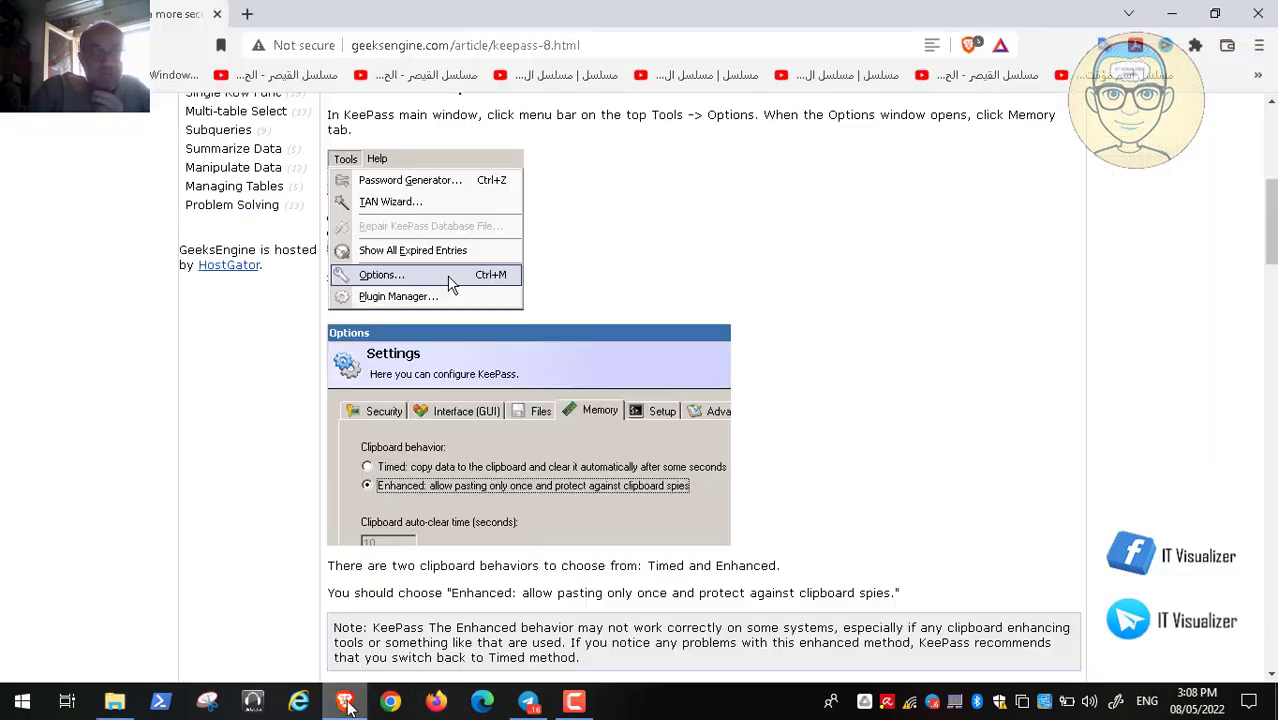
# Search 'keepassxc' in a new tab and go to keepassxc.org from the results
pyautogui.click(246, 17)
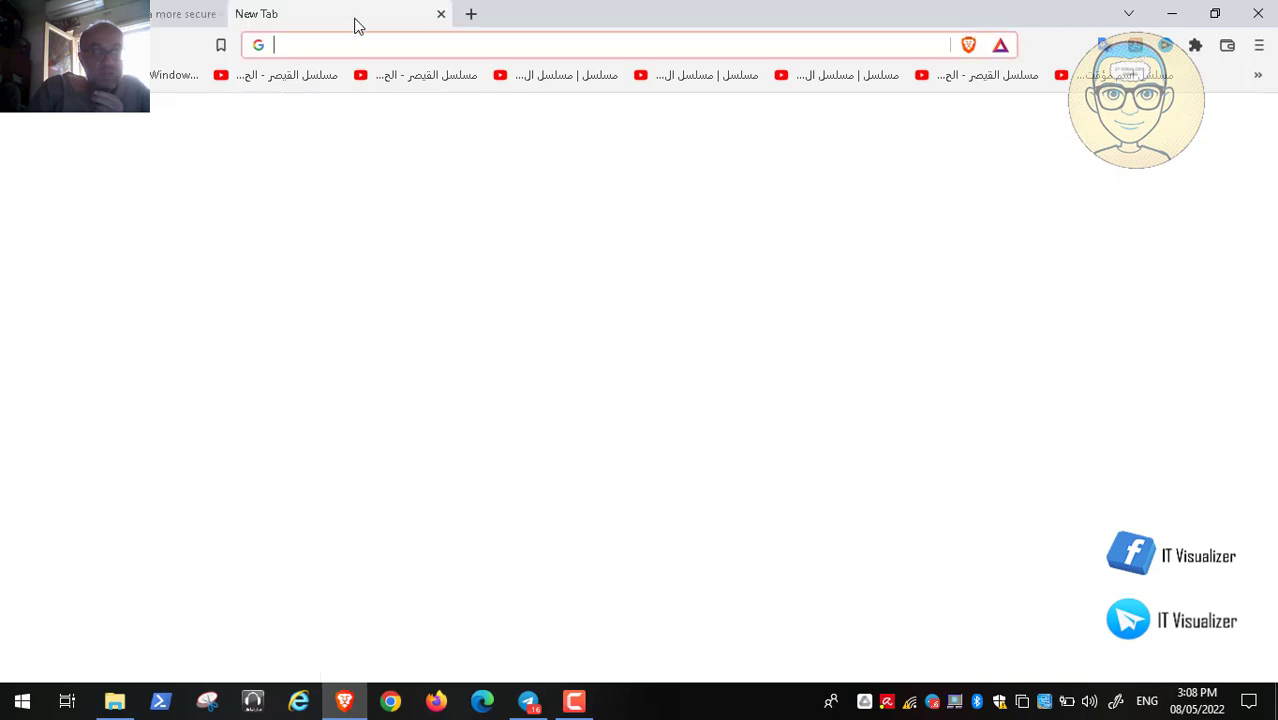
pyautogui.write('kee')
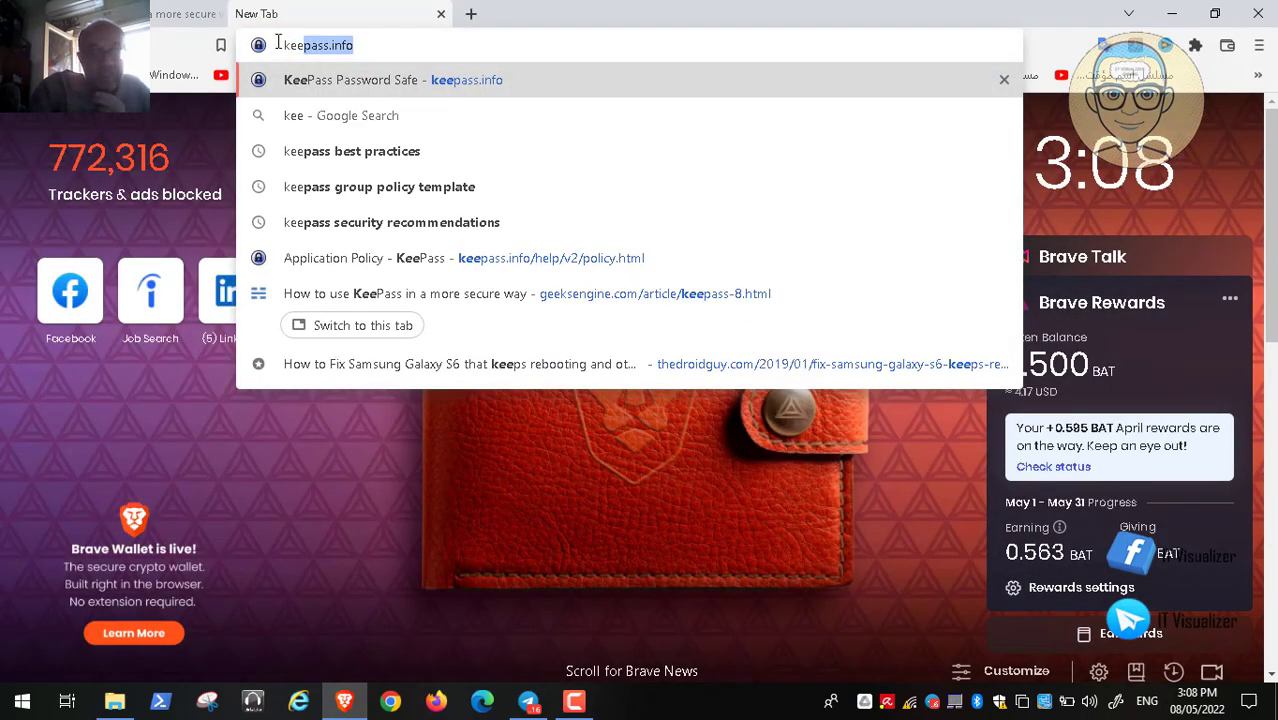
pyautogui.write('p')
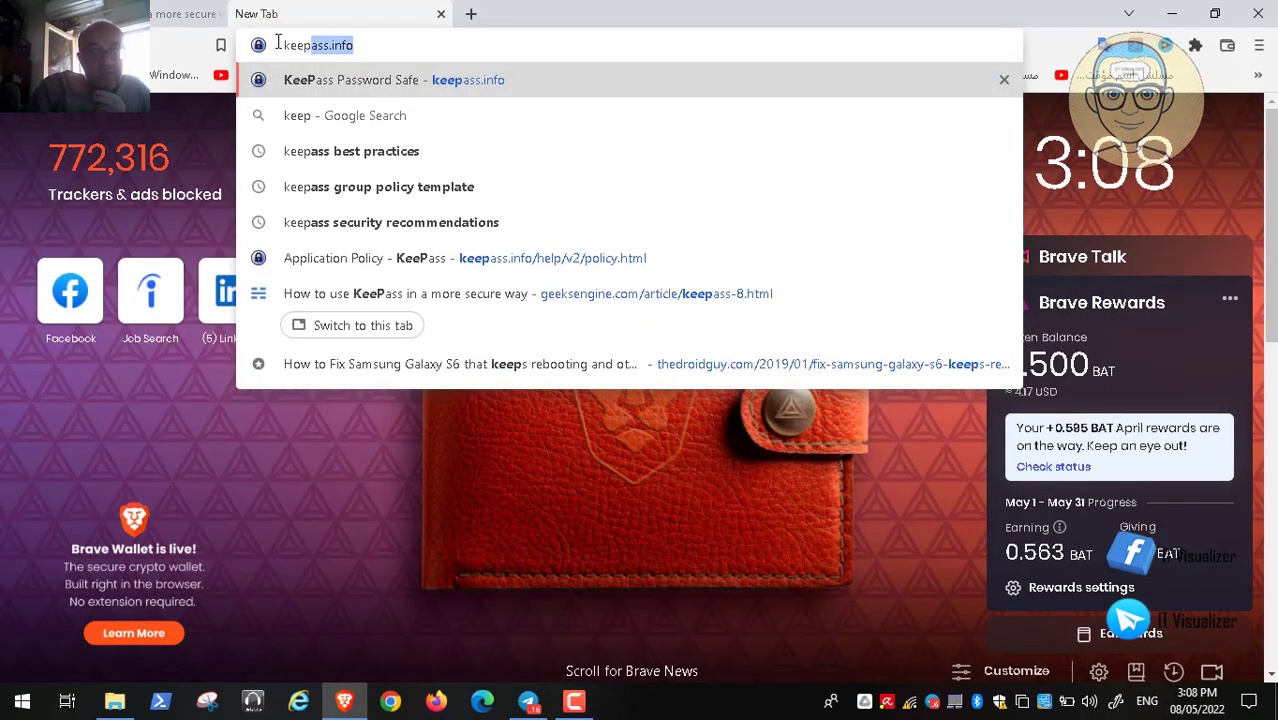
pyautogui.write('assxc')
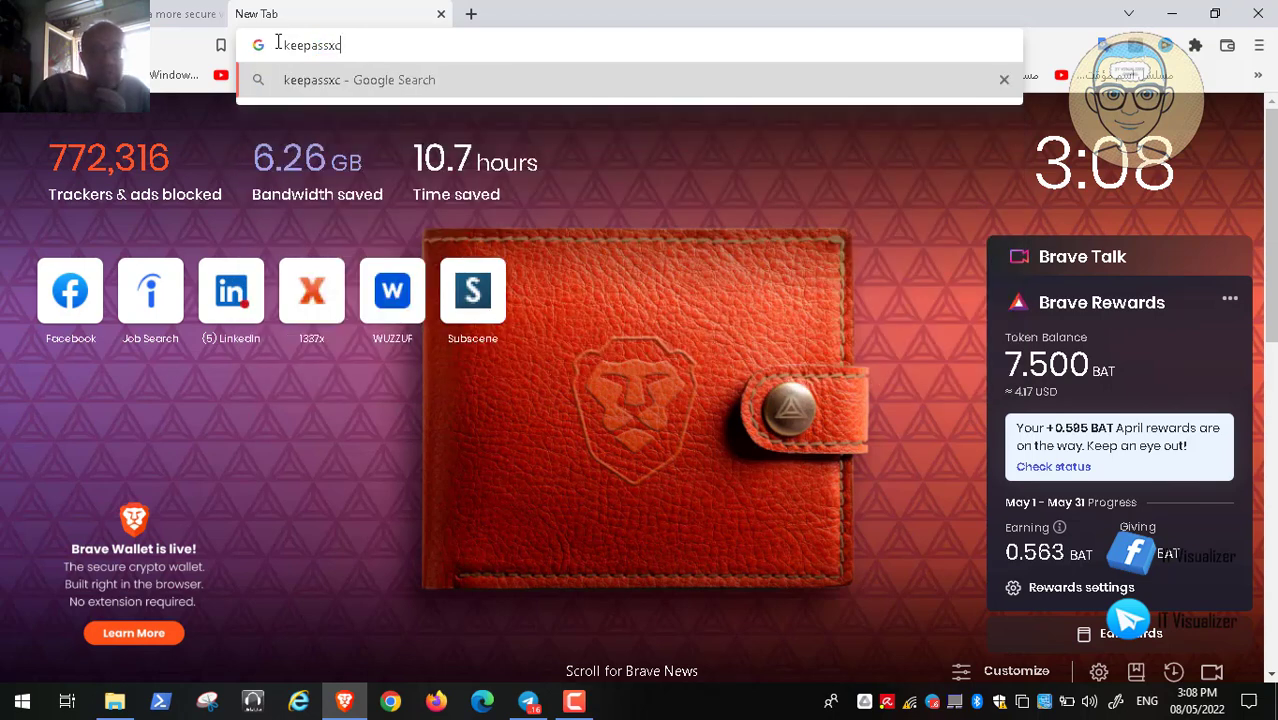
pyautogui.press('Return')
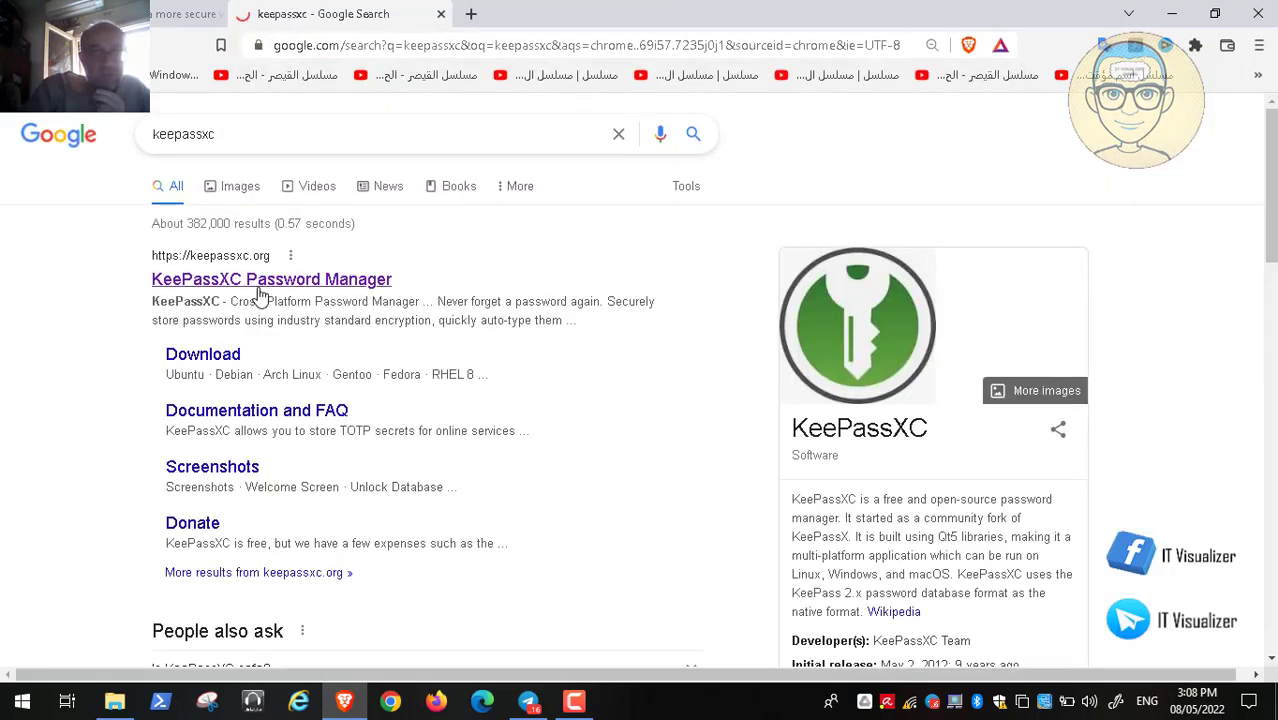
pyautogui.click(258, 286)
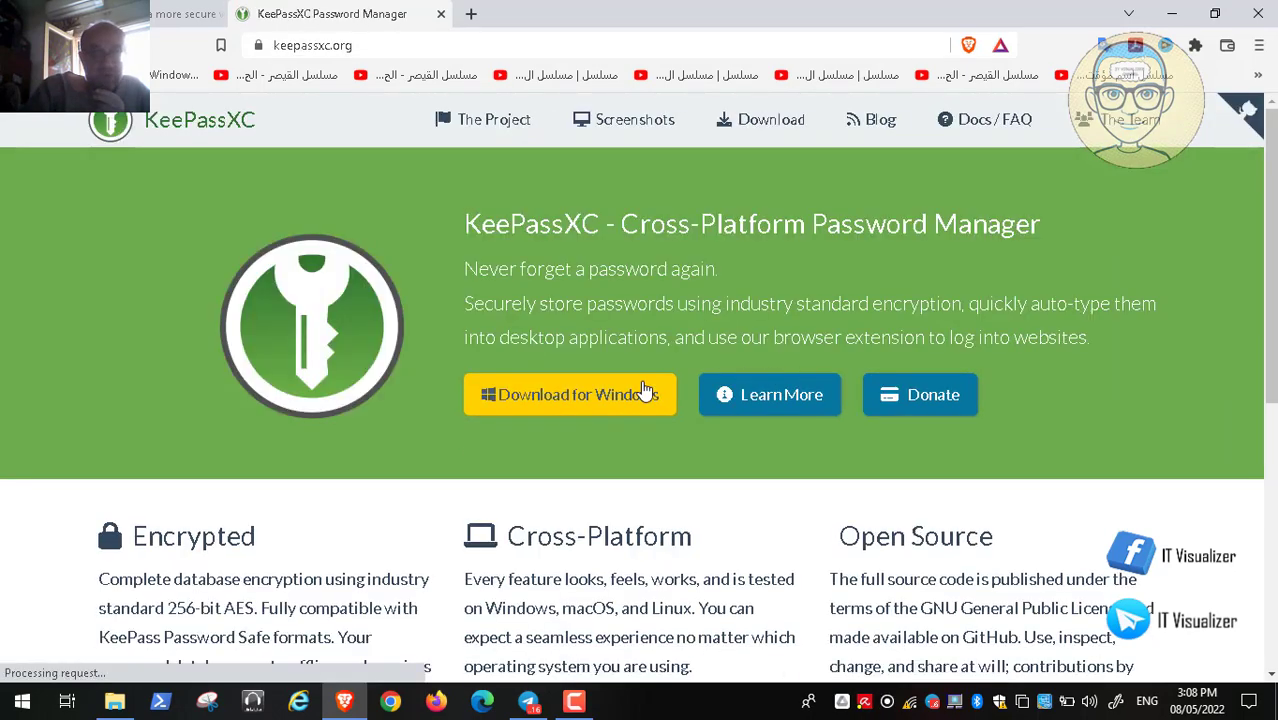
# Go to KeePassXC's Download for Windows page, then minimize Brave
pyautogui.click(585, 398)
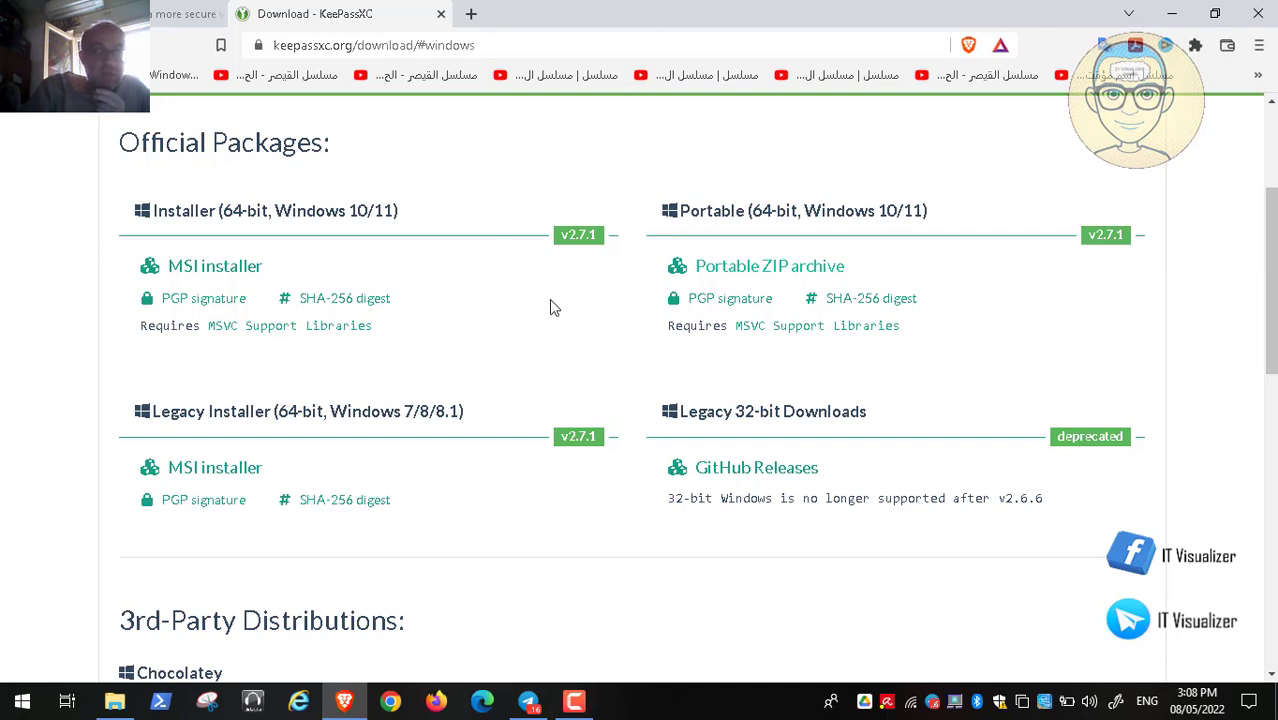
pyautogui.click(1172, 14)
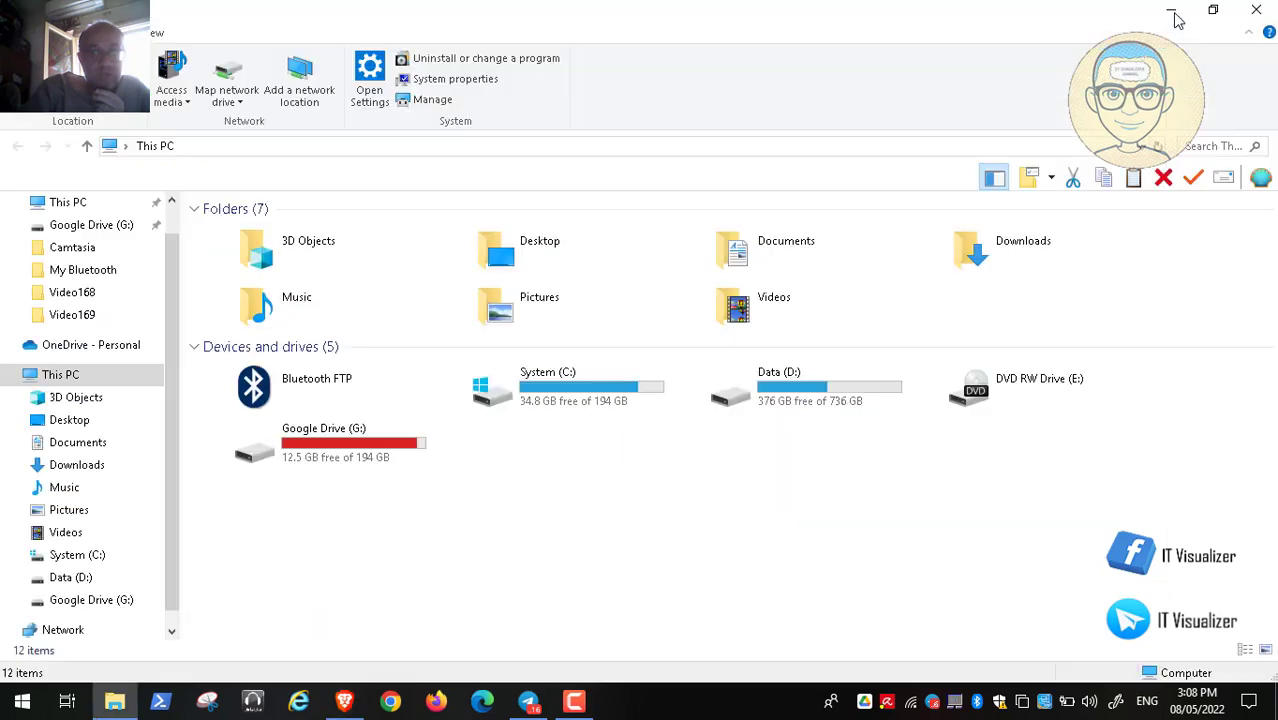
# Open Data (D:) and queue KeePassXC-2.7.1-Win64.zip in Free Download Manager from the pasted link
pyautogui.doubleClick(800, 398)
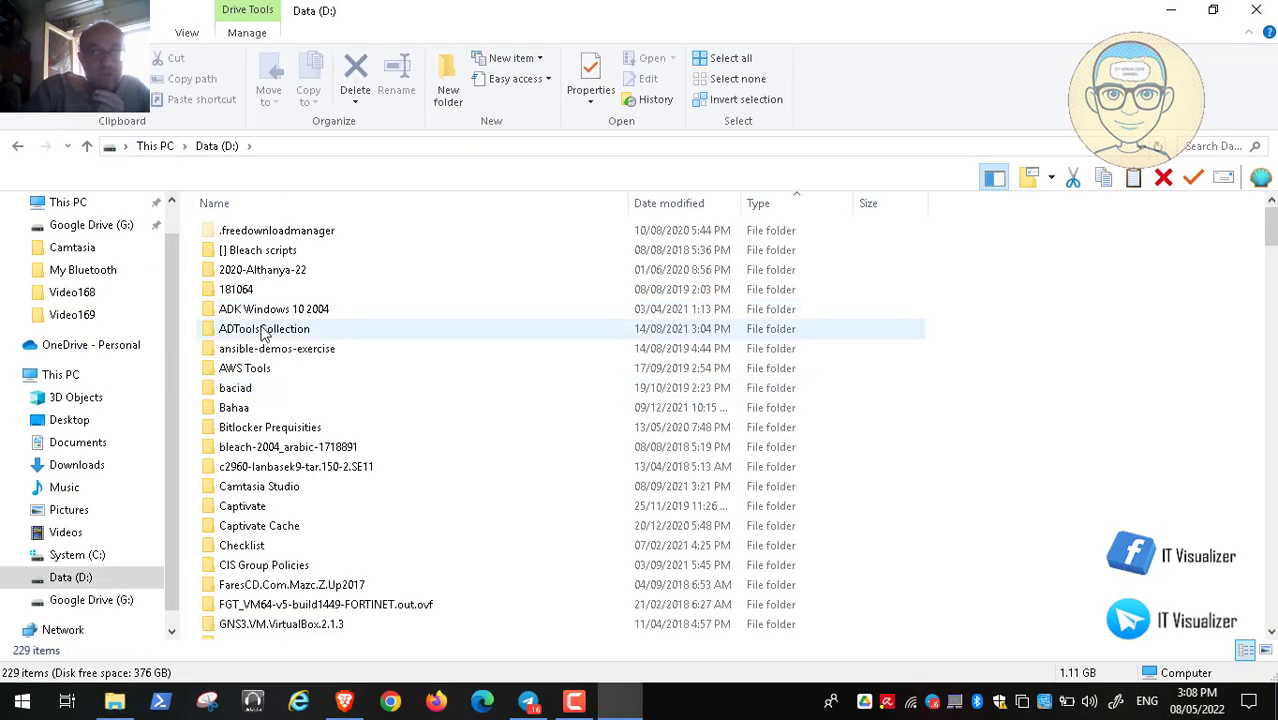
pyautogui.click(263, 333)
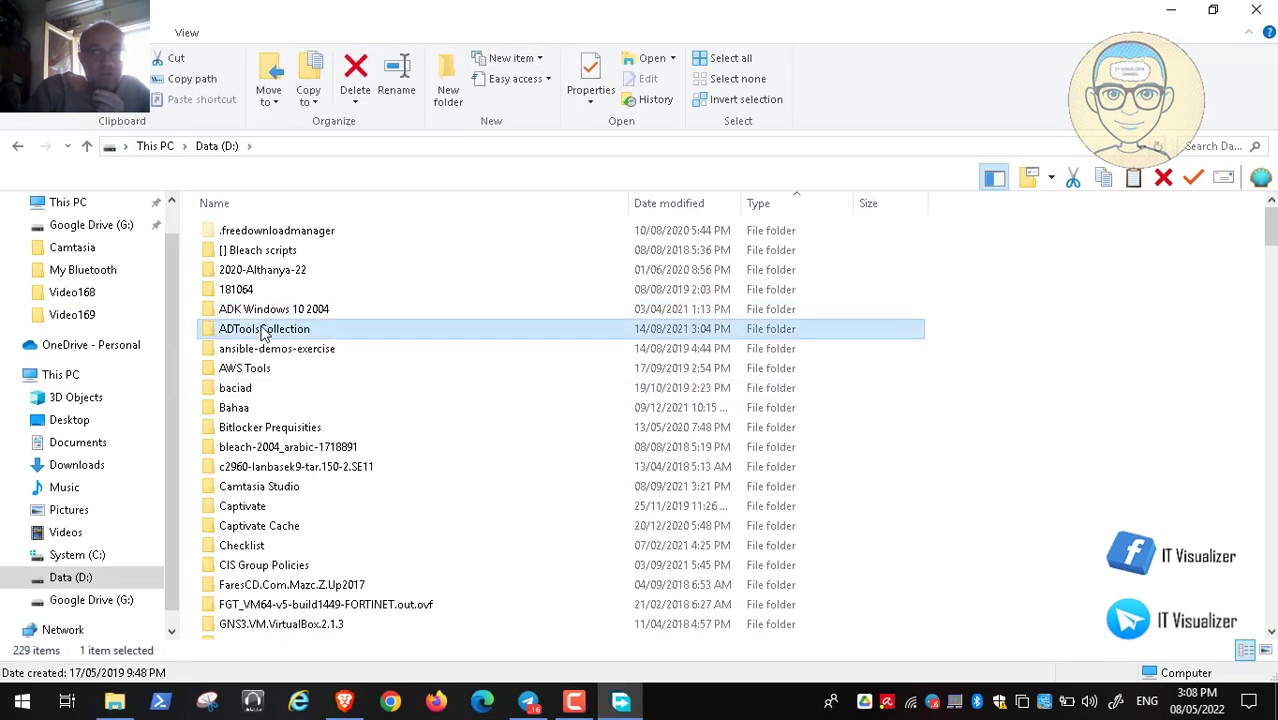
pyautogui.click(620, 702)
pyautogui.hotkey('ctrl', 'v')
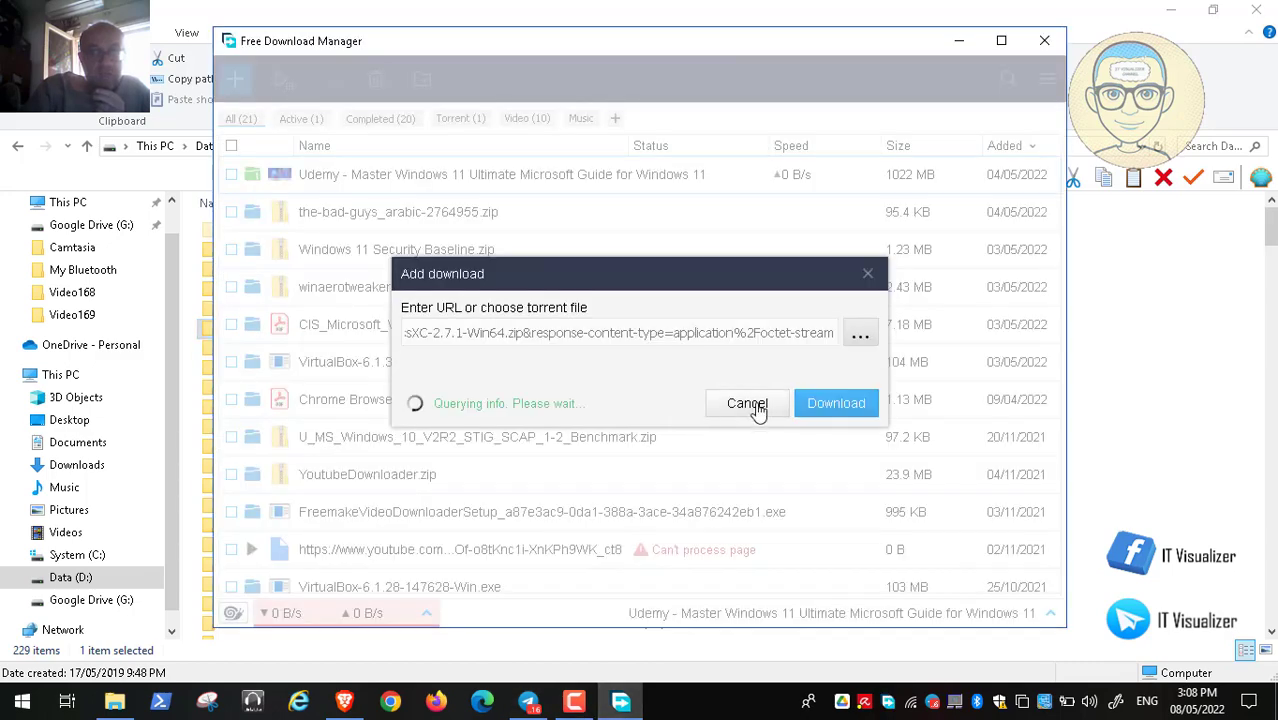
pyautogui.click(835, 401)
pyautogui.click(835, 440)
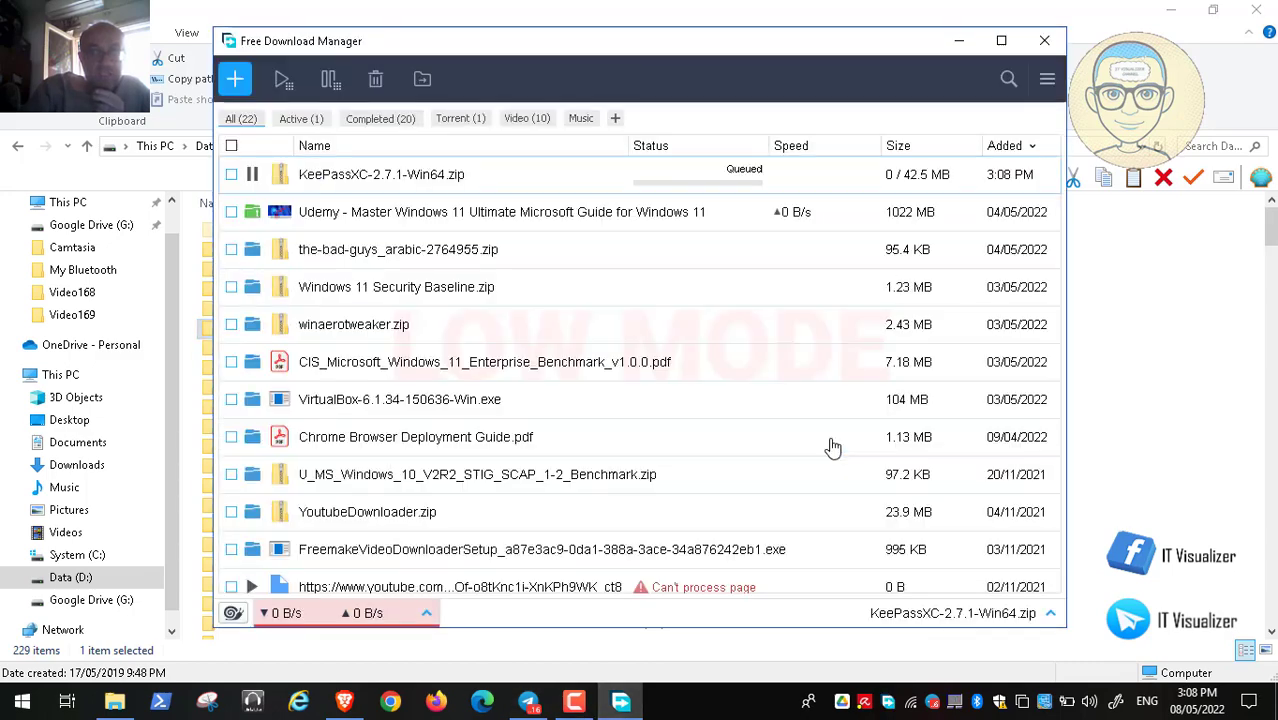
pyautogui.click(958, 42)
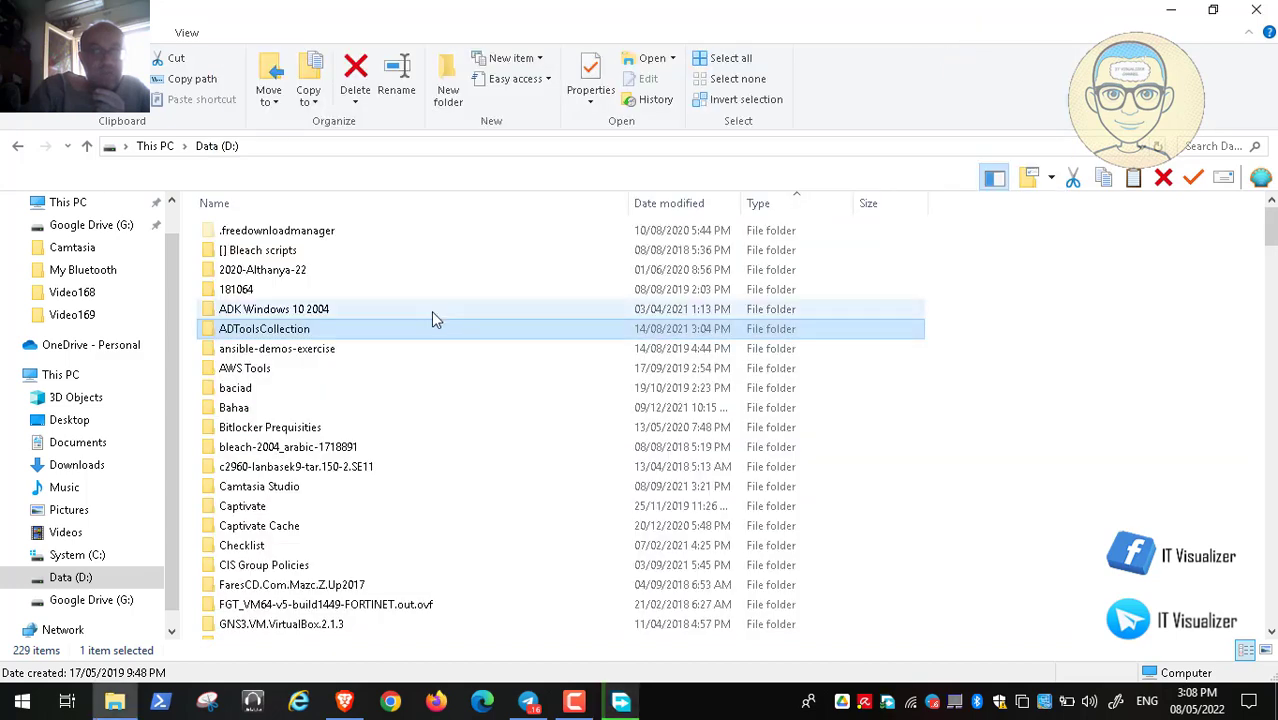
# Open Keepass Portable Program > KeePass-2.50 and select KeePass.exe
pyautogui.scroll(-6, 248, 350)
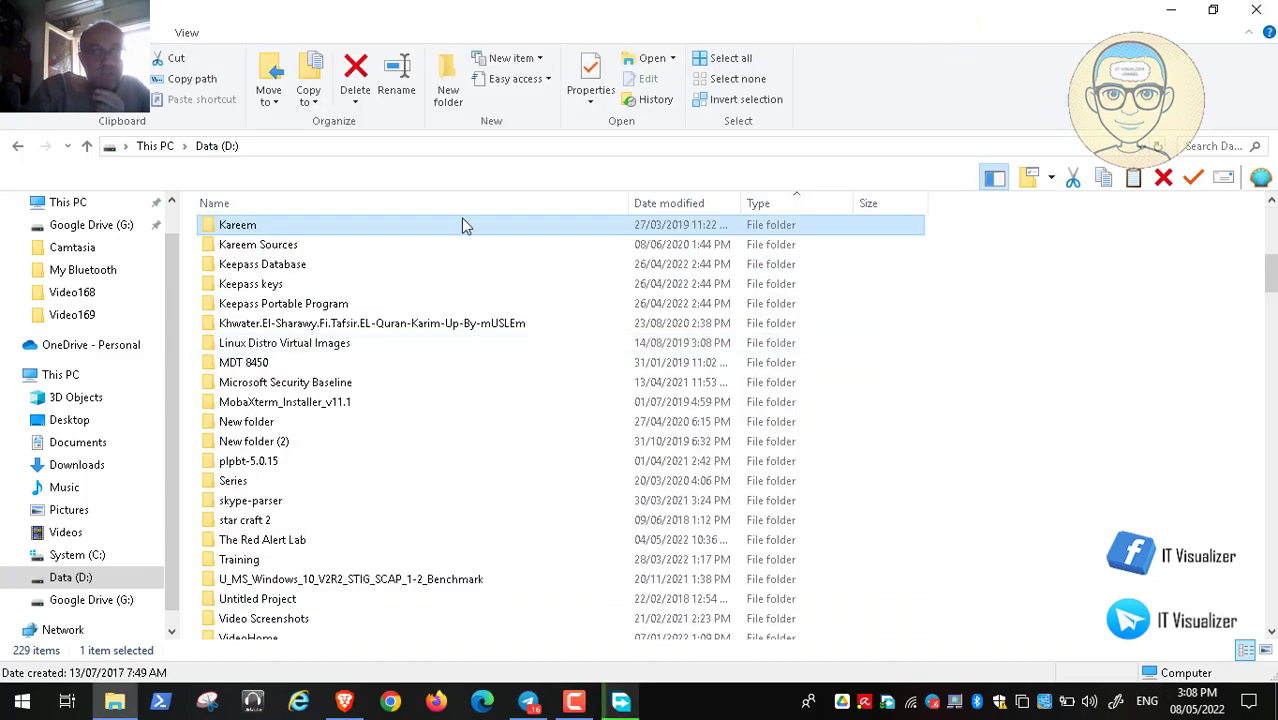
pyautogui.doubleClick(300, 303)
pyautogui.doubleClick(266, 238)
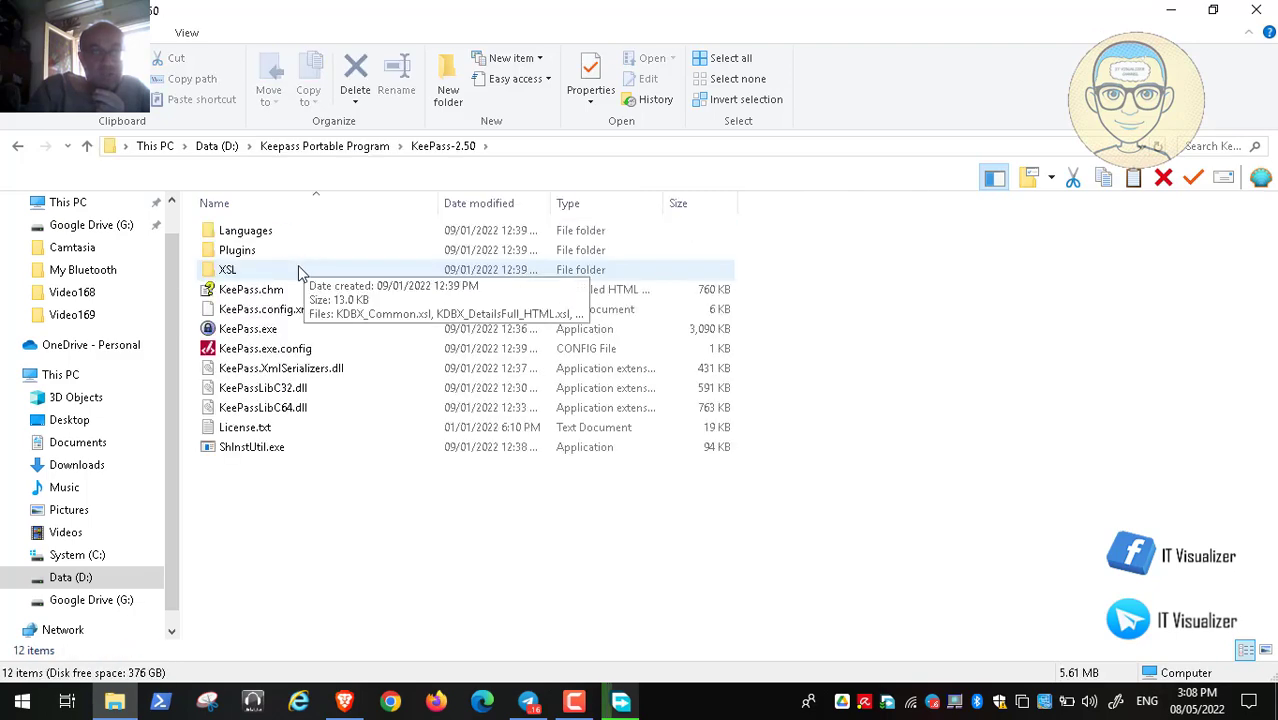
pyautogui.click(262, 336)
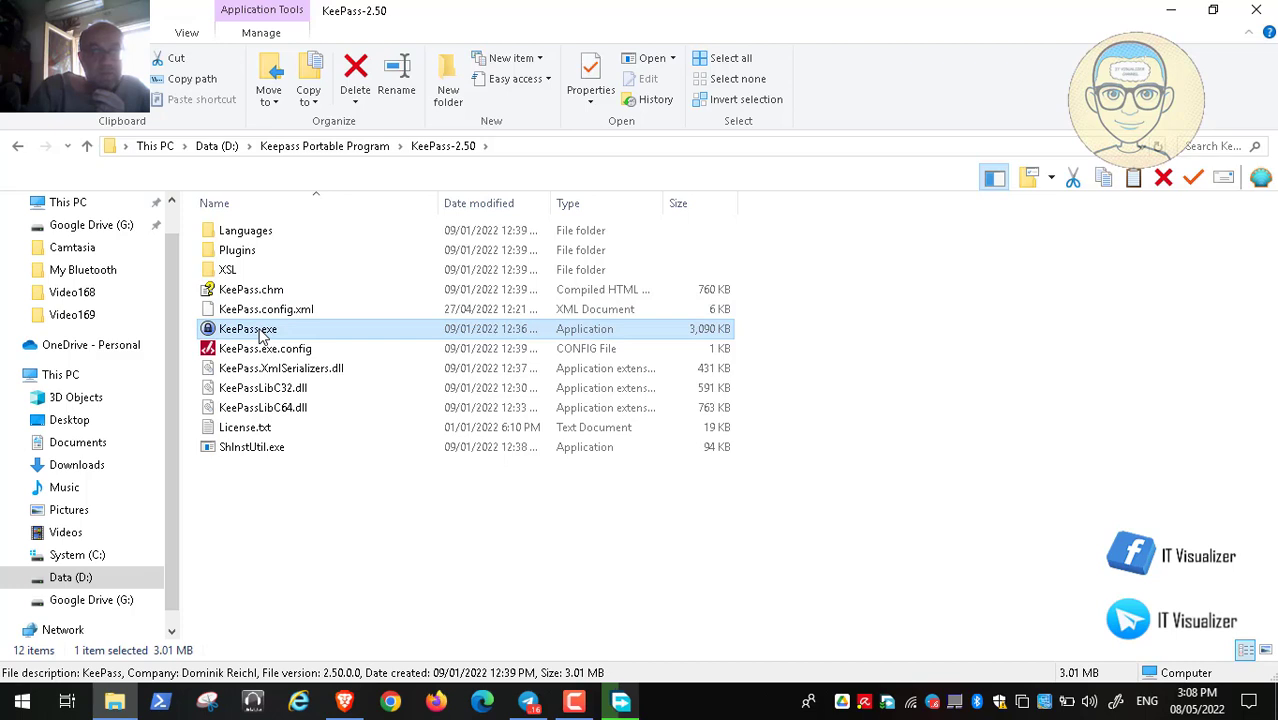
# Launch the portable KeePass and copy the master password from the saved-passwords text file
pyautogui.doubleClick(261, 337)
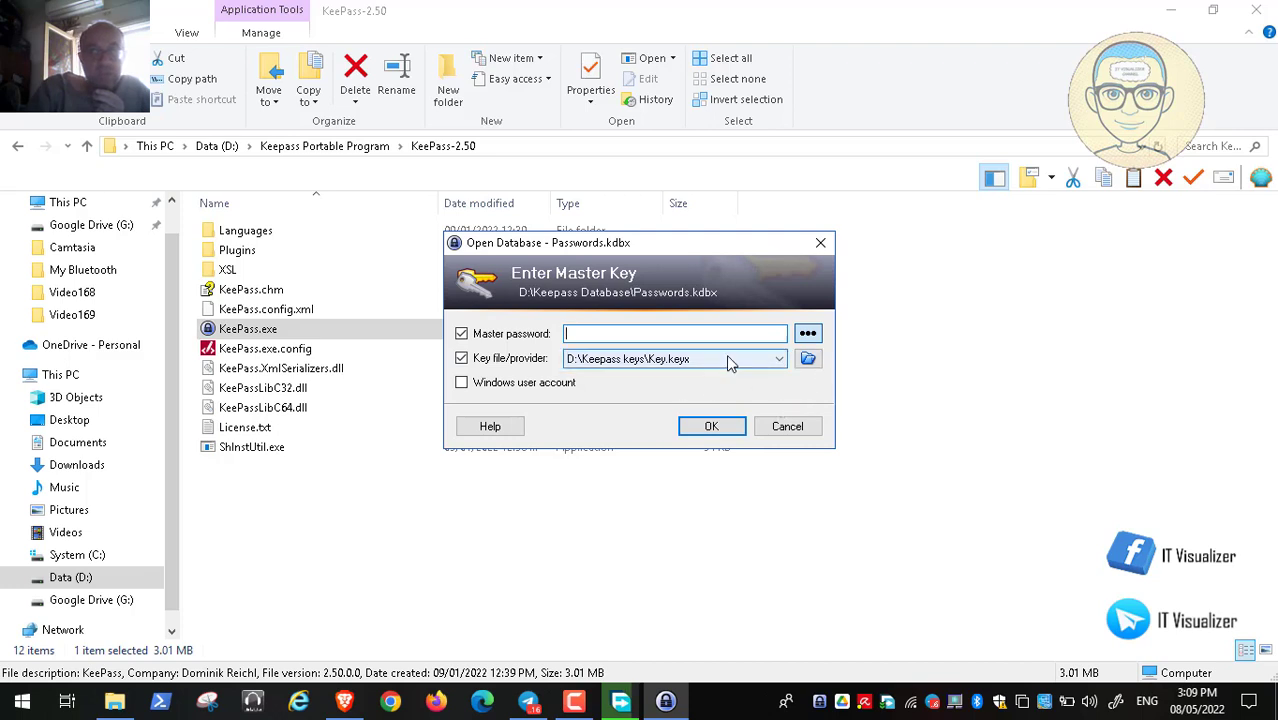
pyautogui.click(1168, 18)
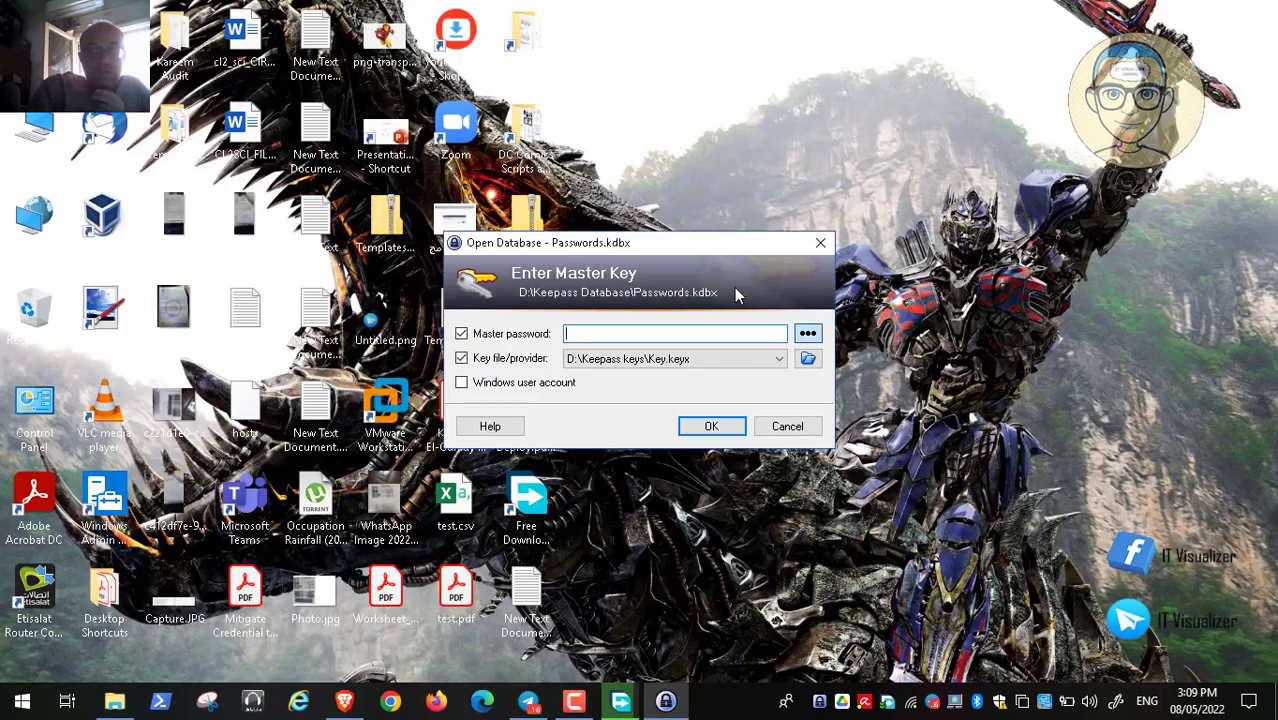
pyautogui.moveTo(636, 246); pyautogui.dragTo(1012, 198)
pyautogui.doubleClick(526, 598)
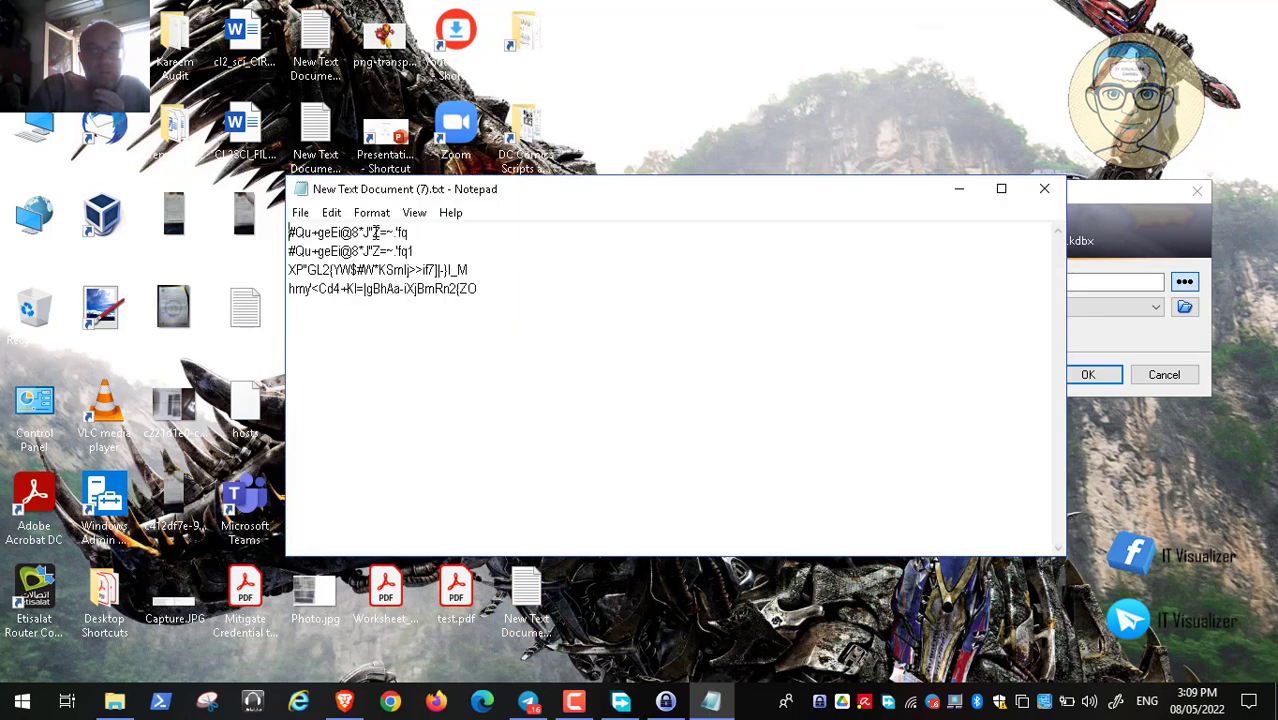
pyautogui.doubleClick(376, 232)
pyautogui.click(376, 232)
pyautogui.moveTo(289, 232); pyautogui.dragTo(408, 232)
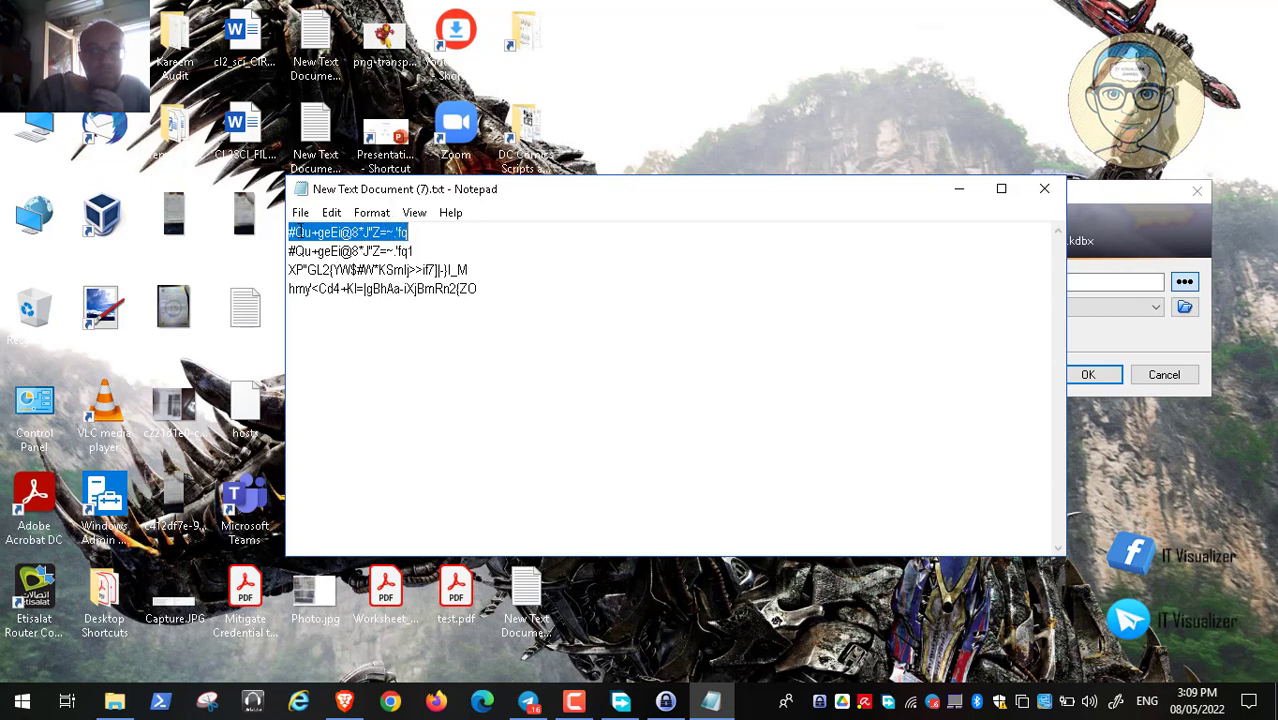
pyautogui.rightClick(298, 231)
pyautogui.click(370, 291)
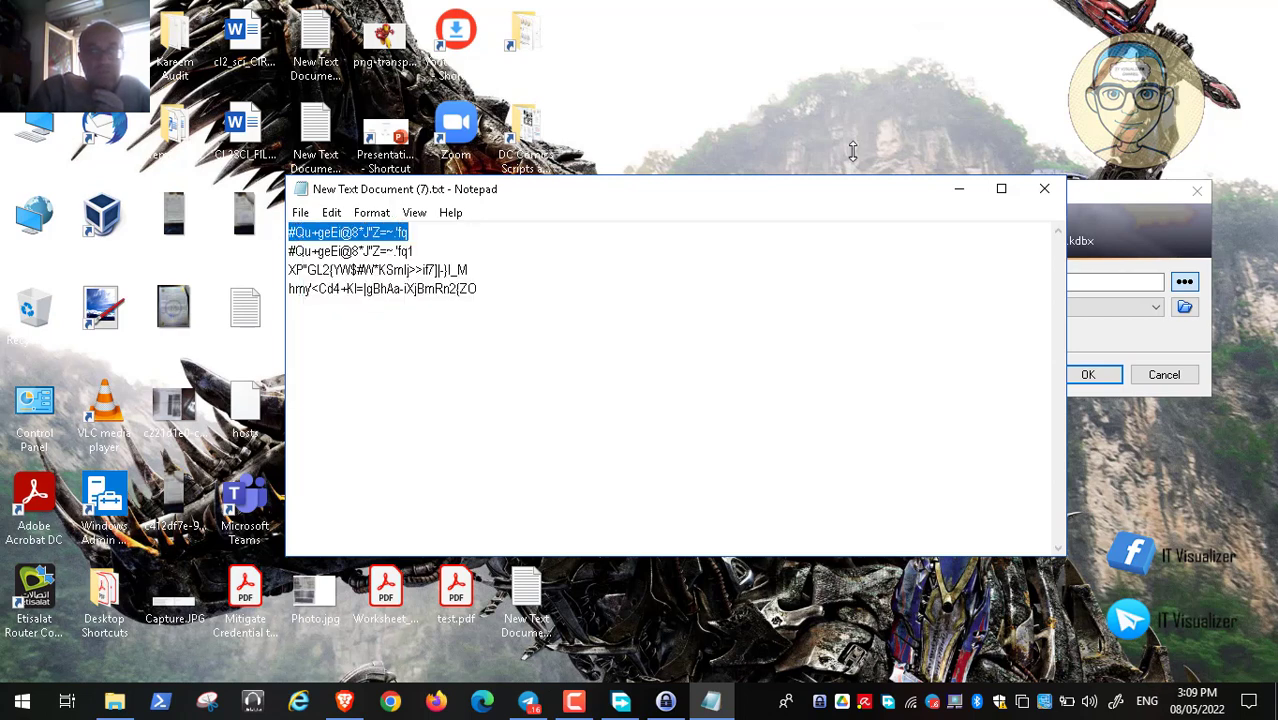
# Paste the copied password as the master password and unlock Passwords.kdbx
pyautogui.click(960, 190)
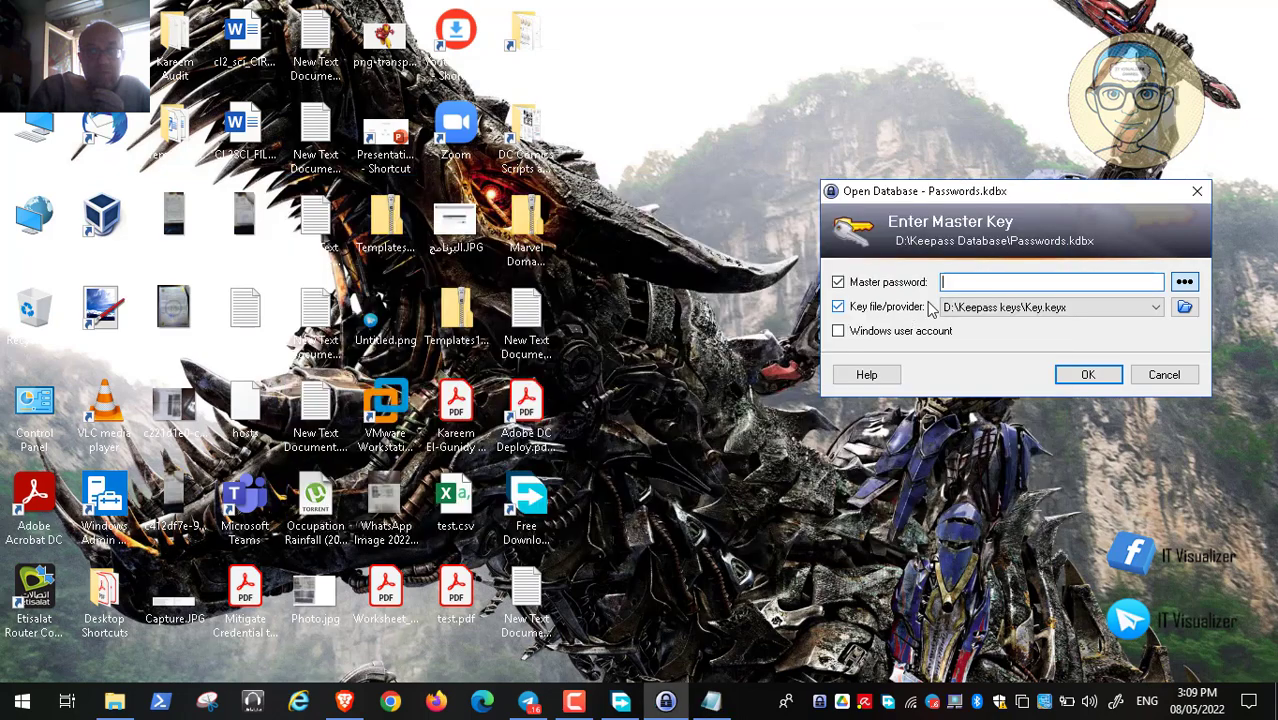
pyautogui.click(963, 283)
pyautogui.rightClick(962, 284)
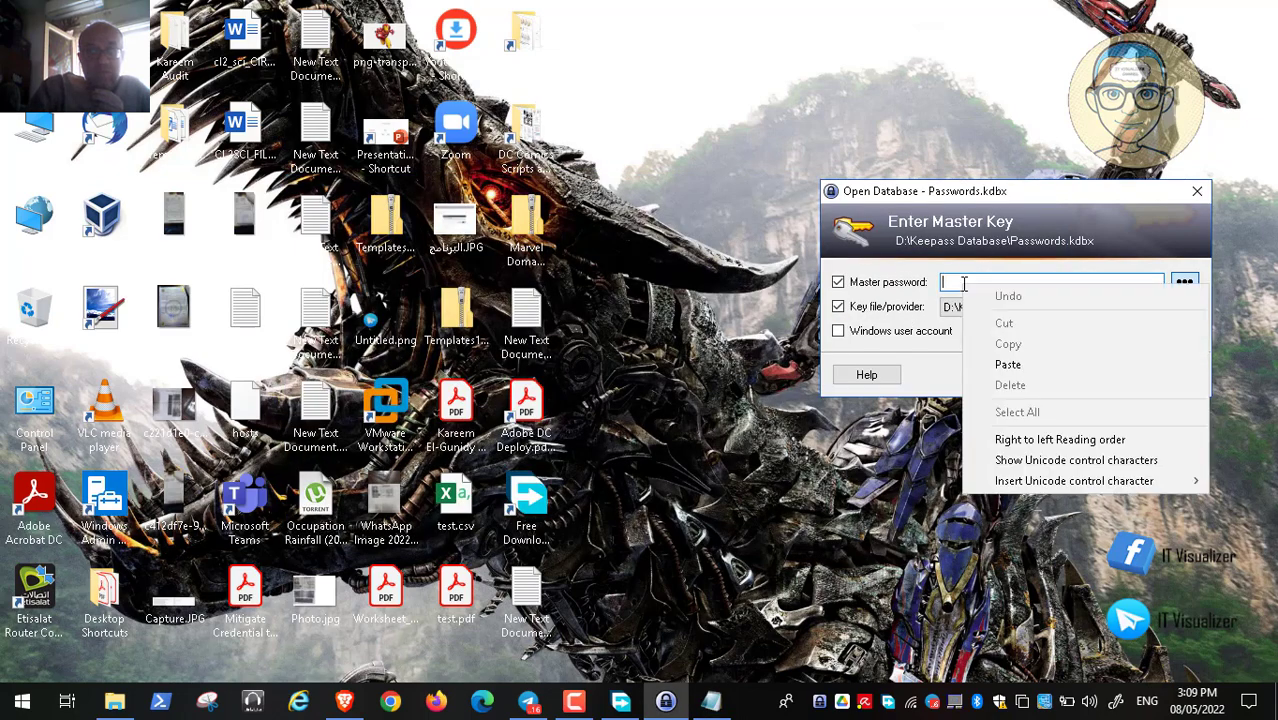
pyautogui.click(1005, 366)
pyautogui.click(1080, 376)
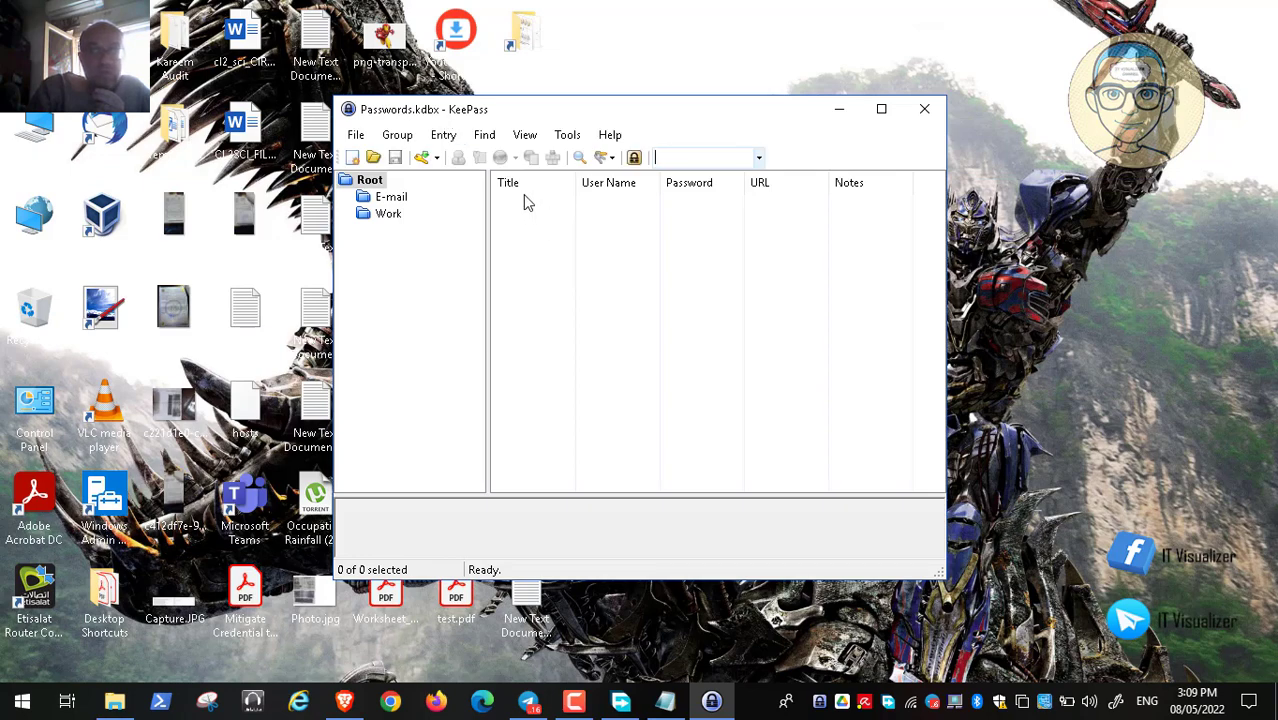
# Open KeePass's Tools > Options, then bring Brave back to the front
pyautogui.click(567, 134)
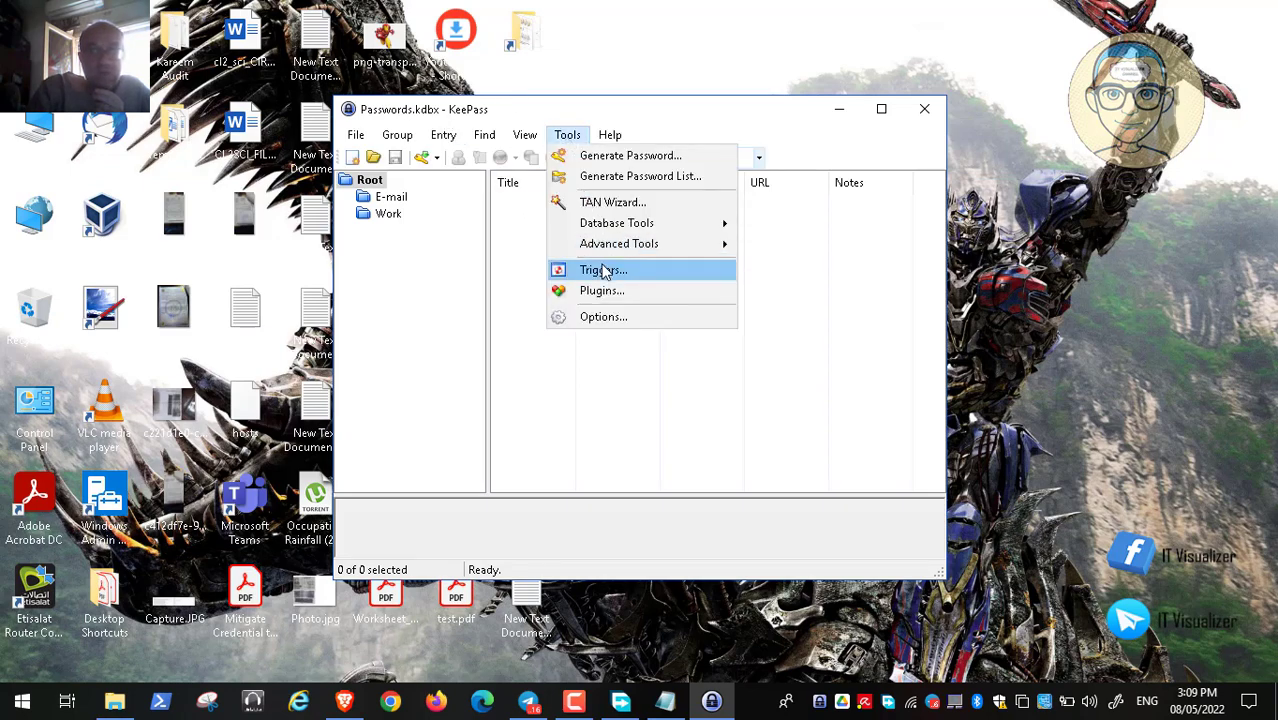
pyautogui.click(618, 317)
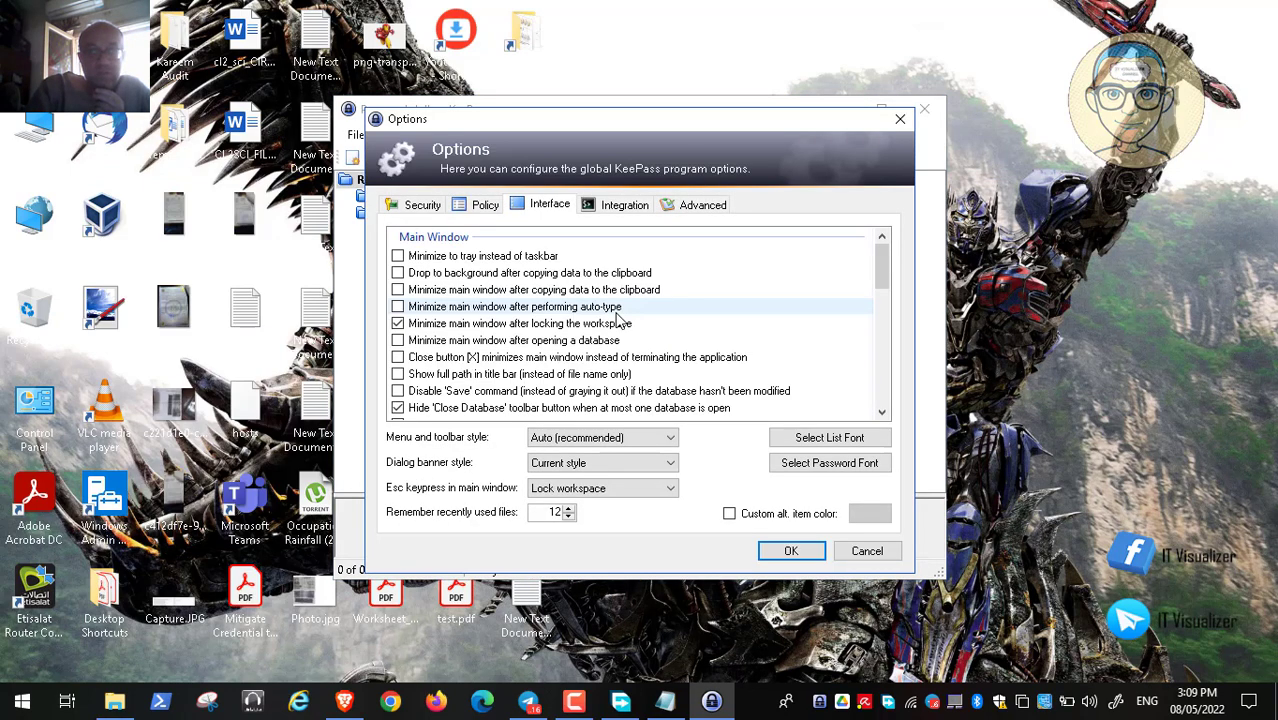
pyautogui.click(344, 700)
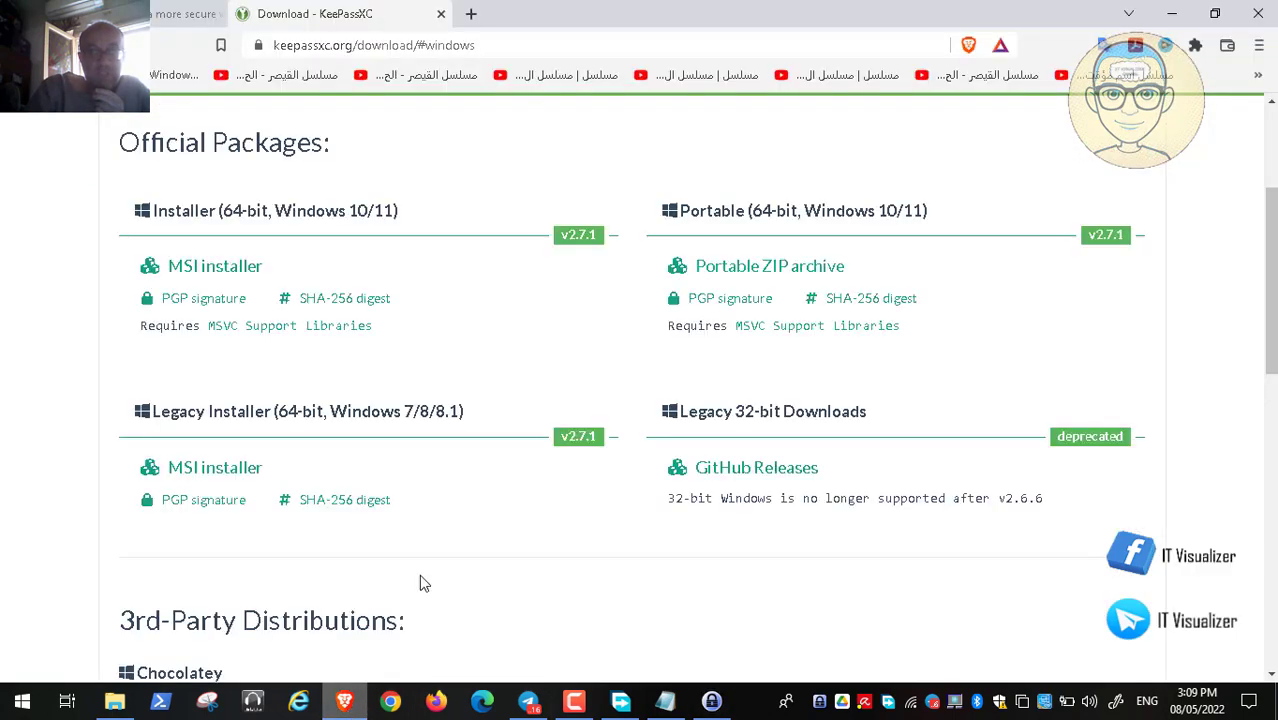
# Close the Download - KeePassXC tab and scroll the GeeksEngine article to 'Use Enhanced clipboard method'
pyautogui.click(140, 14)
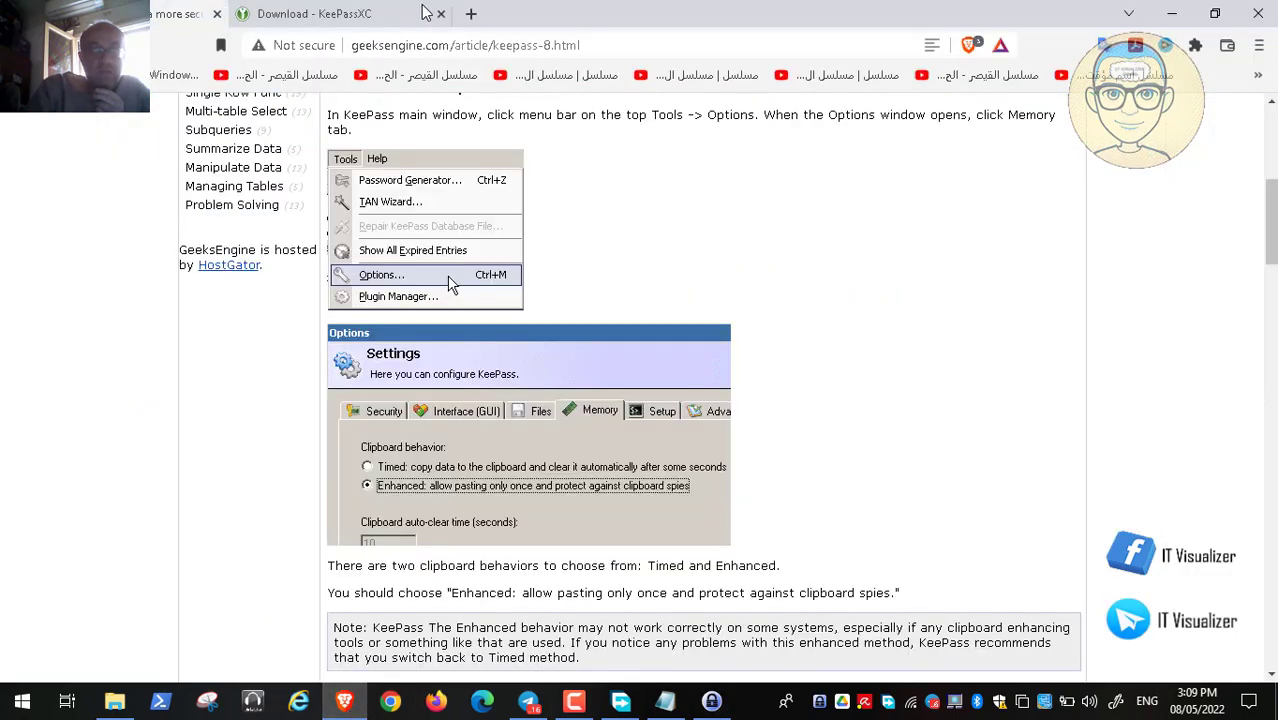
pyautogui.click(441, 15)
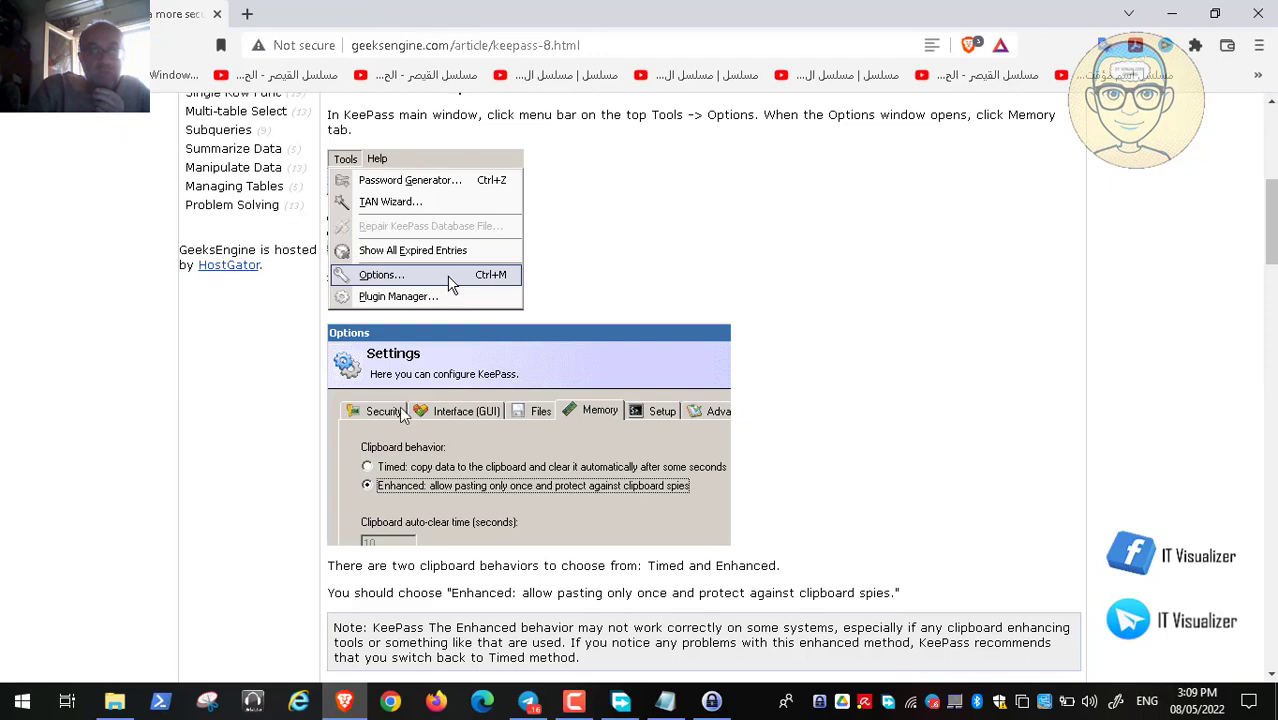
pyautogui.scroll(1, 420, 330)
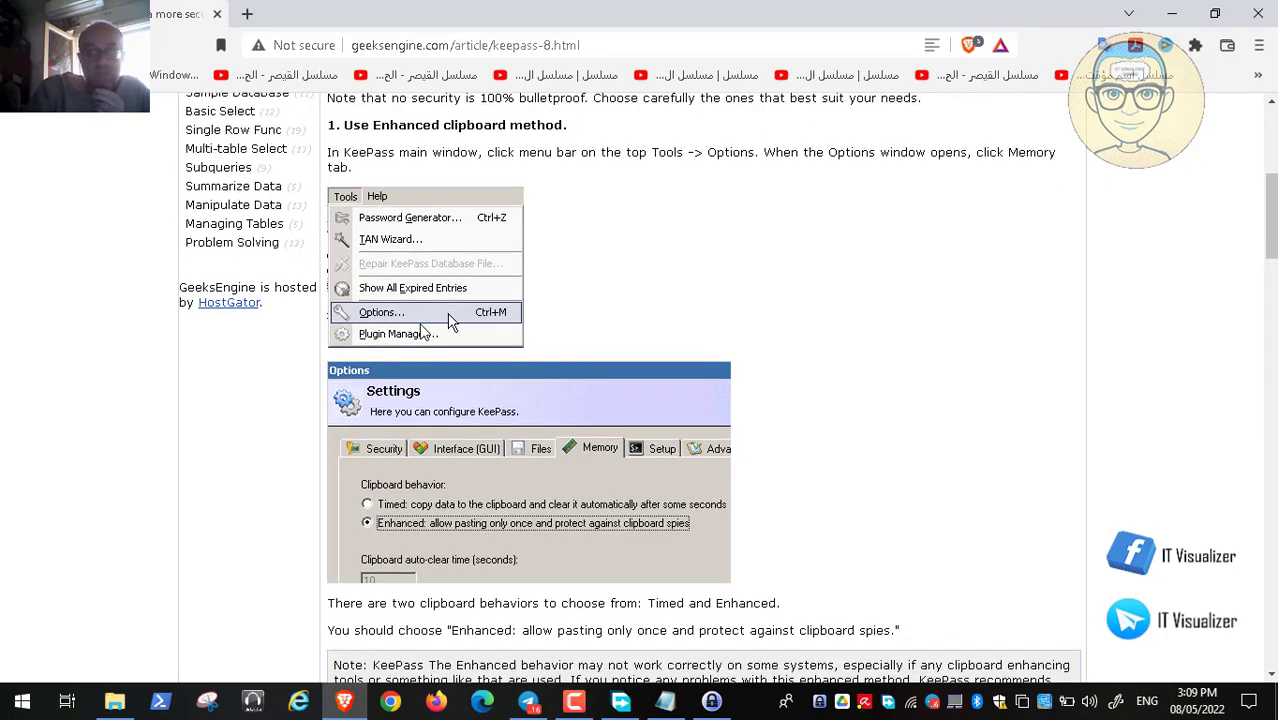
pyautogui.scroll(-2, 420, 330)
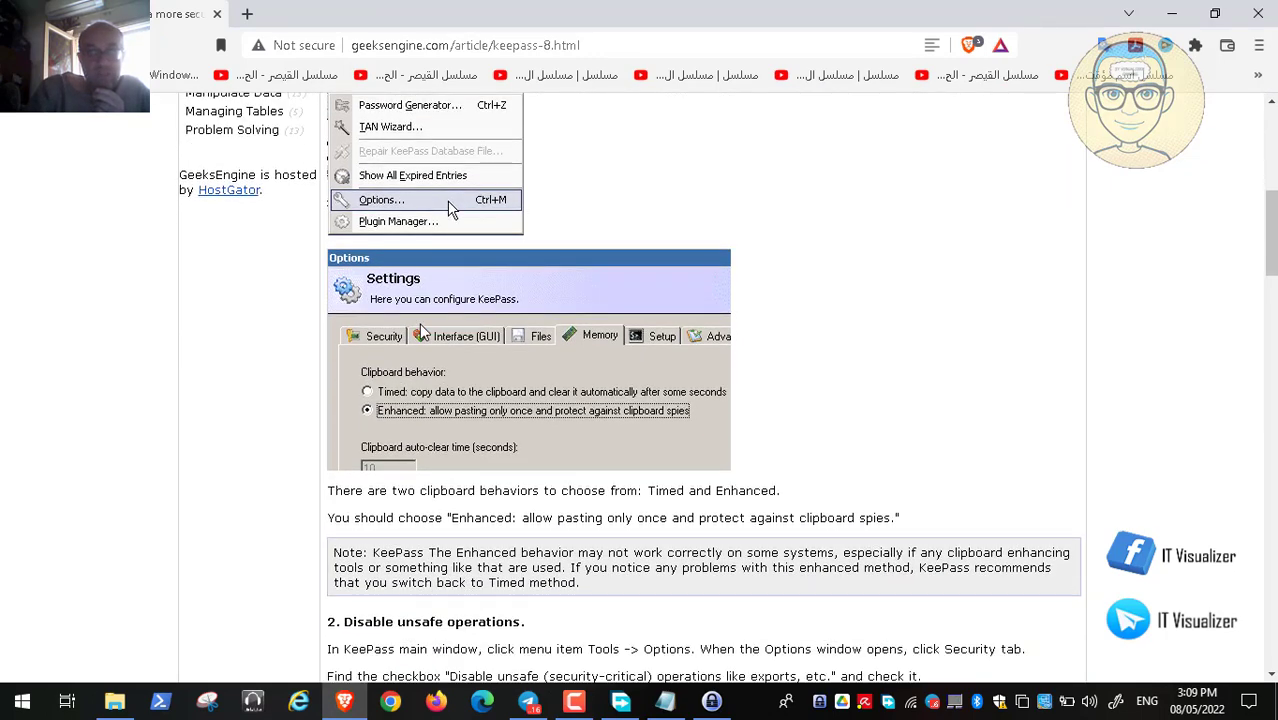
pyautogui.scroll(-1, 449, 208)
pyautogui.scroll(1, 449, 208)
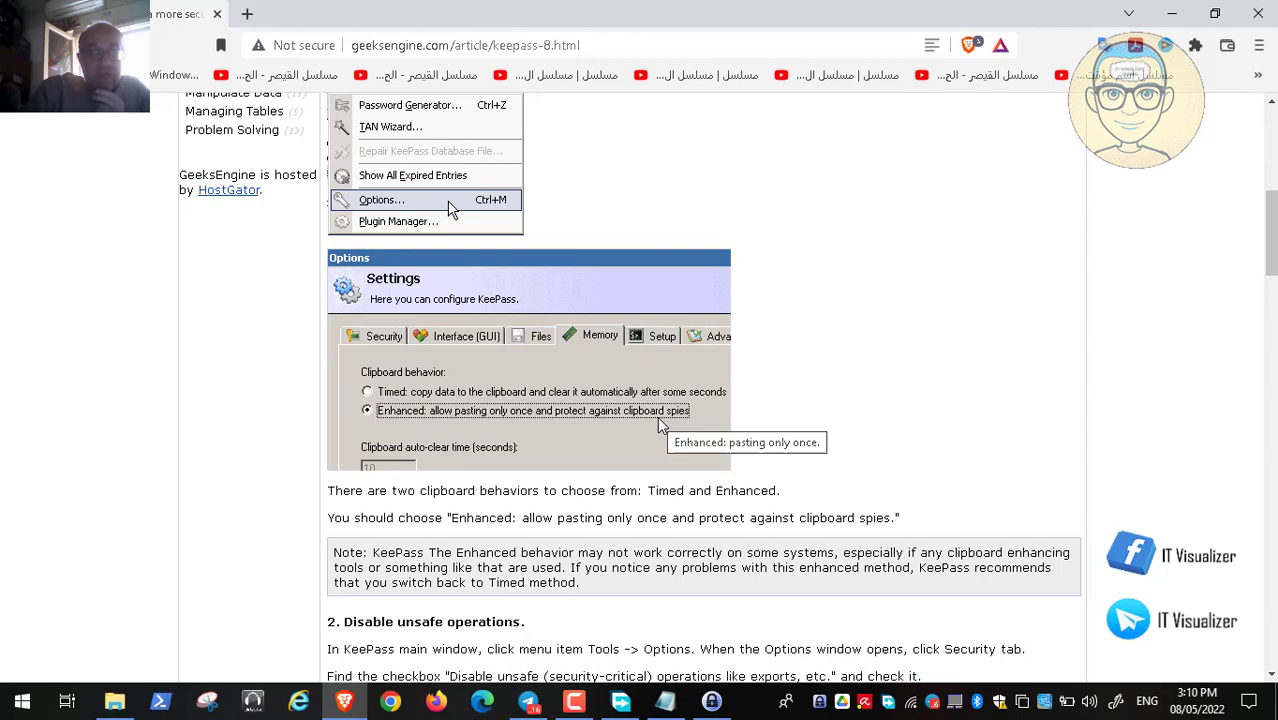
pyautogui.scroll(-1, 658, 424)
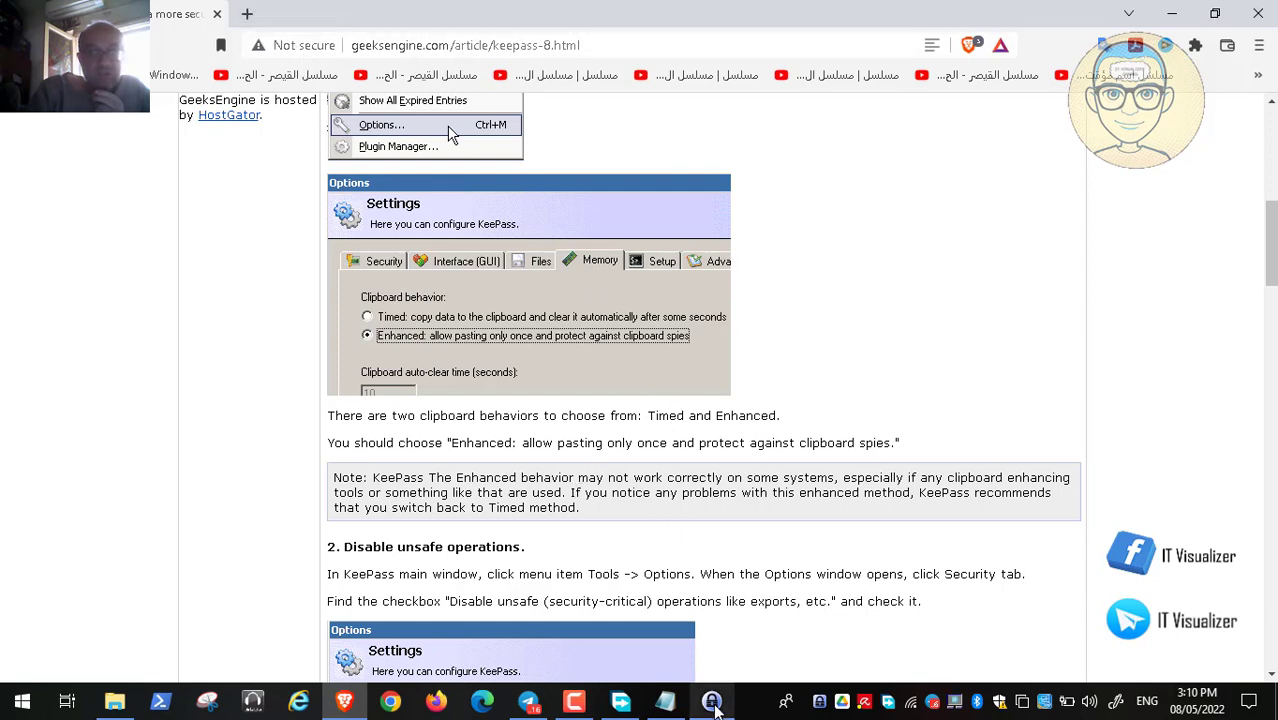
# Bring KeePass Options forward and scroll through the Advanced and Security tab settings
pyautogui.click(712, 702)
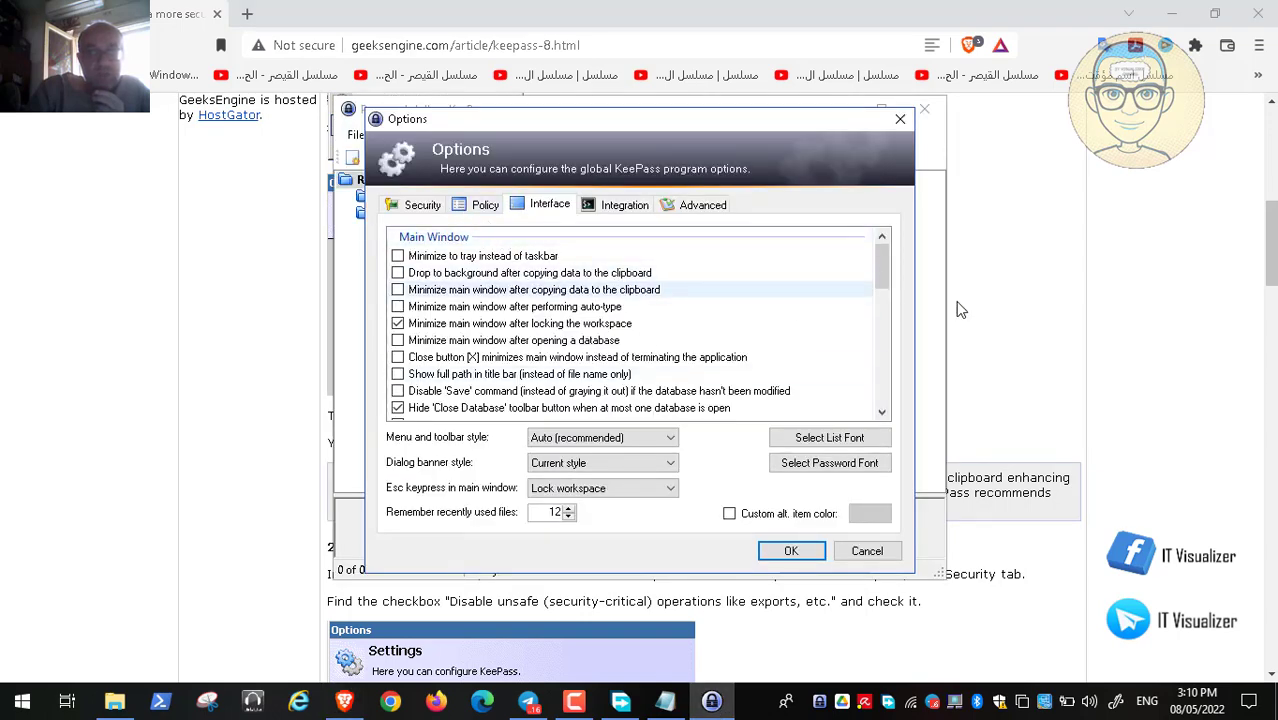
pyautogui.click(1023, 316)
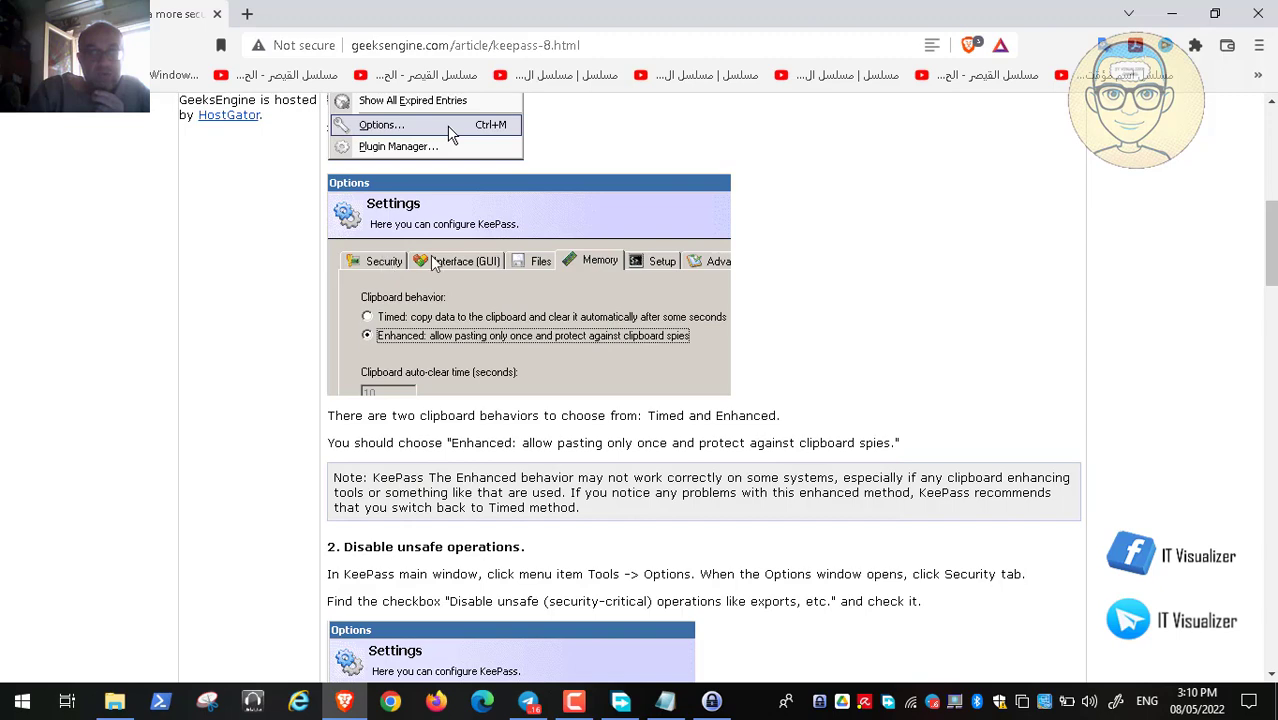
pyautogui.click(720, 703)
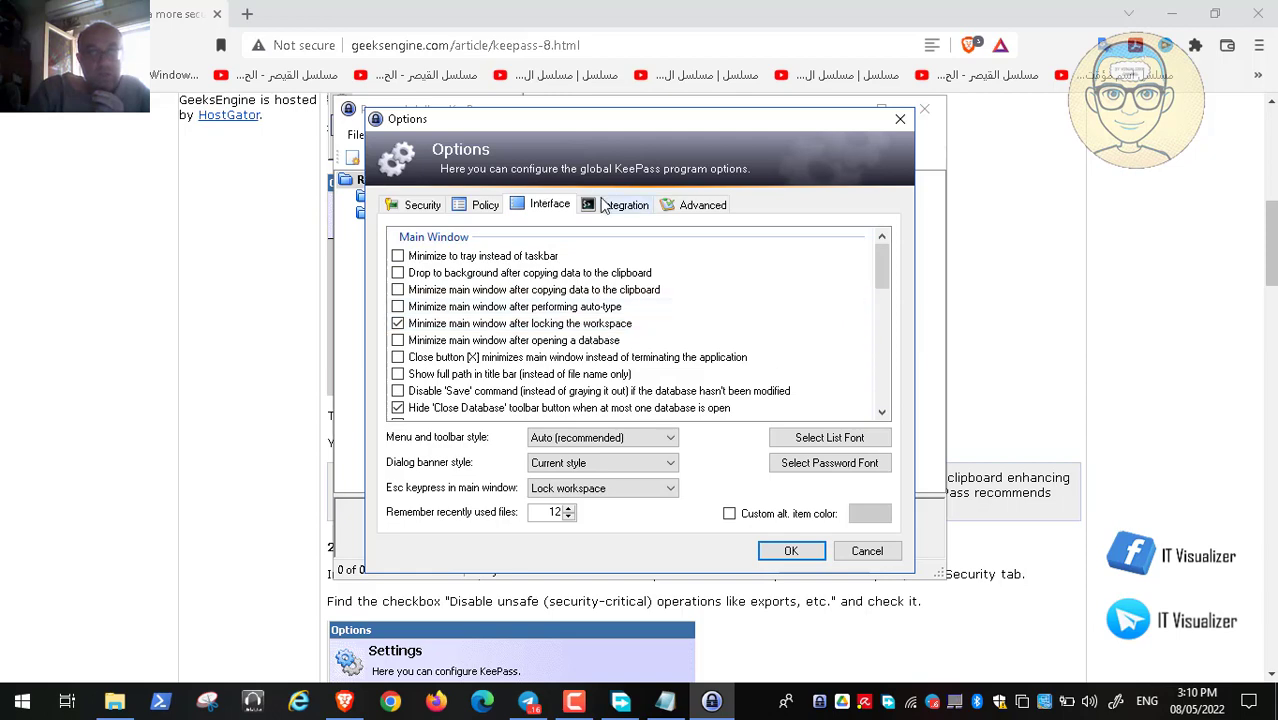
pyautogui.click(700, 209)
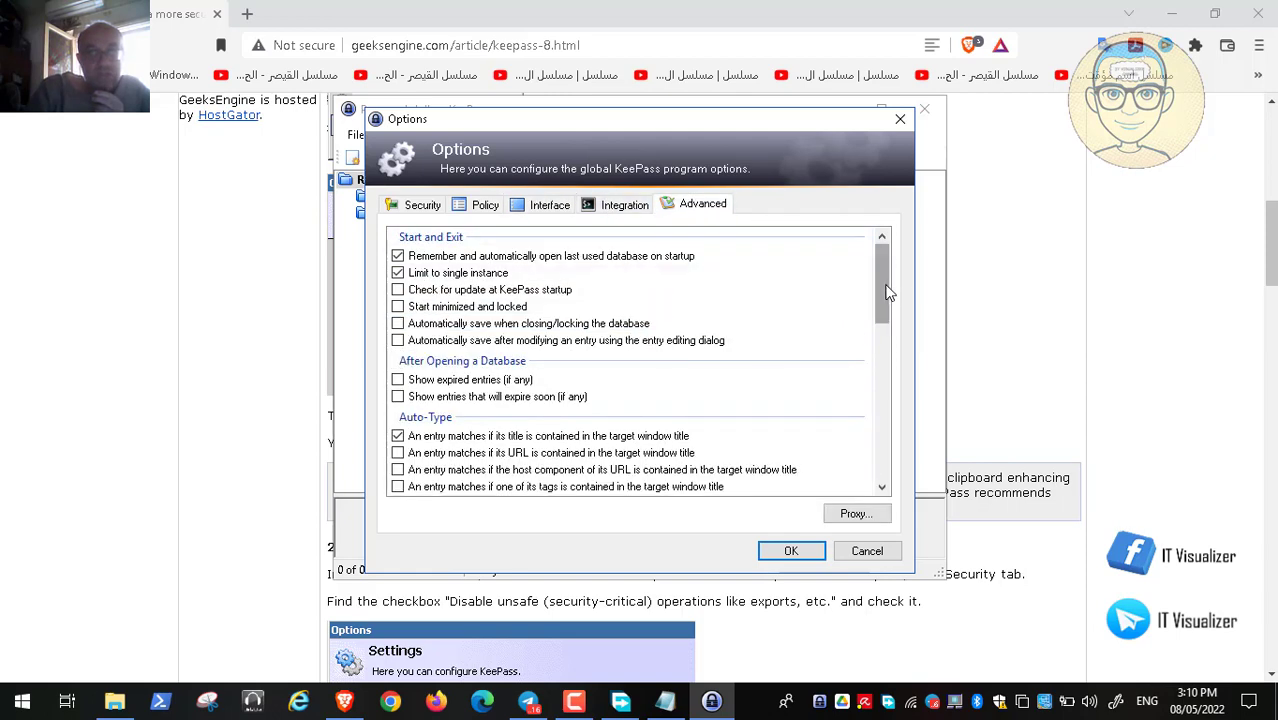
pyautogui.moveTo(888, 291); pyautogui.dragTo(910, 342)
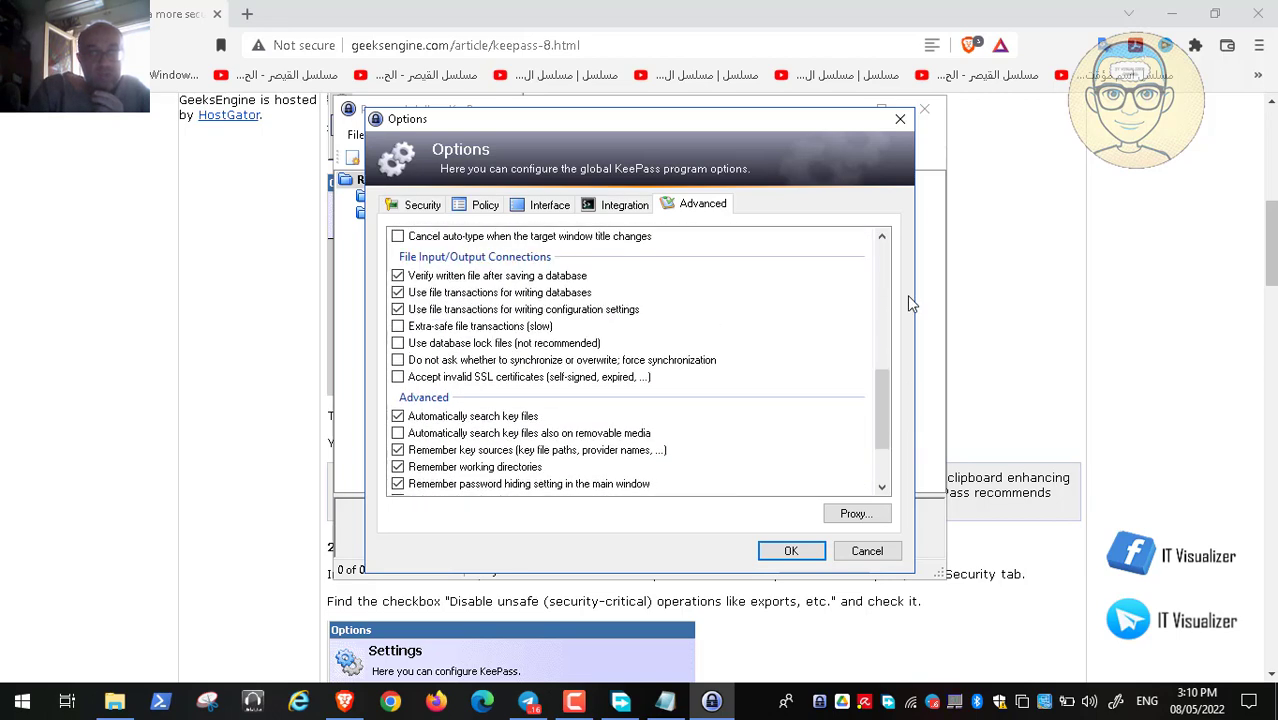
pyautogui.click(425, 207)
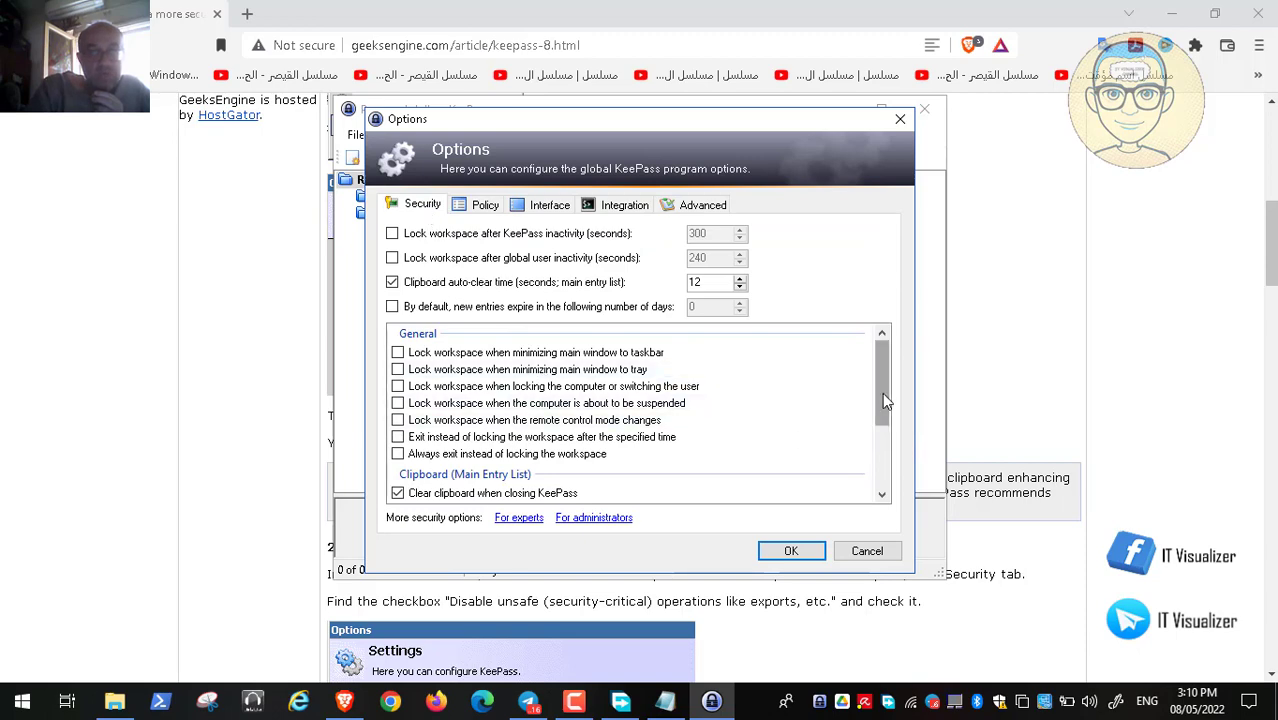
pyautogui.moveTo(884, 396)
pyautogui.mouseDown()
pyautogui.moveTo(889, 472)
pyautogui.moveTo(893, 418)
pyautogui.mouseUp()
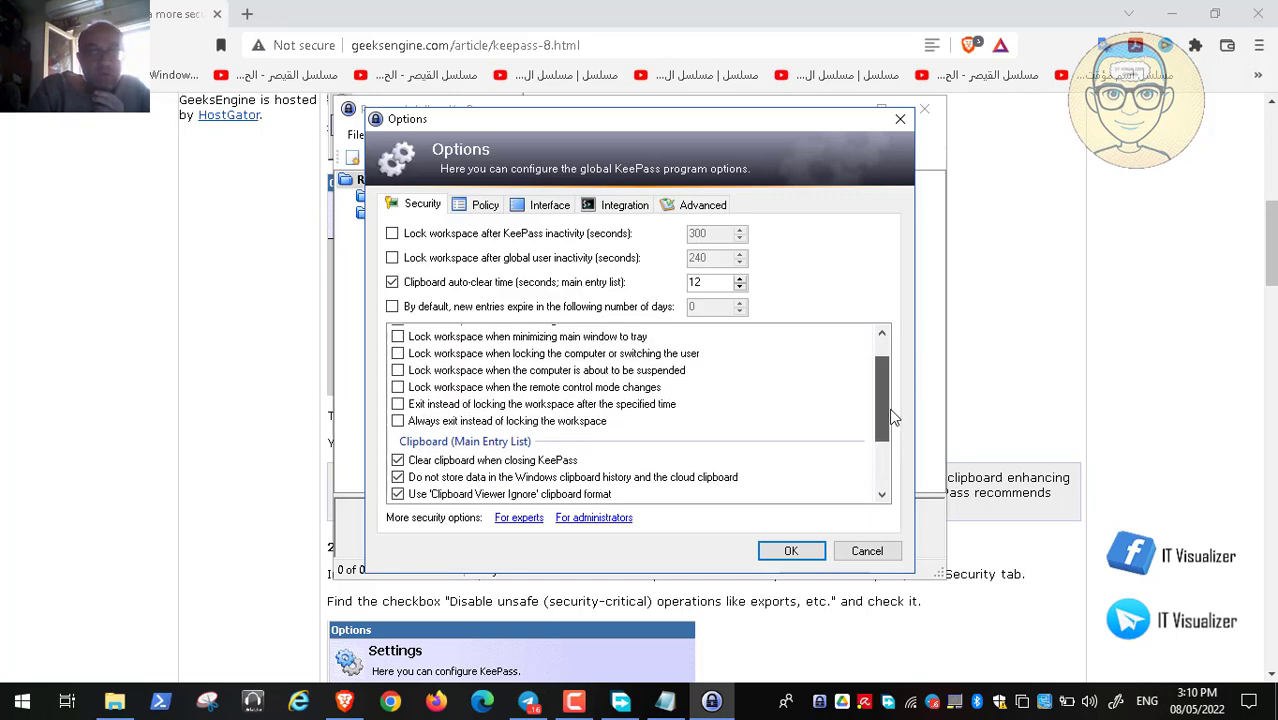
pyautogui.moveTo(893, 418); pyautogui.dragTo(893, 386)
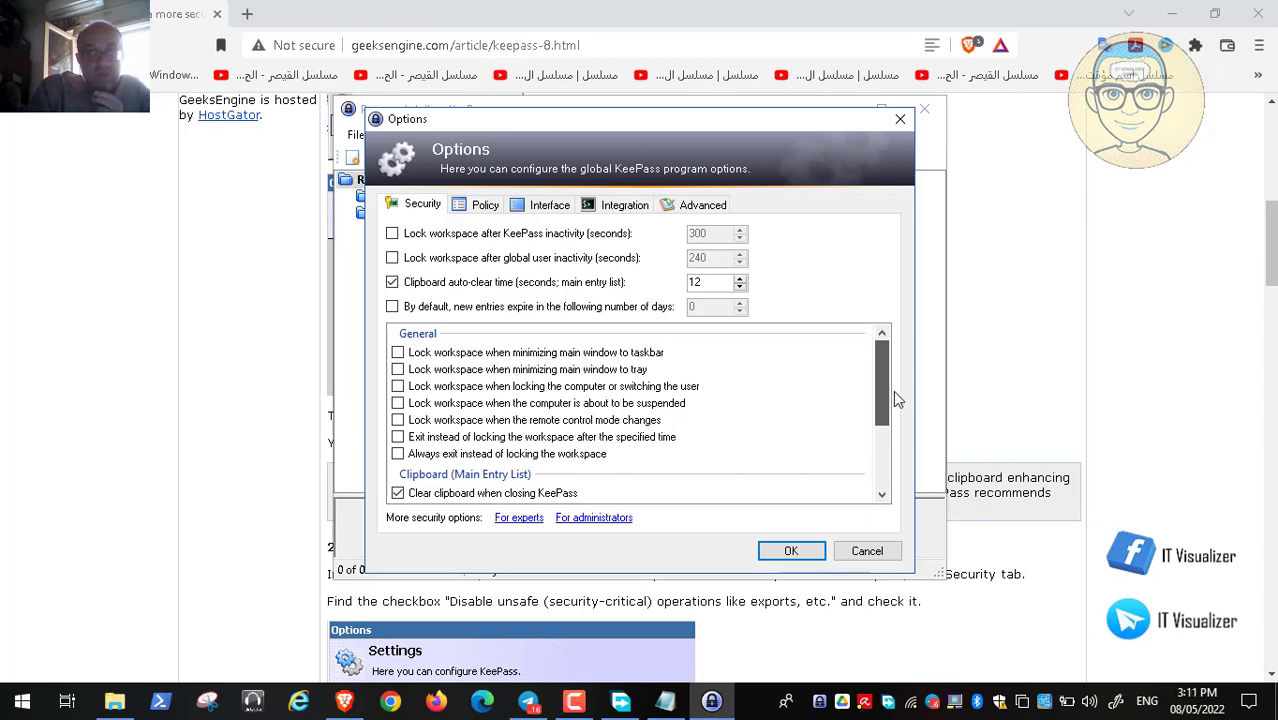
pyautogui.moveTo(895, 398); pyautogui.dragTo(895, 465)
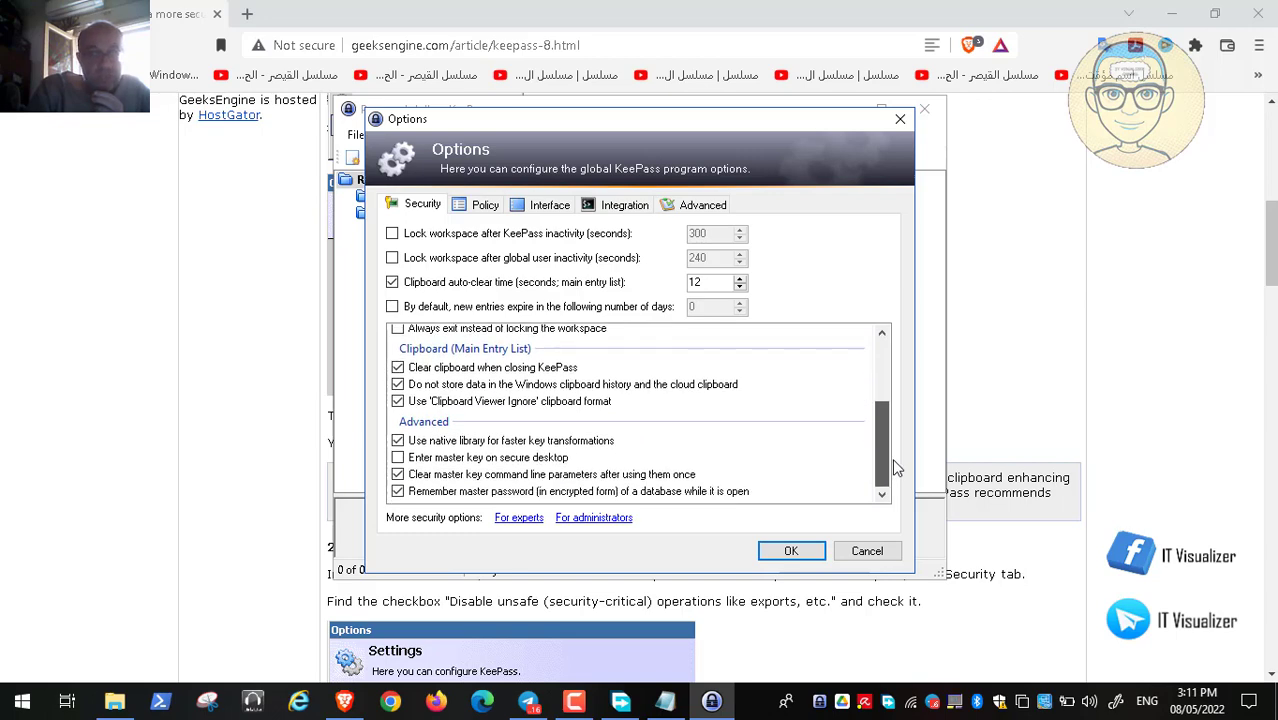
pyautogui.moveTo(895, 468); pyautogui.dragTo(897, 378)
# Browse the Policy, Interface, Integration and Advanced tabs, then cancel the Options dialog
pyautogui.click(481, 207)
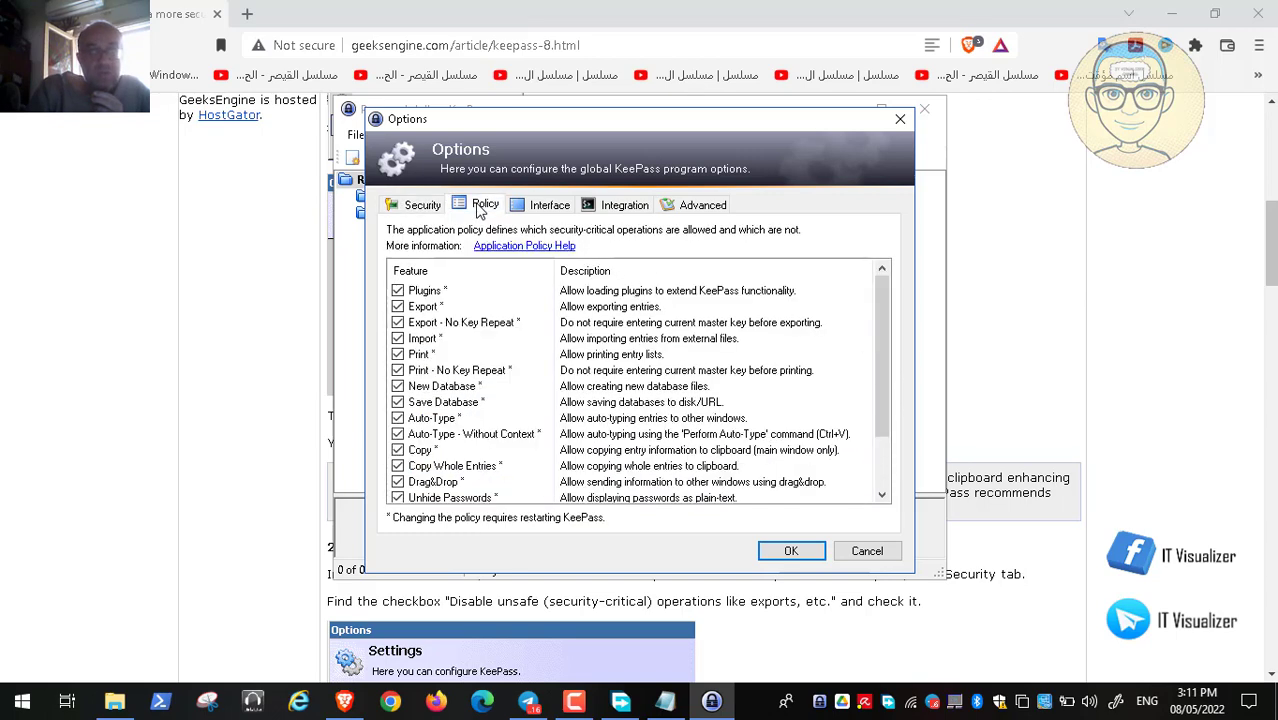
pyautogui.click(560, 210)
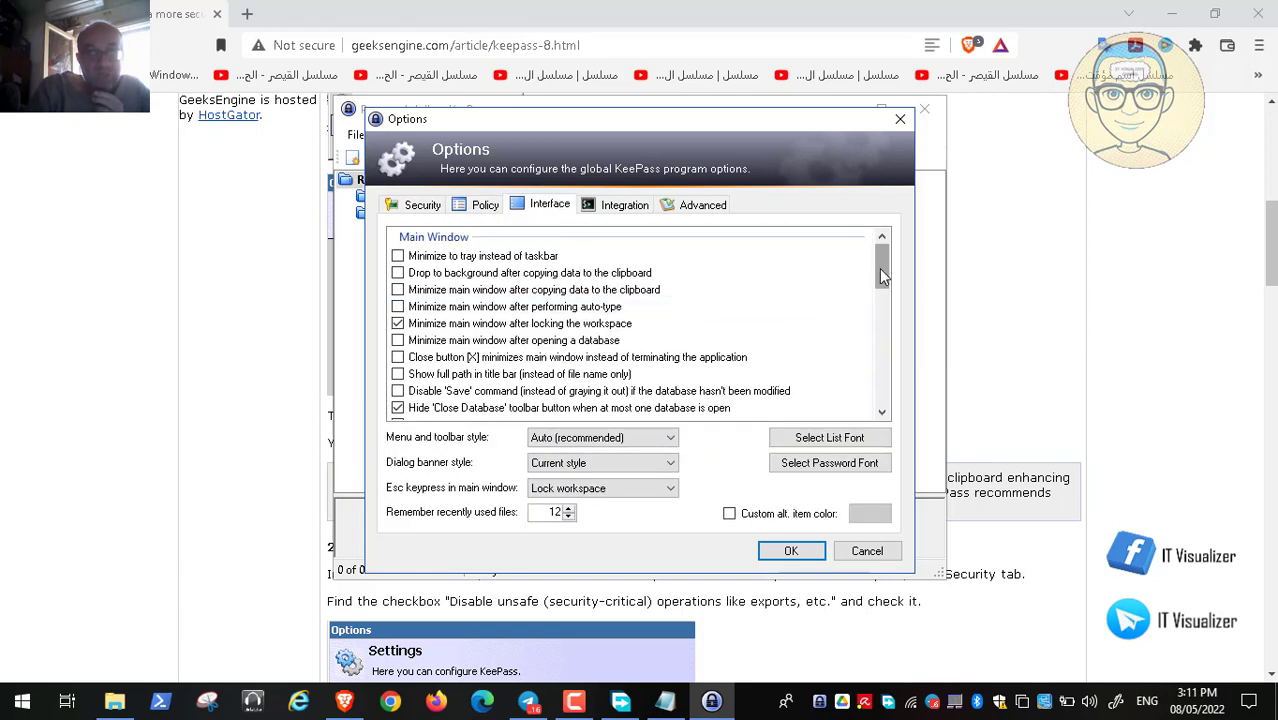
pyautogui.moveTo(882, 275); pyautogui.dragTo(772, 214)
pyautogui.click(640, 205)
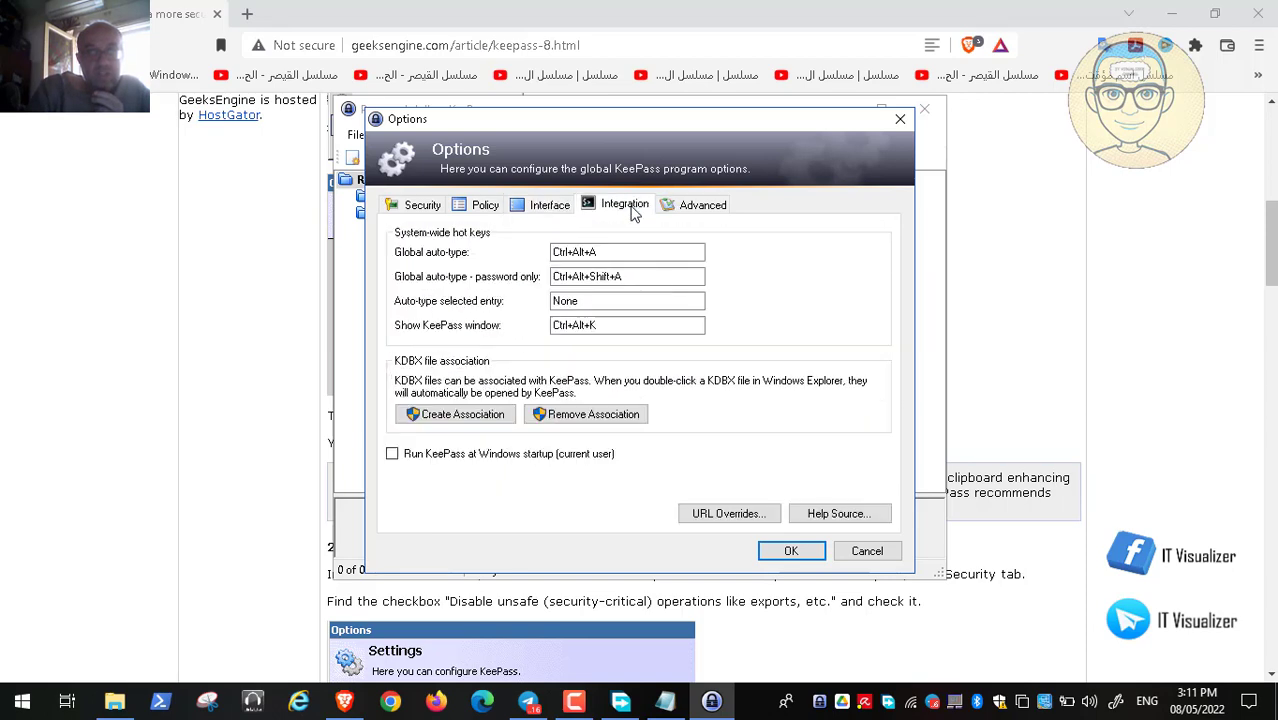
pyautogui.click(706, 206)
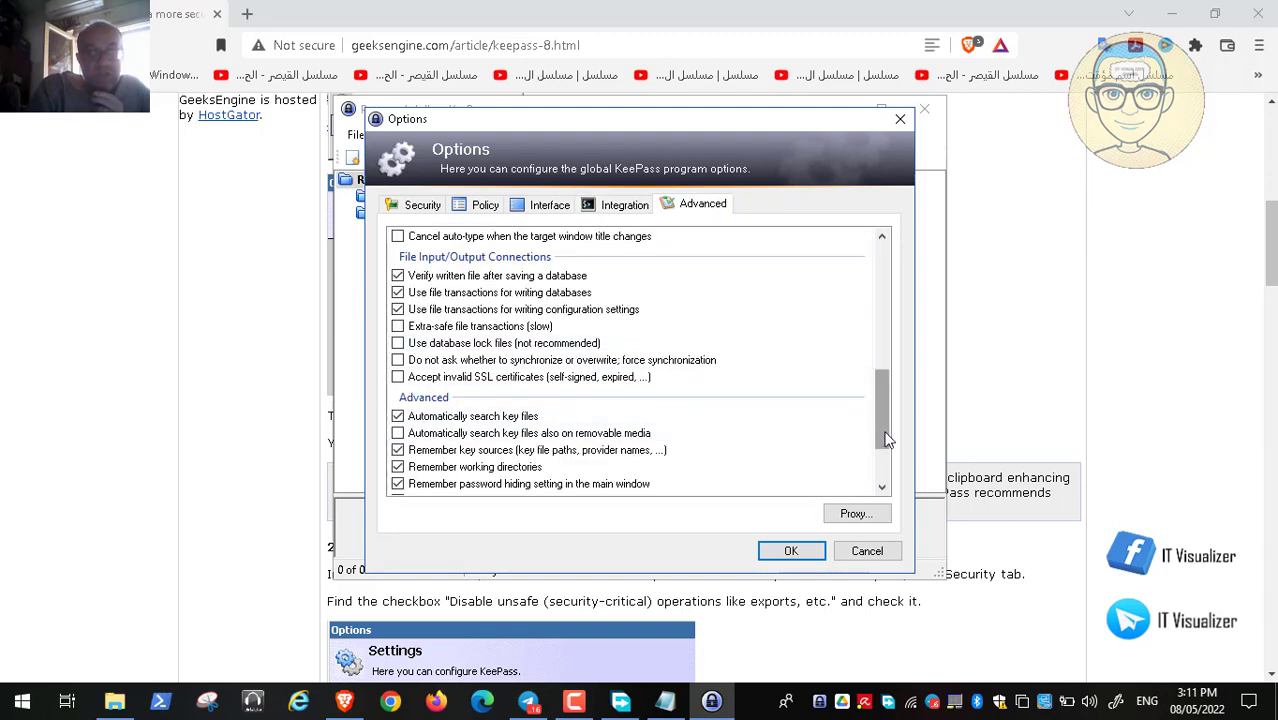
pyautogui.moveTo(886, 438); pyautogui.dragTo(903, 226)
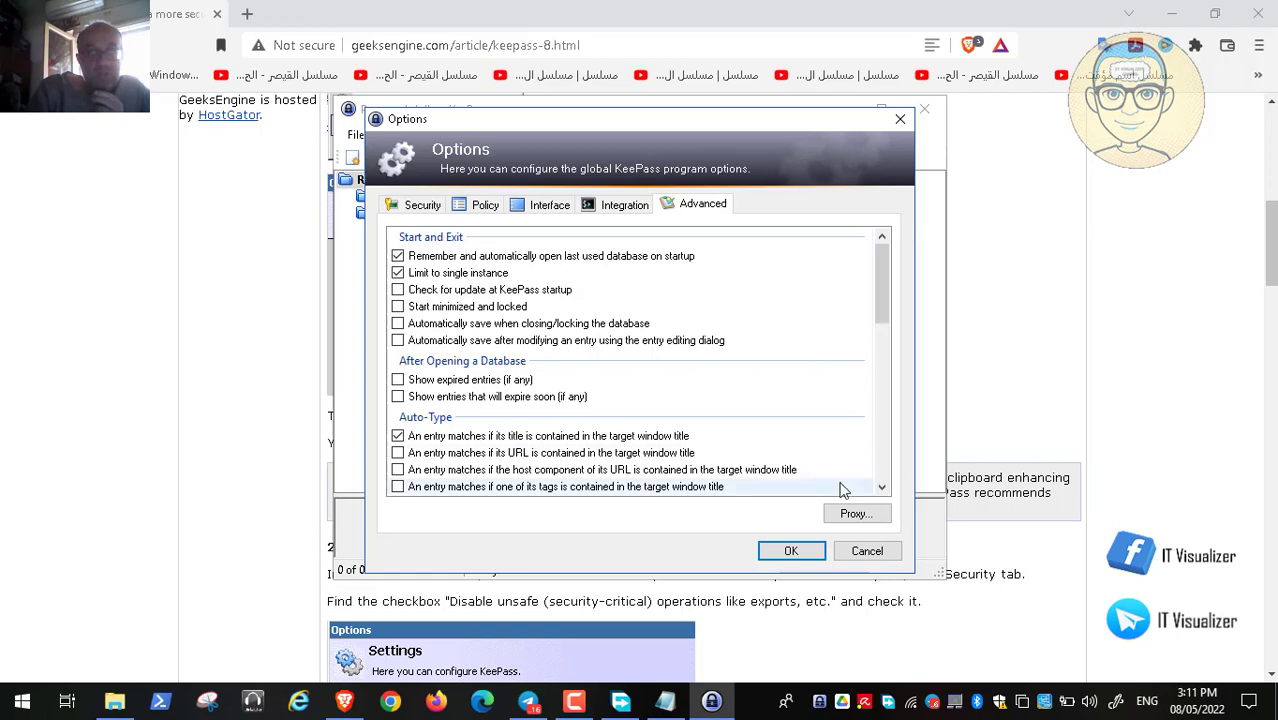
pyautogui.click(867, 551)
# Scroll the article to the Disable unsafe operations and secure password edit sections, then restore KeePass
pyautogui.click(838, 109)
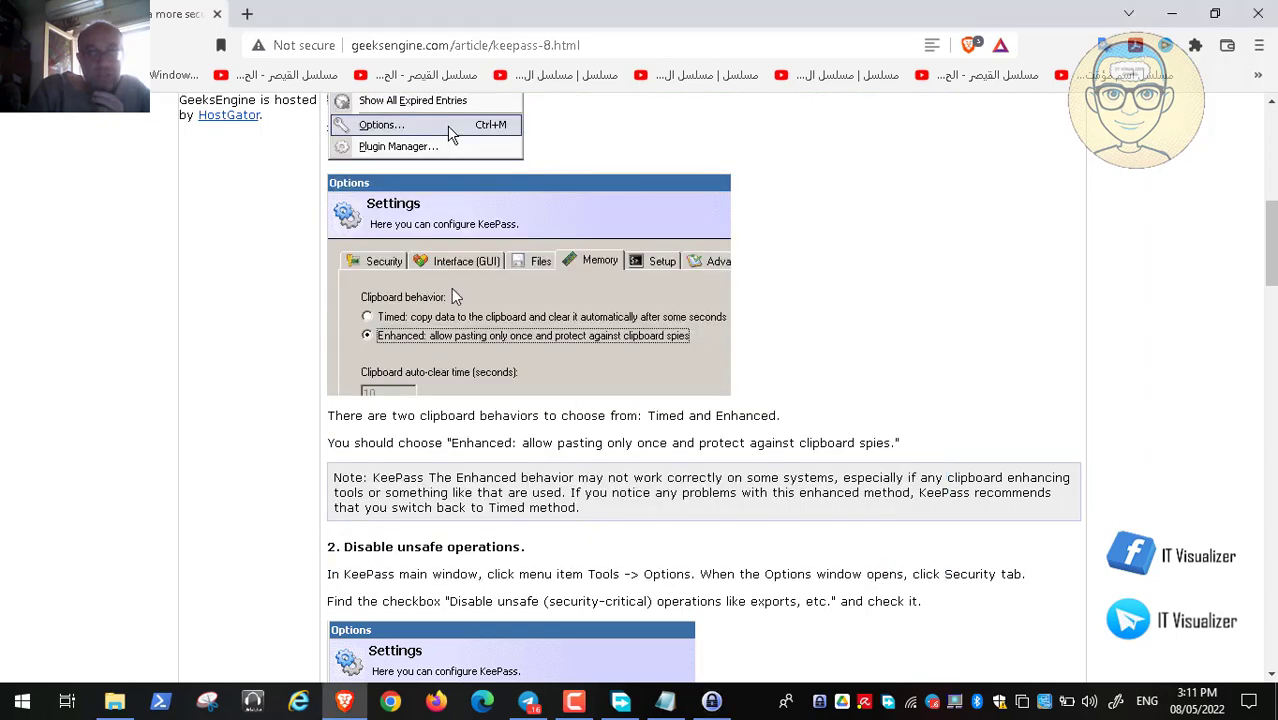
pyautogui.scroll(-4, 385, 345)
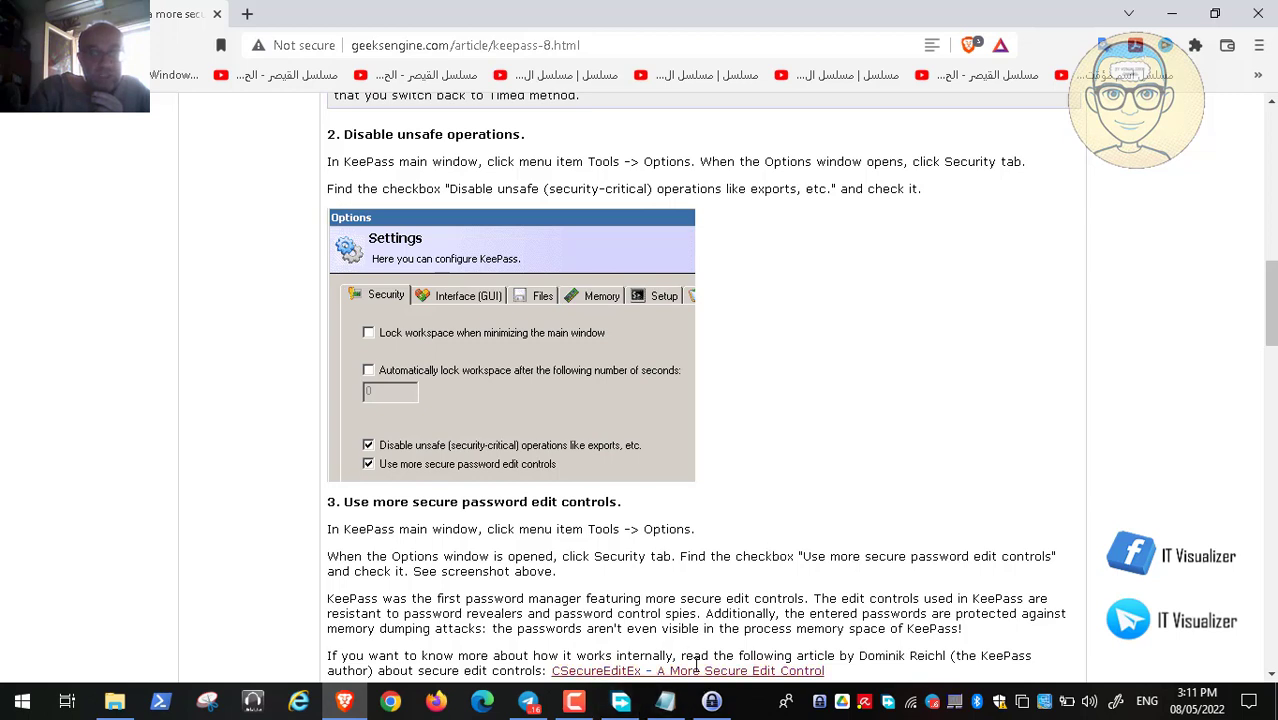
pyautogui.click(711, 701)
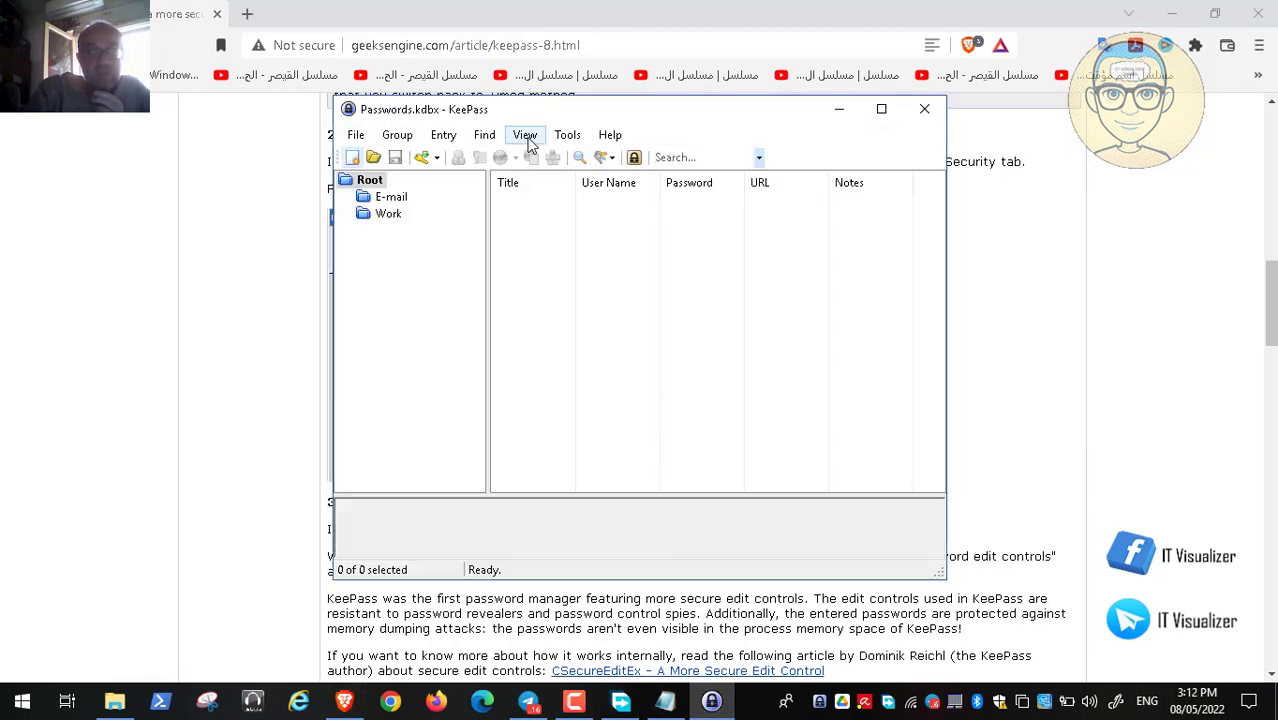
# Reopen Tools > Options and scroll through the Security tab settings
pyautogui.click(568, 136)
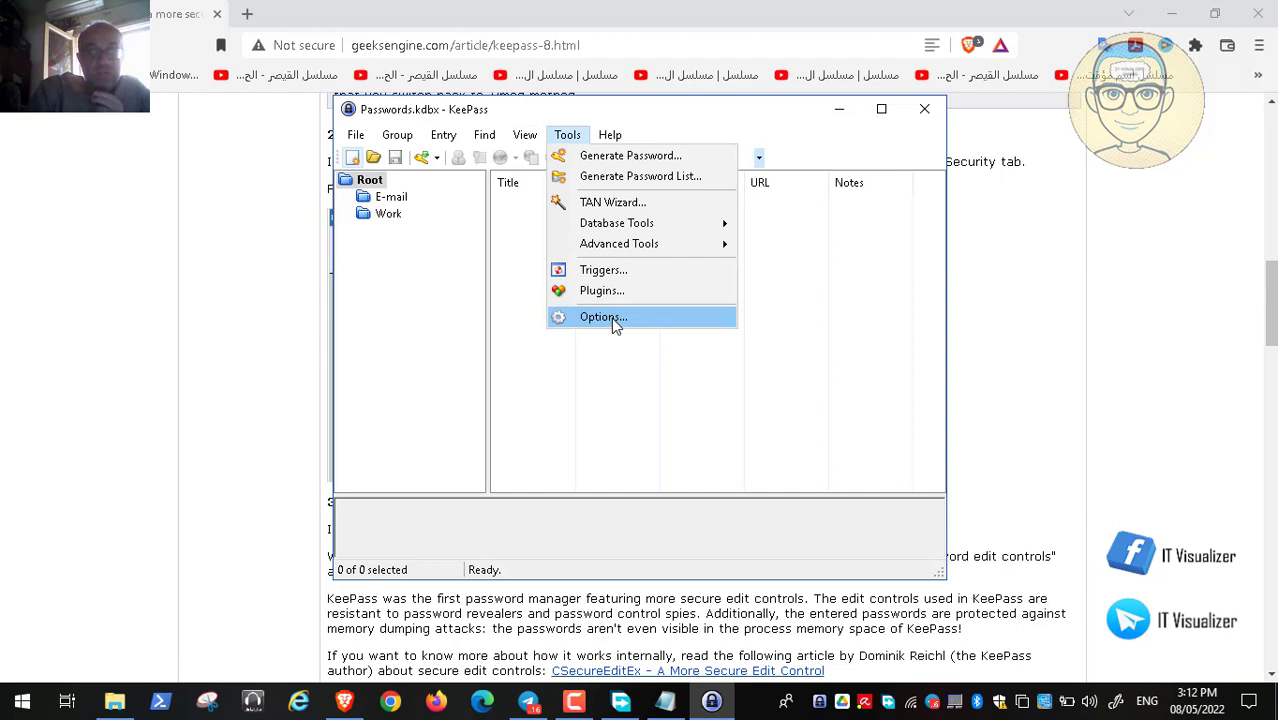
pyautogui.click(611, 318)
pyautogui.click(430, 206)
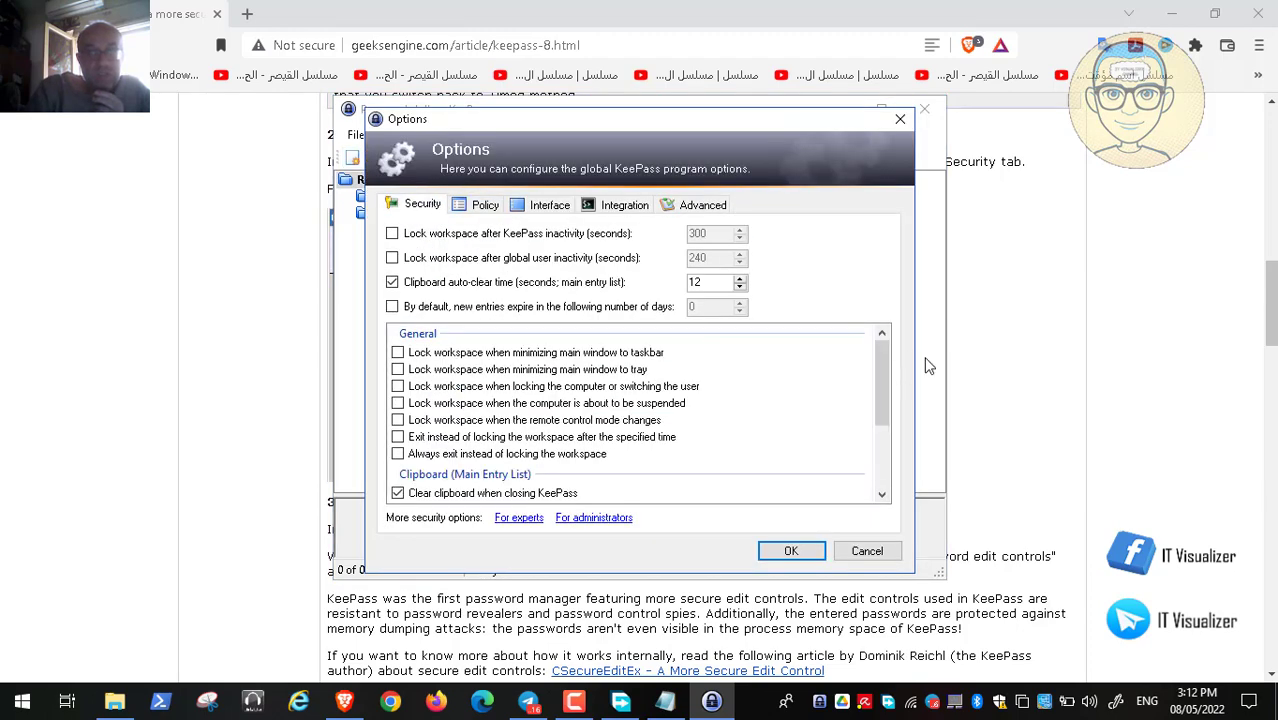
pyautogui.click(963, 362)
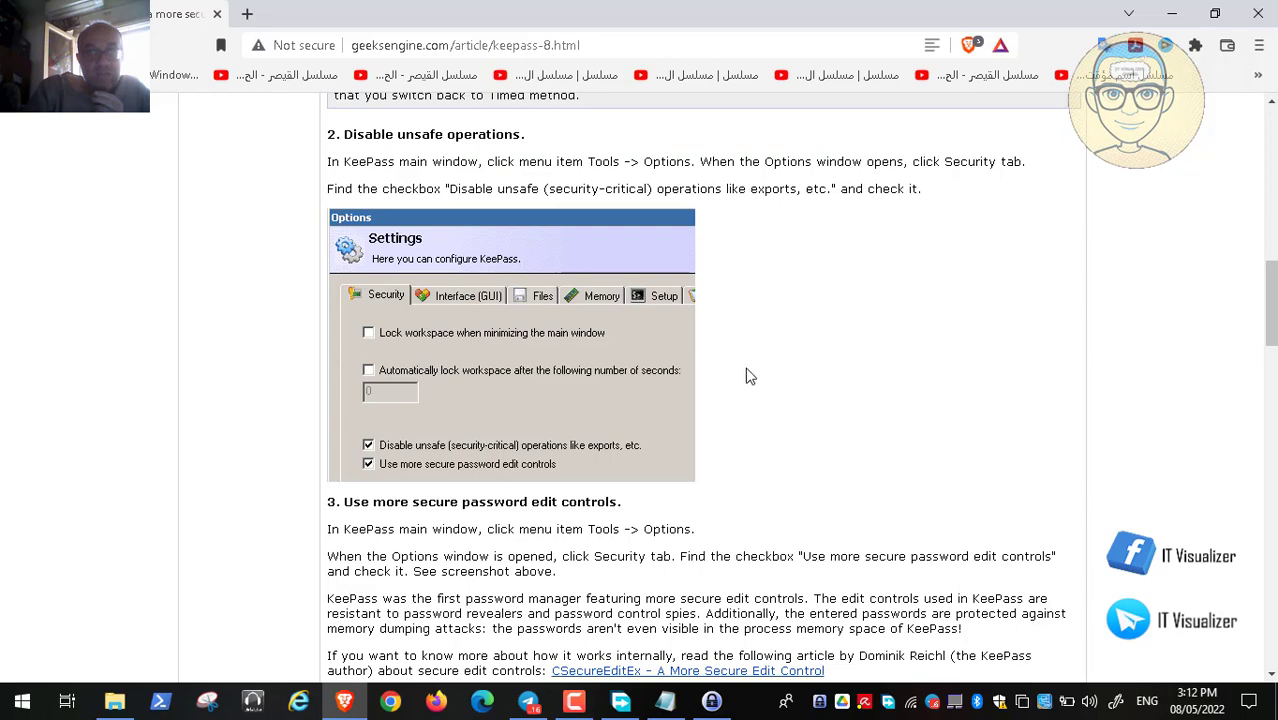
pyautogui.click(711, 701)
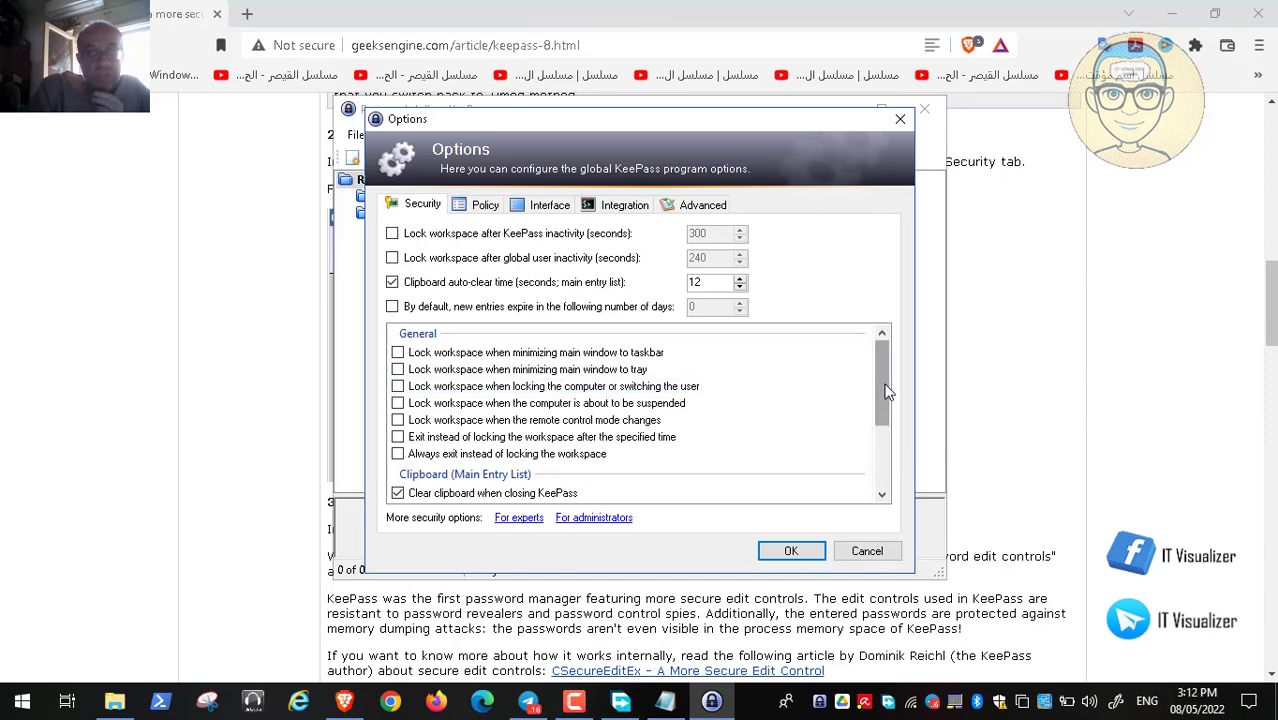
pyautogui.moveTo(886, 392); pyautogui.dragTo(897, 470)
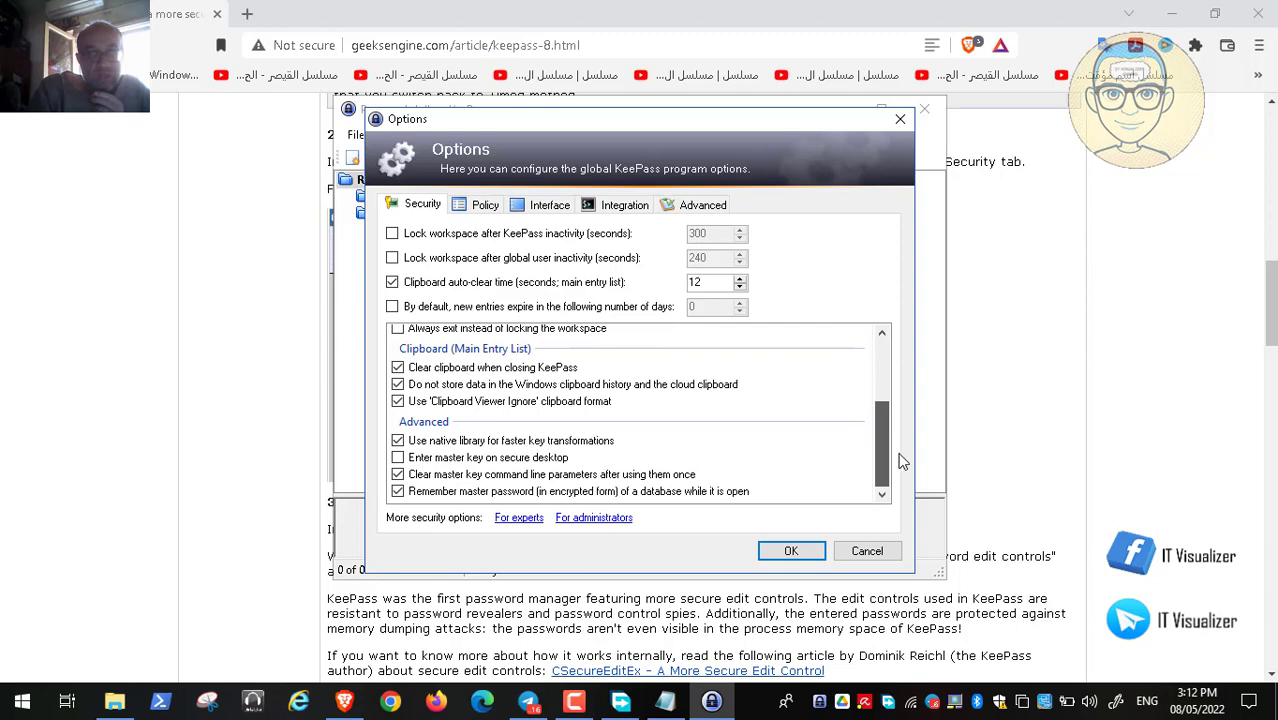
pyautogui.scroll(2, 903, 440)
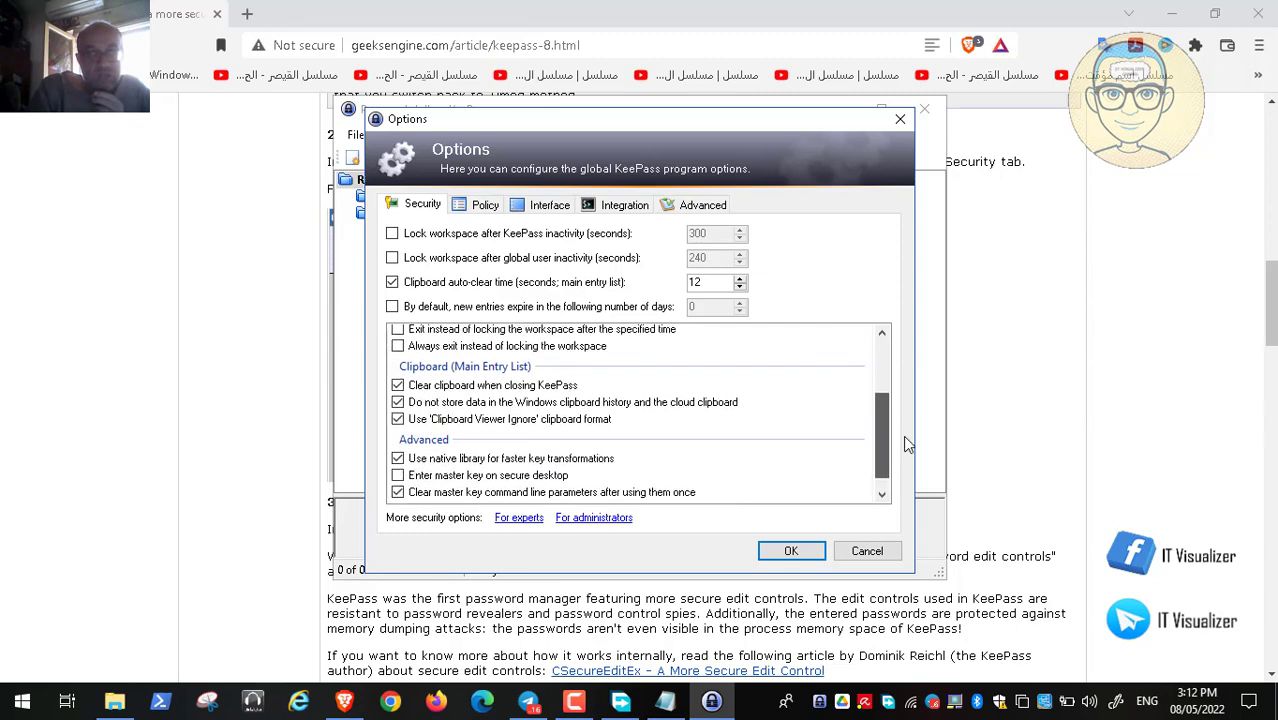
pyautogui.scroll(1, 913, 405)
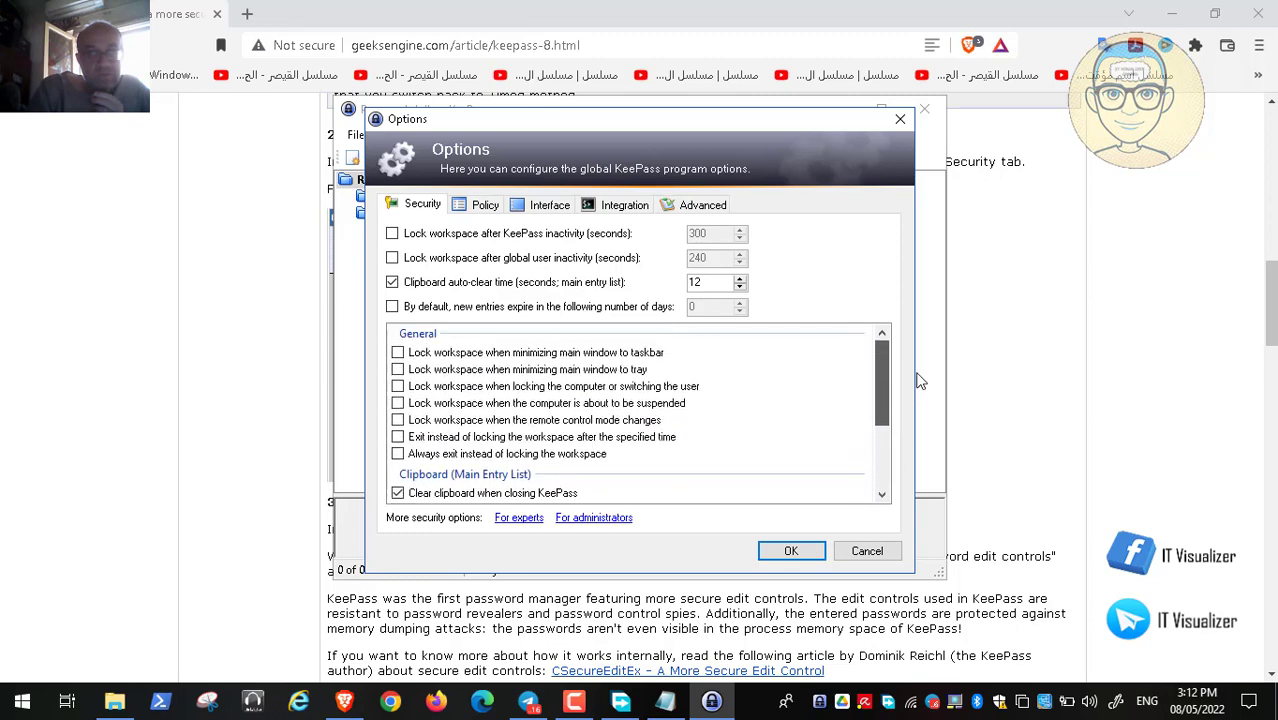
# Browse the Policy, Interface, Integration and Advanced tabs, then cancel without changes
pyautogui.click(479, 208)
pyautogui.click(535, 208)
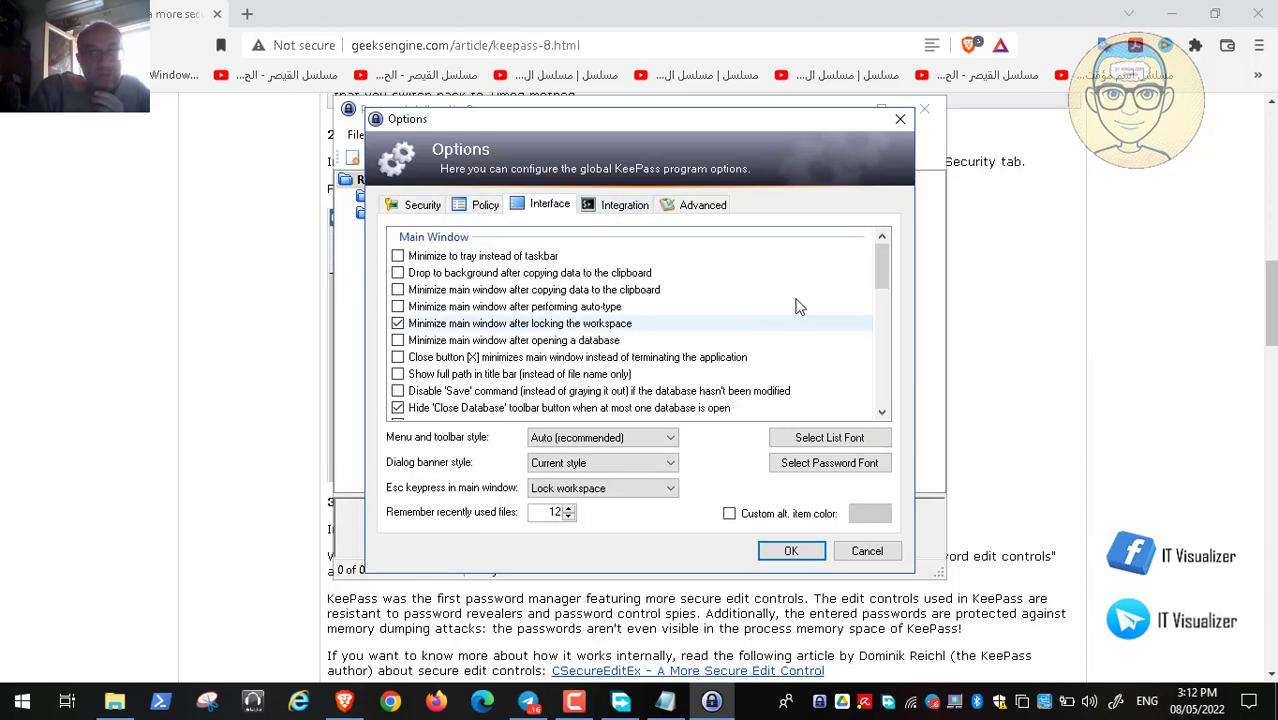
pyautogui.moveTo(881, 270); pyautogui.dragTo(902, 226)
pyautogui.click(624, 204)
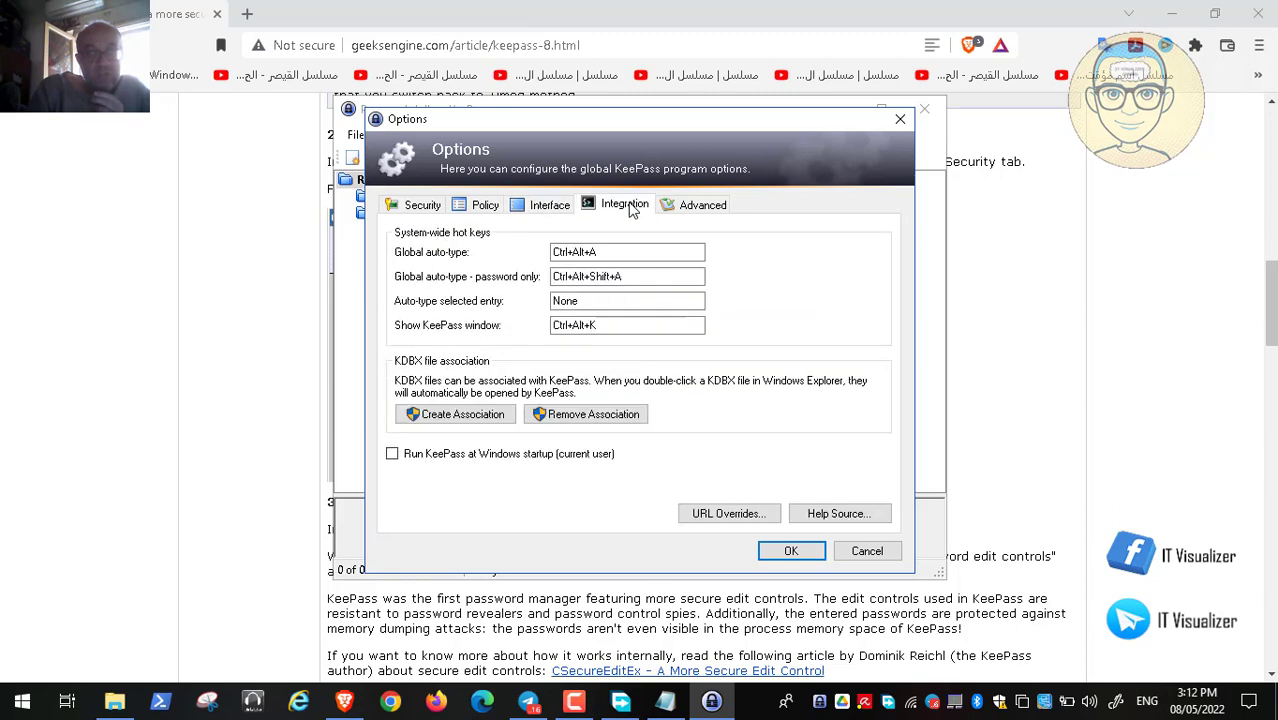
pyautogui.click(686, 207)
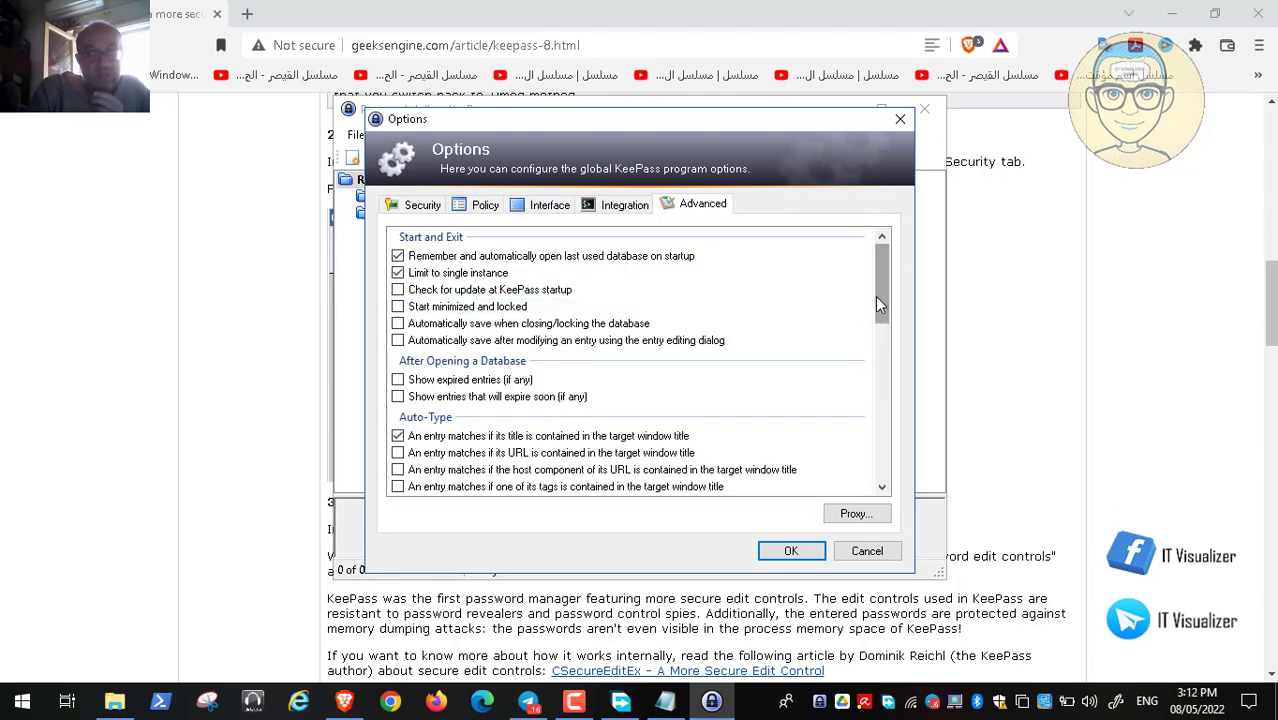
pyautogui.moveTo(881, 300); pyautogui.dragTo(889, 488)
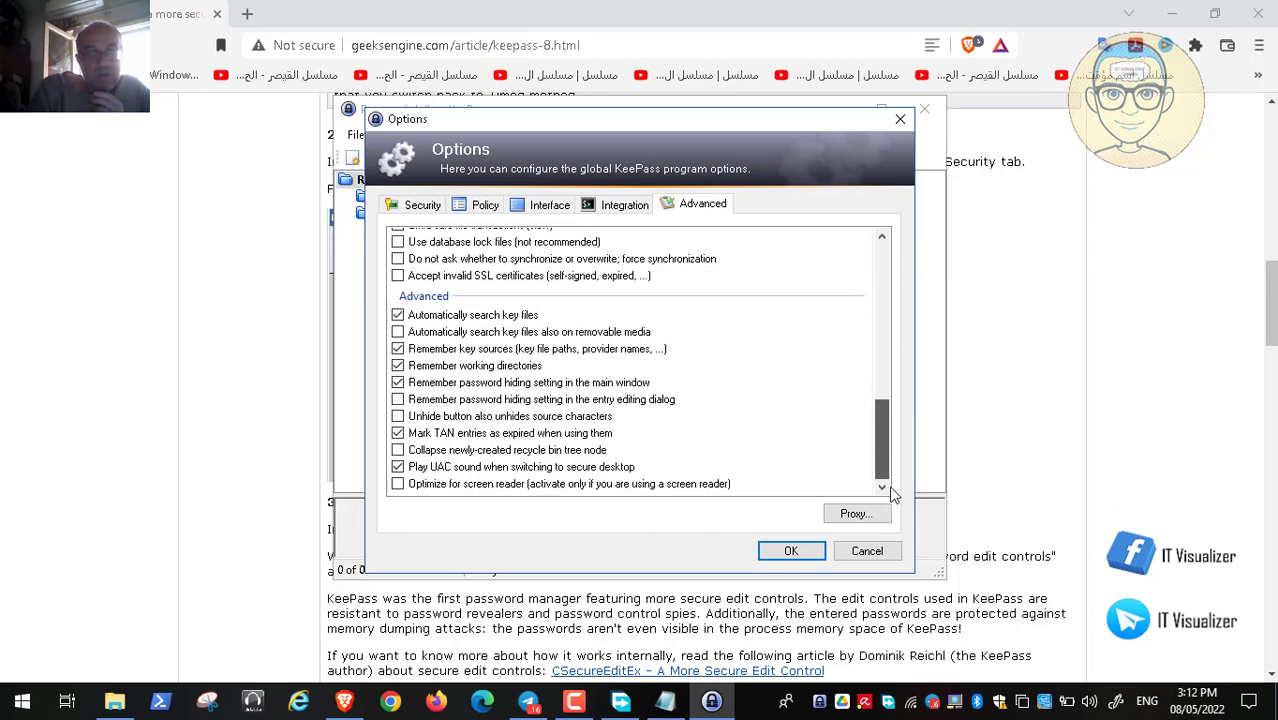
pyautogui.click(867, 551)
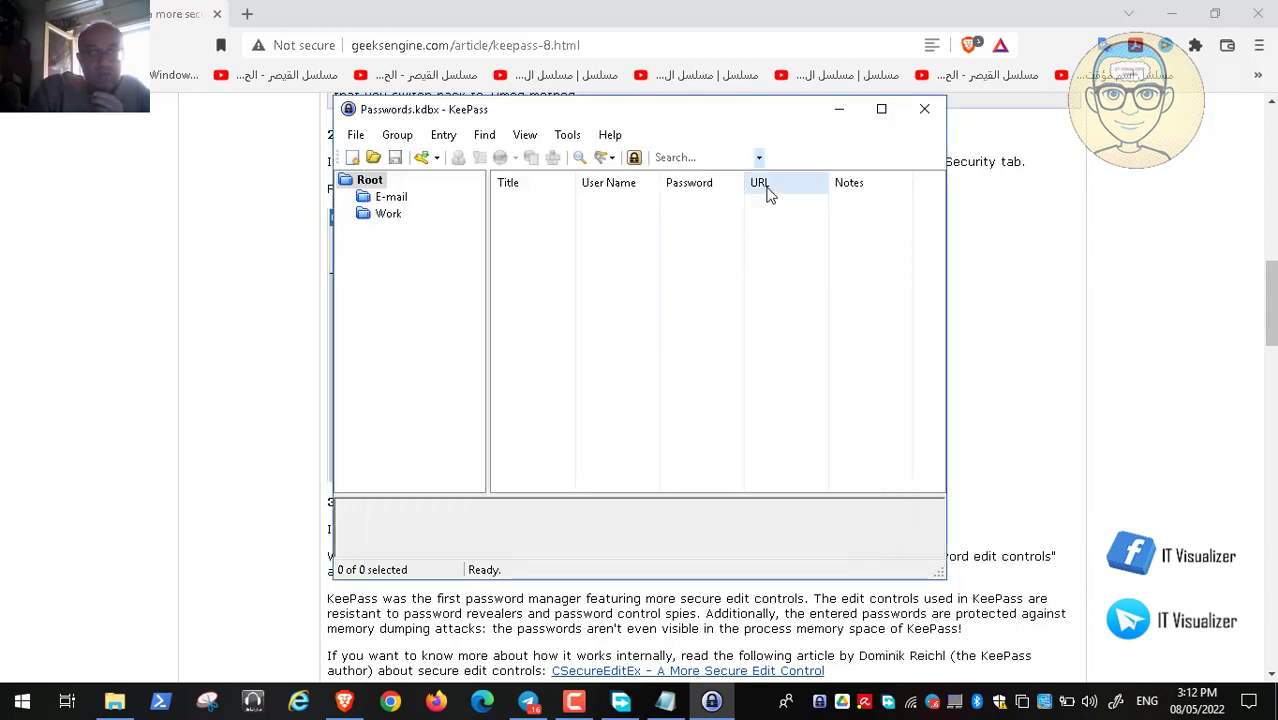
pyautogui.click(840, 109)
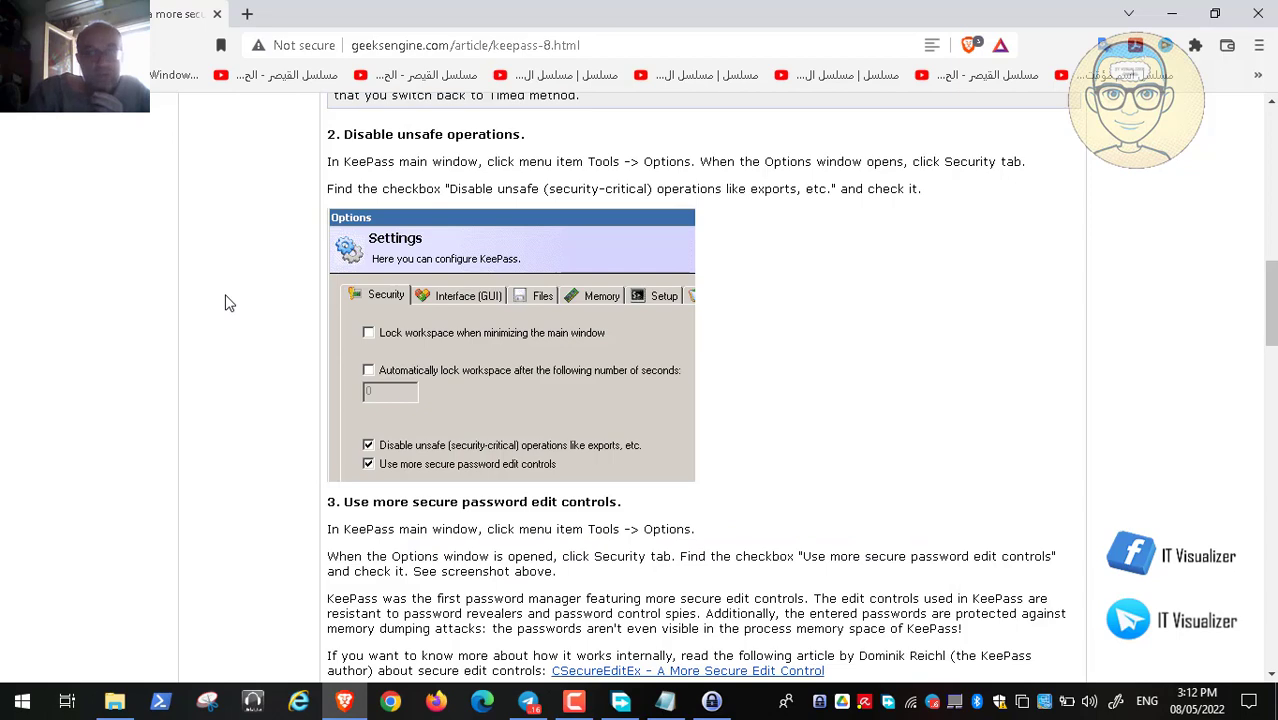
pyautogui.scroll(-3, 229, 303)
pyautogui.scroll(-3, 229, 303)
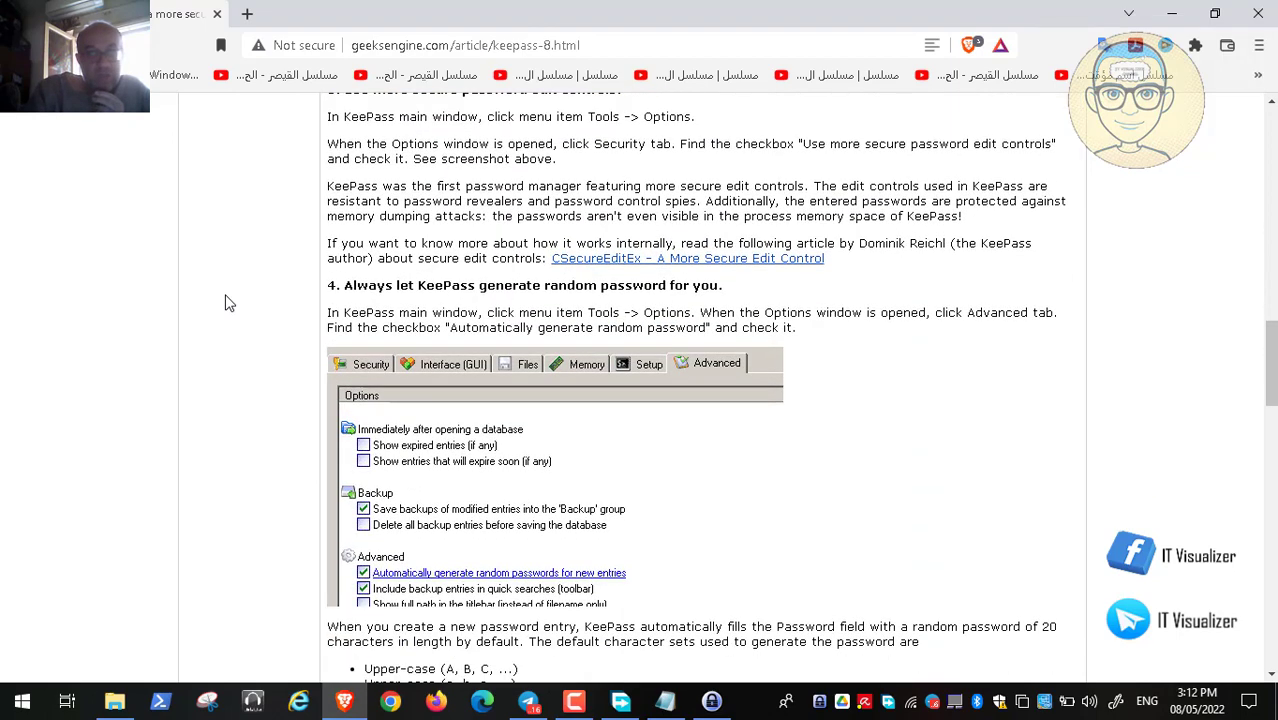
pyautogui.scroll(-2, 229, 303)
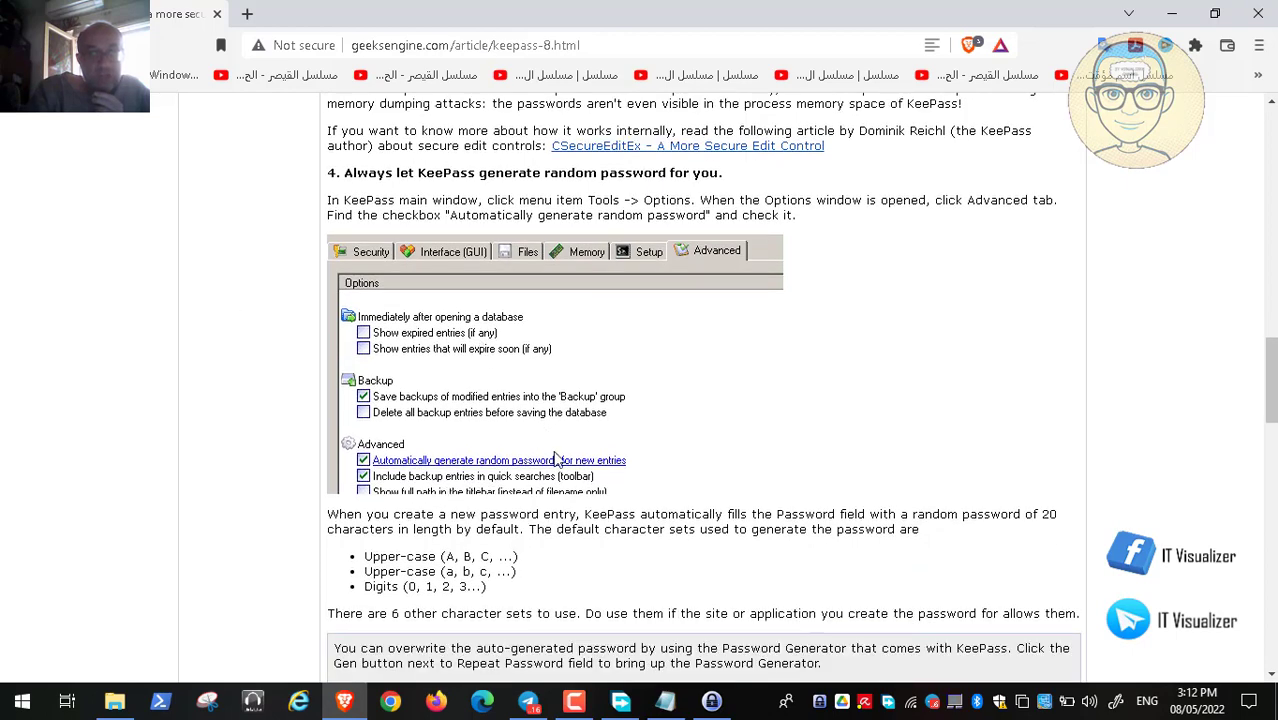
pyautogui.click(711, 700)
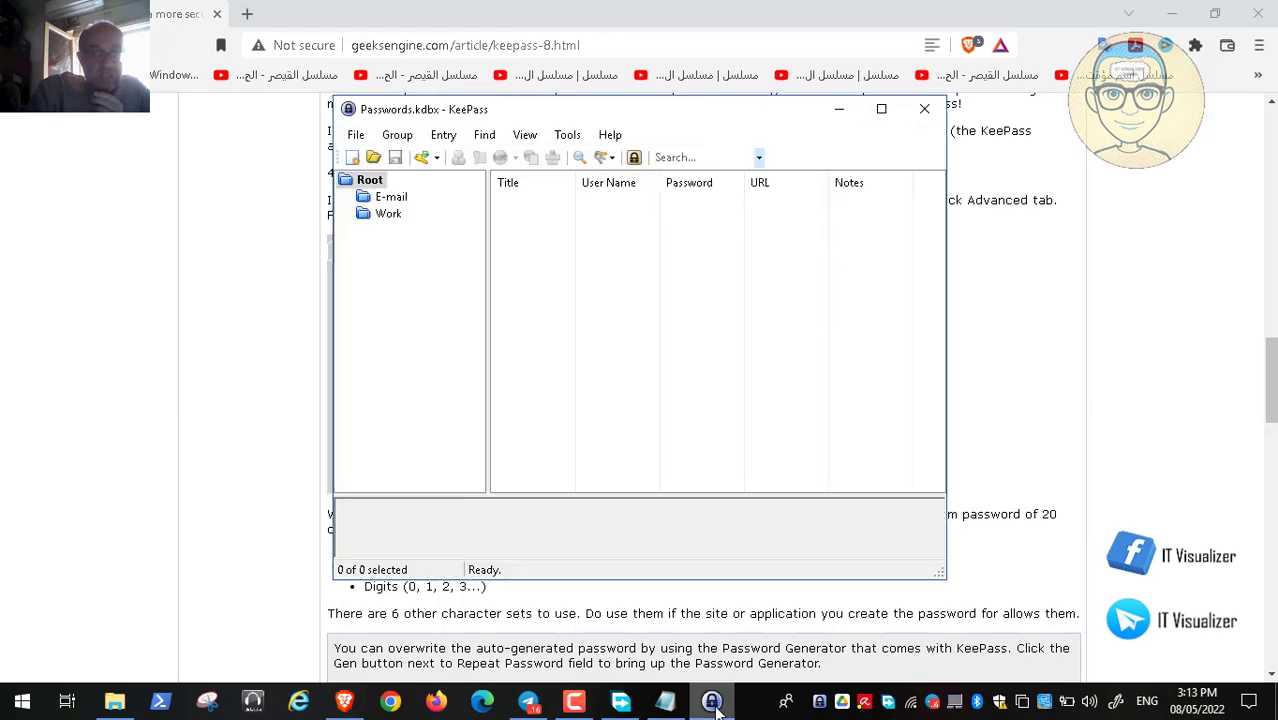
pyautogui.click(567, 137)
pyautogui.click(633, 318)
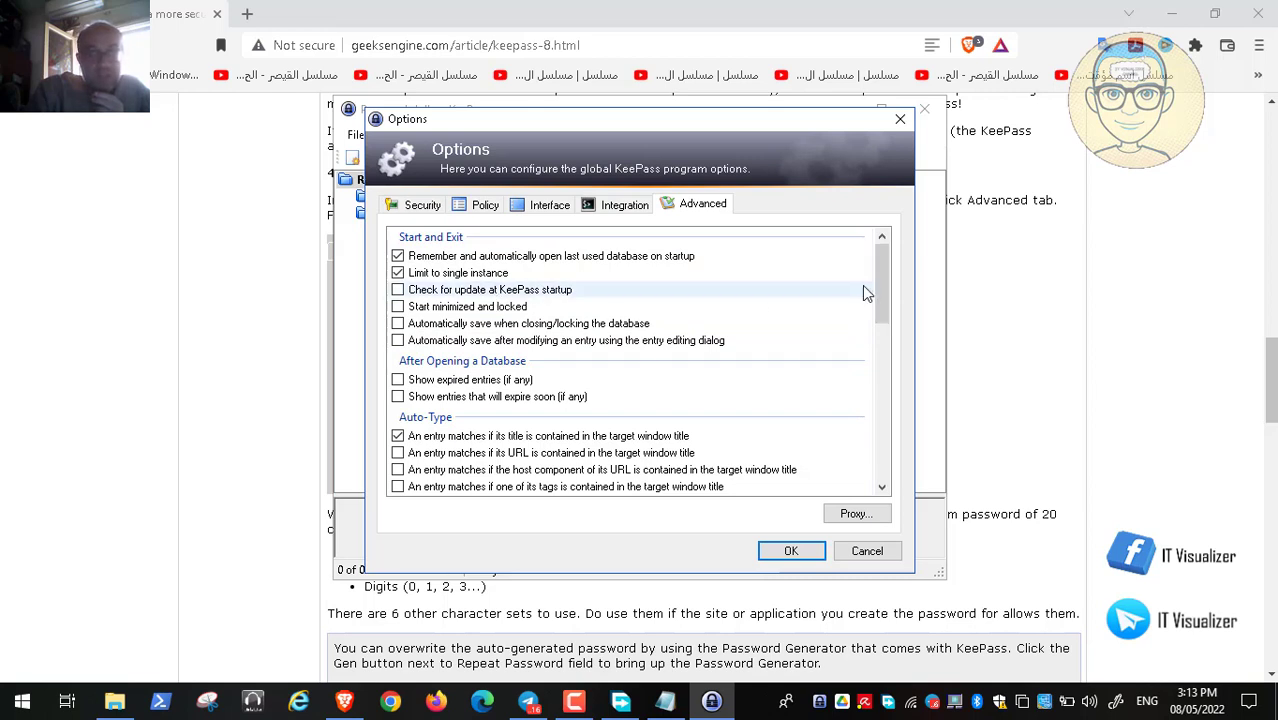
pyautogui.click(284, 377)
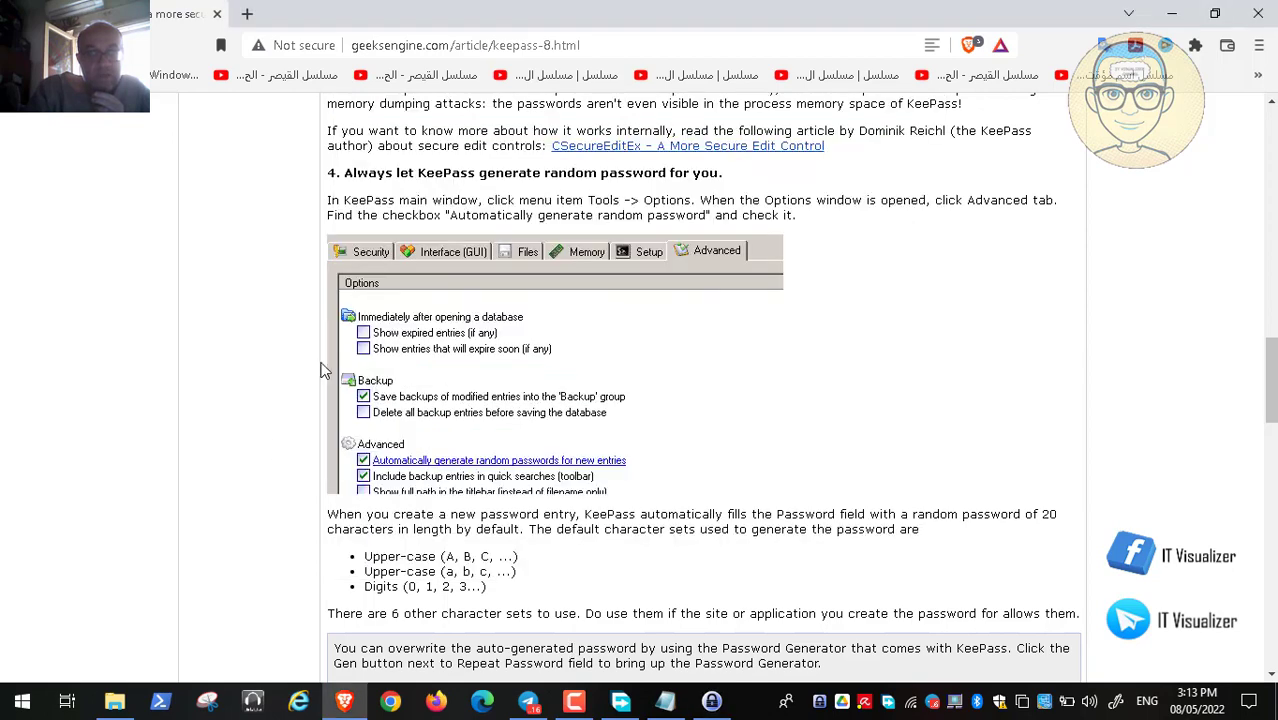
pyautogui.click(711, 700)
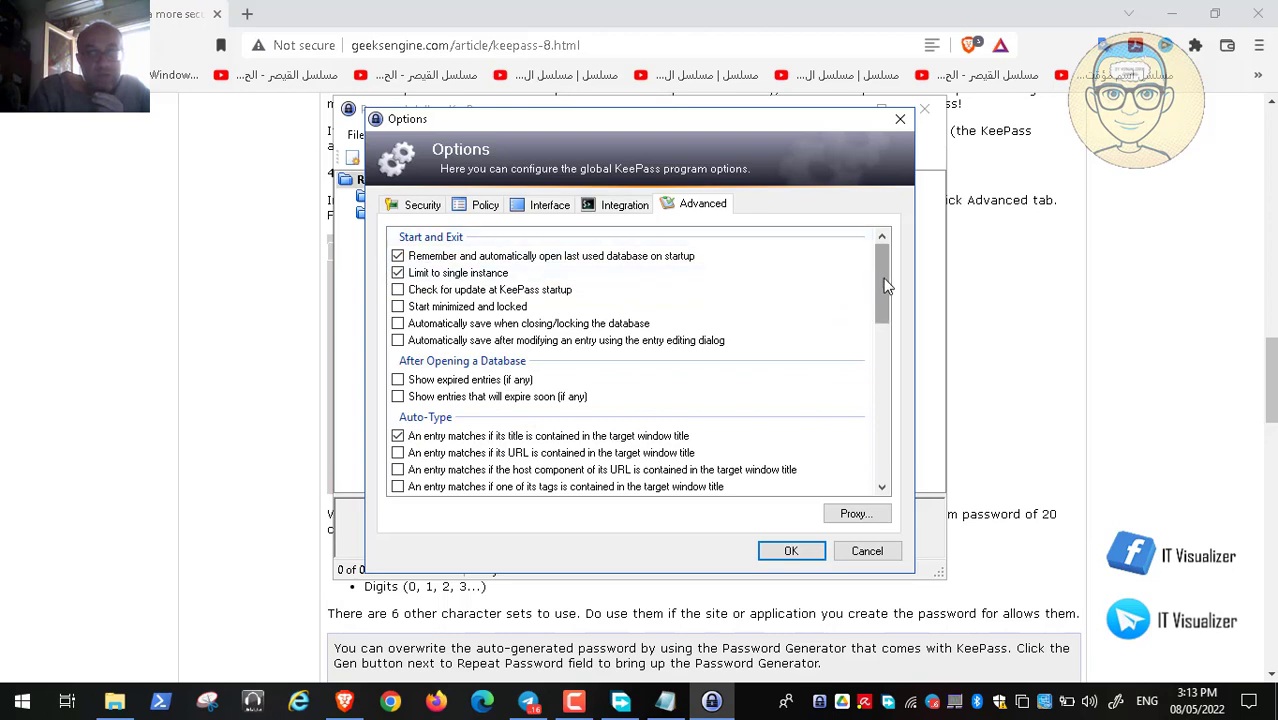
pyautogui.moveTo(885, 287); pyautogui.dragTo(894, 447)
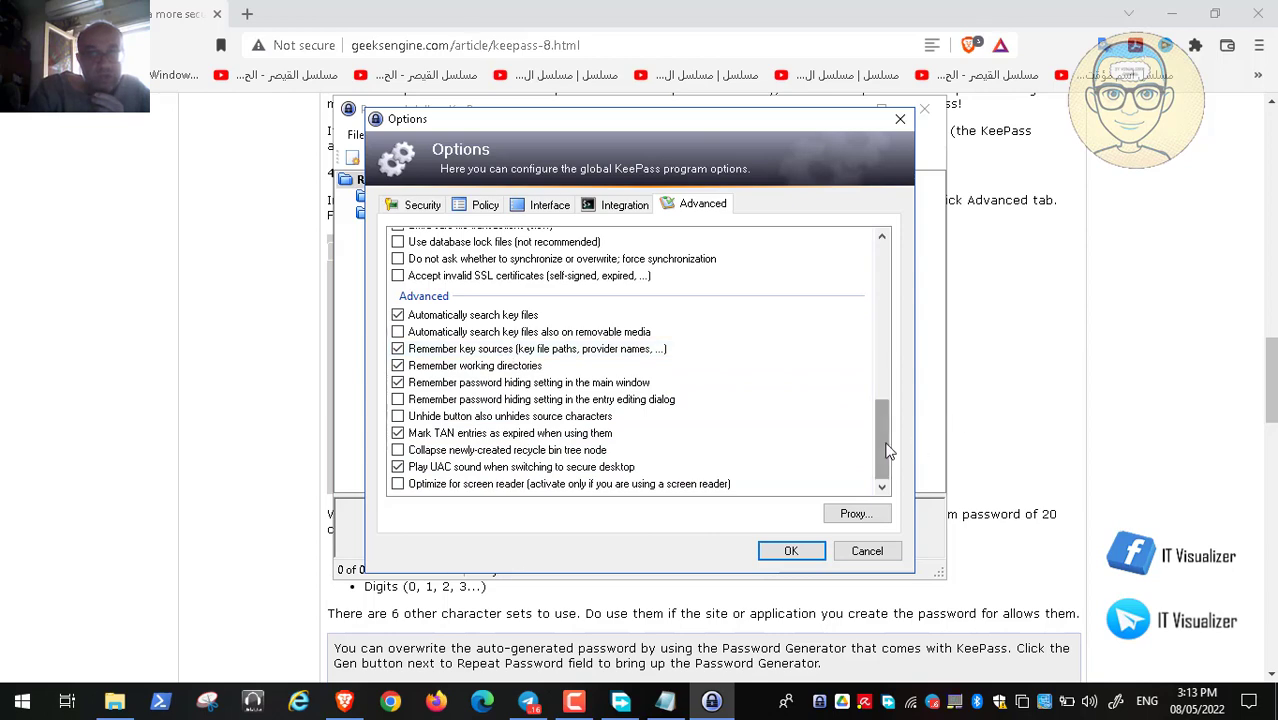
pyautogui.moveTo(888, 450); pyautogui.dragTo(909, 275)
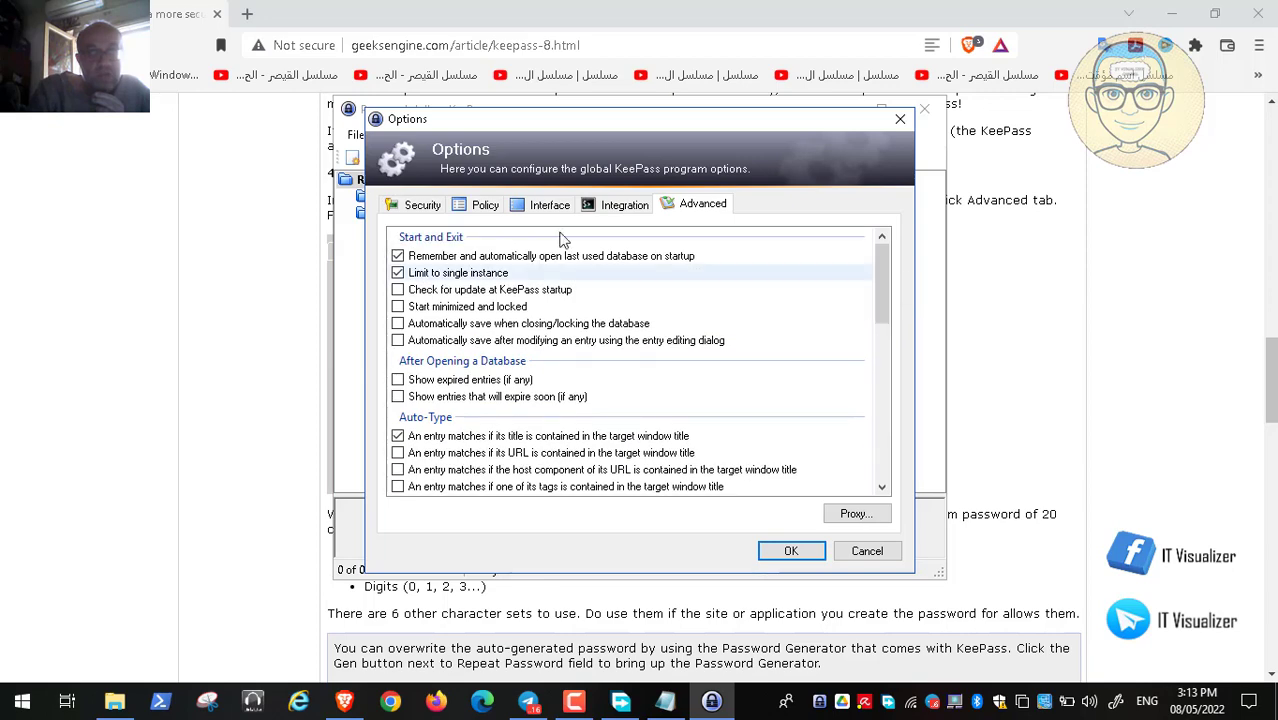
pyautogui.click(421, 205)
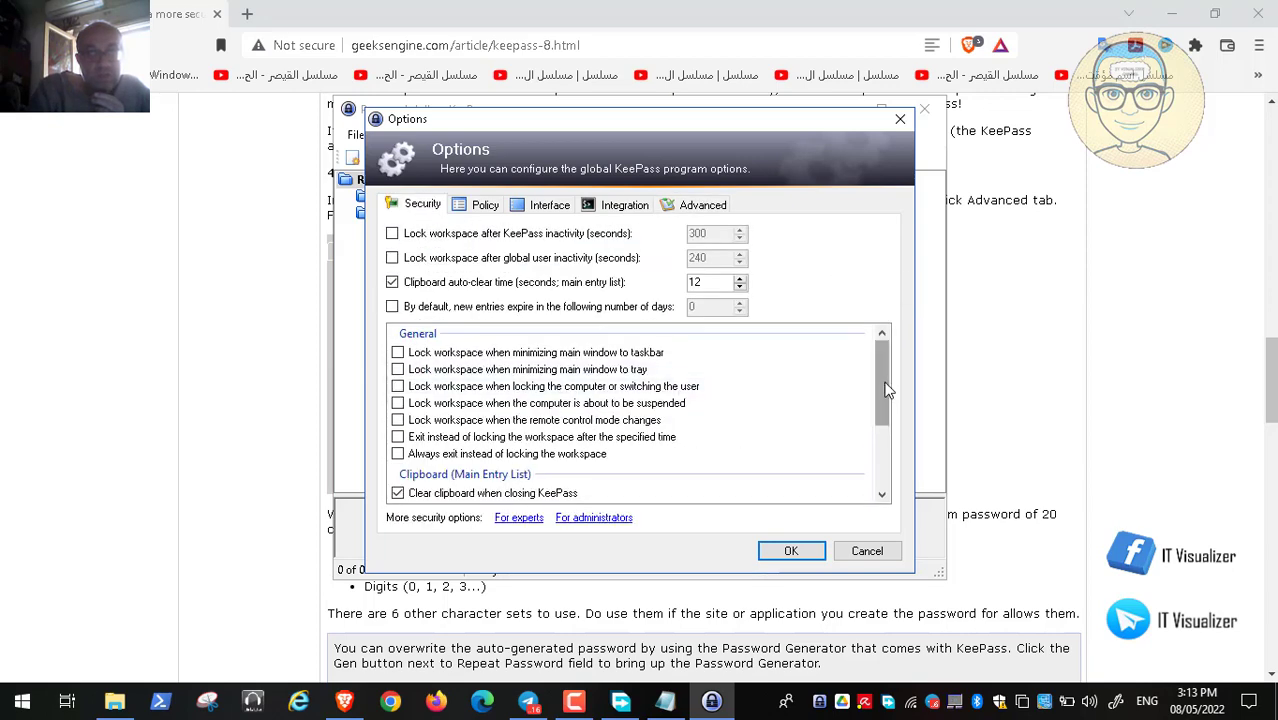
pyautogui.moveTo(889, 390)
pyautogui.mouseDown()
pyautogui.moveTo(893, 453)
pyautogui.moveTo(892, 369)
pyautogui.mouseUp()
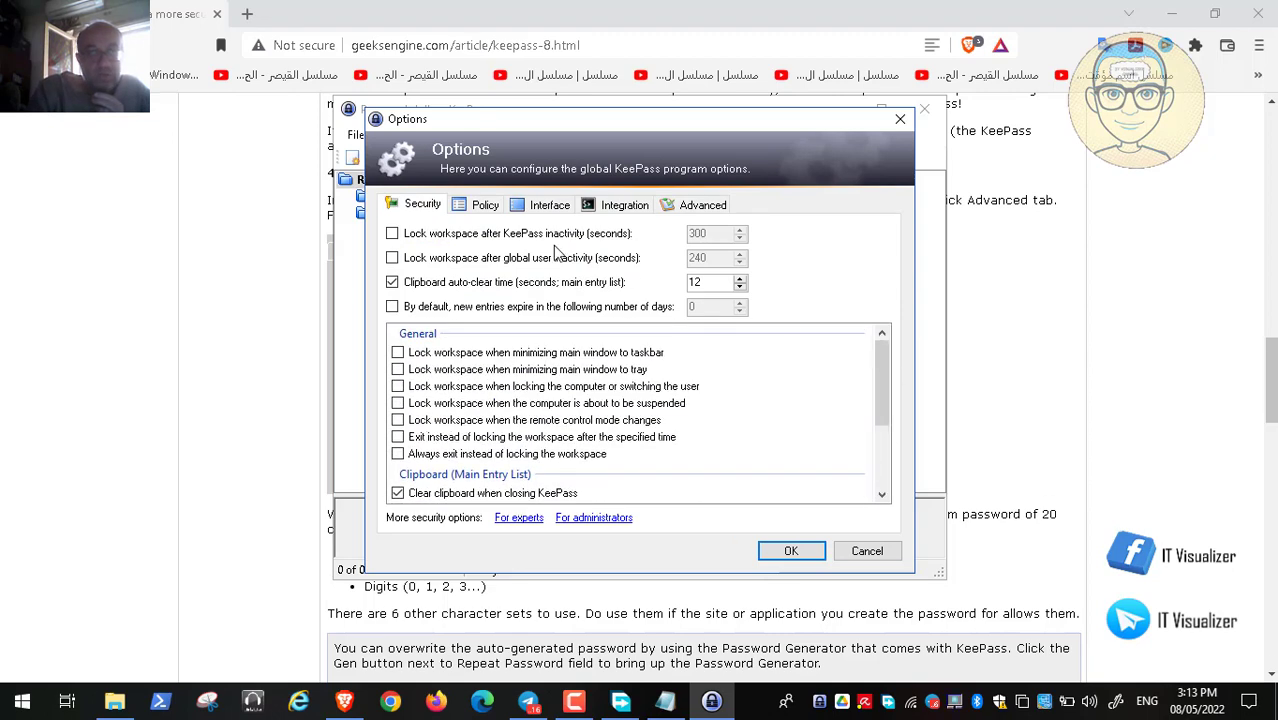
pyautogui.click(486, 210)
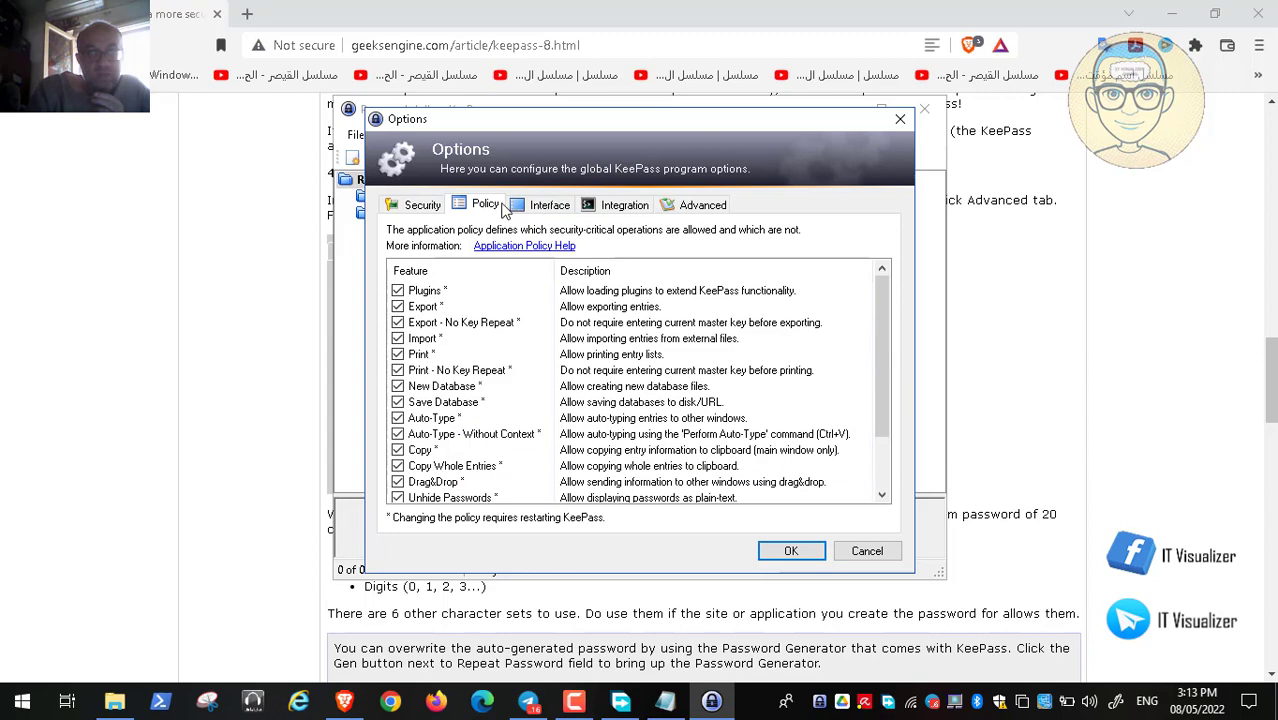
pyautogui.click(548, 211)
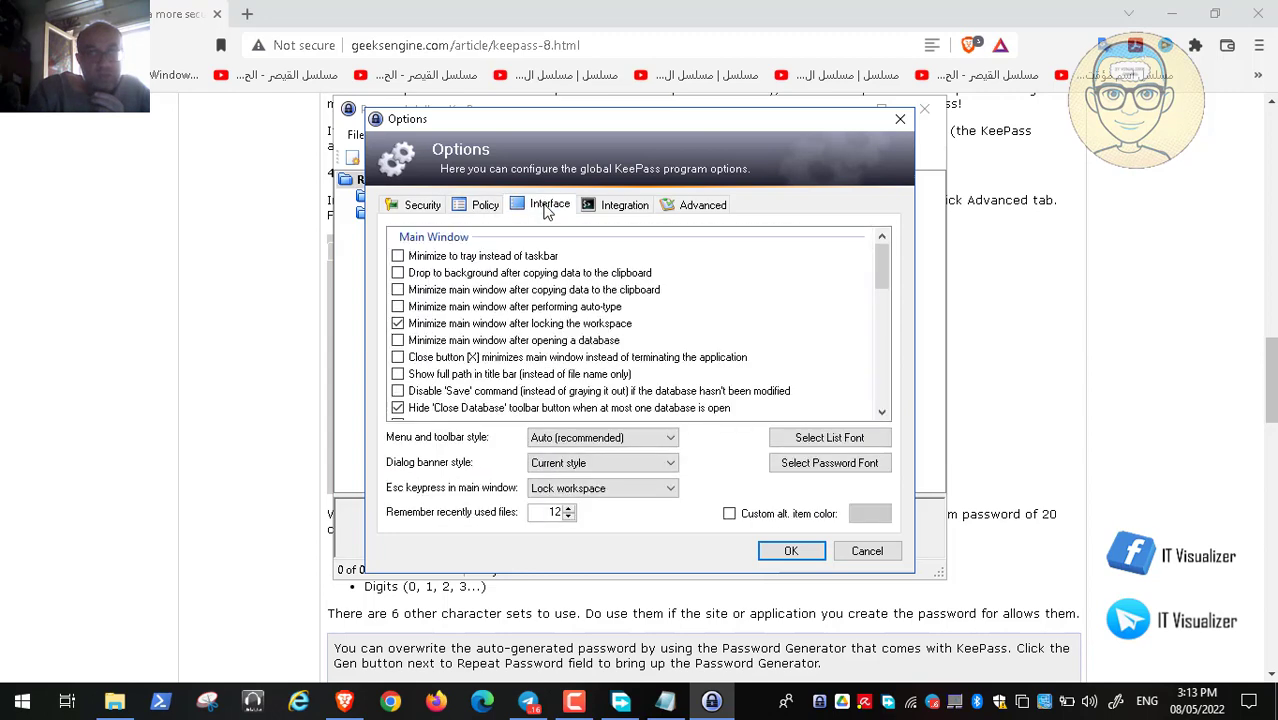
pyautogui.click(650, 208)
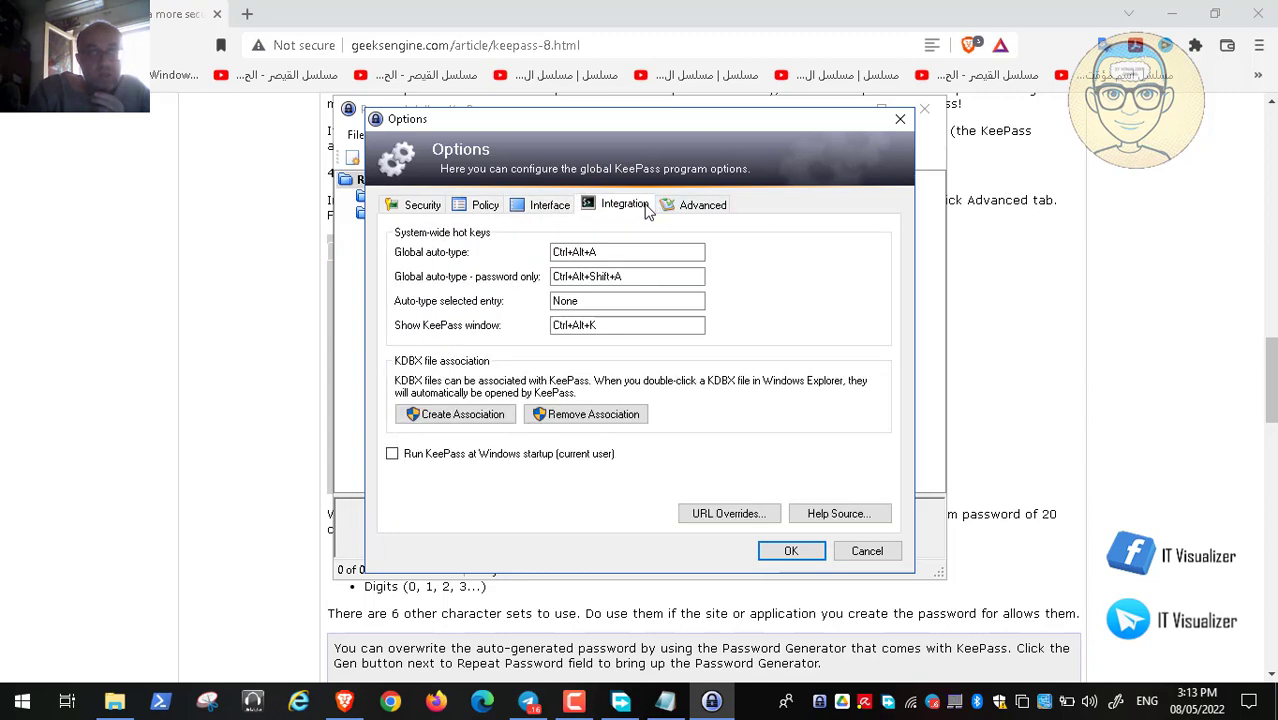
pyautogui.click(689, 207)
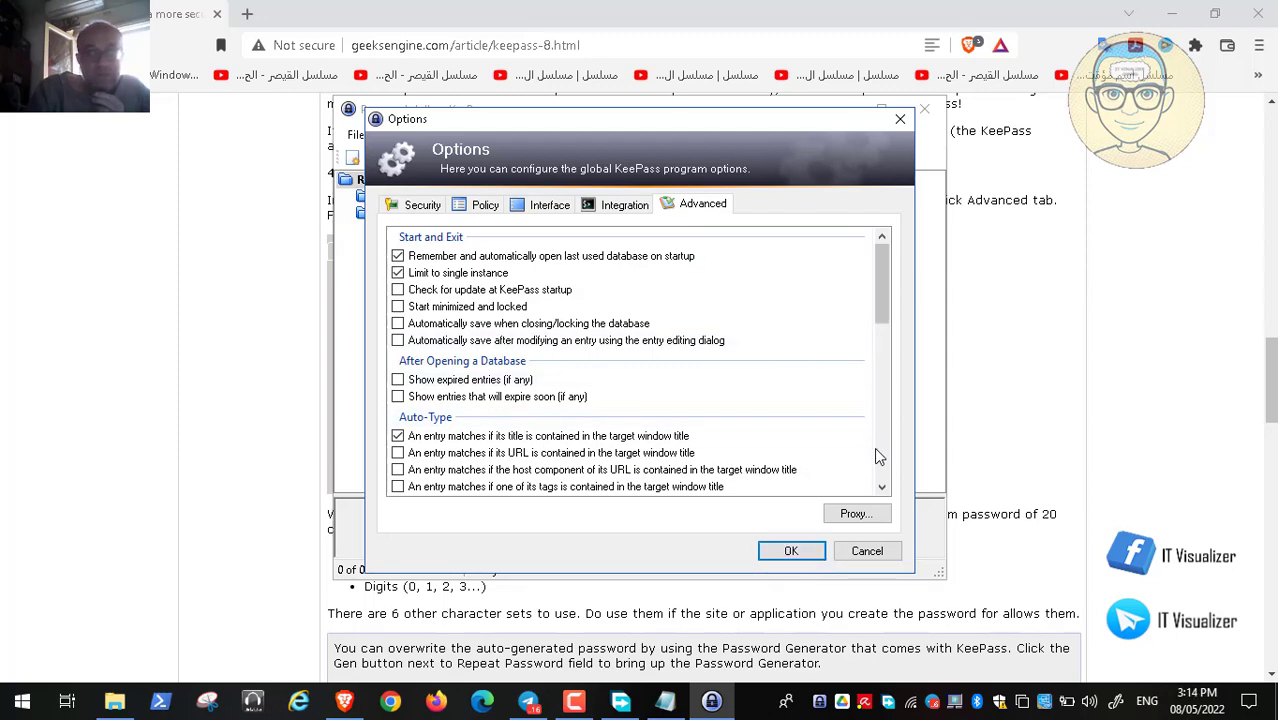
pyautogui.scroll(-10, 880, 465)
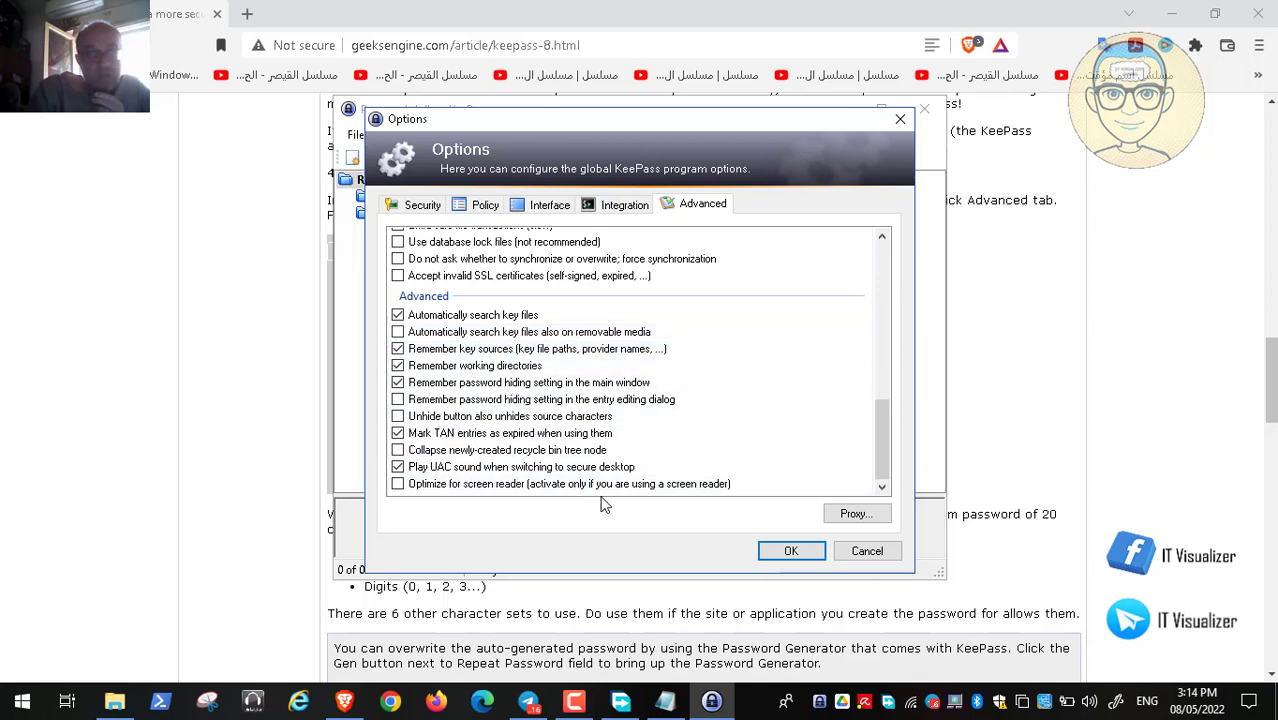
pyautogui.click(860, 553)
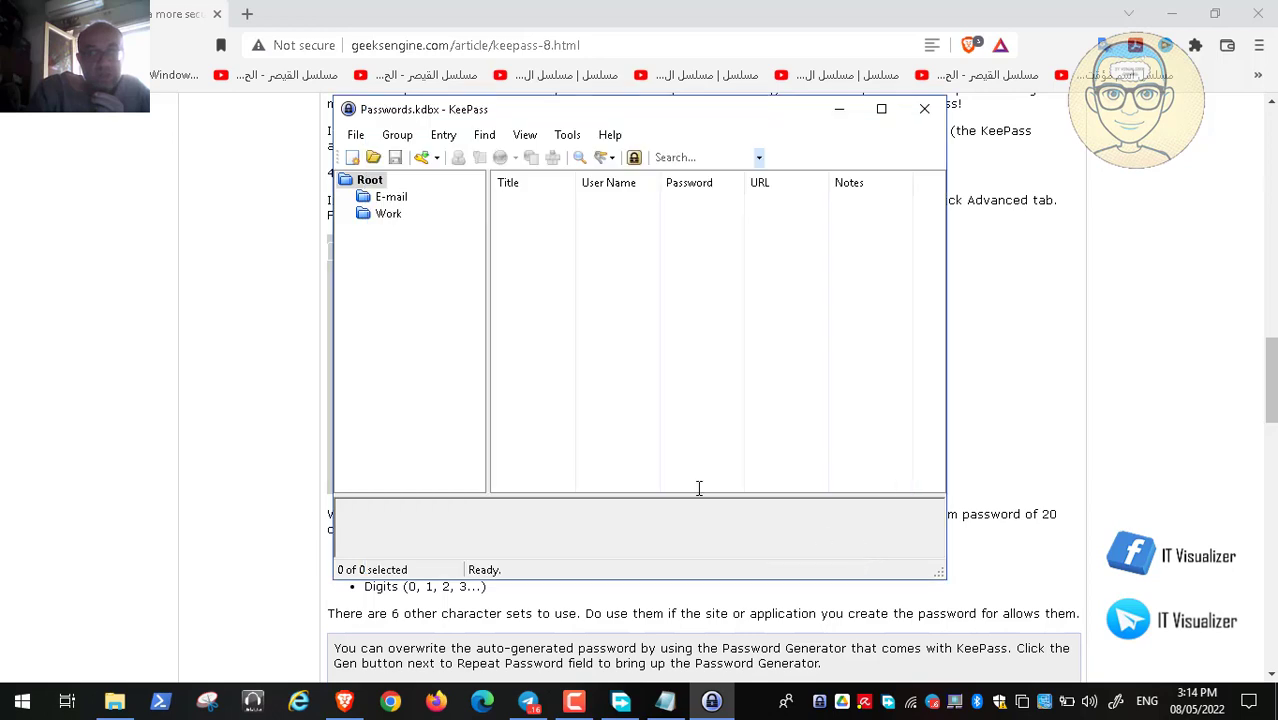
# Minimize KeePass and scroll the article down to section 9 and Inside This Article
pyautogui.click(839, 108)
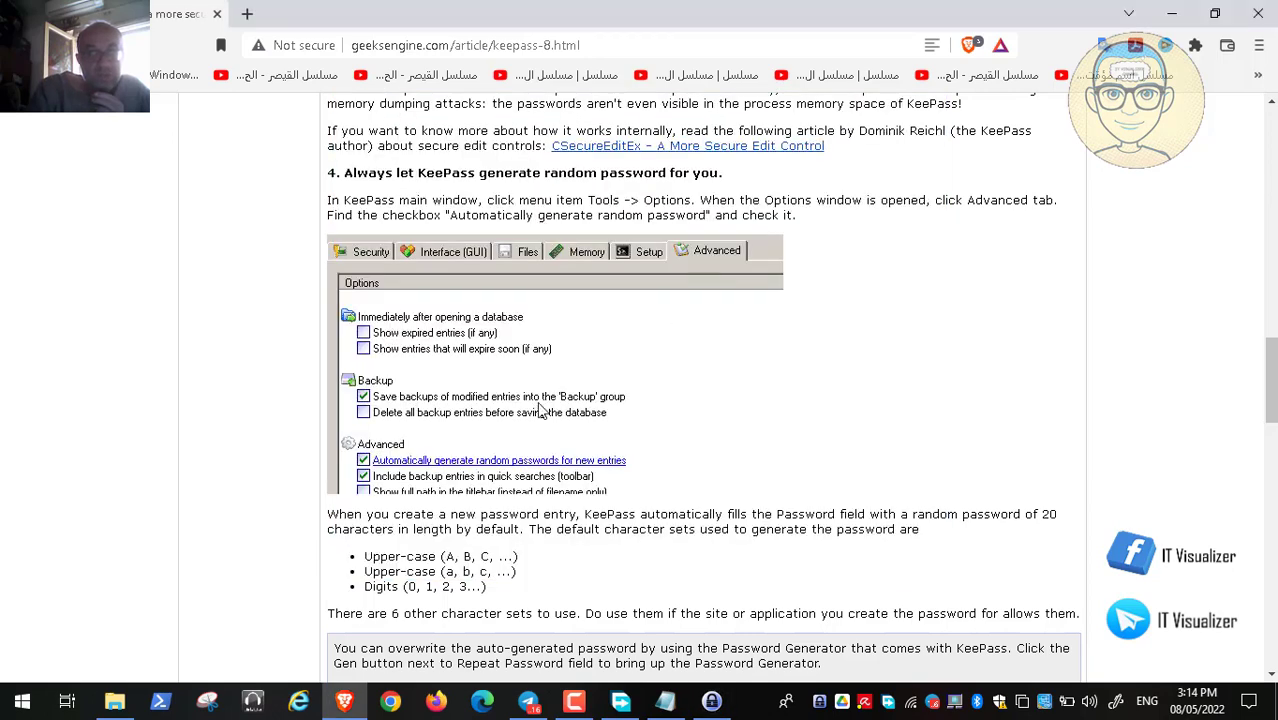
pyautogui.scroll(-4, 505, 468)
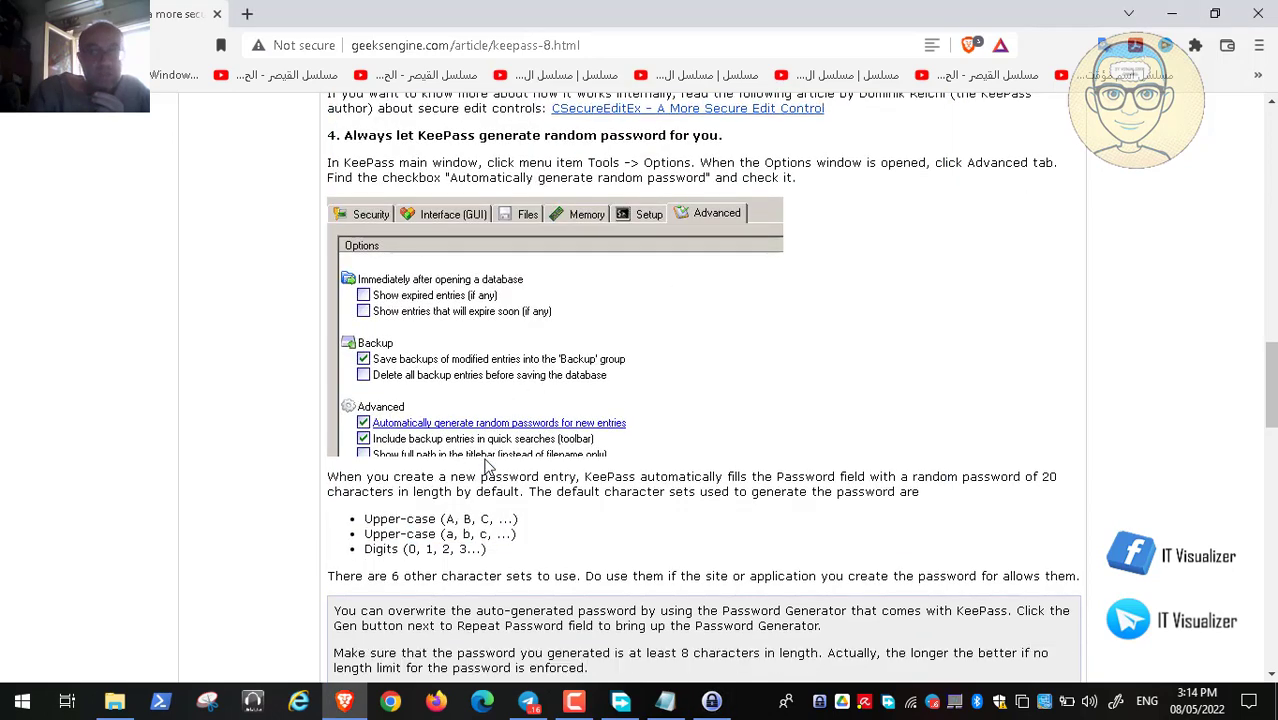
pyautogui.scroll(-4, 488, 467)
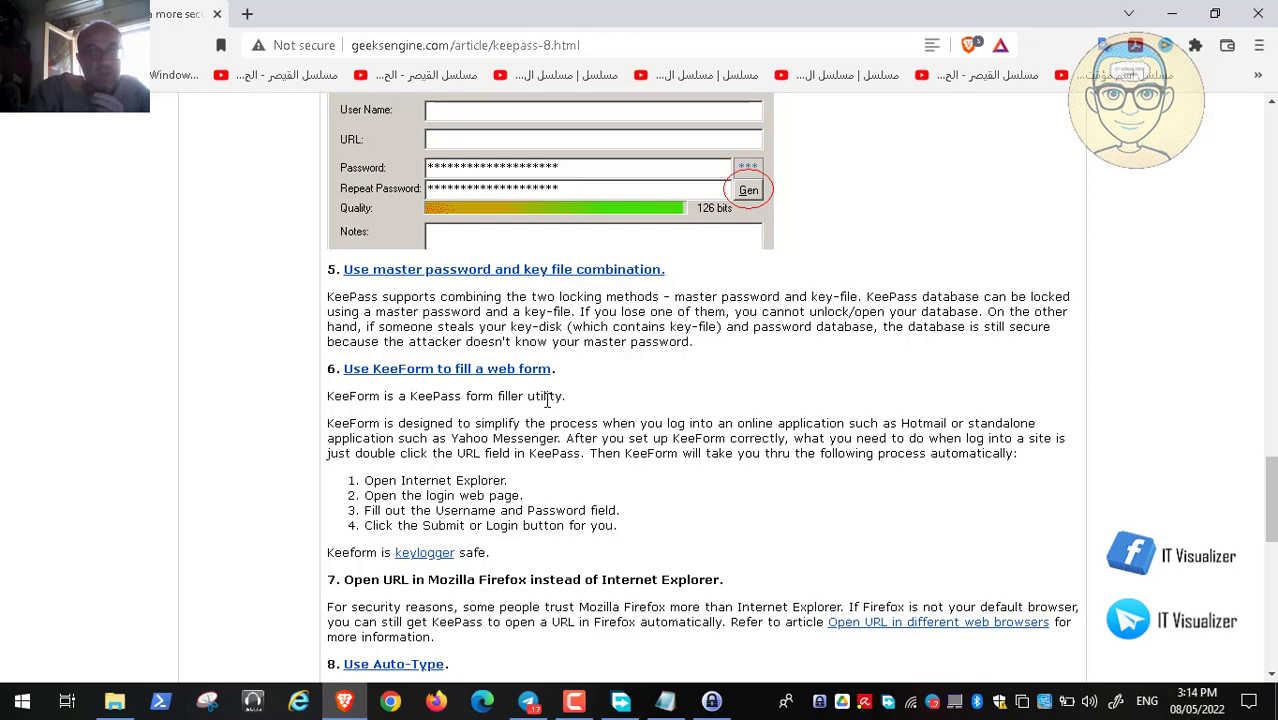
pyautogui.scroll(-3, 547, 400)
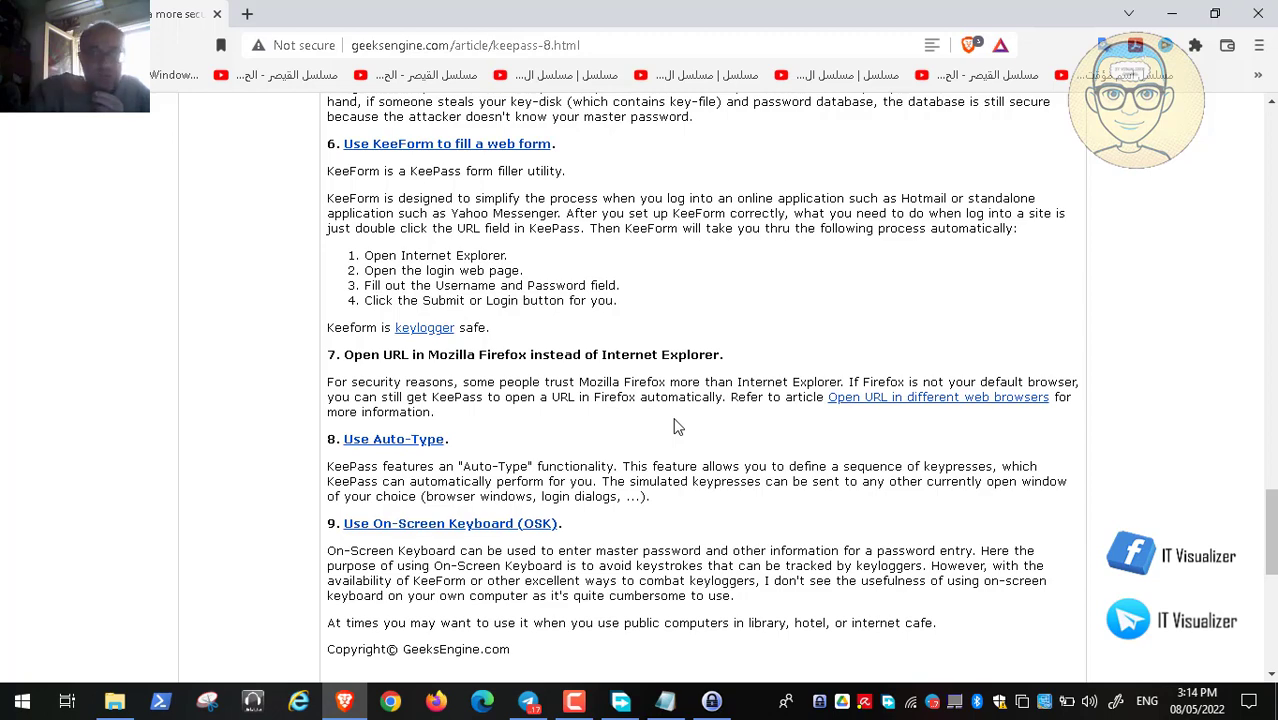
pyautogui.scroll(-1, 674, 427)
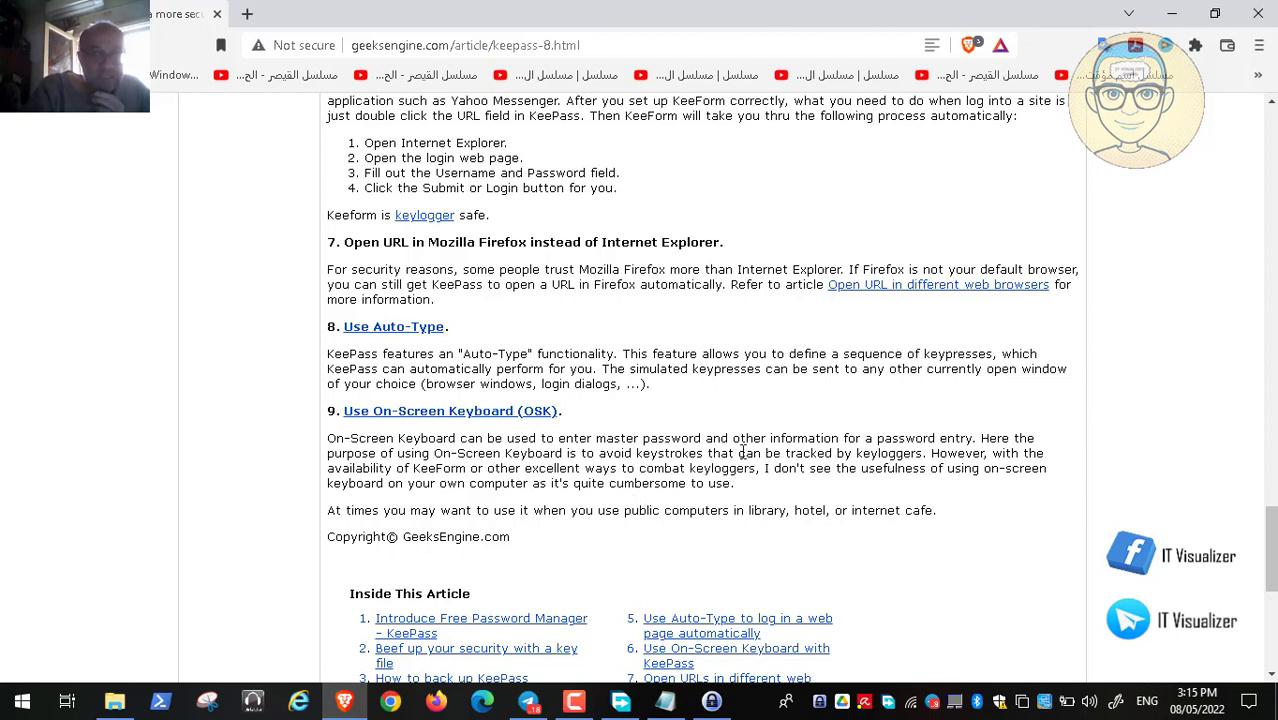
# Launch On-Screen Keyboard from Start > All Programs > Windows Ease of Access
pyautogui.click(19, 704)
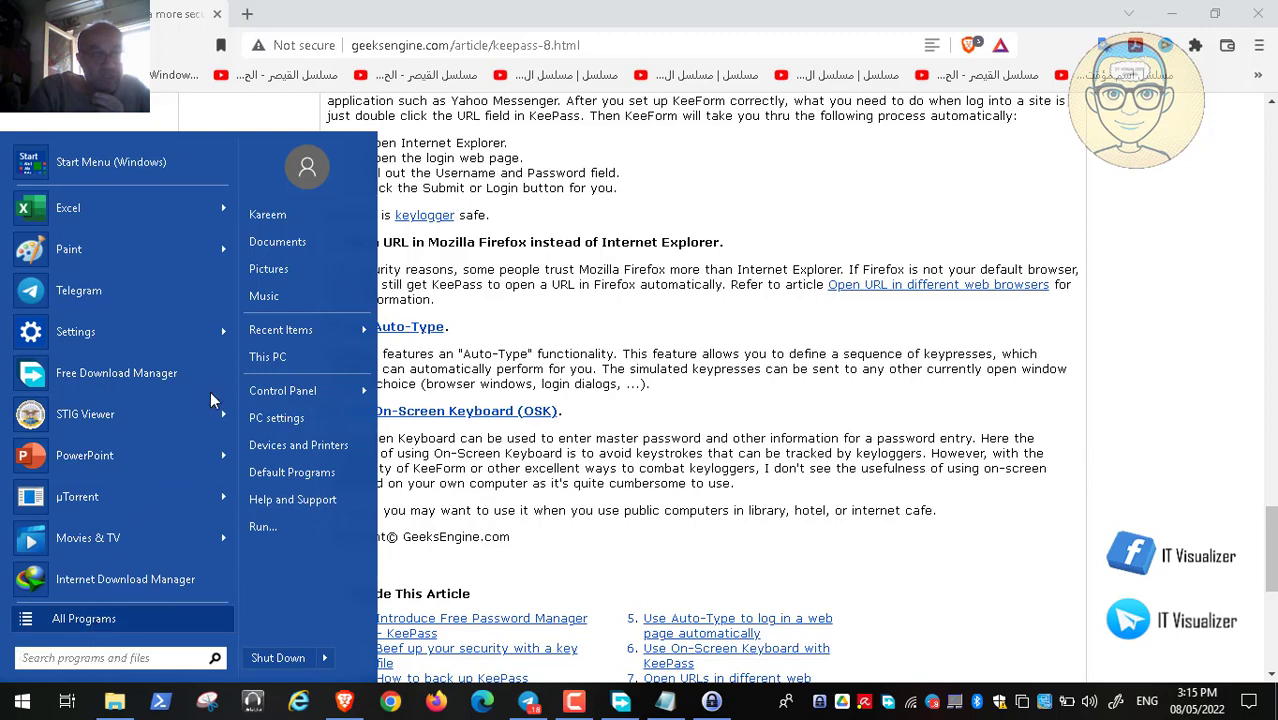
pyautogui.click(90, 618)
pyautogui.moveTo(230, 266); pyautogui.dragTo(230, 522)
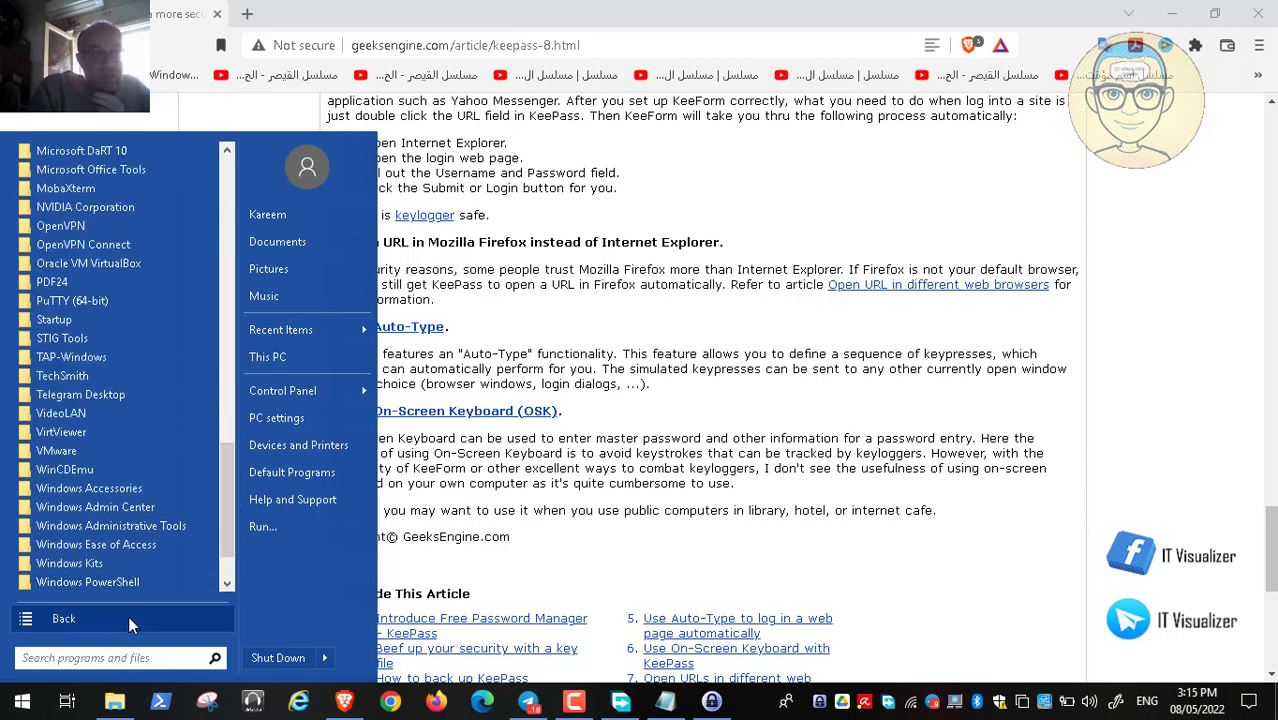
pyautogui.click(110, 658)
pyautogui.write('on')
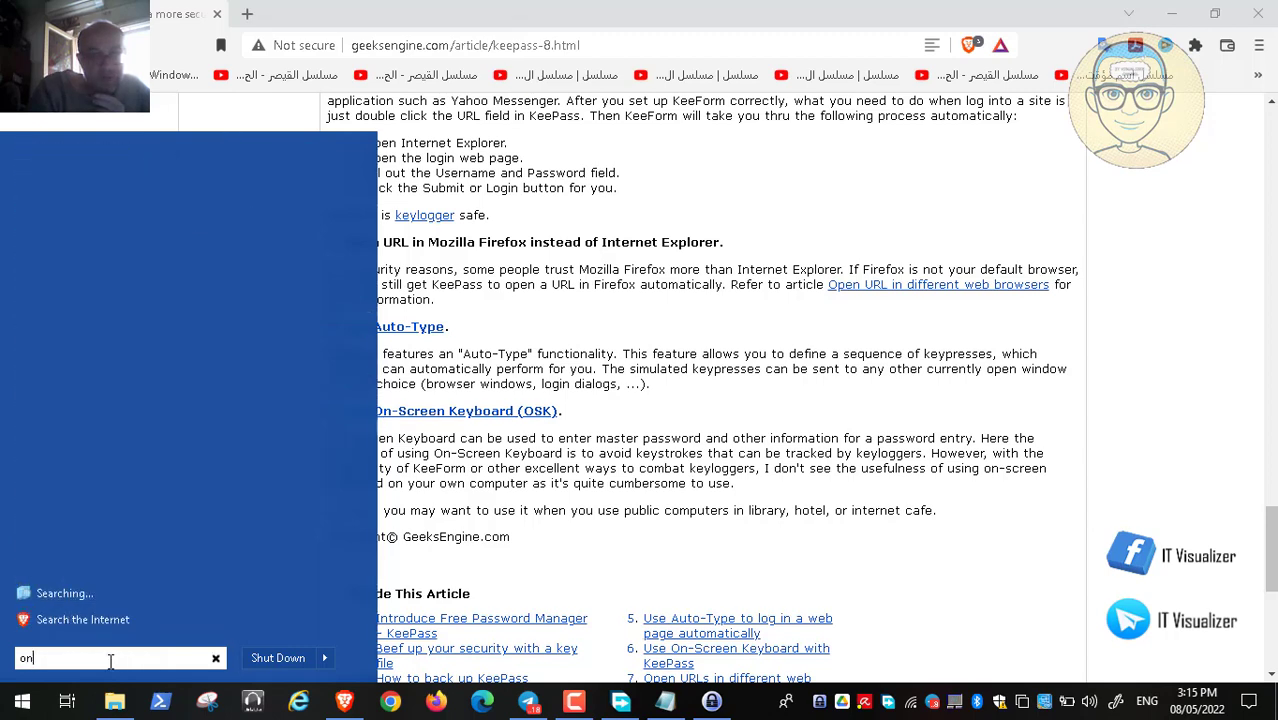
pyautogui.write('-scree')
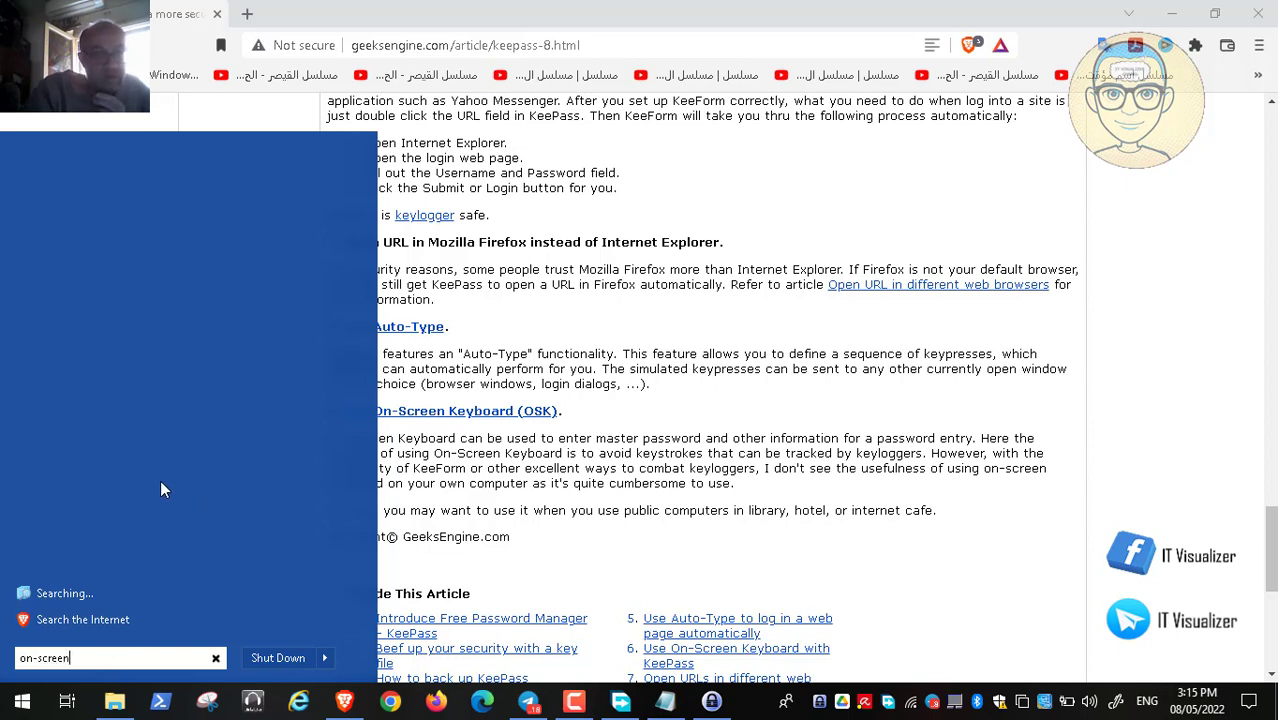
pyautogui.press('Escape')
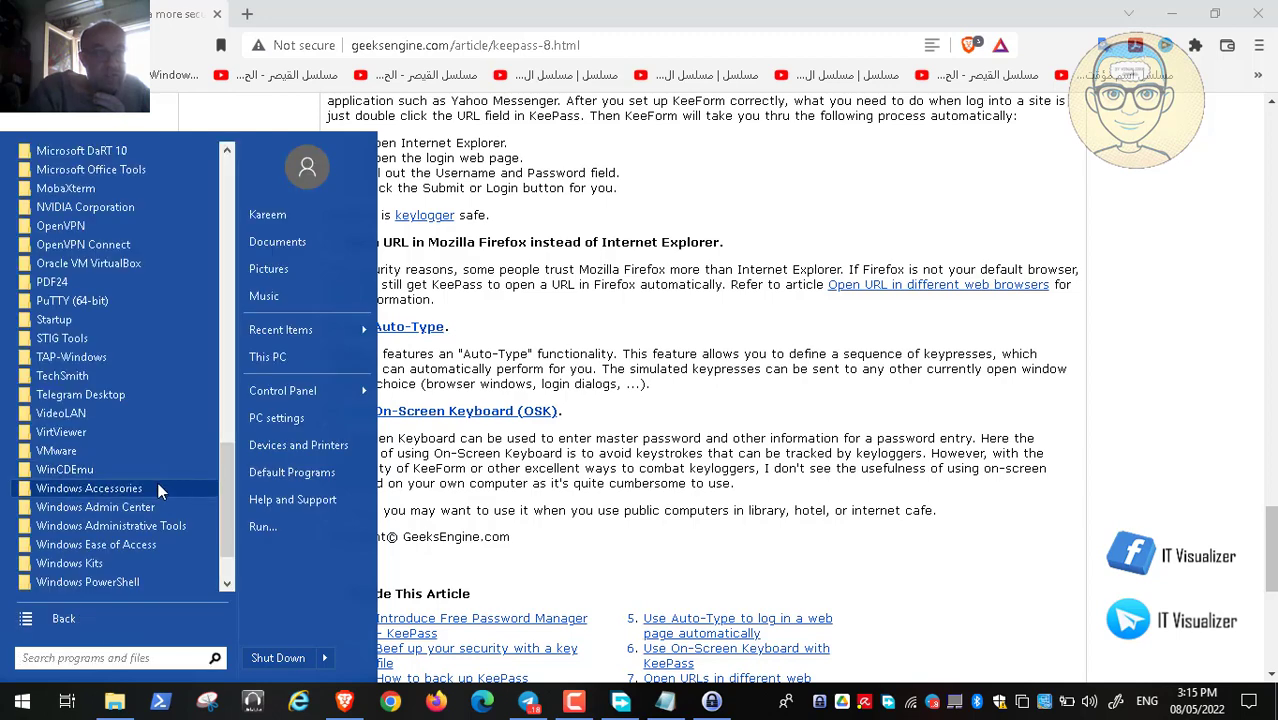
pyautogui.click(159, 488)
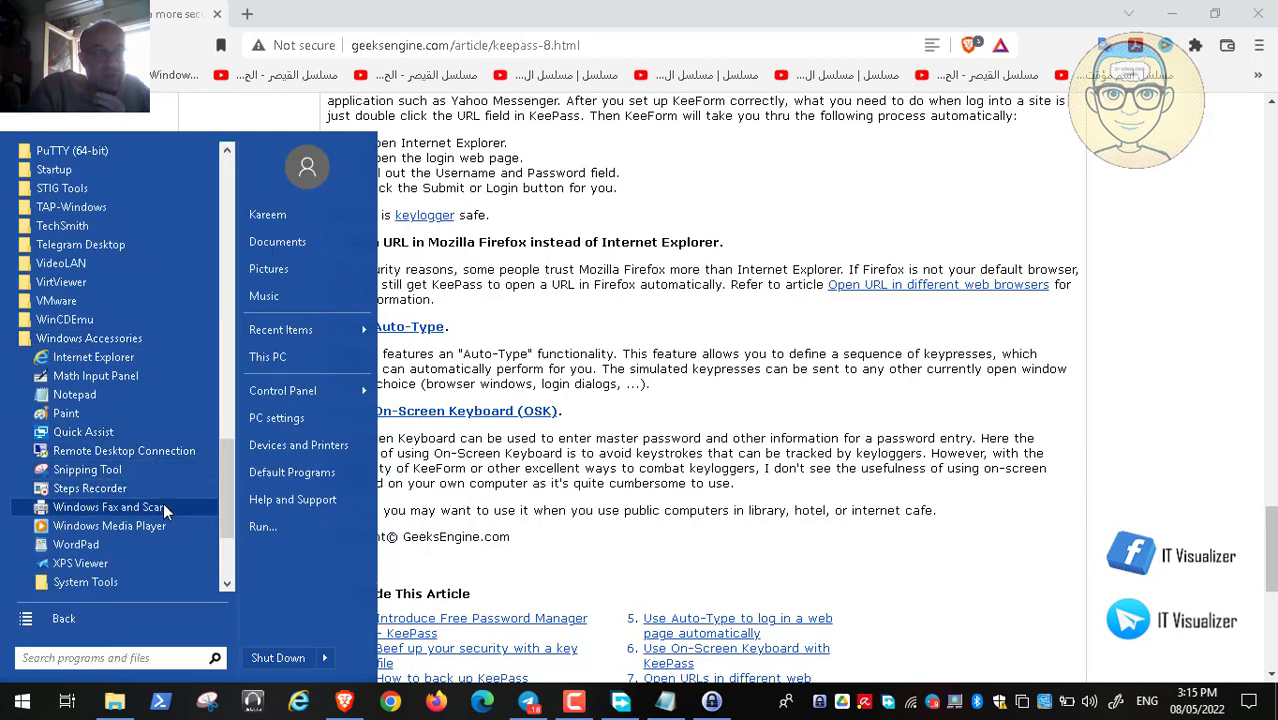
pyautogui.click(231, 574)
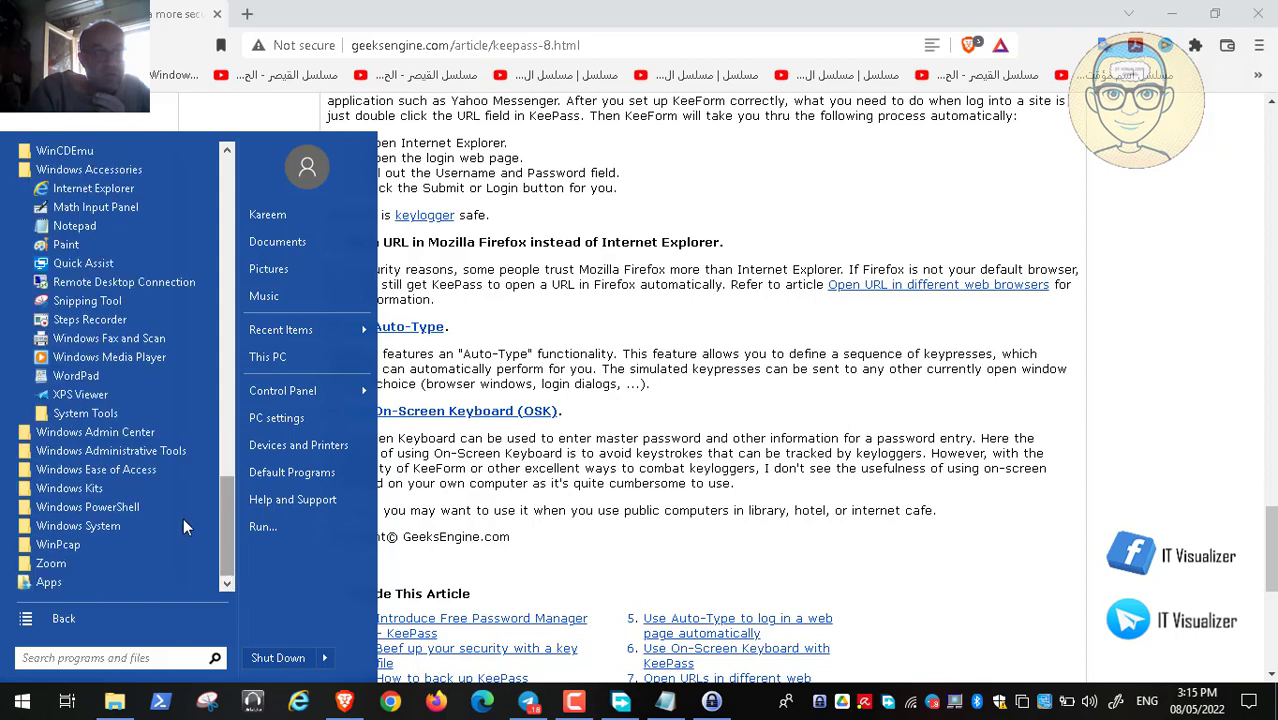
pyautogui.click(95, 411)
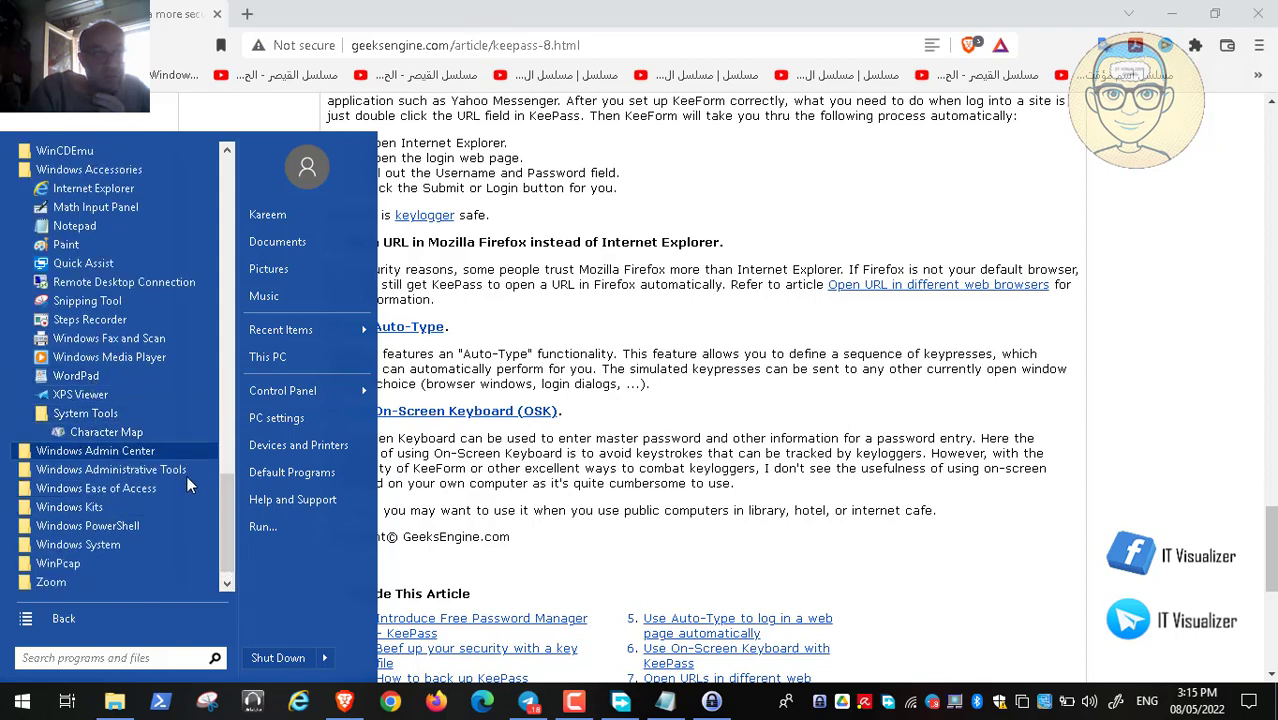
pyautogui.click(150, 488)
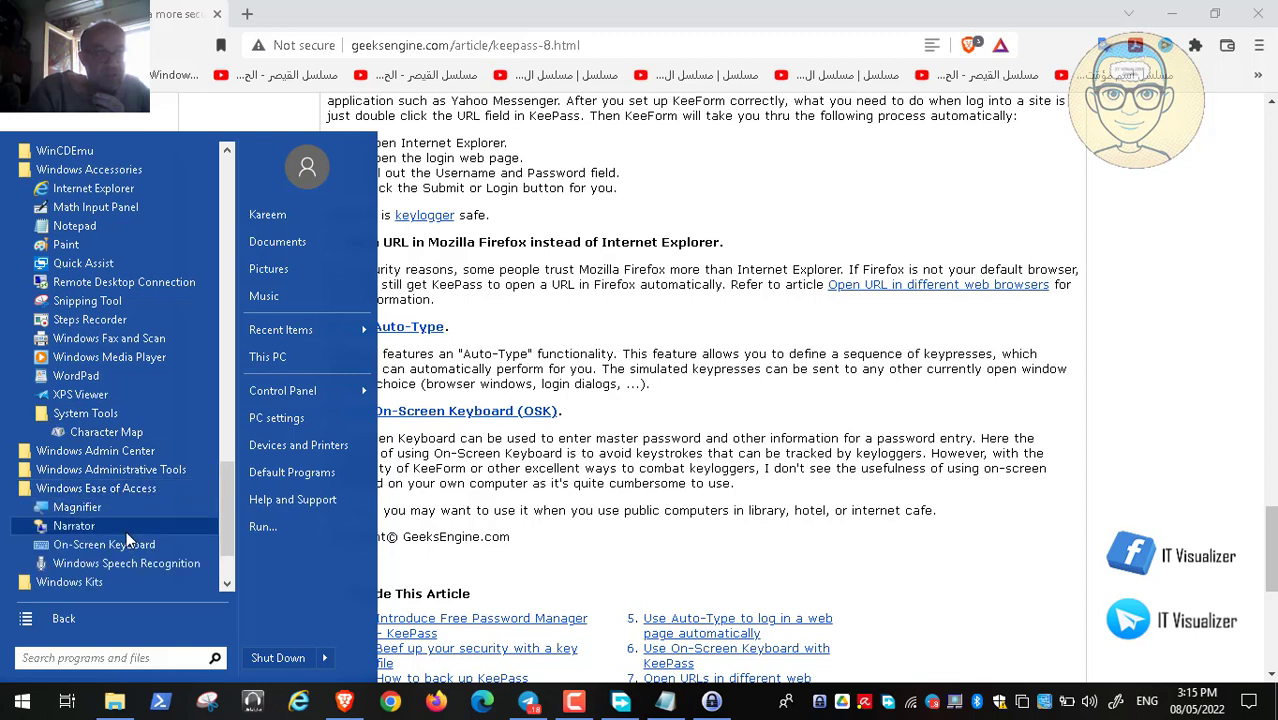
pyautogui.click(741, 499)
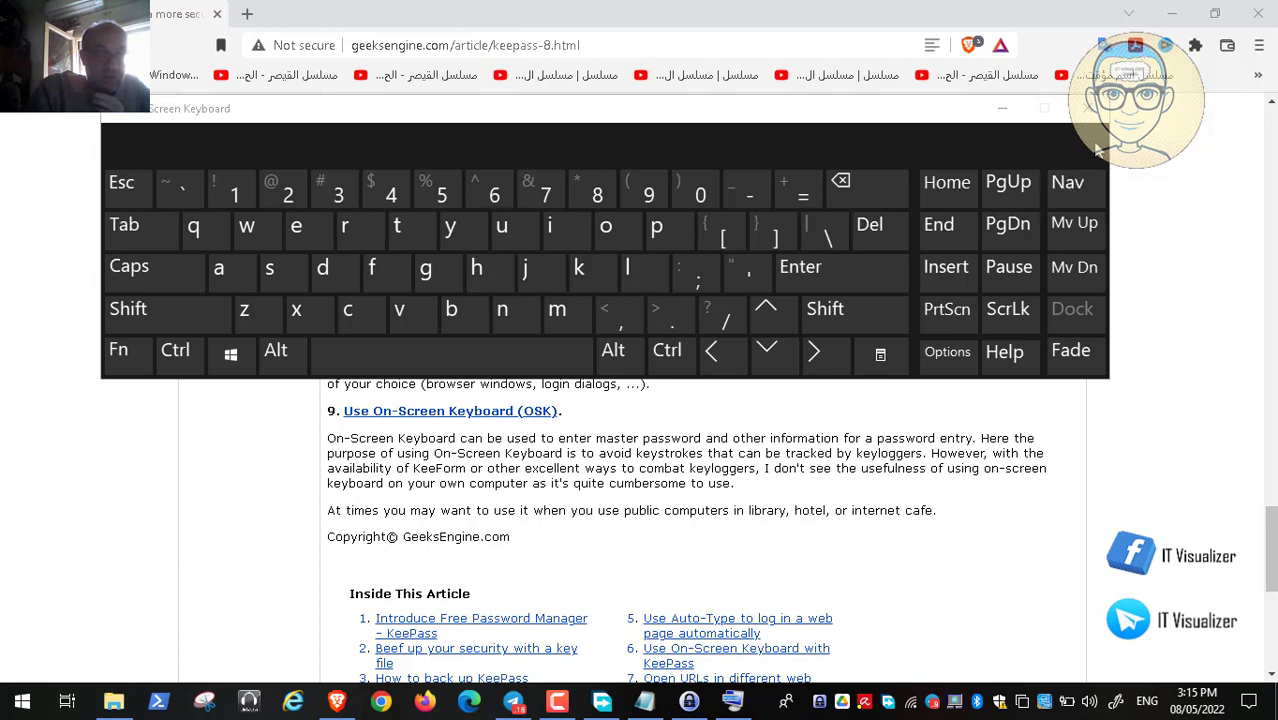
# Close the On-Screen Keyboard to uncover the article's OSK section
pyautogui.click(1090, 108)
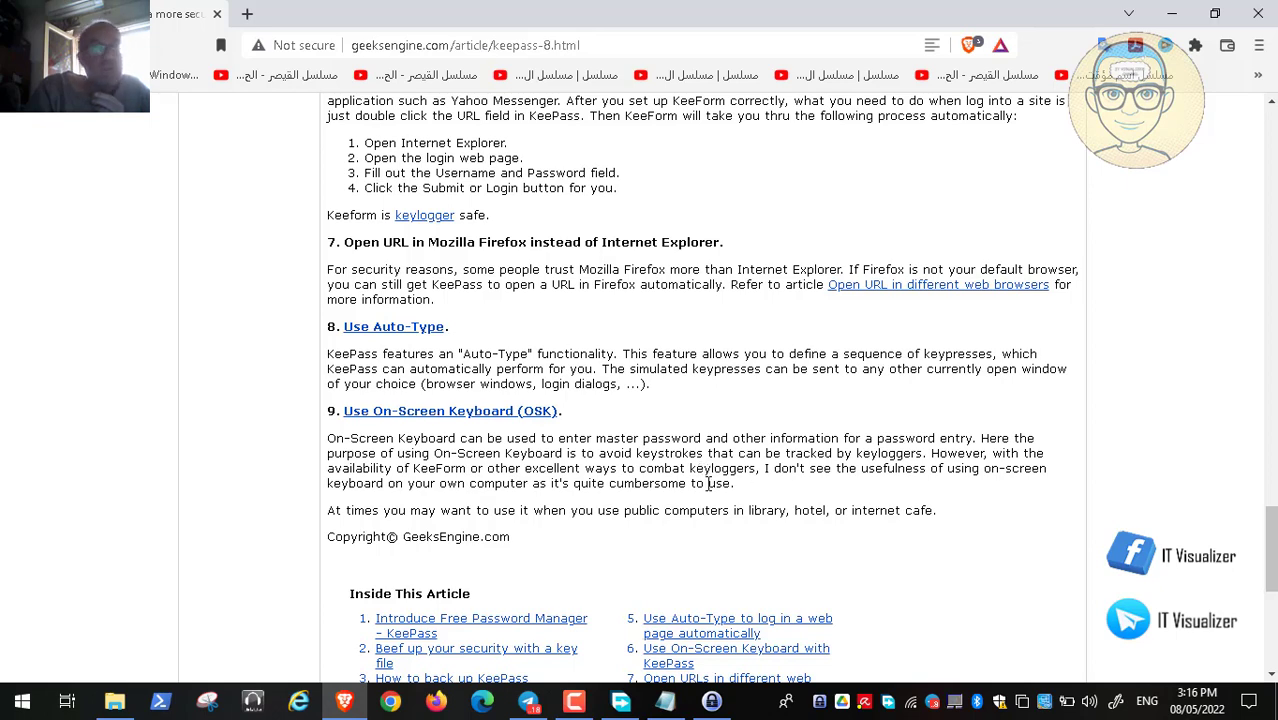
# Scroll the article back up, then close KeePass and the Brave window
pyautogui.click(1275, 177)
pyautogui.click(1275, 177)
pyautogui.click(1275, 177)
pyautogui.click(1275, 177)
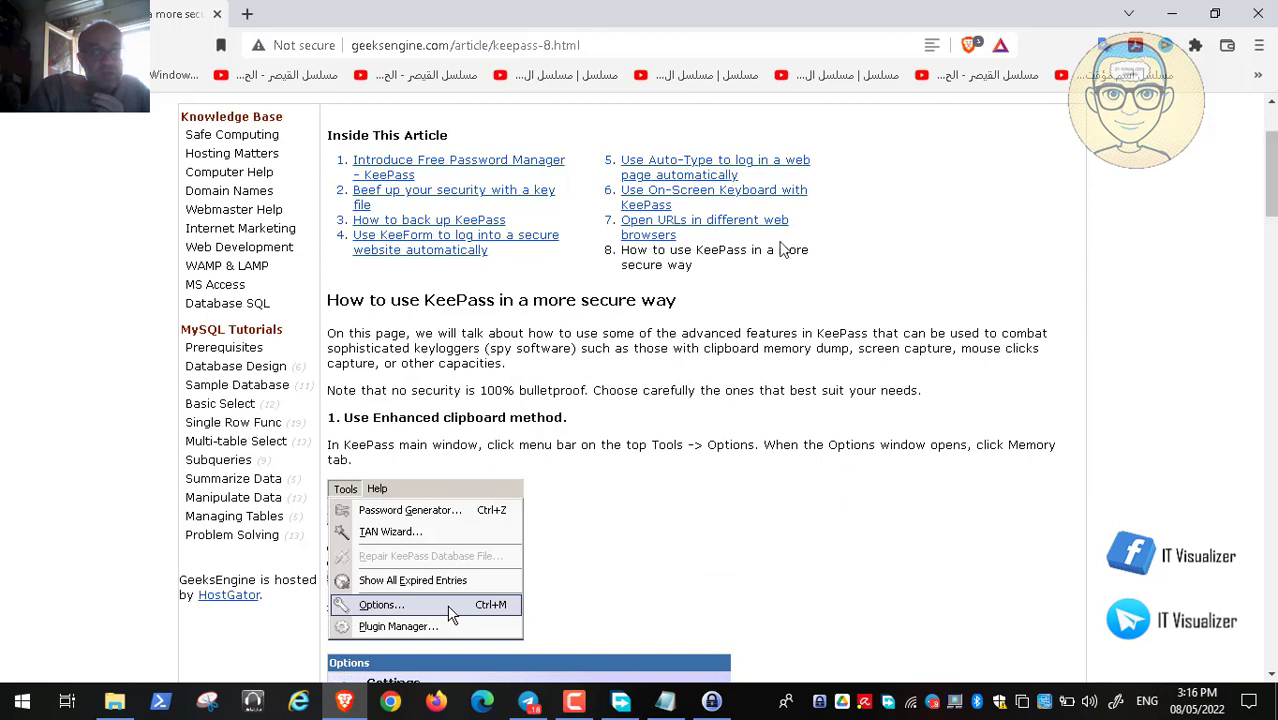
pyautogui.click(711, 701)
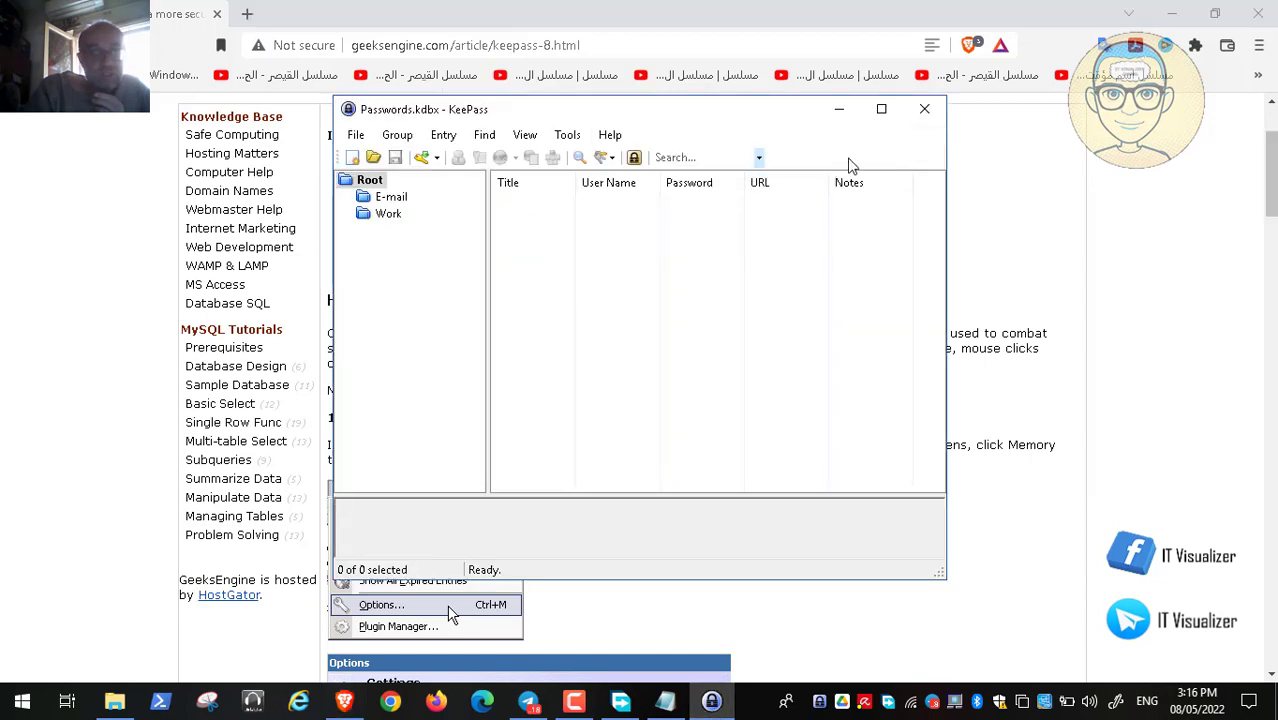
pyautogui.click(922, 112)
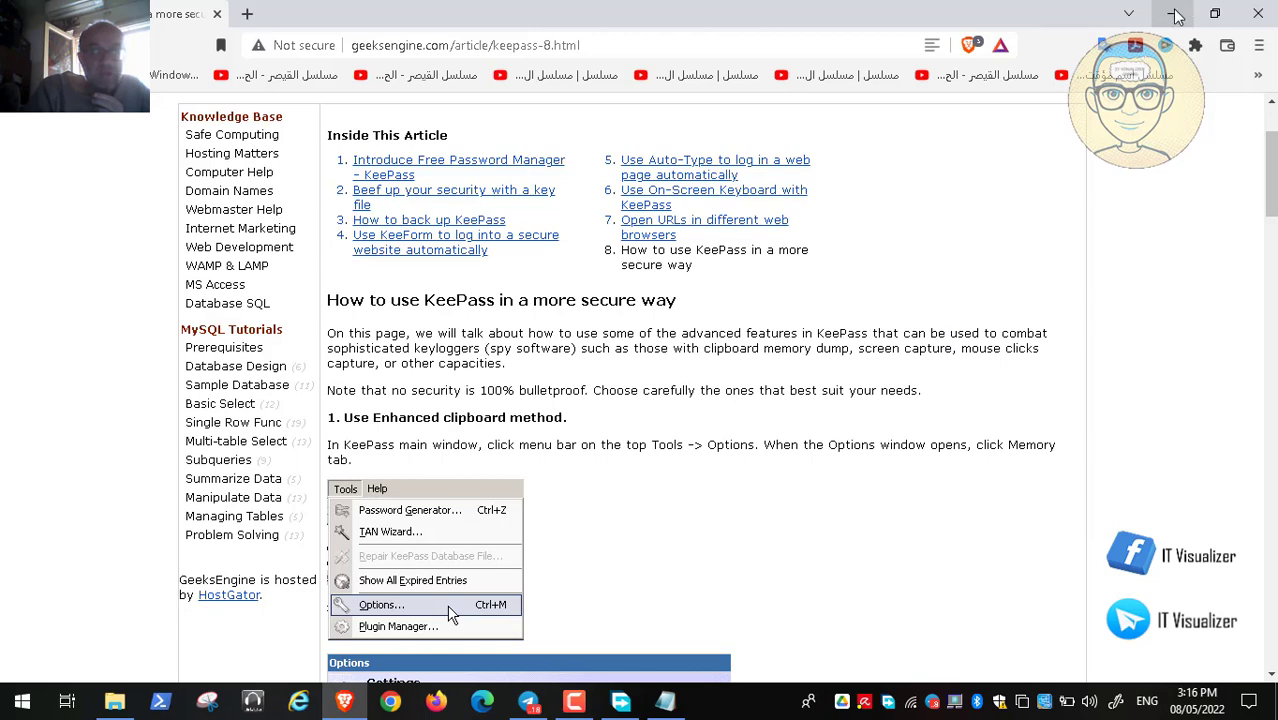
pyautogui.click(1256, 14)
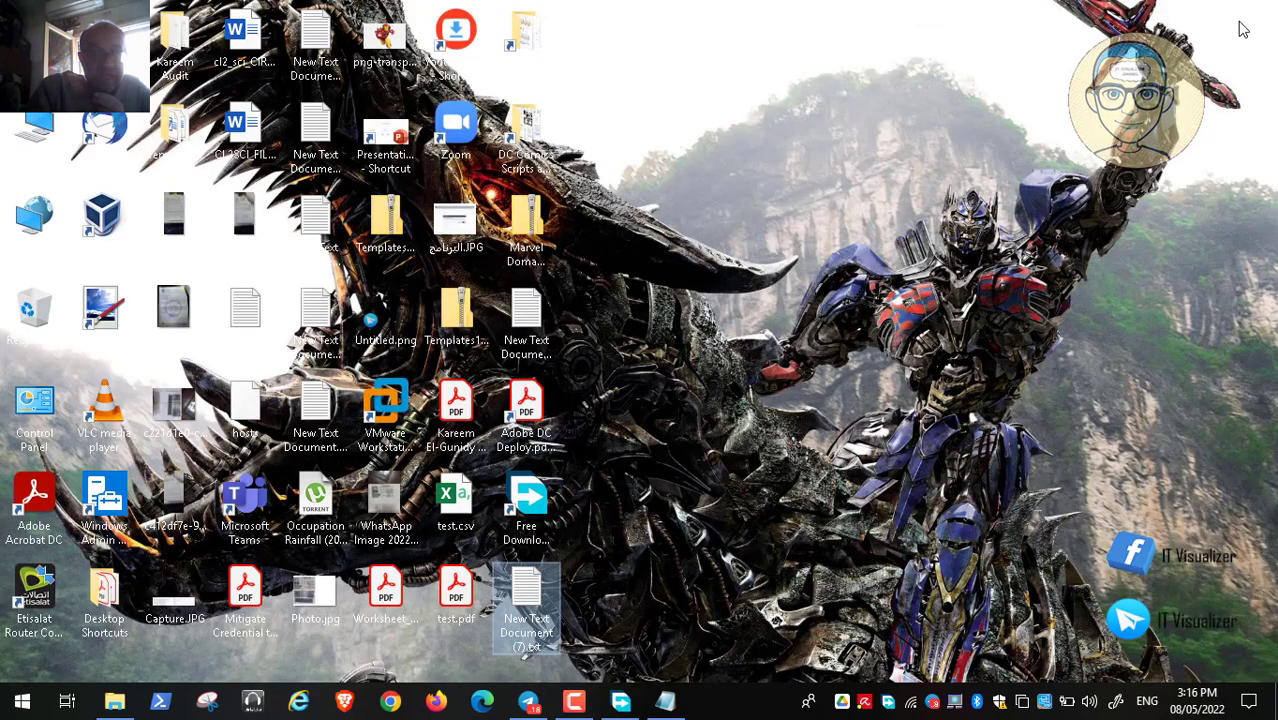
# Show KeePassXC-2.7.1-Win64.zip in its folder from Free Download Manager
pyautogui.press('Return')
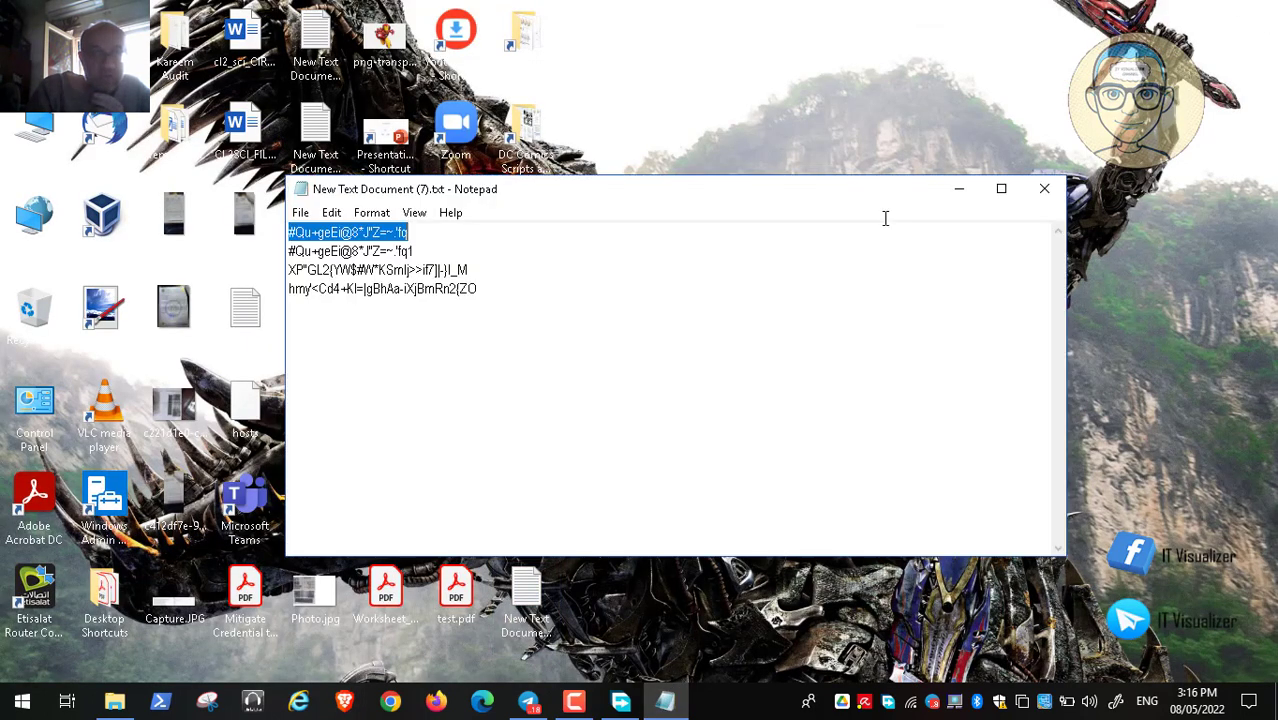
pyautogui.click(1044, 188)
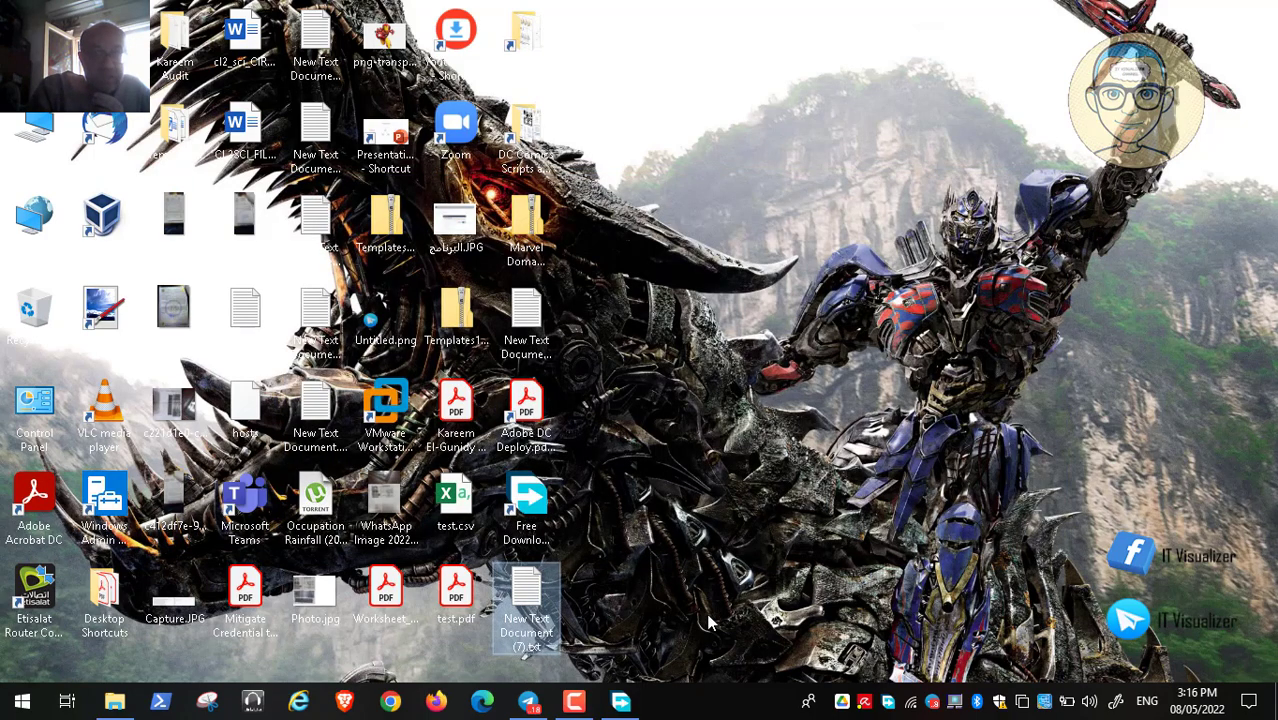
pyautogui.click(621, 704)
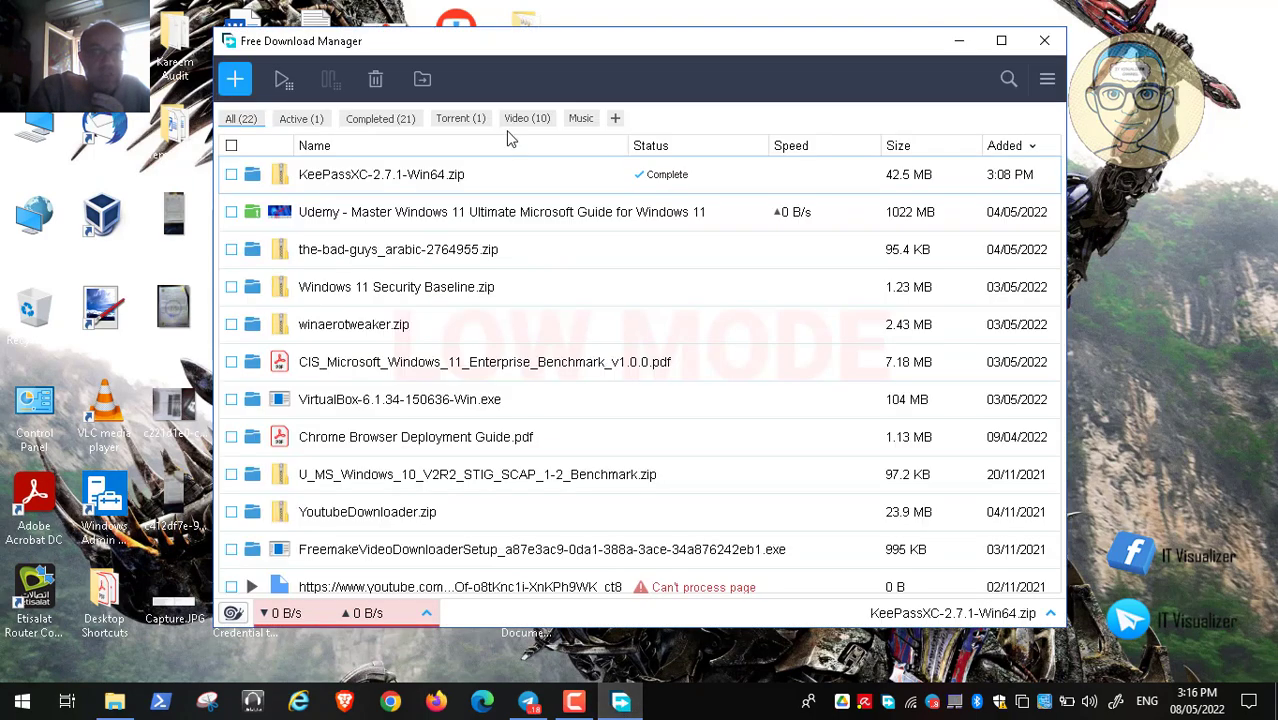
pyautogui.rightClick(374, 177)
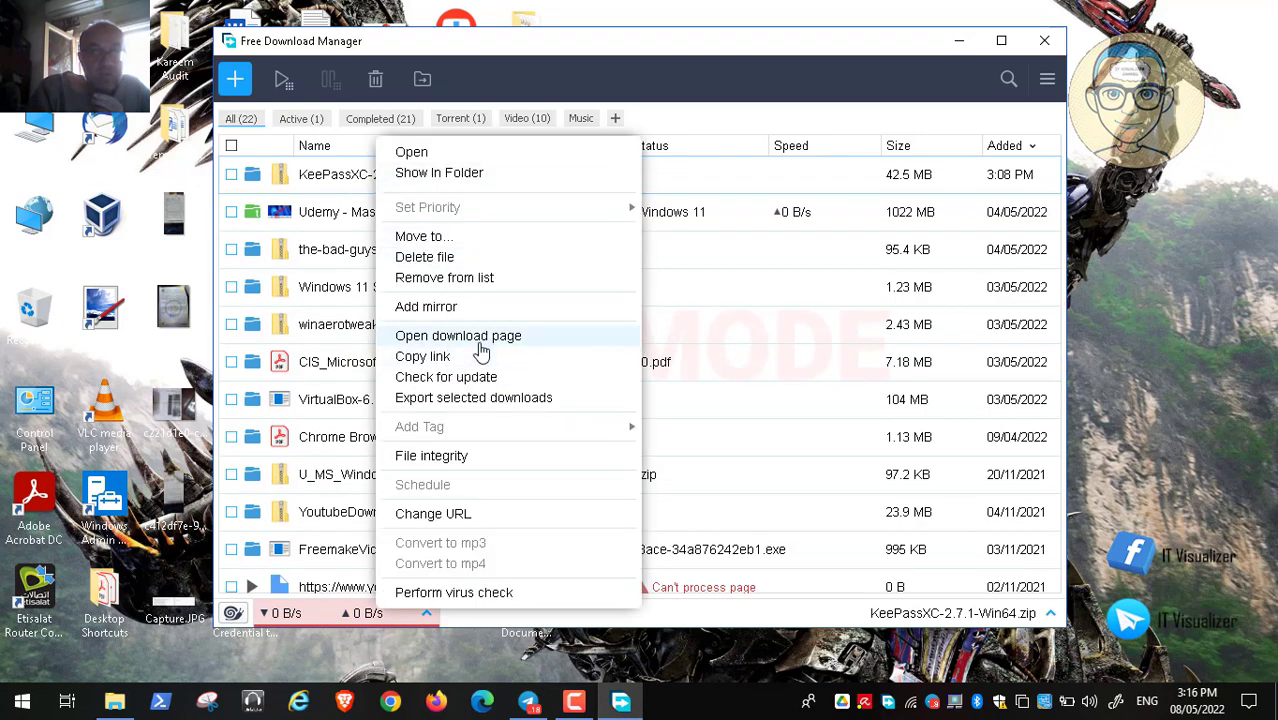
pyautogui.click(458, 175)
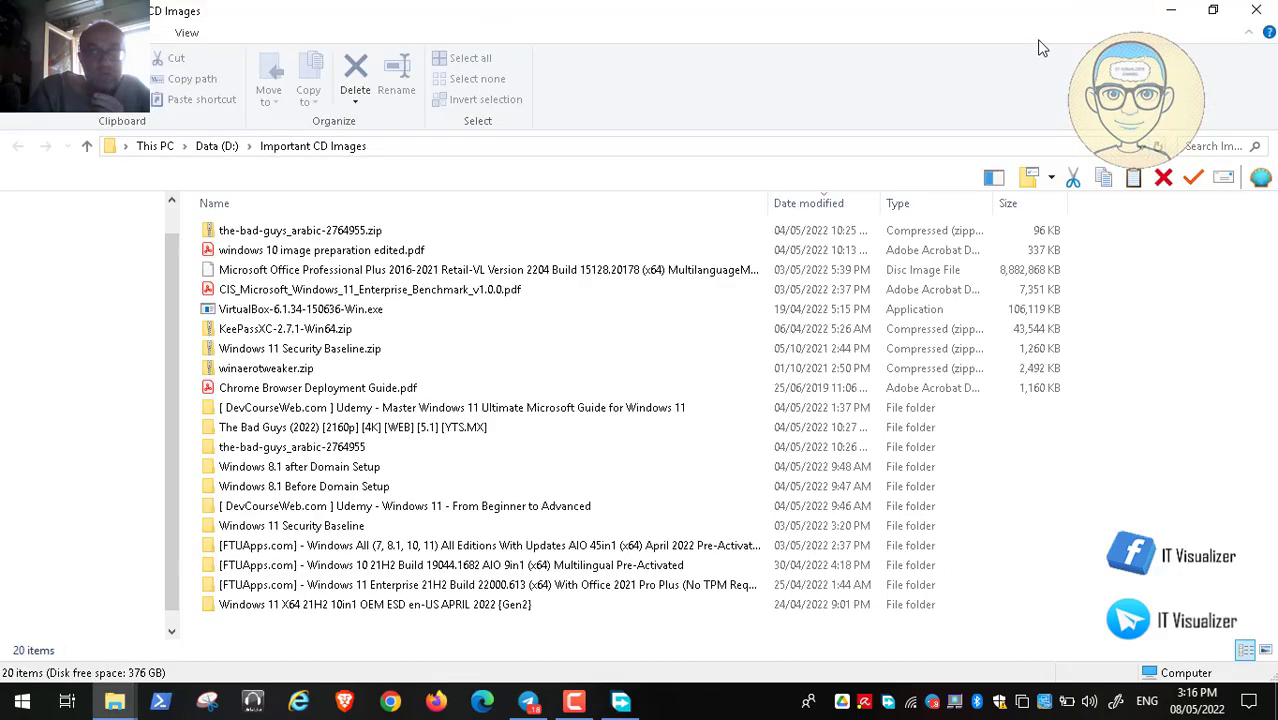
# Extract KeePassXC-2.7.1-Win64.zip with 7-Zip into its own KeePassXC-2.7.1-Win64 folder
pyautogui.rightClick(252, 338)
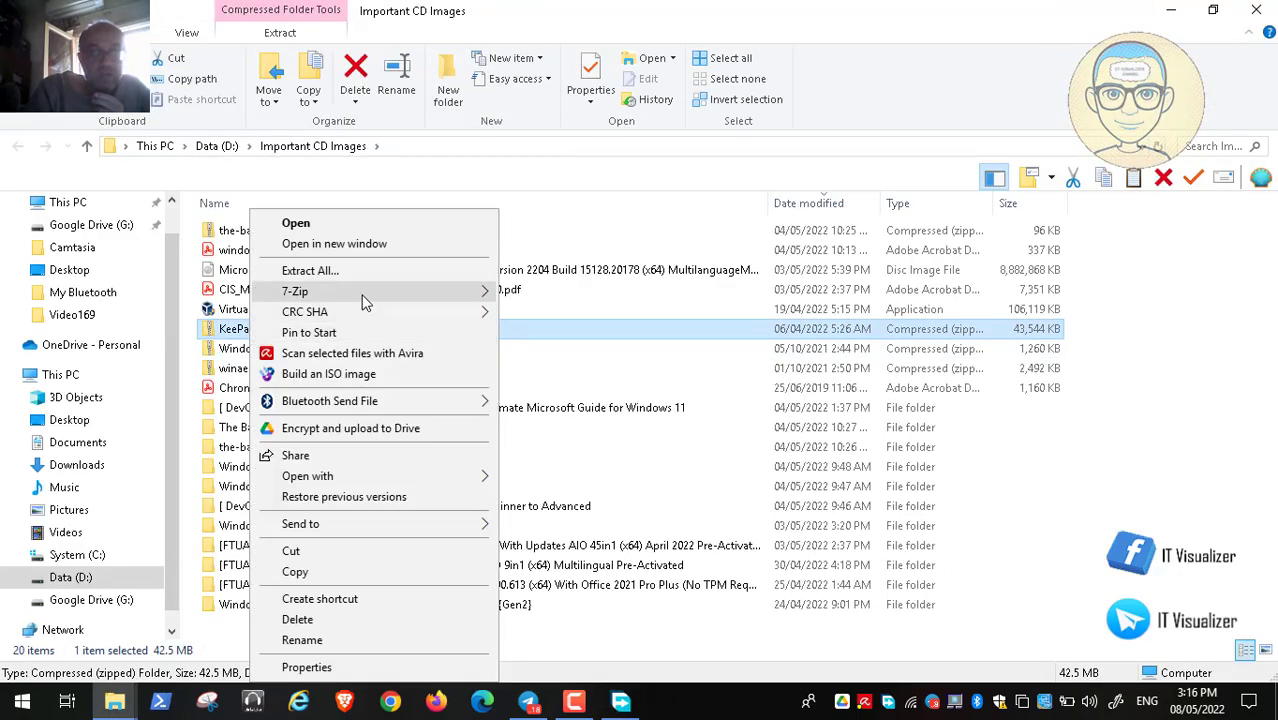
pyautogui.moveTo(367, 300)
pyautogui.click(669, 376)
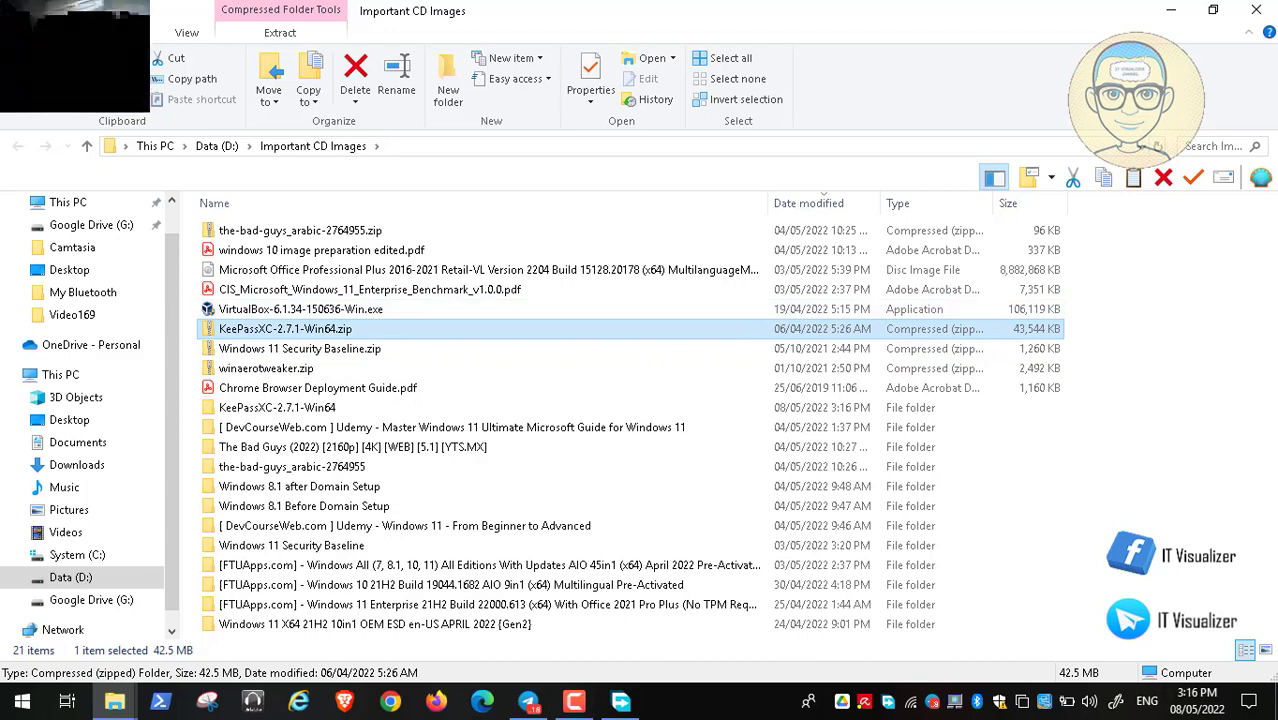
pyautogui.click(272, 450)
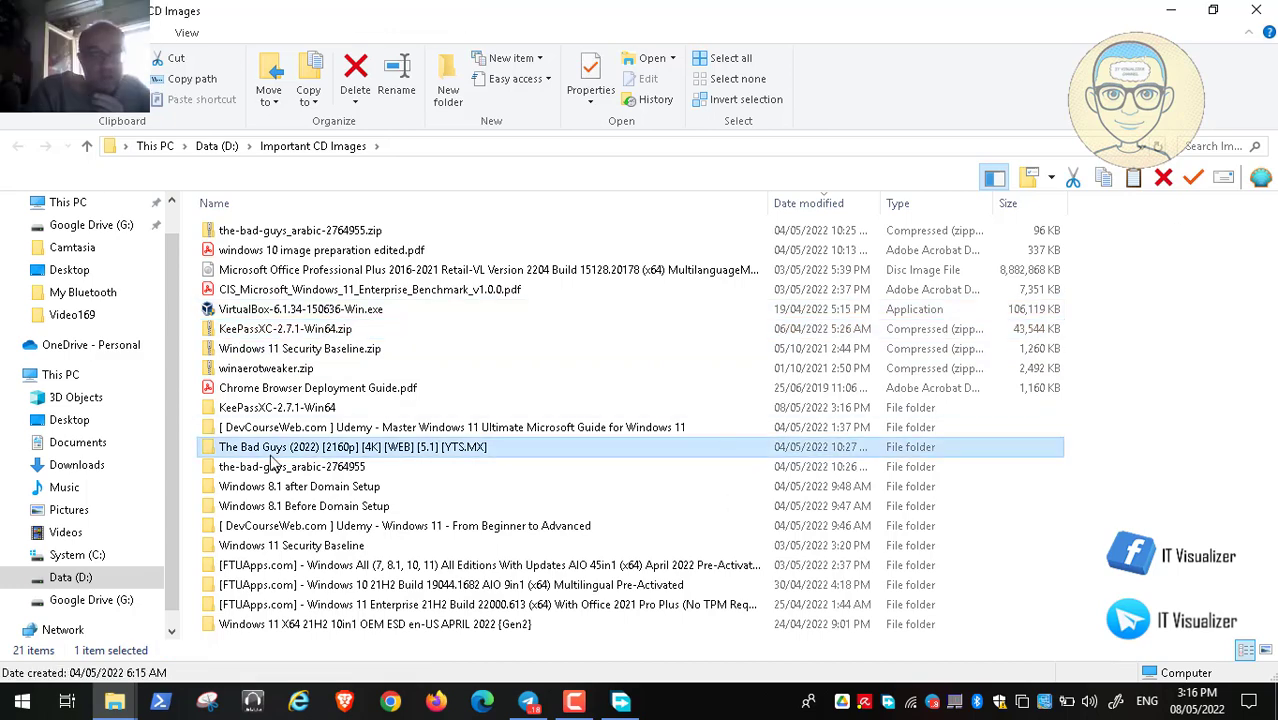
# Launch KeePassXC.exe from the extracted KeePassXC-2.7.1-Win64 folder and close File Explorer
pyautogui.doubleClick(296, 406)
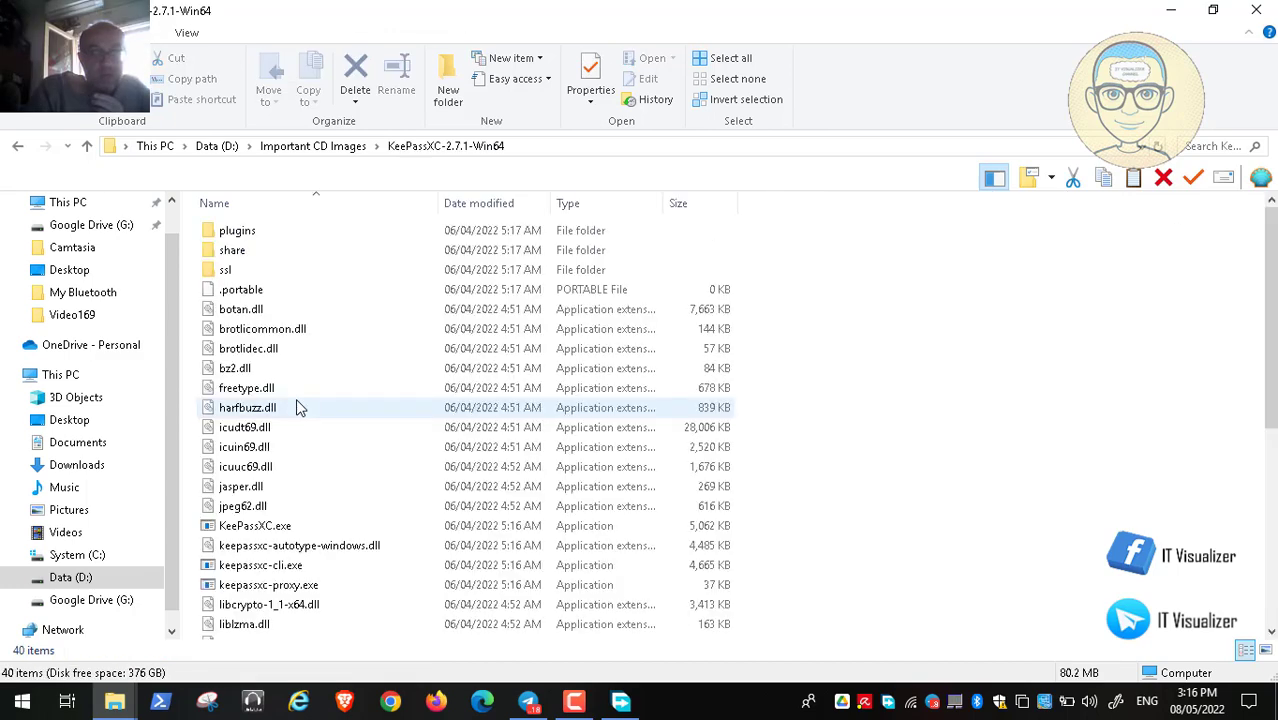
pyautogui.doubleClick(255, 525)
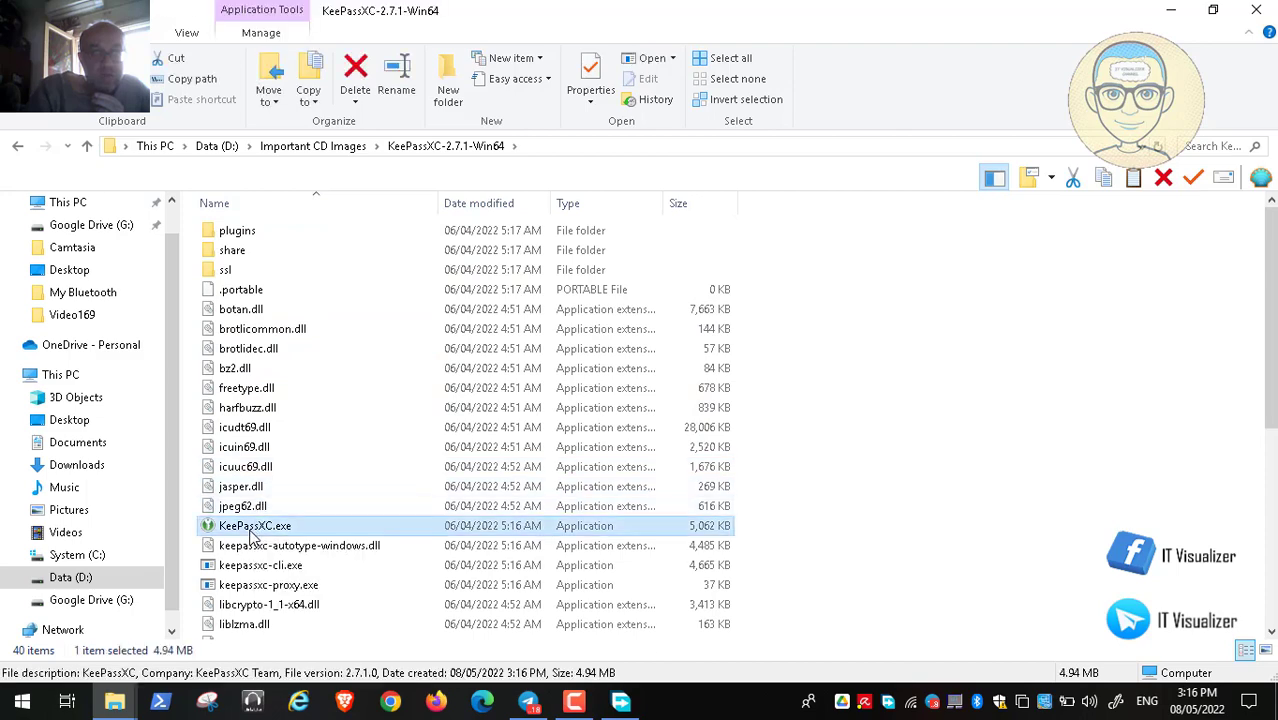
pyautogui.click(1256, 9)
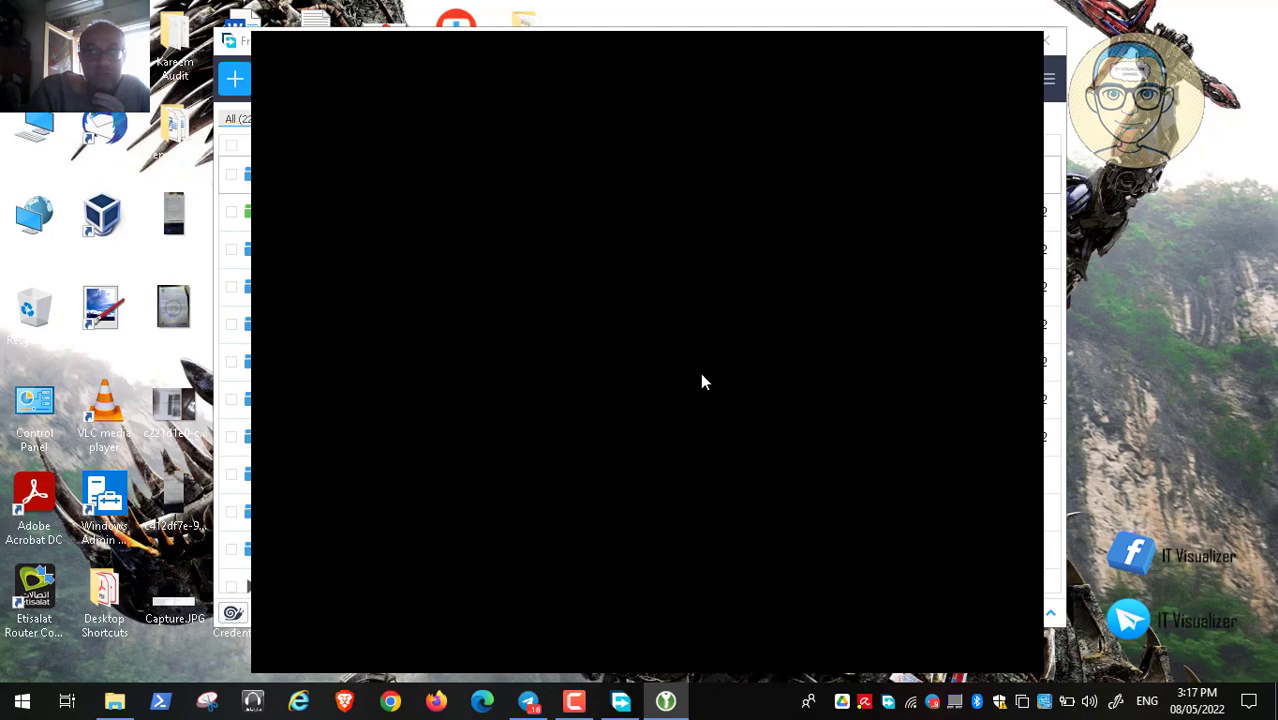
# Close the Free Download Manager window while KeePassXC loads
pyautogui.click(1049, 44)
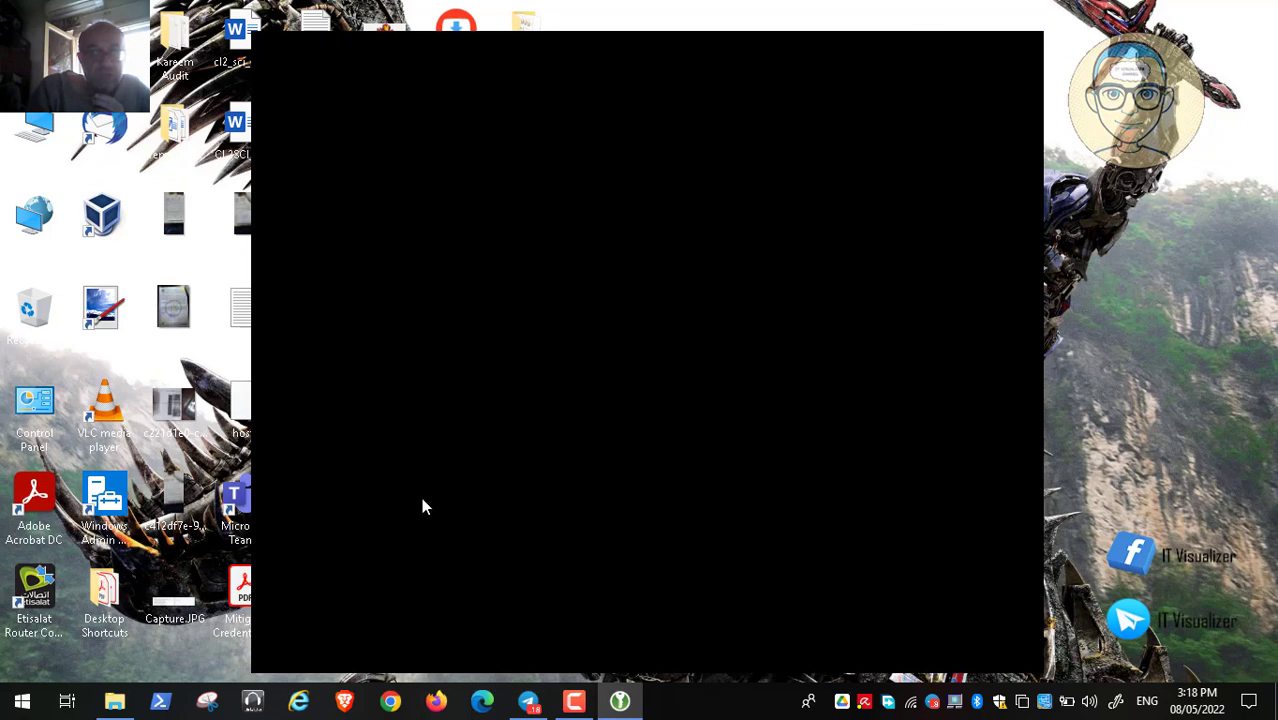
# Restore Brave, read the KeePass article down to section 3, then minimize it
pyautogui.click(343, 704)
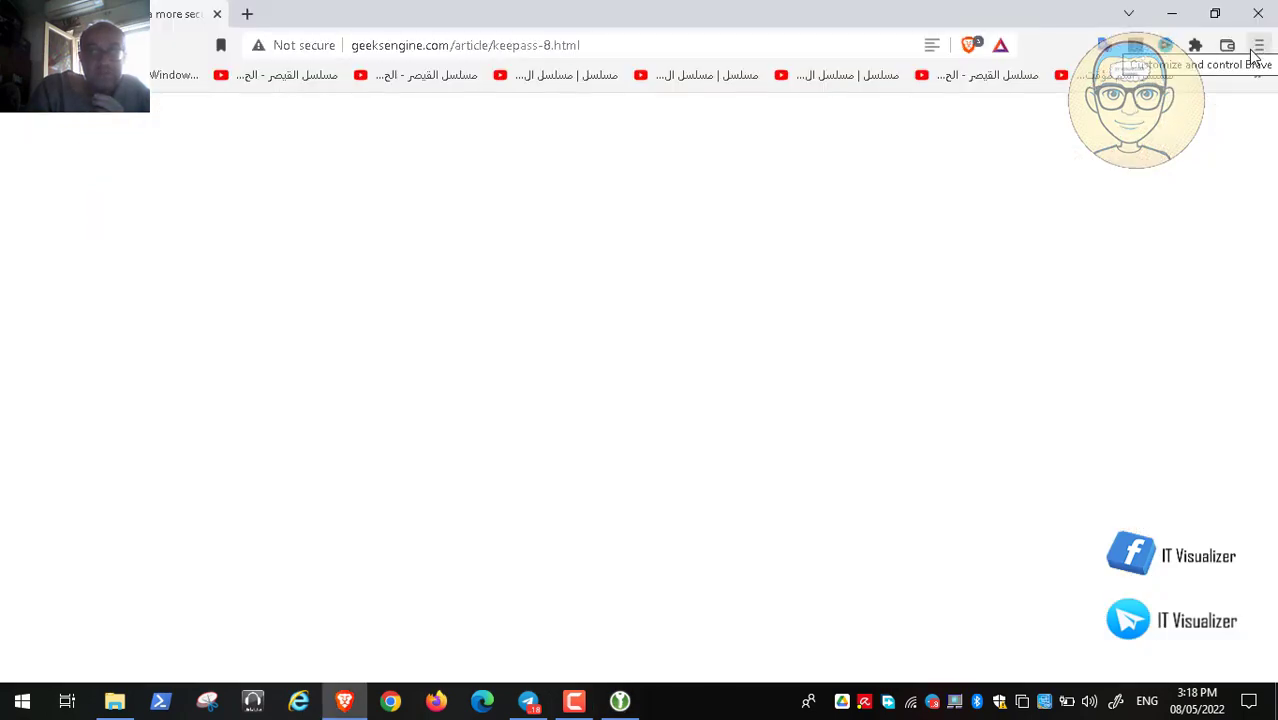
pyautogui.click(1256, 47)
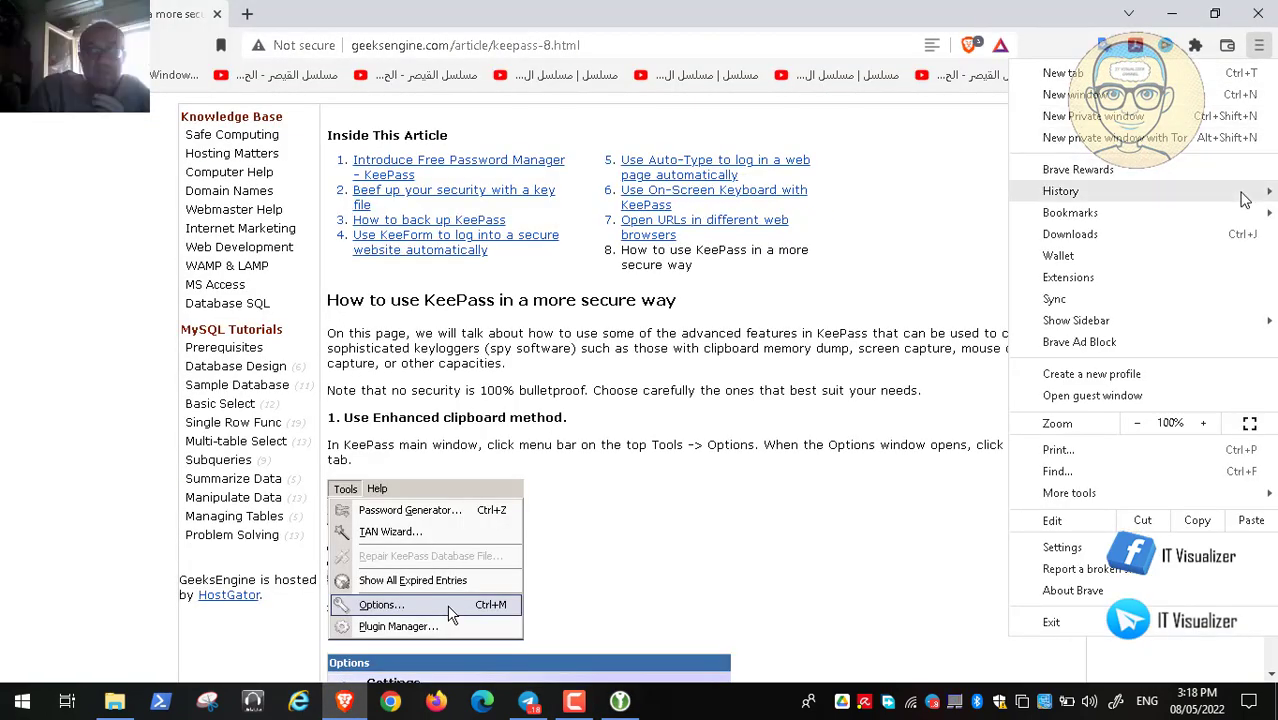
pyautogui.click(2, 238)
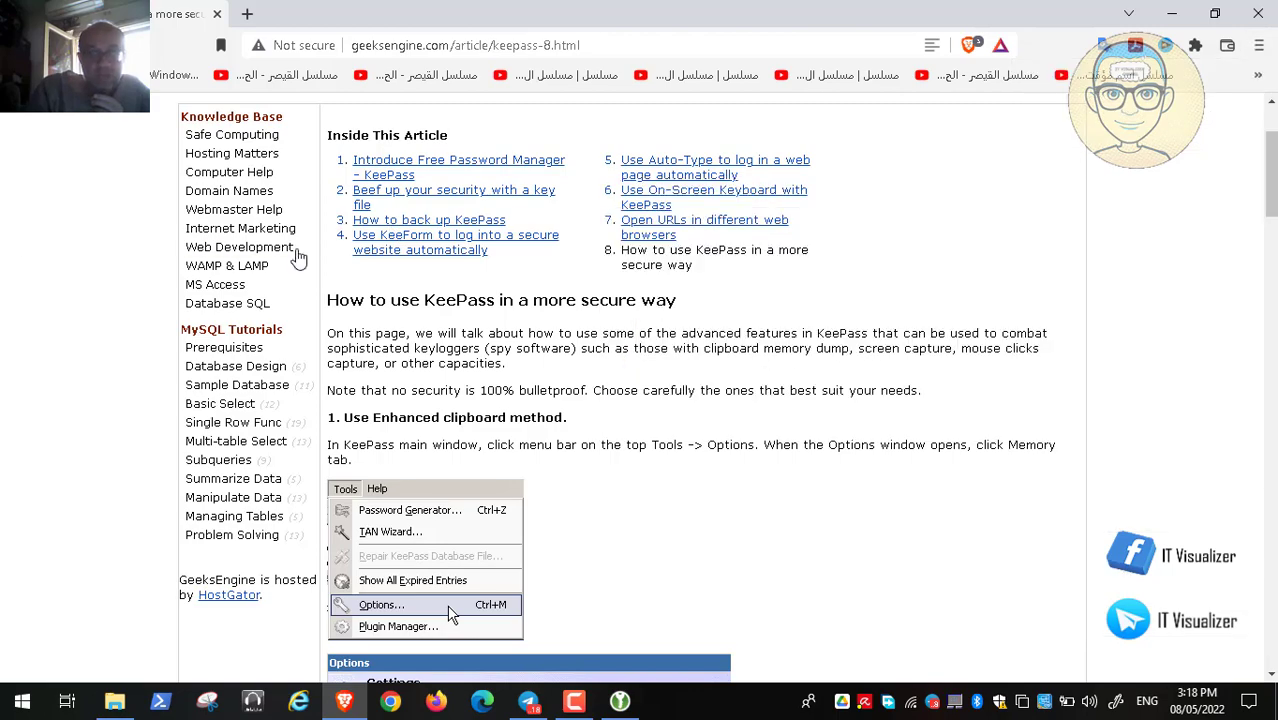
pyautogui.scroll(-6, 298, 258)
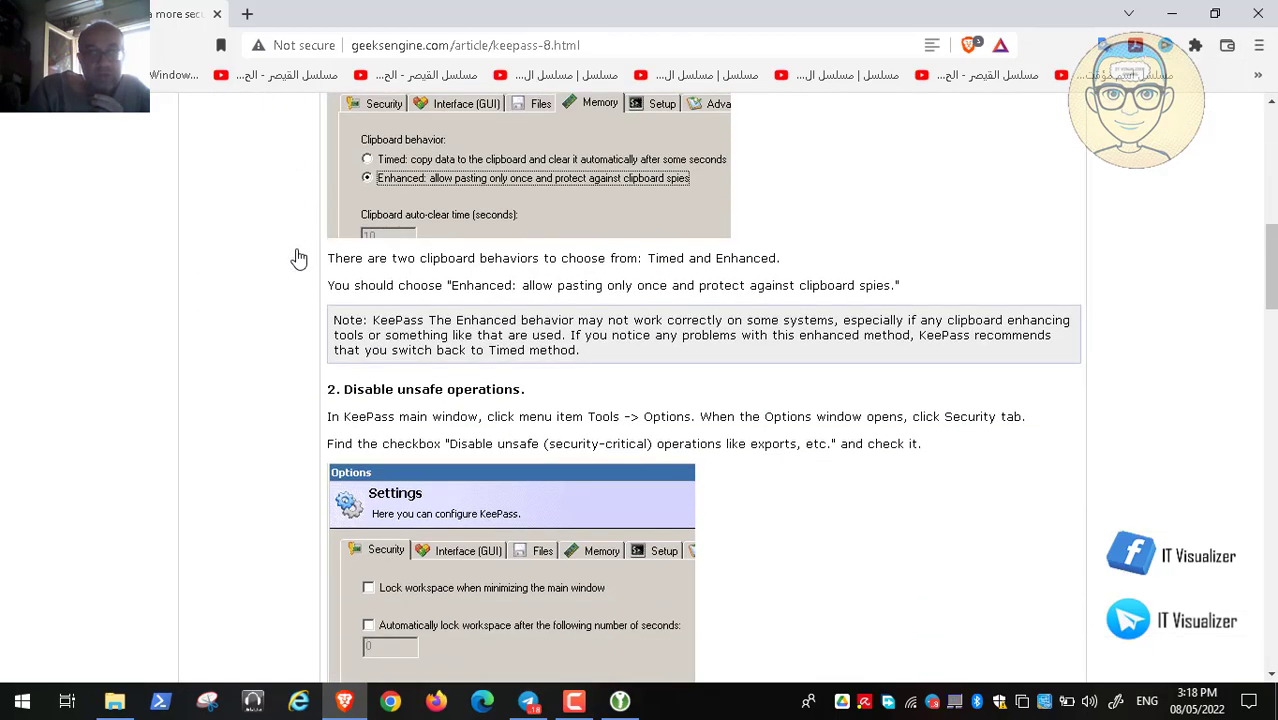
pyautogui.scroll(-1, 298, 258)
pyautogui.scroll(-3, 298, 258)
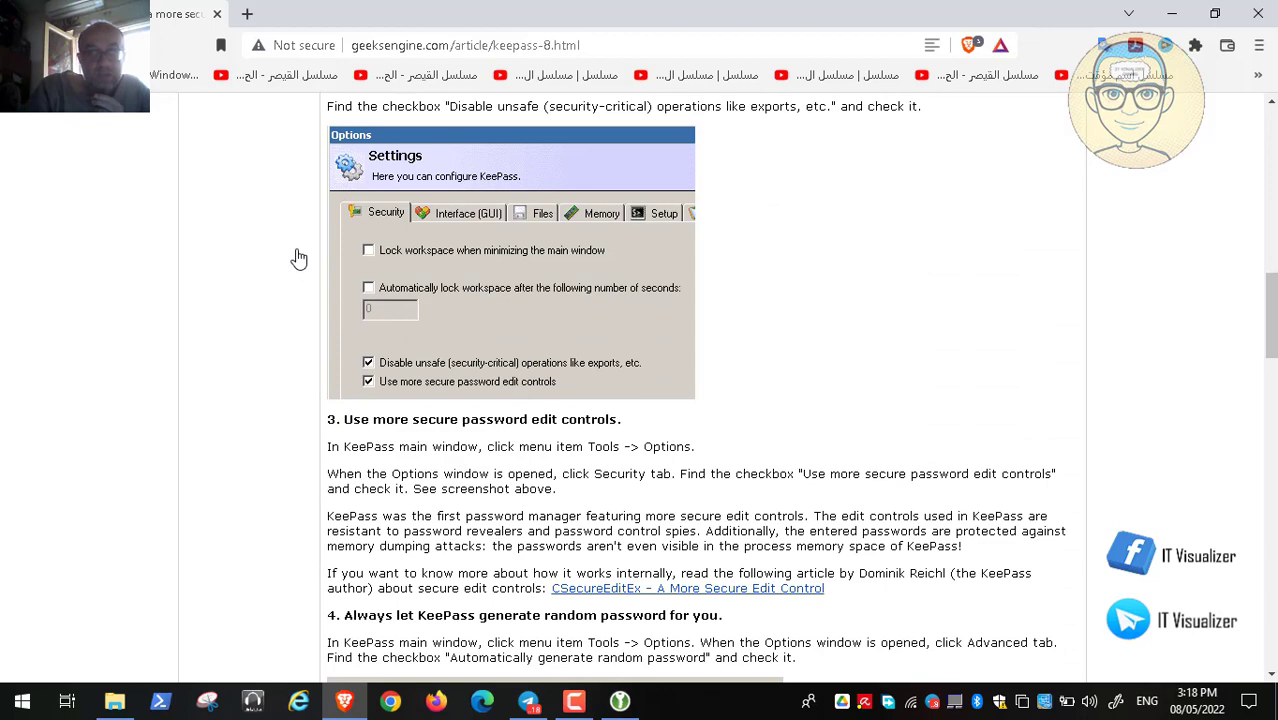
pyautogui.click(1175, 12)
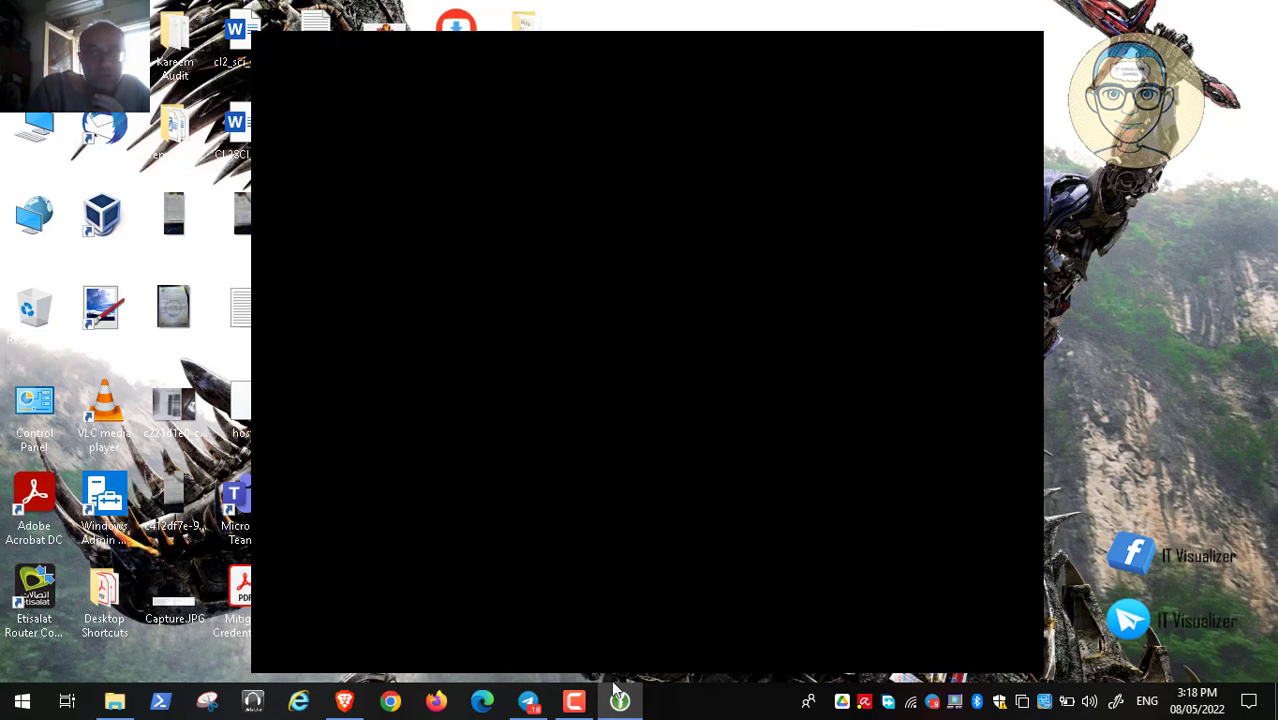
# Bring the KeePass article back, read a little further, and minimize Brave again
pyautogui.click(344, 701)
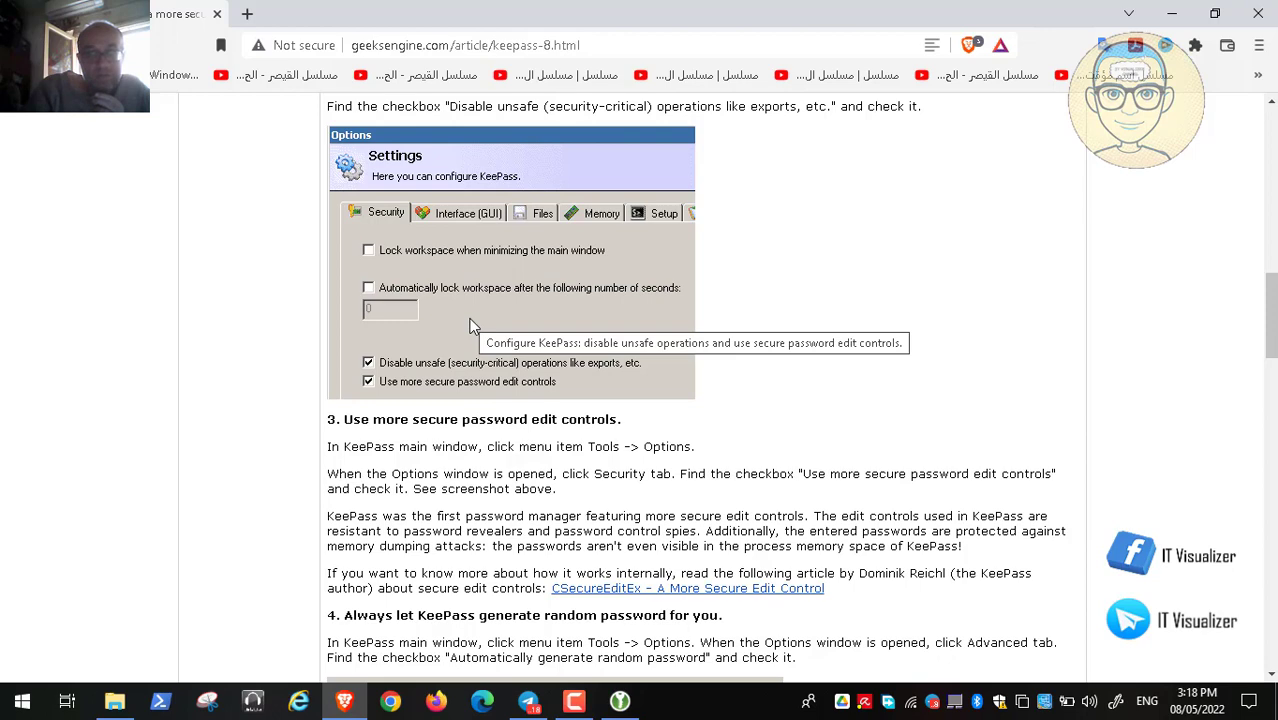
pyautogui.scroll(-1, 474, 326)
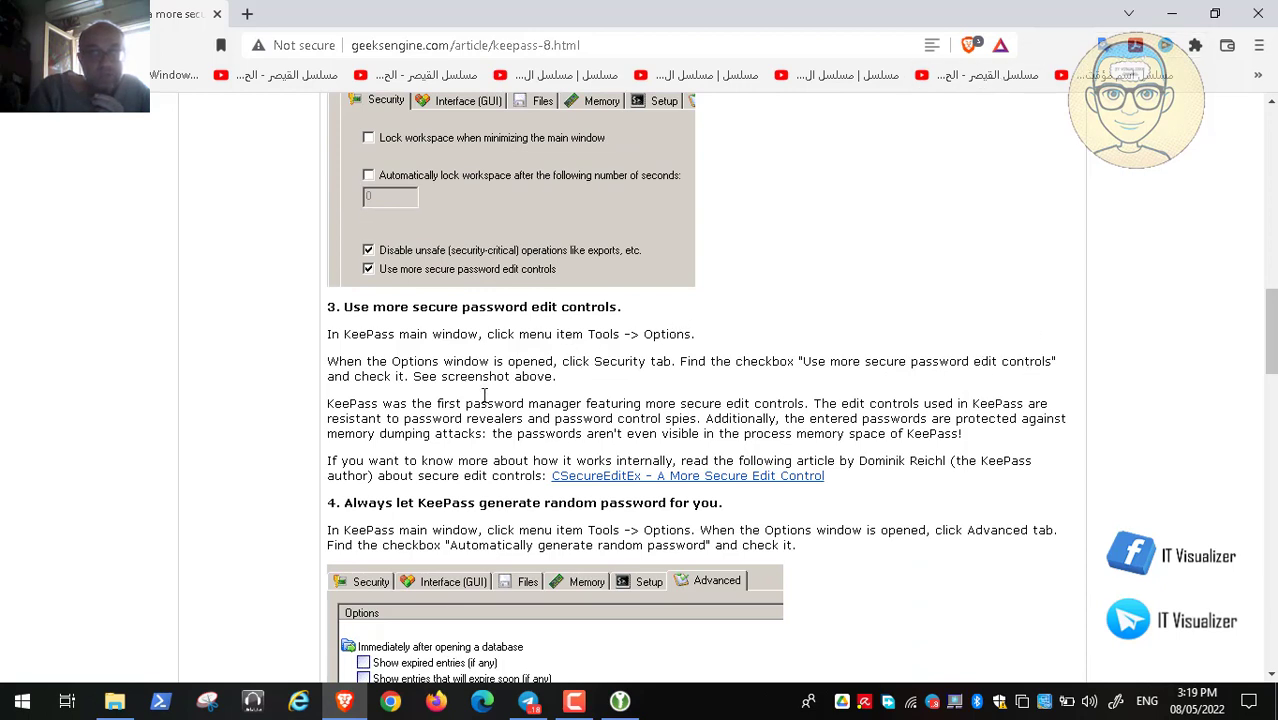
pyautogui.click(1171, 14)
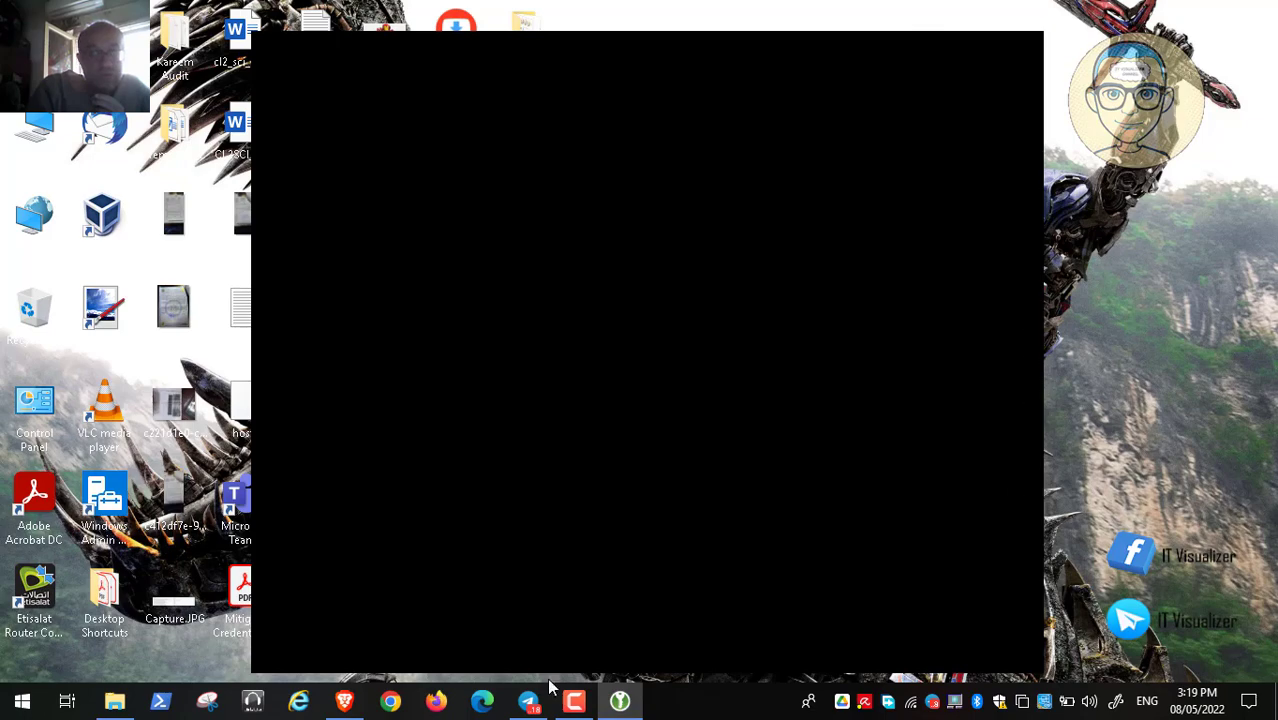
# Restore Brave and read the KeePass article through the master password plus key file tips
pyautogui.click(344, 701)
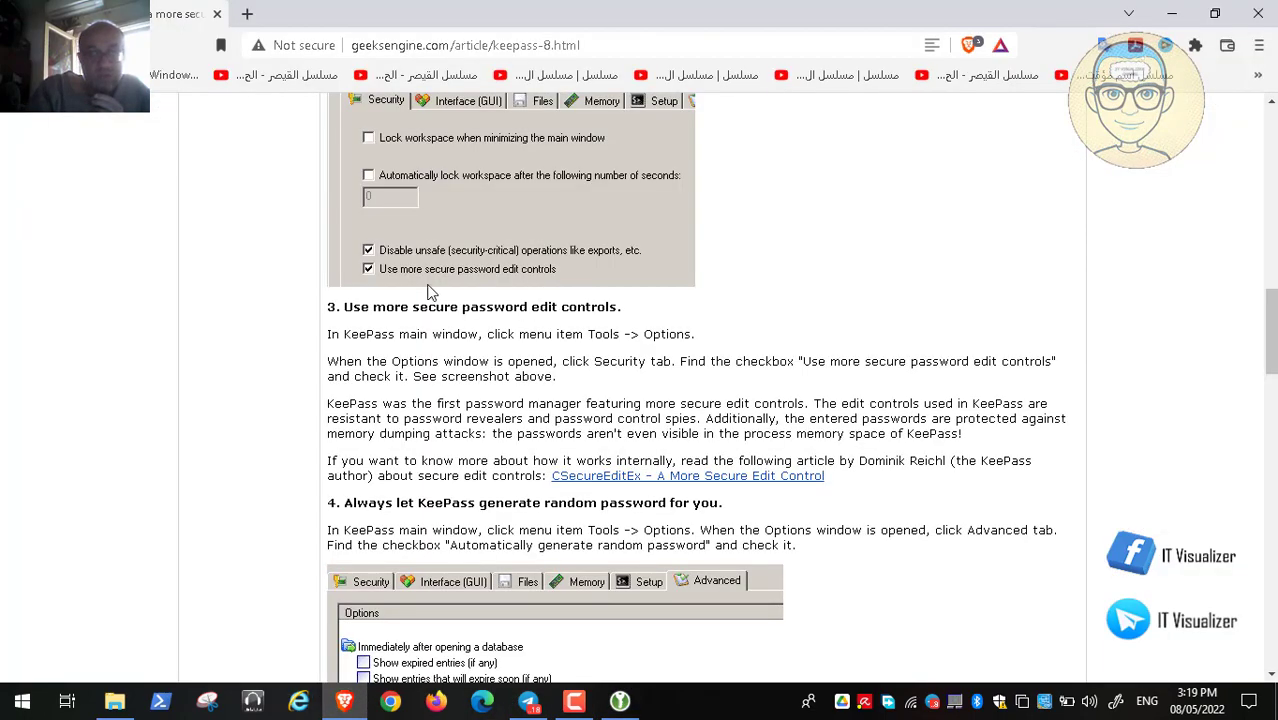
pyautogui.scroll(-3, 430, 290)
pyautogui.scroll(-4, 430, 290)
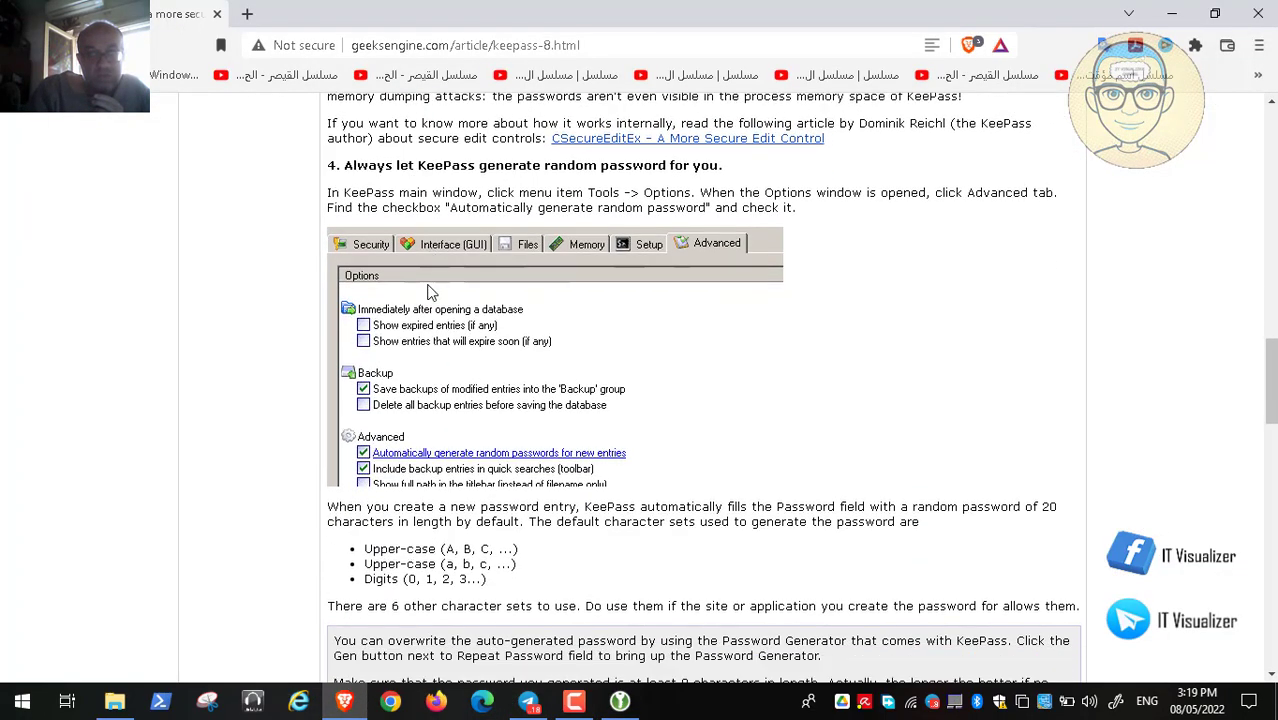
pyautogui.scroll(-4, 430, 290)
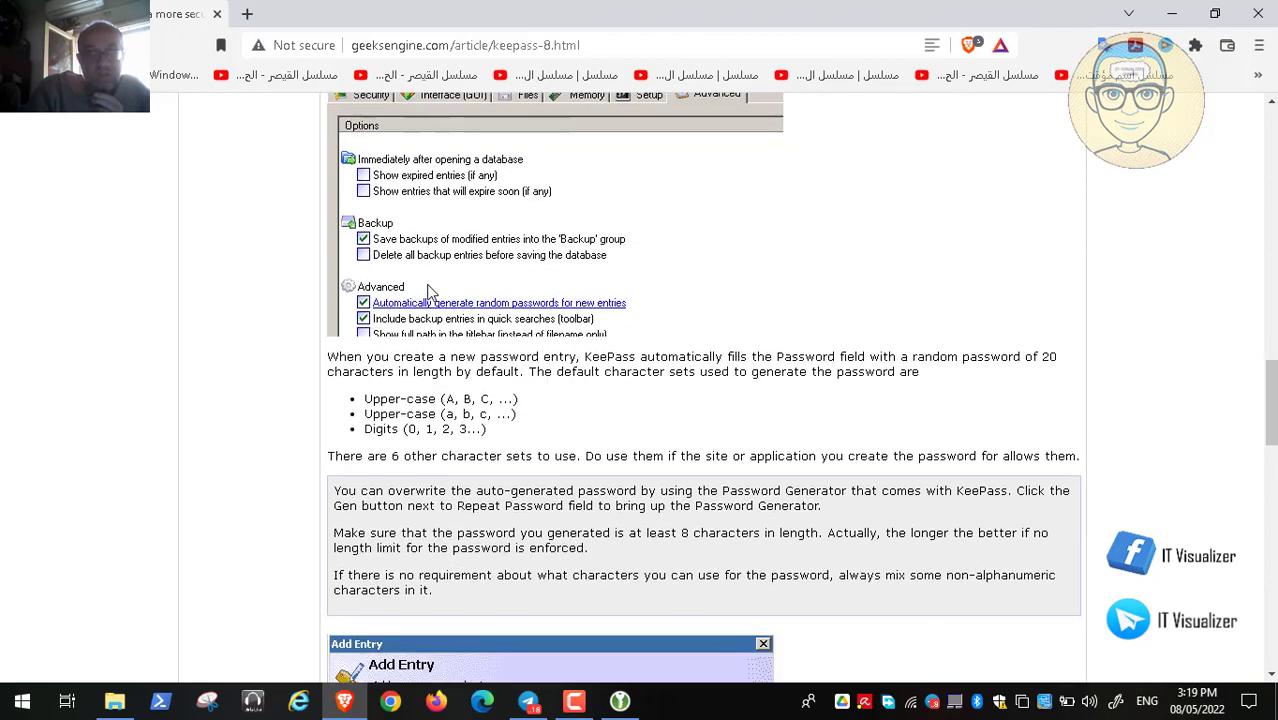
pyautogui.scroll(20, 430, 290)
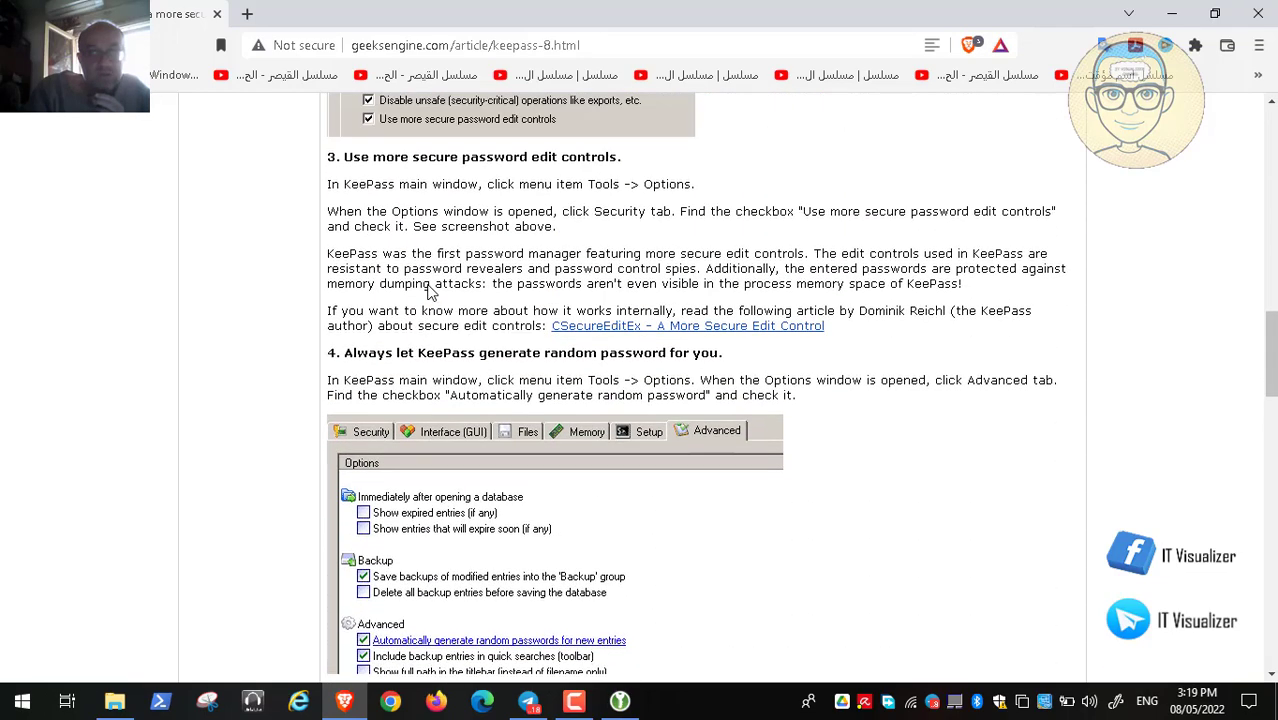
pyautogui.scroll(2, 430, 290)
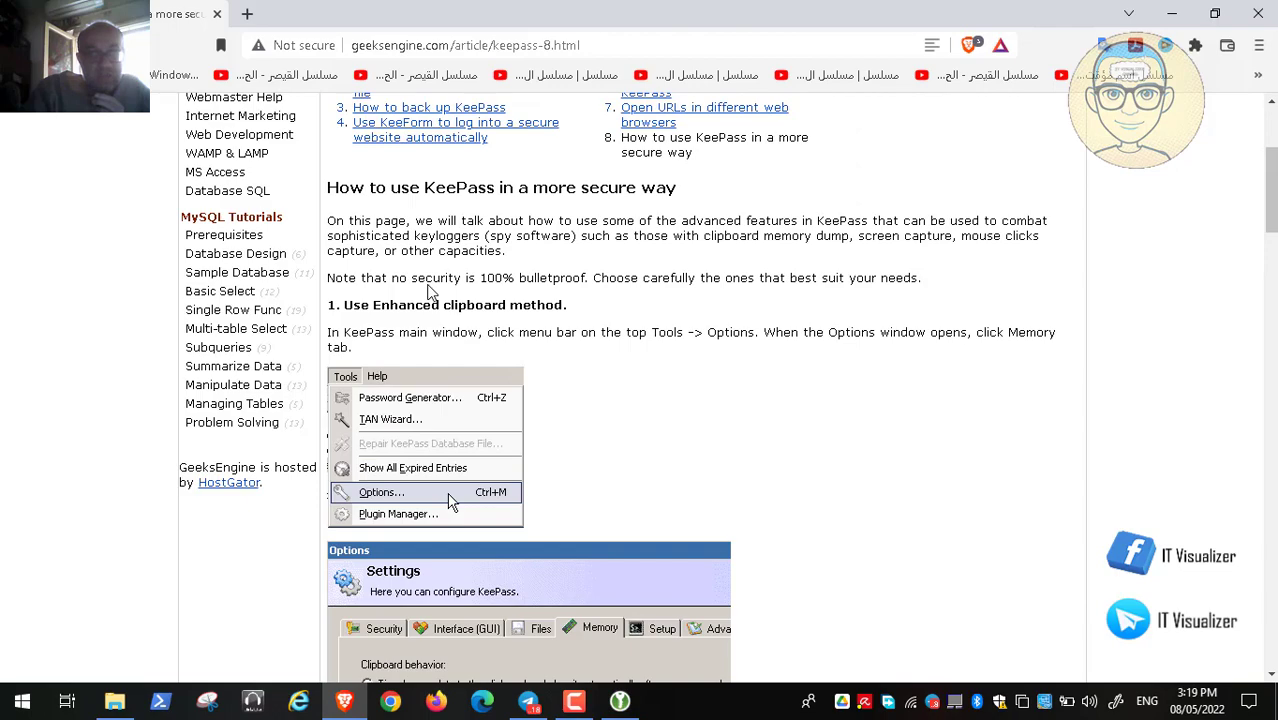
pyautogui.scroll(-13, 430, 290)
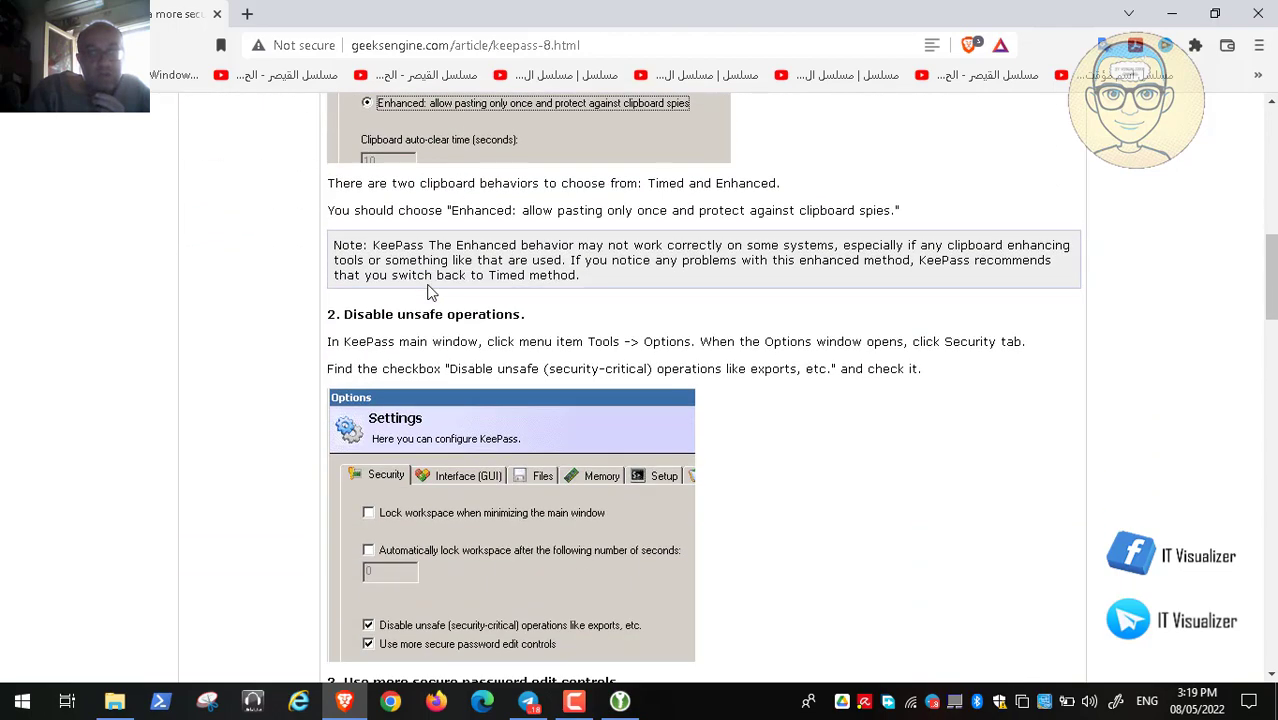
pyautogui.scroll(-11, 430, 290)
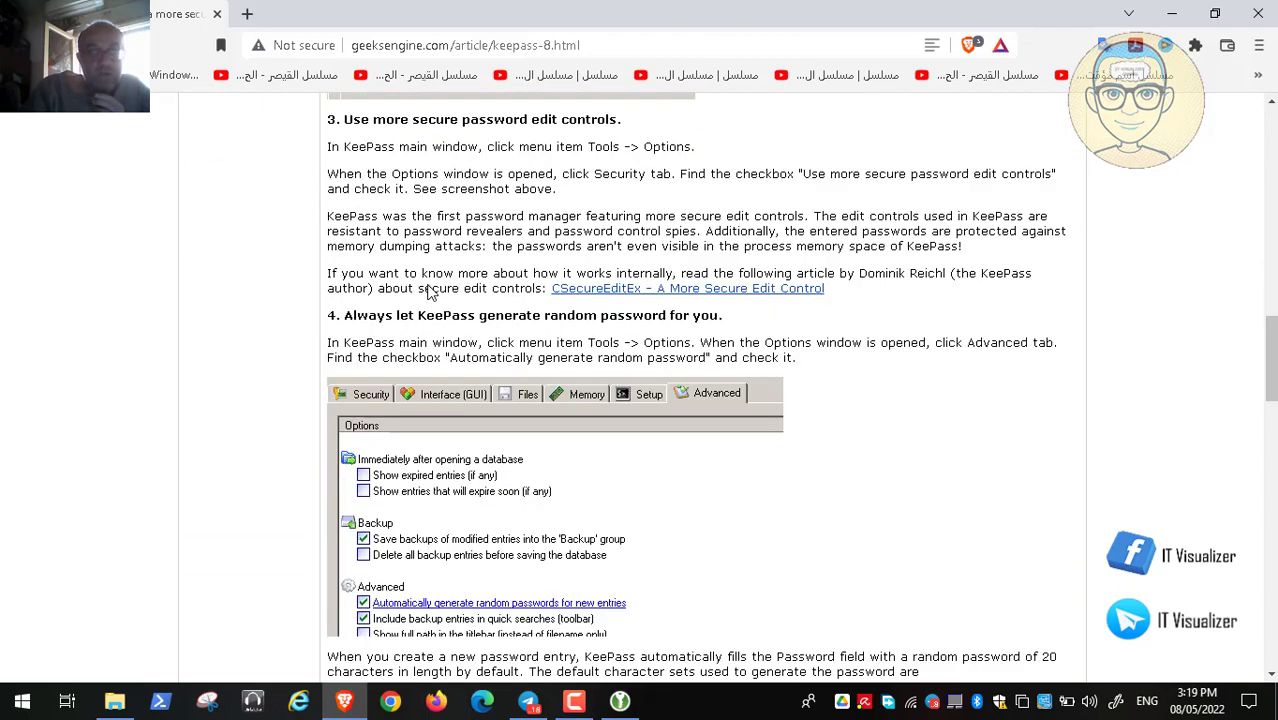
pyautogui.scroll(-1, 430, 290)
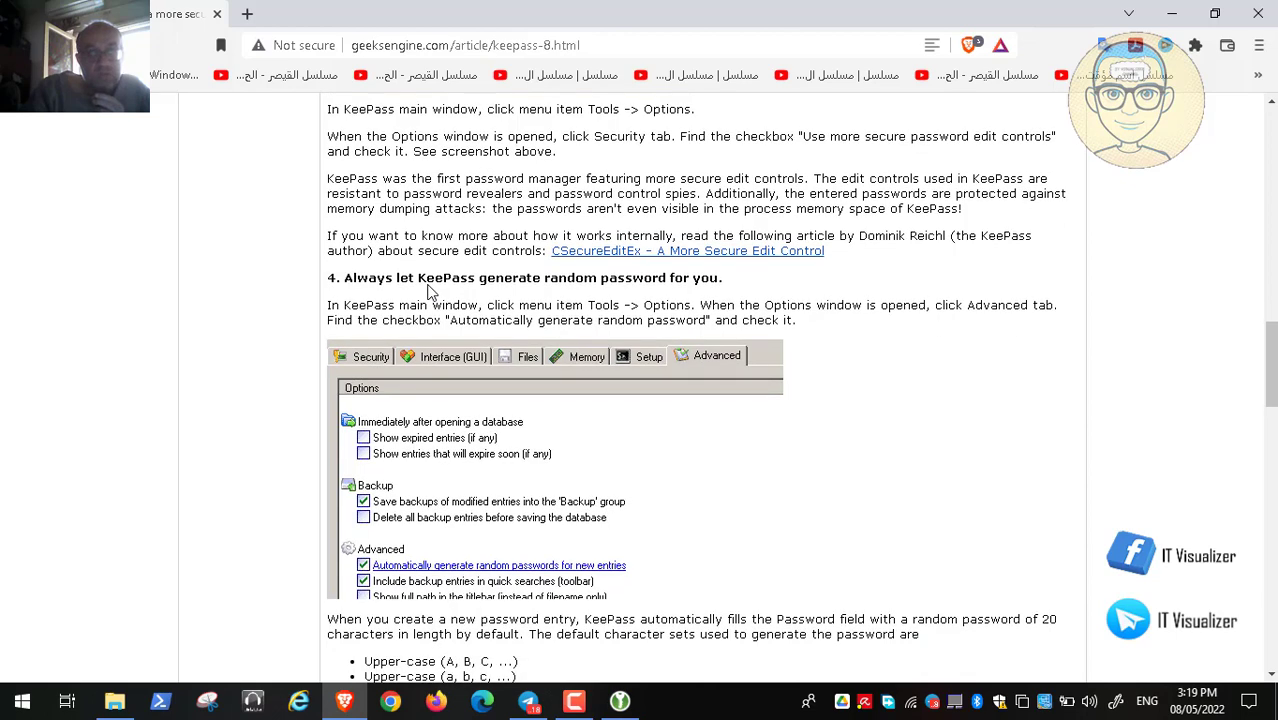
pyautogui.scroll(-4, 430, 290)
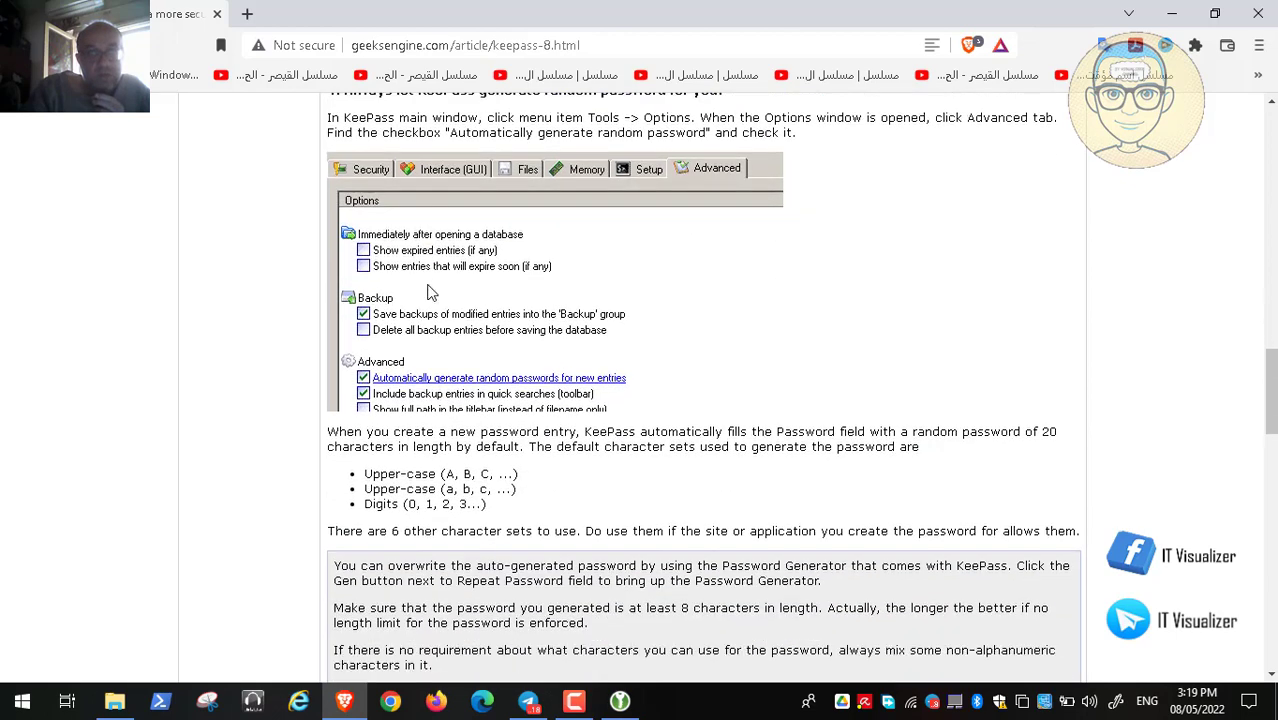
pyautogui.scroll(-2, 430, 290)
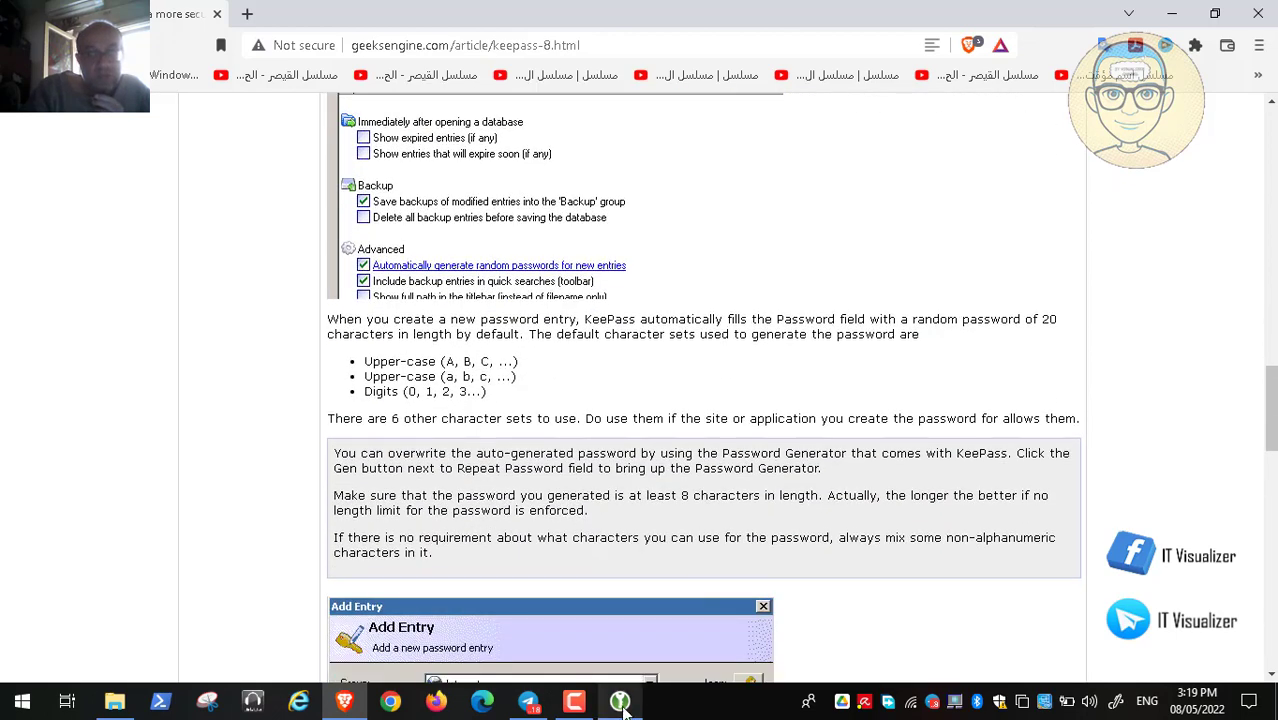
# Switch over to the starting KeePassXC window and bring it to the front
pyautogui.click(620, 702)
pyautogui.click(1068, 330)
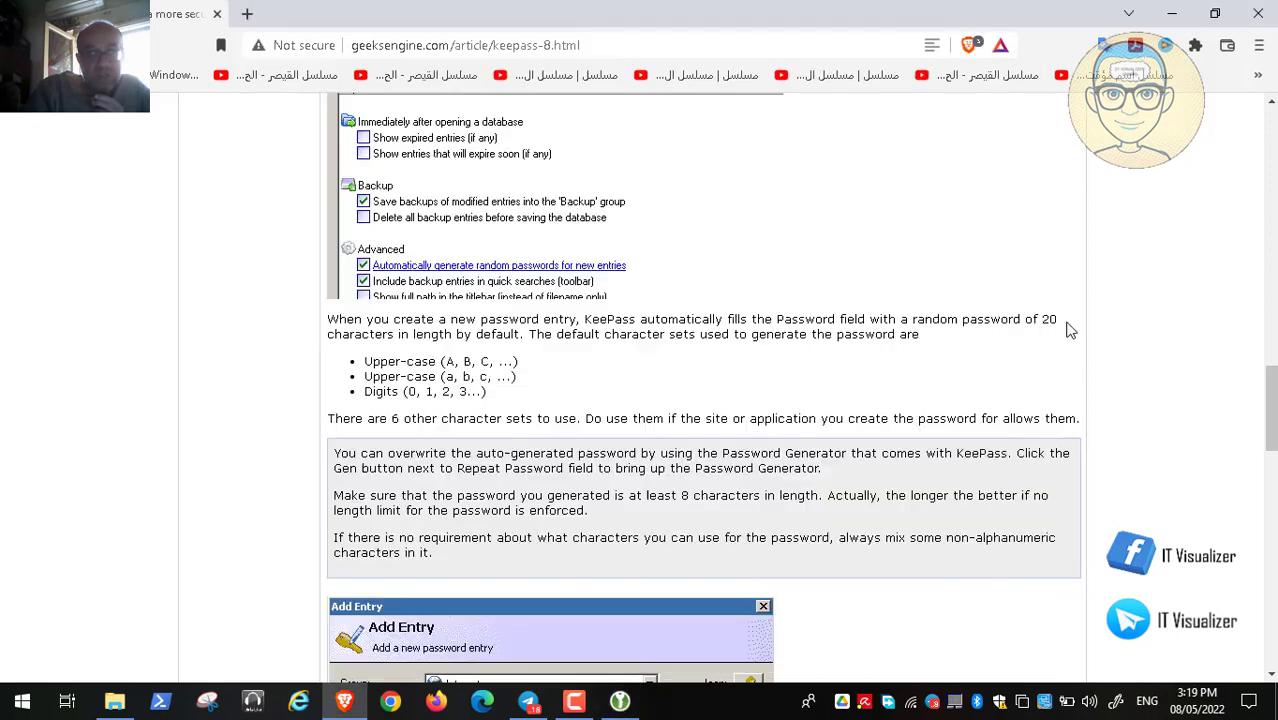
pyautogui.click(620, 702)
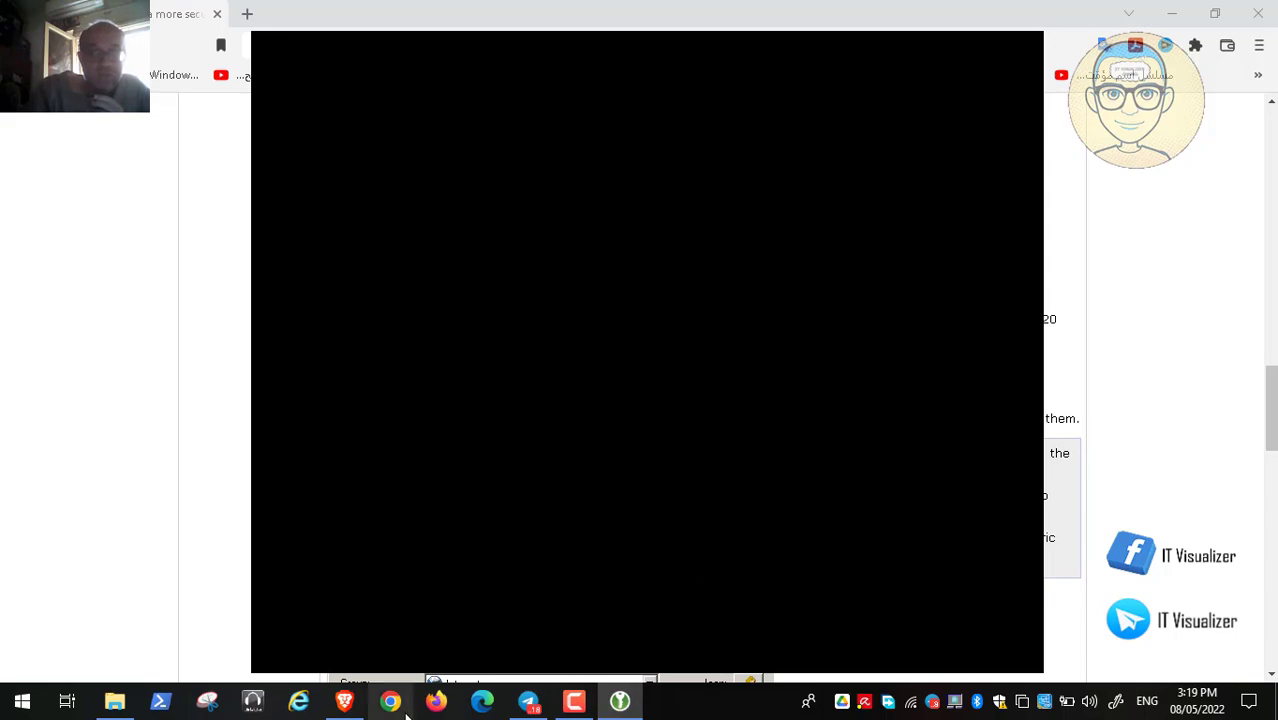
# Return to the article and read on to the KeeForm, Auto-Type and On-Screen Keyboard tips
pyautogui.click(344, 703)
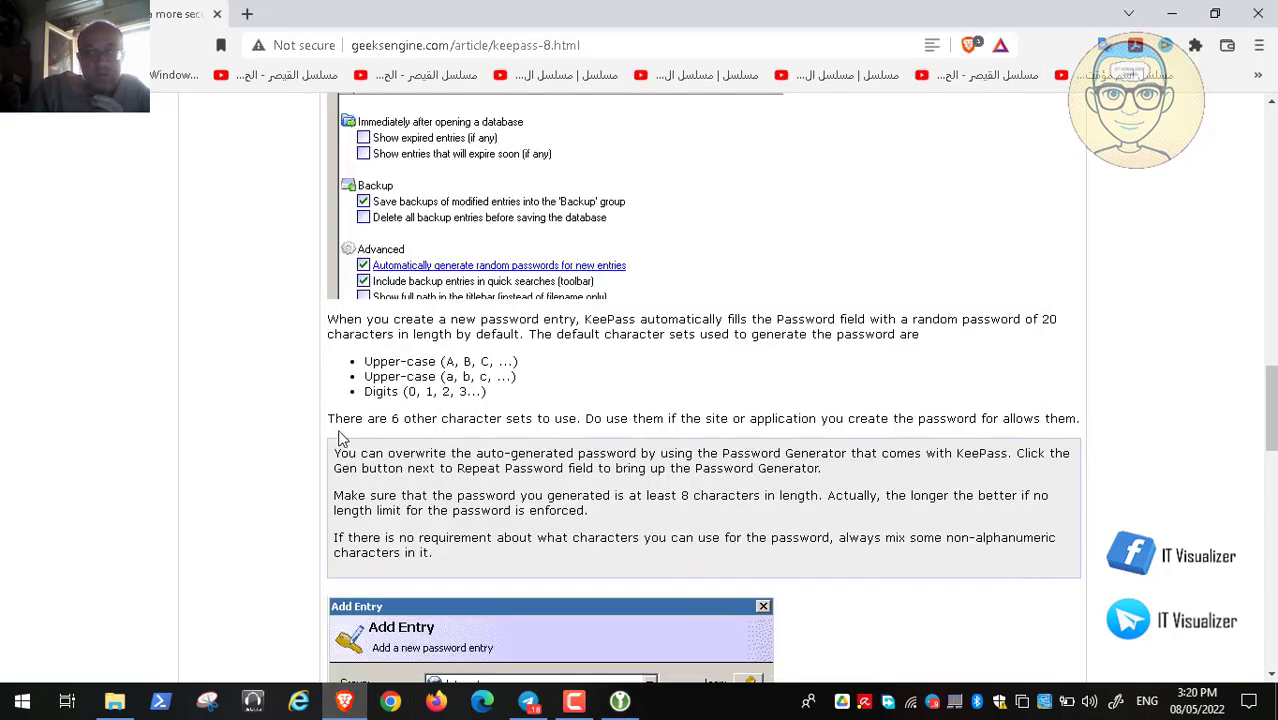
pyautogui.scroll(-8, 366, 425)
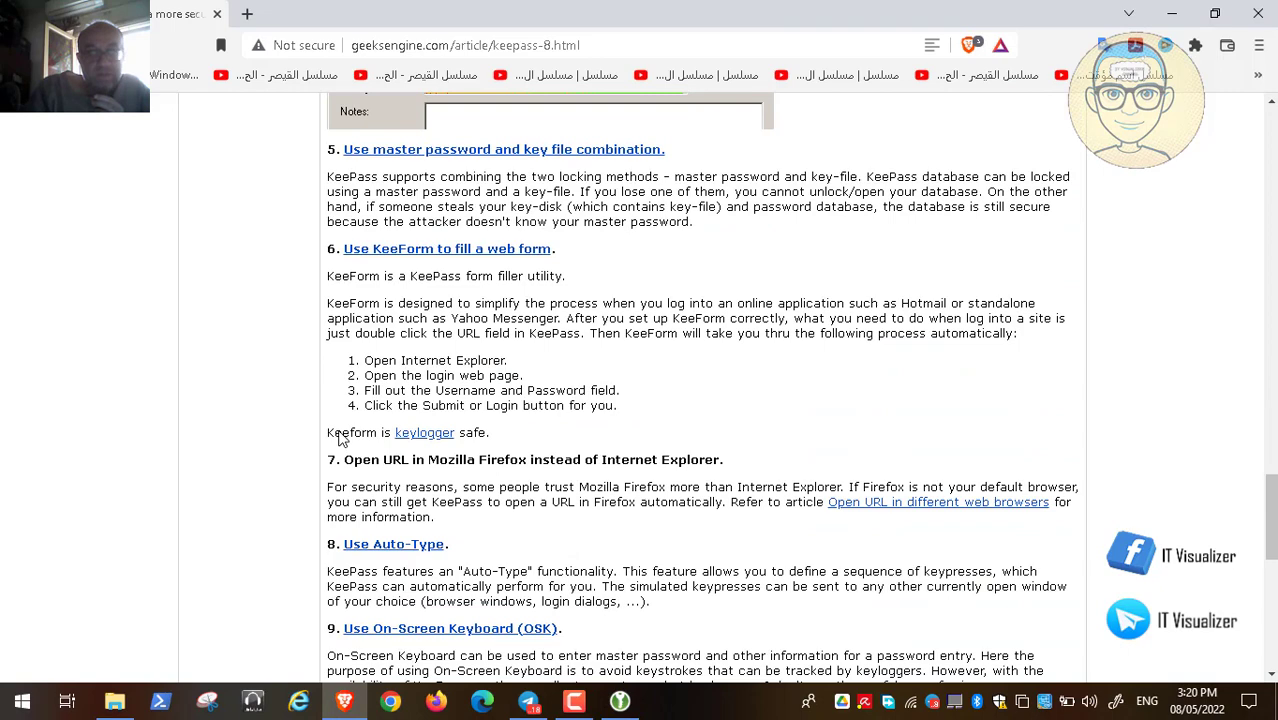
pyautogui.scroll(-3, 340, 438)
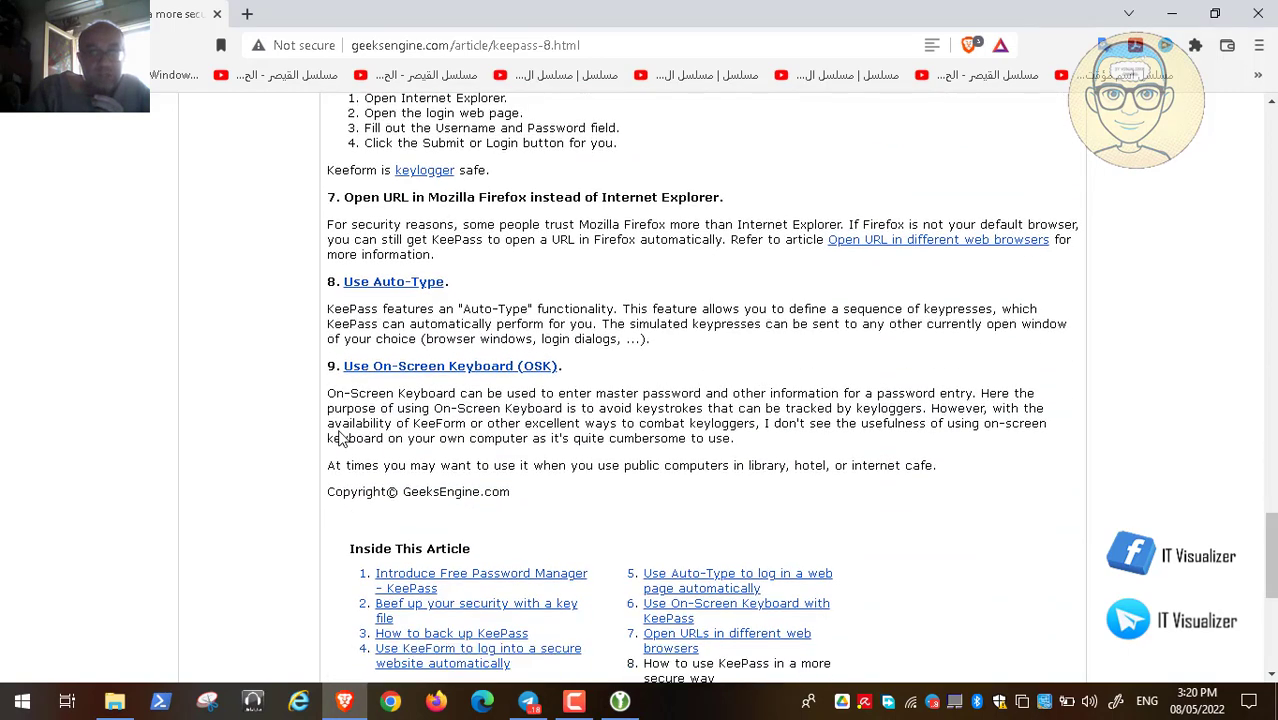